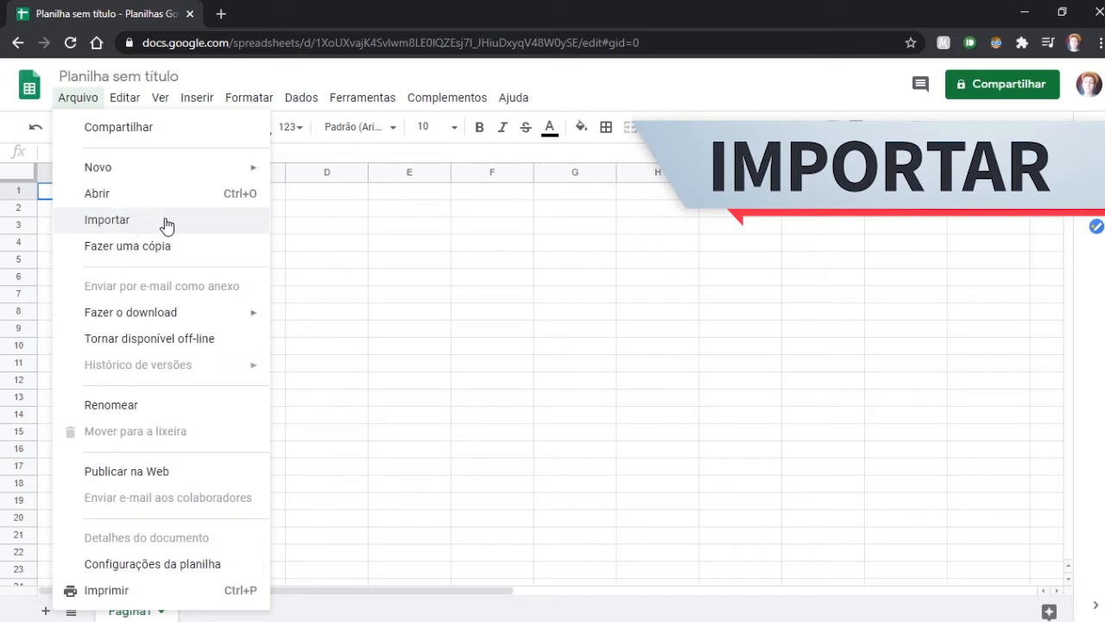
Import the NEW2020 workbook from the excel folder on the device, replacing the current spreadsheet
{"action": "left_click", "coordinate": [164, 222]}
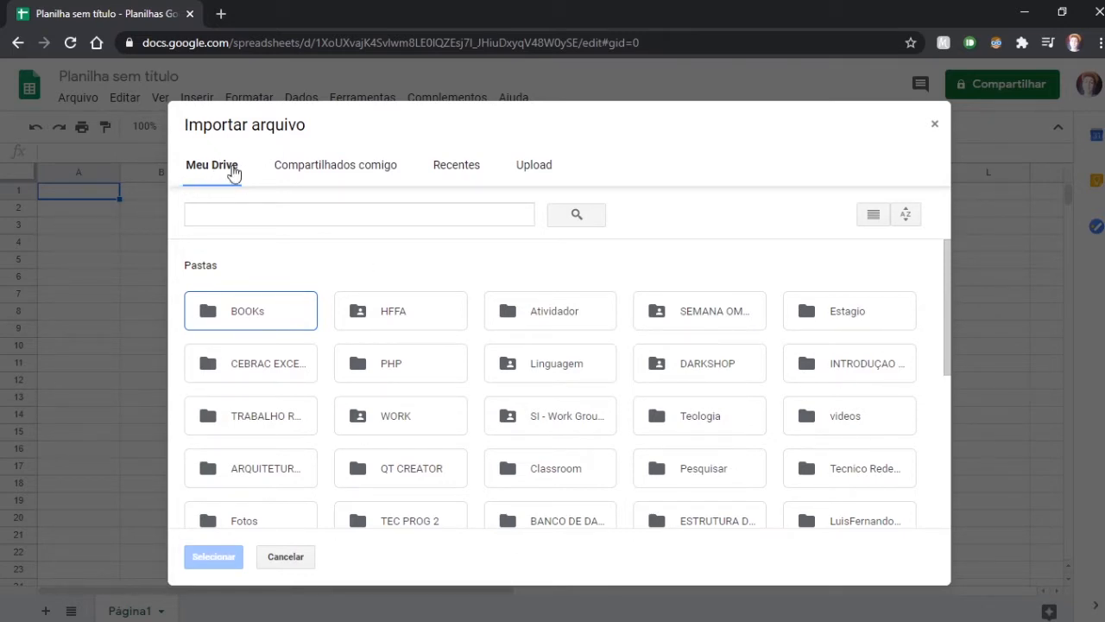
{"action": "left_click", "coordinate": [384, 171]}
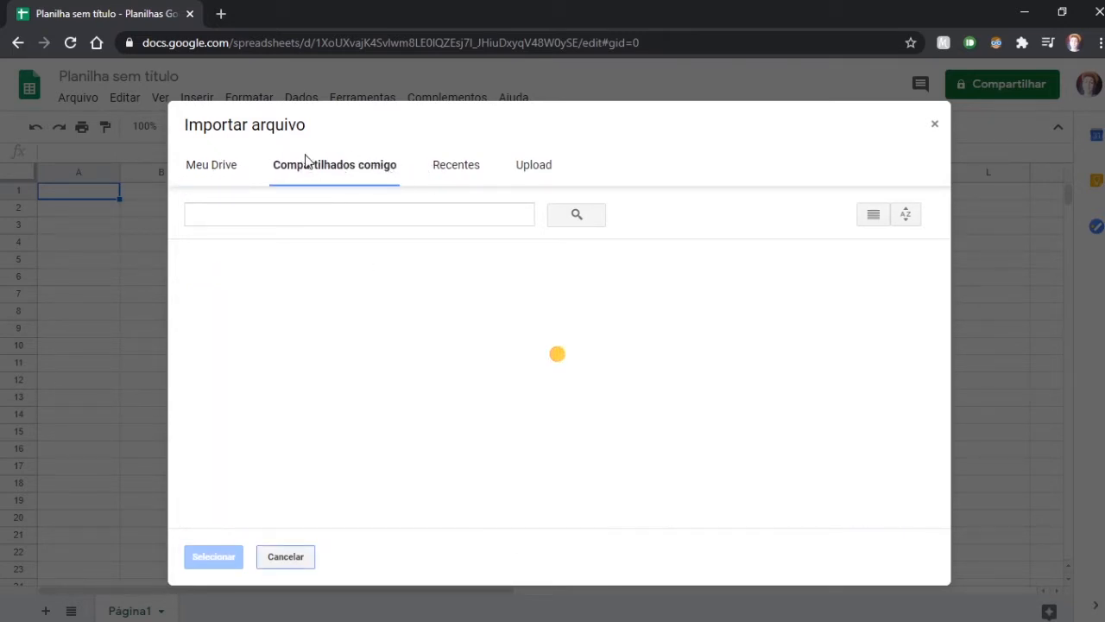
{"action": "left_click", "coordinate": [458, 164]}
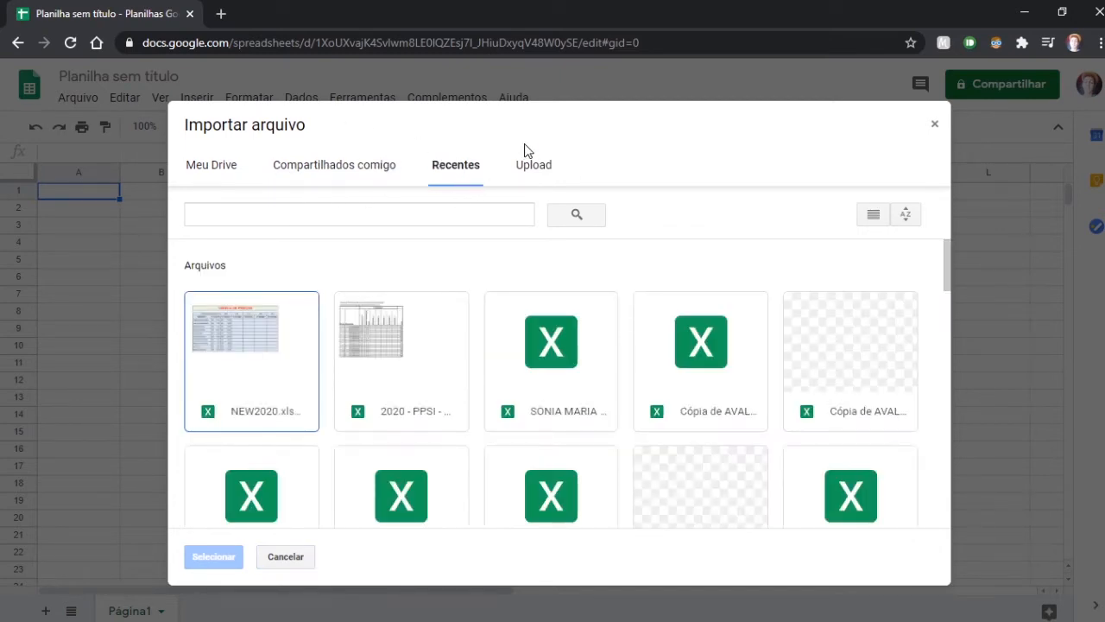
{"action": "left_click", "coordinate": [547, 164]}
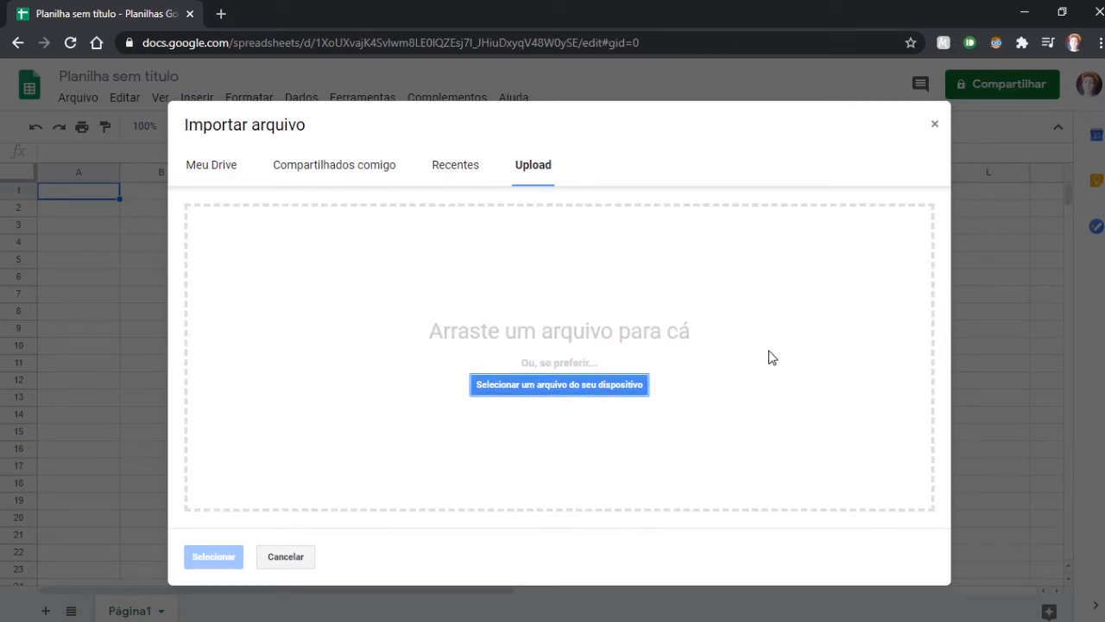
{"action": "left_click", "coordinate": [617, 386]}
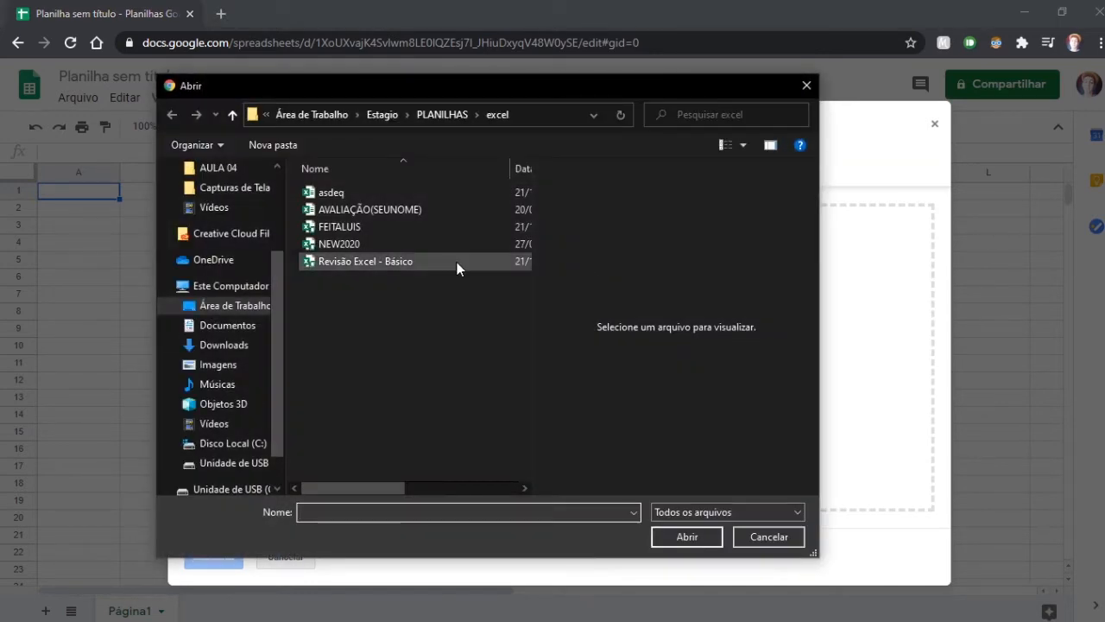
{"action": "left_click", "coordinate": [399, 248]}
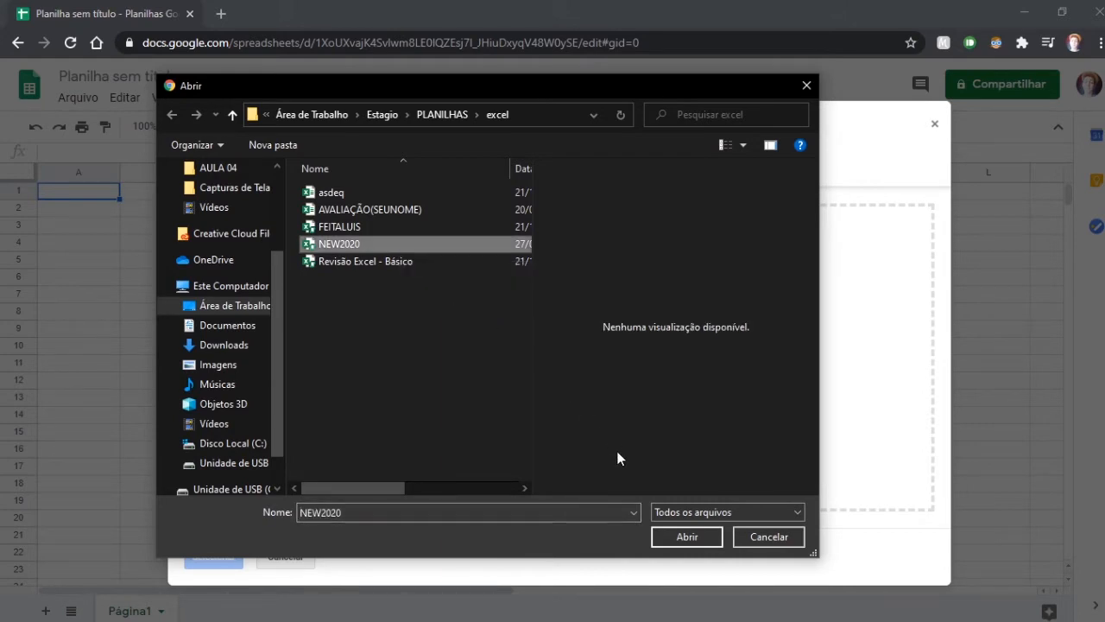
{"action": "left_click", "coordinate": [700, 539]}
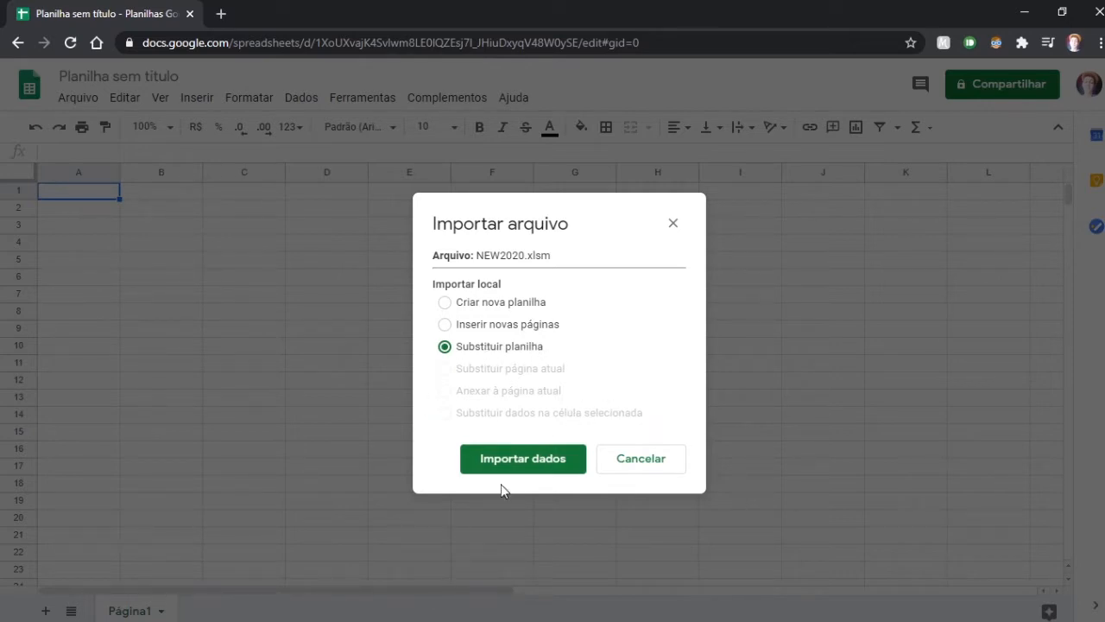
{"action": "left_click", "coordinate": [544, 467]}
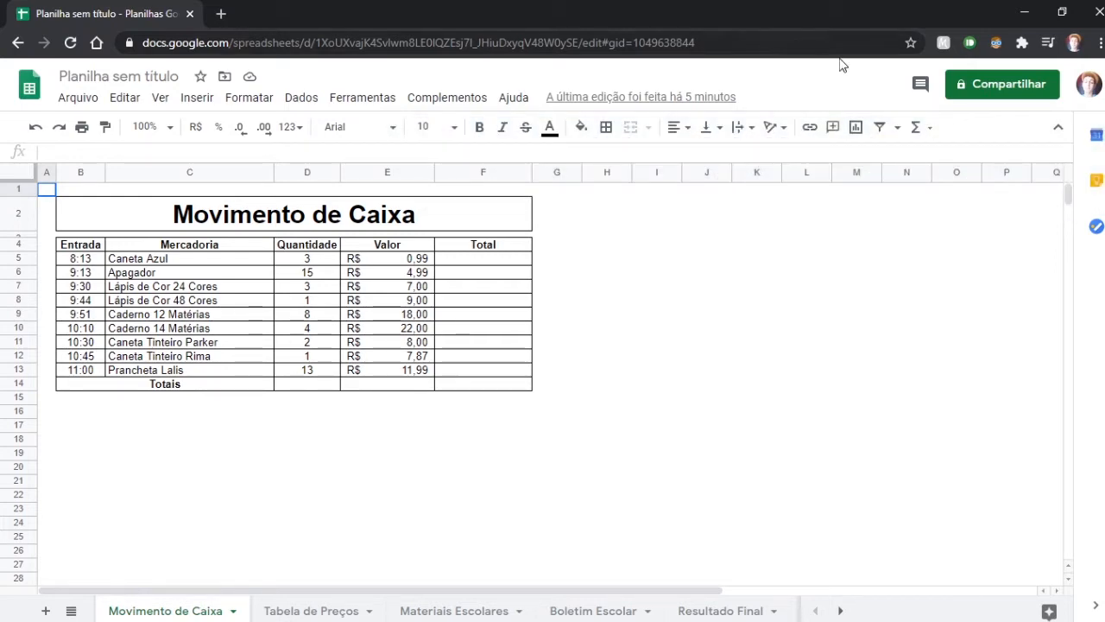
Start sharing the spreadsheet and save it under the name Aula 04A
{"action": "left_click", "coordinate": [990, 79]}
{"action": "key", "text": "BackSpace"}
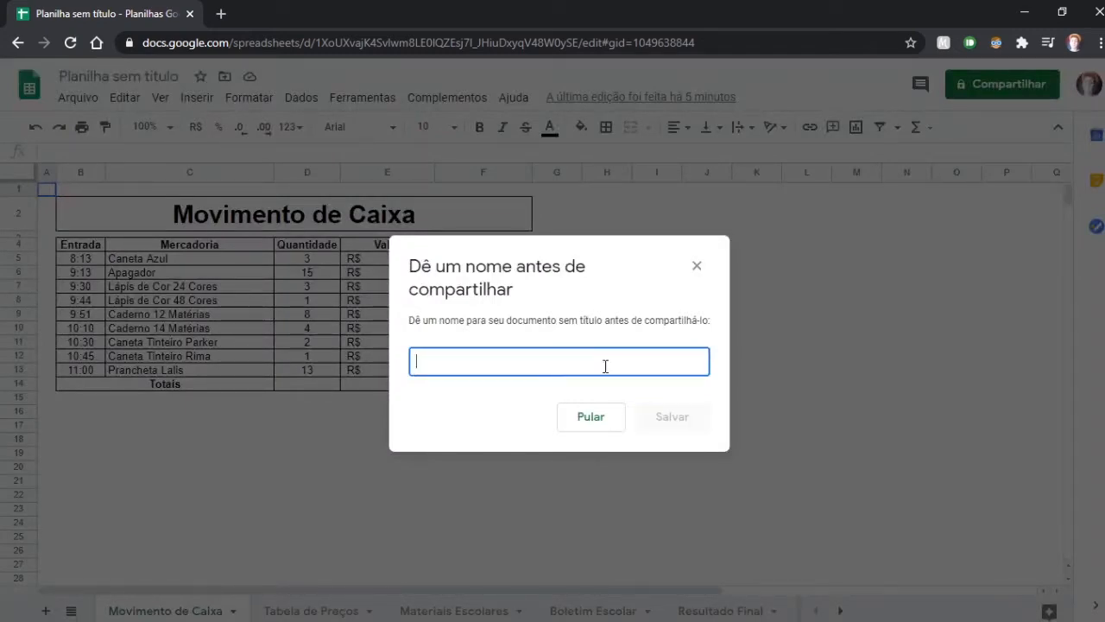
{"action": "type", "text": "Aula 04A"}
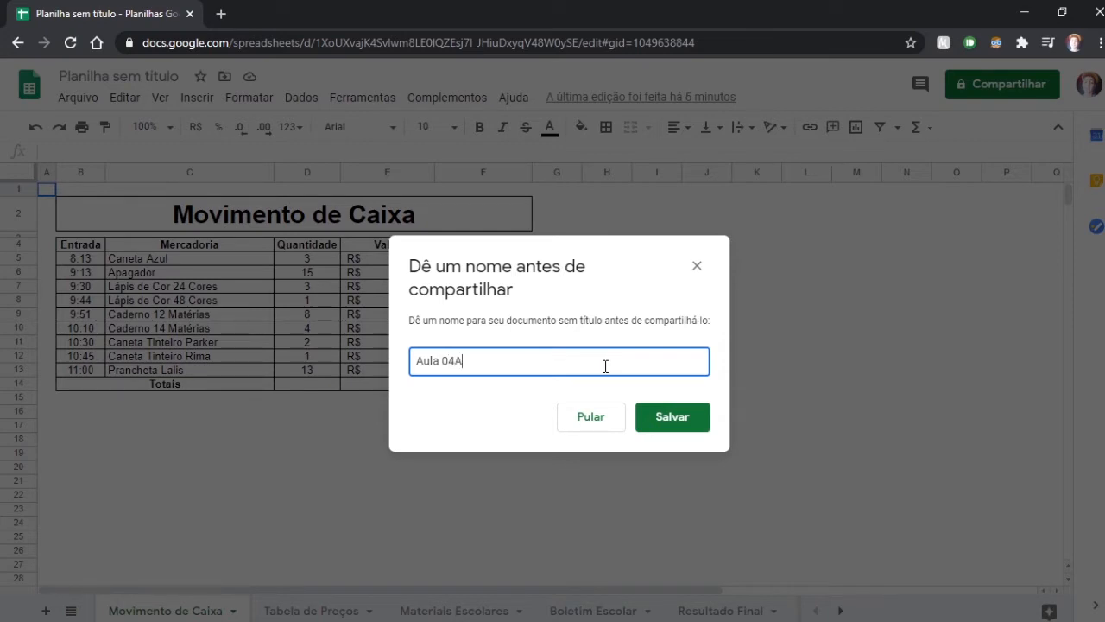
{"action": "left_click", "coordinate": [686, 417]}
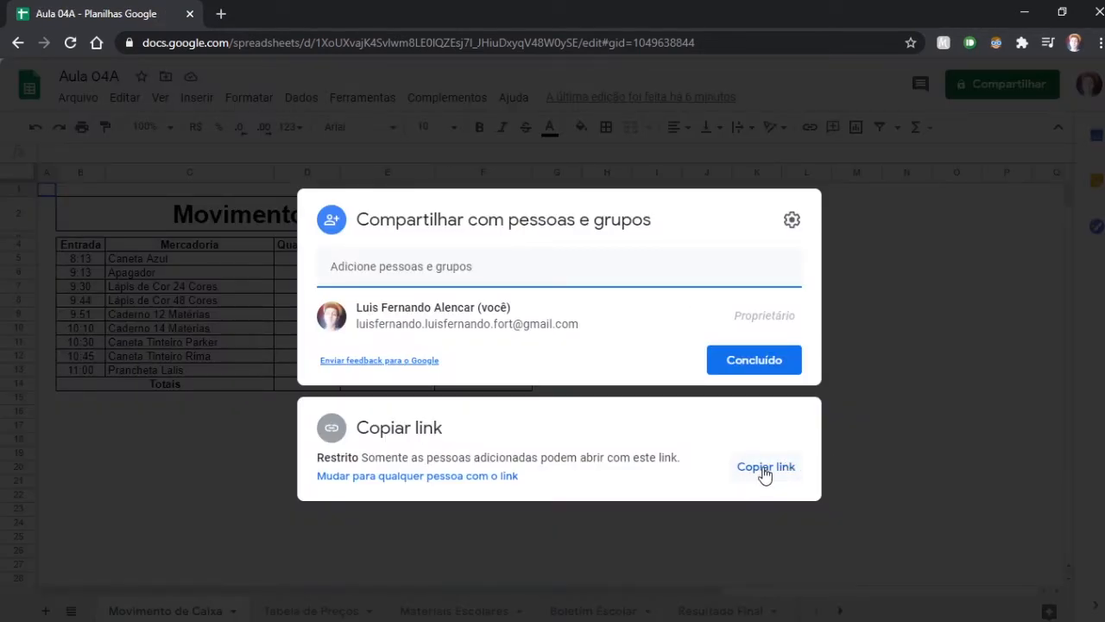
Change link access to anyone with the link and set the permission to Editor
{"action": "left_click", "coordinate": [765, 471]}
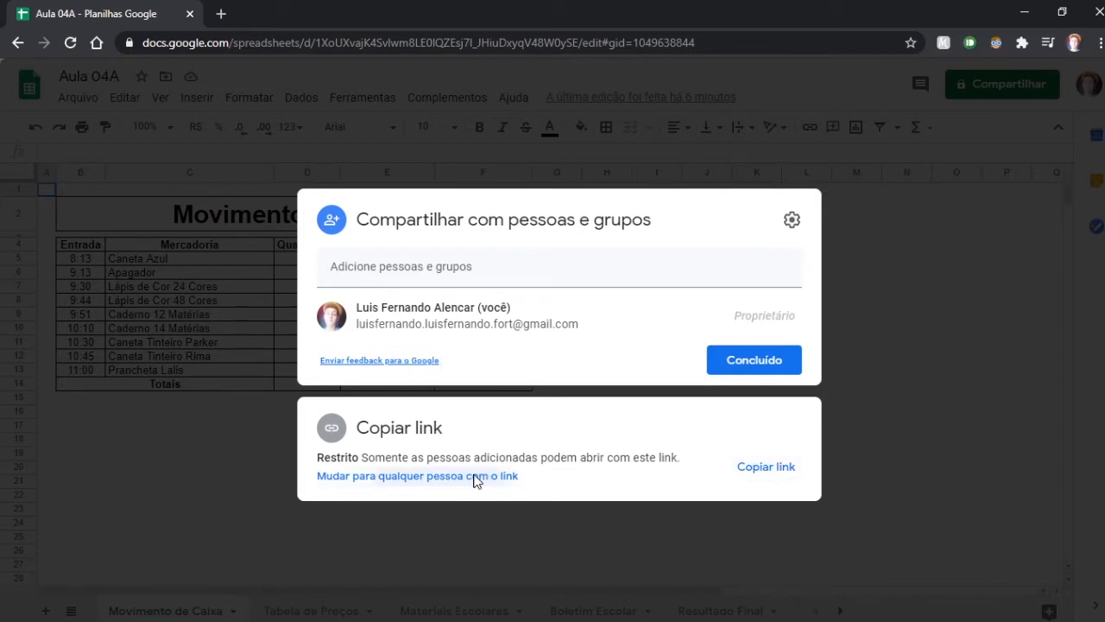
{"action": "left_click", "coordinate": [439, 479]}
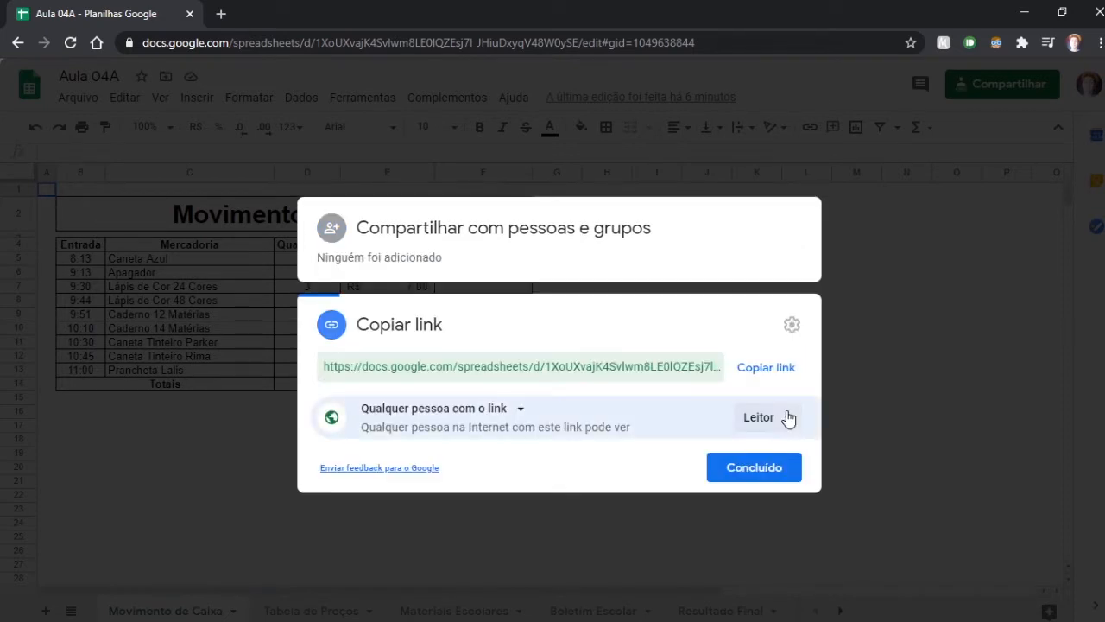
{"action": "left_click", "coordinate": [762, 417]}
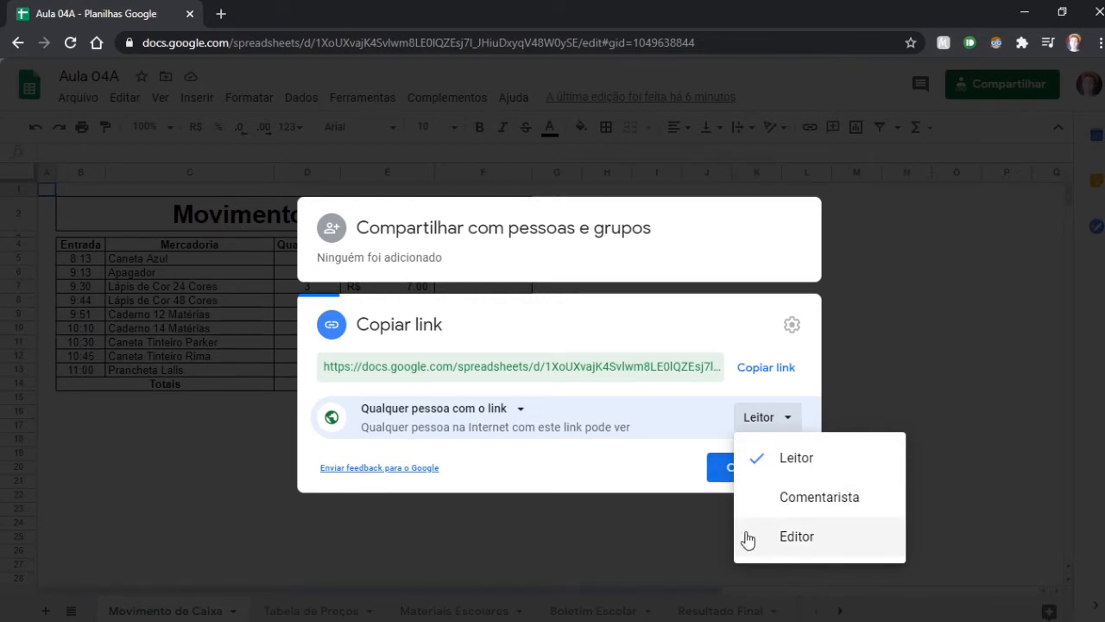
{"action": "left_click", "coordinate": [829, 541]}
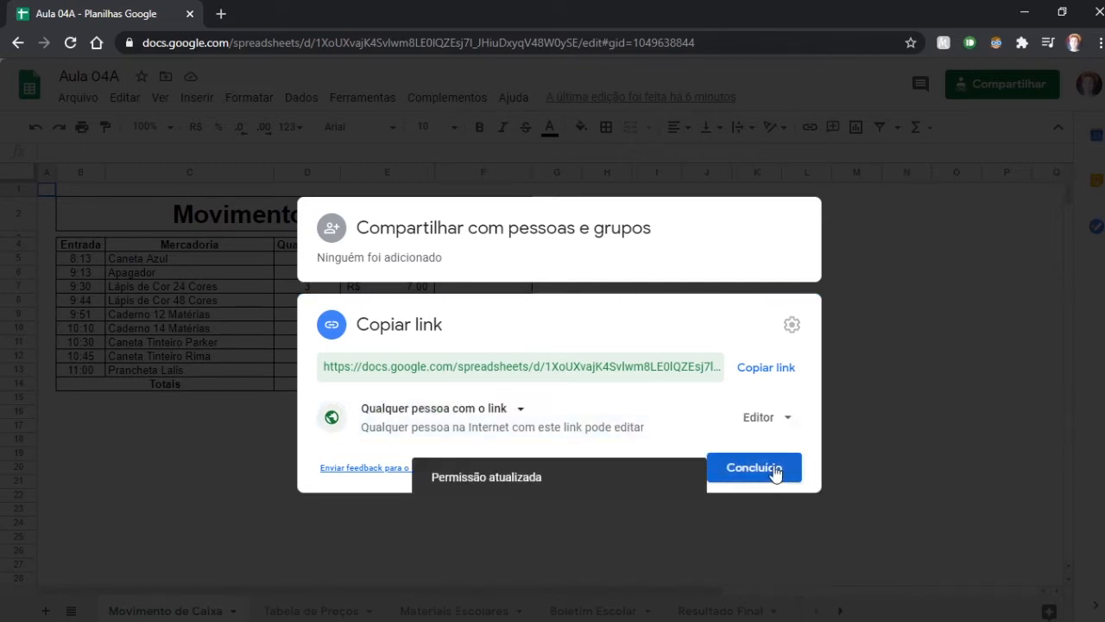
{"action": "left_click", "coordinate": [775, 471]}
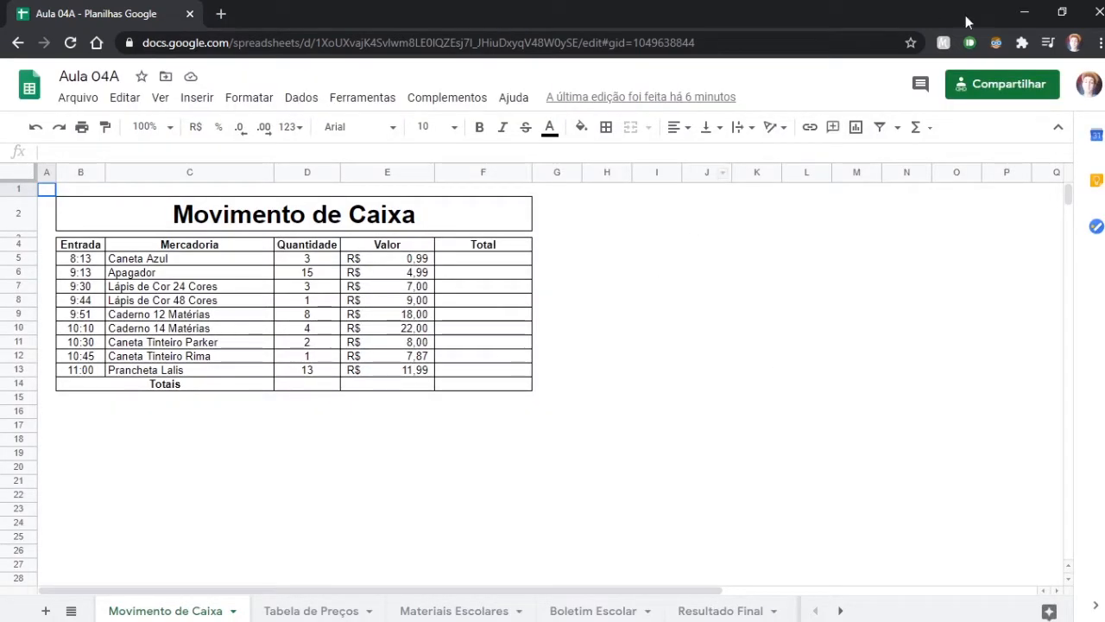
Copy the spreadsheet's sharing link and close the sharing settings
{"action": "left_click", "coordinate": [1001, 86]}
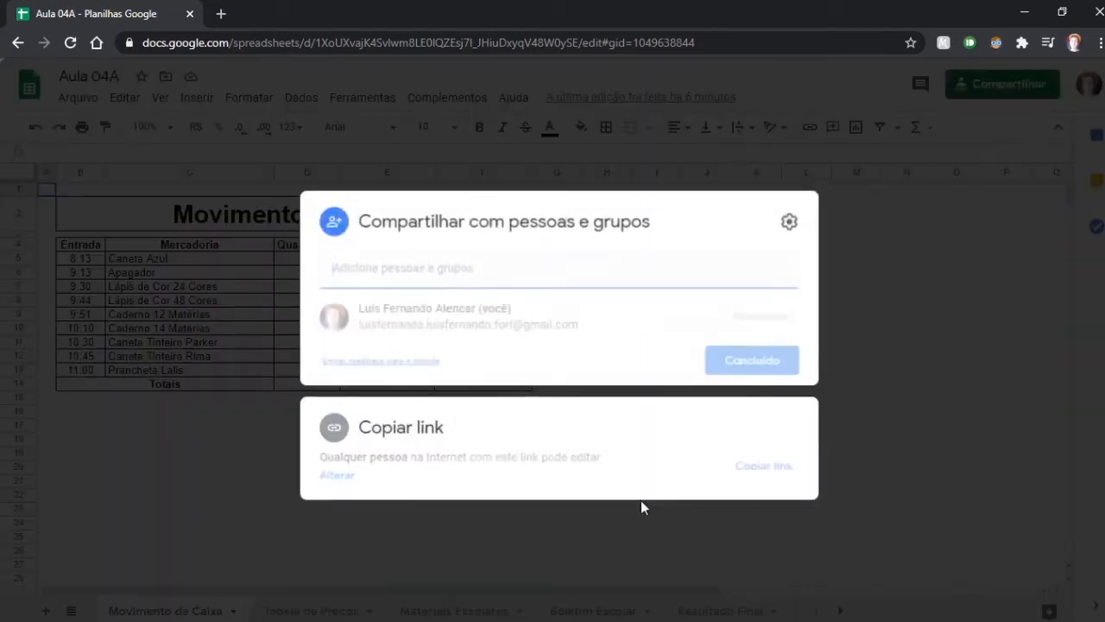
{"action": "left_click", "coordinate": [766, 470]}
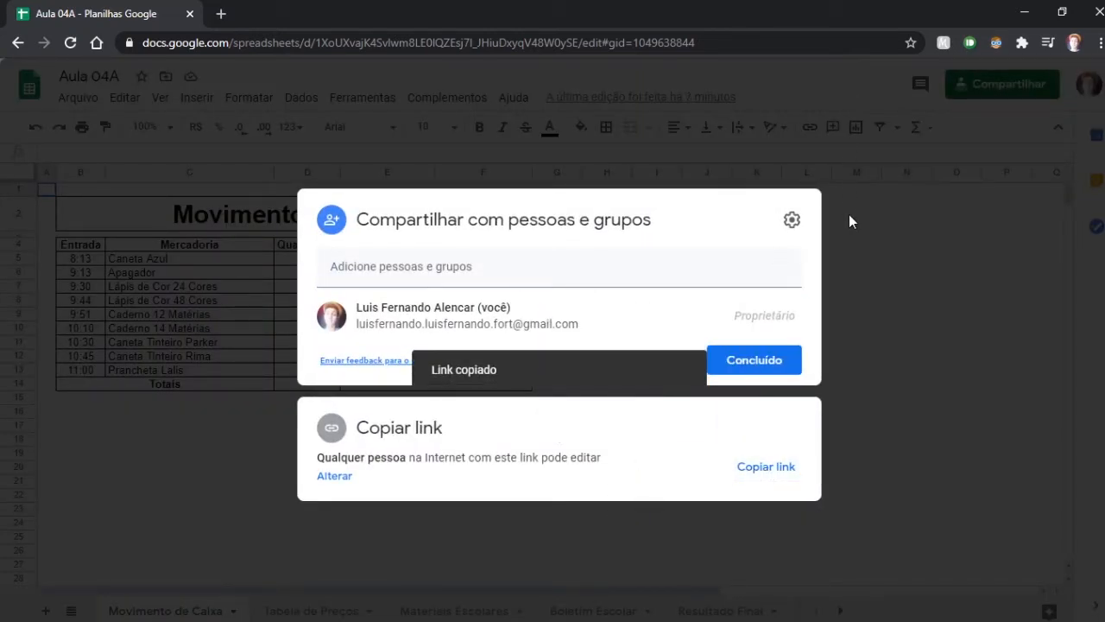
{"action": "left_click", "coordinate": [848, 221]}
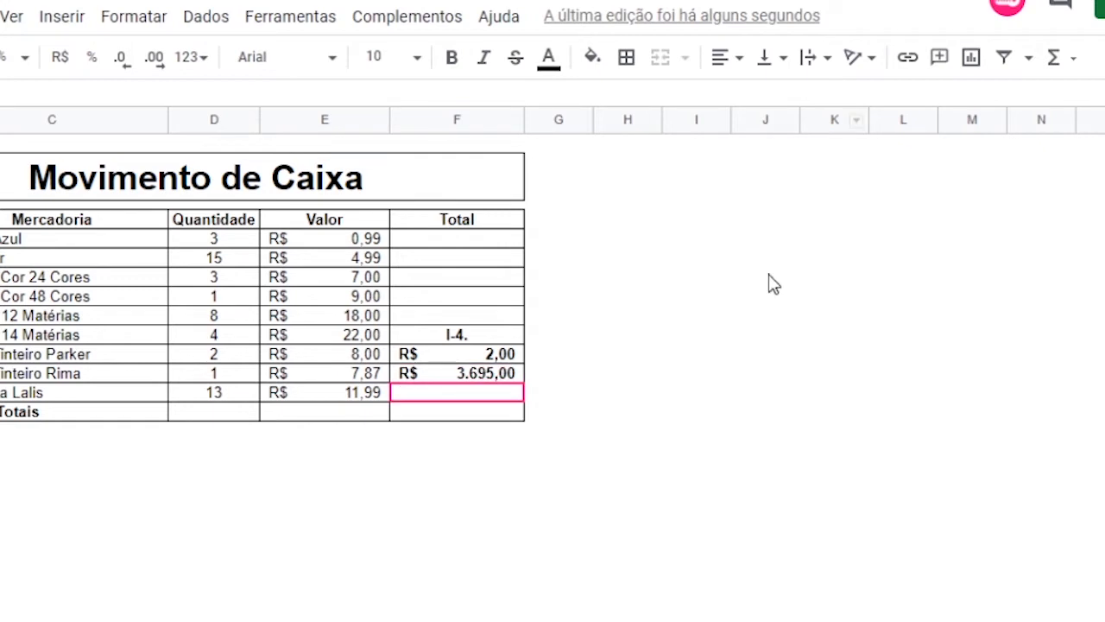
{"action": "left_click", "coordinate": [438, 372]}
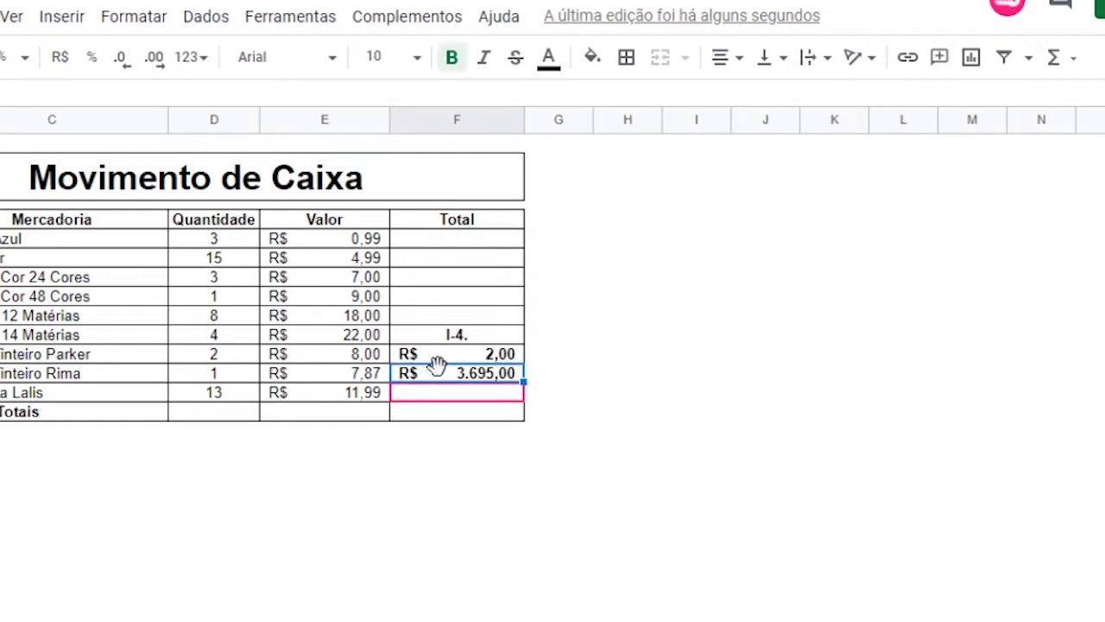
{"action": "left_click", "coordinate": [508, 396]}
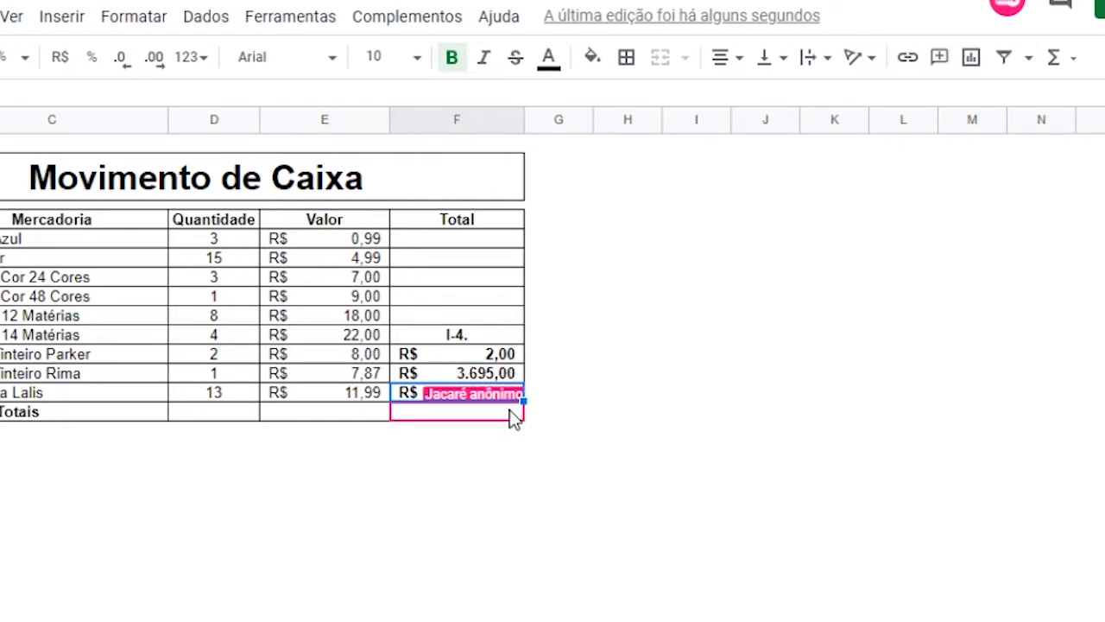
{"action": "left_click", "coordinate": [486, 242]}
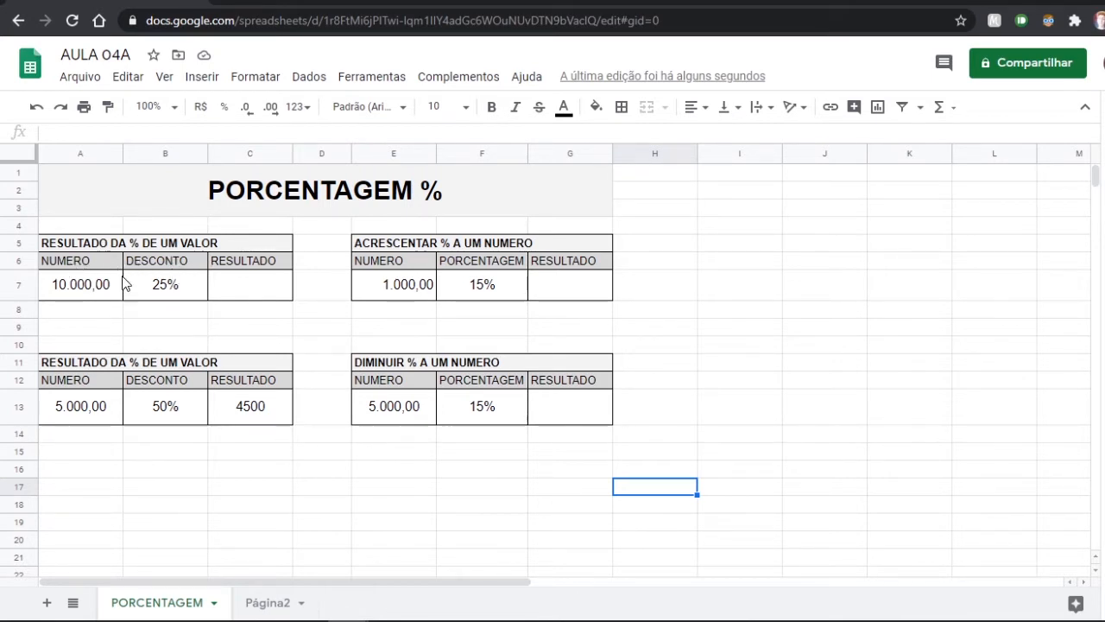
Calculate the discount result in cell C7 of the PORCENTAGEM sheet with the formula =A7*B7
{"action": "left_click", "coordinate": [254, 283]}
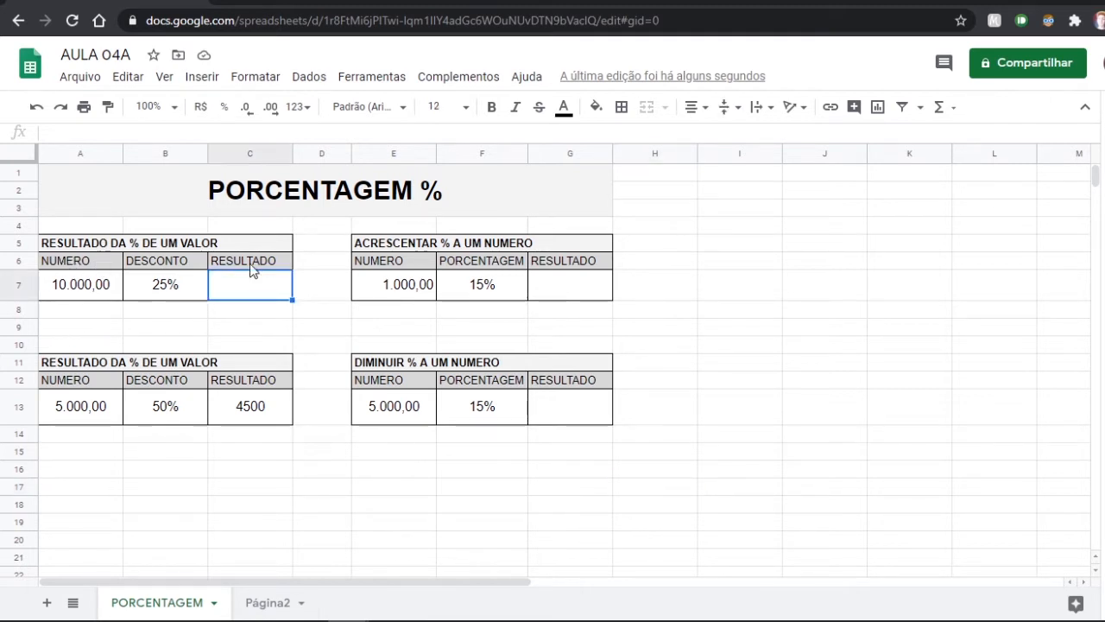
{"action": "type", "text": "="}
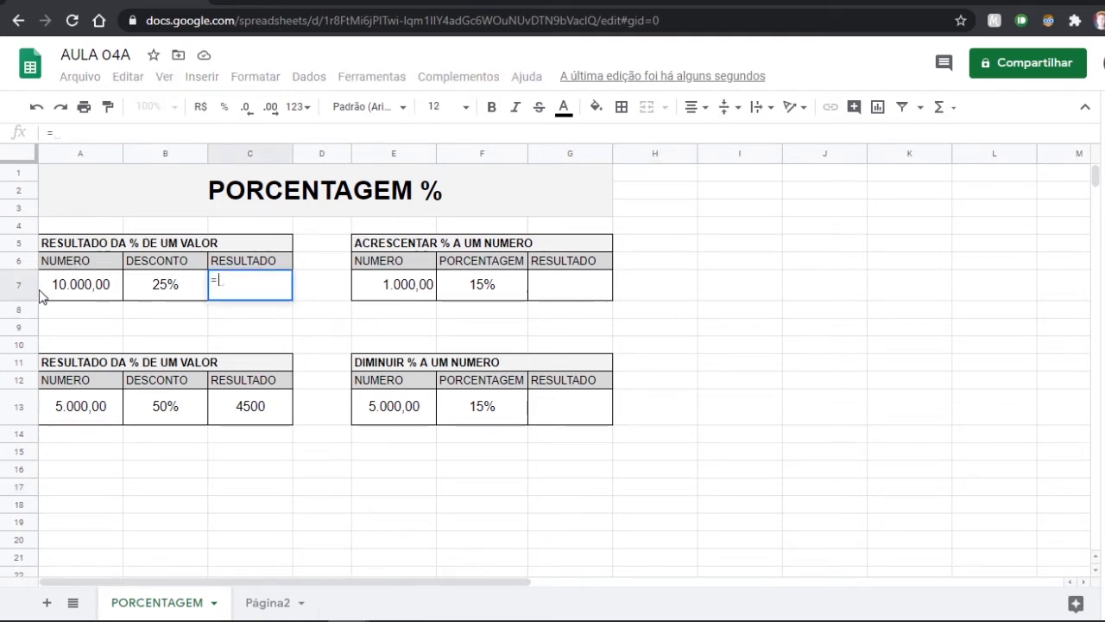
{"action": "left_click", "coordinate": [89, 289]}
{"action": "type", "text": "*"}
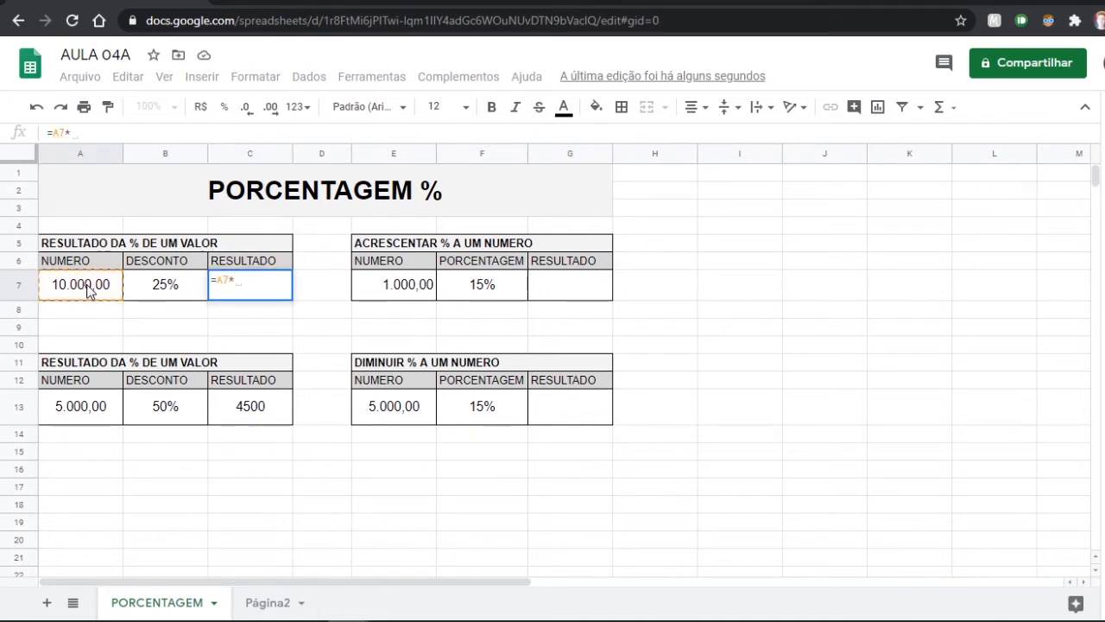
{"action": "left_click", "coordinate": [172, 285]}
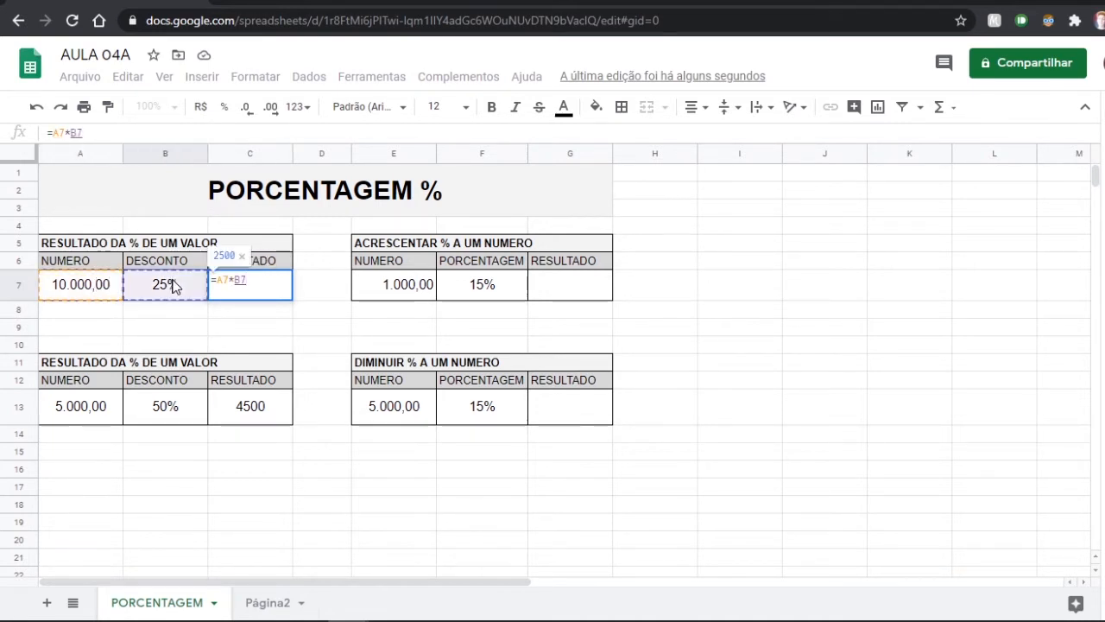
{"action": "key", "text": "Return"}
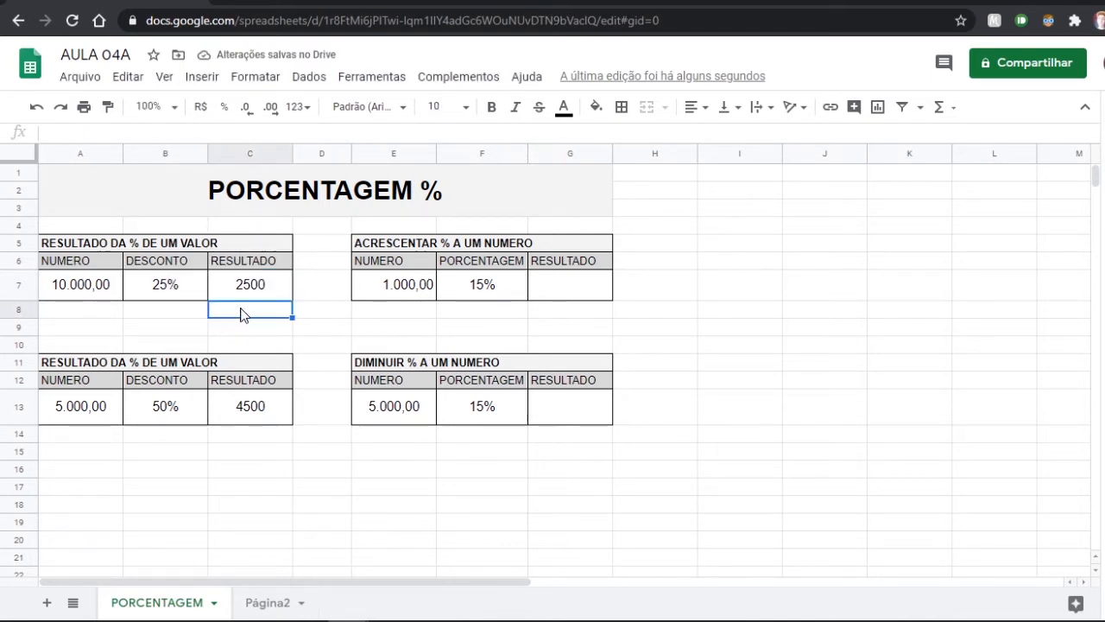
Enter the formula =A7*25% in cell C8, with the percentage written directly in it
{"action": "type", "text": "="}
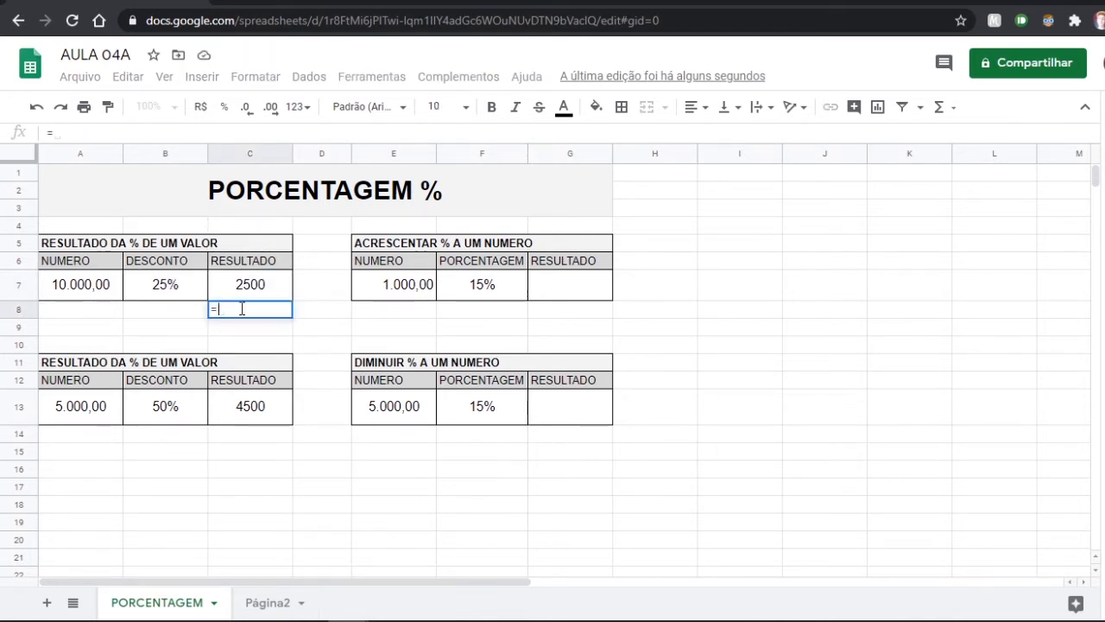
{"action": "left_click", "coordinate": [93, 291]}
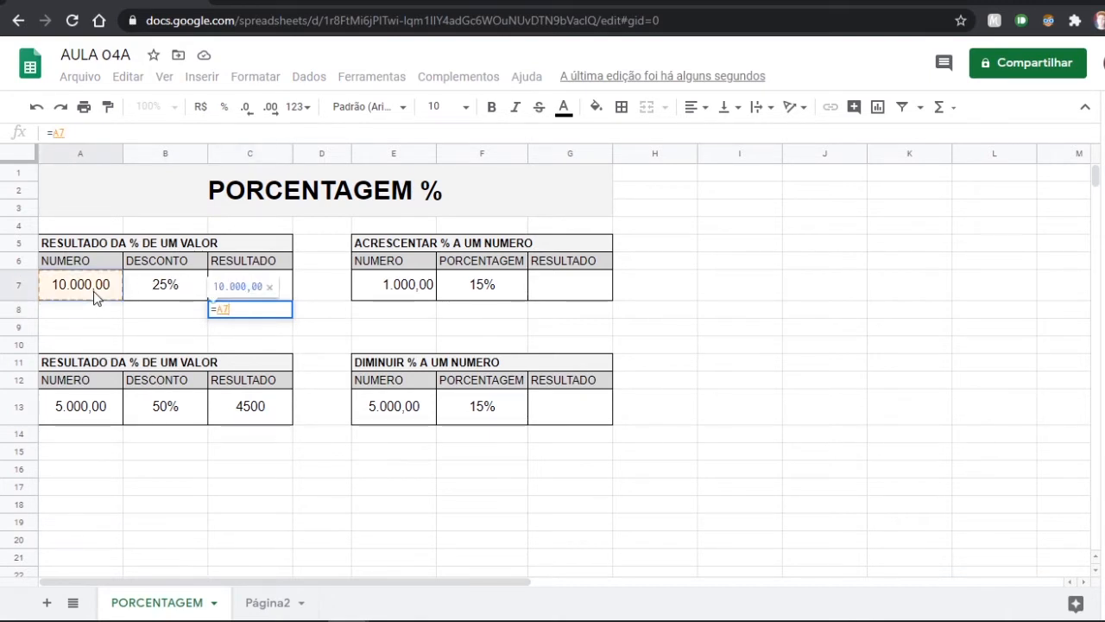
{"action": "type", "text": "*2"}
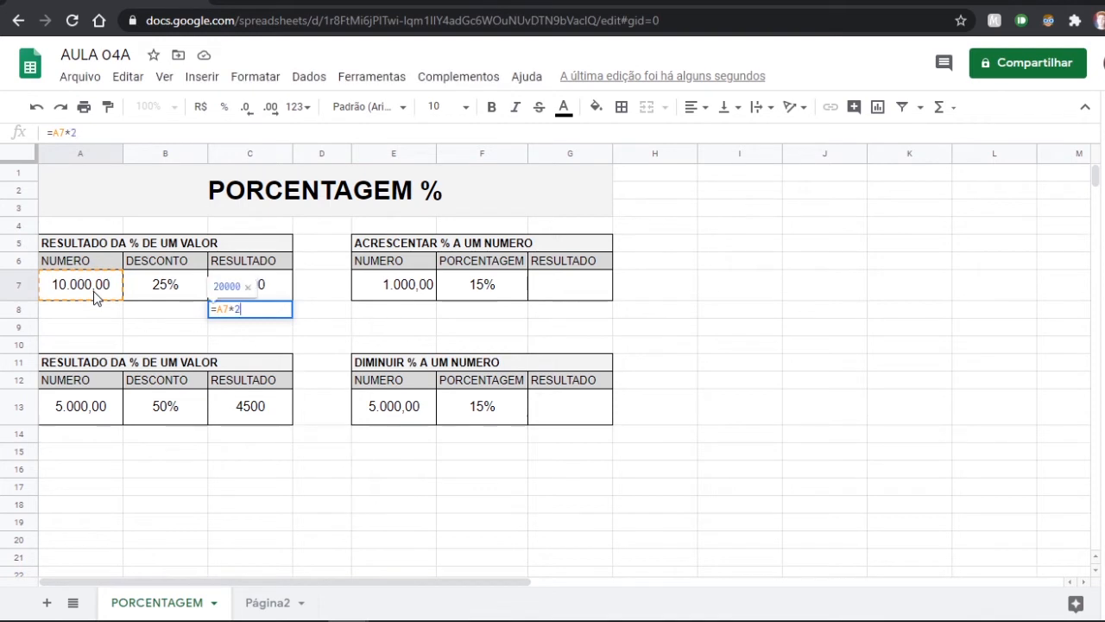
{"action": "type", "text": "5%"}
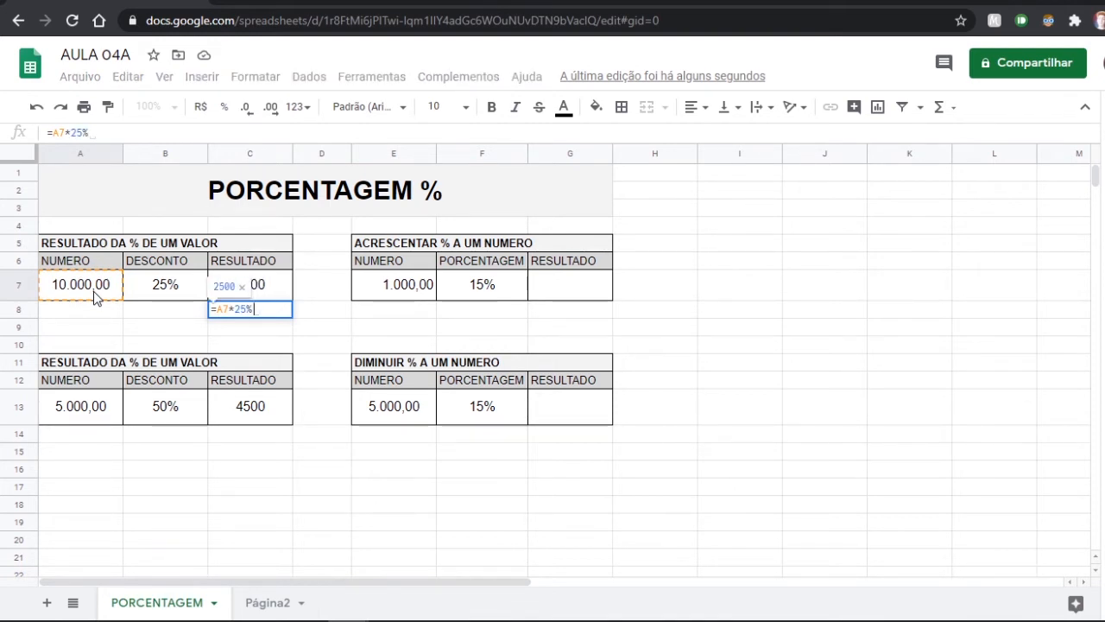
{"action": "key", "text": "Return"}
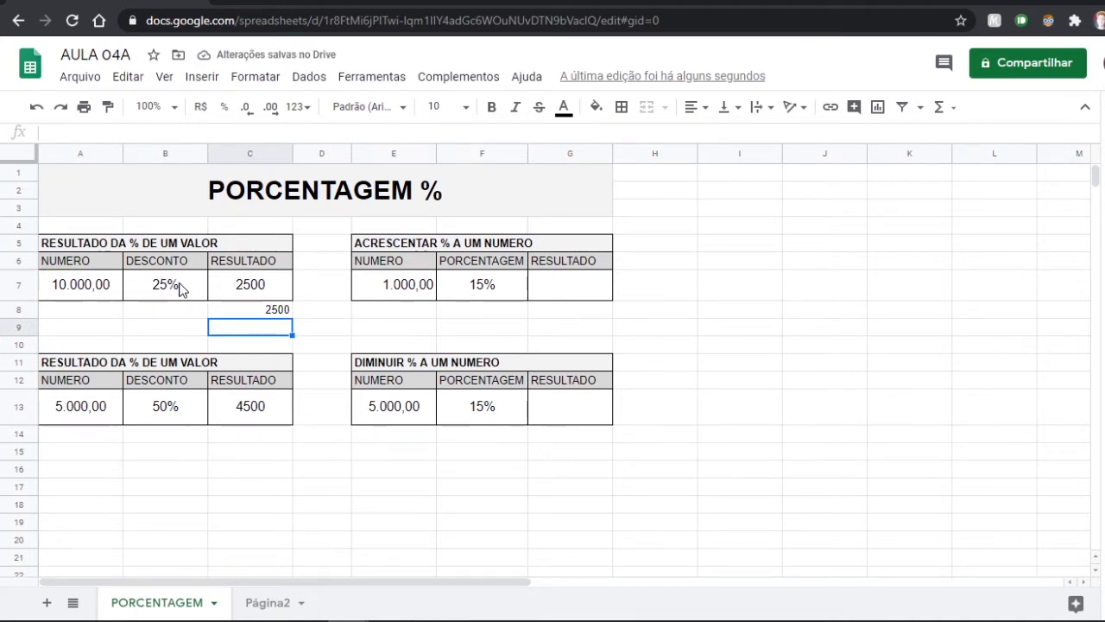
Set the discount in cell B7 to 35% and select C8 to compare its fixed-percentage formula
{"action": "left_click", "coordinate": [180, 289]}
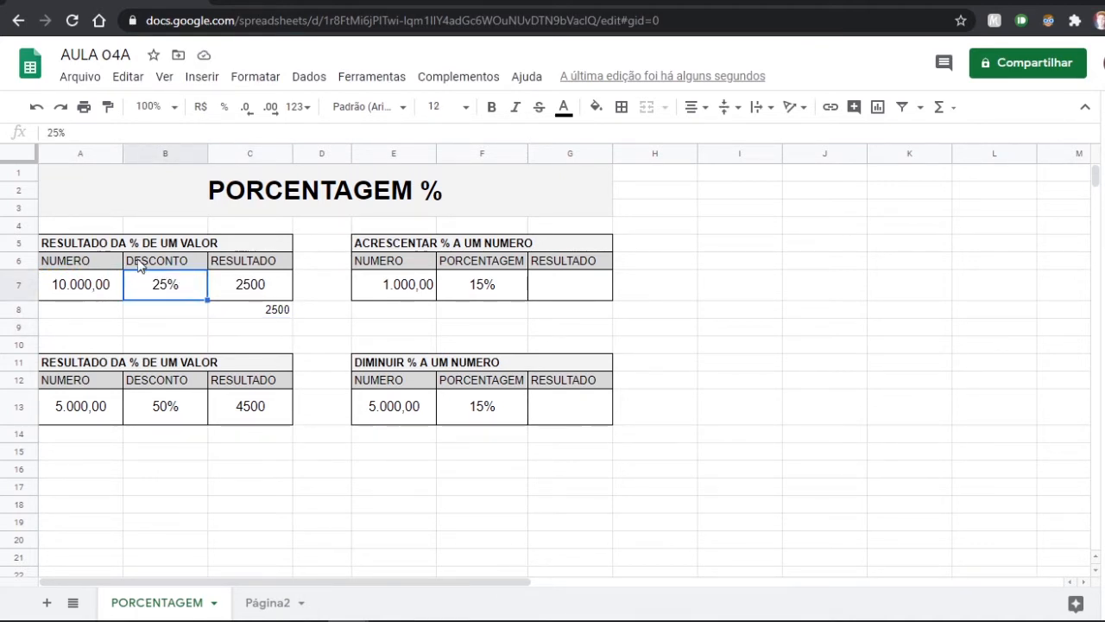
{"action": "type", "text": "35"}
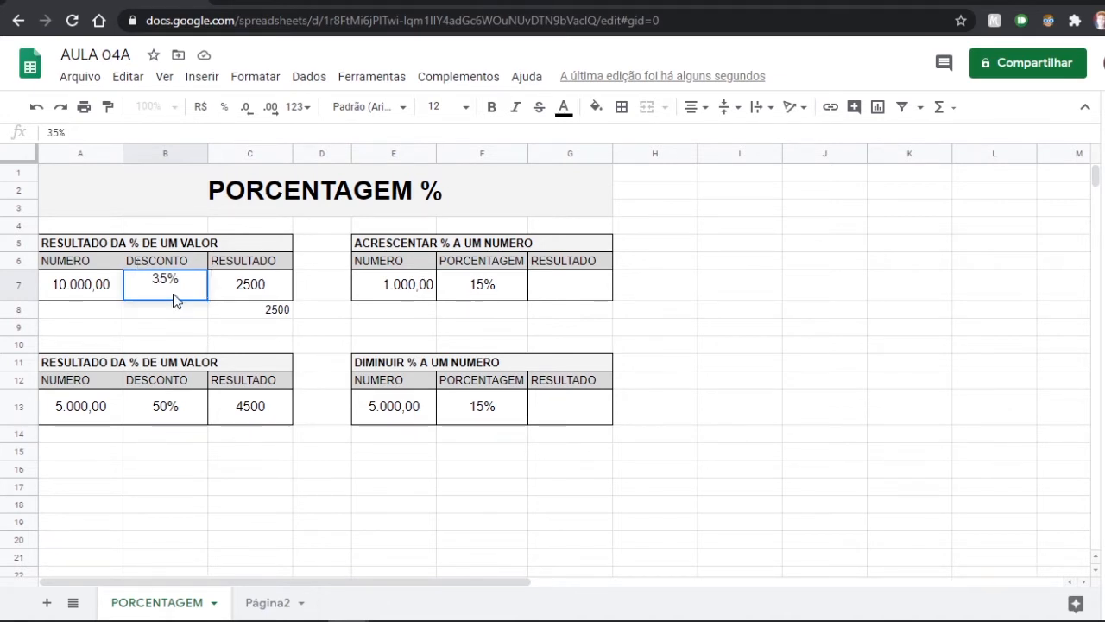
{"action": "left_click", "coordinate": [185, 326]}
{"action": "left_click", "coordinate": [205, 273]}
{"action": "left_click", "coordinate": [232, 314]}
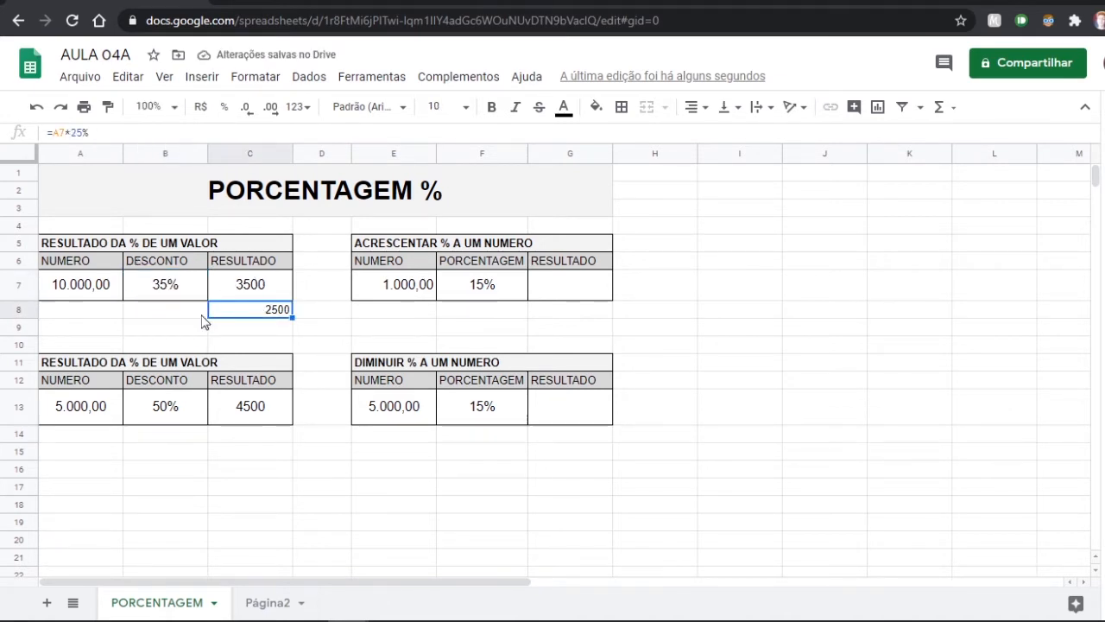
Set the discount percentage in cell B7 to 23%
{"action": "left_click", "coordinate": [173, 299]}
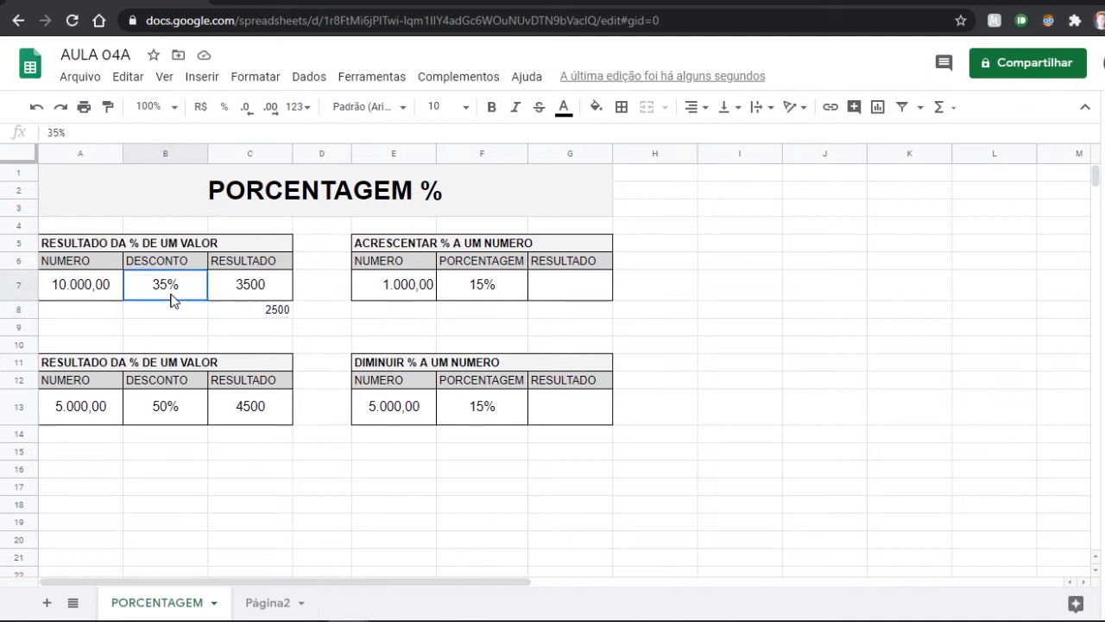
{"action": "type", "text": "23"}
{"action": "left_click", "coordinate": [177, 326]}
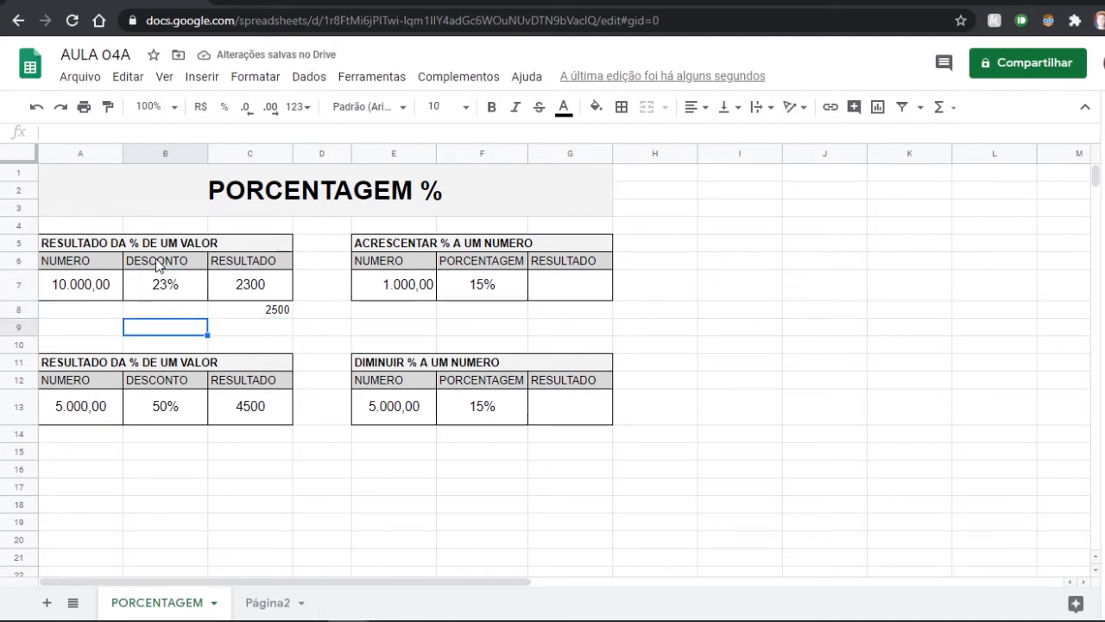
Replace the content of result cell C13 with the formula =A13*0,5, using a decimal factor for the percentage
{"action": "left_click", "coordinate": [223, 400]}
{"action": "key", "text": "Delete"}
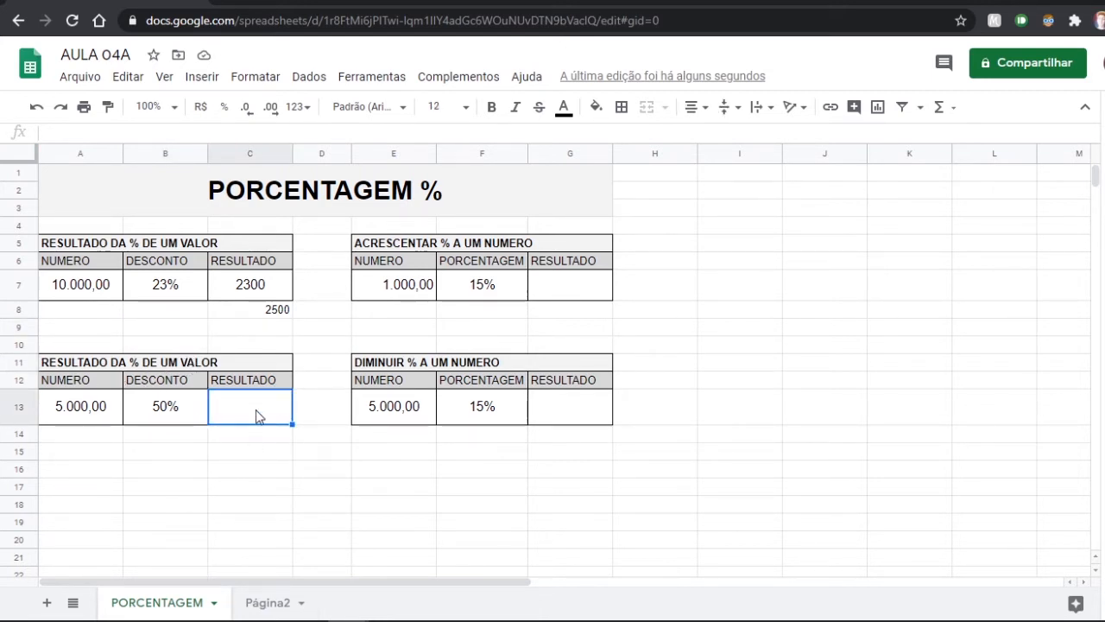
{"action": "type", "text": "="}
{"action": "left_click", "coordinate": [93, 409]}
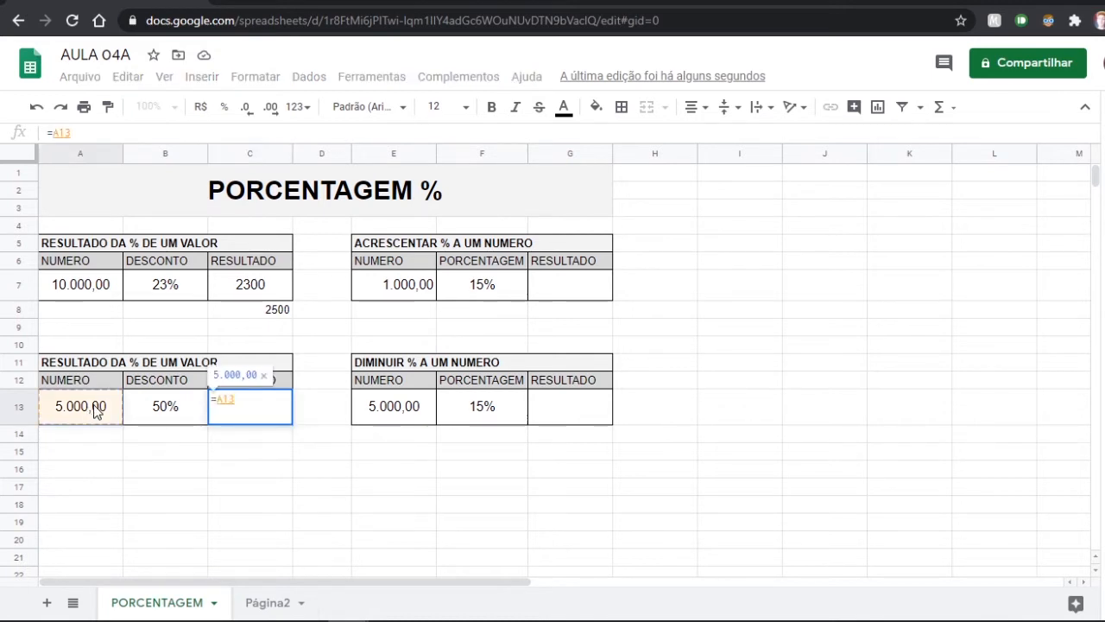
{"action": "type", "text": "*0,"}
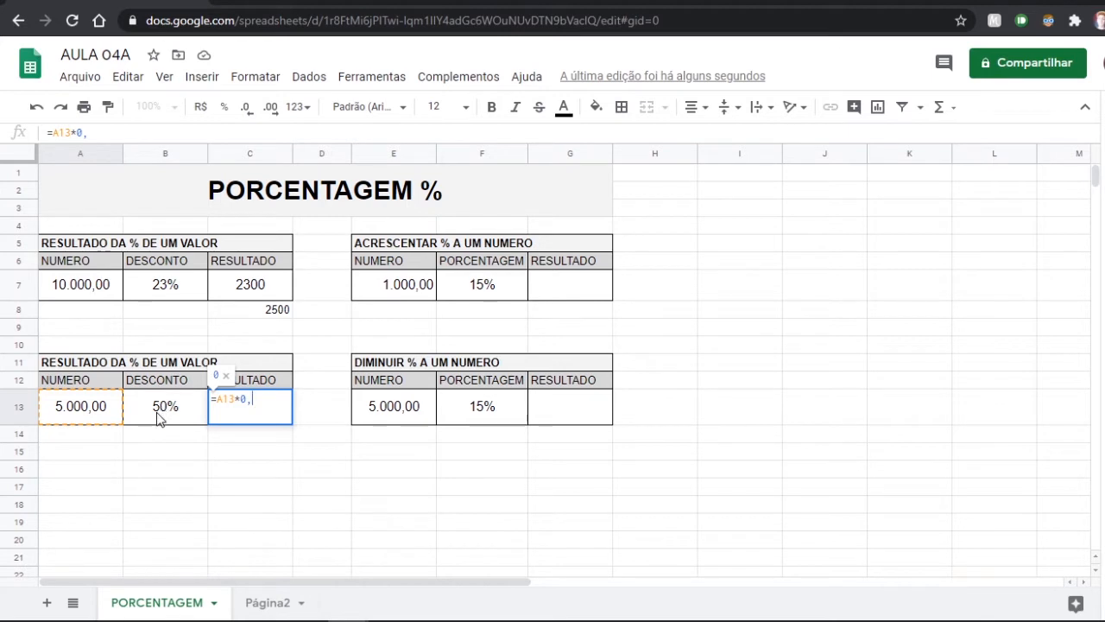
{"action": "type", "text": "5"}
{"action": "key", "text": "Return"}
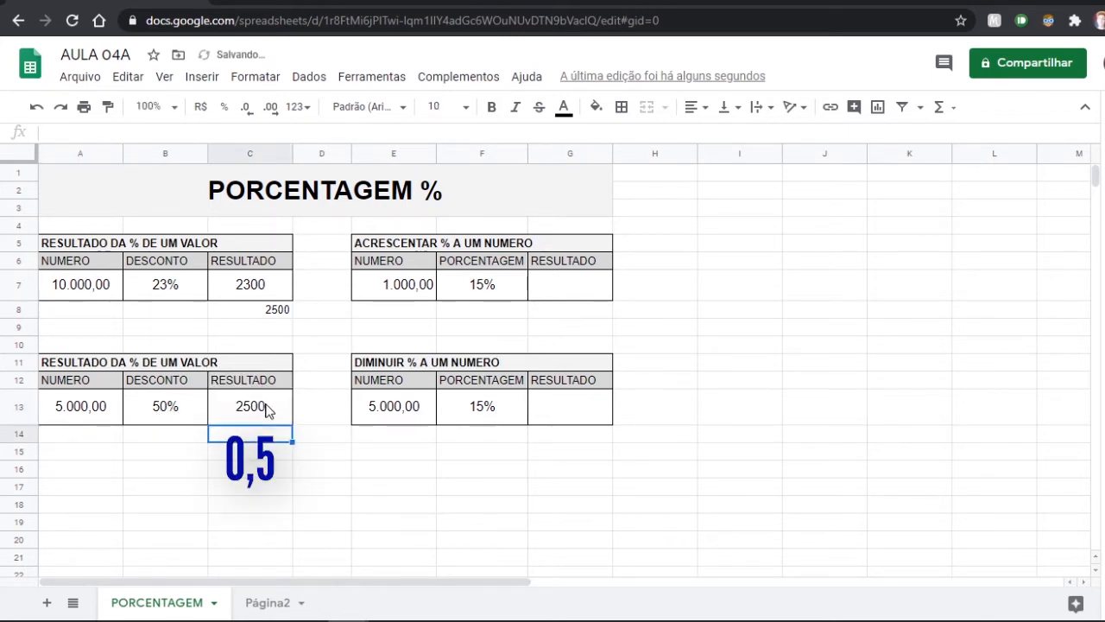
Change the decimal factor in the C13 formula to 0,23
{"action": "left_click", "coordinate": [266, 410]}
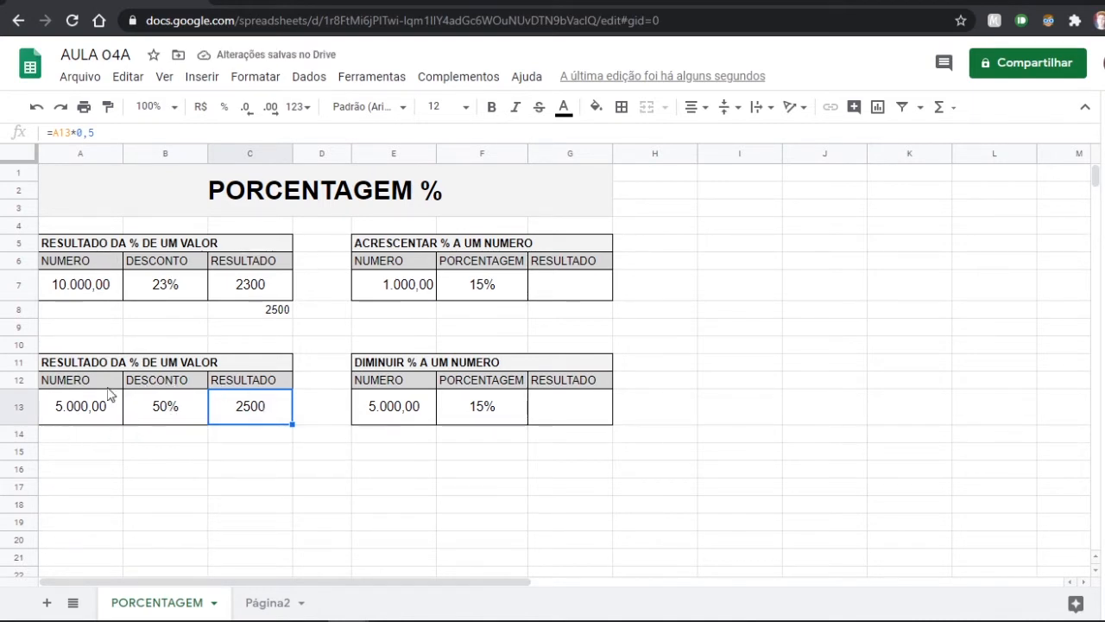
{"action": "double_click", "coordinate": [262, 404]}
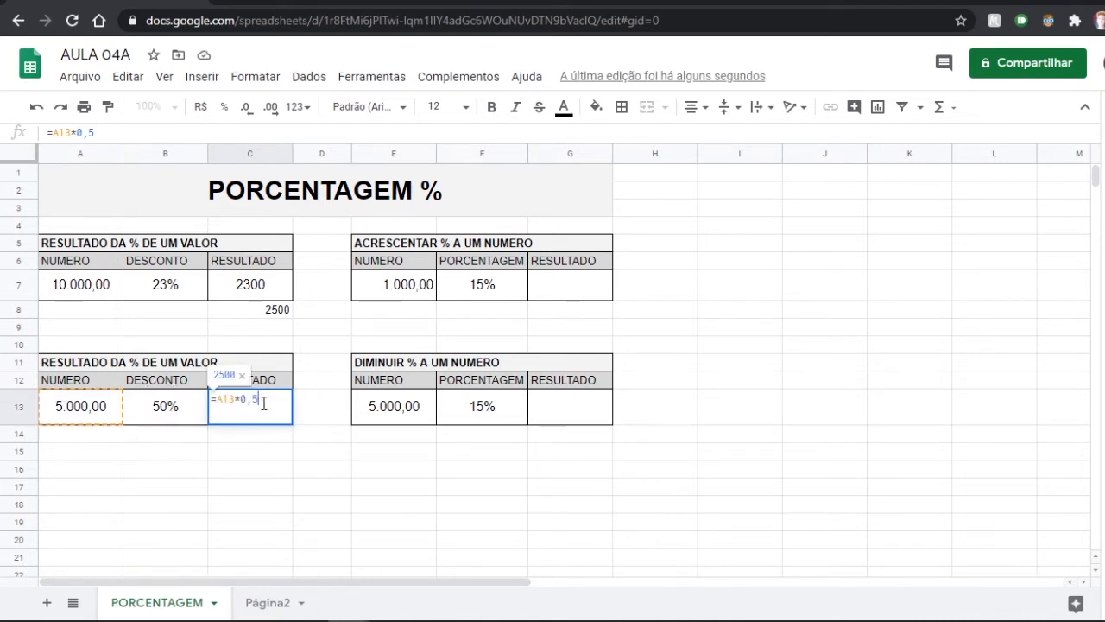
{"action": "key", "text": "BackSpace"}
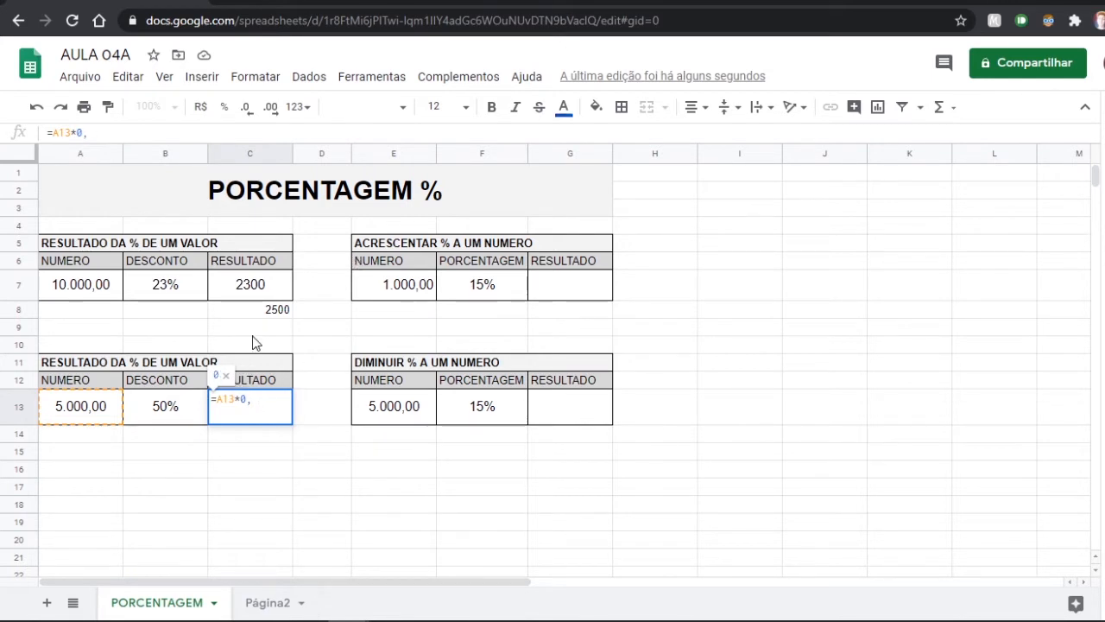
{"action": "type", "text": "23"}
{"action": "key", "text": "Return"}
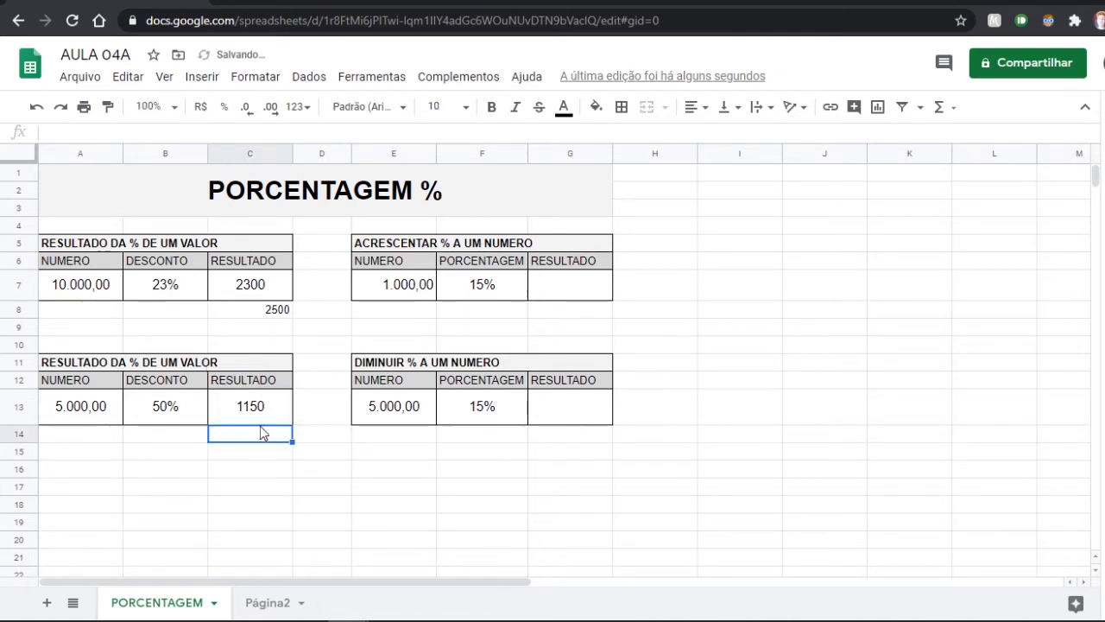
Edit the C13 formula to =A13*0,65 and reselect the cell to check it
{"action": "left_click", "coordinate": [251, 413]}
{"action": "double_click", "coordinate": [251, 413]}
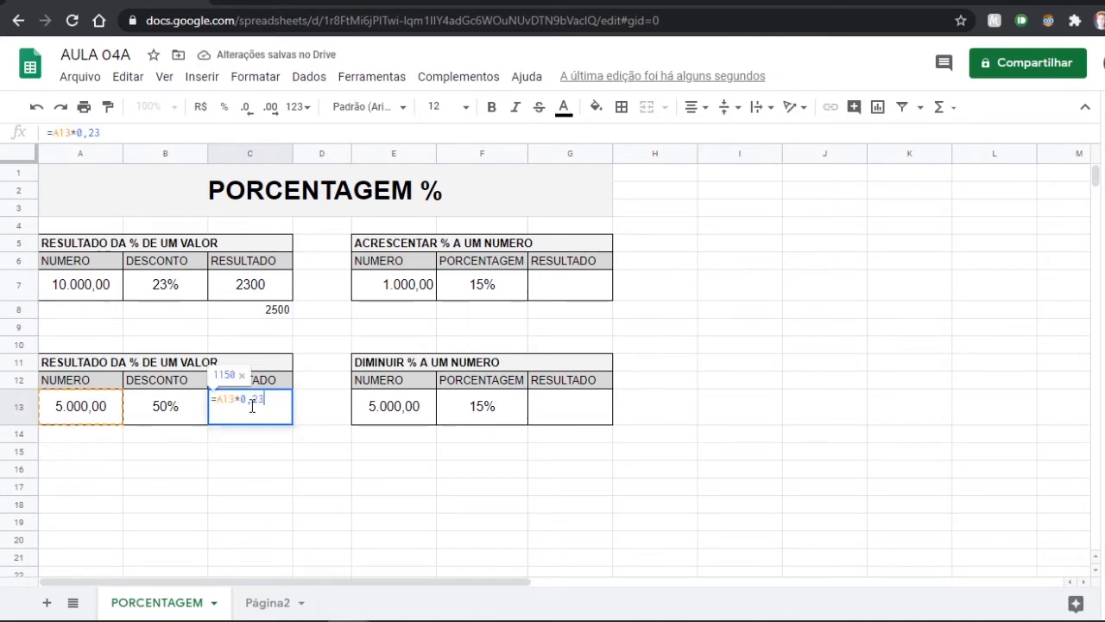
{"action": "key", "text": "BackSpace"}
{"action": "key", "text": "BackSpace"}
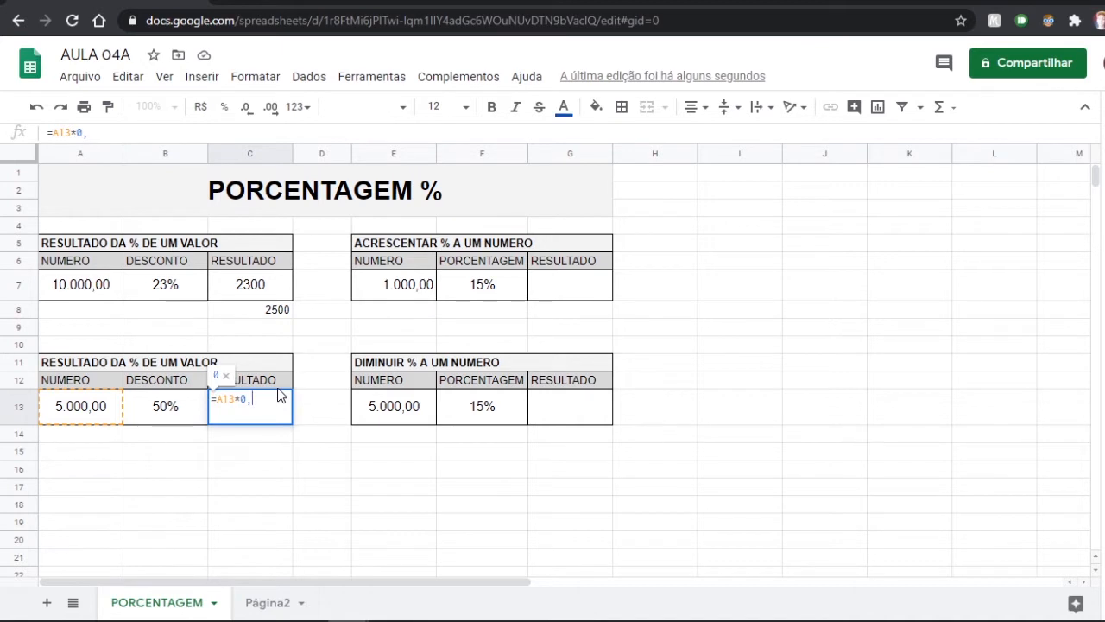
{"action": "type", "text": "65"}
{"action": "key", "text": "Return"}
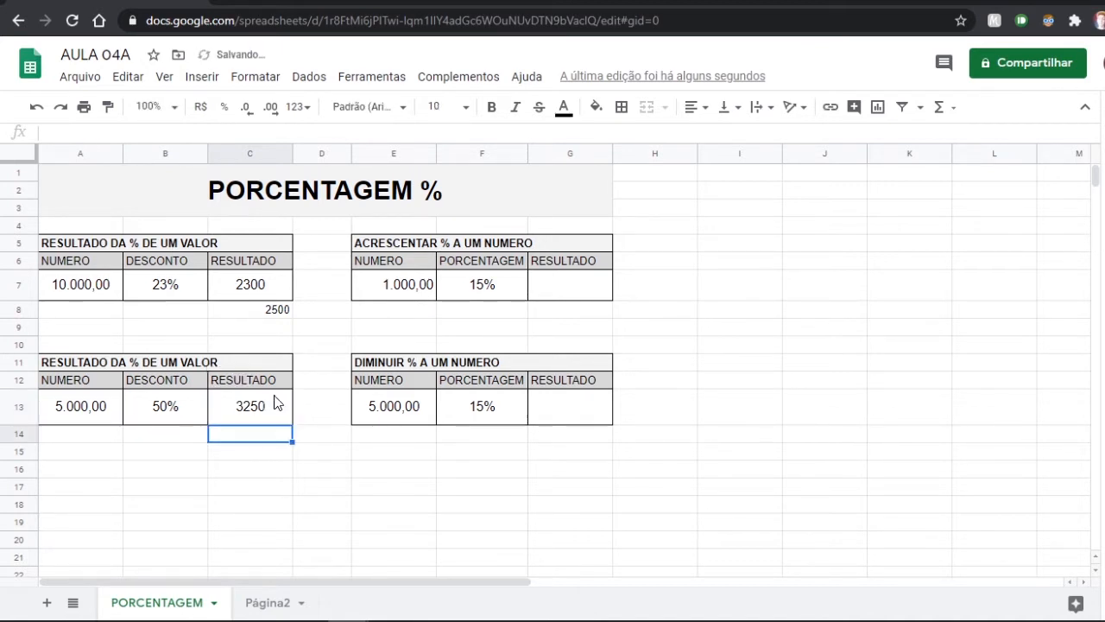
{"action": "left_click", "coordinate": [276, 402]}
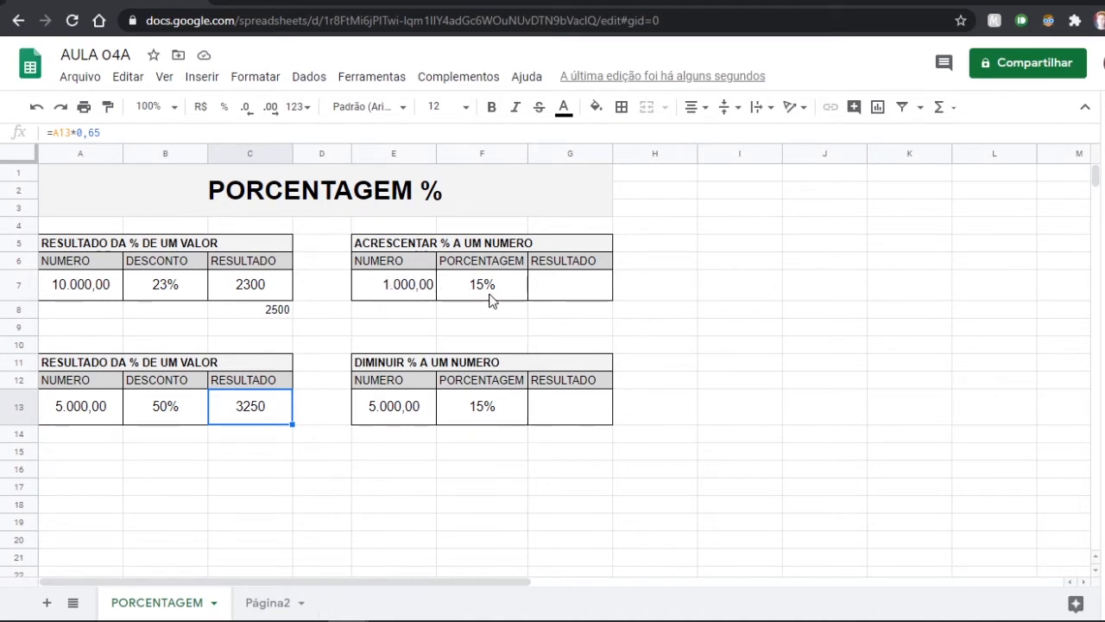
Add the percentage to the number in the ACRESCENTAR table by entering =E7*F7+E7 in cell G7
{"action": "left_click", "coordinate": [591, 291]}
{"action": "type", "text": "="}
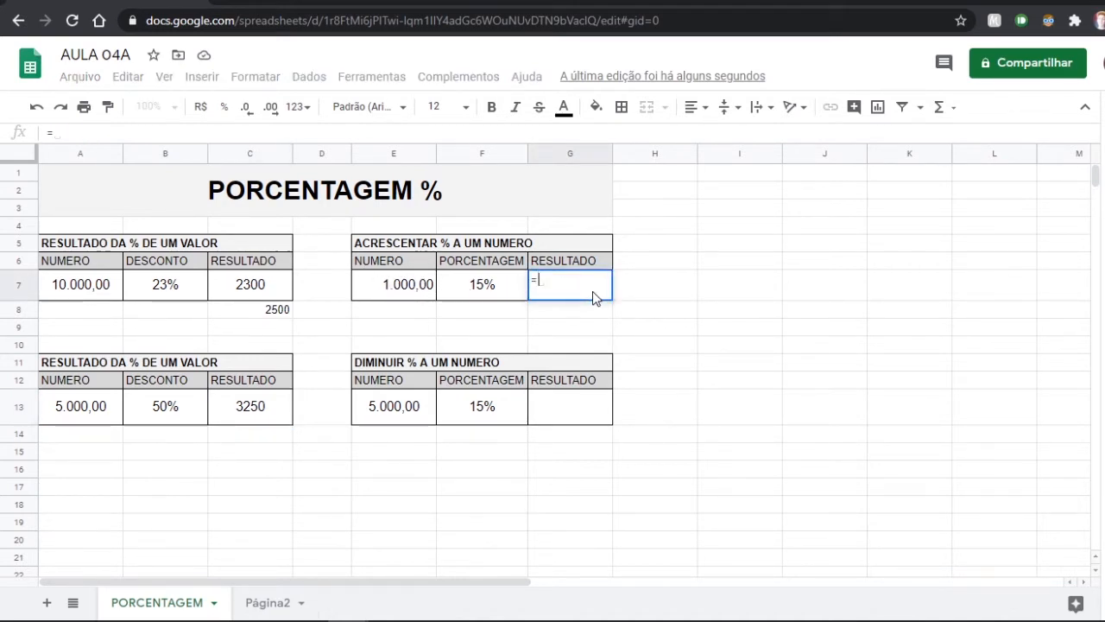
{"action": "left_click", "coordinate": [417, 292]}
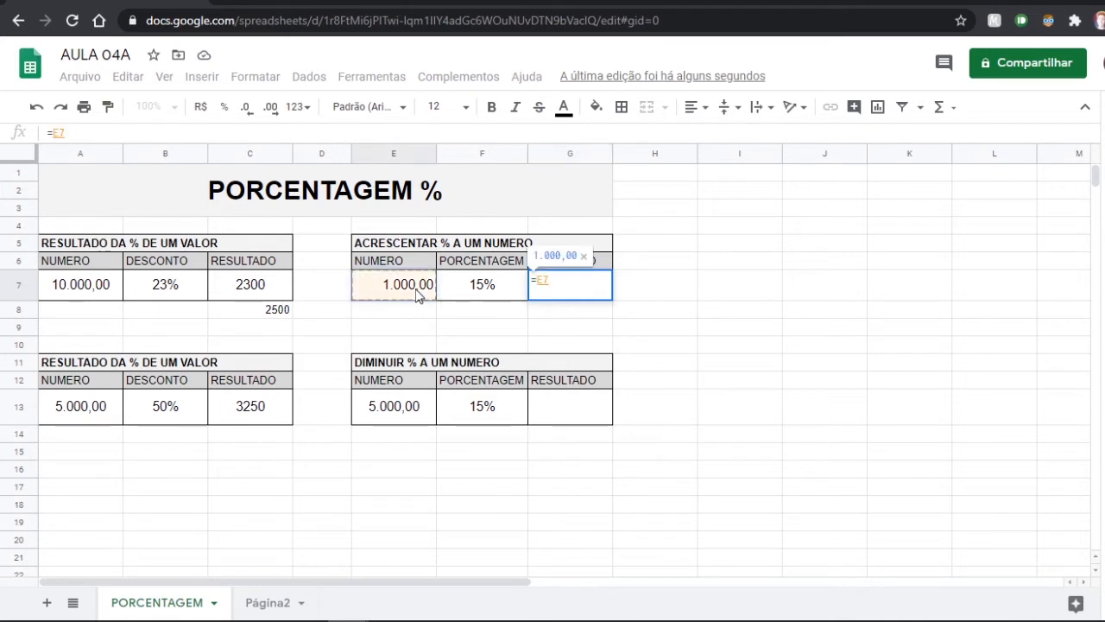
{"action": "type", "text": "*"}
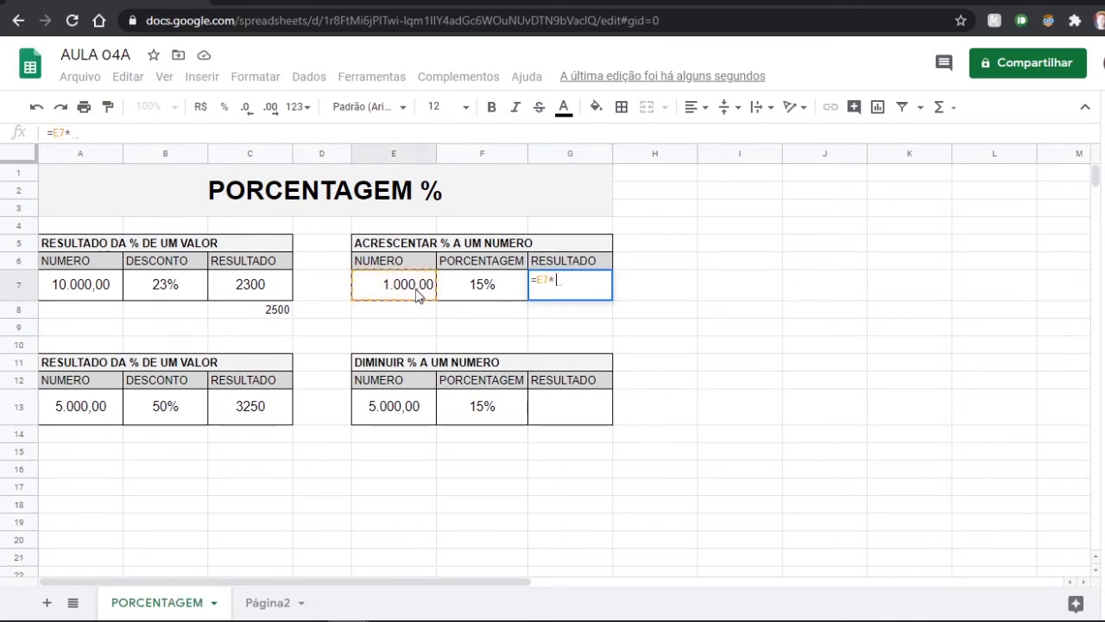
{"action": "left_click", "coordinate": [467, 288]}
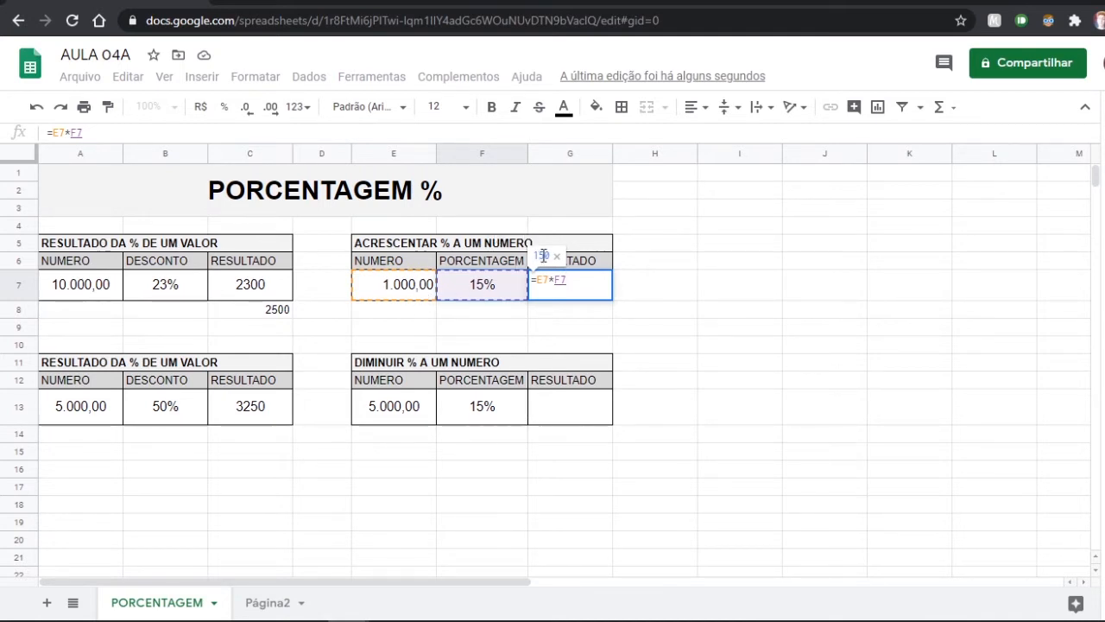
{"action": "type", "text": "+"}
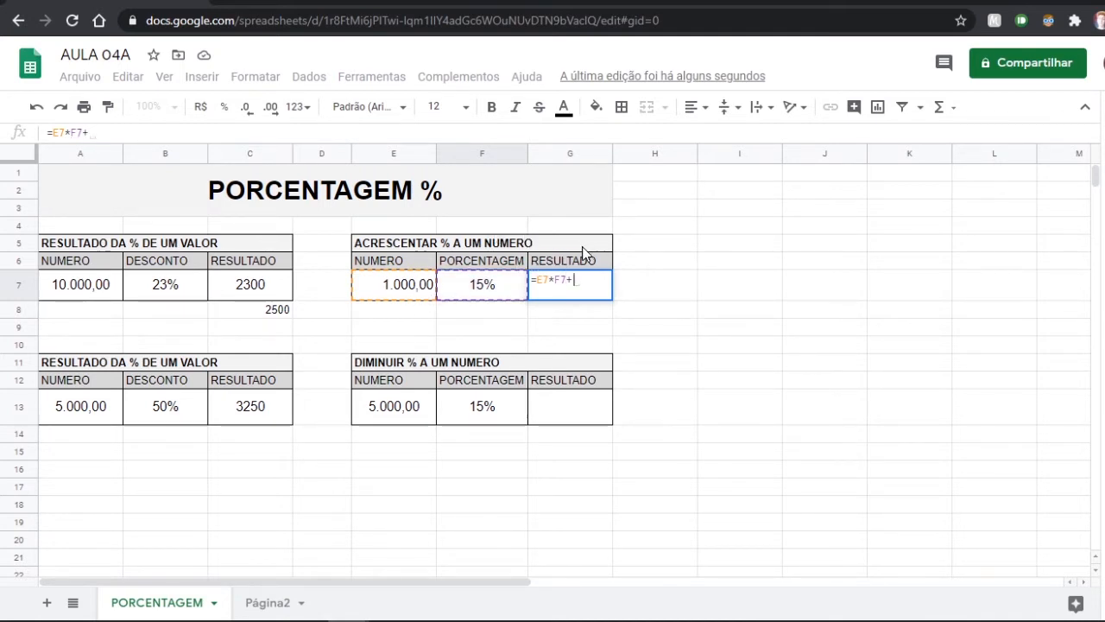
{"action": "left_click", "coordinate": [393, 294]}
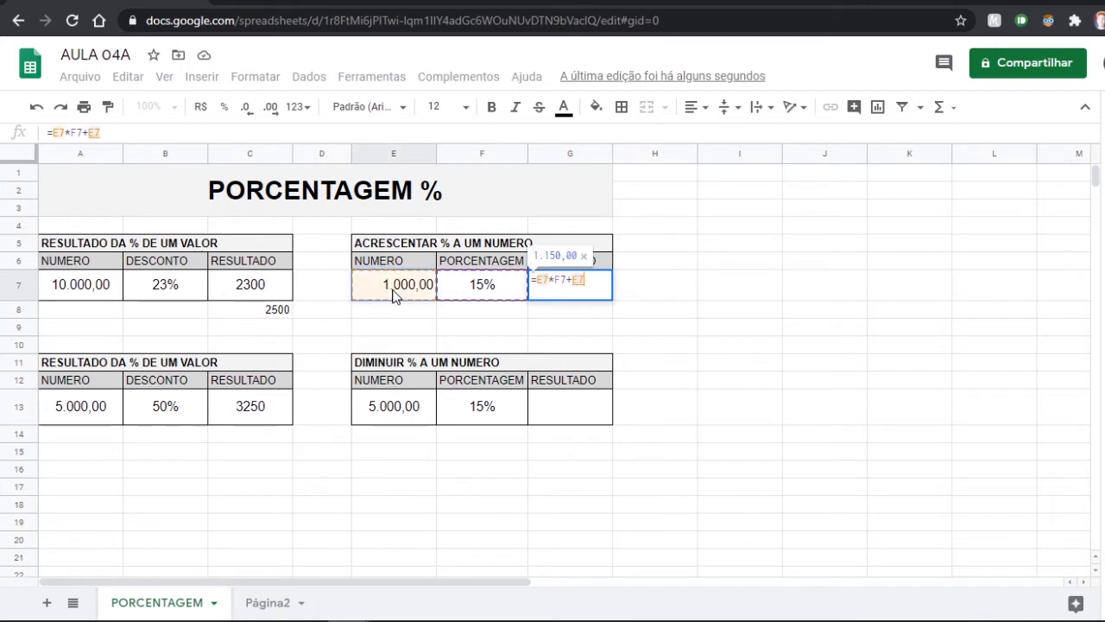
{"action": "key", "text": "Return"}
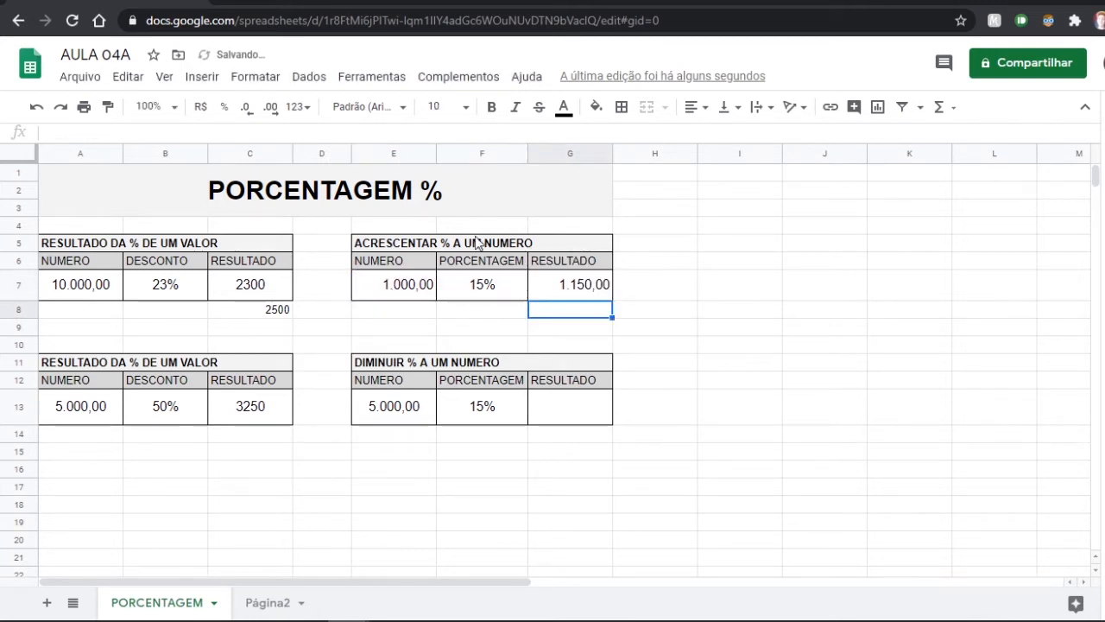
Examine the G7 formula by highlighting its E7*F7 part and its +E7 part, and leave it as entered
{"action": "left_click", "coordinate": [576, 292]}
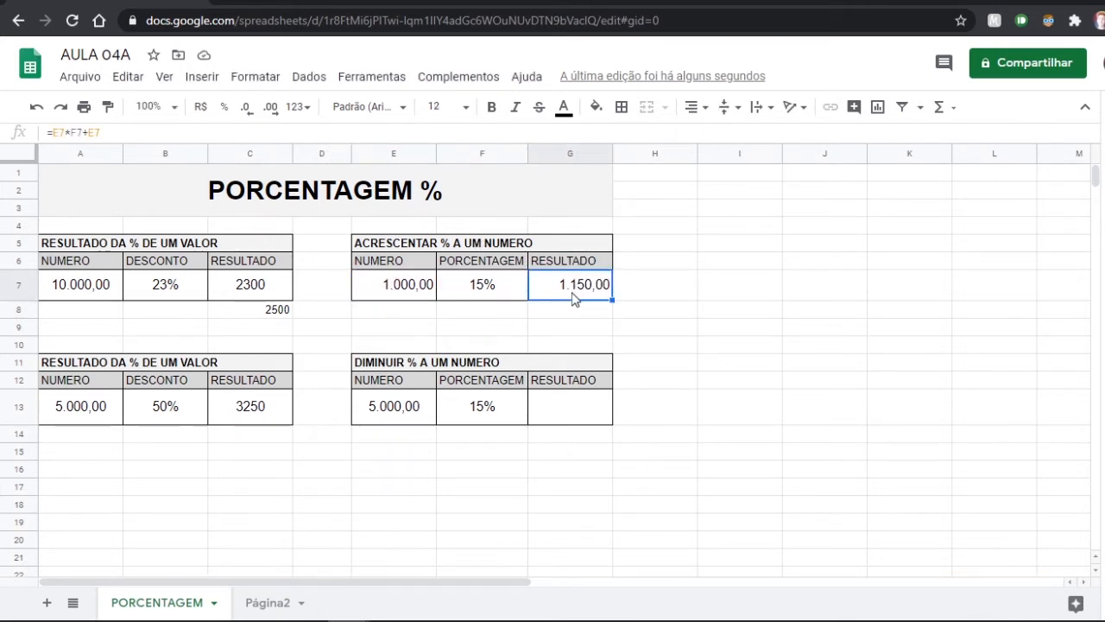
{"action": "double_click", "coordinate": [576, 294]}
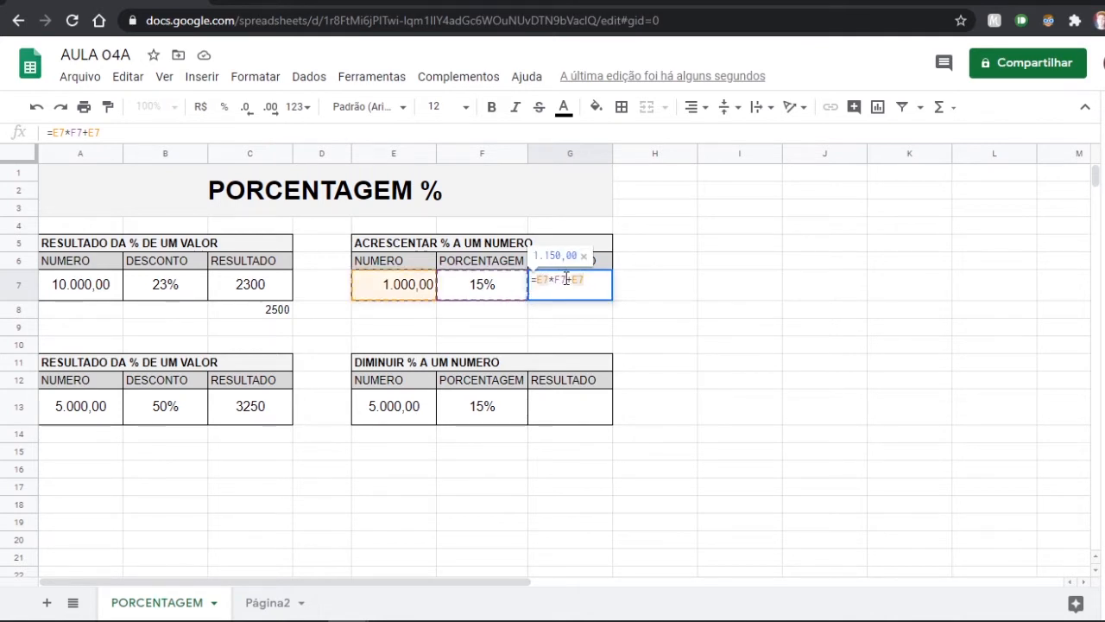
{"action": "left_click_drag", "start_coordinate": [566, 278], "coordinate": [537, 283]}
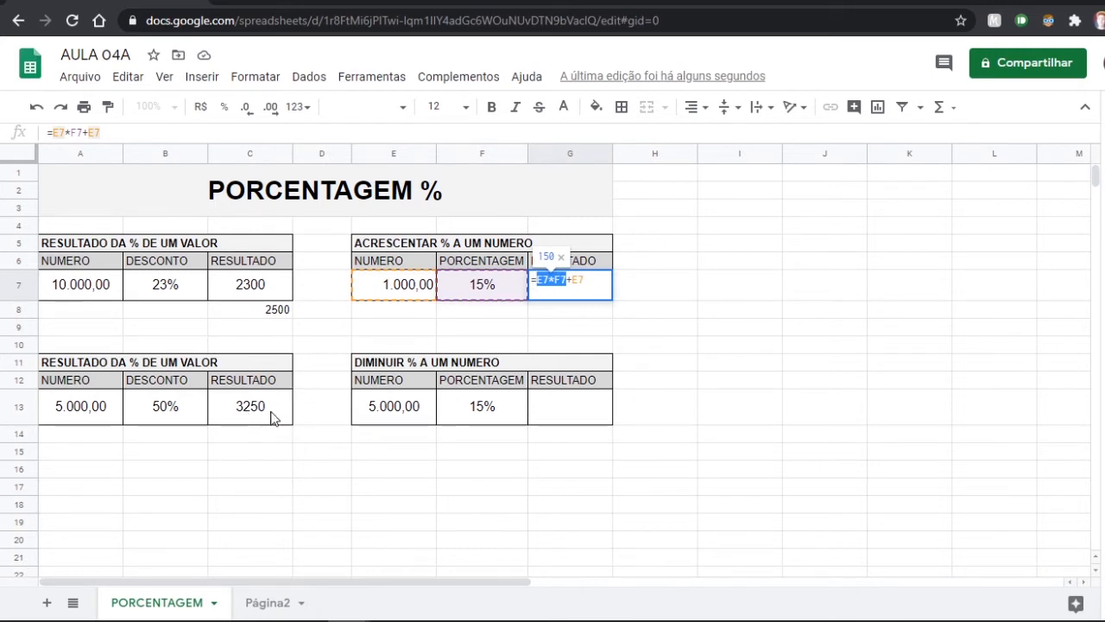
{"action": "left_click_drag", "start_coordinate": [588, 279], "coordinate": [570, 288]}
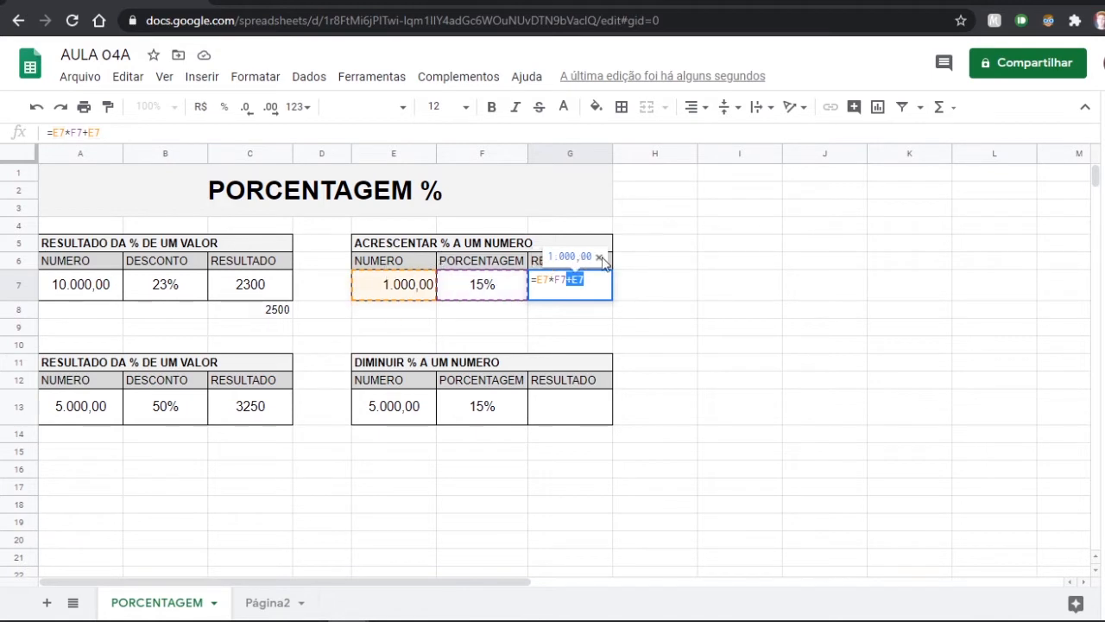
{"action": "left_click", "coordinate": [603, 275]}
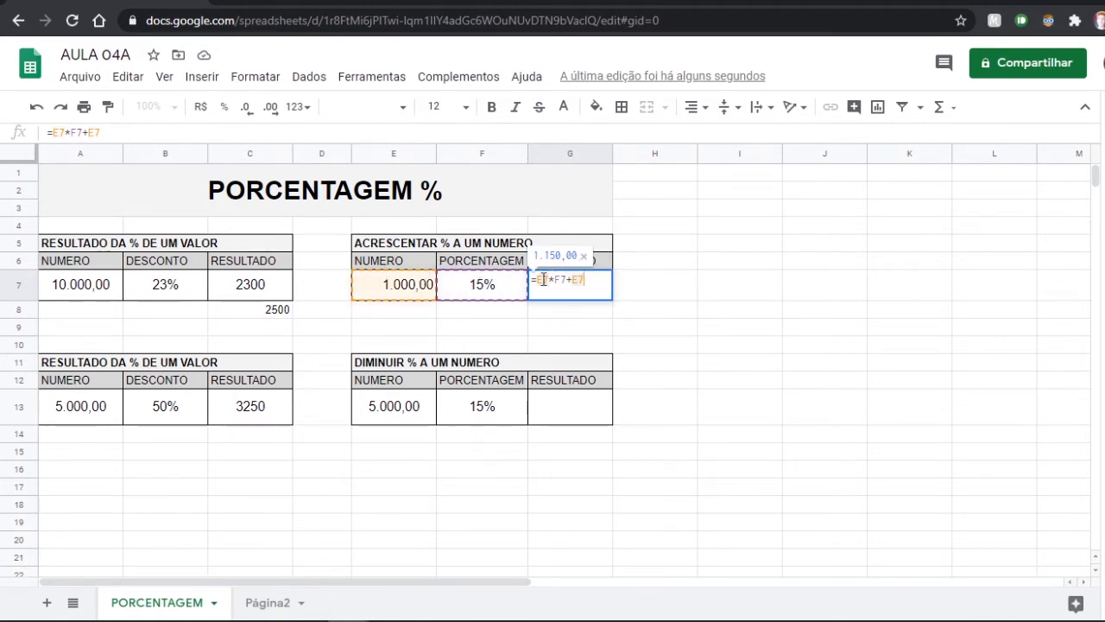
{"action": "key", "text": "Return"}
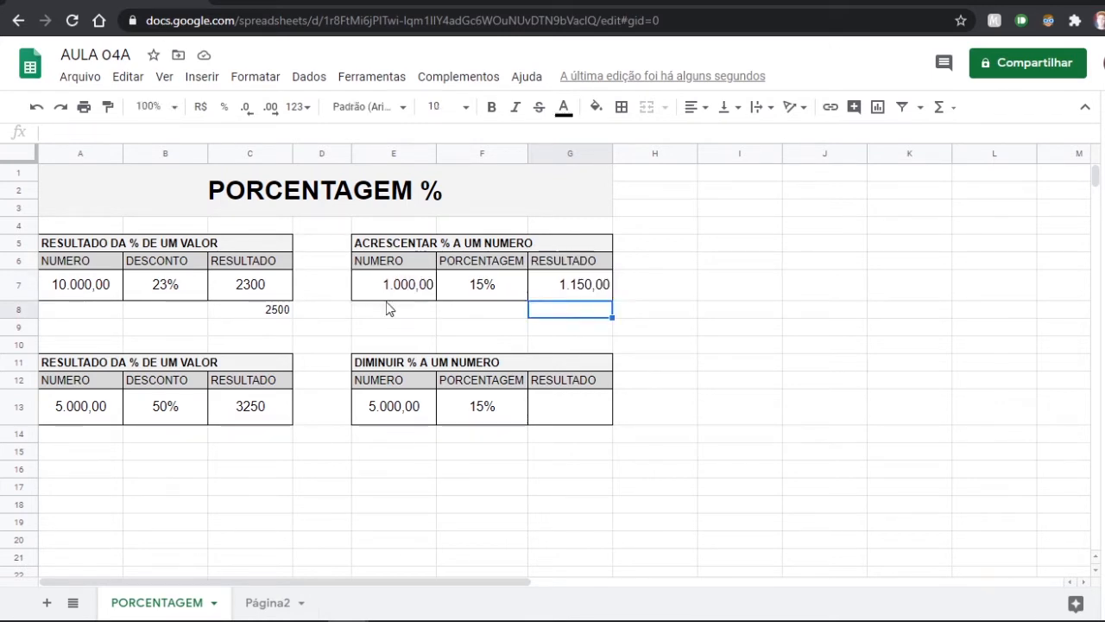
Enter the formula =E13*1,15 in result cell G13 of the DIMINUIR table
{"action": "left_click", "coordinate": [578, 414]}
{"action": "type", "text": "="}
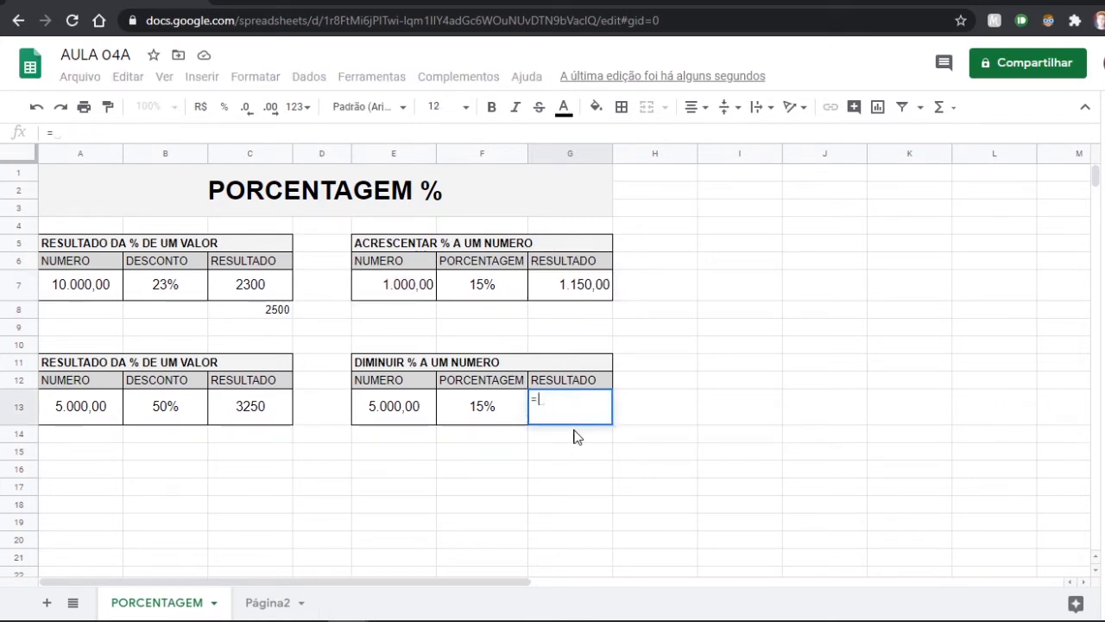
{"action": "left_click", "coordinate": [391, 411]}
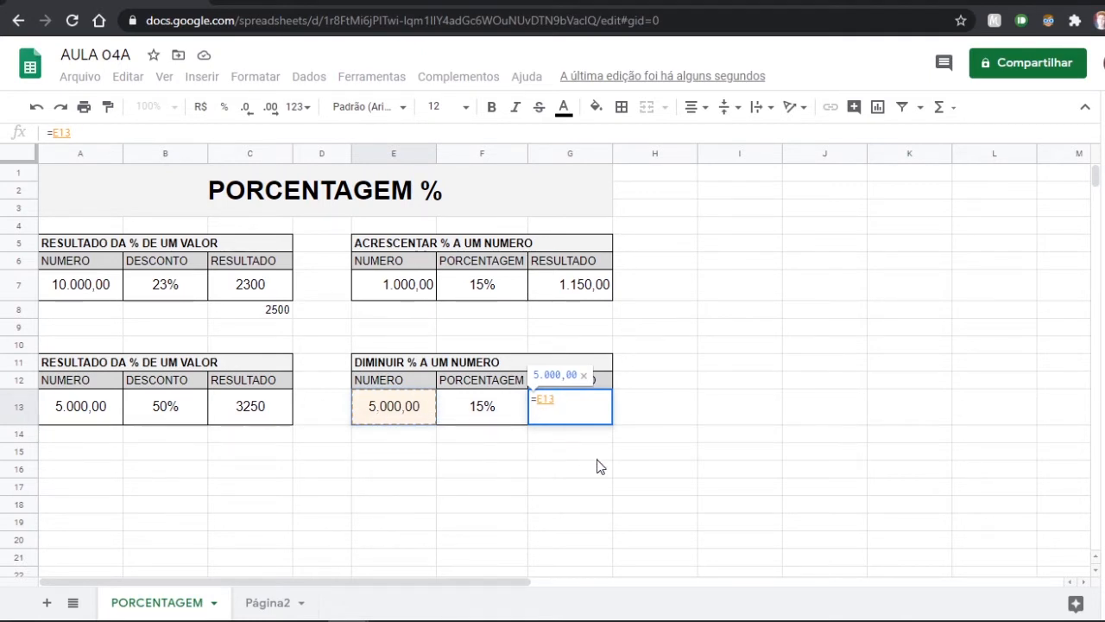
{"action": "type", "text": "*"}
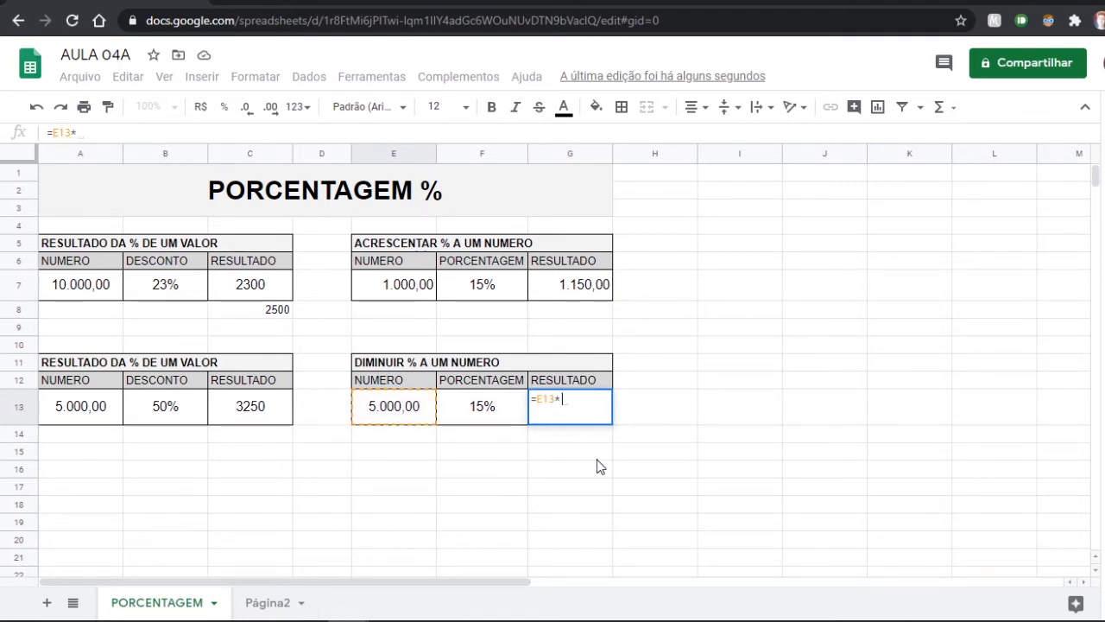
{"action": "type", "text": "1,15"}
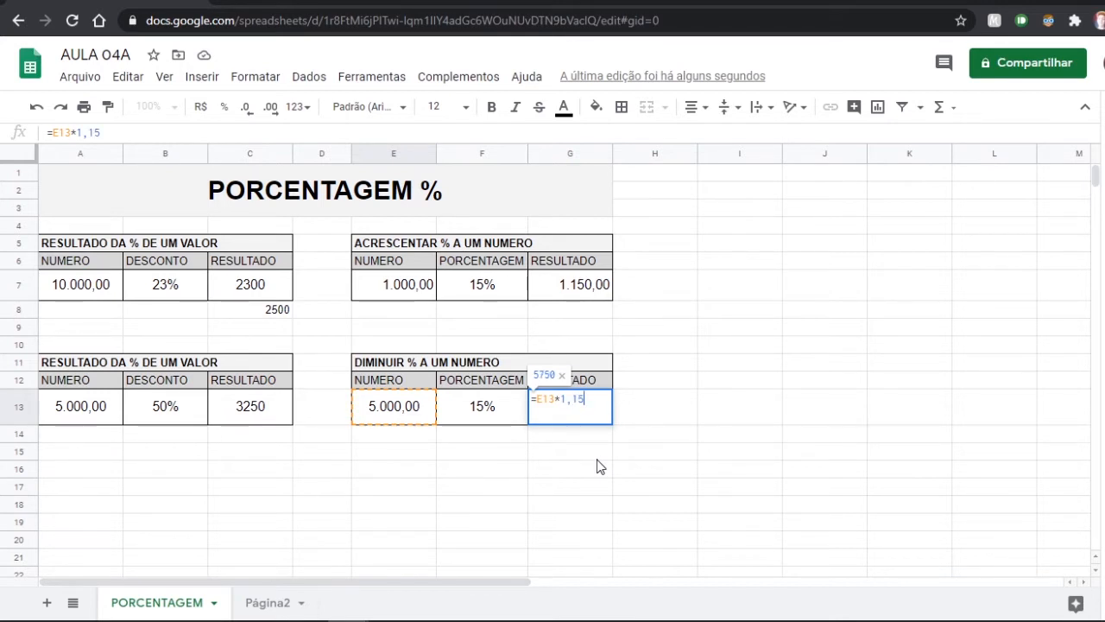
{"action": "key", "text": "Return"}
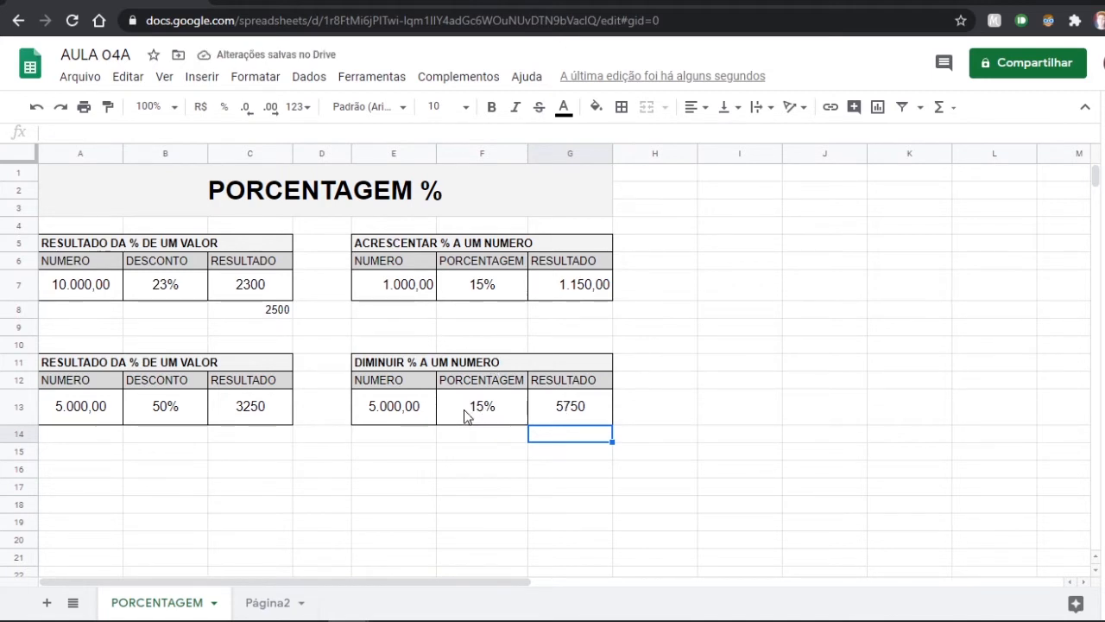
Examine the 1,15 factor in the G13 formula of the DIMINUIR table and leave the formula as entered
{"action": "double_click", "coordinate": [574, 399]}
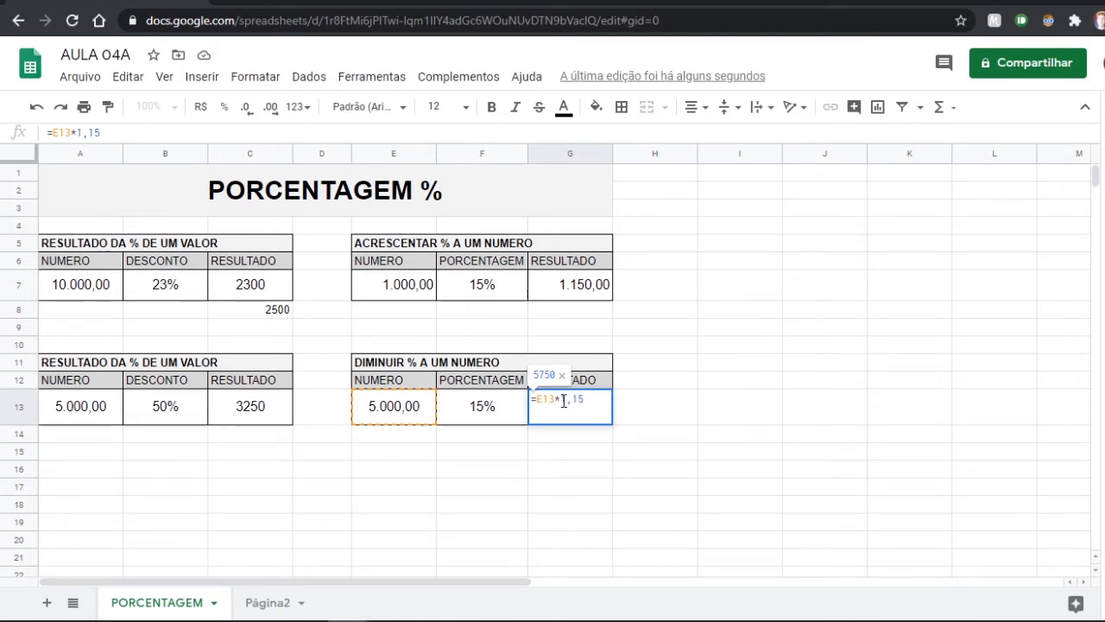
{"action": "left_click_drag", "start_coordinate": [562, 399], "coordinate": [573, 403]}
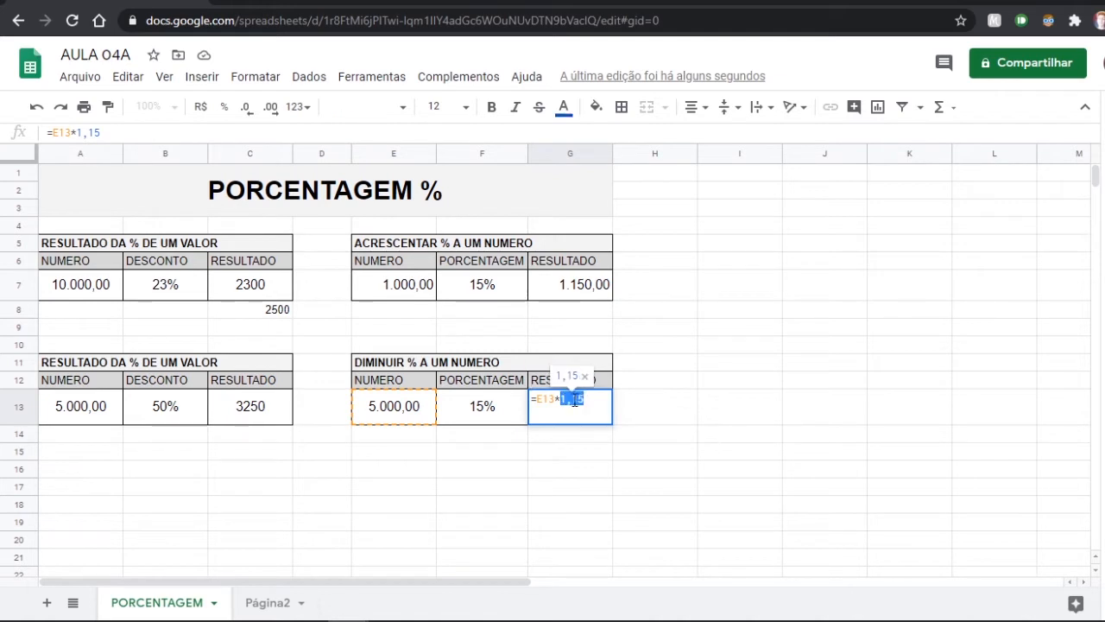
{"action": "left_click", "coordinate": [565, 402]}
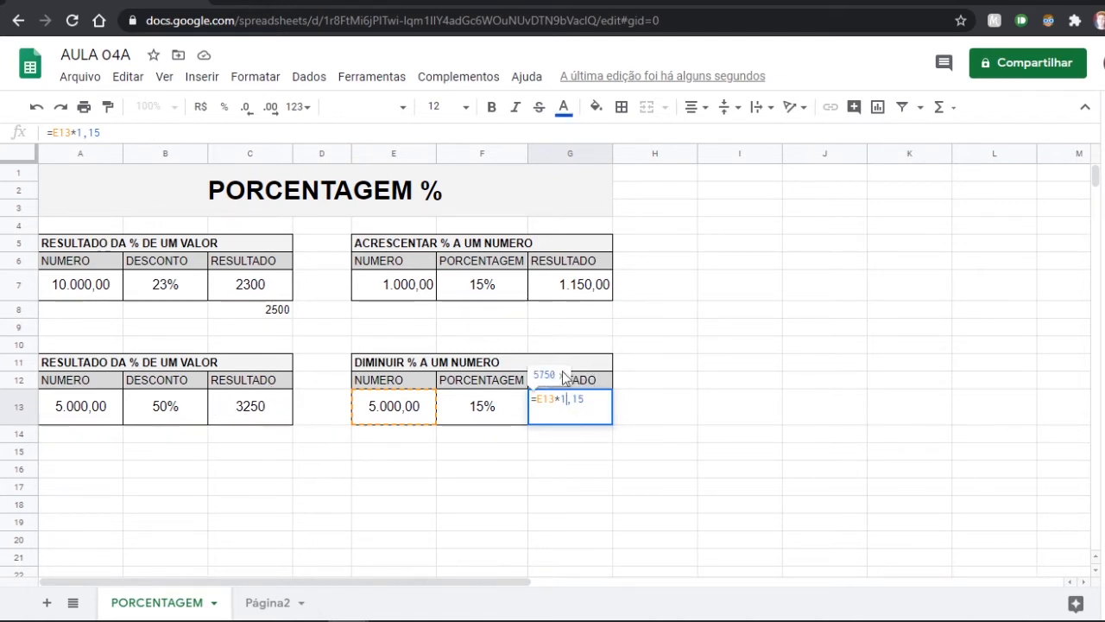
{"action": "key", "text": "Return"}
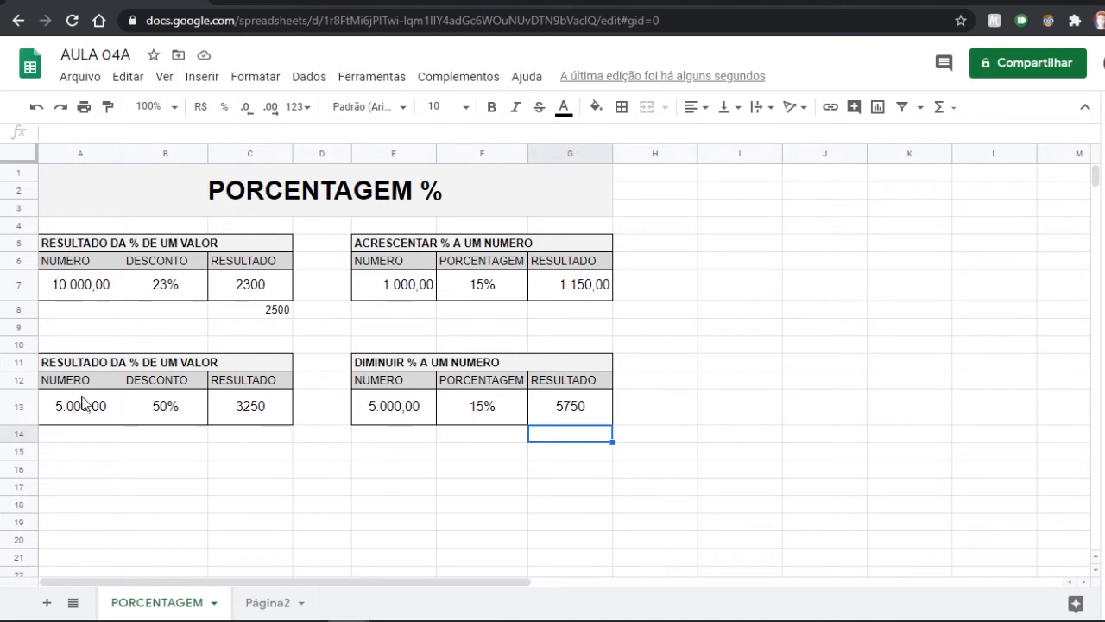
Change the multiplier in result cell C13 so the formula becomes =A13*0,25
{"action": "double_click", "coordinate": [275, 411]}
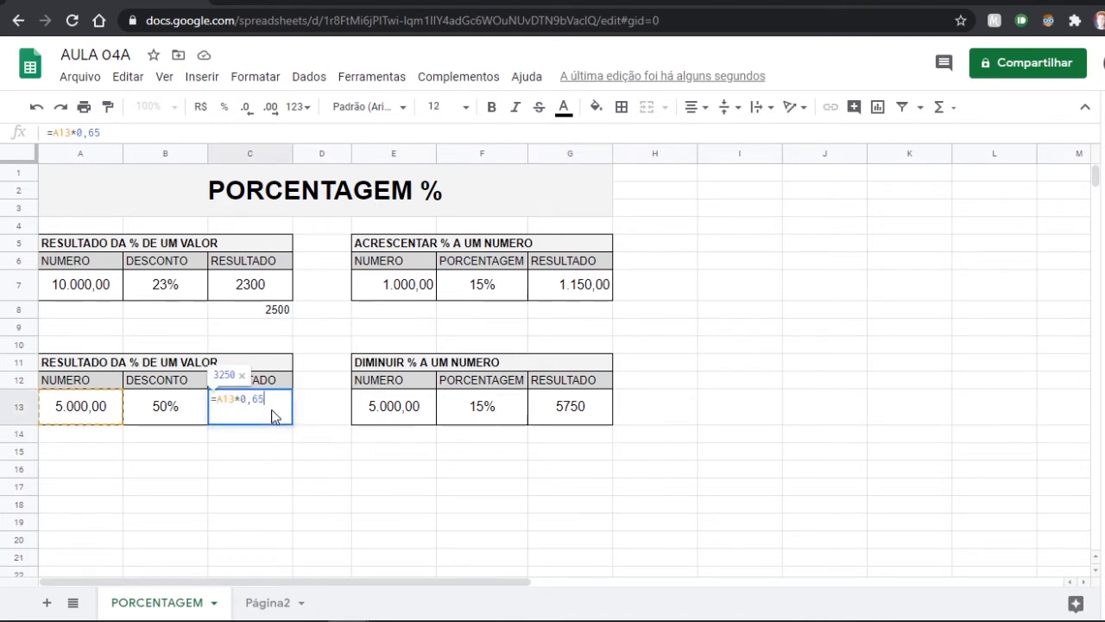
{"action": "double_click", "coordinate": [260, 400]}
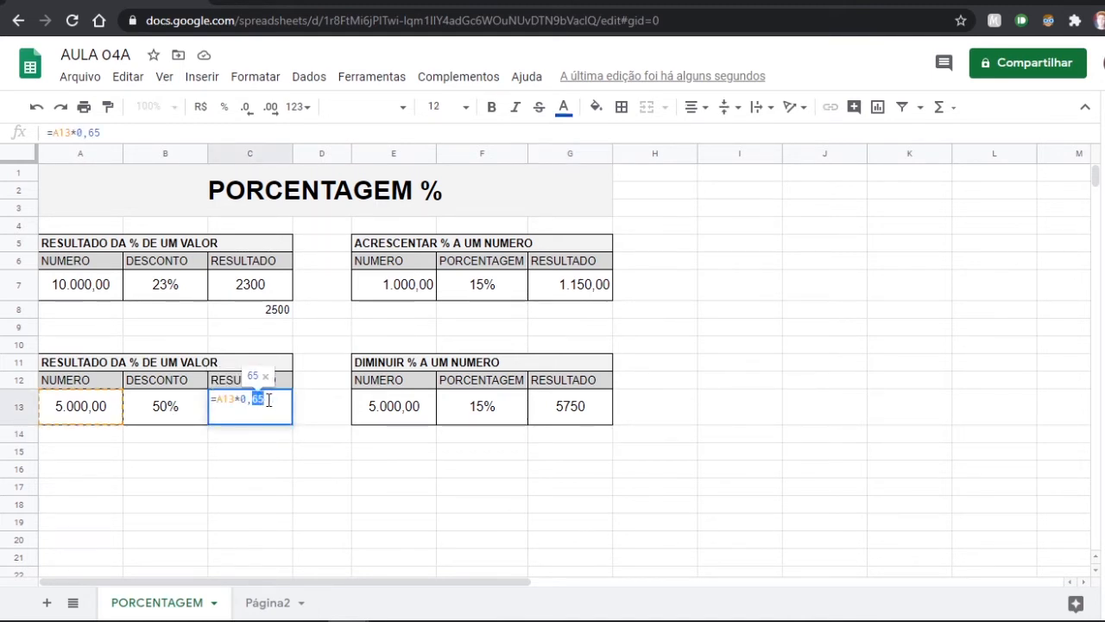
{"action": "type", "text": "25"}
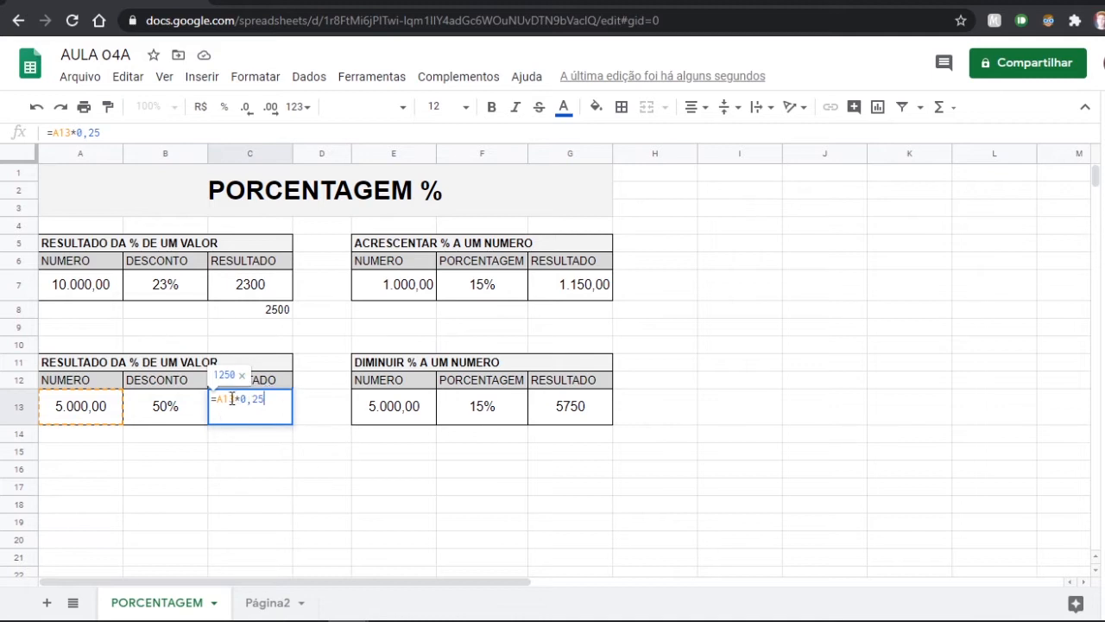
{"action": "key", "text": "Return"}
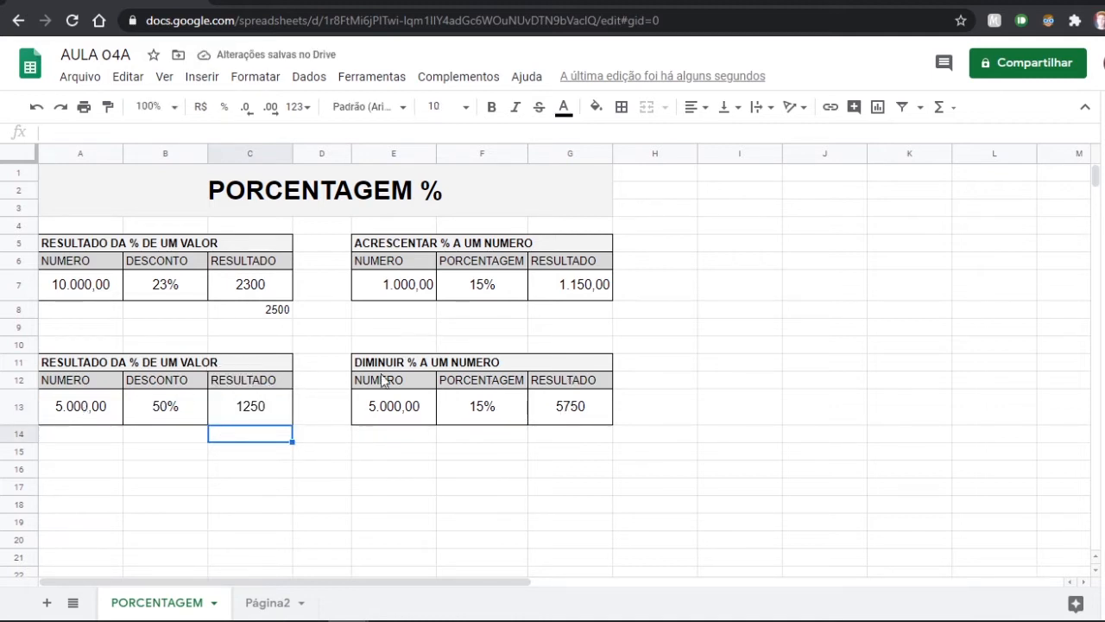
Reopen the formula in result cell G13 to review it again, then close it without edits
{"action": "left_click", "coordinate": [586, 404]}
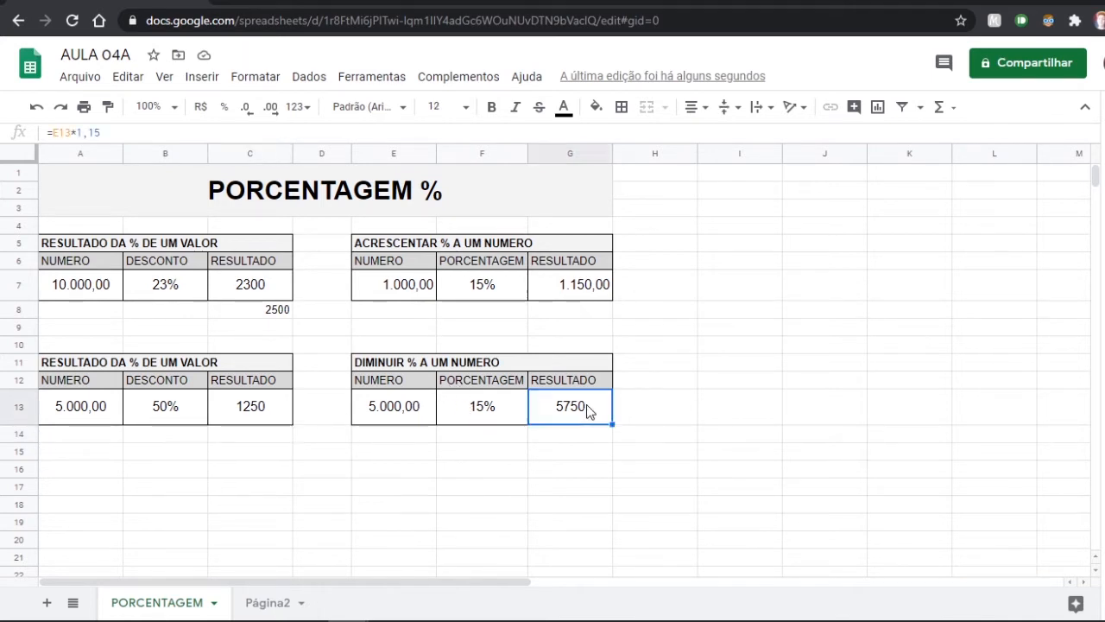
{"action": "double_click", "coordinate": [587, 404]}
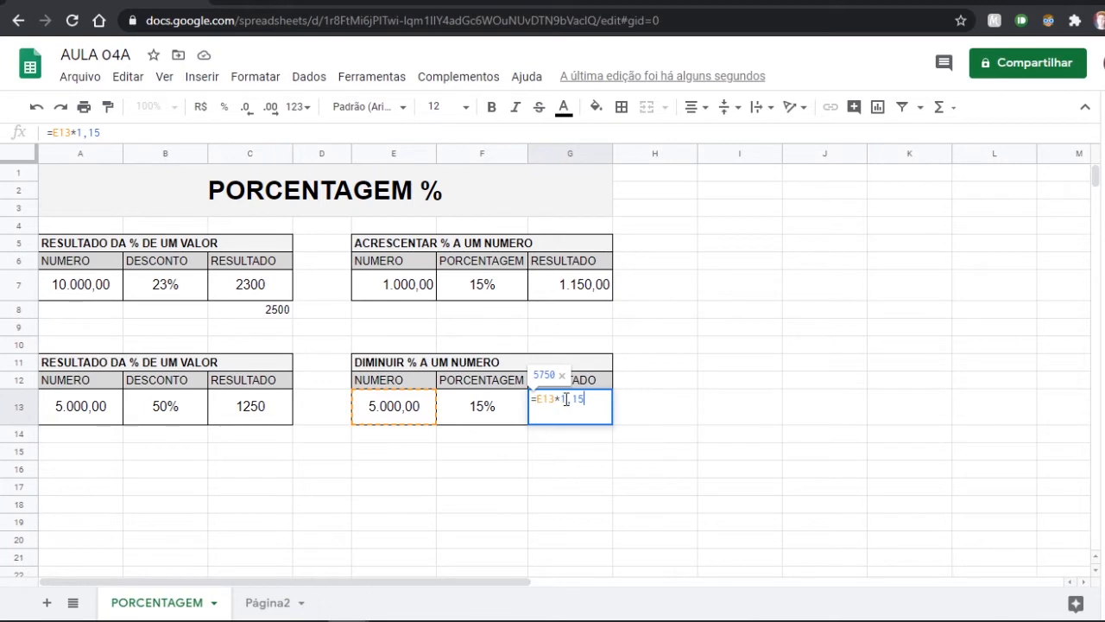
{"action": "key", "text": "Return"}
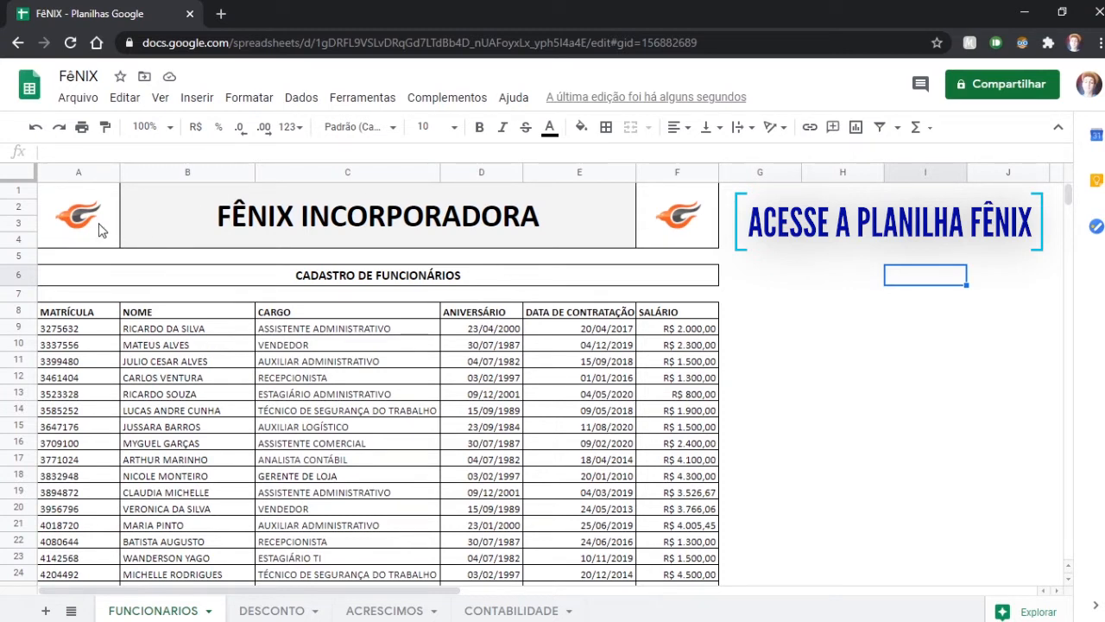
In the FêNIX workbook, look at the header logo and go through the FUNCIONARIOS, DESCONTO, ACRESCIMOS and CONTABILIDADE sheets
{"action": "left_click", "coordinate": [77, 201]}
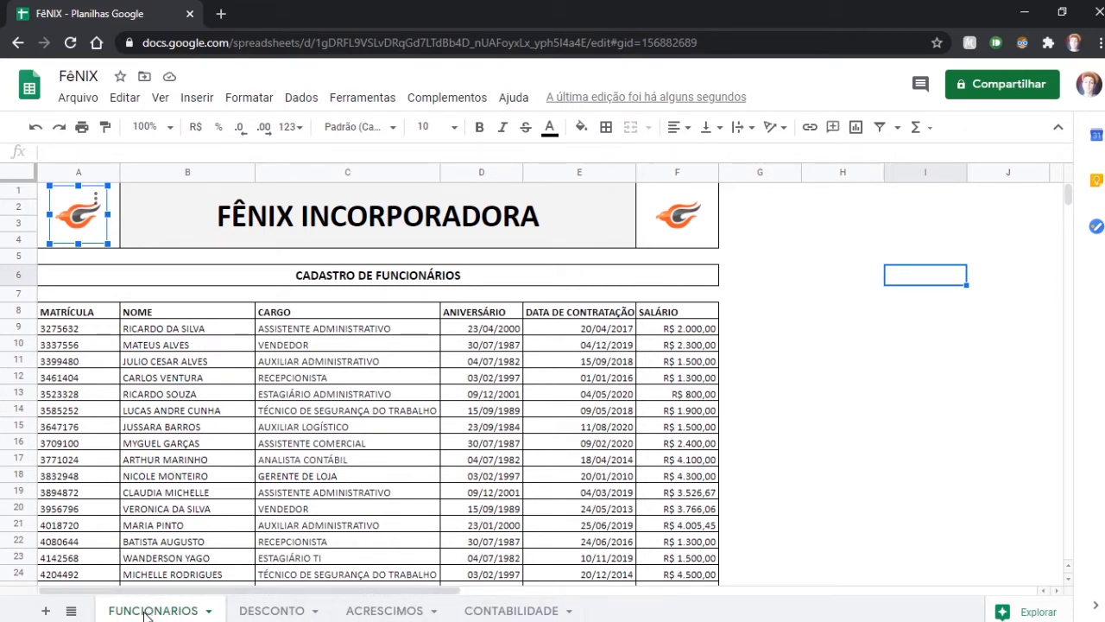
{"action": "left_click", "coordinate": [263, 610]}
{"action": "left_click", "coordinate": [397, 609]}
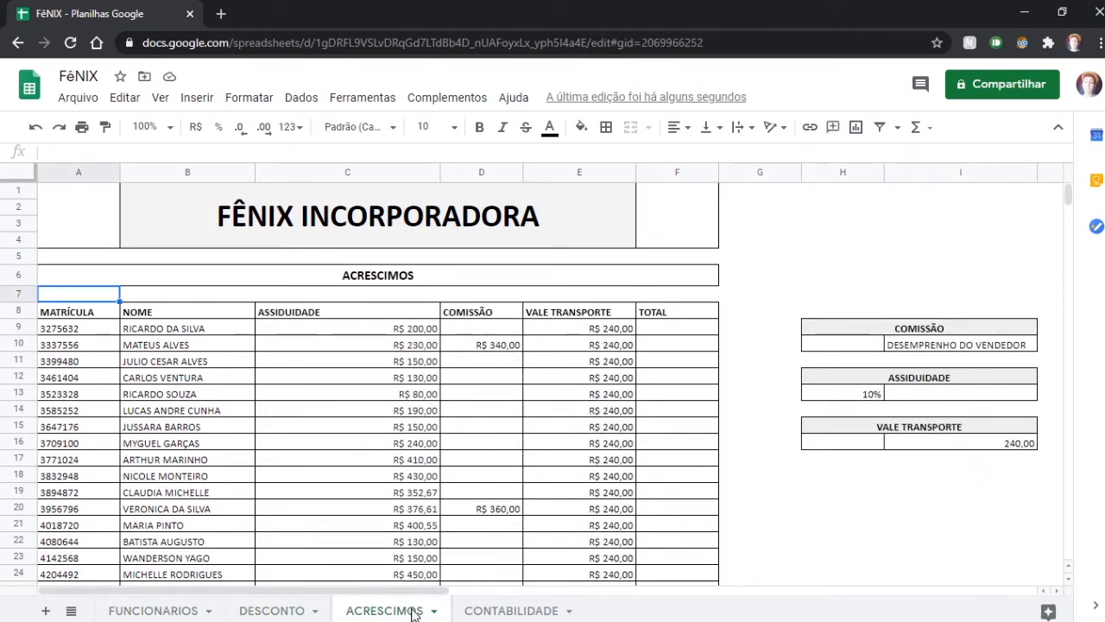
{"action": "left_click", "coordinate": [515, 608]}
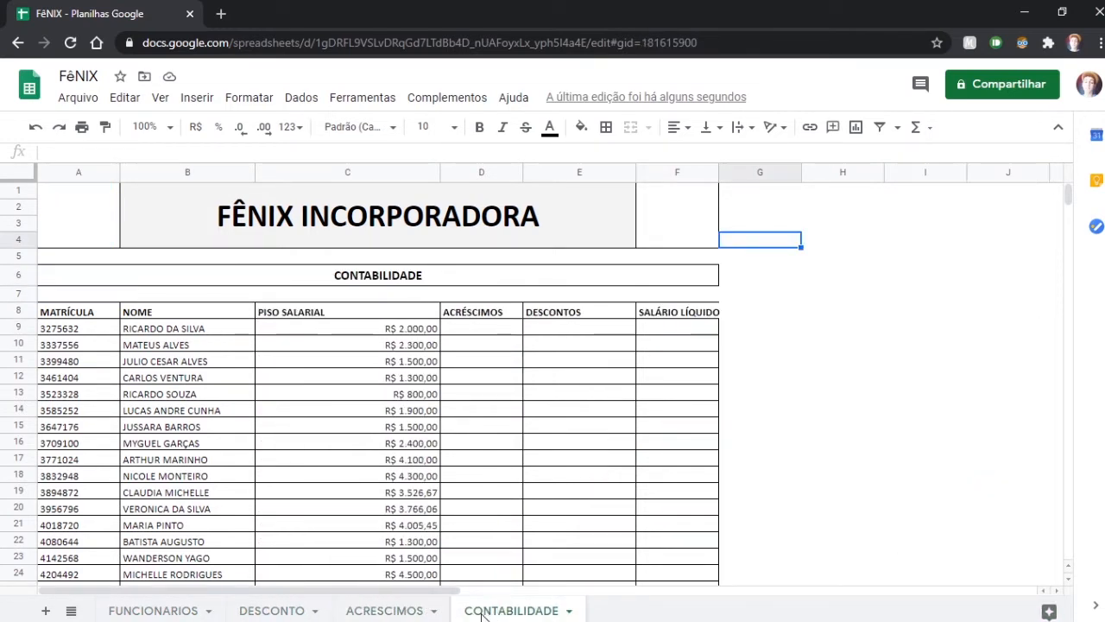
{"action": "left_click", "coordinate": [271, 609]}
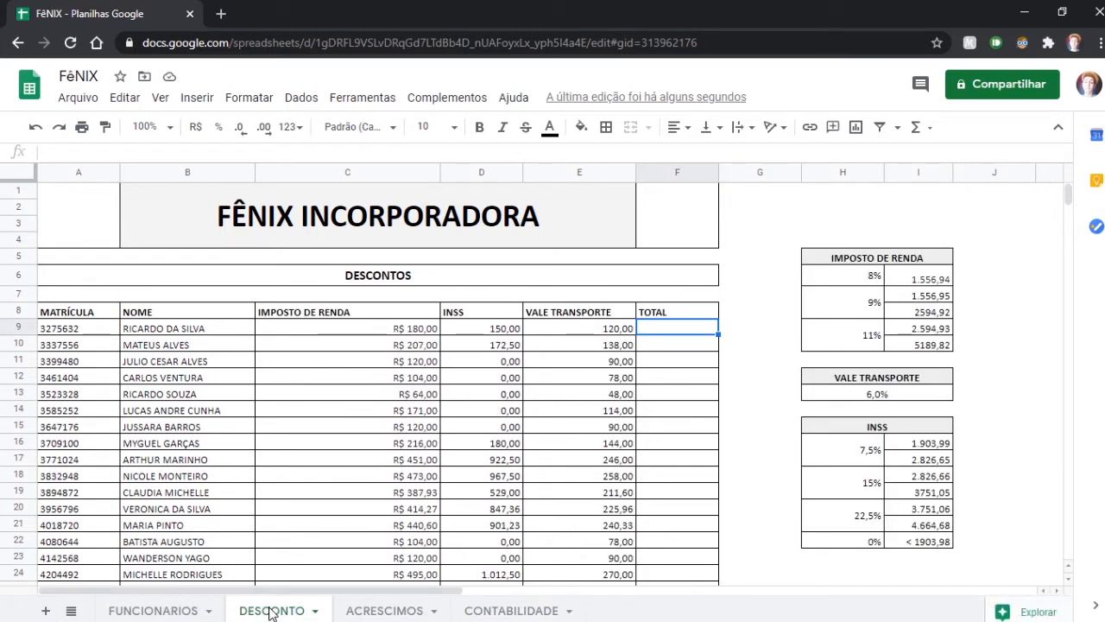
{"action": "left_click", "coordinate": [164, 611]}
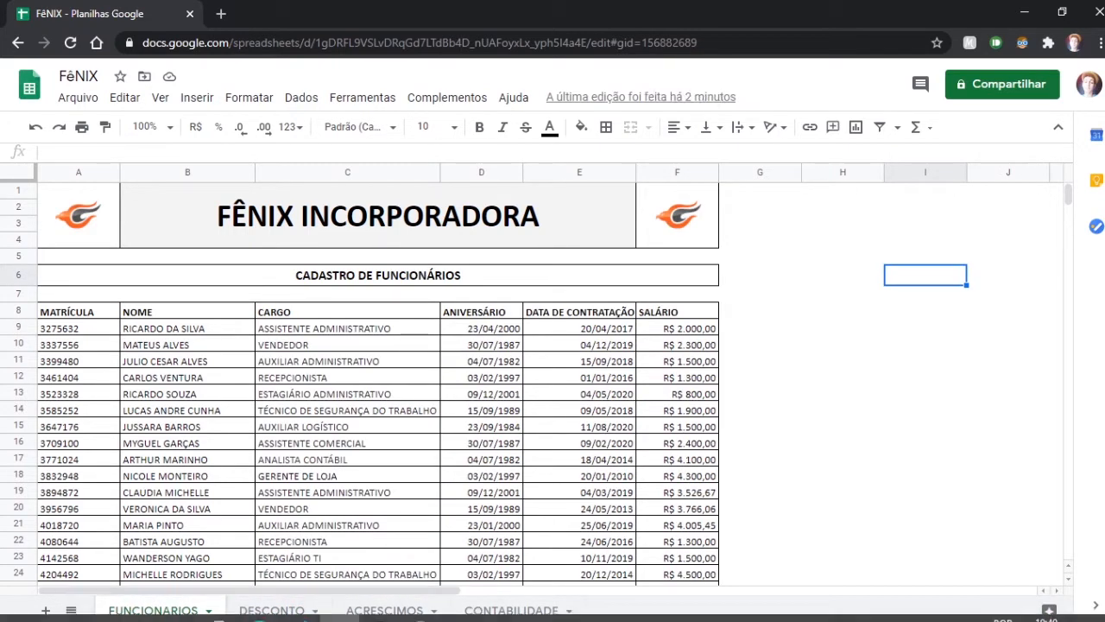
Examine the logo cells and the TOTAL column on the DESCONTO sheet, and the TOTAL column on the ACRESCIMOS sheet
{"action": "left_click", "coordinate": [284, 608]}
{"action": "left_click", "coordinate": [79, 214]}
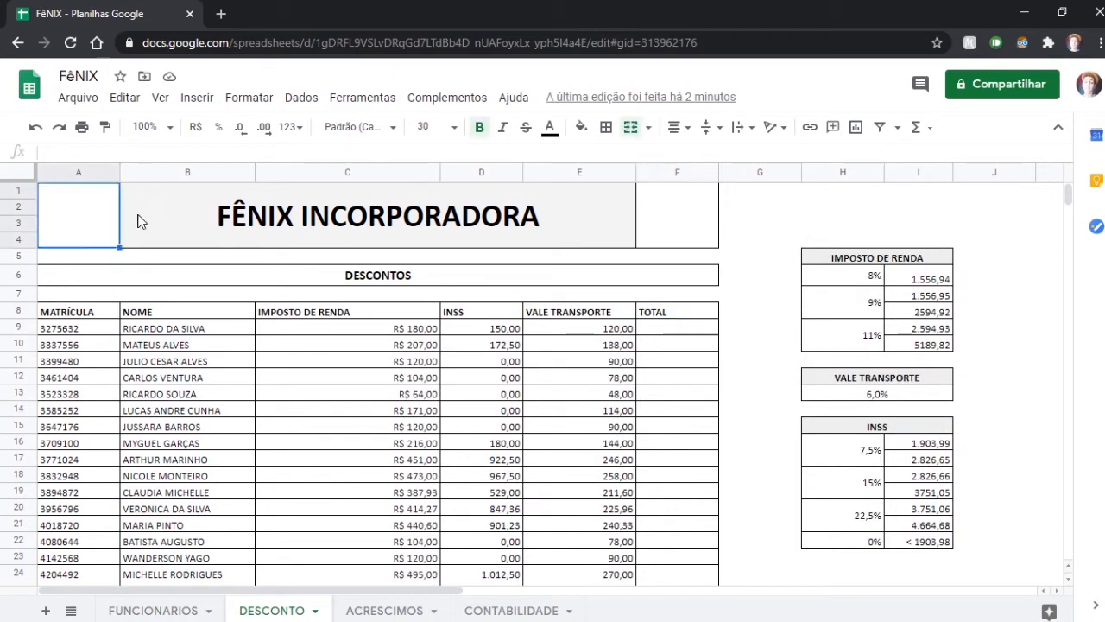
{"action": "left_click", "coordinate": [664, 220]}
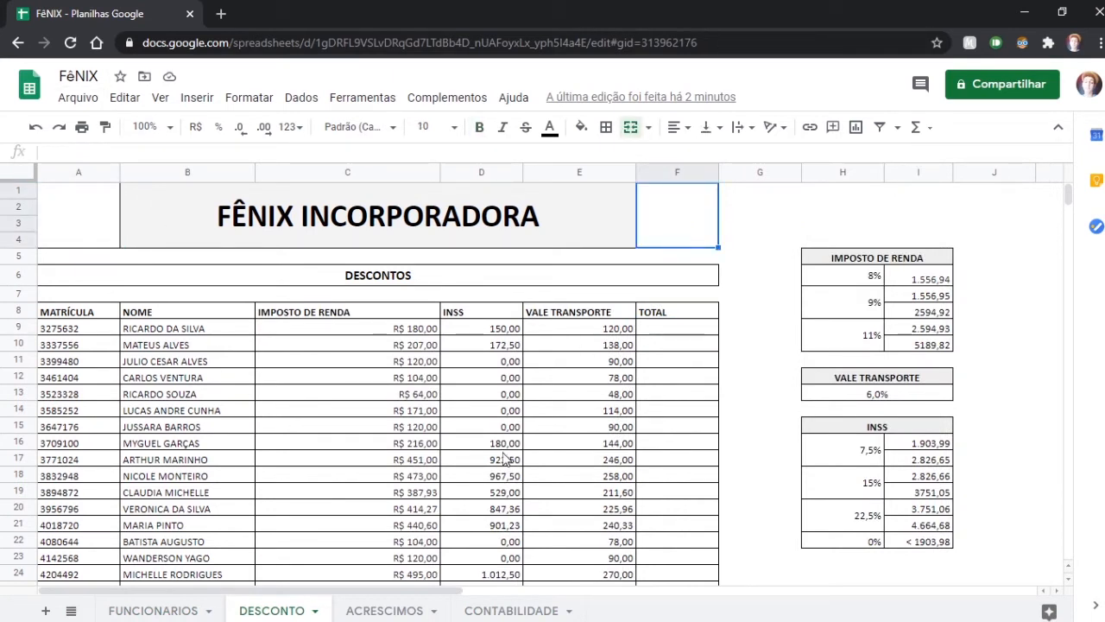
{"action": "left_click_drag", "start_coordinate": [665, 336], "coordinate": [685, 558]}
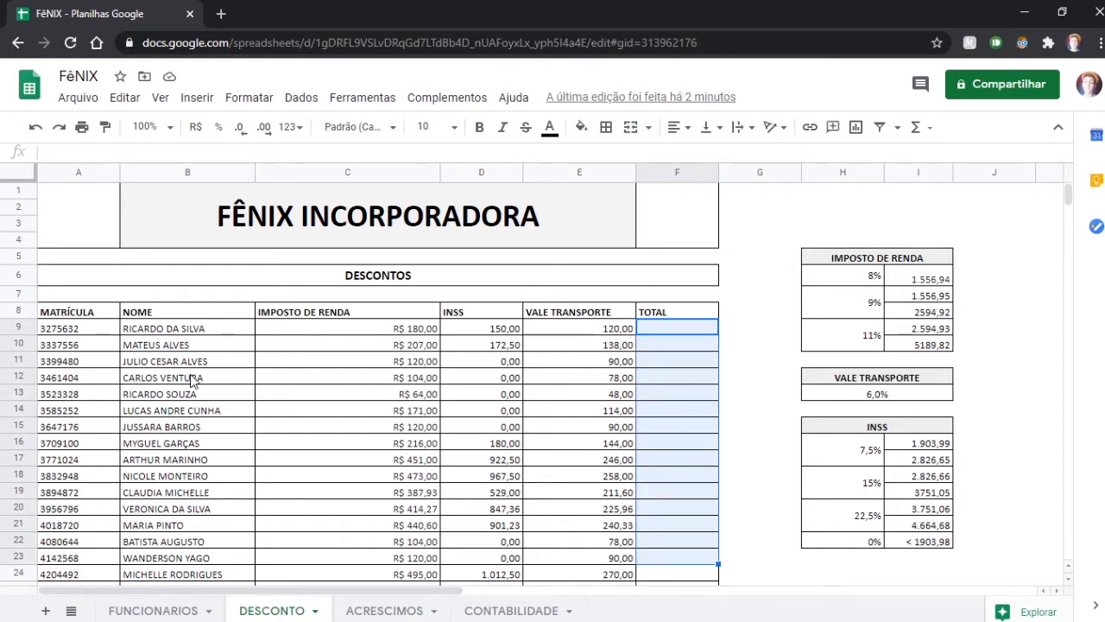
{"action": "scroll", "coordinate": [552, 353], "scroll_direction": "down", "scroll_amount": 1}
{"action": "left_click", "coordinate": [364, 609]}
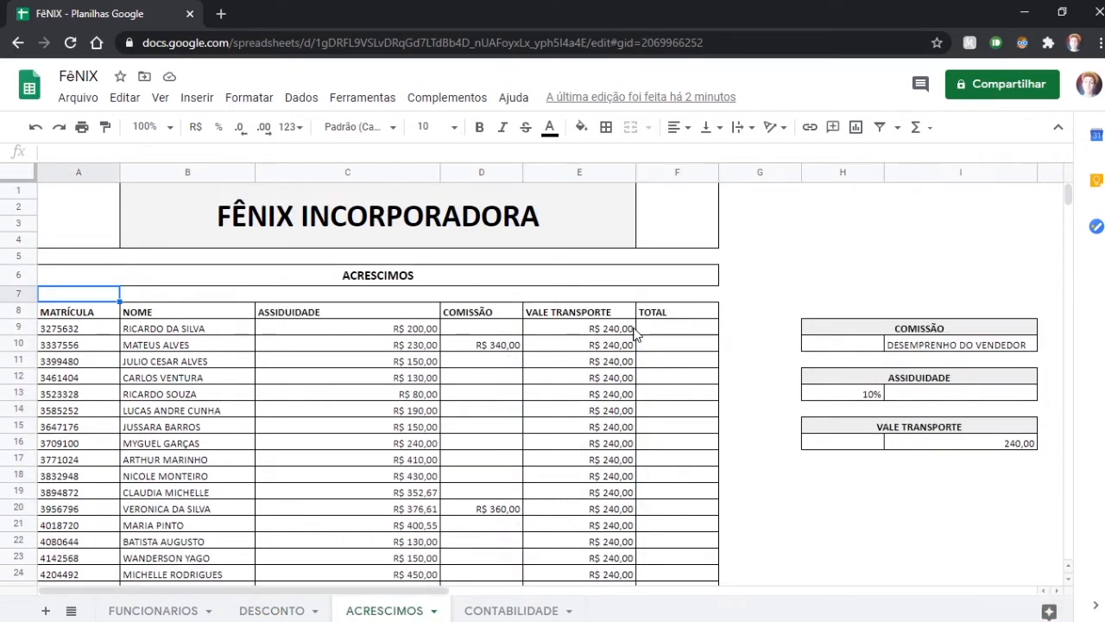
{"action": "left_click", "coordinate": [661, 332]}
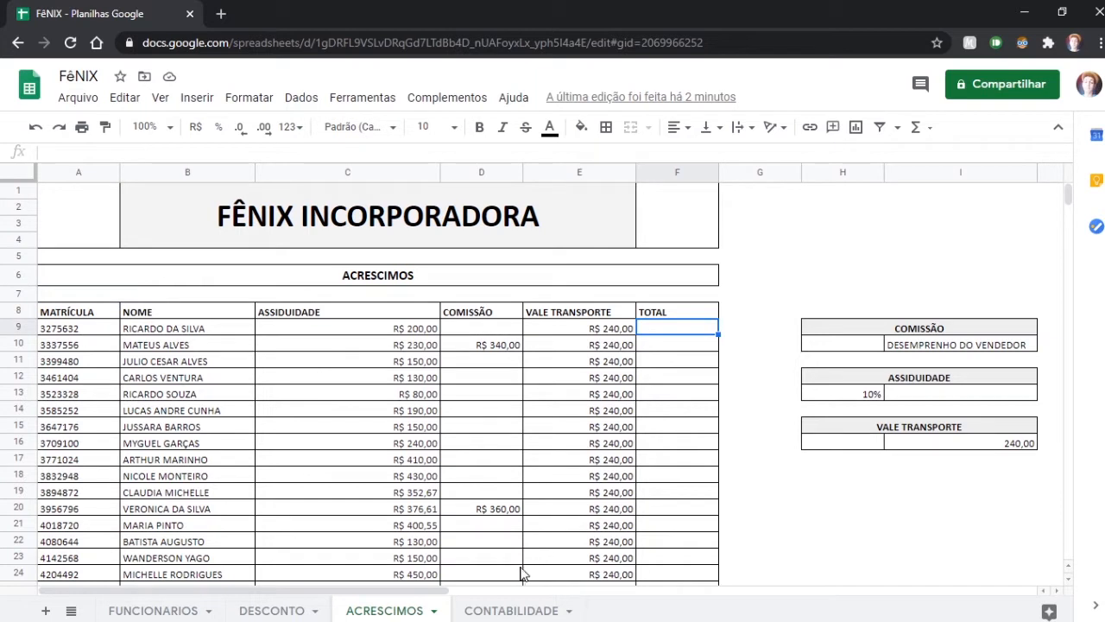
On the CONTABILIDADE sheet, inspect the row 9 cells under ACRÉSCIMOS, DESCONTOS and SALÁRIO LÍQUIDO for their formulas
{"action": "left_click", "coordinate": [516, 608]}
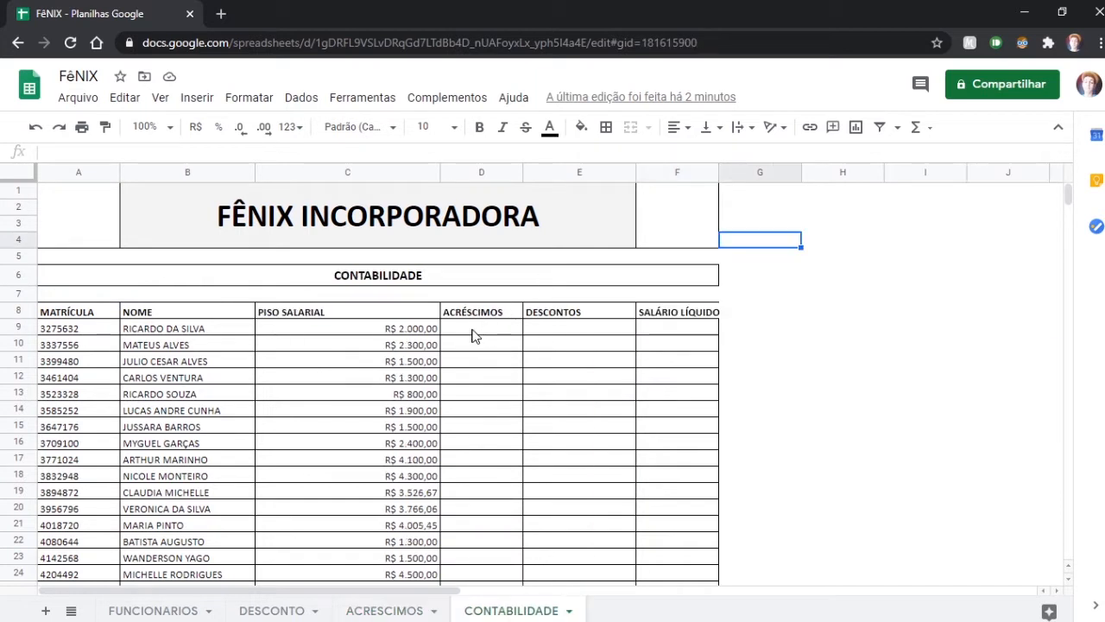
{"action": "left_click", "coordinate": [475, 330]}
{"action": "left_click_drag", "start_coordinate": [550, 325], "coordinate": [660, 332]}
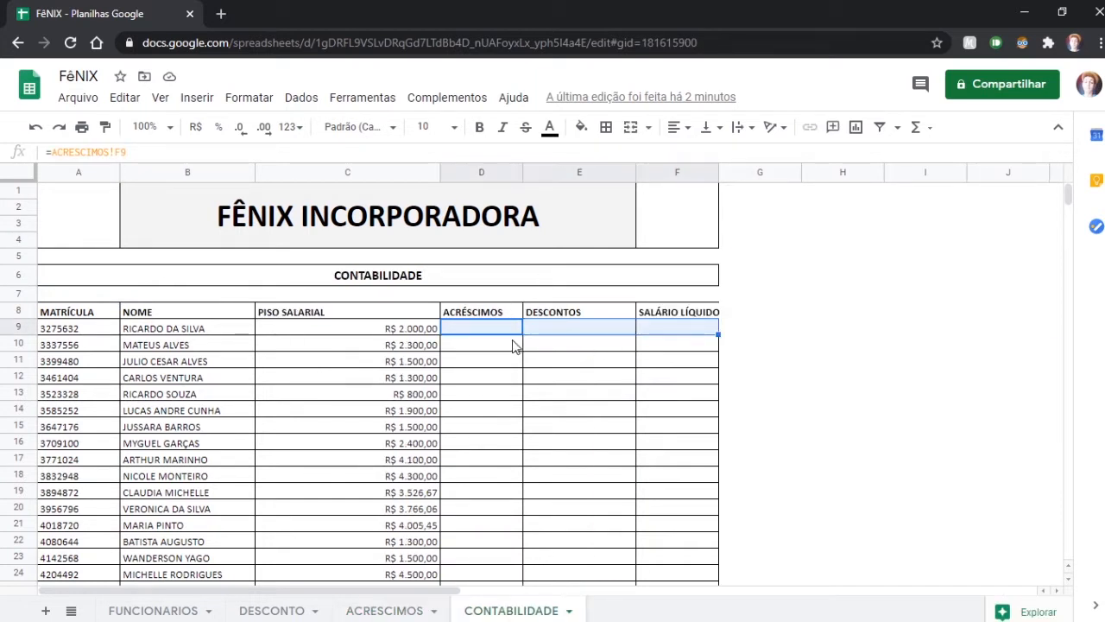
{"action": "left_click", "coordinate": [485, 294]}
{"action": "left_click", "coordinate": [470, 331]}
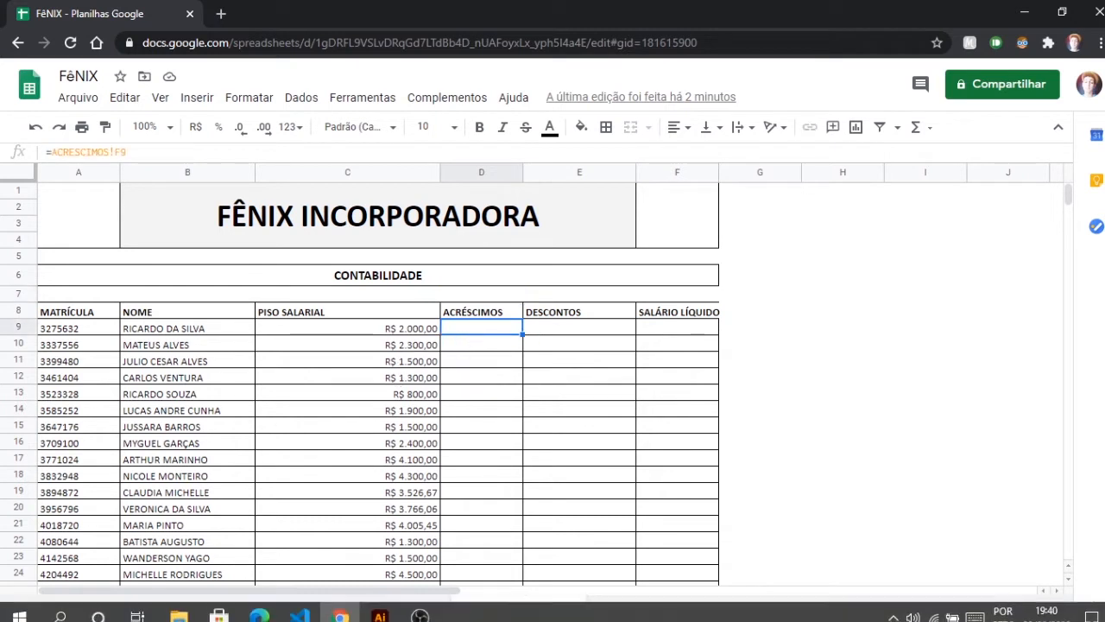
{"action": "key", "text": "Right"}
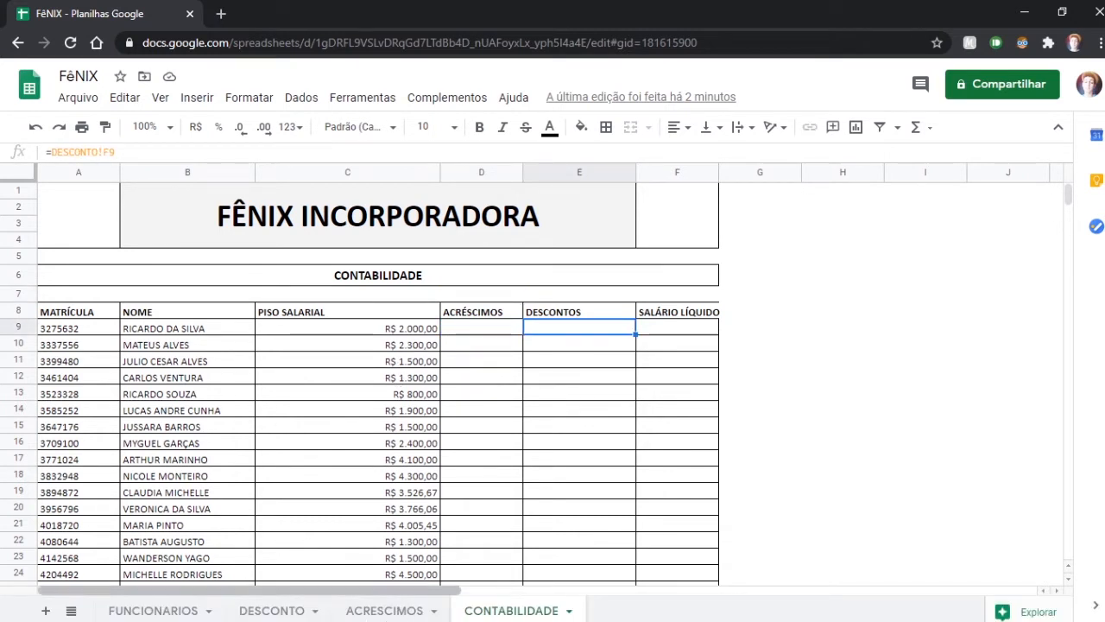
{"action": "left_click", "coordinate": [458, 330]}
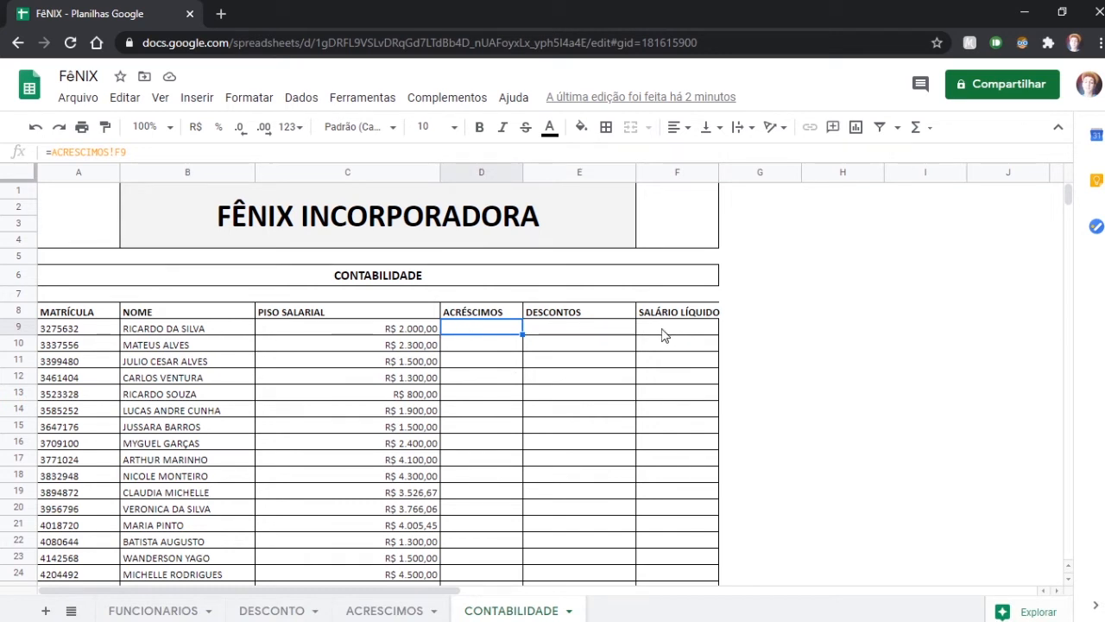
{"action": "left_click", "coordinate": [664, 334]}
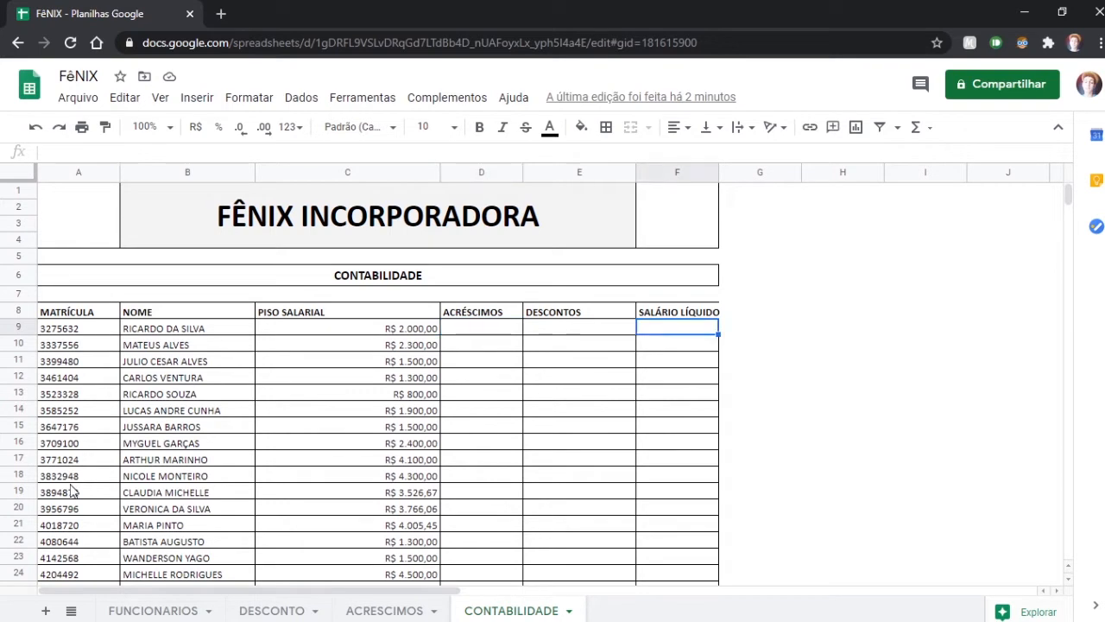
{"action": "left_click", "coordinate": [267, 611]}
{"action": "scroll", "coordinate": [170, 256], "scroll_direction": "up", "scroll_amount": 1}
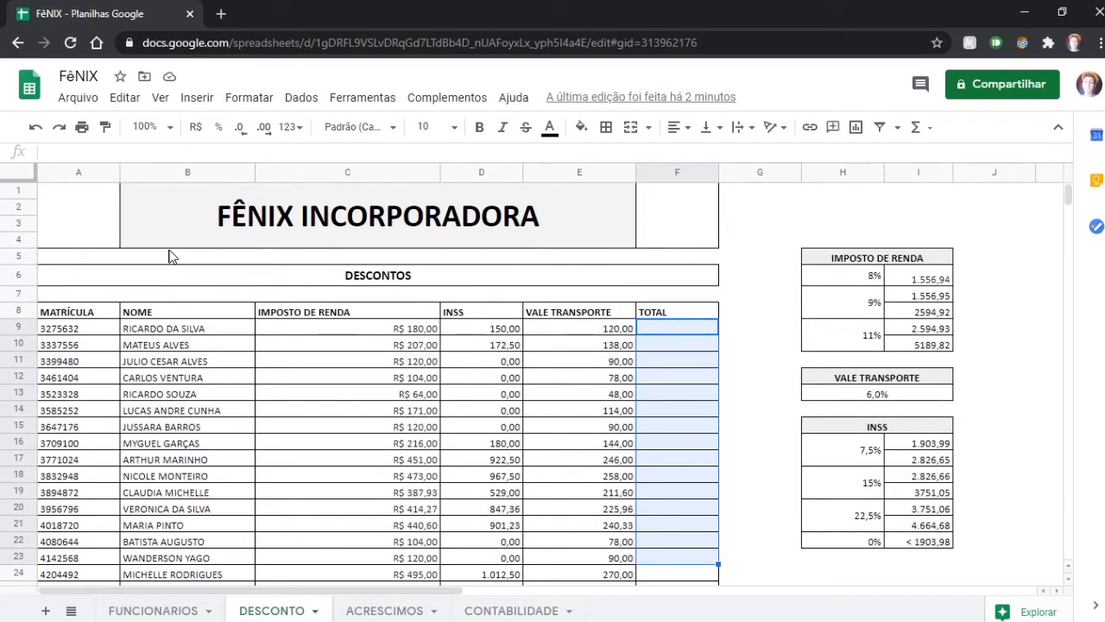
{"action": "left_click", "coordinate": [104, 233]}
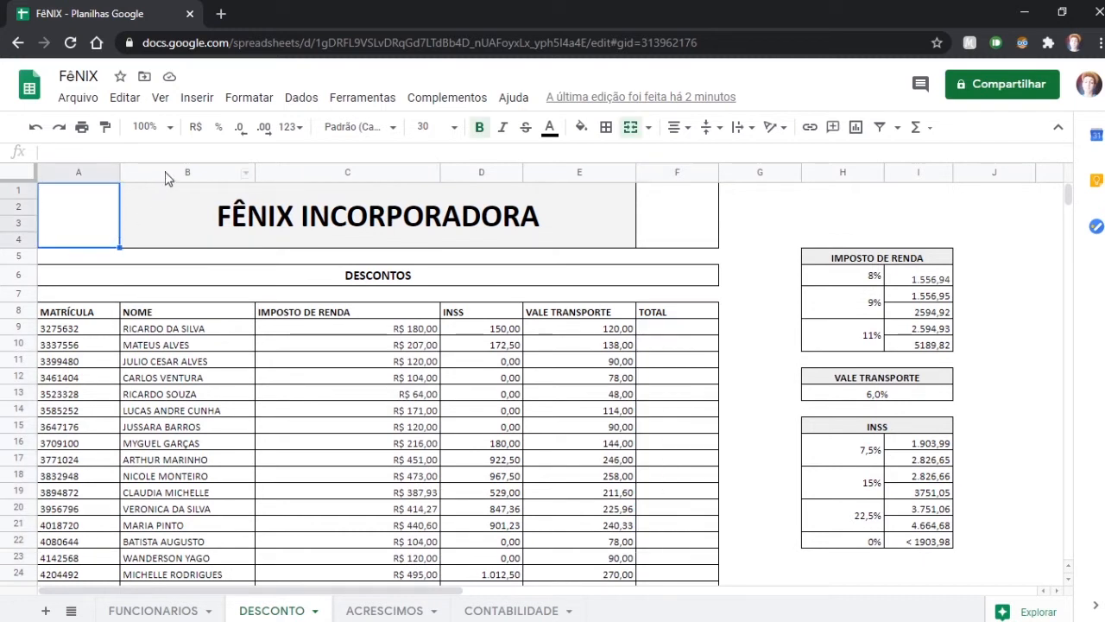
{"action": "left_click", "coordinate": [198, 97]}
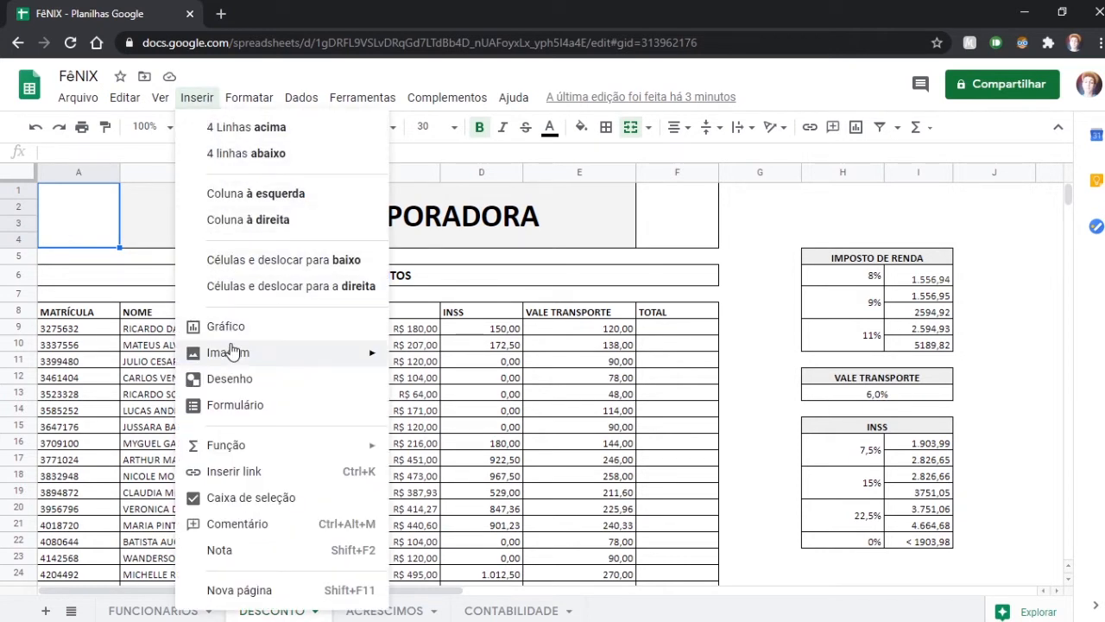
{"action": "mouse_move", "coordinate": [232, 350]}
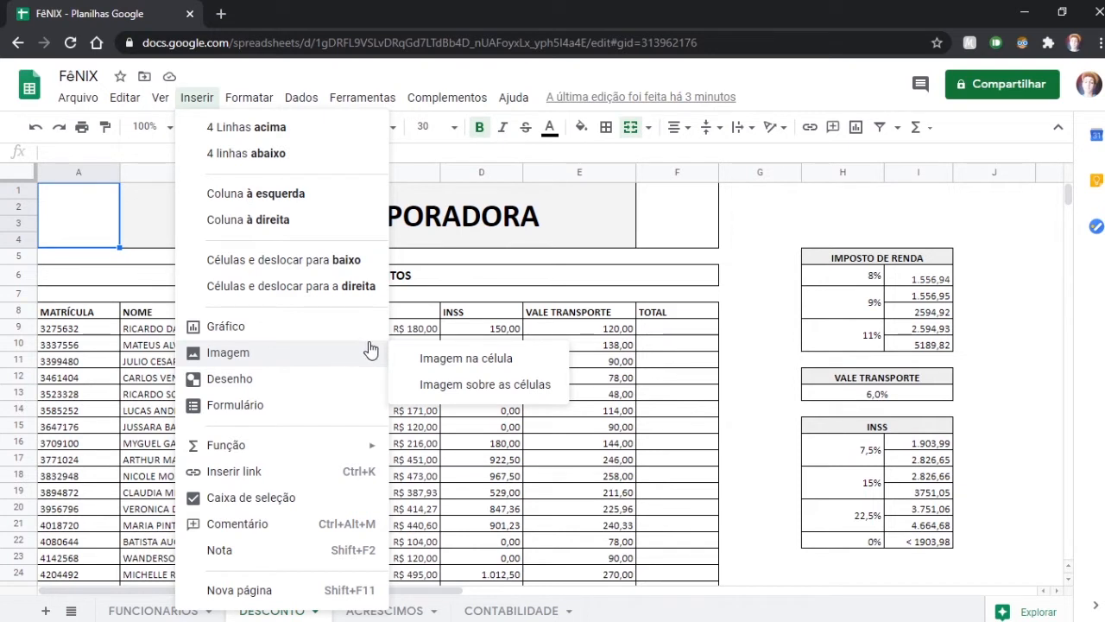
{"action": "left_click", "coordinate": [426, 389]}
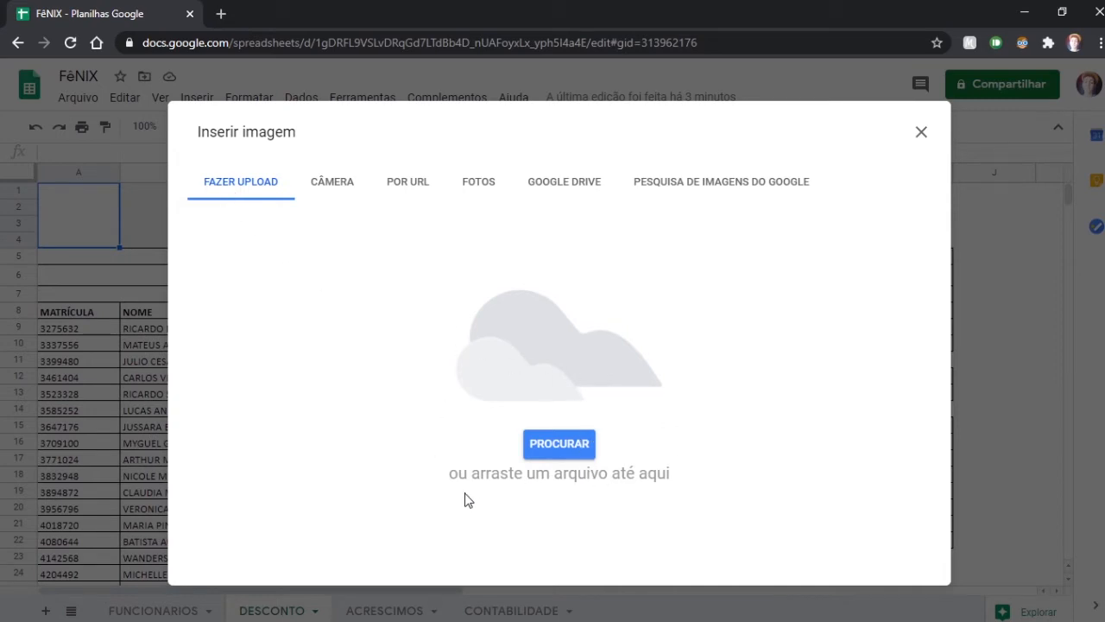
{"action": "left_click", "coordinate": [561, 445]}
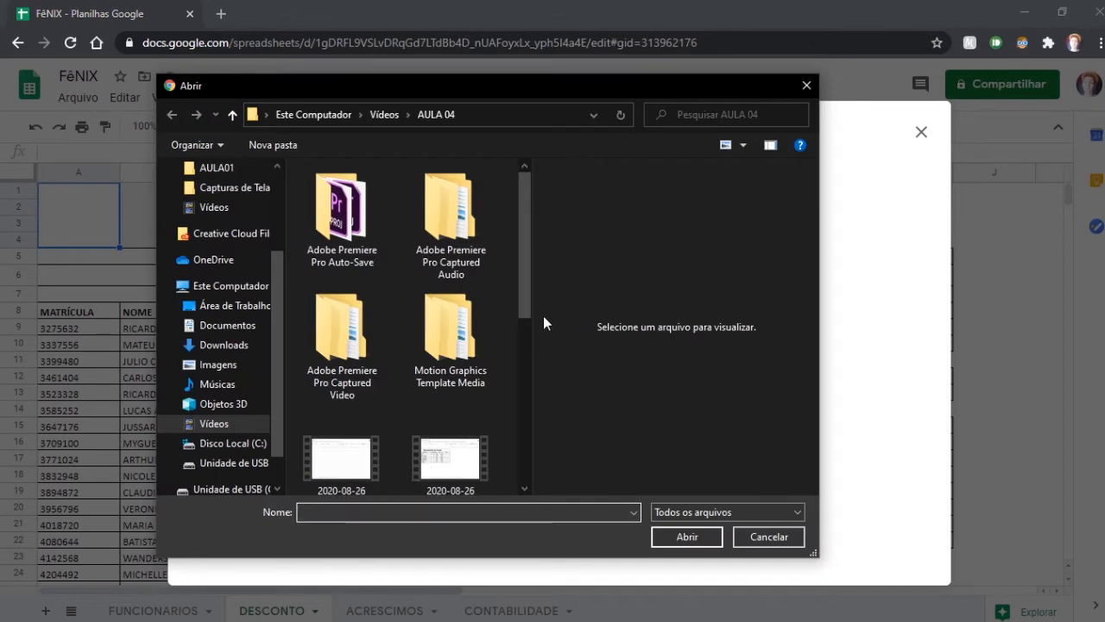
{"action": "scroll", "coordinate": [518, 302], "scroll_direction": "down", "scroll_amount": 2}
{"action": "scroll", "coordinate": [512, 345], "scroll_direction": "down", "scroll_amount": 3}
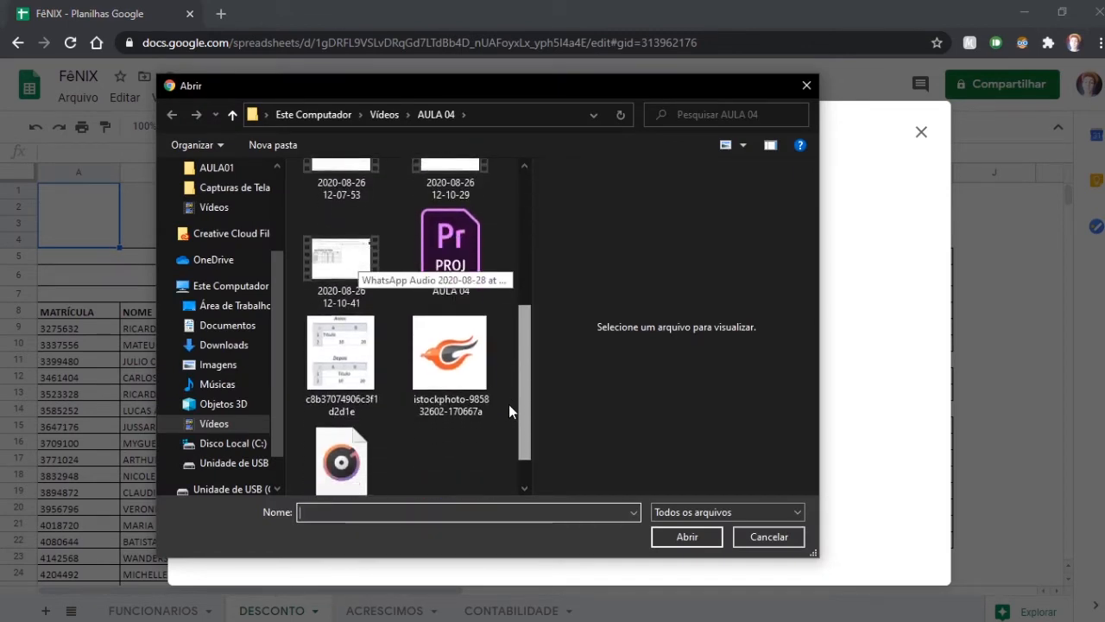
{"action": "left_click", "coordinate": [484, 366]}
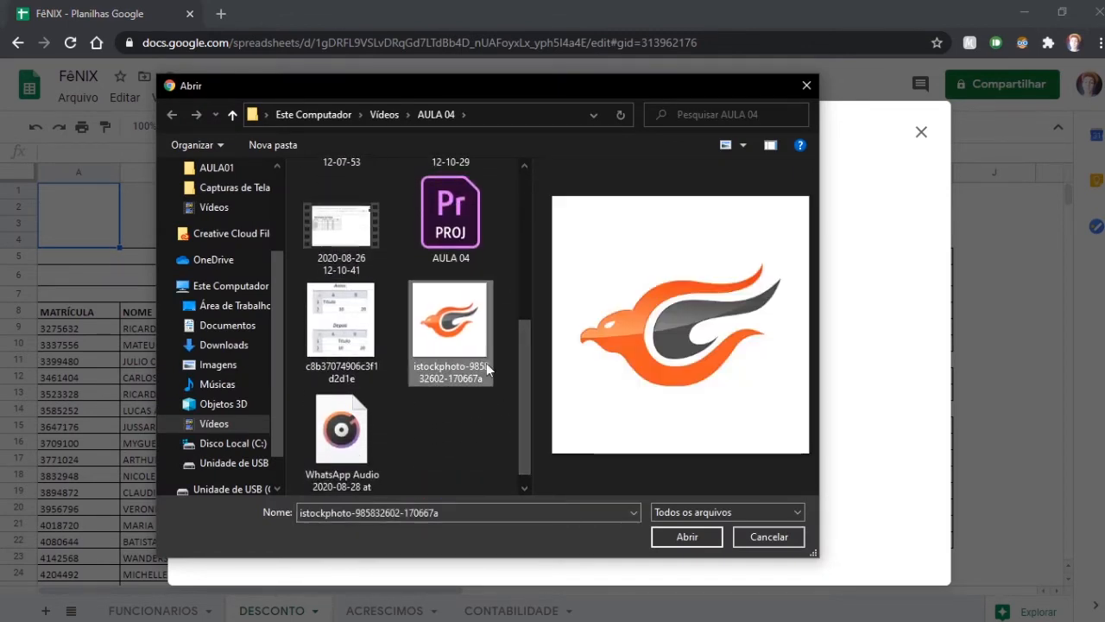
{"action": "left_click", "coordinate": [678, 535]}
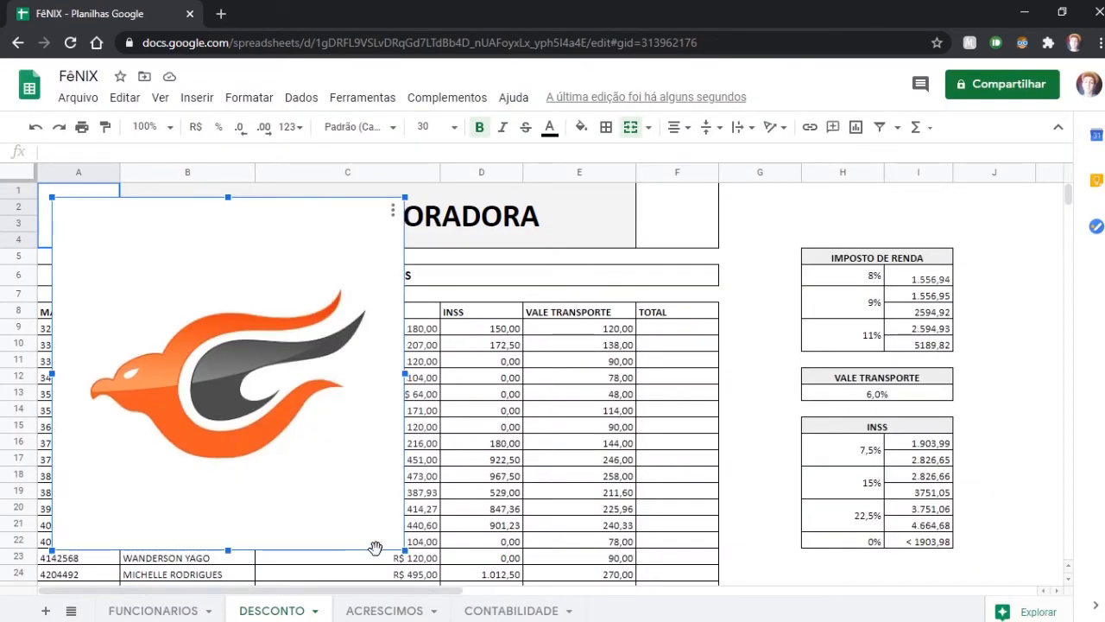
Shrink the inserted logo and position it so it fits inside the merged header cell A1:A4
{"action": "left_click_drag", "start_coordinate": [374, 549], "coordinate": [120, 266]}
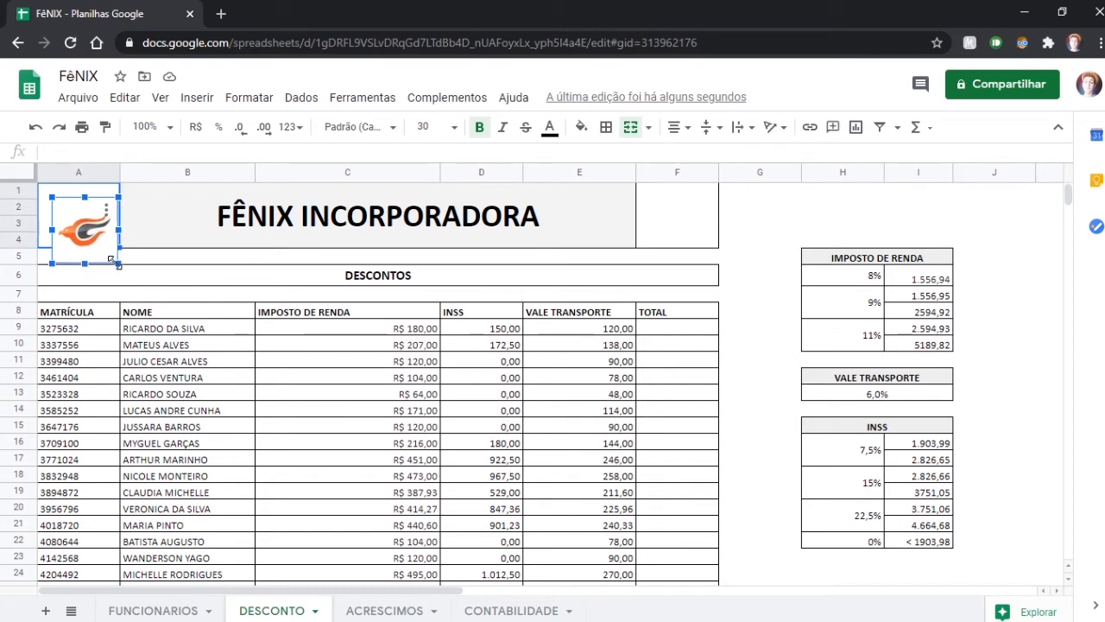
{"action": "left_click_drag", "start_coordinate": [84, 229], "coordinate": [75, 221]}
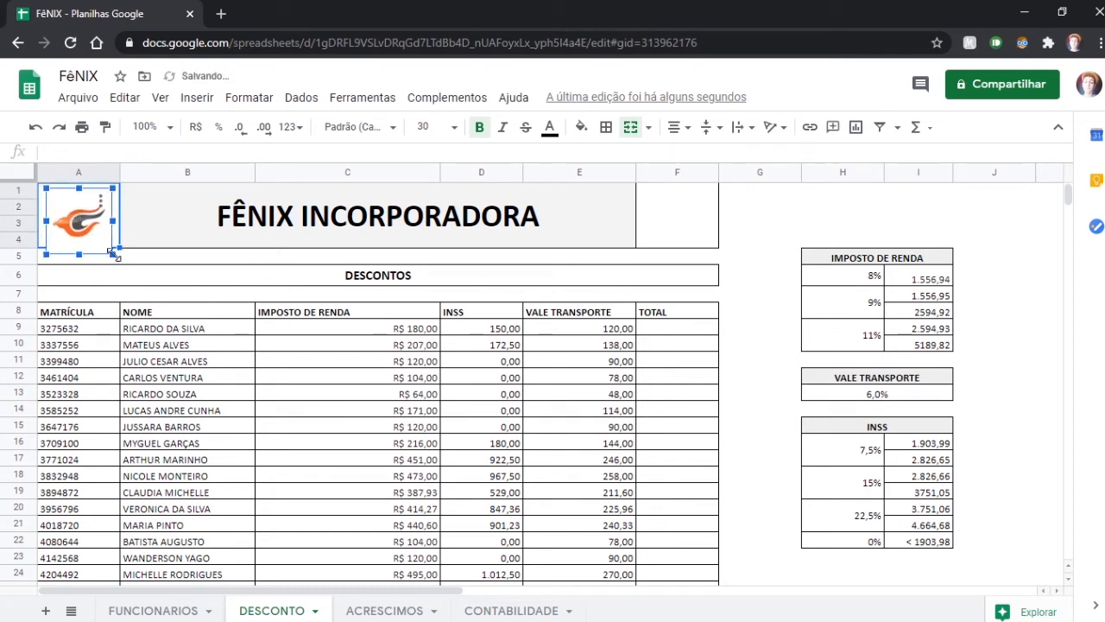
{"action": "left_click_drag", "start_coordinate": [114, 255], "coordinate": [82, 221]}
{"action": "left_click", "coordinate": [145, 222]}
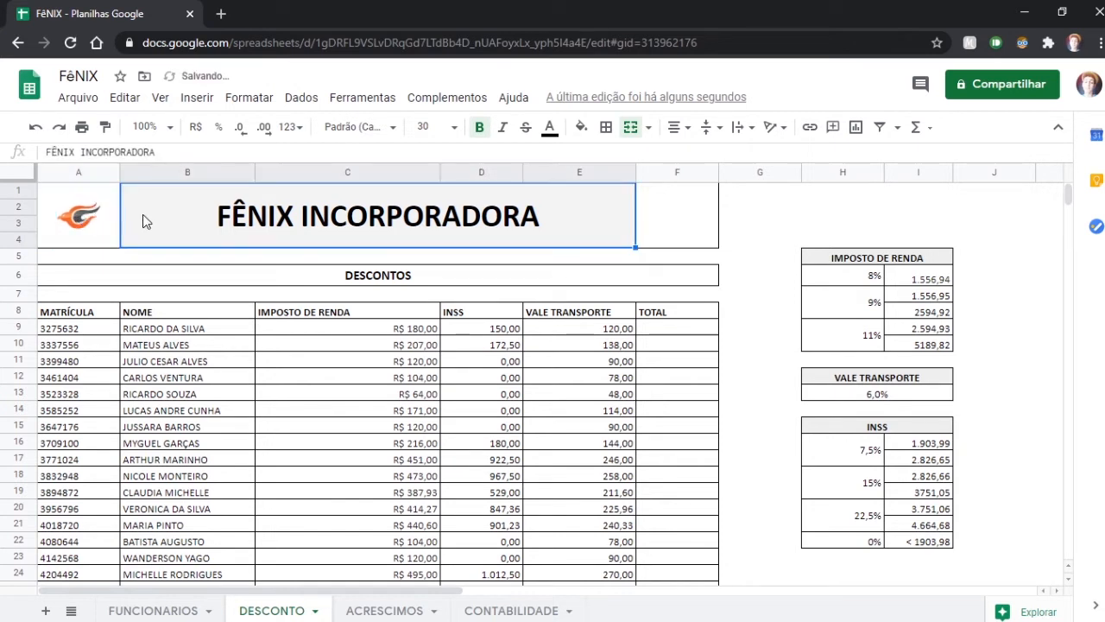
Copy the resized logo into the empty merged header cell F1:F4 on the DESCONTO sheet
{"action": "left_click", "coordinate": [92, 216]}
{"action": "key", "text": "Tab"}
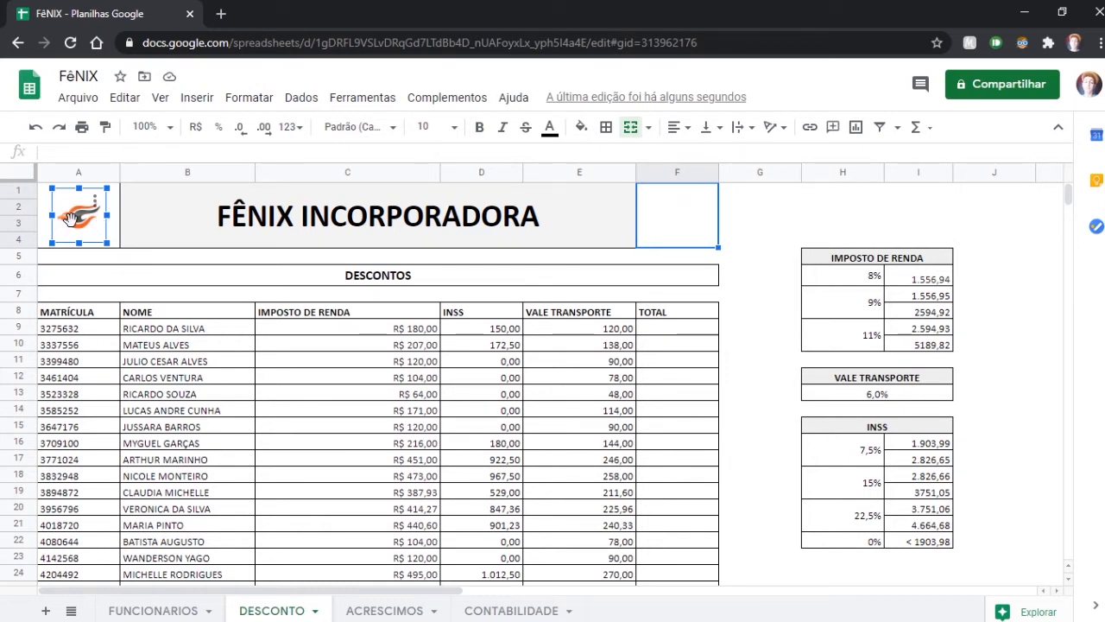
{"action": "key", "text": "Escape"}
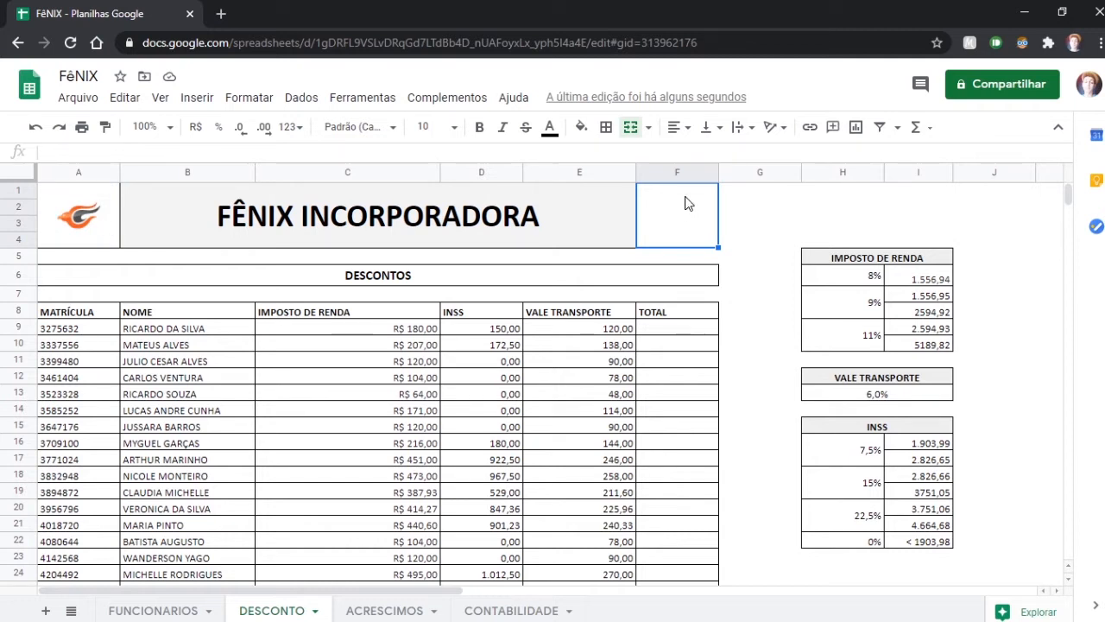
{"action": "key", "text": "ctrl+v"}
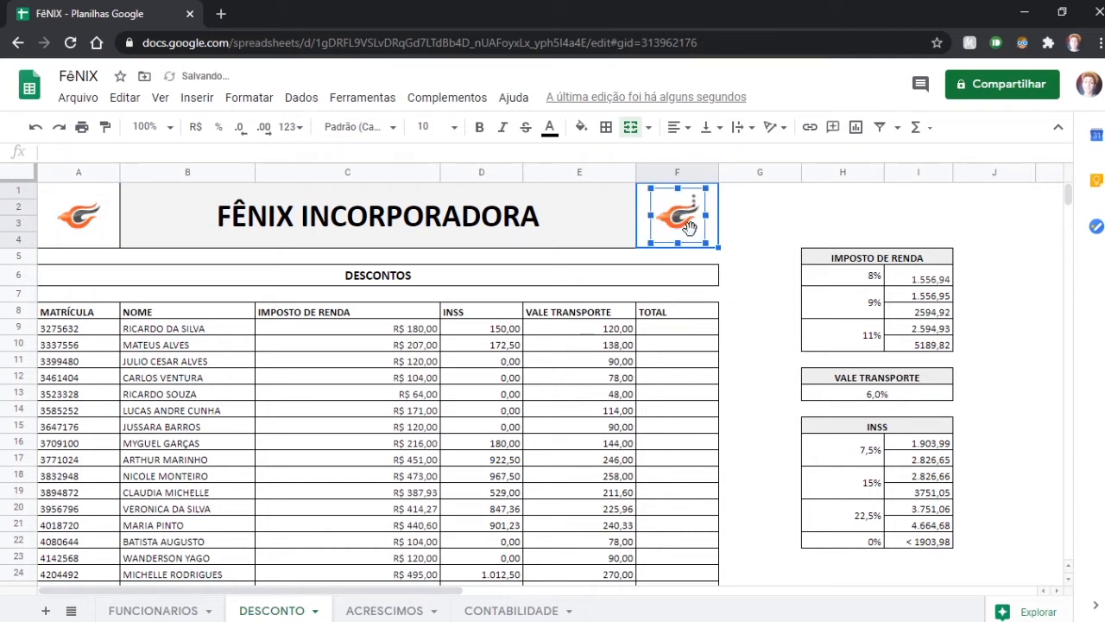
{"action": "left_click", "coordinate": [747, 216]}
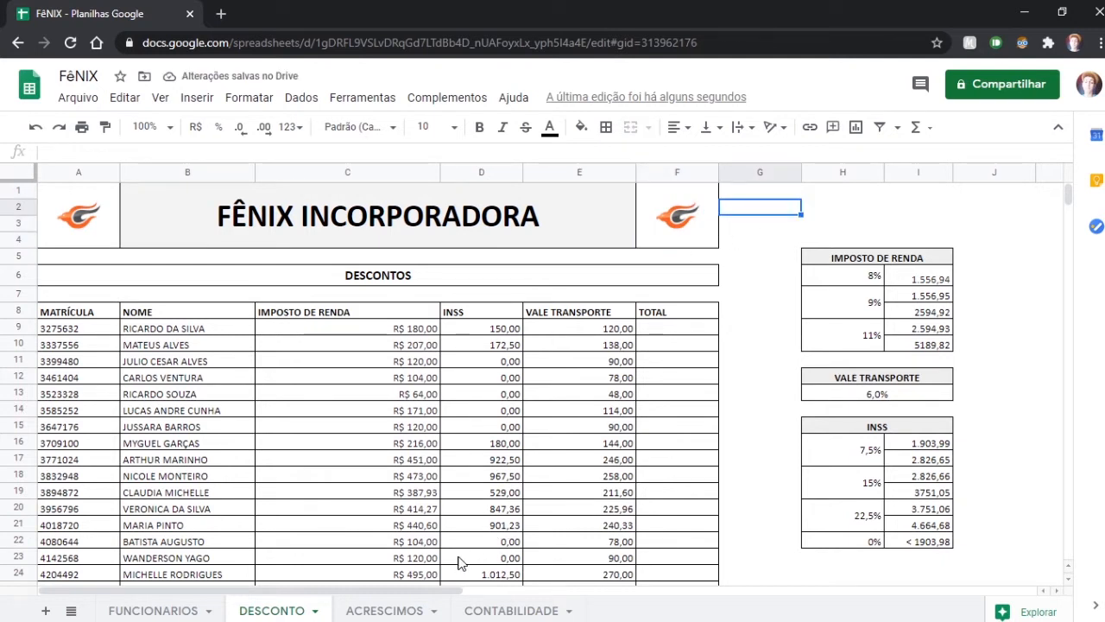
{"action": "left_click", "coordinate": [399, 609]}
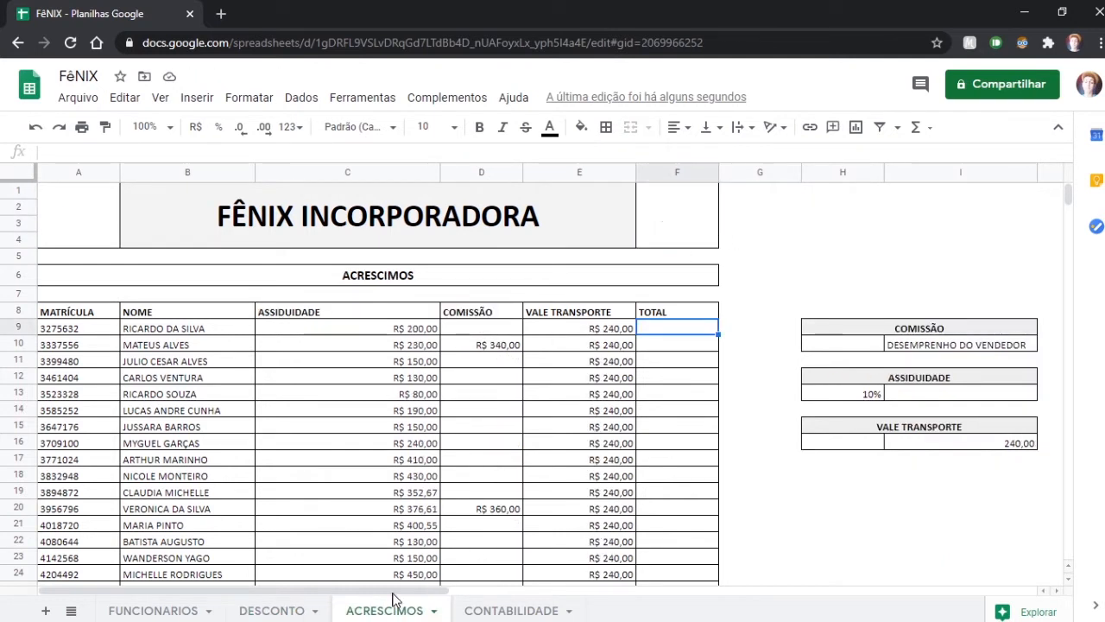
{"action": "left_click", "coordinate": [88, 224]}
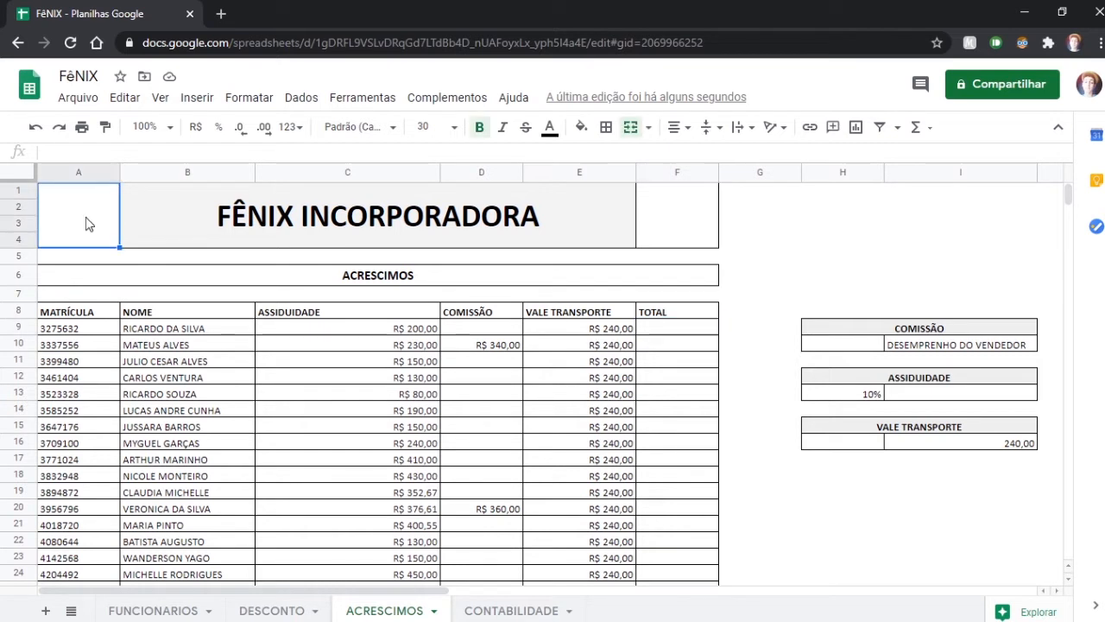
{"action": "left_click", "coordinate": [203, 99]}
{"action": "mouse_move", "coordinate": [336, 352]}
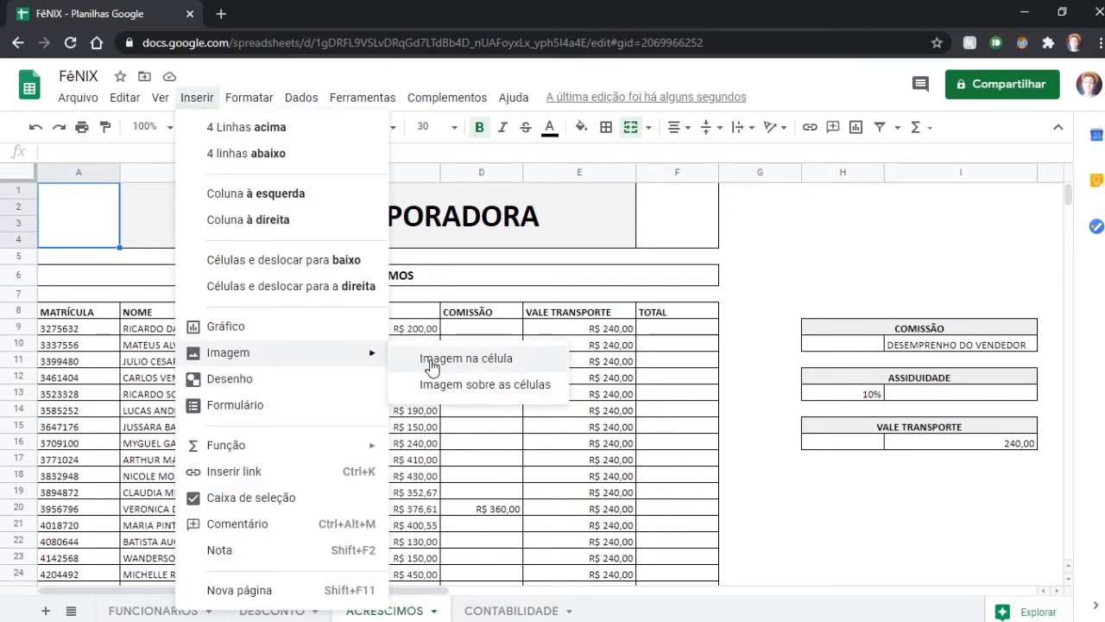
{"action": "left_click", "coordinate": [431, 365]}
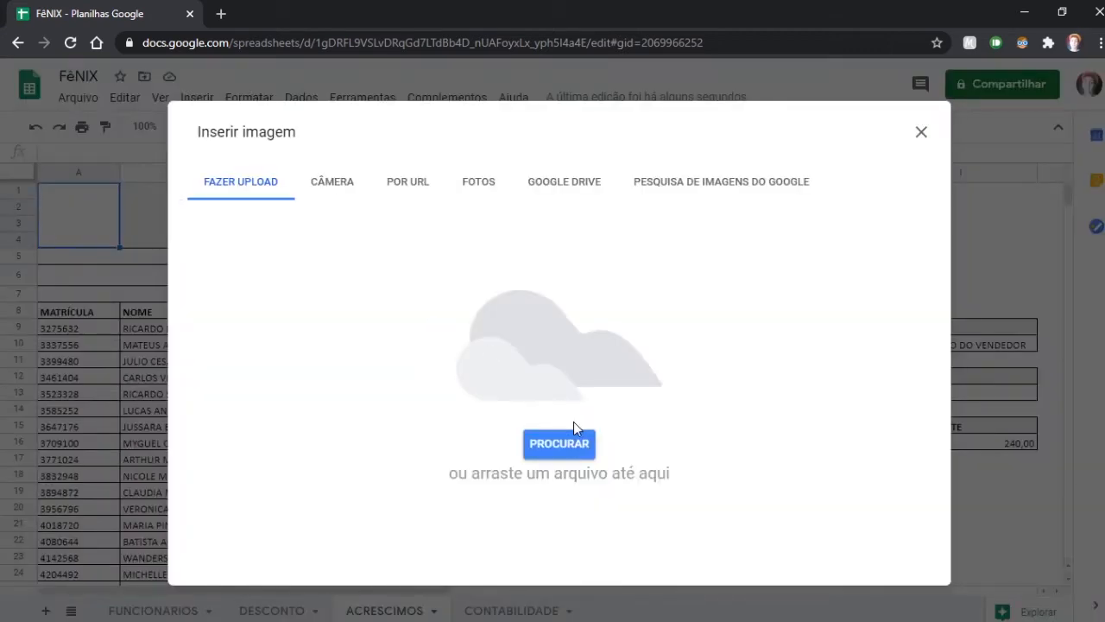
{"action": "left_click", "coordinate": [565, 438]}
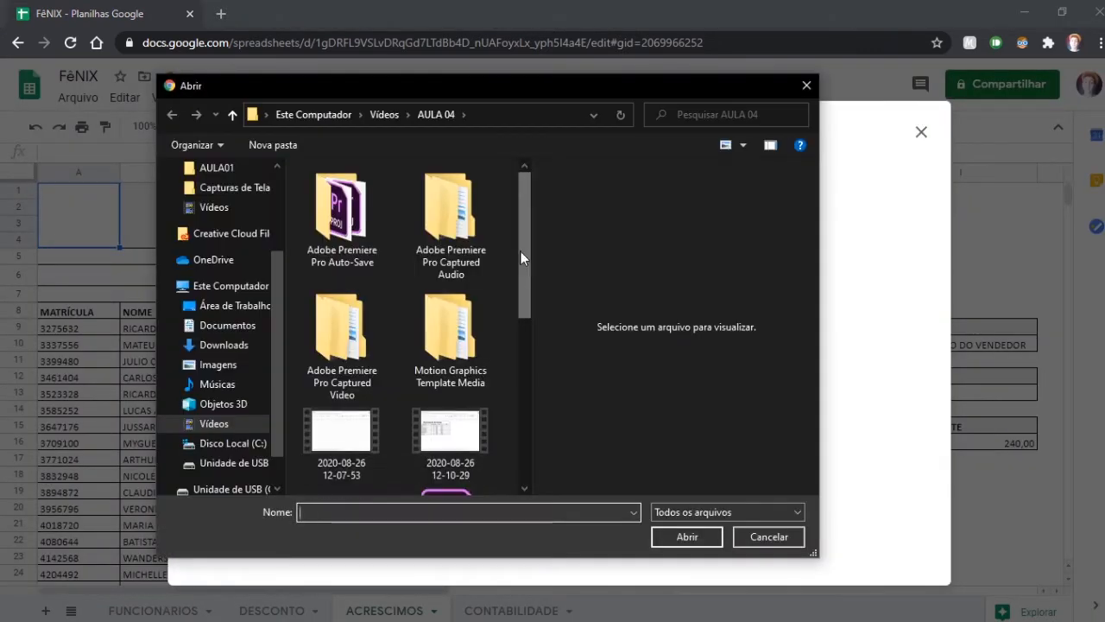
{"action": "left_click_drag", "start_coordinate": [520, 251], "coordinate": [520, 371]}
{"action": "left_click", "coordinate": [466, 372]}
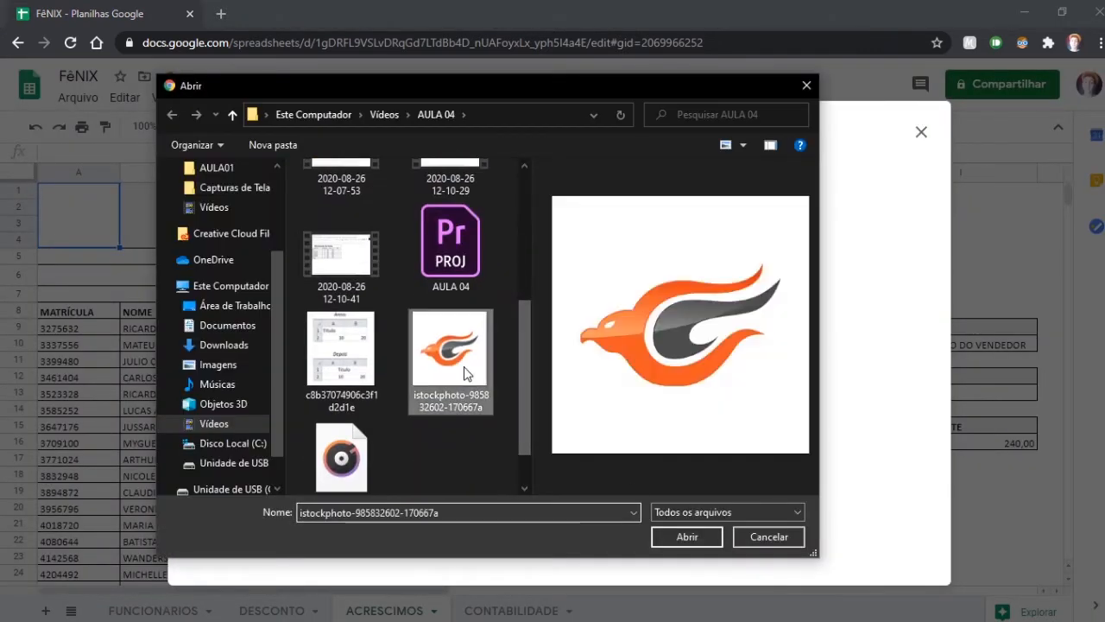
{"action": "left_click", "coordinate": [686, 537]}
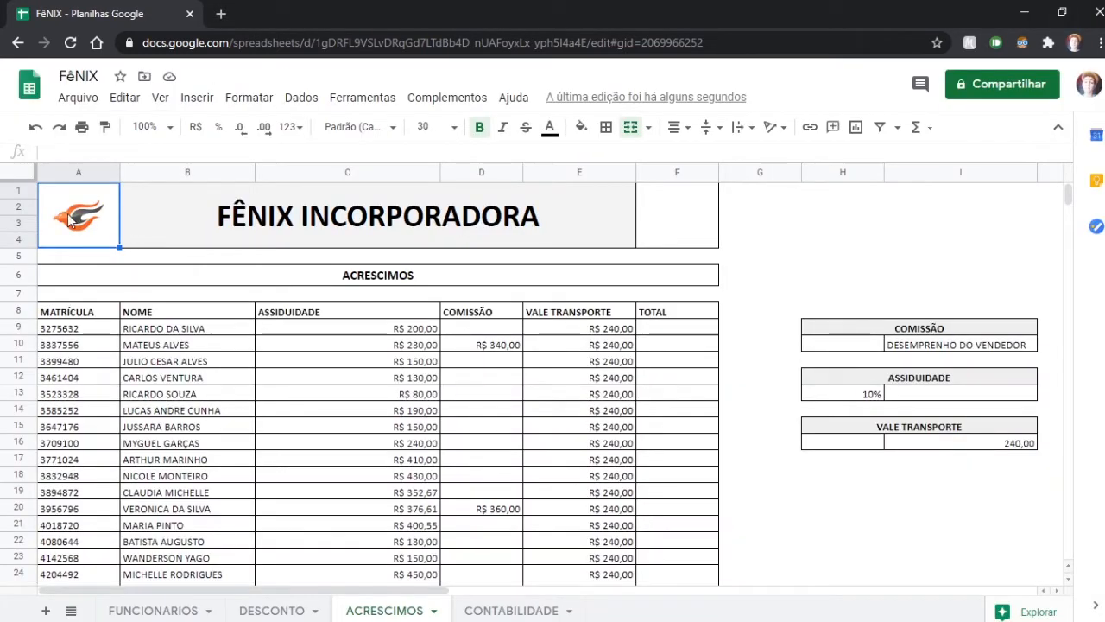
Copy the logo cell A1 into the empty merged header cell F1:F4 on the ACRESCIMOS sheet
{"action": "left_click", "coordinate": [84, 273]}
{"action": "left_click", "coordinate": [91, 237]}
{"action": "key", "text": "ctrl+c"}
{"action": "left_click", "coordinate": [87, 242]}
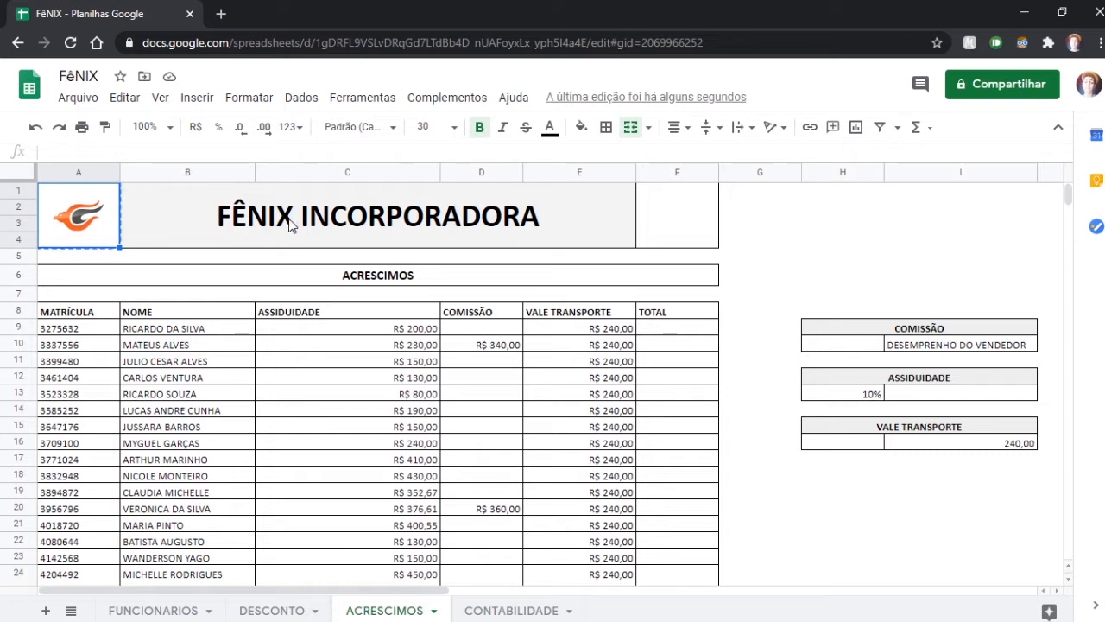
{"action": "left_click", "coordinate": [688, 227]}
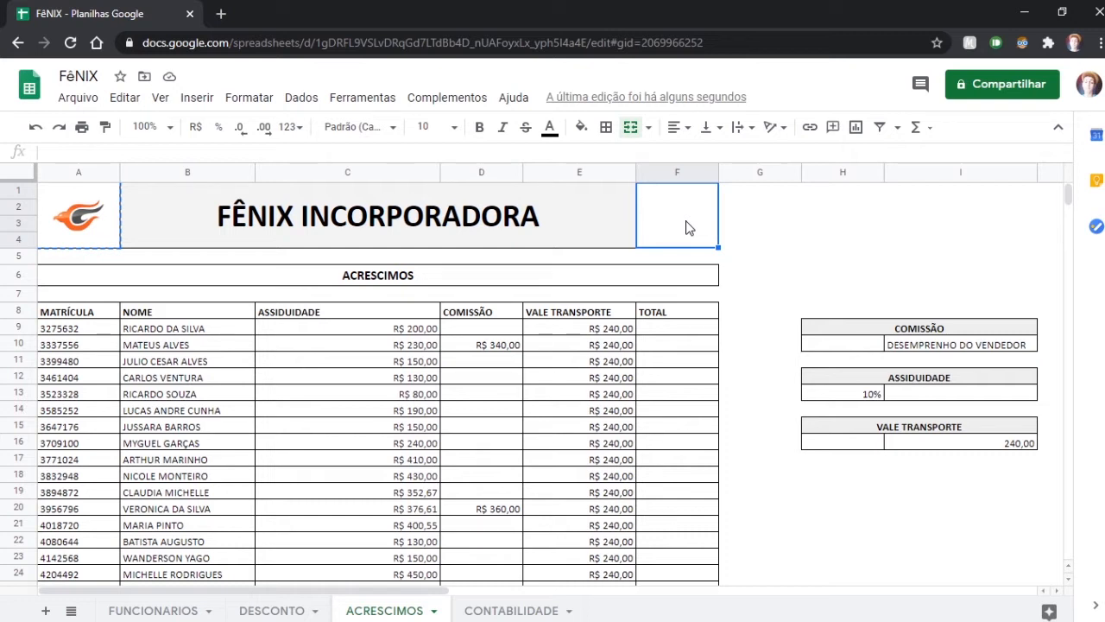
{"action": "key", "text": "ctrl+v"}
{"action": "left_click", "coordinate": [751, 224]}
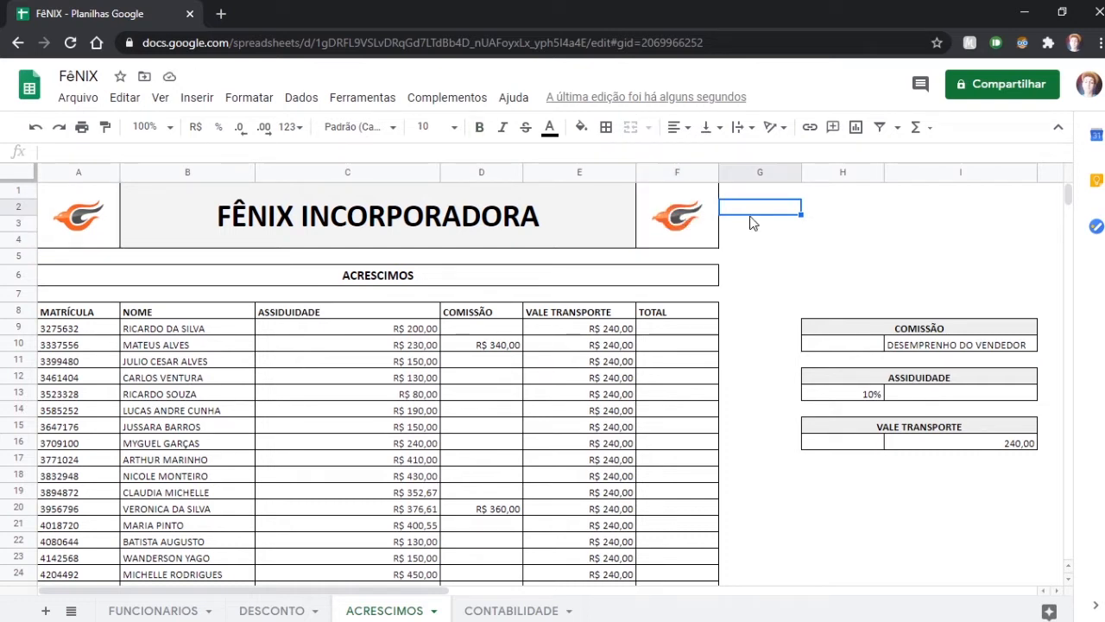
{"action": "left_click", "coordinate": [502, 612]}
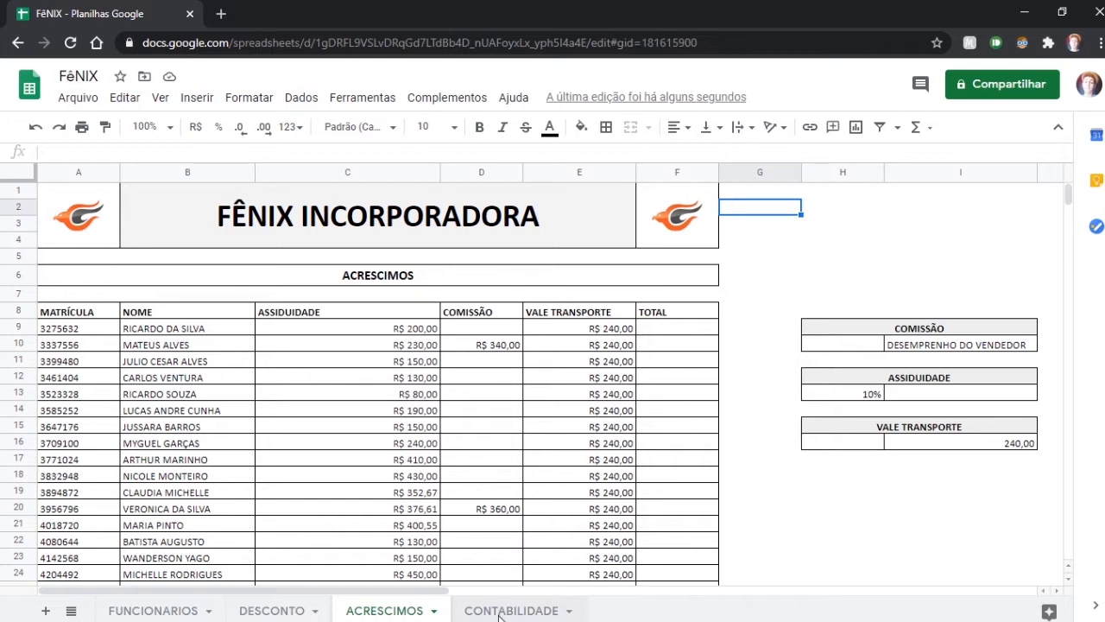
{"action": "left_click", "coordinate": [196, 99]}
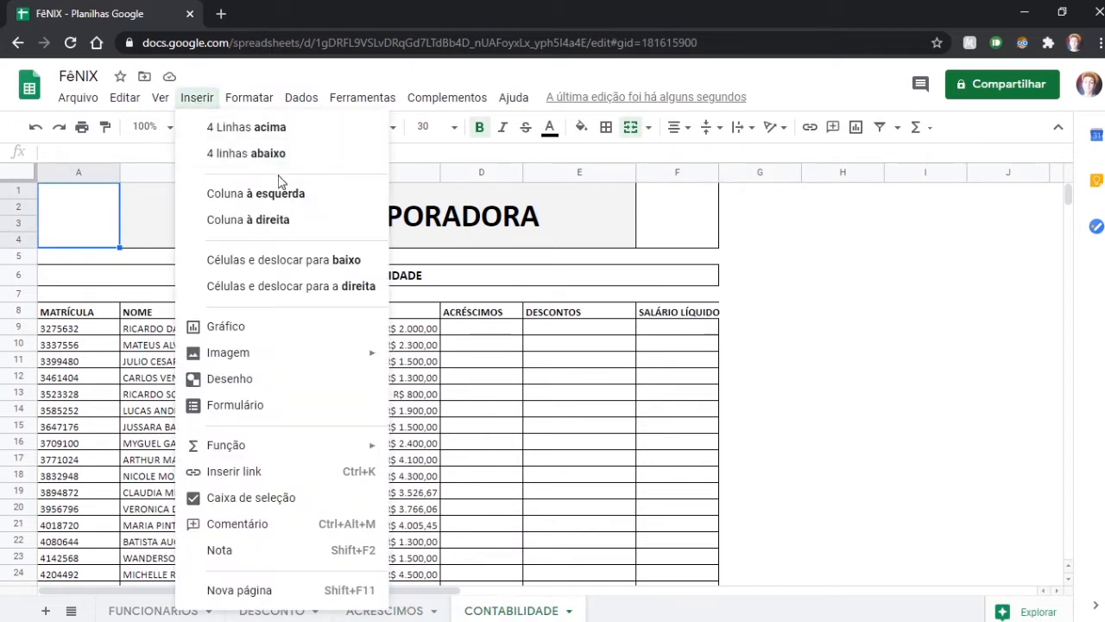
{"action": "mouse_move", "coordinate": [328, 353]}
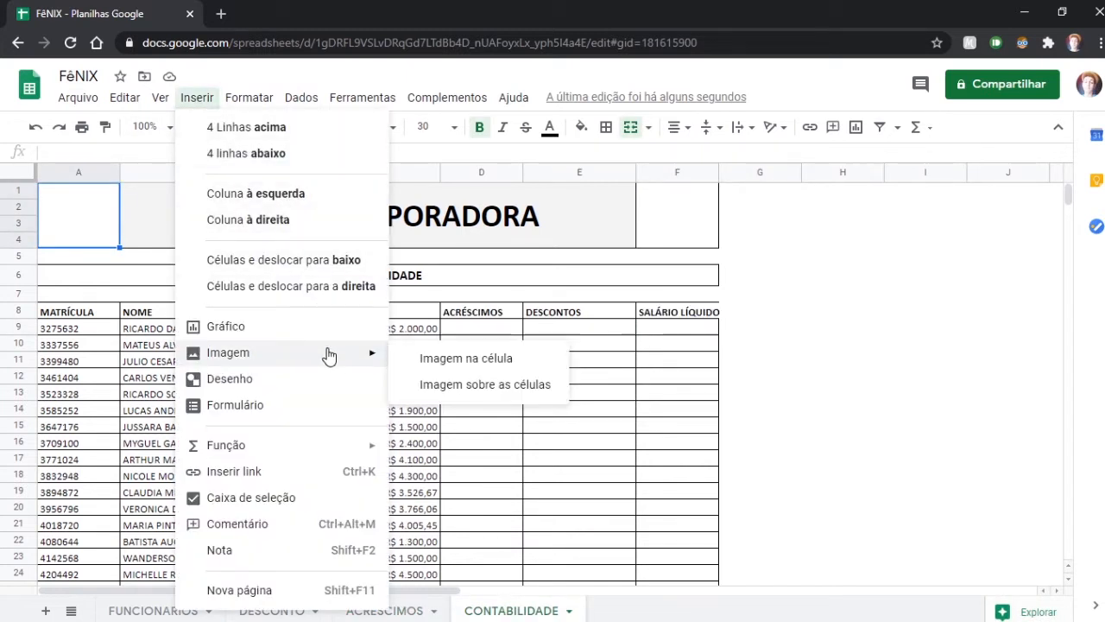
{"action": "left_click", "coordinate": [432, 363]}
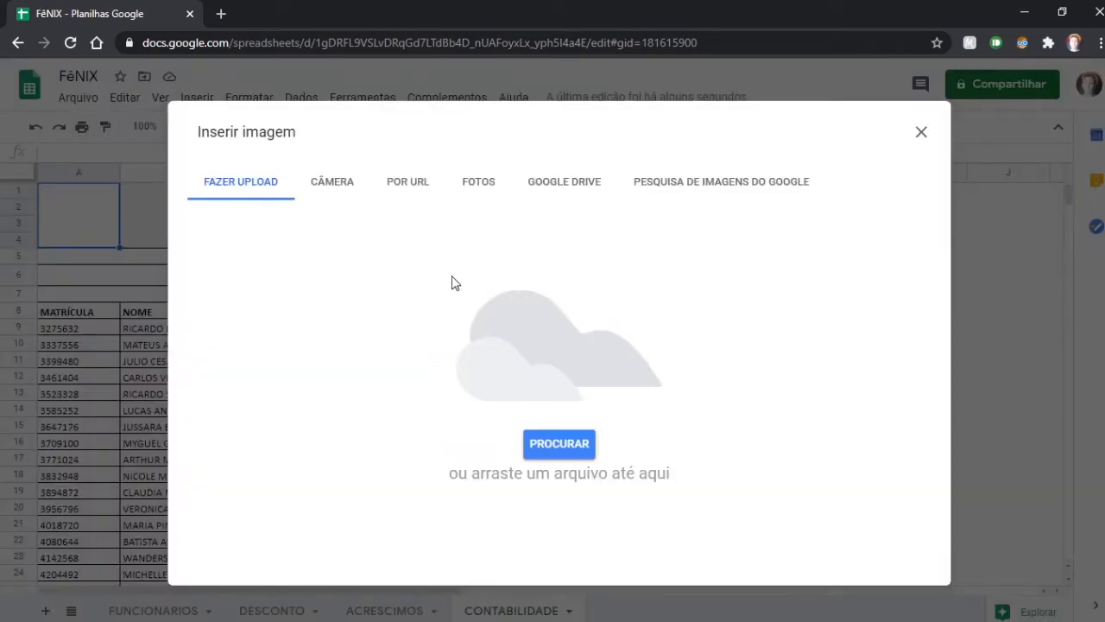
{"action": "left_click", "coordinate": [580, 448]}
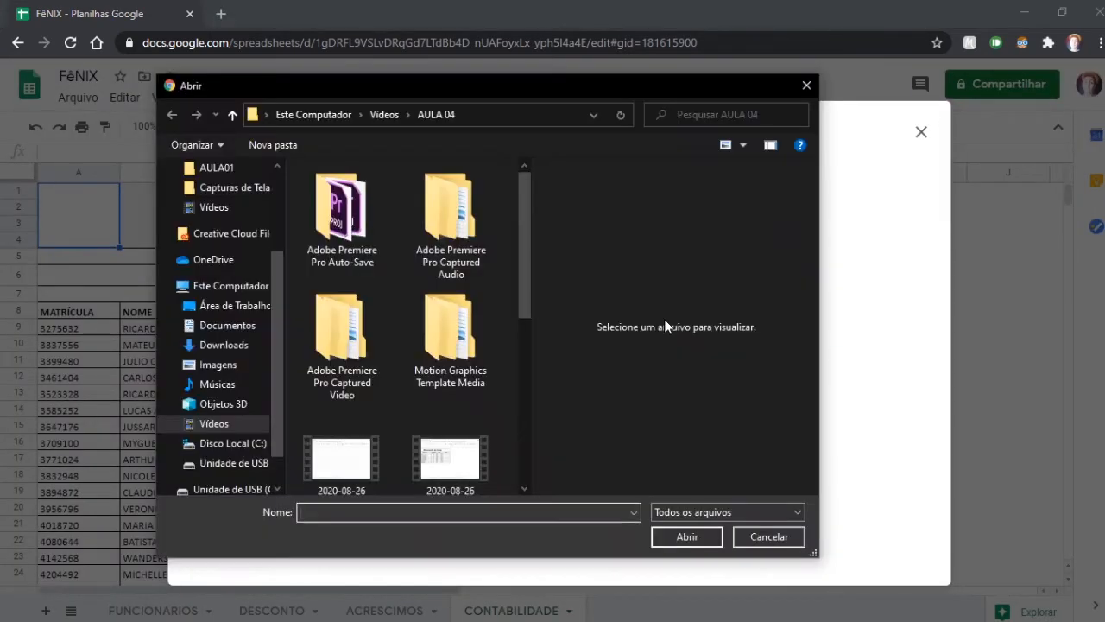
{"action": "scroll", "coordinate": [461, 367], "scroll_direction": "down", "scroll_amount": 5}
{"action": "left_click", "coordinate": [449, 320]}
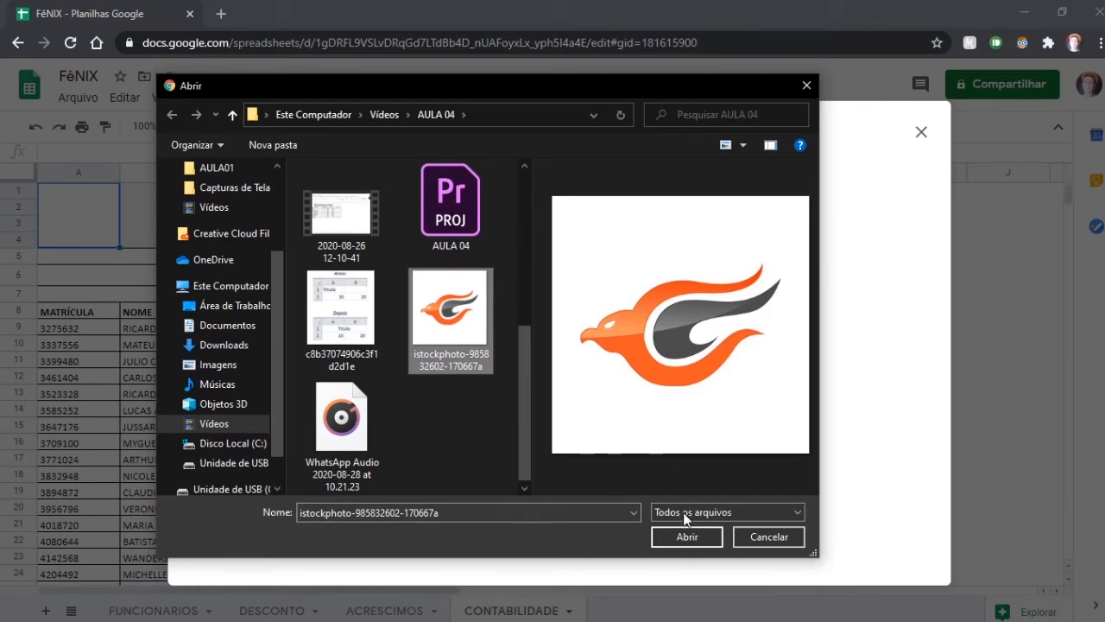
{"action": "left_click", "coordinate": [685, 538]}
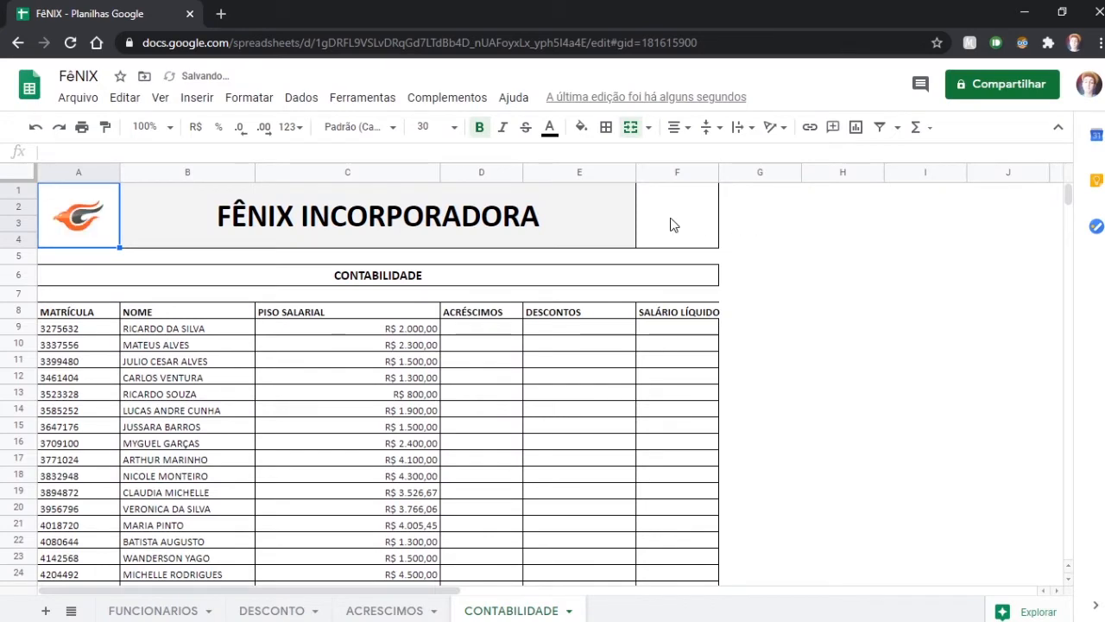
{"action": "left_click", "coordinate": [673, 225]}
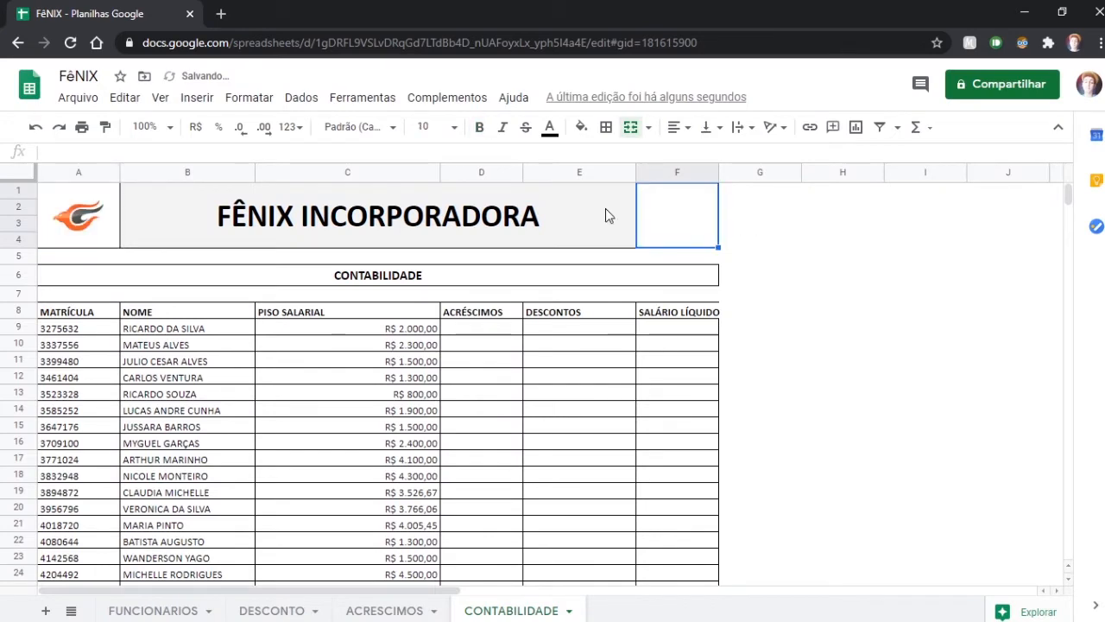
{"action": "left_click", "coordinate": [197, 97]}
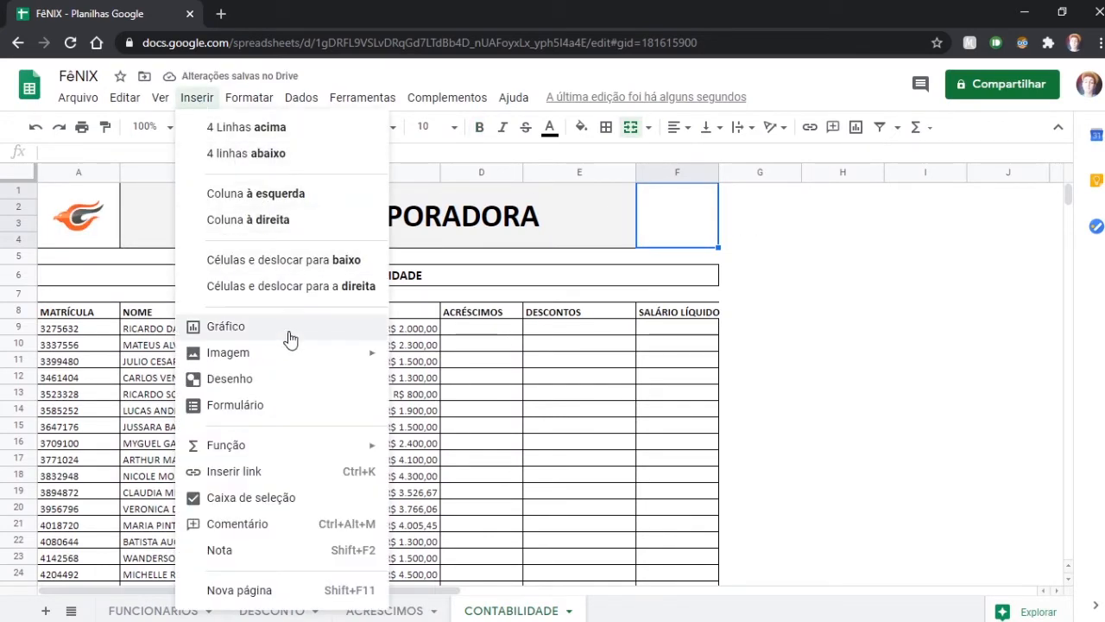
{"action": "mouse_move", "coordinate": [296, 352]}
{"action": "left_click", "coordinate": [409, 363]}
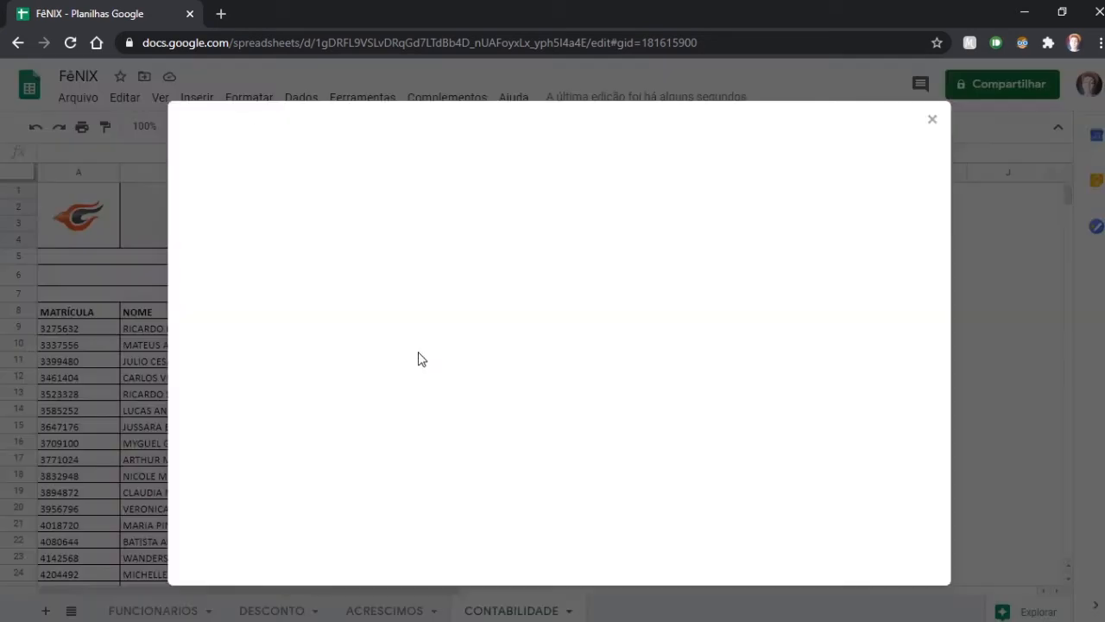
{"action": "left_click", "coordinate": [552, 445]}
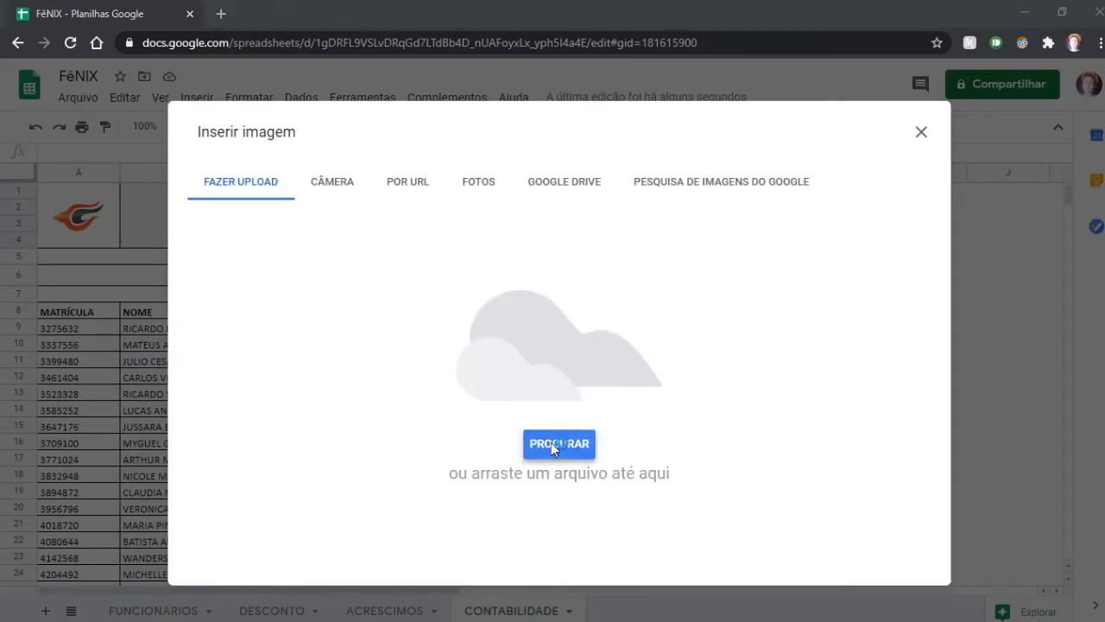
{"action": "scroll", "coordinate": [469, 413], "scroll_direction": "down", "scroll_amount": 3}
{"action": "left_click", "coordinate": [450, 315]}
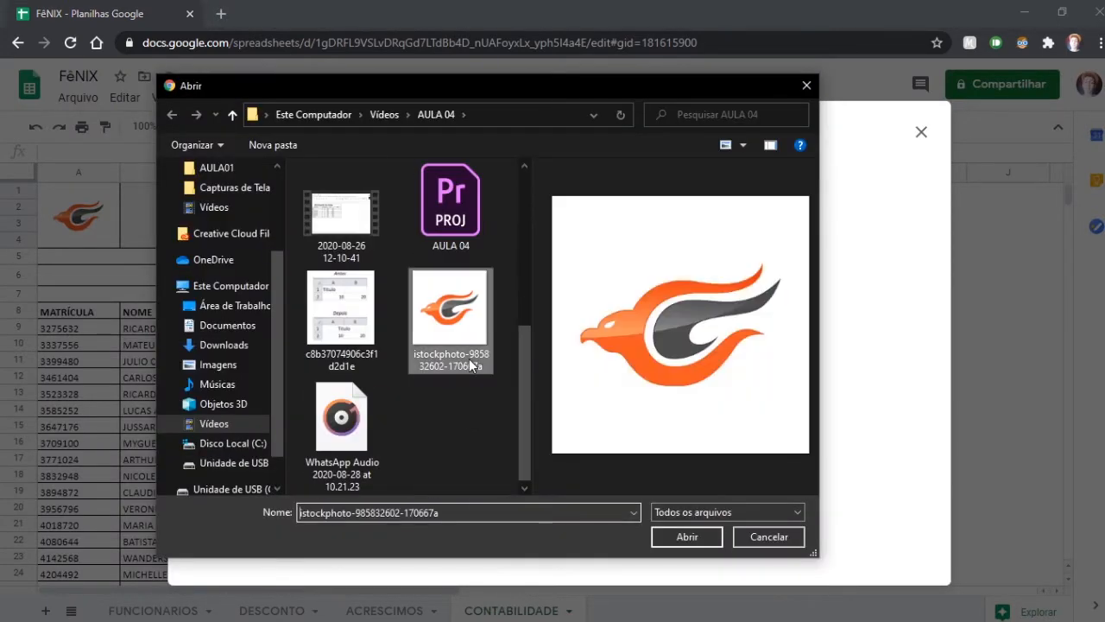
{"action": "left_click", "coordinate": [688, 536]}
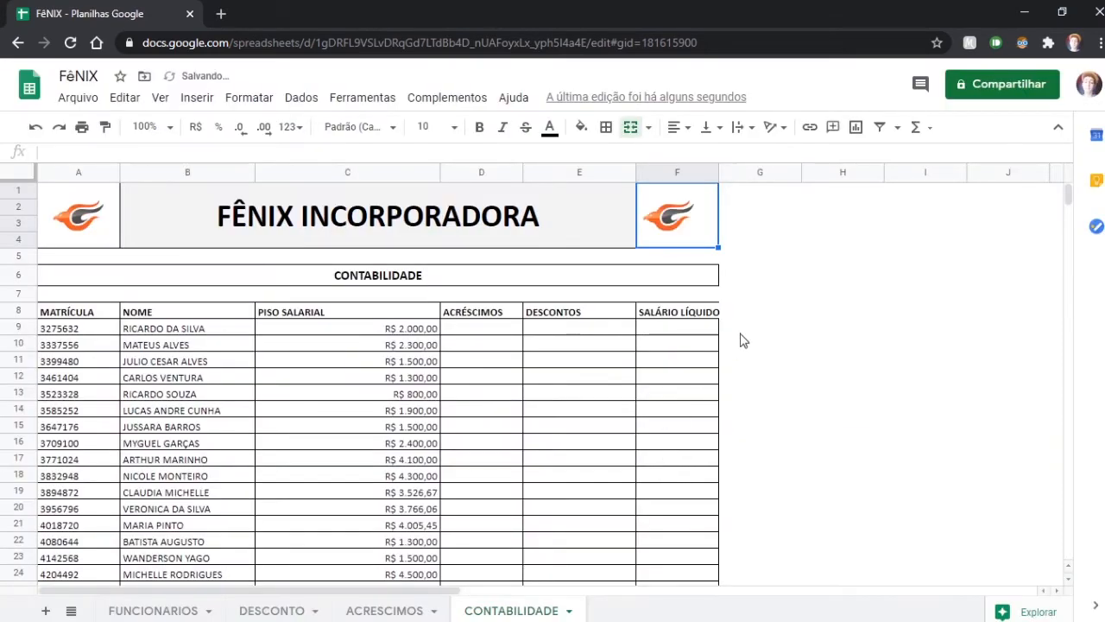
Center the logo horizontally in header cell F1:F4 of the CONTABILIDADE sheet
{"action": "left_click", "coordinate": [757, 317]}
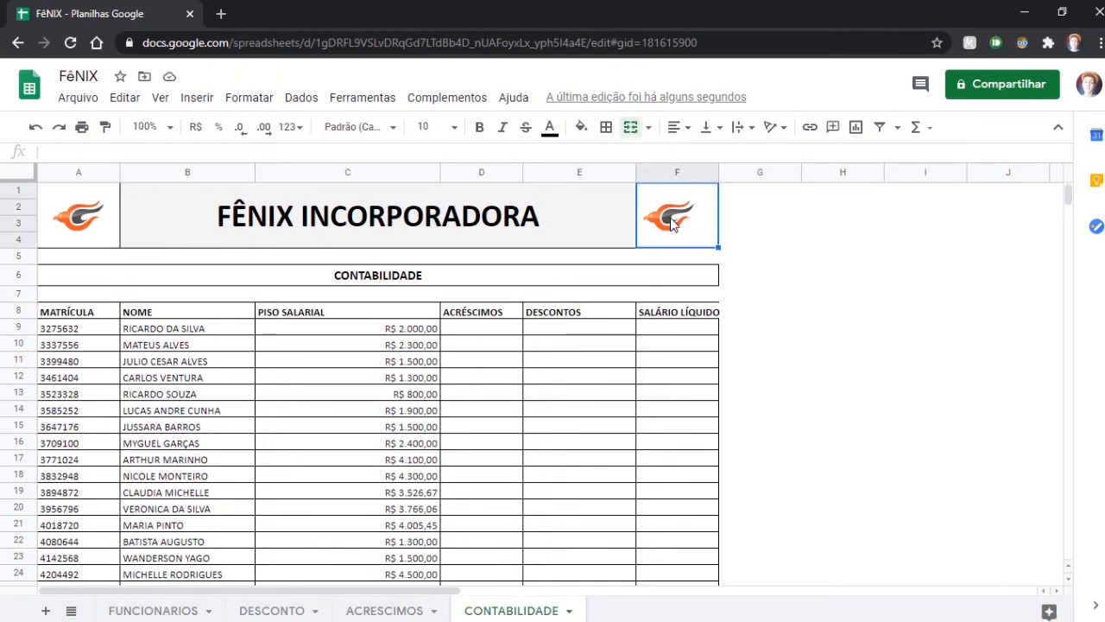
{"action": "left_click", "coordinate": [691, 131]}
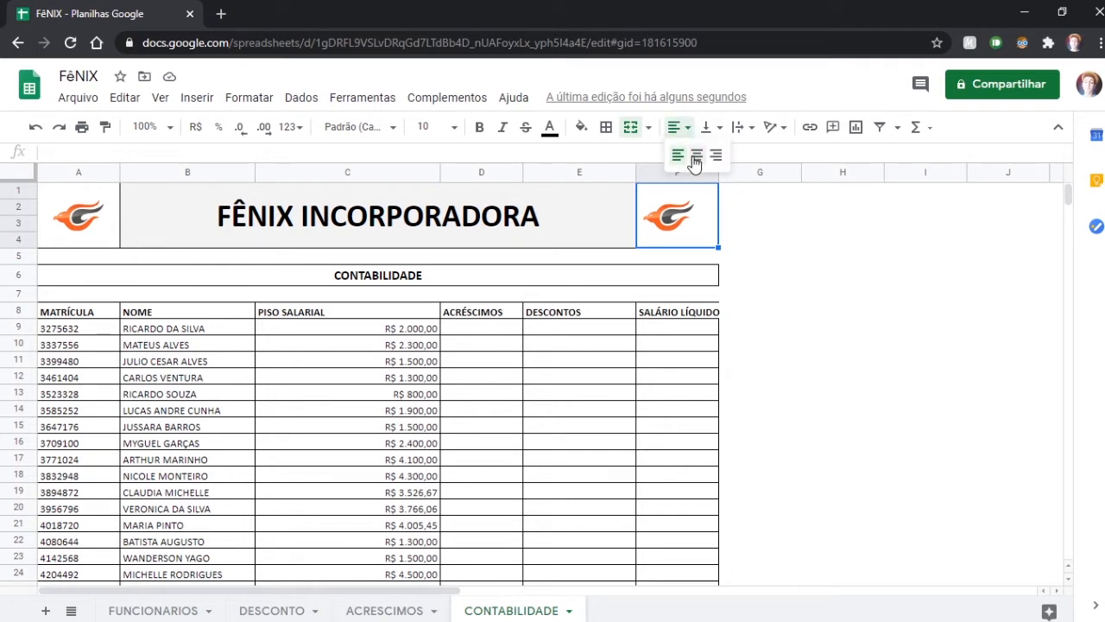
{"action": "left_click", "coordinate": [696, 154]}
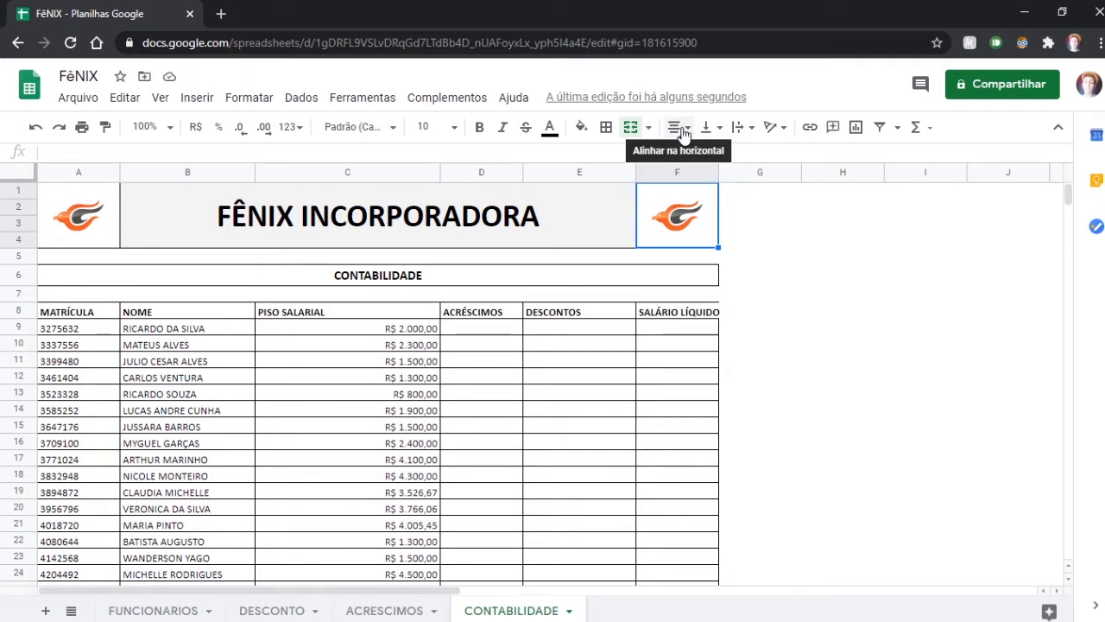
{"action": "left_click", "coordinate": [753, 261]}
{"action": "left_click", "coordinate": [682, 220]}
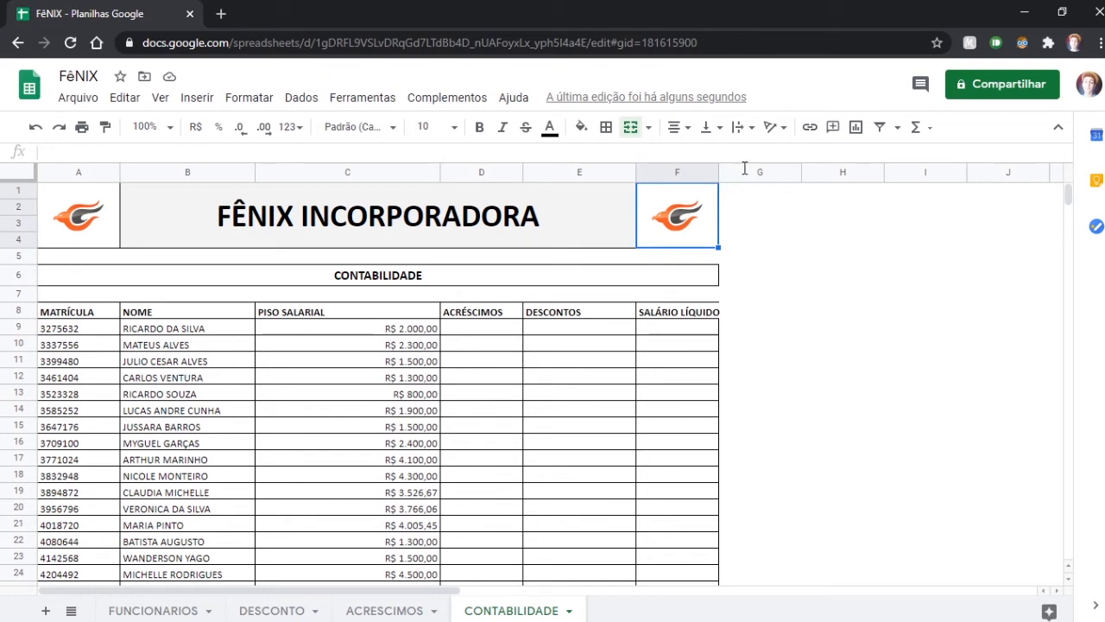
On the DESCONTO sheet, enter a SOMA formula in TOTAL cell F9 that adds C9:E9
{"action": "left_click", "coordinate": [272, 611]}
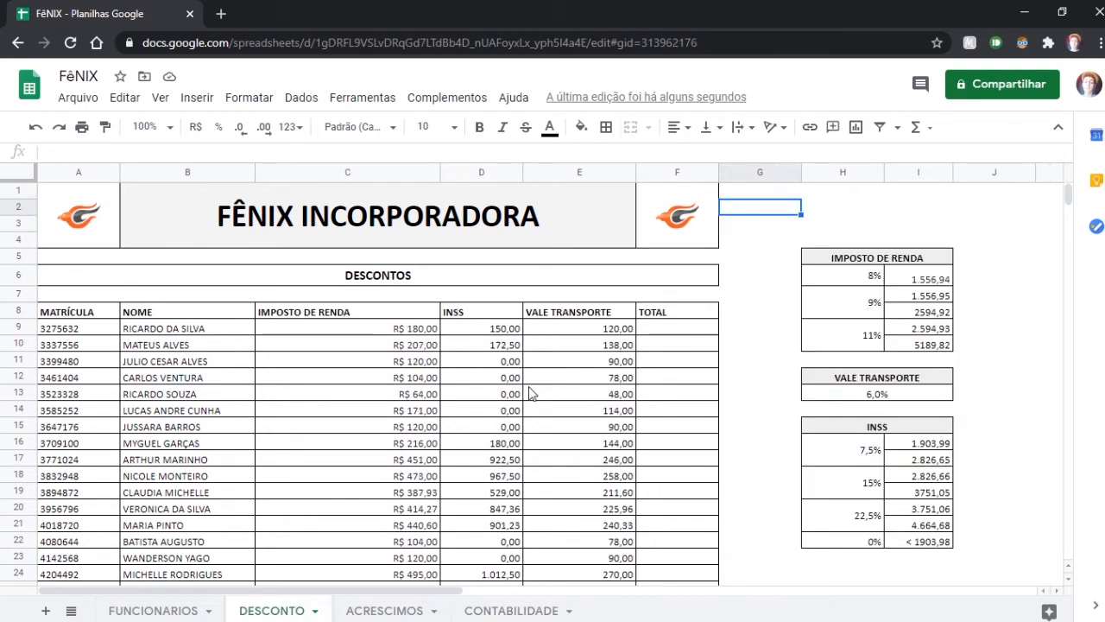
{"action": "left_click", "coordinate": [689, 335]}
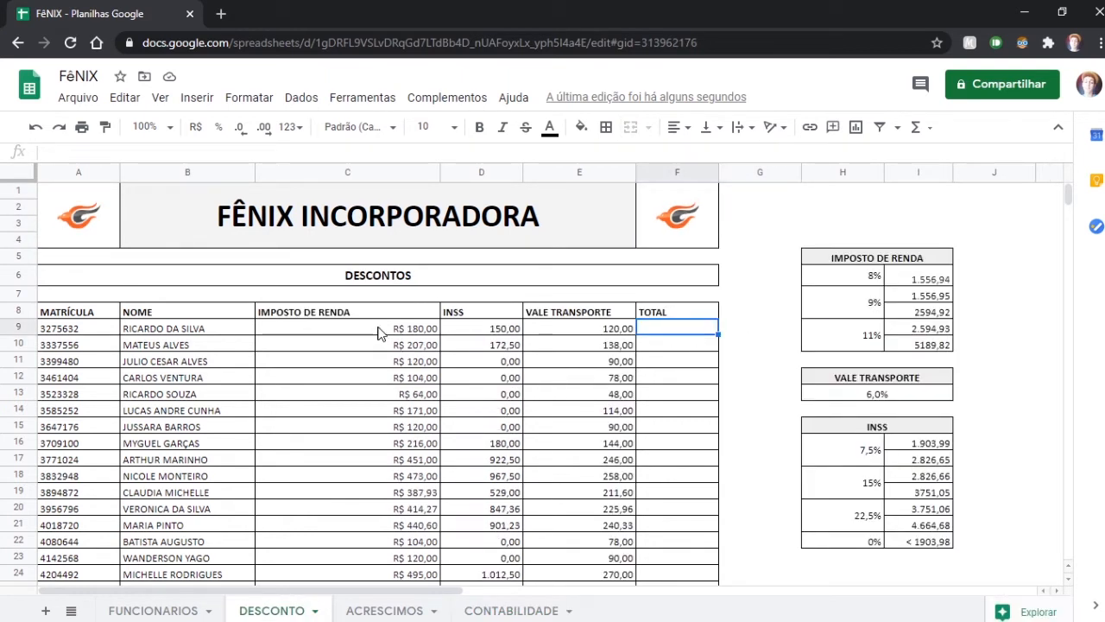
{"action": "left_click_drag", "start_coordinate": [380, 332], "coordinate": [558, 337]}
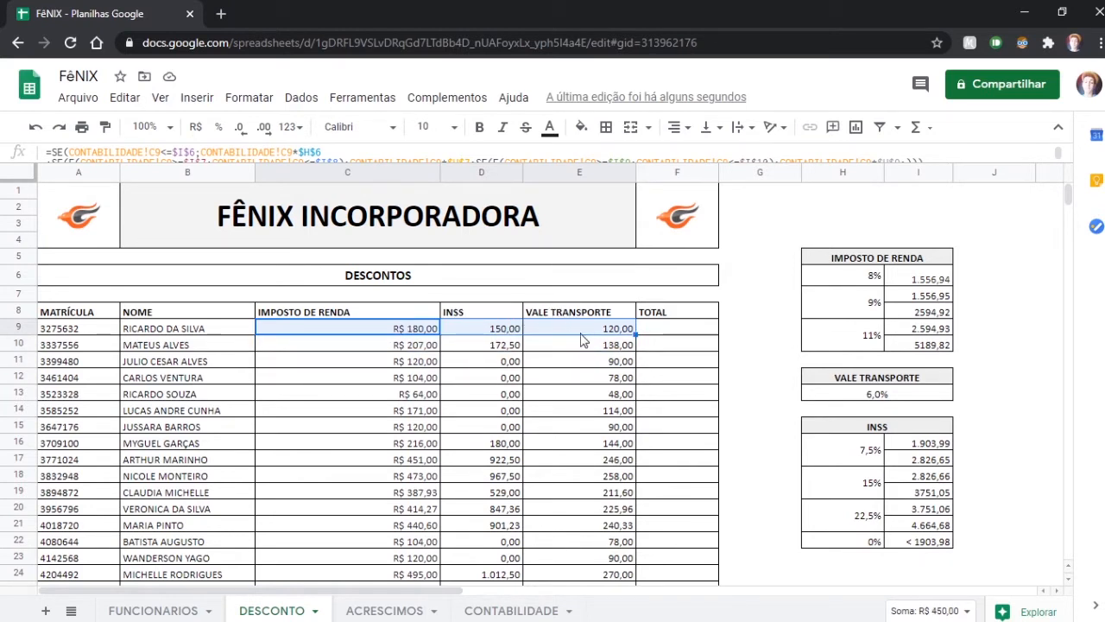
{"action": "left_click", "coordinate": [688, 335]}
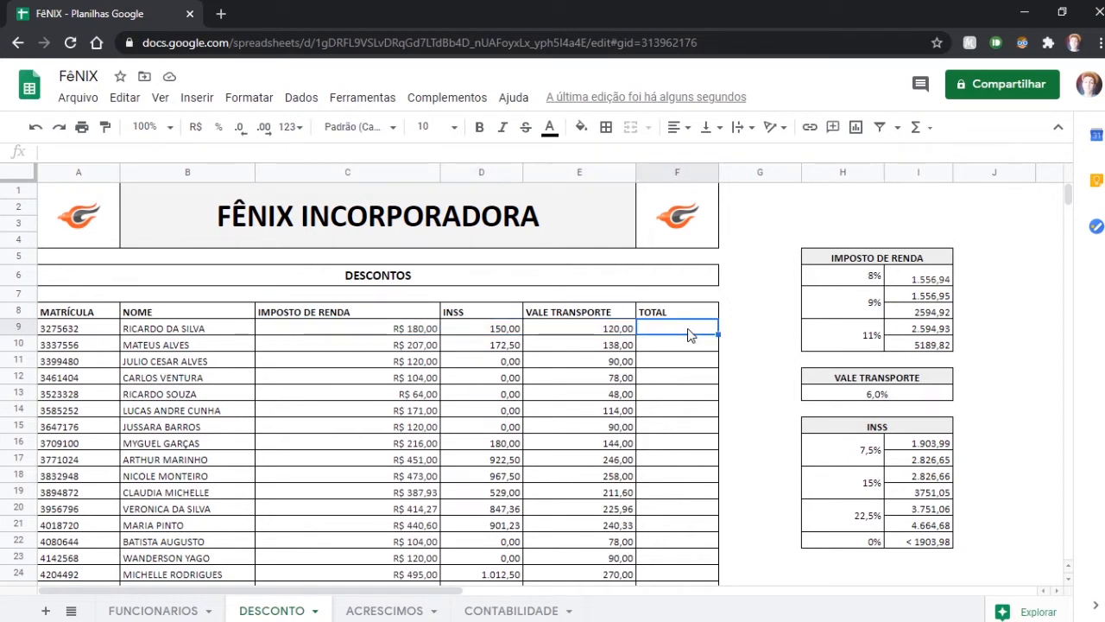
{"action": "type", "text": "=SOMA("}
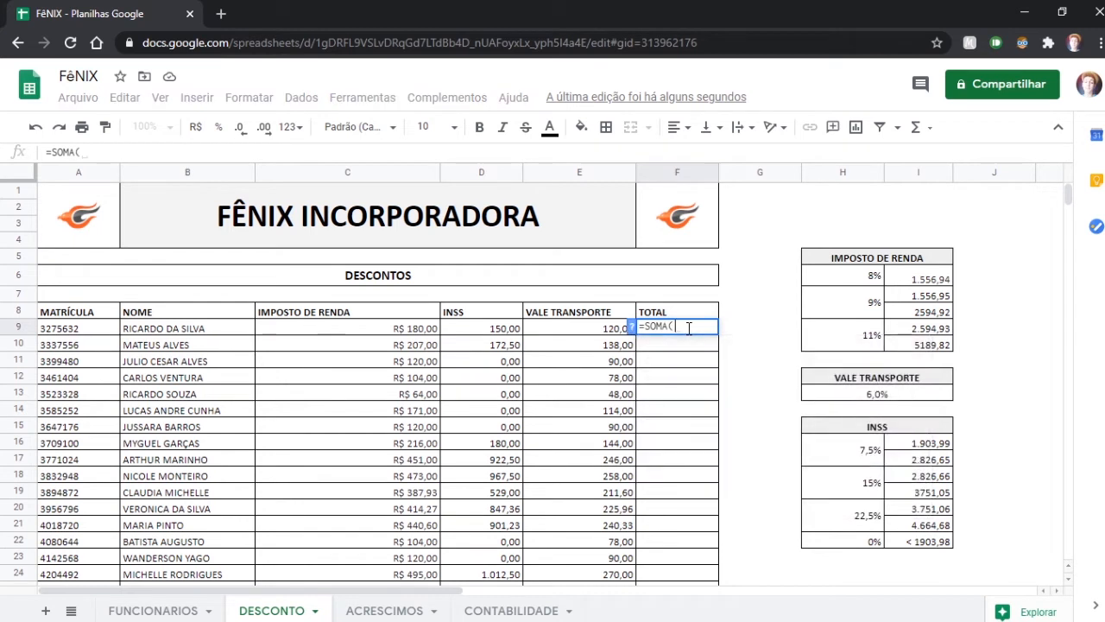
{"action": "left_click_drag", "start_coordinate": [355, 335], "coordinate": [535, 331]}
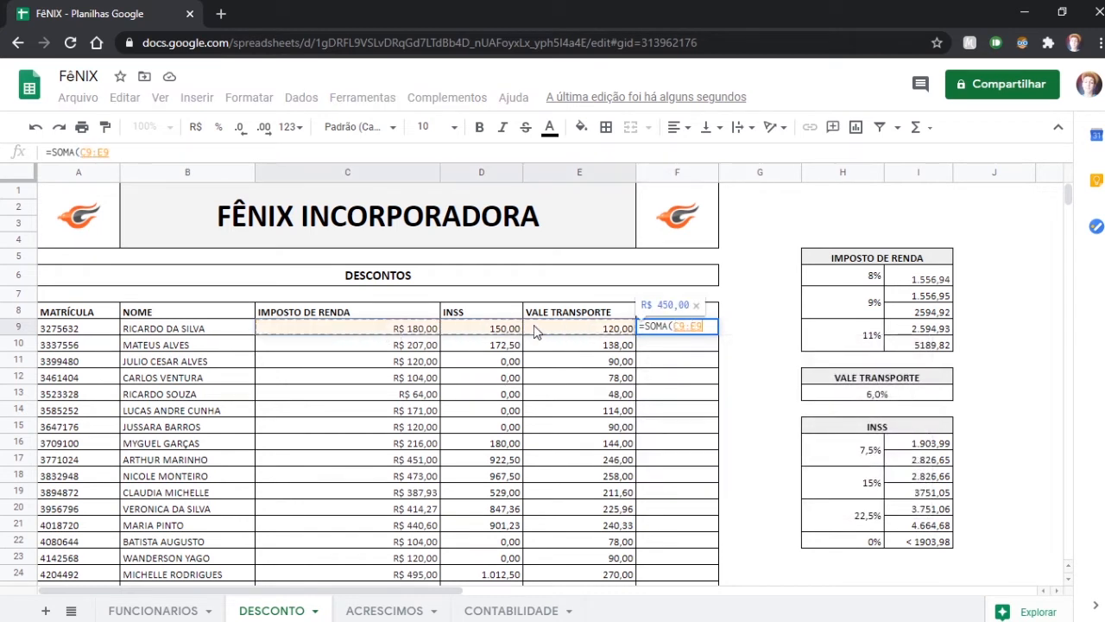
{"action": "key", "text": "Return"}
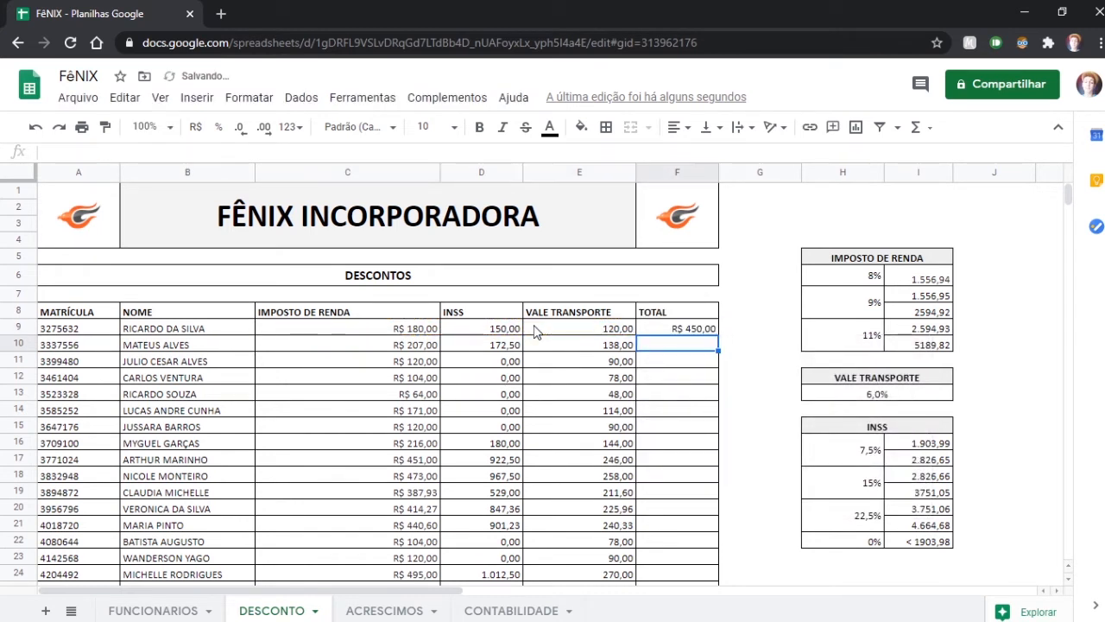
Fill the F9 total formula down the TOTAL column to row 25 on the DESCONTO sheet
{"action": "left_click", "coordinate": [714, 331]}
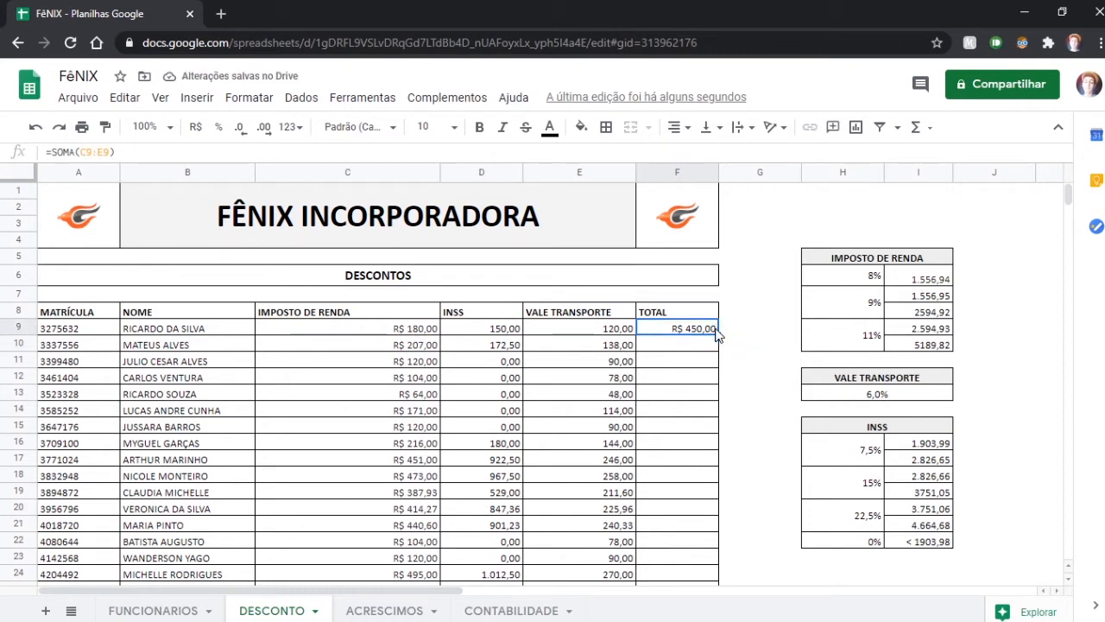
{"action": "double_click", "coordinate": [717, 337]}
{"action": "scroll", "coordinate": [712, 358], "scroll_direction": "down", "scroll_amount": 1}
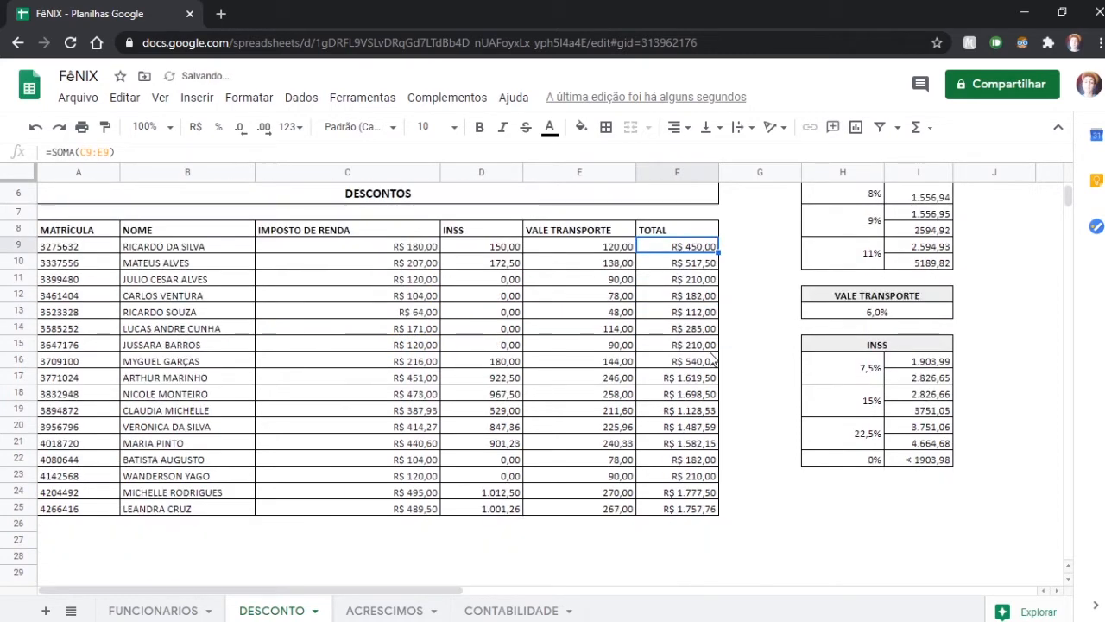
Review the IMPOSTO DE RENDA formula in cell C9 of the DESCONTO sheet without changing it
{"action": "scroll", "coordinate": [713, 358], "scroll_direction": "up", "scroll_amount": 1}
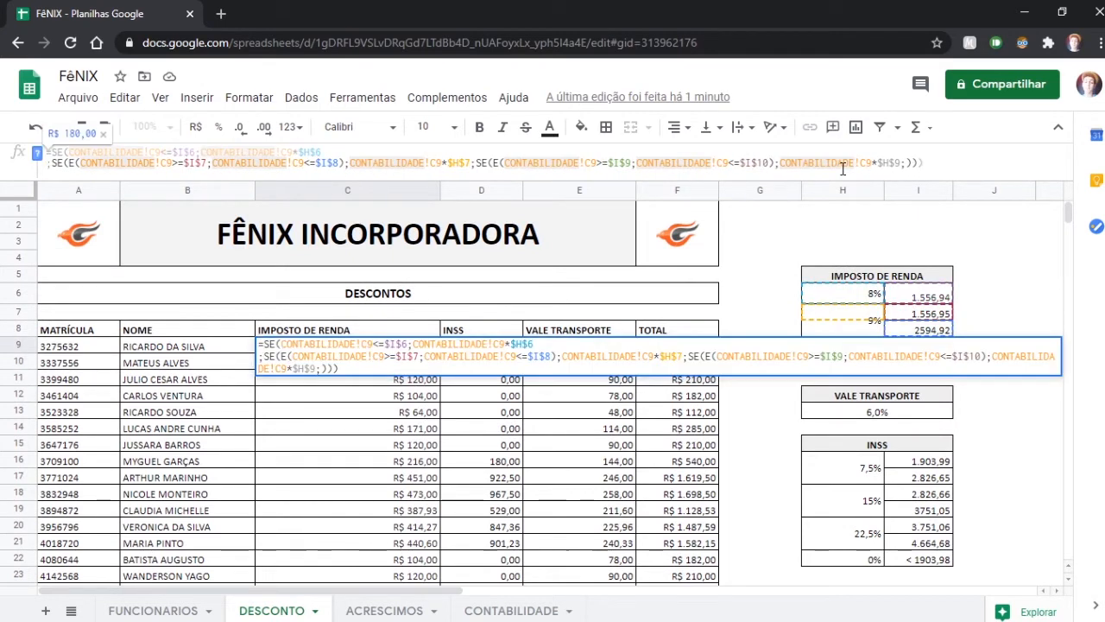
{"action": "key", "text": "Return"}
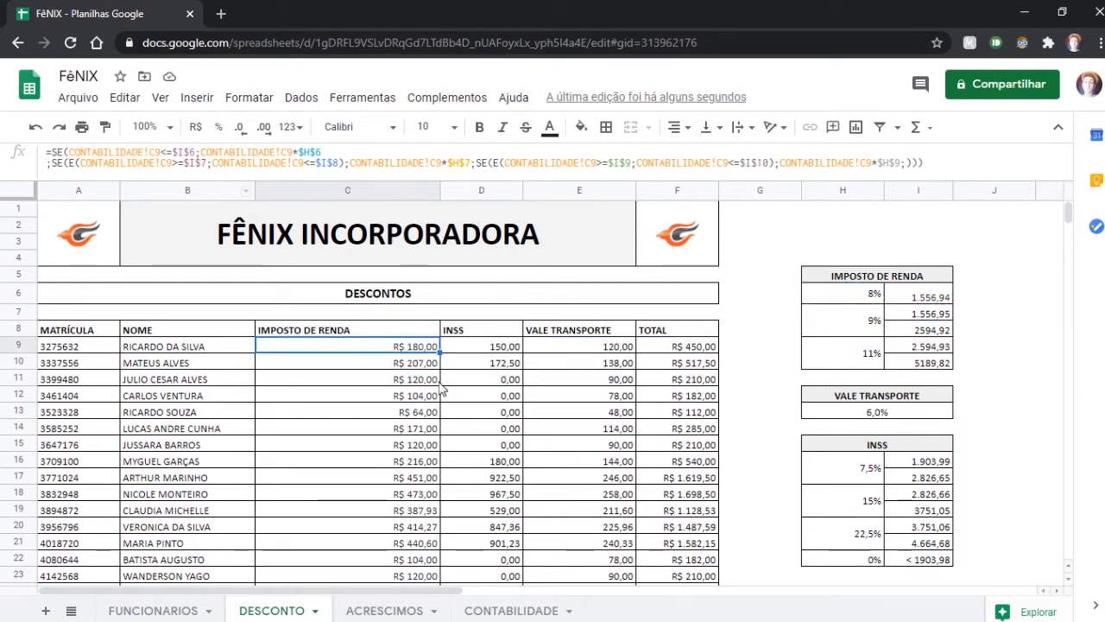
{"action": "left_click", "coordinate": [843, 164]}
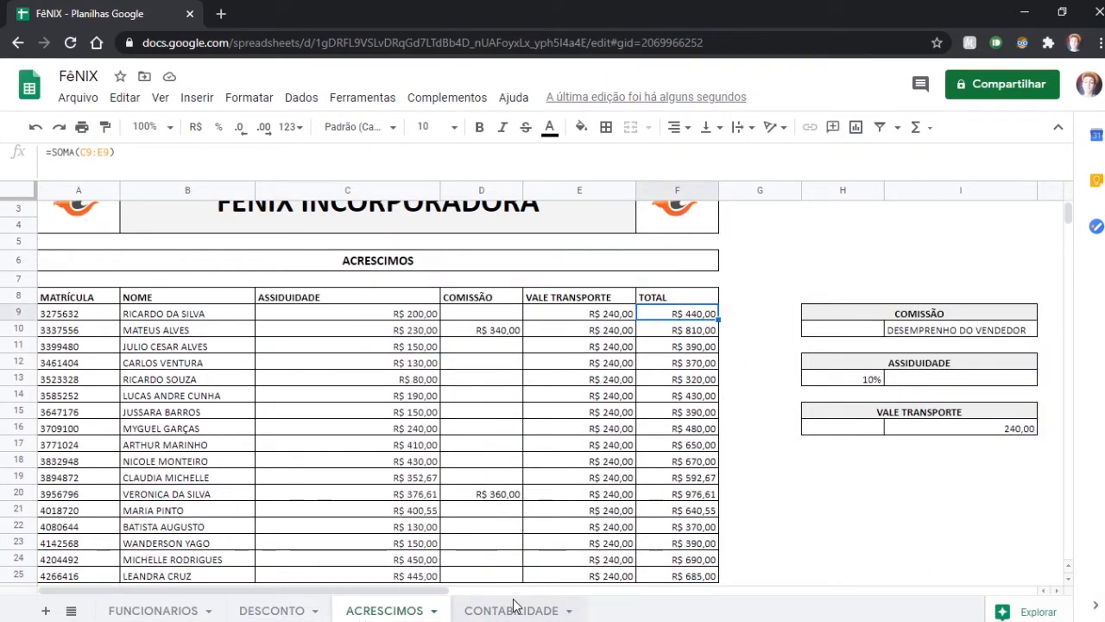
On the CONTABILIDADE sheet, examine the row 9 formulas in the MATRÍCULA, NOME and PISO SALARIAL columns
{"action": "left_click", "coordinate": [504, 607]}
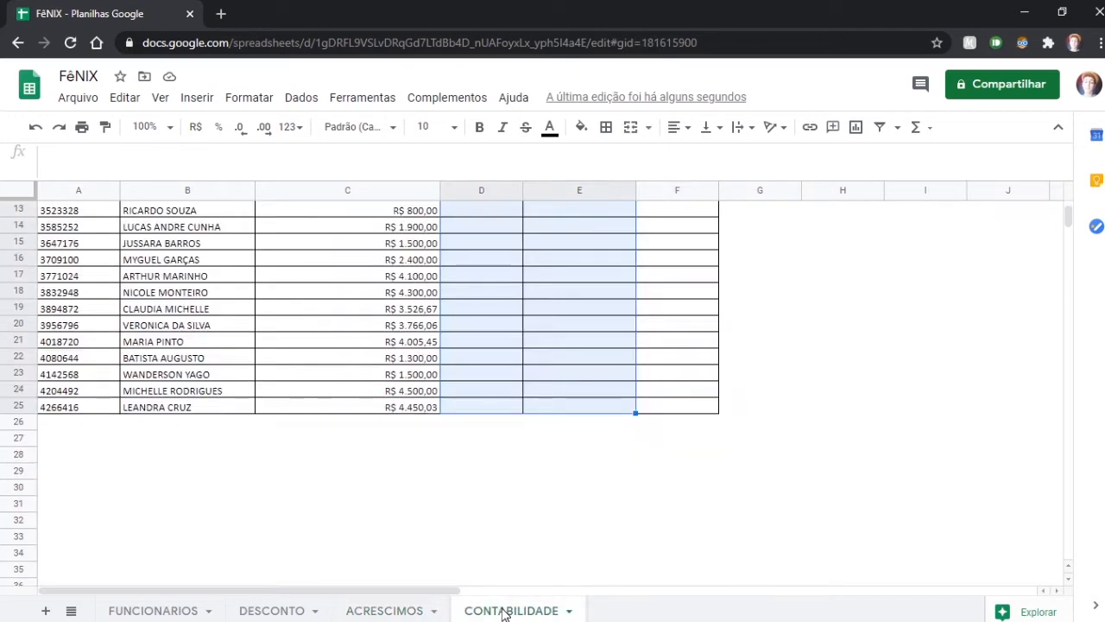
{"action": "left_click", "coordinate": [641, 337]}
{"action": "scroll", "coordinate": [686, 345], "scroll_direction": "up", "scroll_amount": 5}
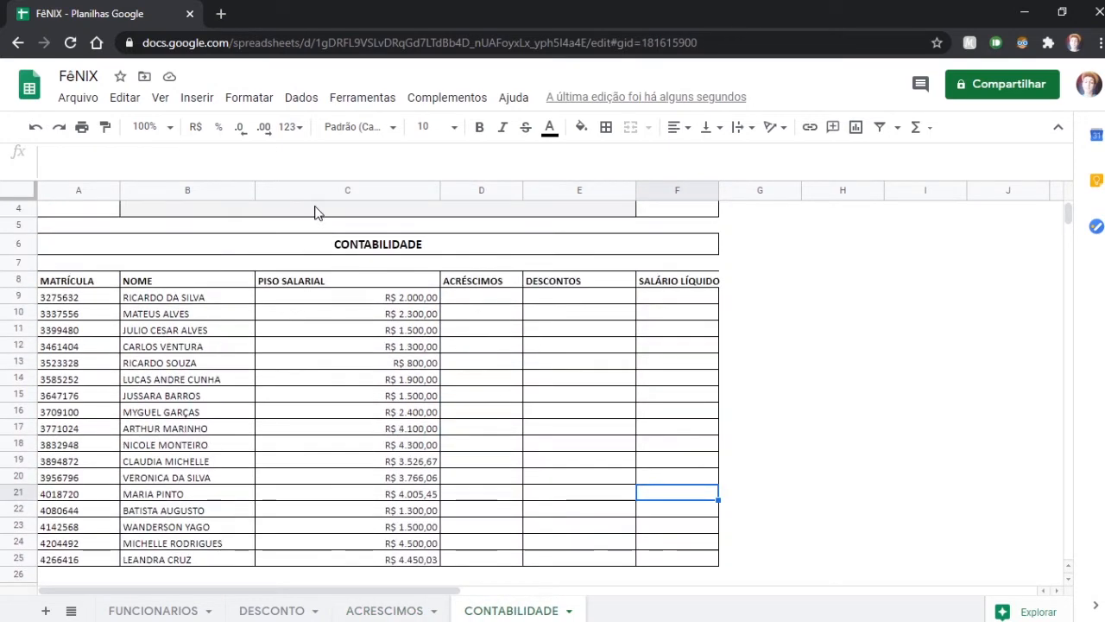
{"action": "left_click", "coordinate": [486, 300]}
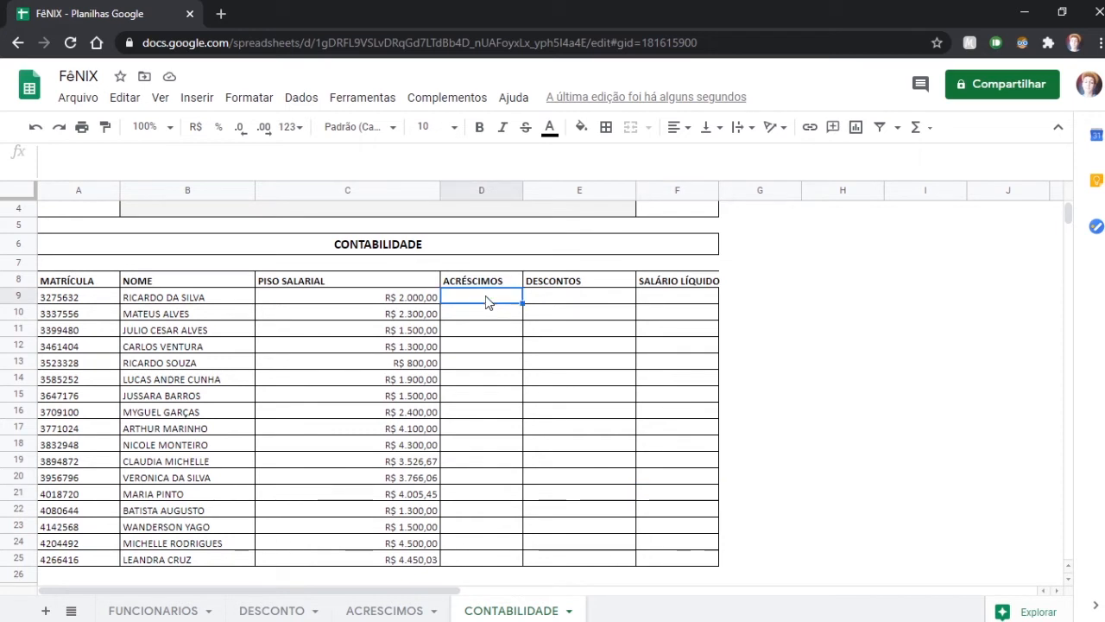
{"action": "left_click", "coordinate": [345, 301]}
{"action": "left_click", "coordinate": [250, 304]}
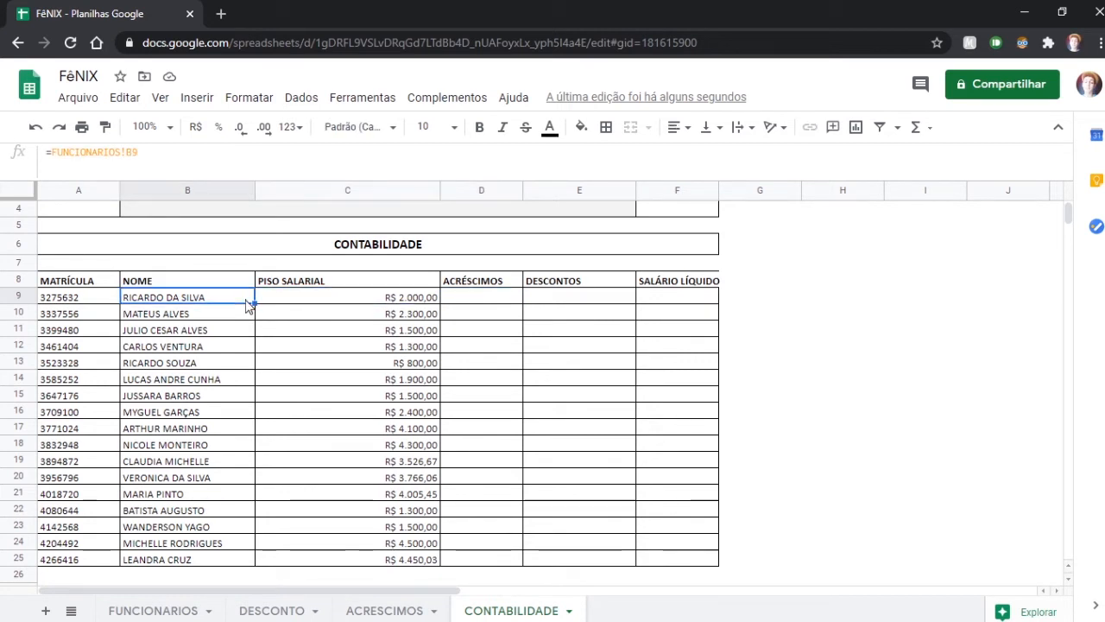
{"action": "left_click", "coordinate": [107, 287]}
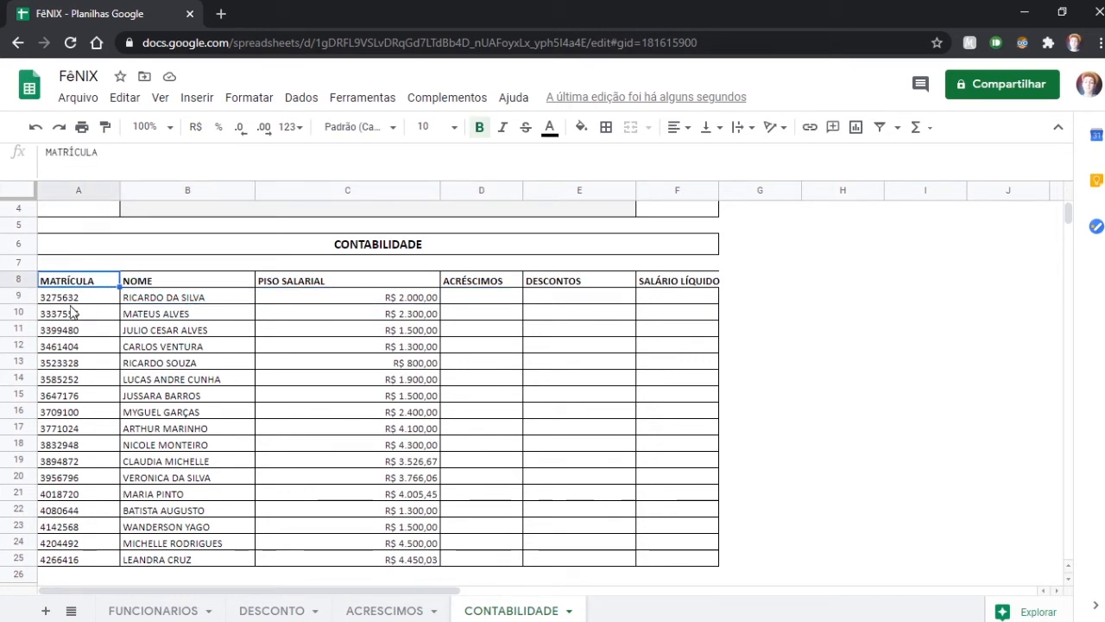
{"action": "left_click", "coordinate": [89, 302]}
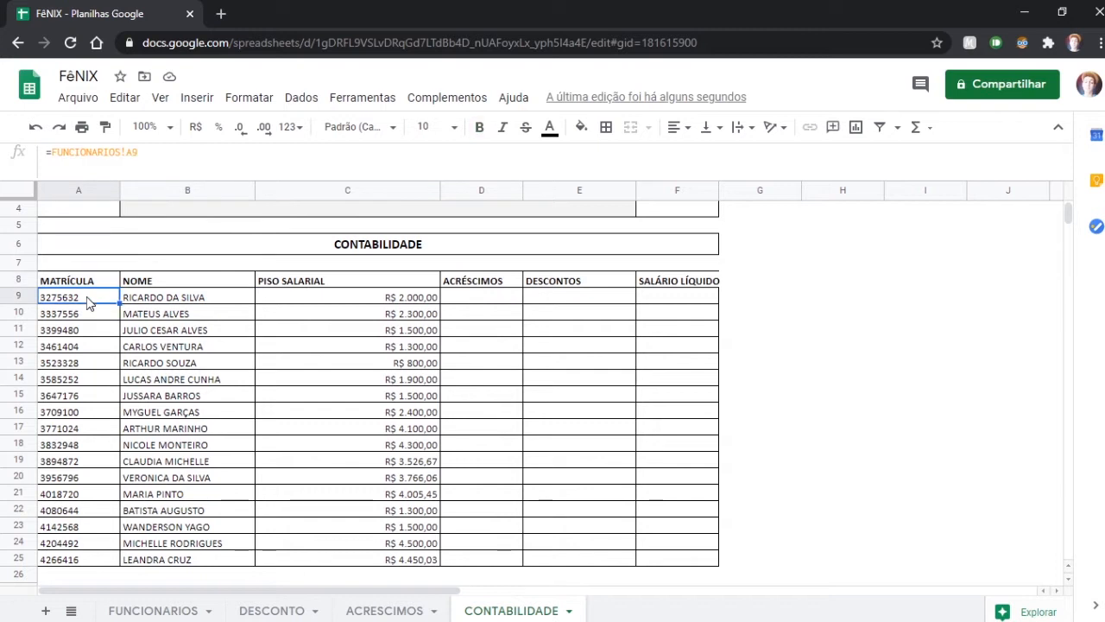
{"action": "left_click", "coordinate": [319, 302]}
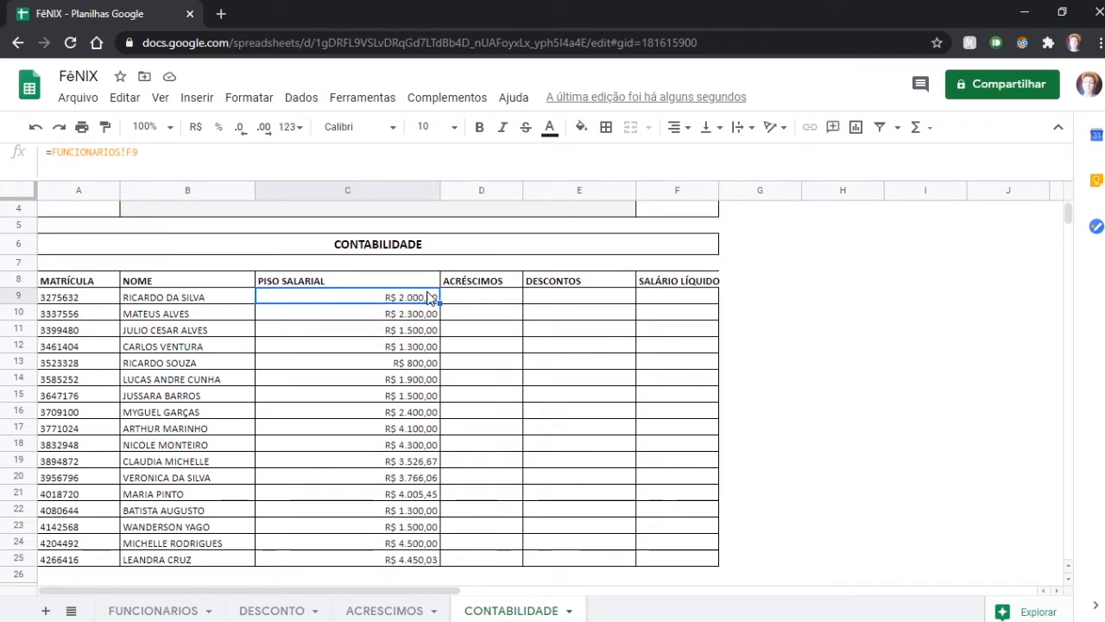
{"action": "left_click", "coordinate": [216, 304]}
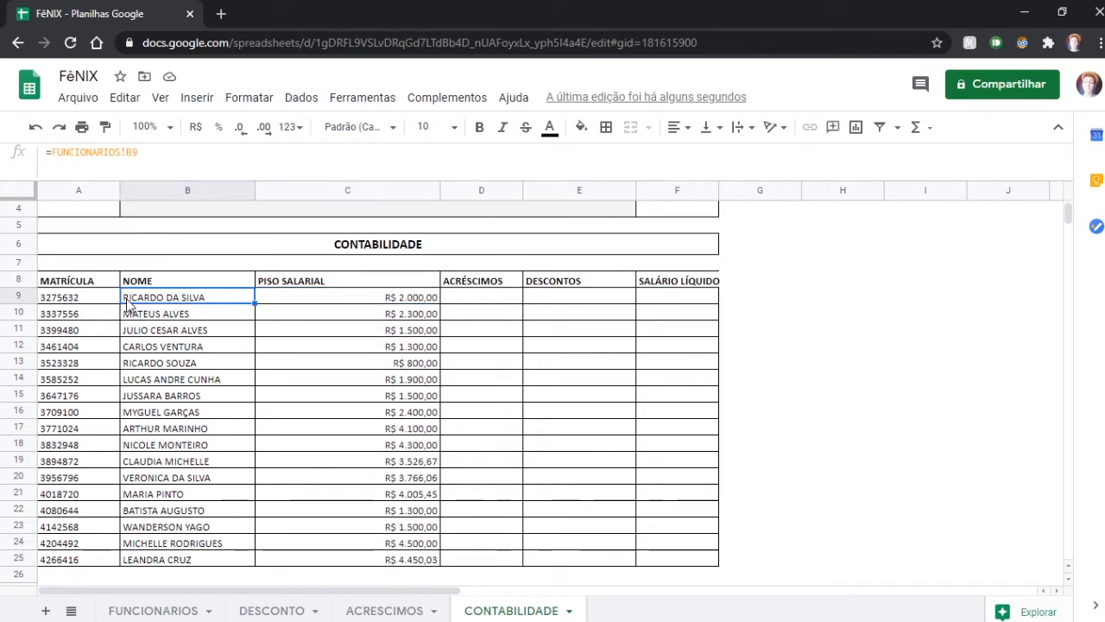
{"action": "left_click", "coordinate": [97, 306]}
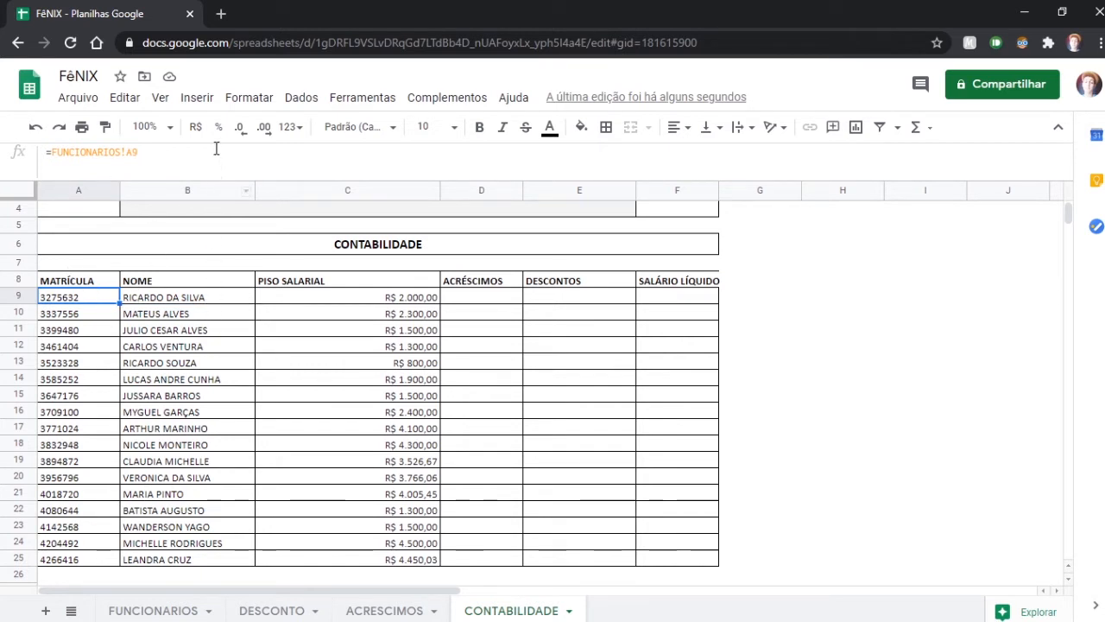
Inspect the sheet reference in the formula of cell A9, leave it unedited, and open the FUNCIONARIOS sheet it refers to
{"action": "left_click", "coordinate": [52, 154]}
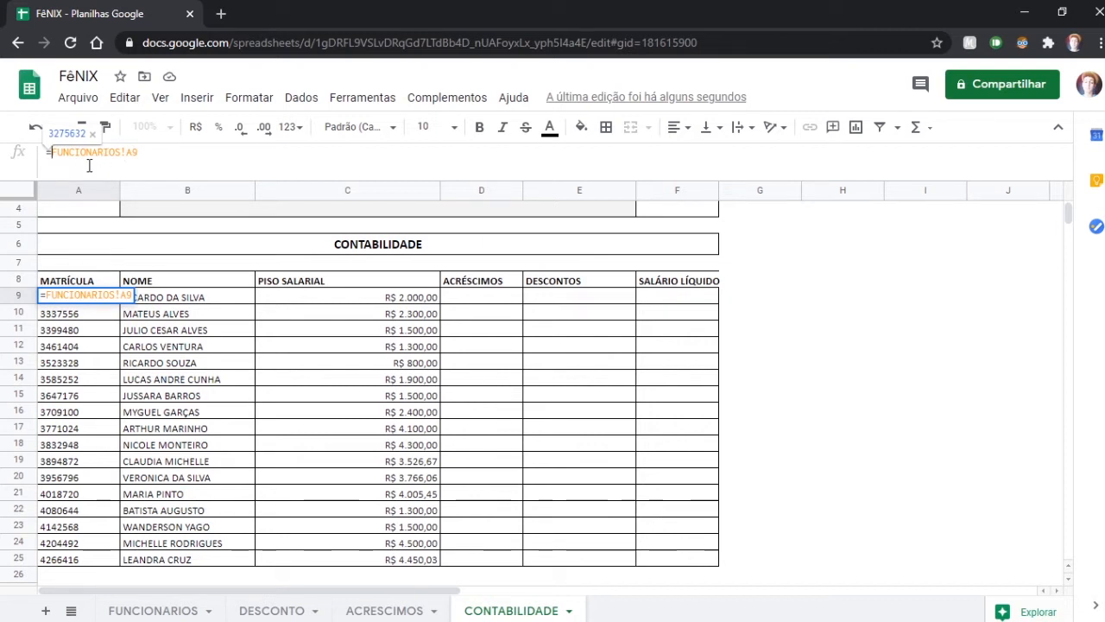
{"action": "left_click", "coordinate": [92, 135]}
{"action": "left_click", "coordinate": [62, 152]}
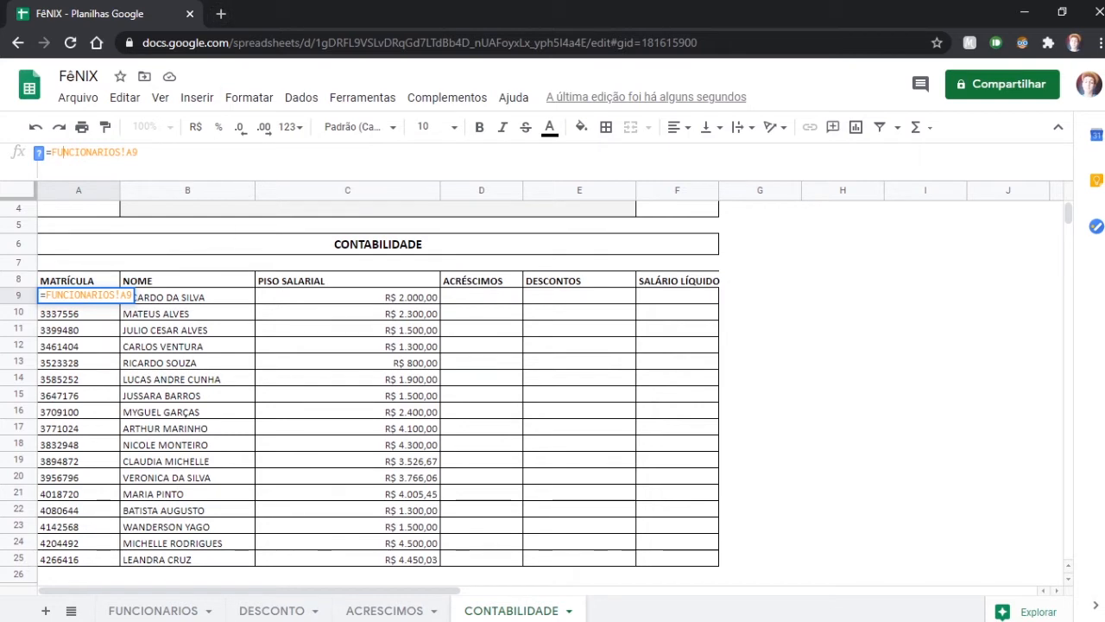
{"action": "mouse_move", "coordinate": [179, 618]}
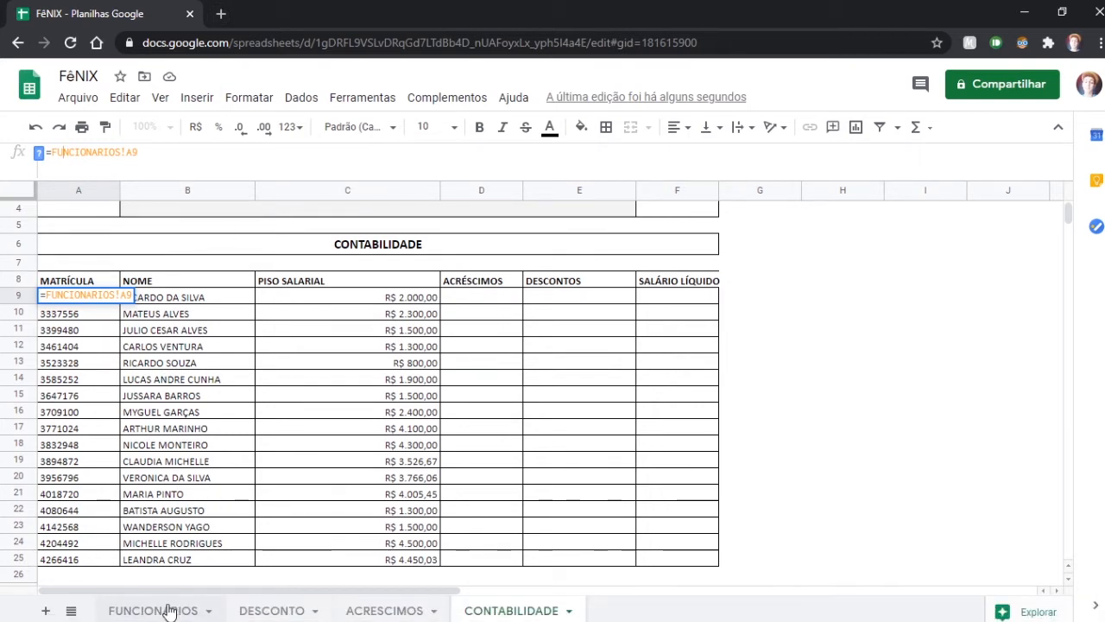
{"action": "key", "text": "Escape"}
{"action": "left_click", "coordinate": [168, 610]}
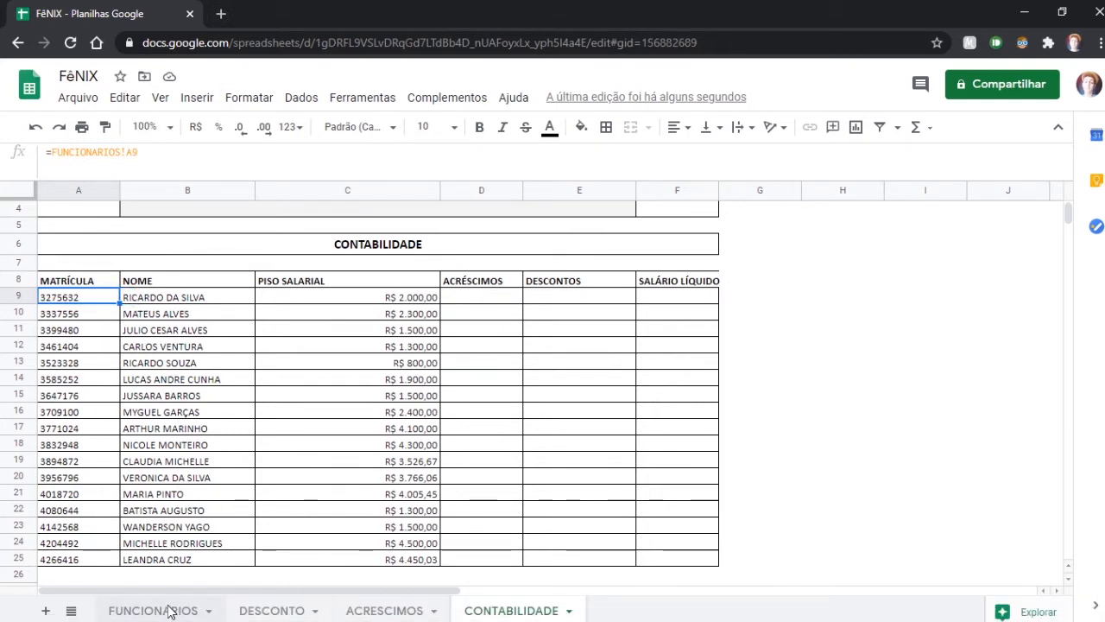
Overwrite cell A9 of the FUNCIONARIOS sheet with a test name and check the linked MATRÍCULA cell on the CONTABILIDADE sheet
{"action": "left_click", "coordinate": [97, 354]}
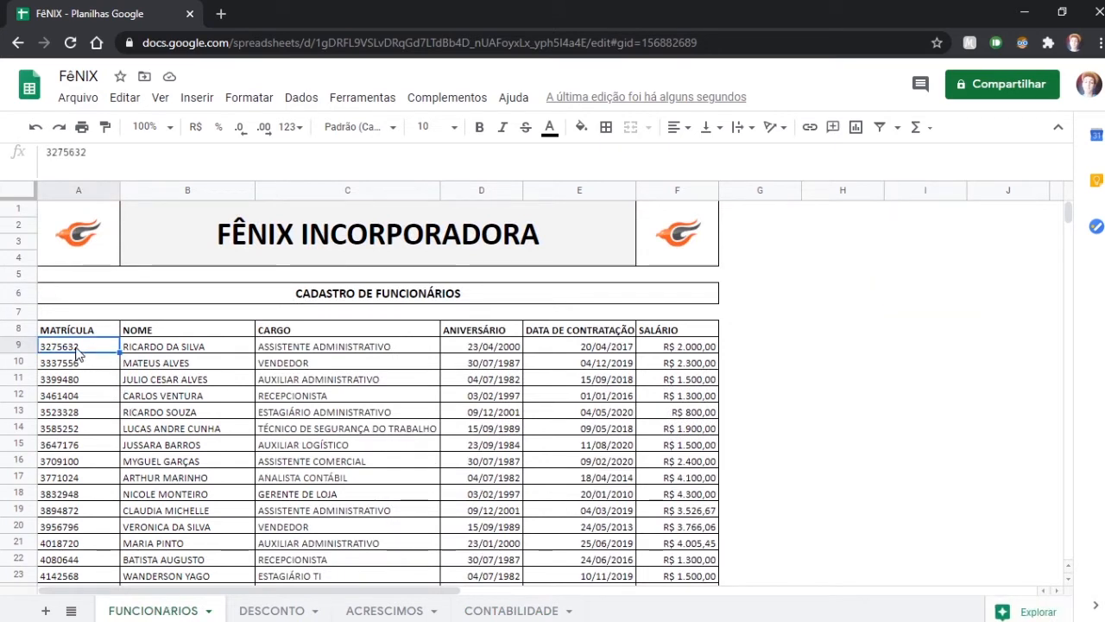
{"action": "type", "text": "LUIS"}
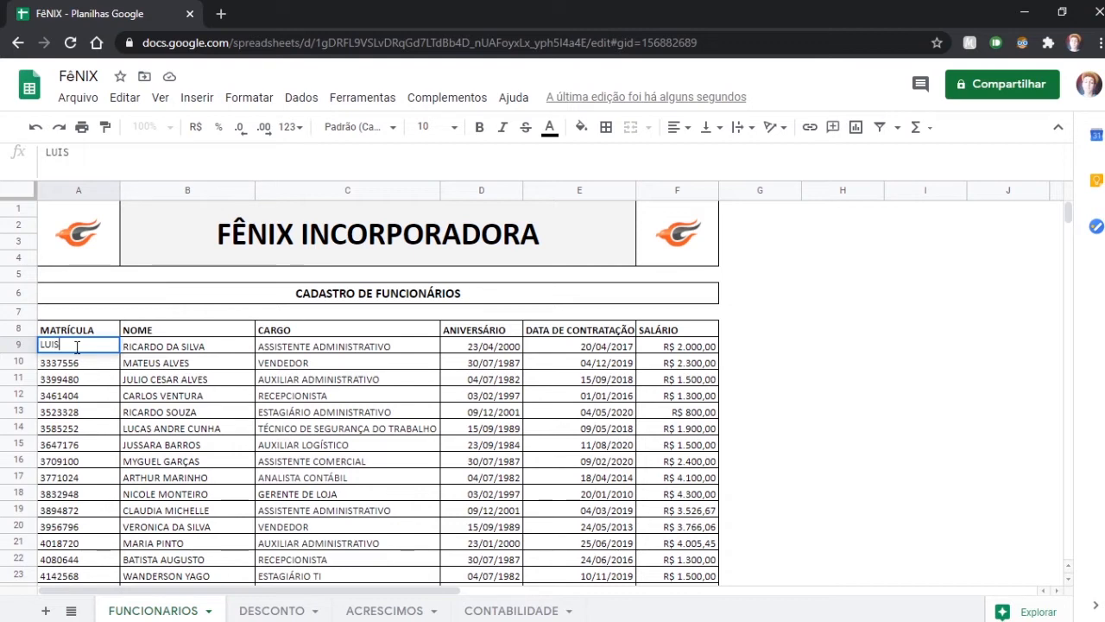
{"action": "key", "text": "Tab"}
{"action": "left_click", "coordinate": [548, 610]}
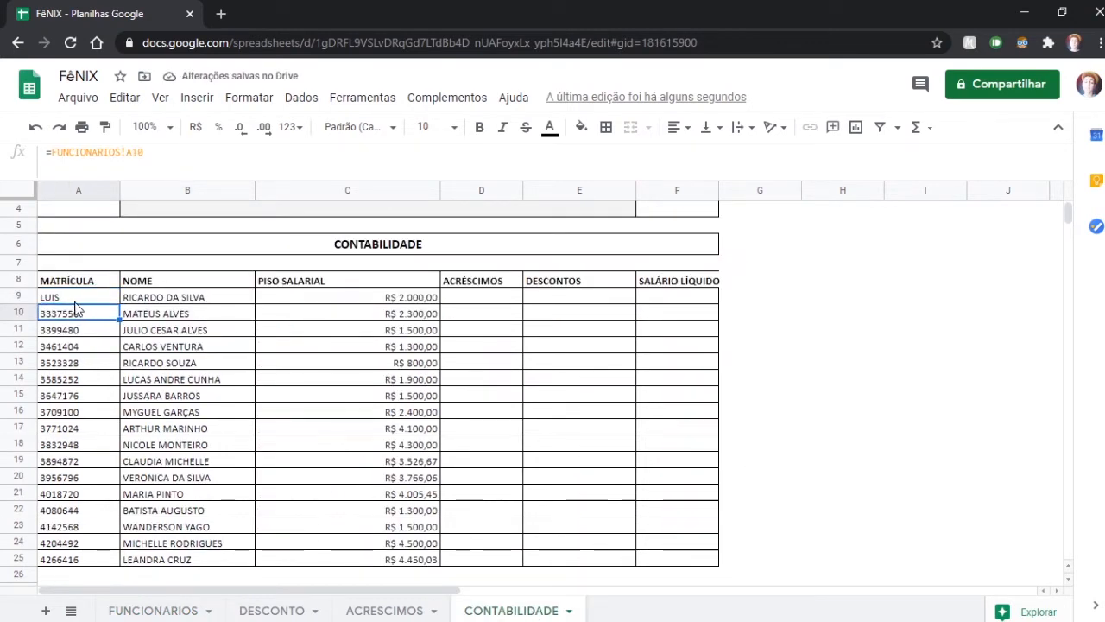
Undo the test entry in cell A9 of FUNCIONARIOS and return to the MATRÍCULA column on CONTABILIDADE
{"action": "left_click", "coordinate": [156, 611]}
{"action": "key", "text": "ctrl+z"}
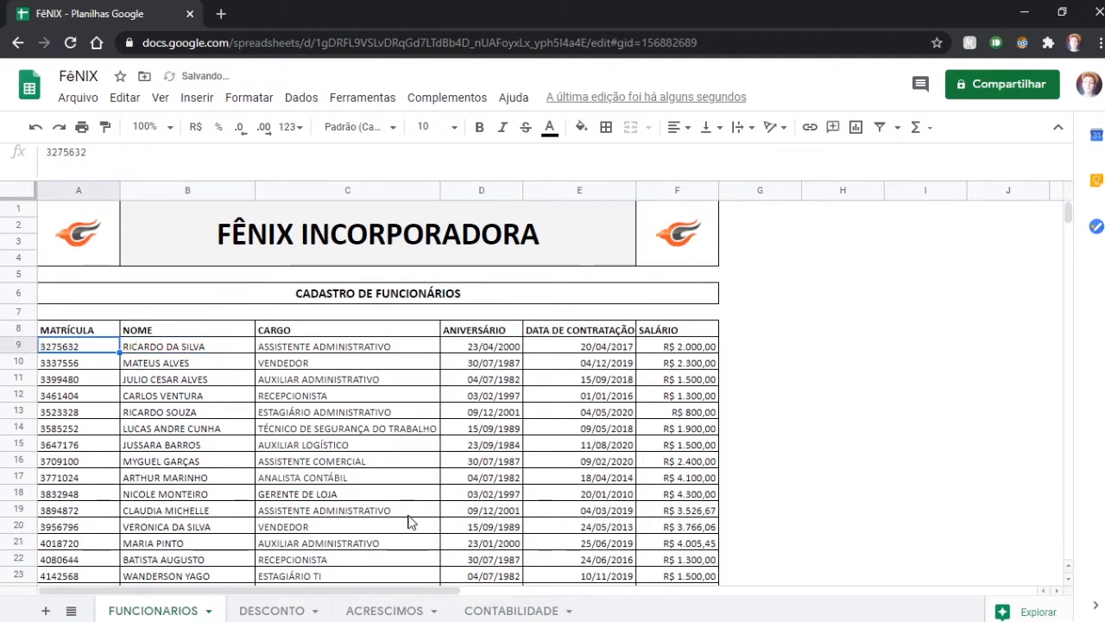
{"action": "left_click", "coordinate": [544, 609]}
{"action": "left_click", "coordinate": [79, 315]}
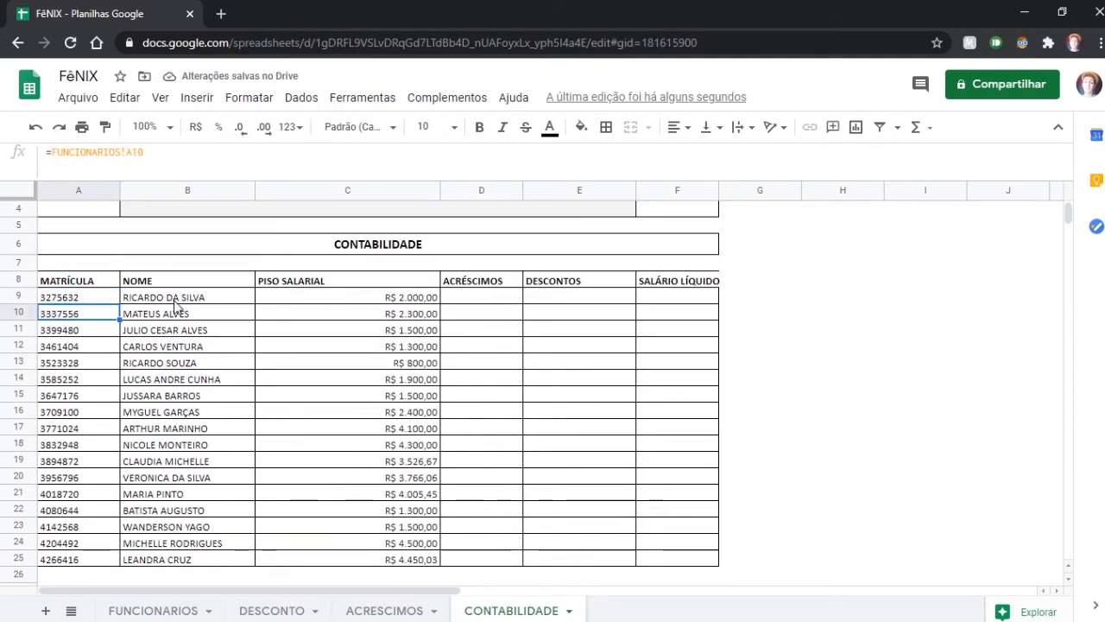
Clear the MATRÍCULA, NOME and PISO SALARIAL cells A9:C9 on the CONTABILIDADE sheet
{"action": "left_click", "coordinate": [493, 303]}
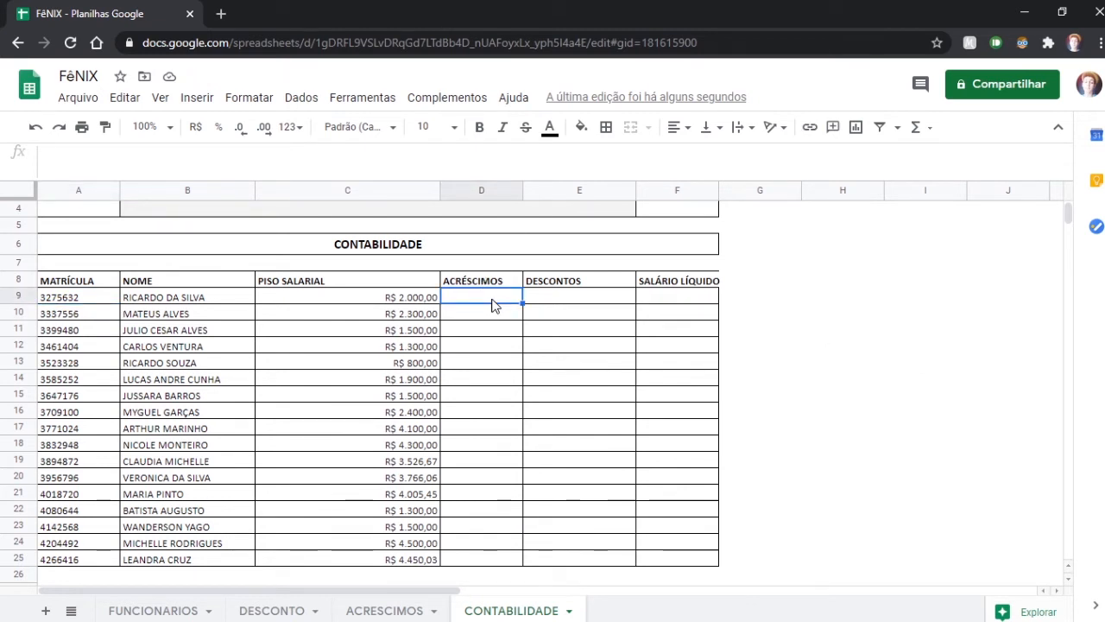
{"action": "left_click_drag", "start_coordinate": [67, 298], "coordinate": [287, 300]}
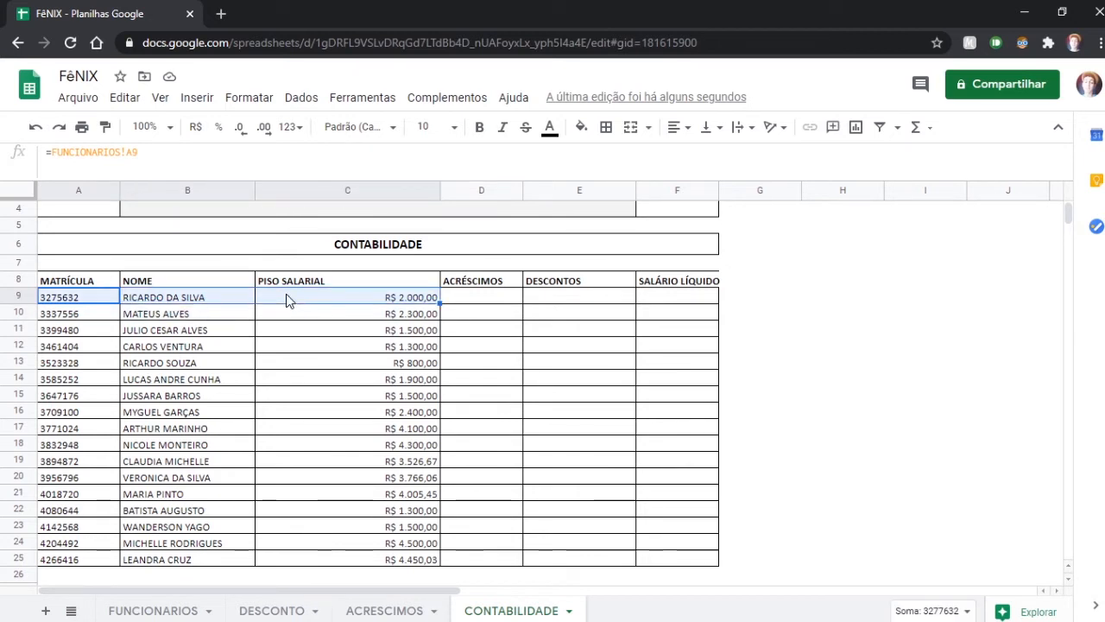
{"action": "key", "text": "Delete"}
Link cell A9 of CONTABILIDADE to the employee's registration with the formula =FUNCIONARIOS!A9
{"action": "left_click", "coordinate": [100, 298]}
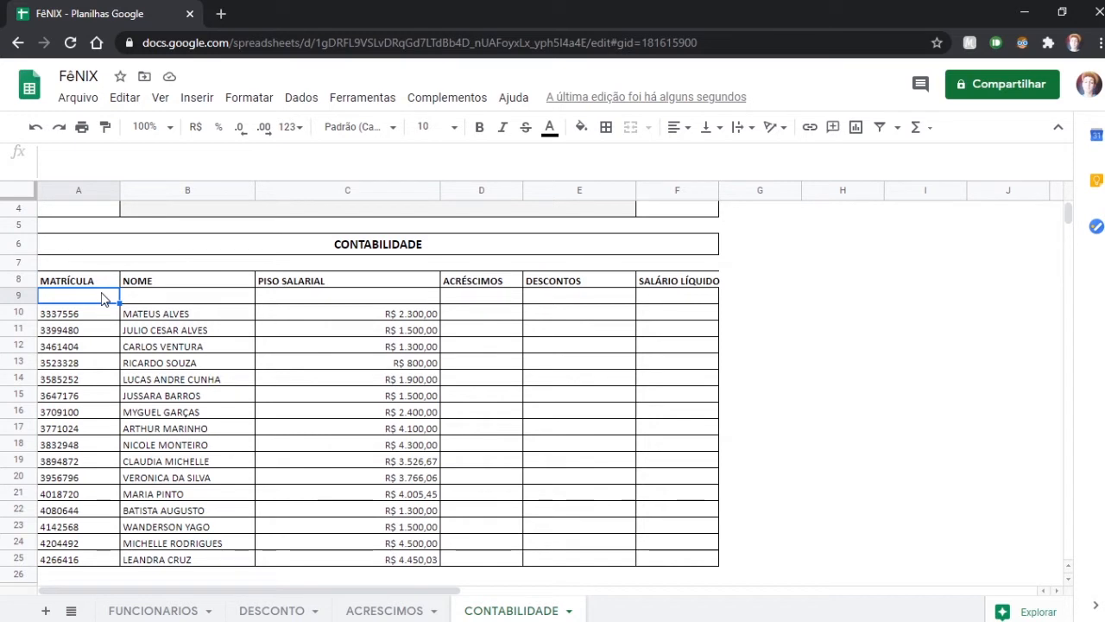
{"action": "type", "text": "="}
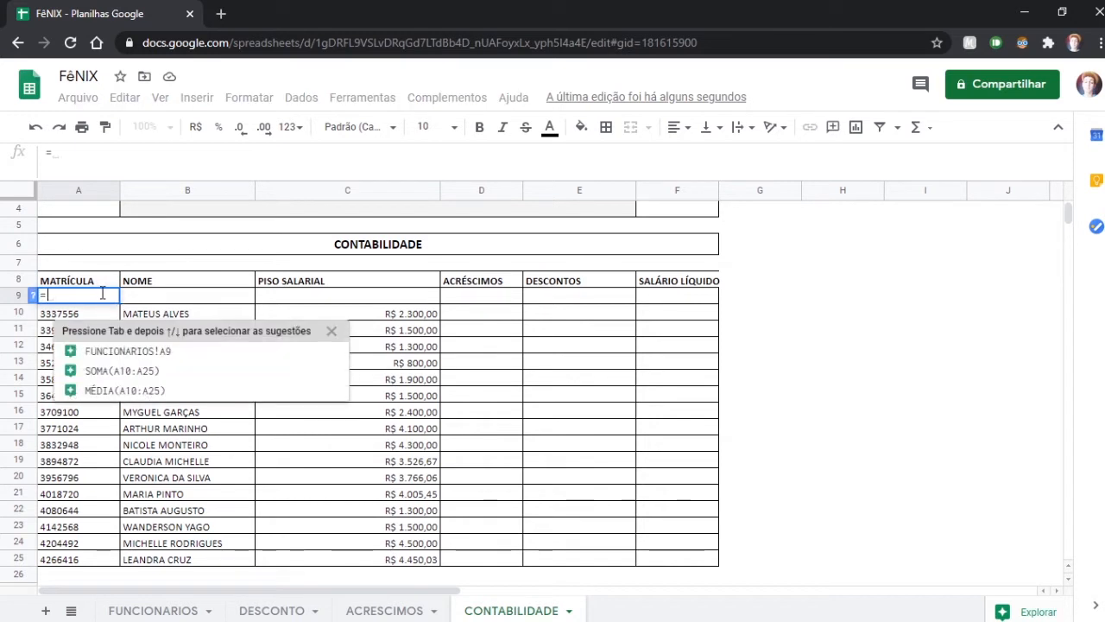
{"action": "left_click", "coordinate": [159, 610]}
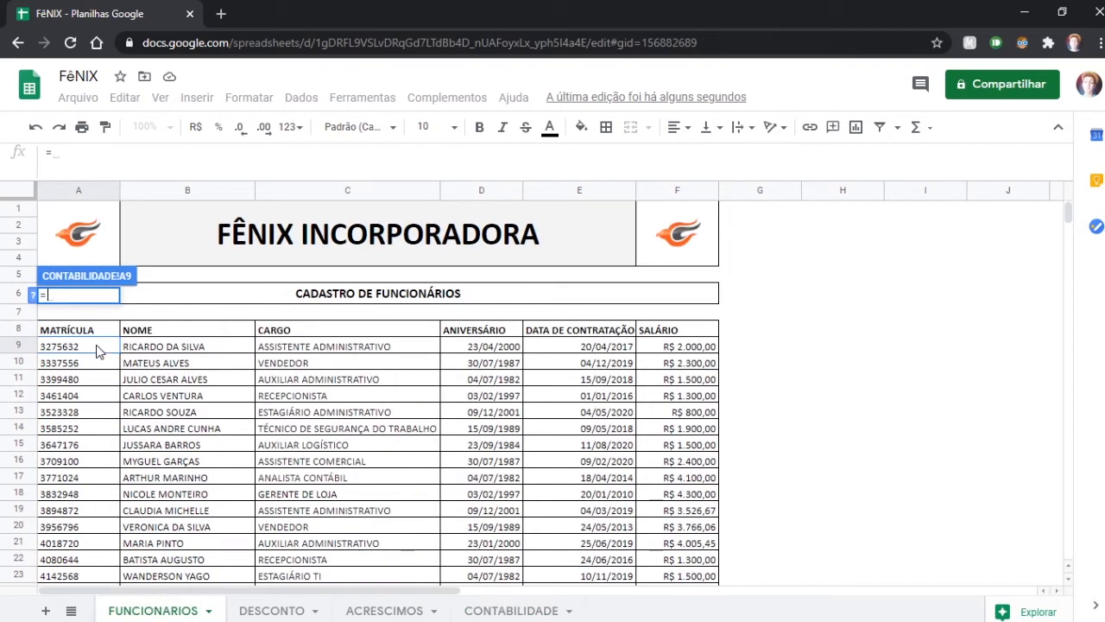
{"action": "left_click", "coordinate": [97, 350]}
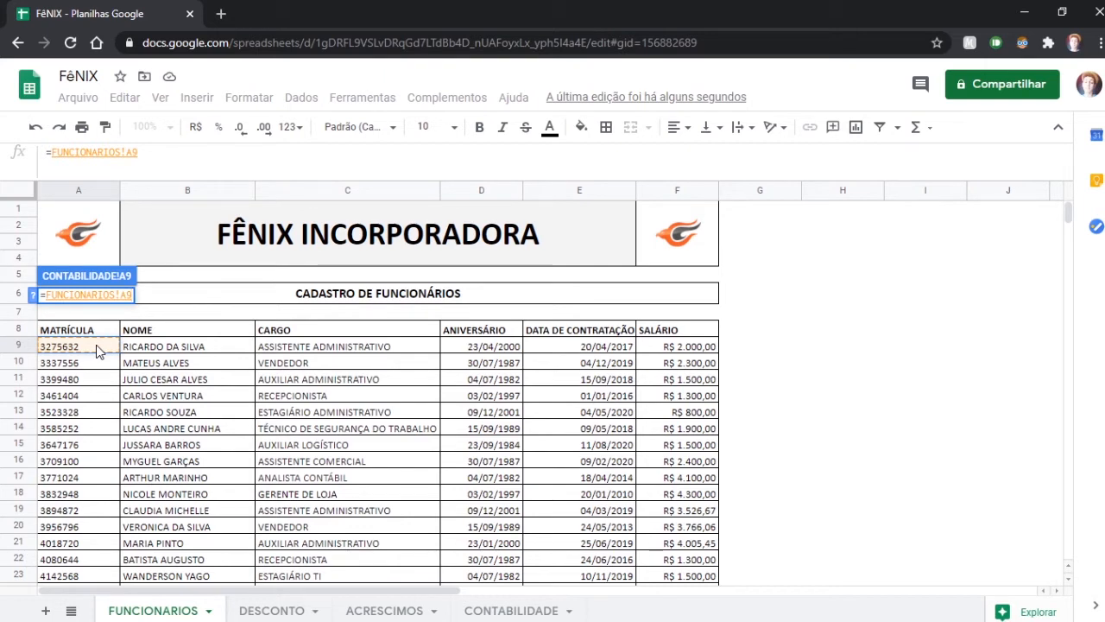
{"action": "key", "text": "Return"}
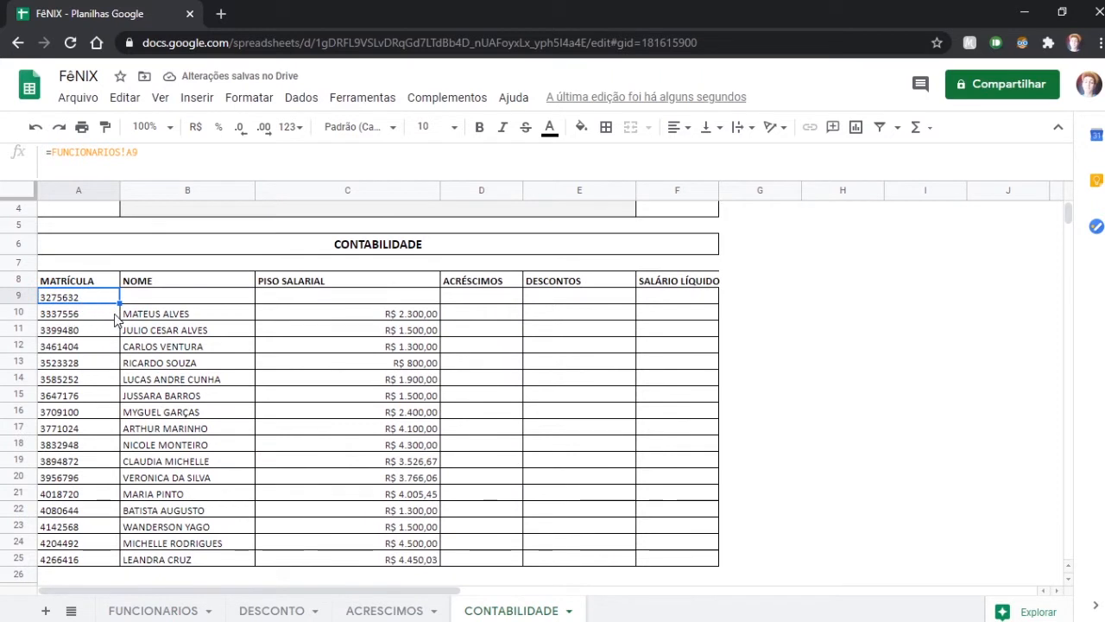
Link the NOME cell B9 of CONTABILIDADE to the DESCONTO sheet with the formula =DESCONTO!B9
{"action": "left_click", "coordinate": [177, 297]}
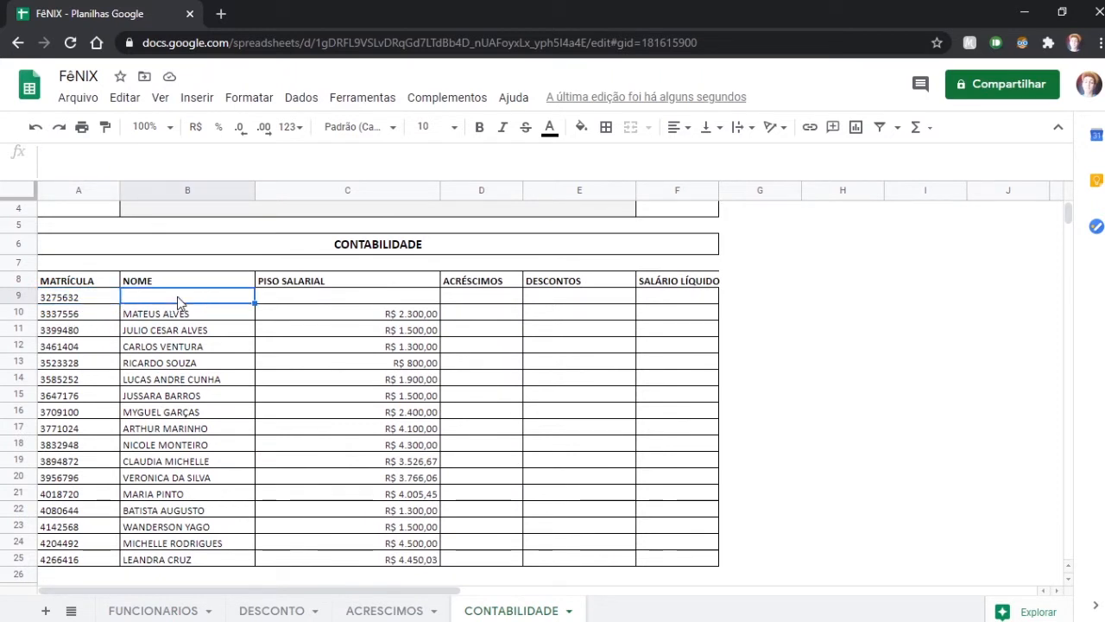
{"action": "type", "text": "="}
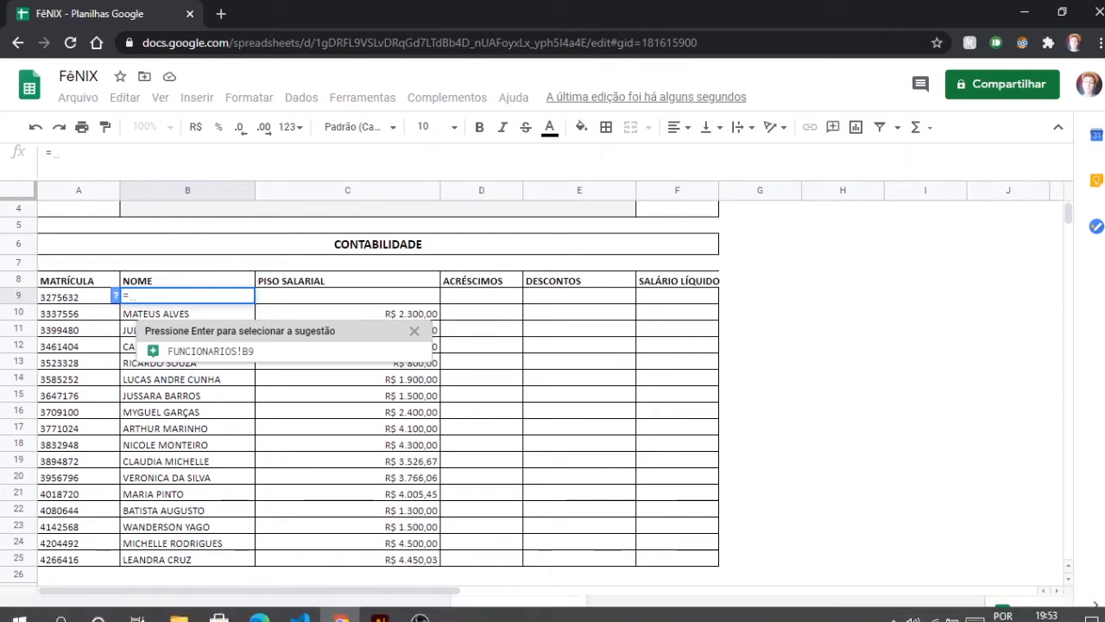
{"action": "left_click", "coordinate": [269, 610]}
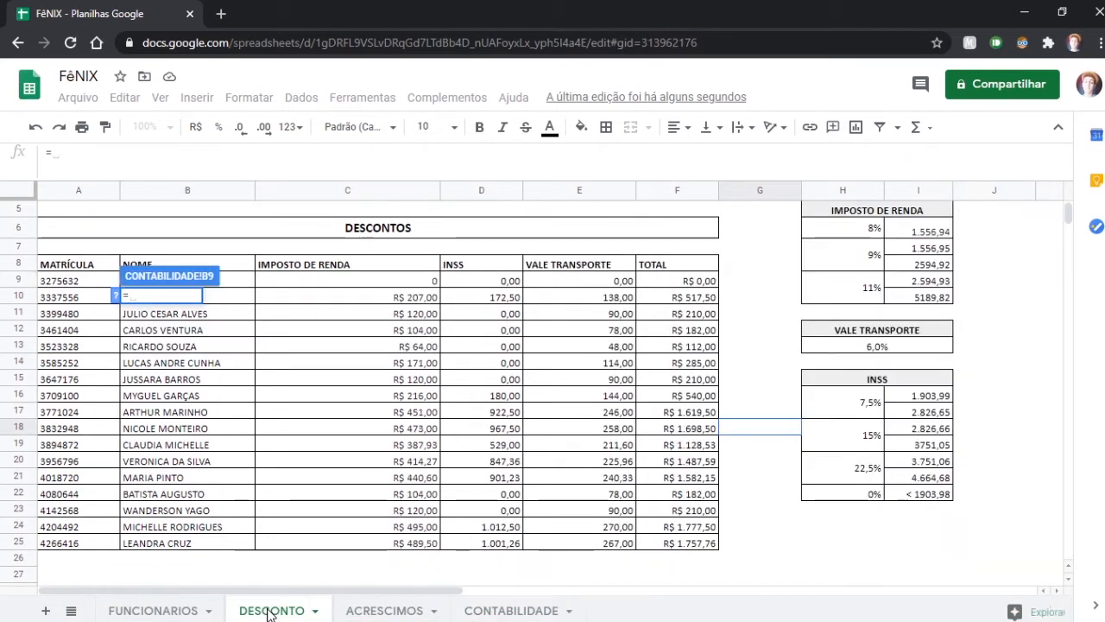
{"action": "scroll", "coordinate": [199, 389], "scroll_direction": "down", "scroll_amount": 1}
{"action": "left_click", "coordinate": [170, 245]}
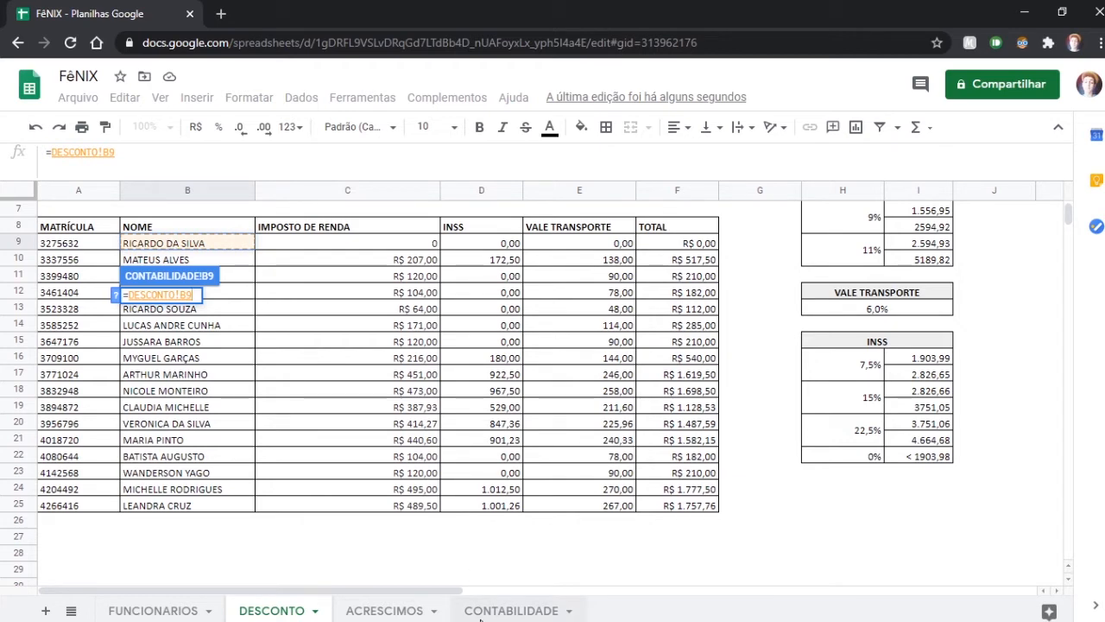
{"action": "key", "text": "Return"}
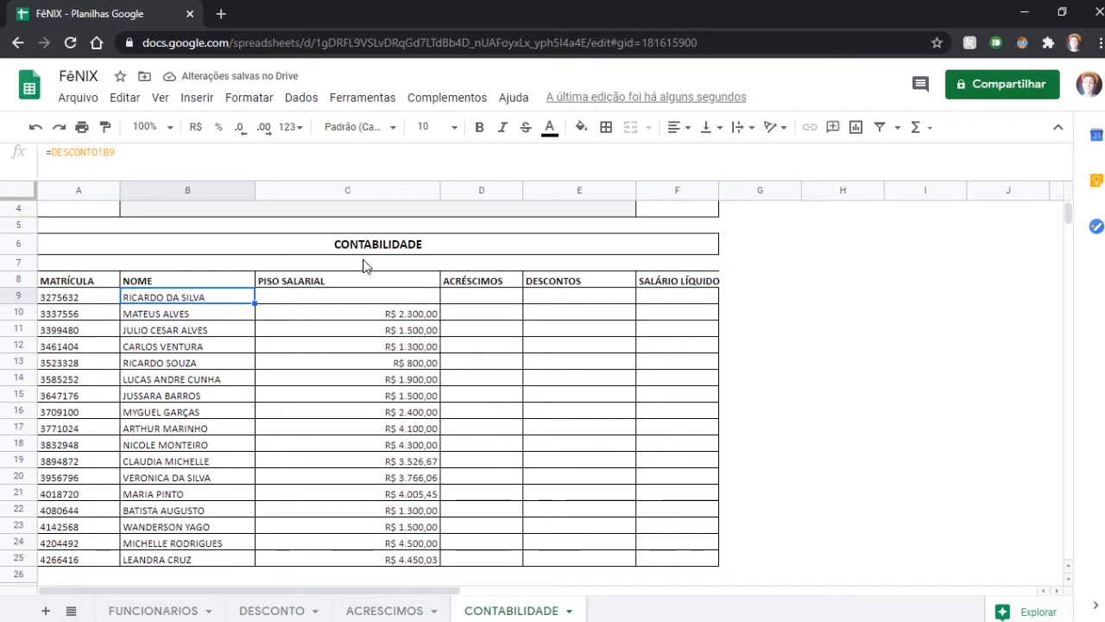
Enter the formula =FUNCIONARIOS!C9 in the PISO SALARIAL cell C9 of CONTABILIDADE
{"action": "left_click", "coordinate": [346, 300]}
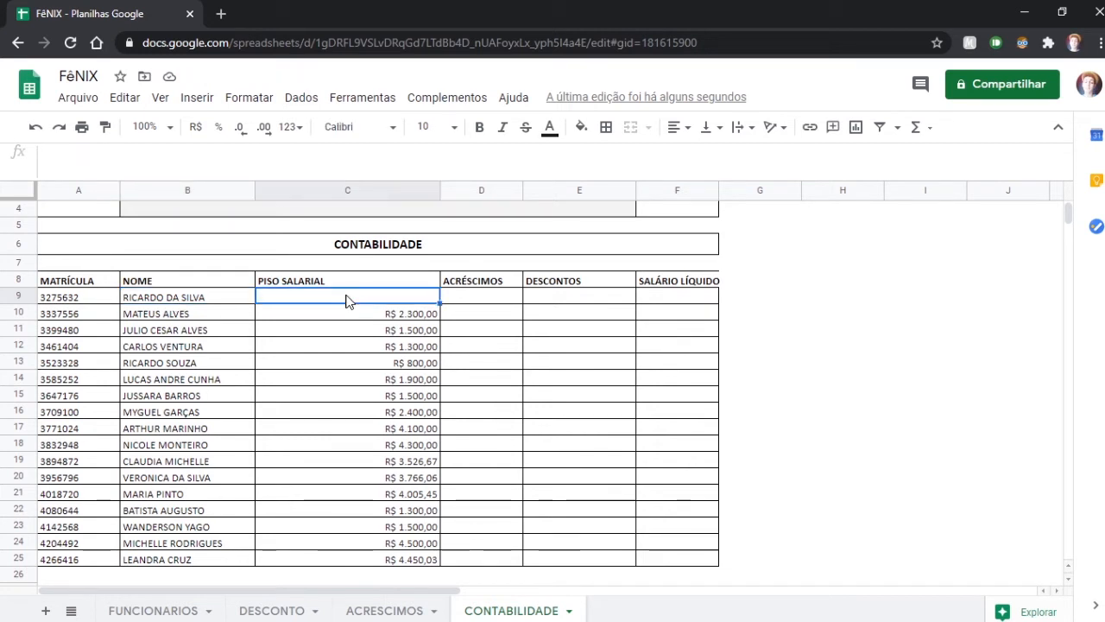
{"action": "type", "text": "="}
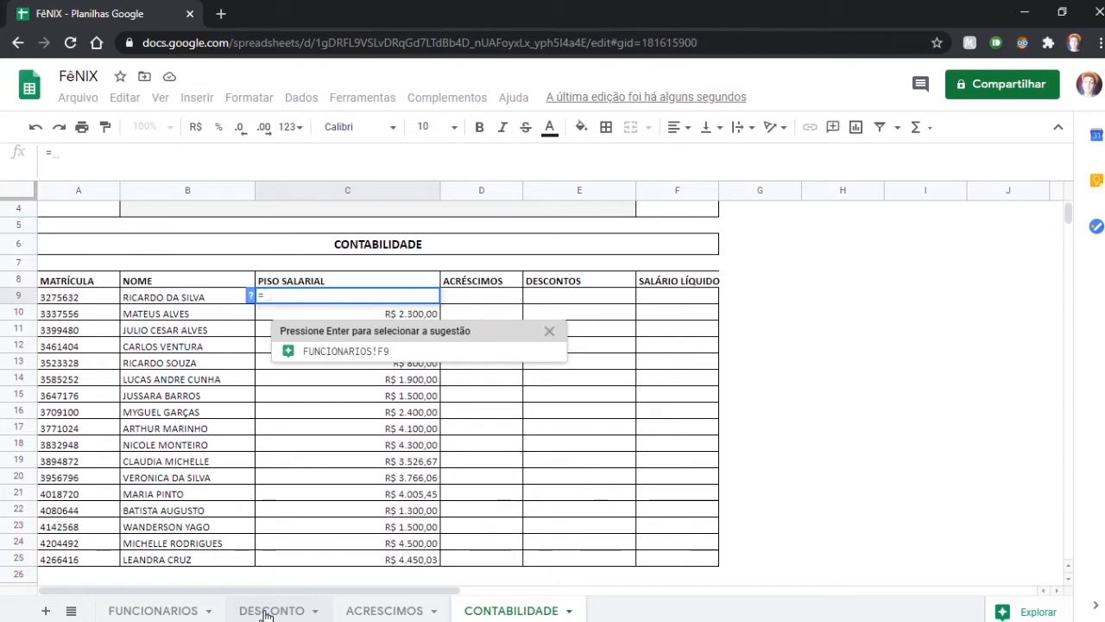
{"action": "type", "text": "FUNCI"}
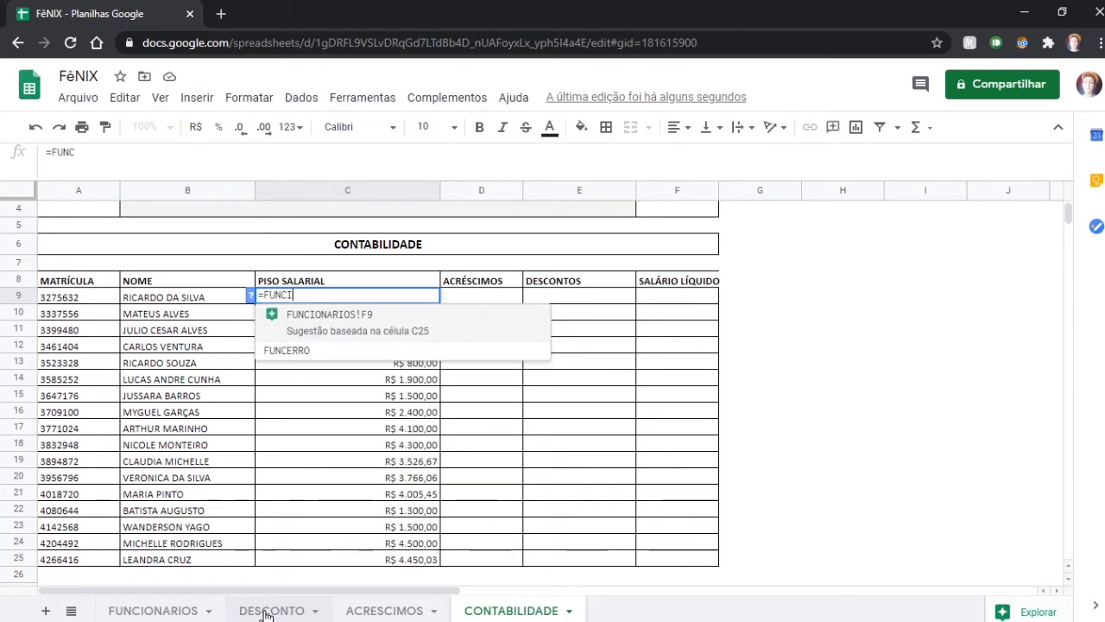
{"action": "type", "text": "ONARIOS!"}
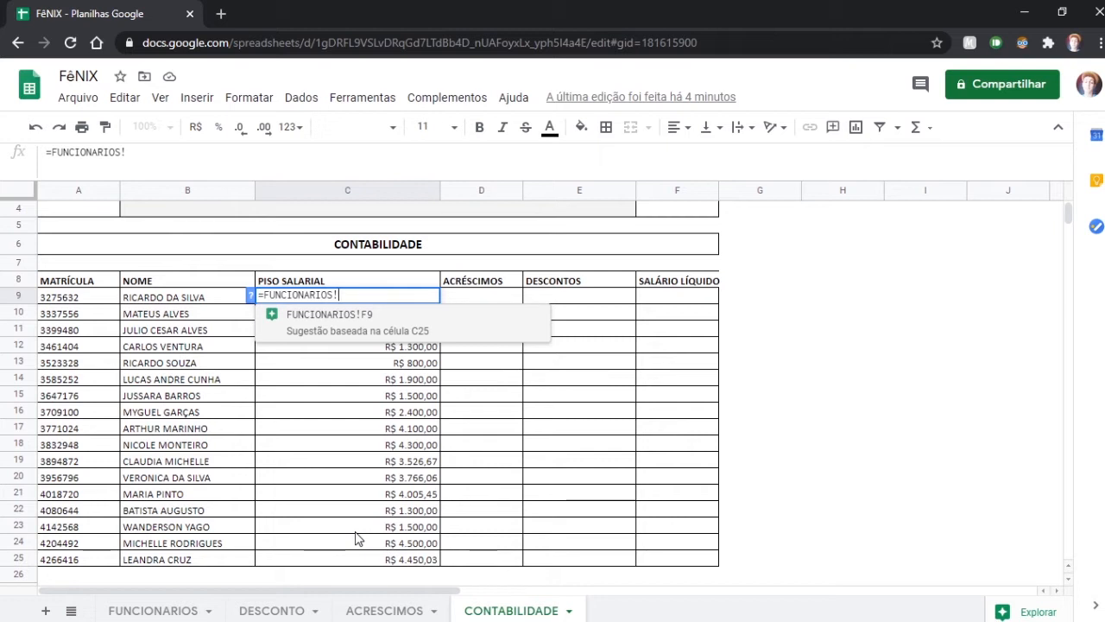
{"action": "type", "text": "C9"}
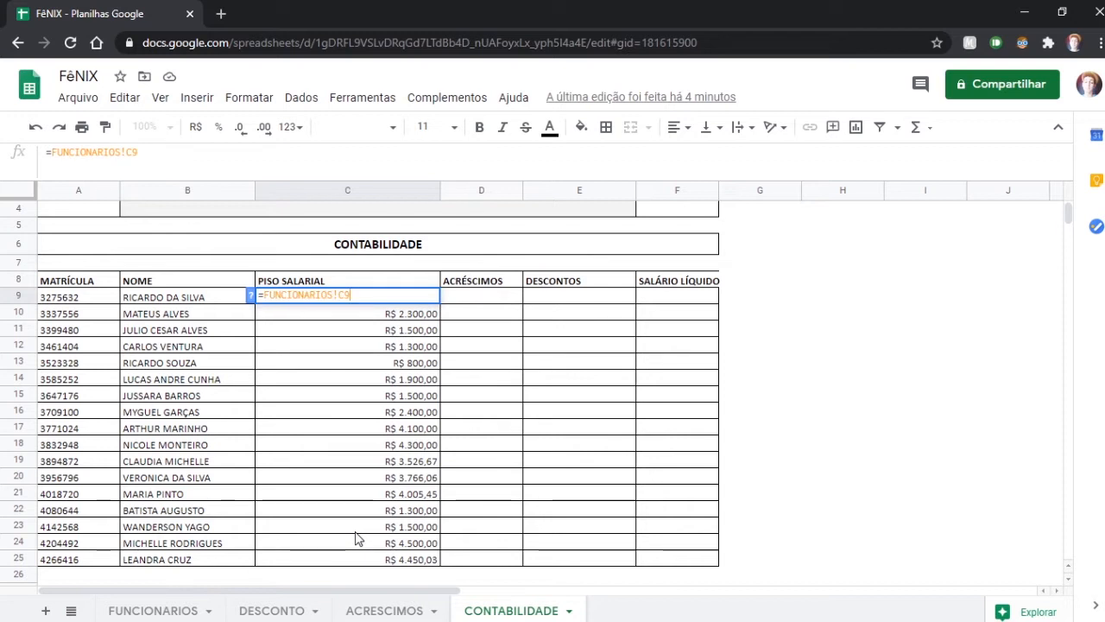
{"action": "key", "text": "Return"}
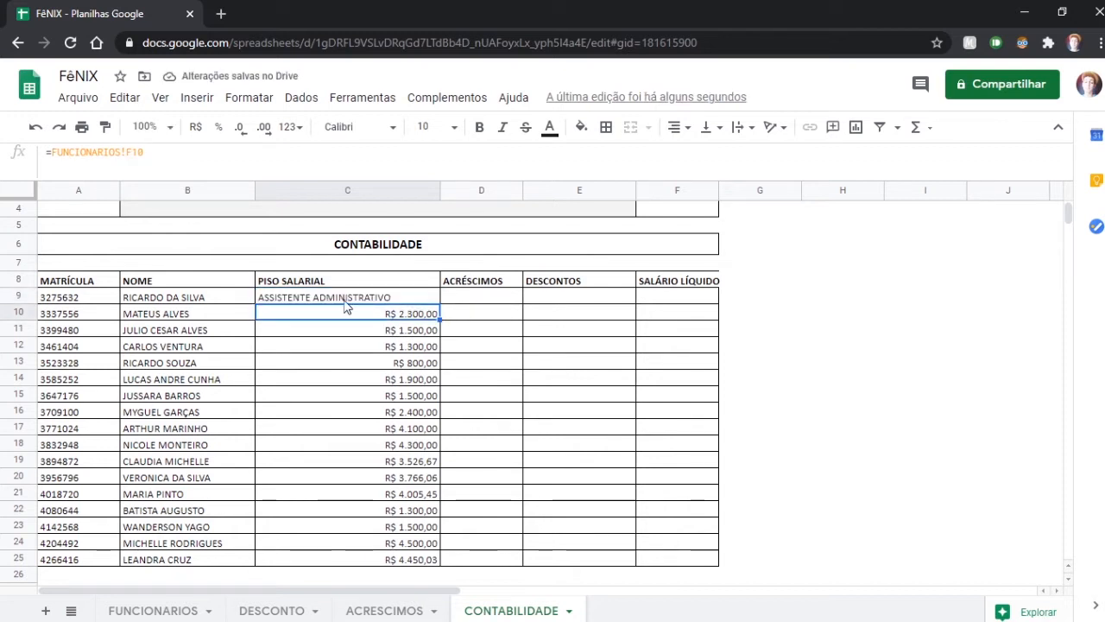
Check which FUNCIONARIOS column holds the salary and change the formula in cell C9 of CONTABILIDADE to =FUNCIONARIOS!F9
{"action": "left_click", "coordinate": [177, 608]}
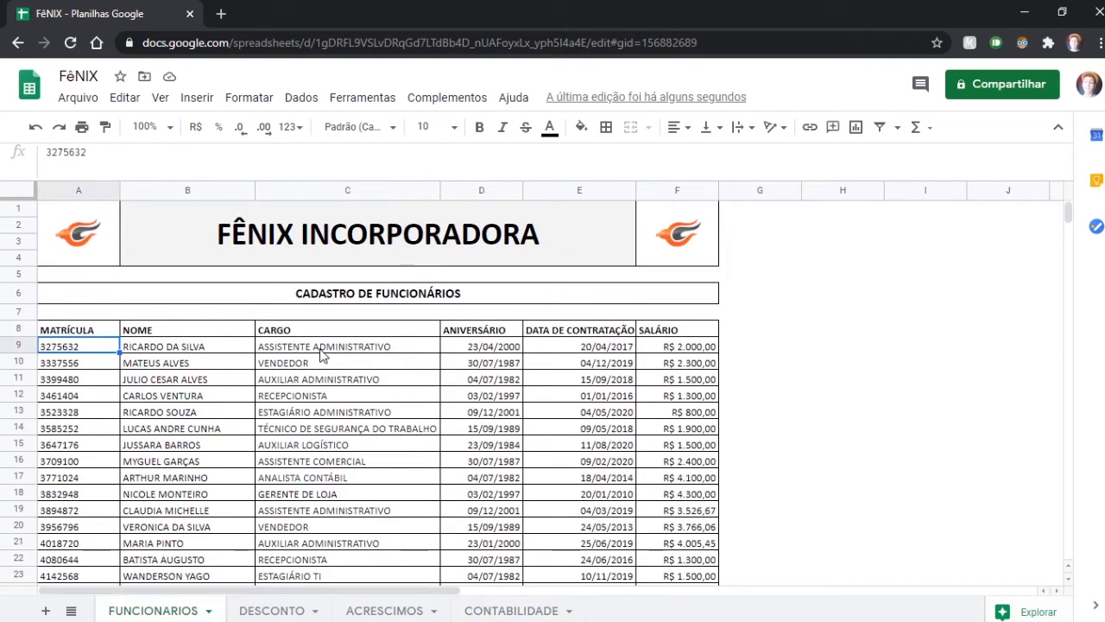
{"action": "left_click", "coordinate": [321, 350]}
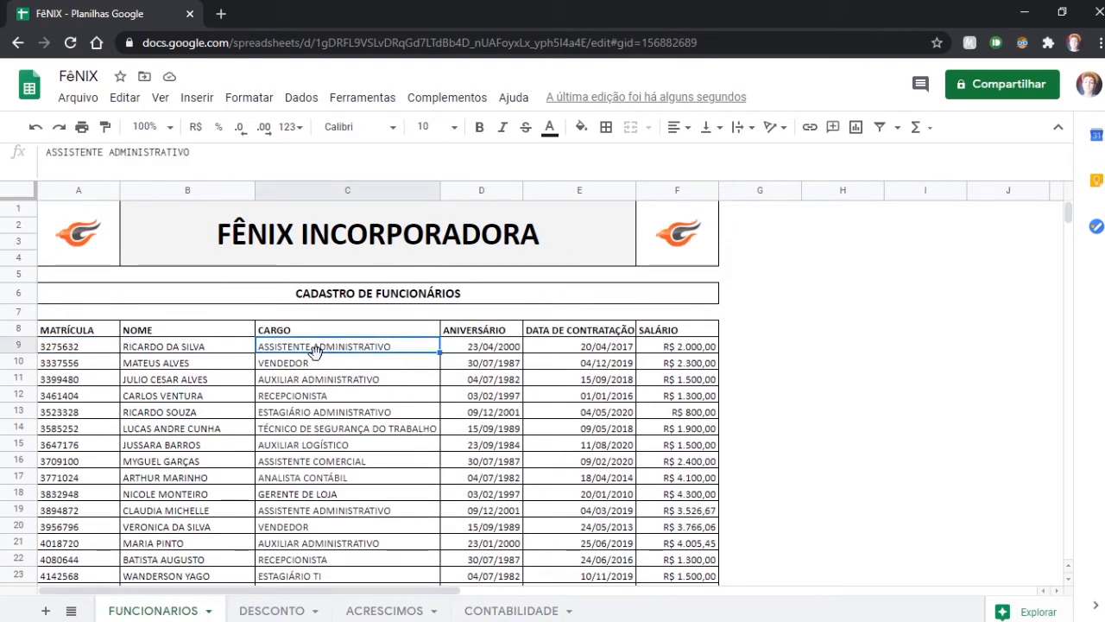
{"action": "left_click", "coordinate": [676, 348]}
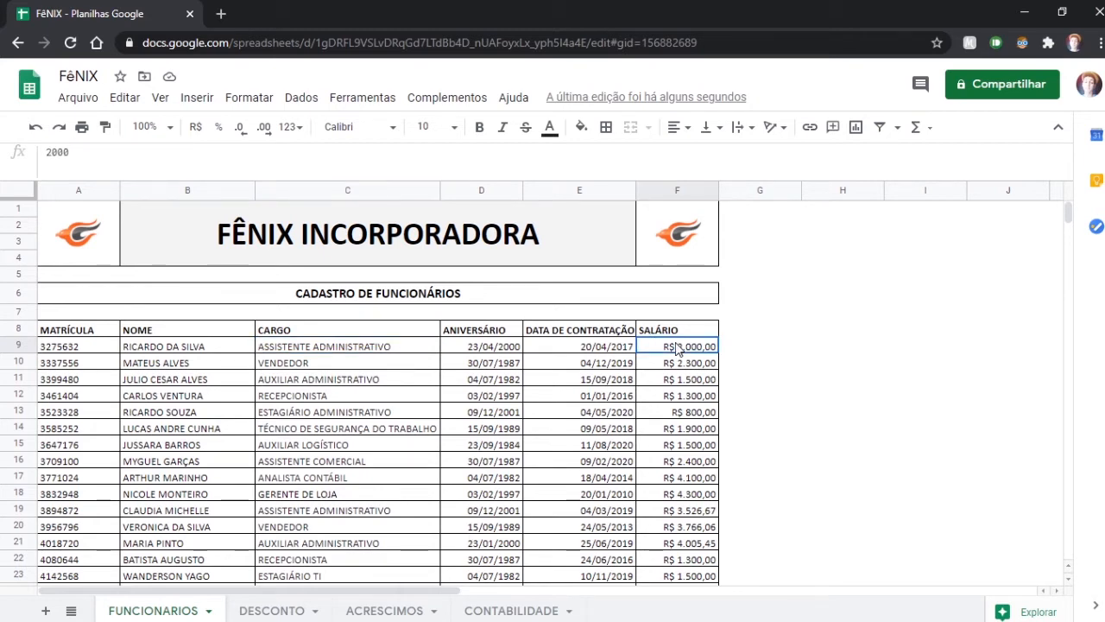
{"action": "left_click", "coordinate": [281, 610]}
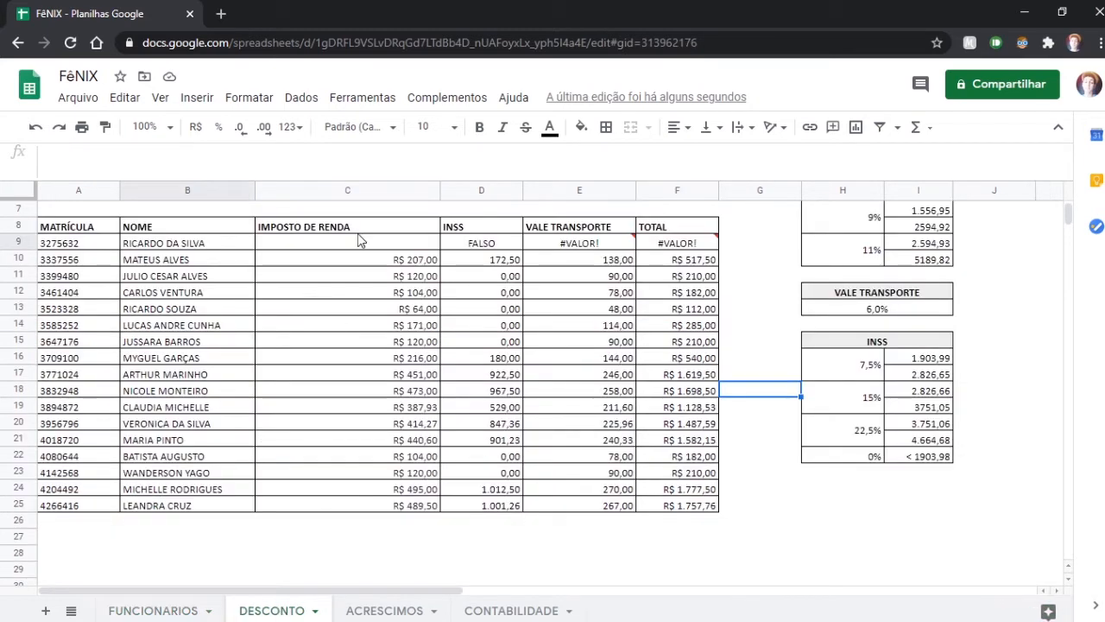
{"action": "scroll", "coordinate": [350, 266], "scroll_direction": "up", "scroll_amount": 1}
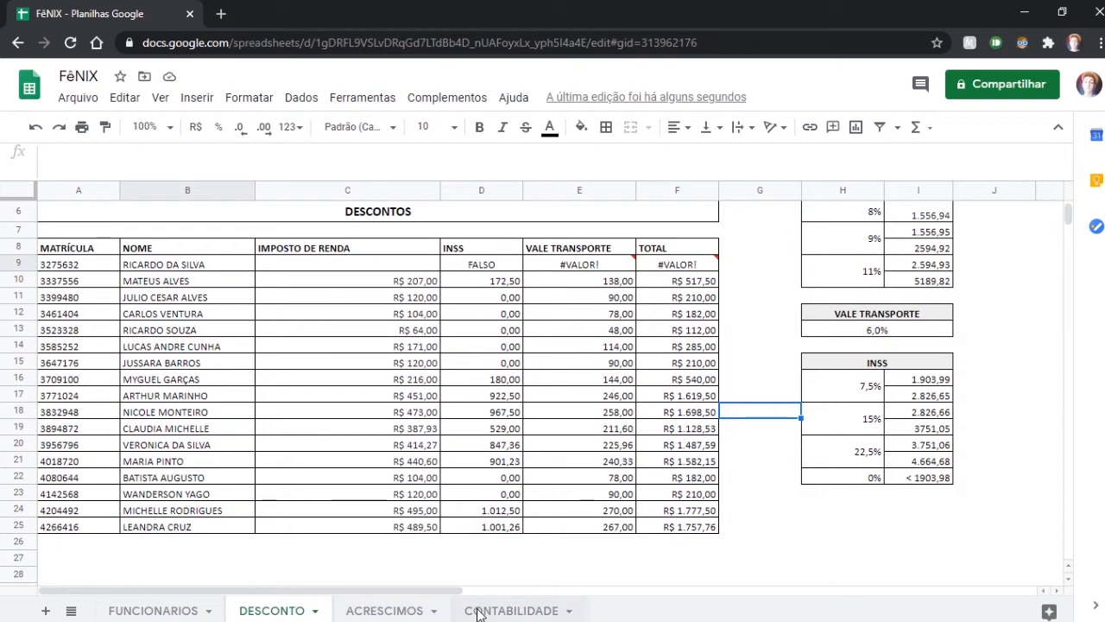
{"action": "left_click", "coordinate": [506, 611]}
{"action": "left_click", "coordinate": [132, 152]}
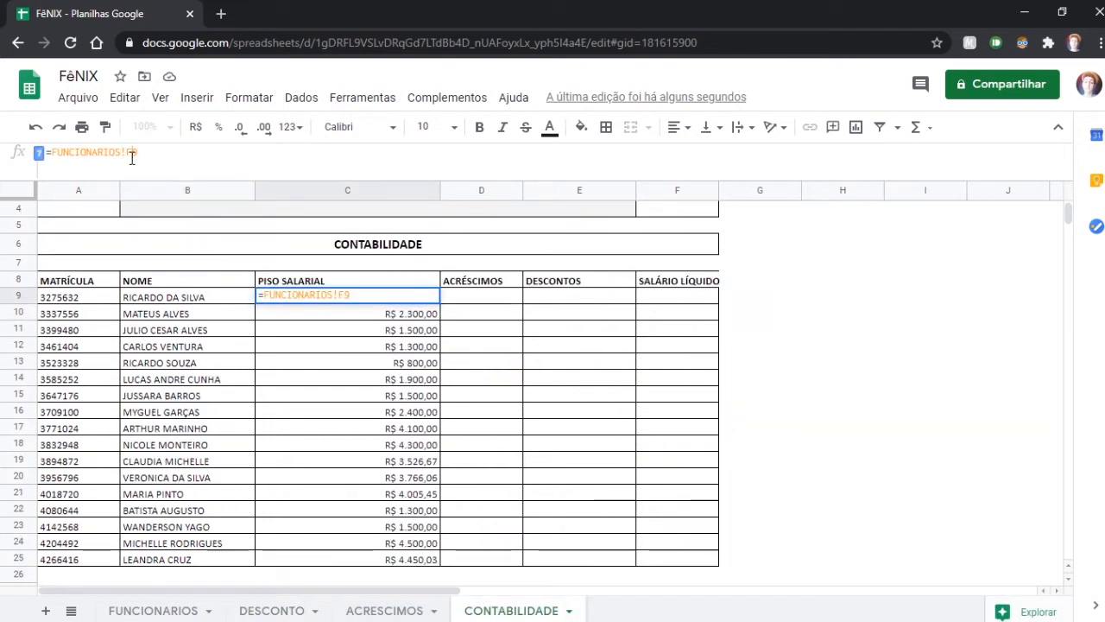
{"action": "key", "text": "Return"}
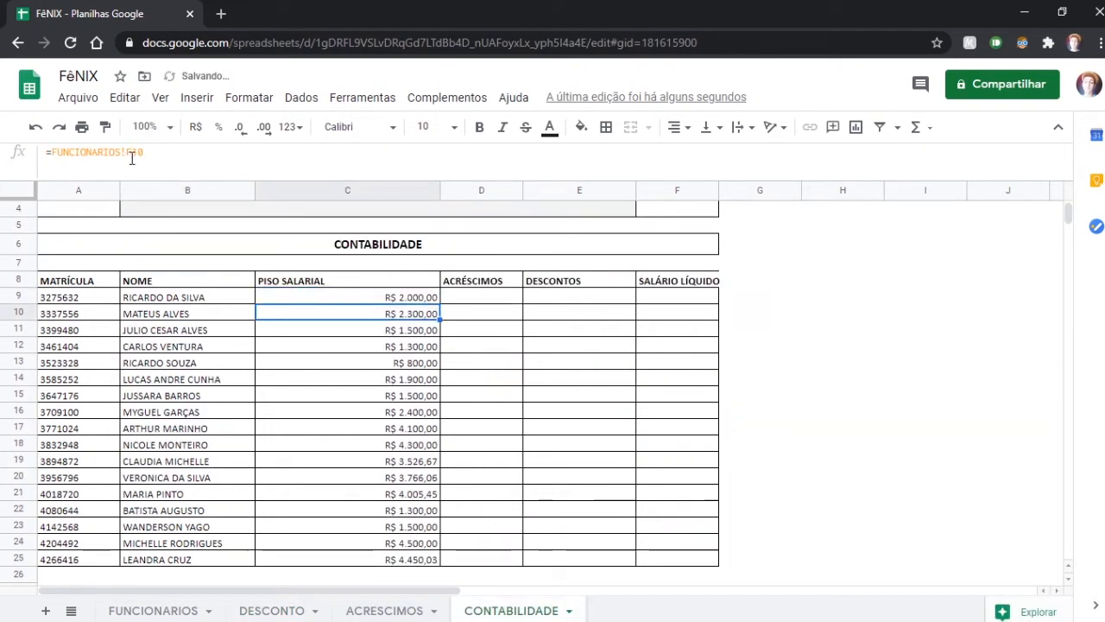
{"action": "left_click", "coordinate": [360, 283]}
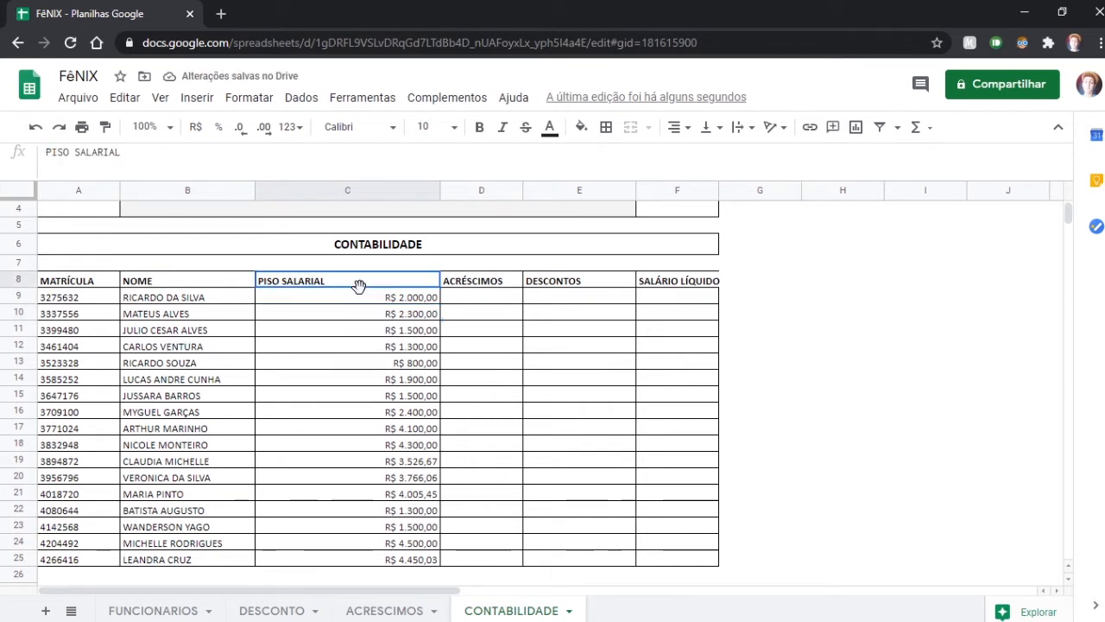
{"action": "left_click", "coordinate": [366, 301]}
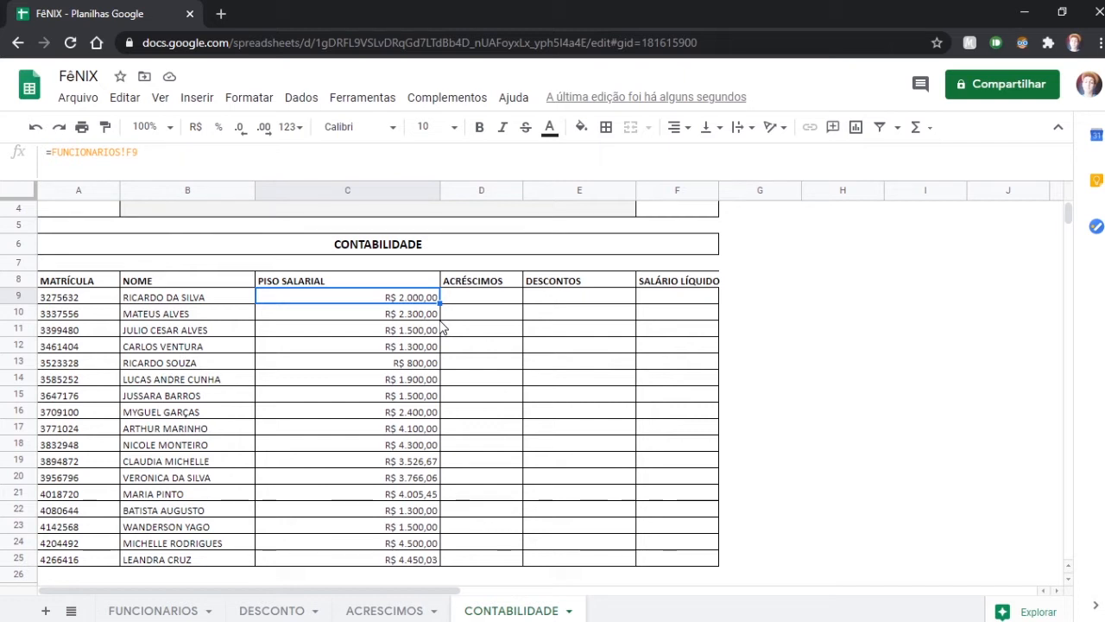
Link the ACRÉSCIMOS cell D9 of CONTABILIDADE with the formula =ACRESCIMOS!F9 and fill it down to row 25
{"action": "left_click", "coordinate": [464, 301]}
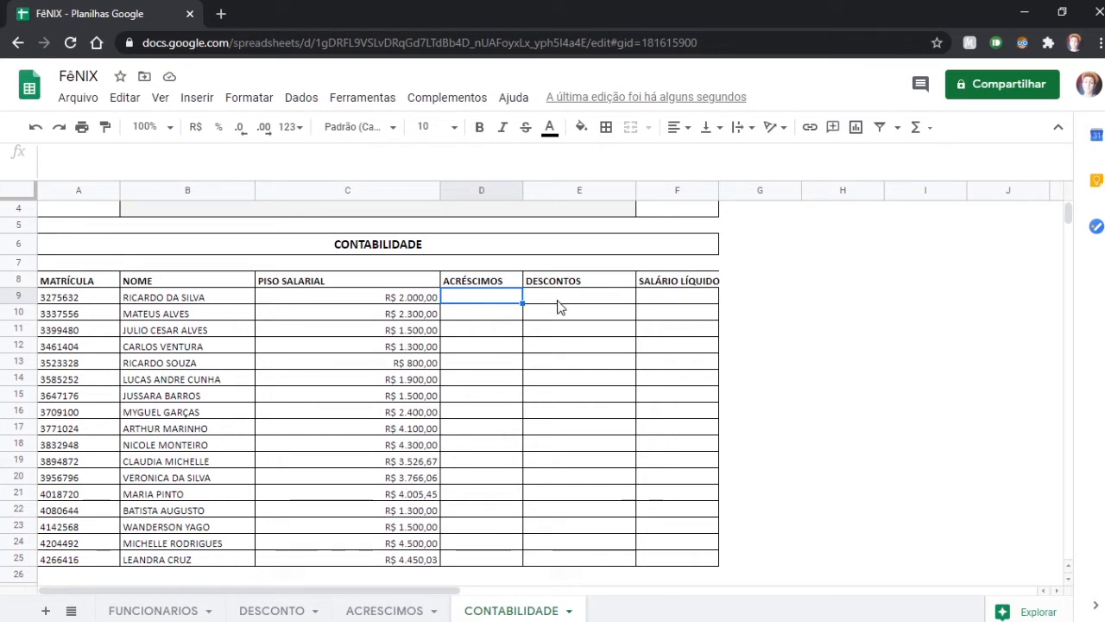
{"action": "type", "text": "="}
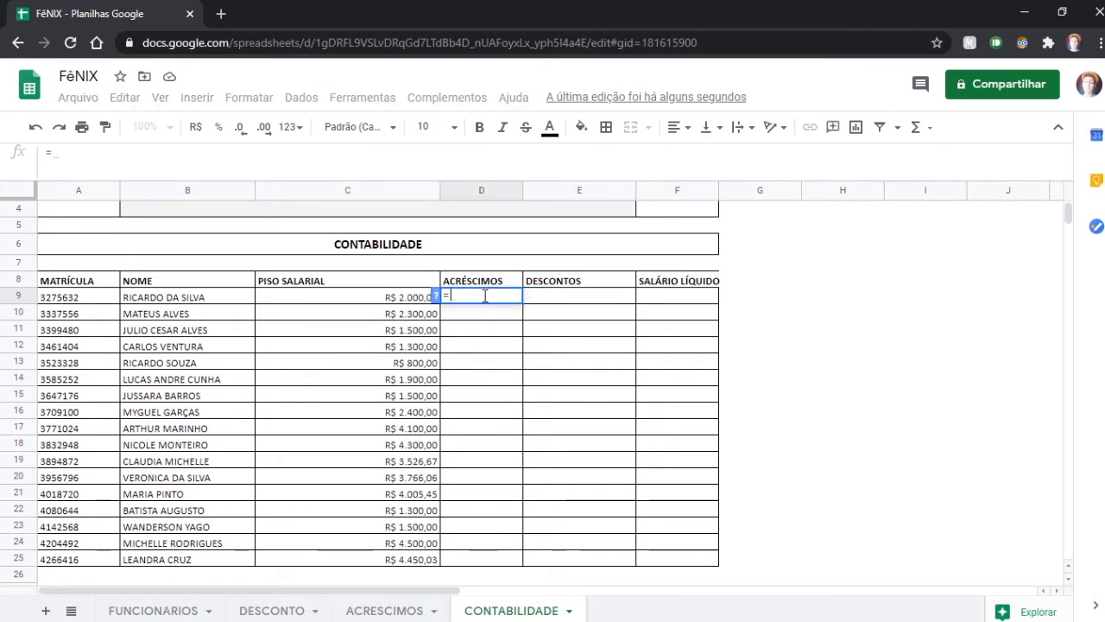
{"action": "left_click", "coordinate": [404, 607]}
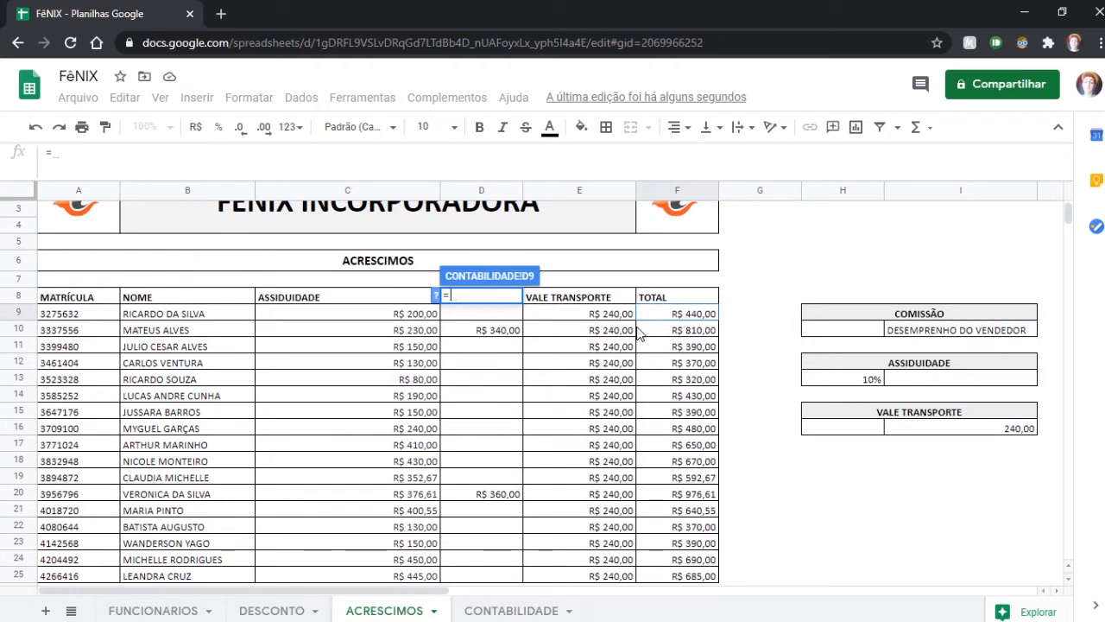
{"action": "left_click", "coordinate": [677, 318]}
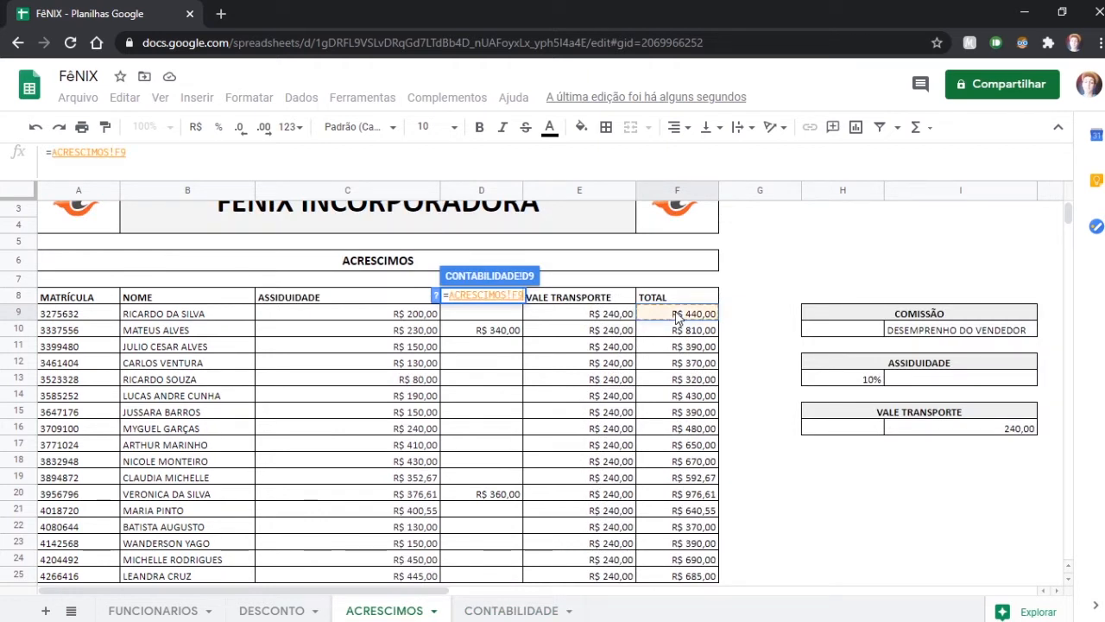
{"action": "key", "text": "Return"}
{"action": "double_click", "coordinate": [522, 302]}
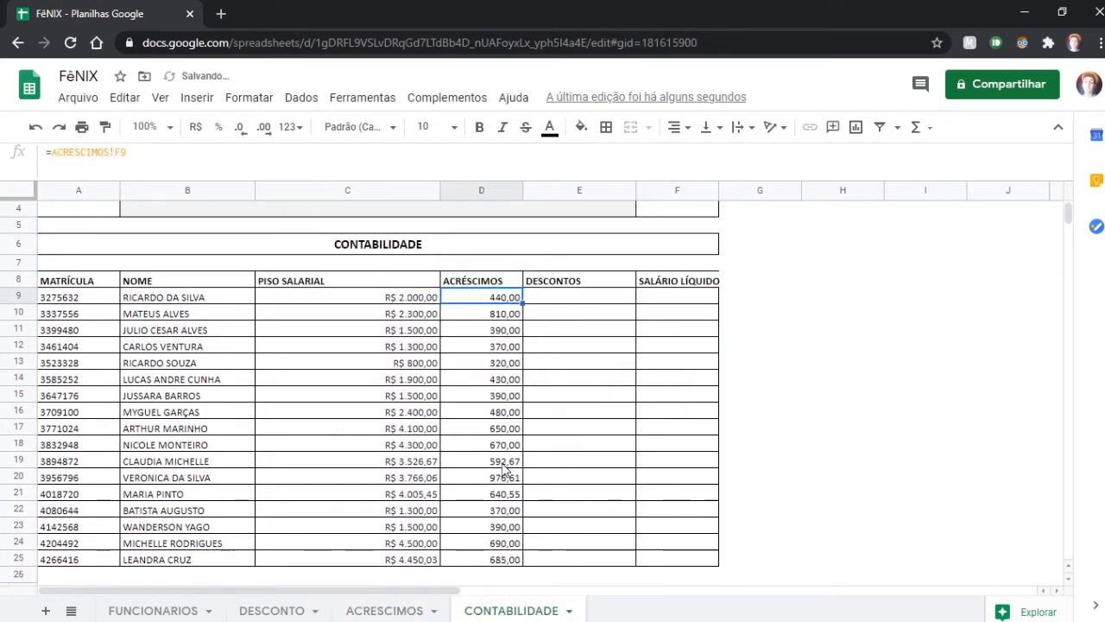
Link the DESCONTOS cell E9 of CONTABILIDADE with the formula =DESCONTO!F9 and fill it down to row 25
{"action": "left_click", "coordinate": [575, 308]}
{"action": "type", "text": "="}
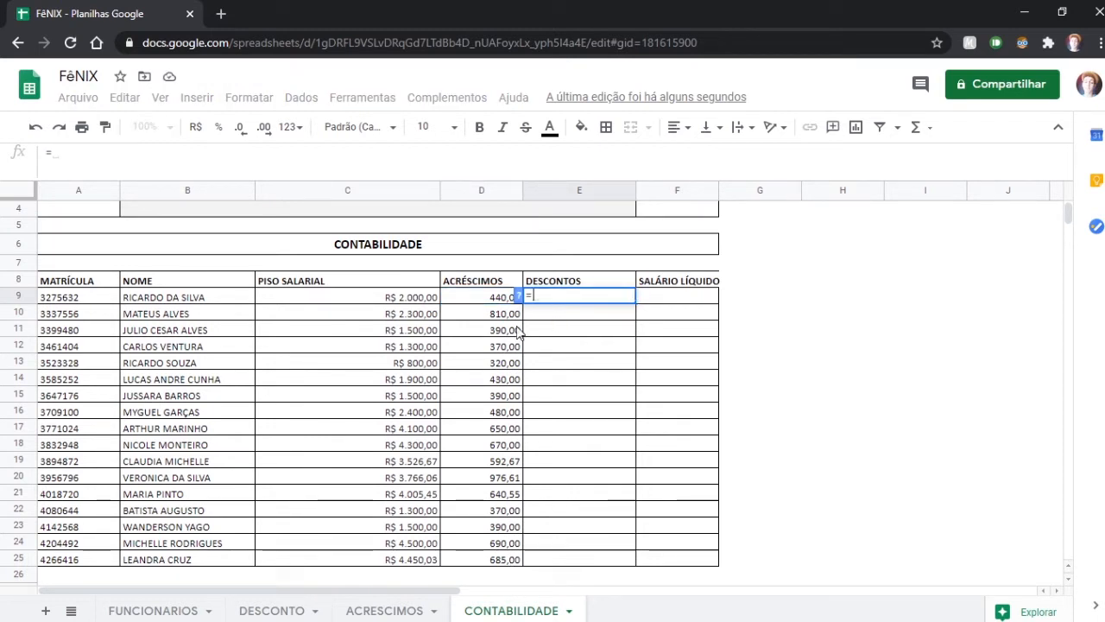
{"action": "left_click", "coordinate": [272, 610]}
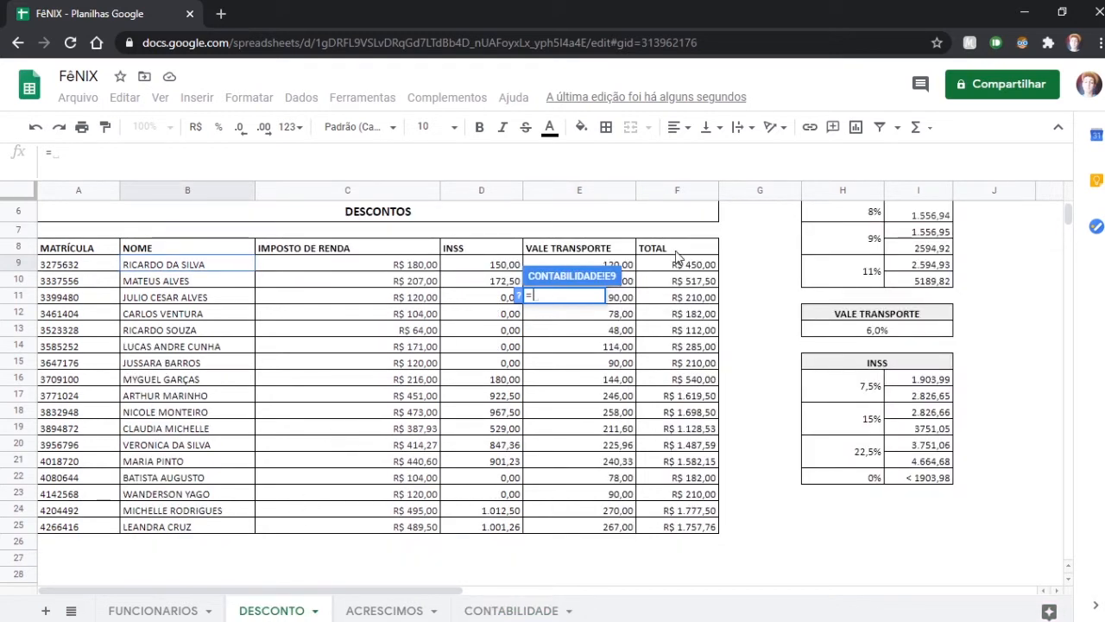
{"action": "left_click", "coordinate": [708, 268]}
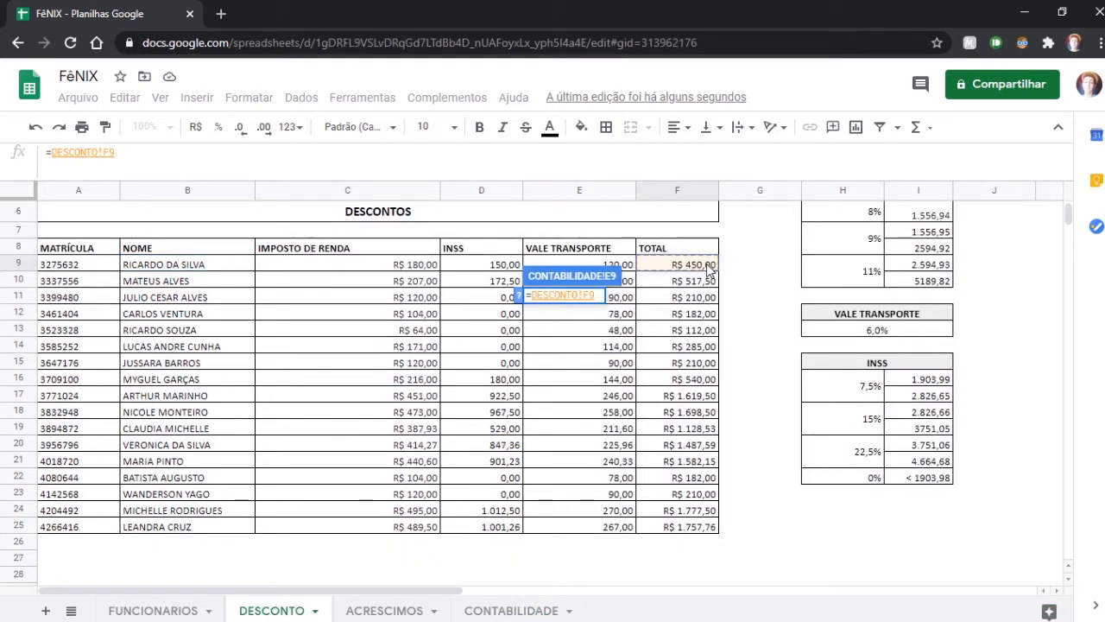
{"action": "key", "text": "Return"}
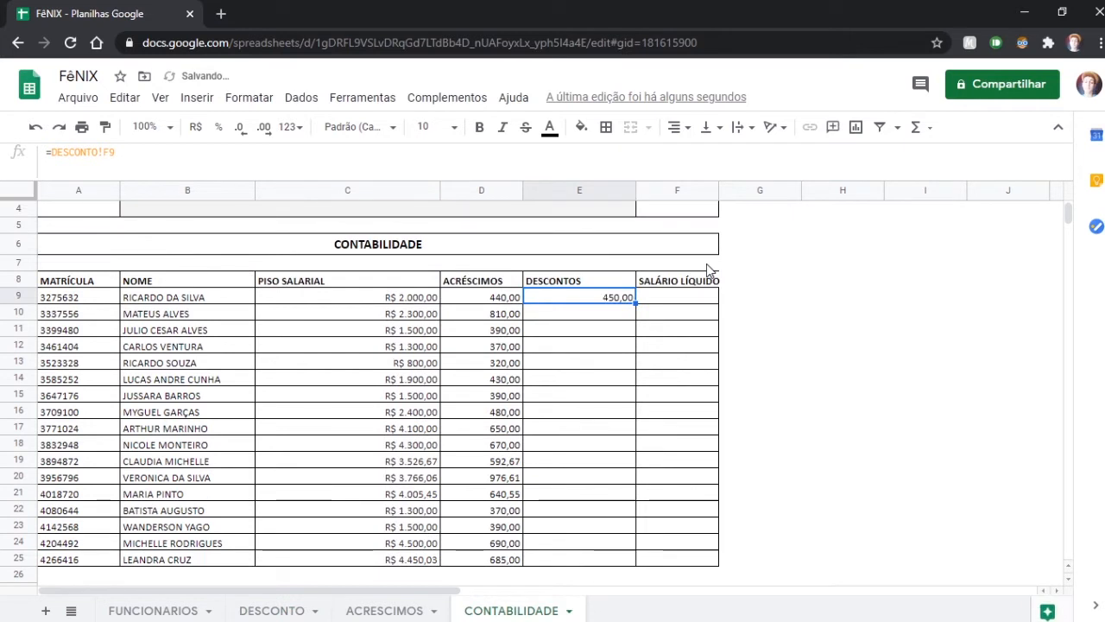
{"action": "double_click", "coordinate": [634, 300]}
Calculate the SALÁRIO LÍQUIDO in cell F9 of CONTABILIDADE with the formula =C9+D9-E9 and fill it down the column
{"action": "left_click", "coordinate": [680, 299]}
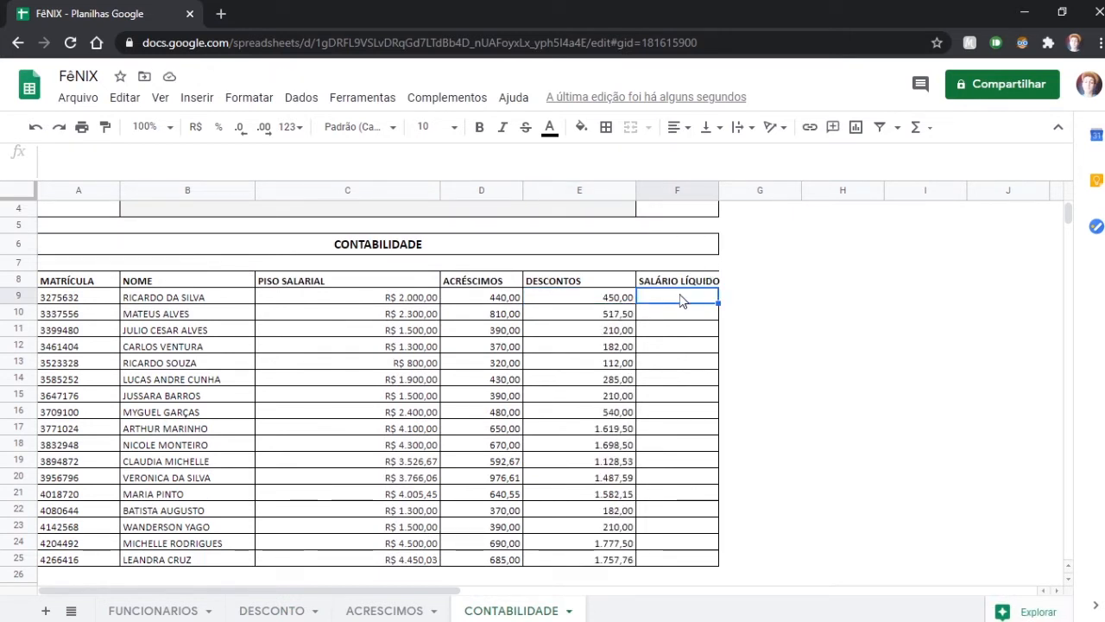
{"action": "type", "text": "="}
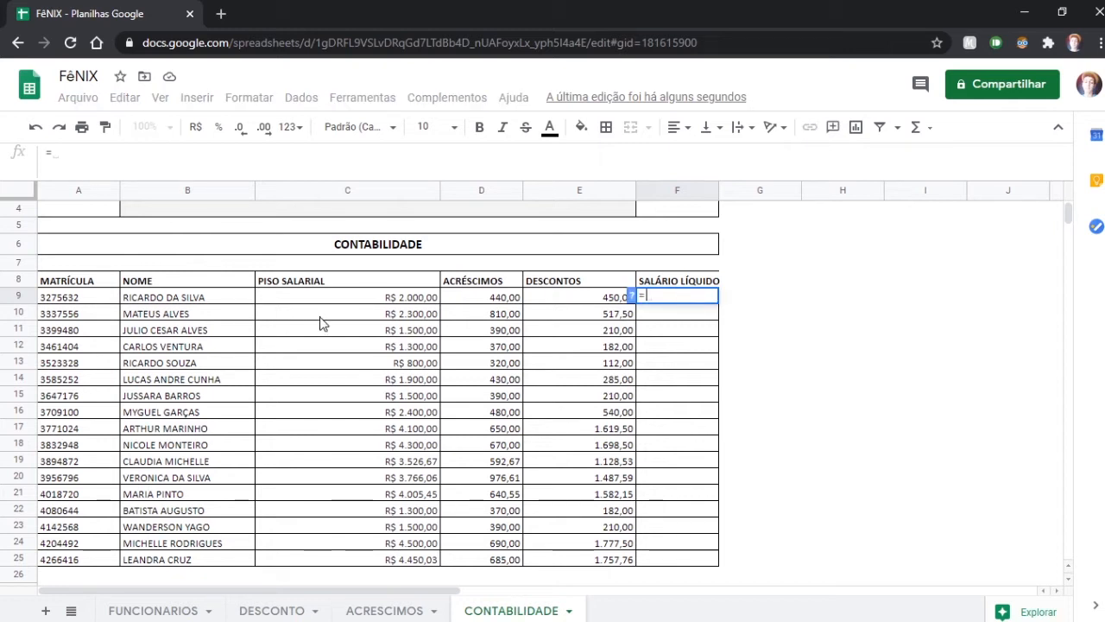
{"action": "left_click", "coordinate": [337, 304]}
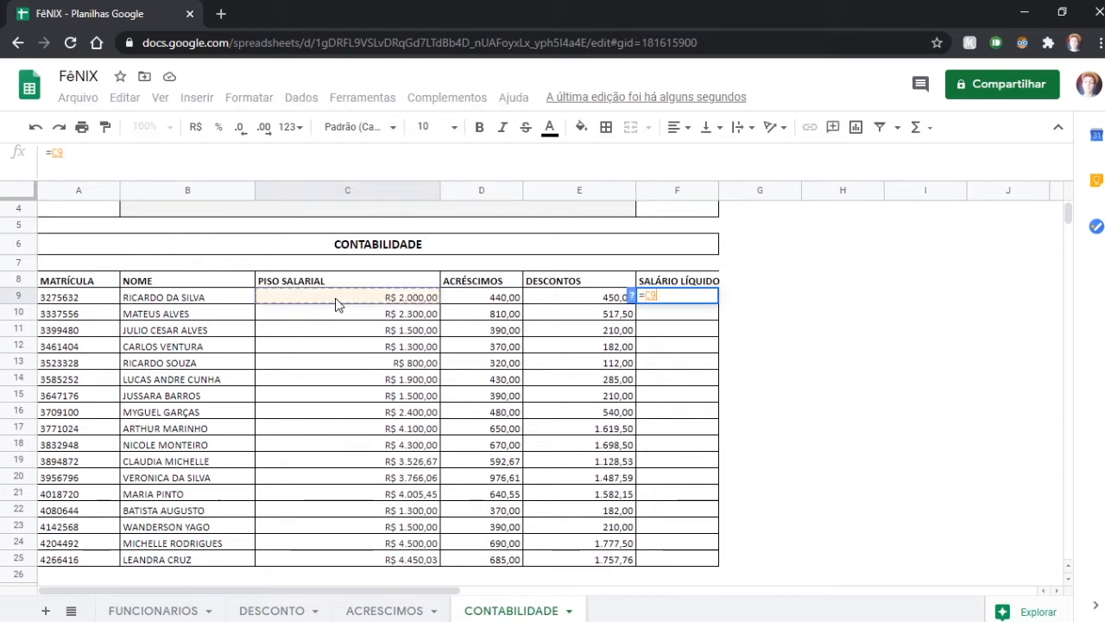
{"action": "type", "text": "+"}
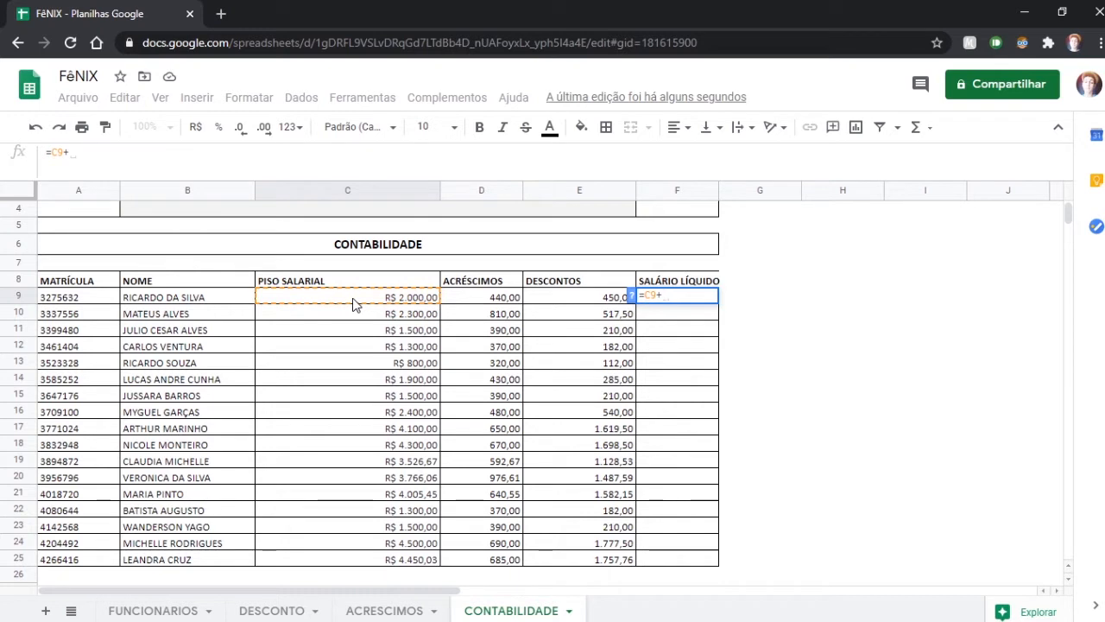
{"action": "left_click", "coordinate": [497, 304]}
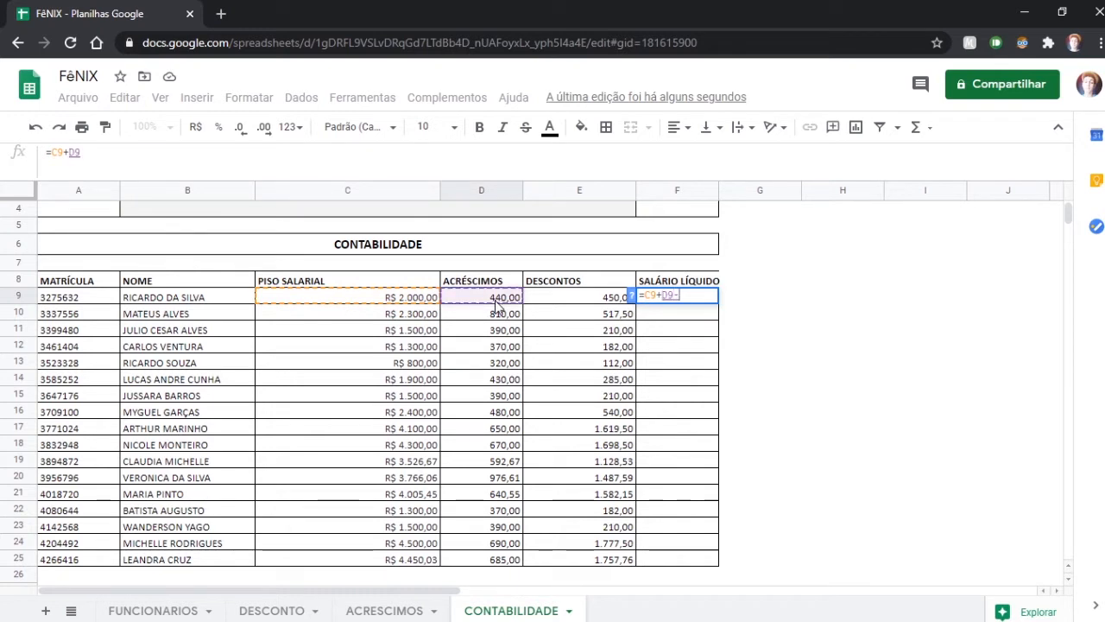
{"action": "type", "text": "-"}
{"action": "left_click", "coordinate": [557, 298]}
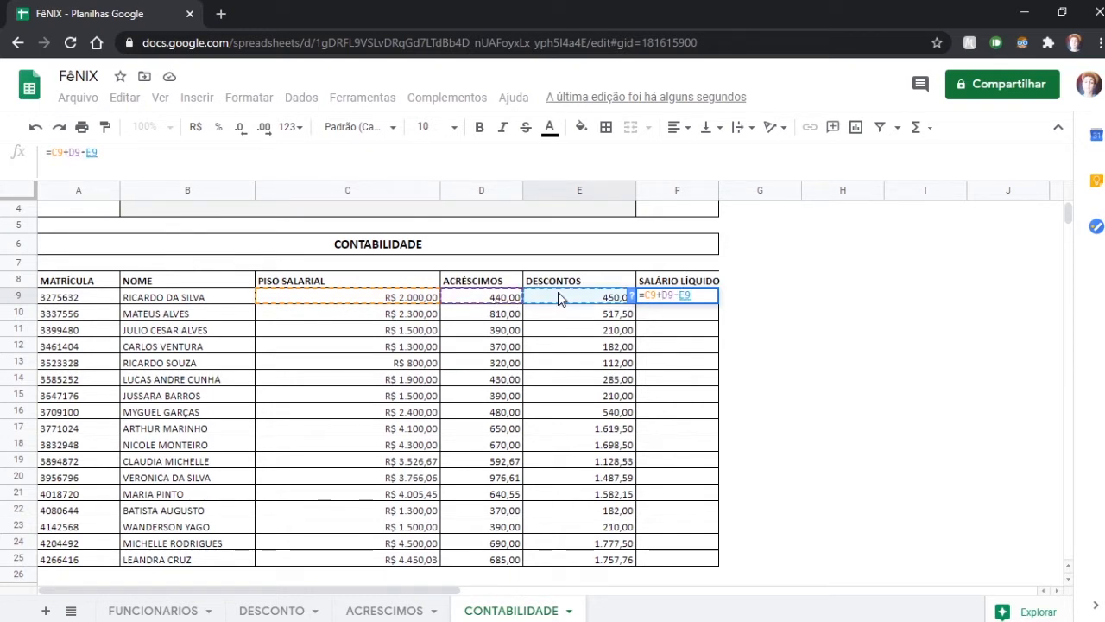
{"action": "key", "text": "Return"}
{"action": "left_click", "coordinate": [711, 298]}
{"action": "double_click", "coordinate": [719, 303]}
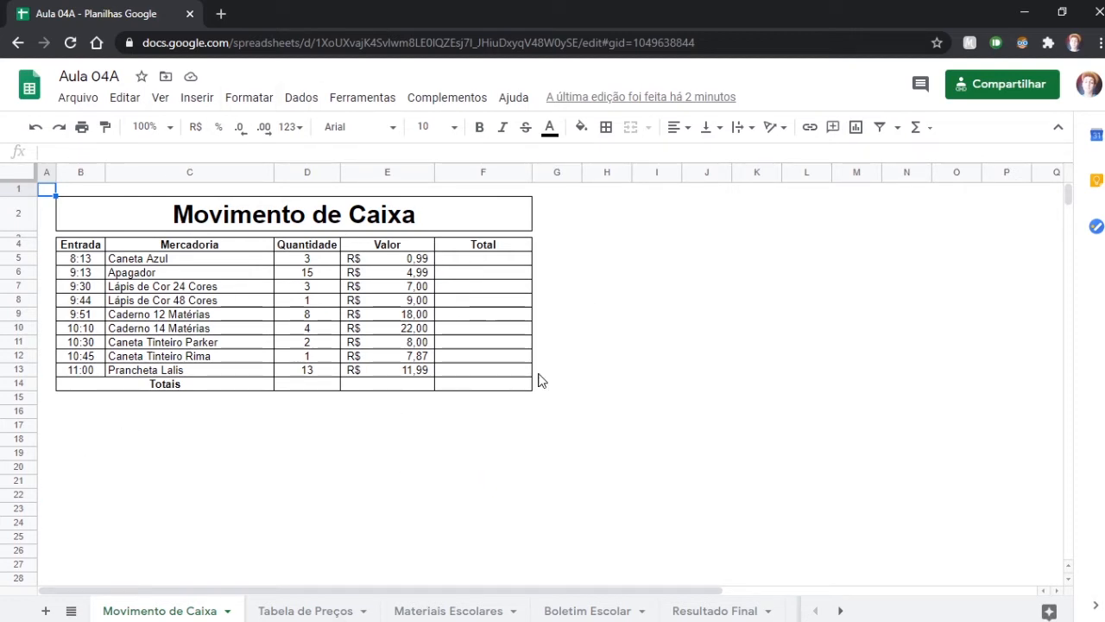
In the Movimento de Caixa sheet of Aula 04A, enter =MULT(D5:E5) in the Total cell F5 and fill it down to F13
{"action": "left_click", "coordinate": [321, 260]}
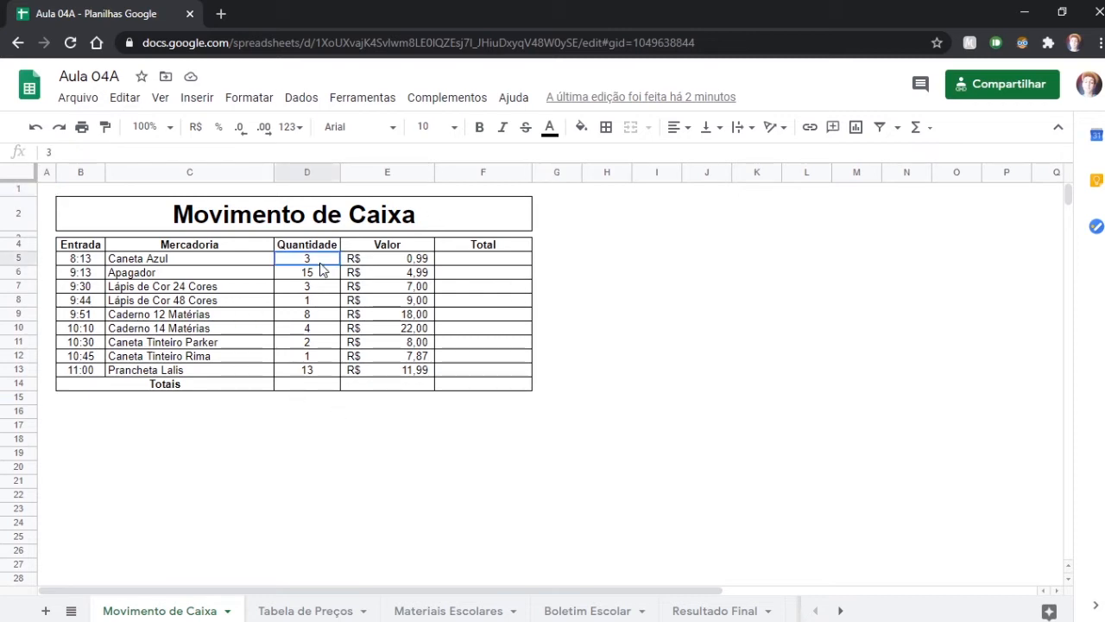
{"action": "left_click", "coordinate": [414, 274]}
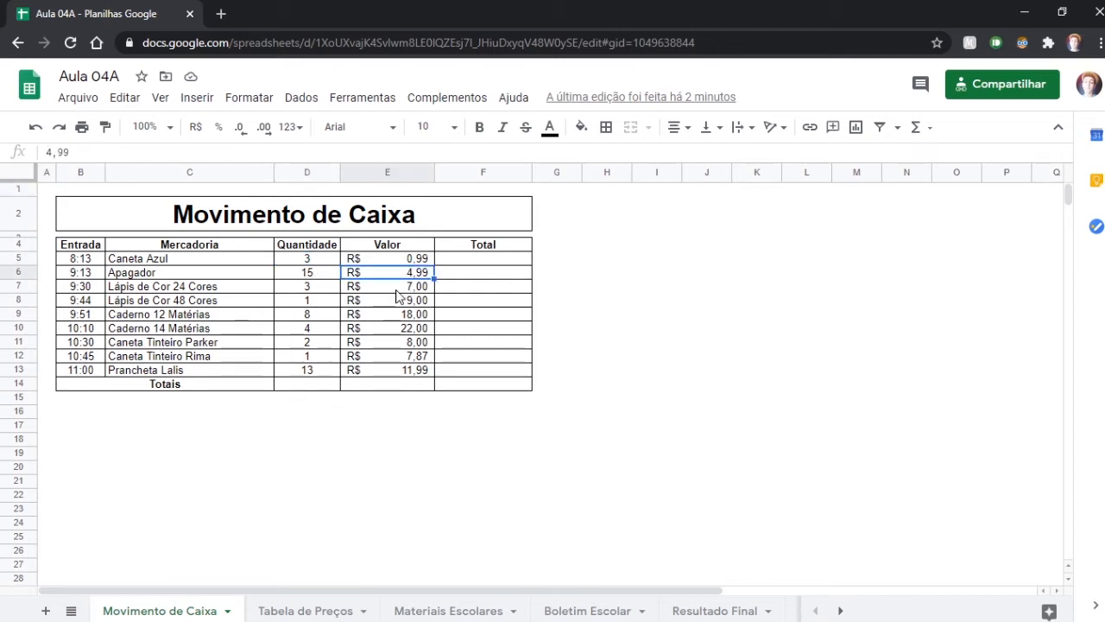
{"action": "left_click", "coordinate": [495, 262]}
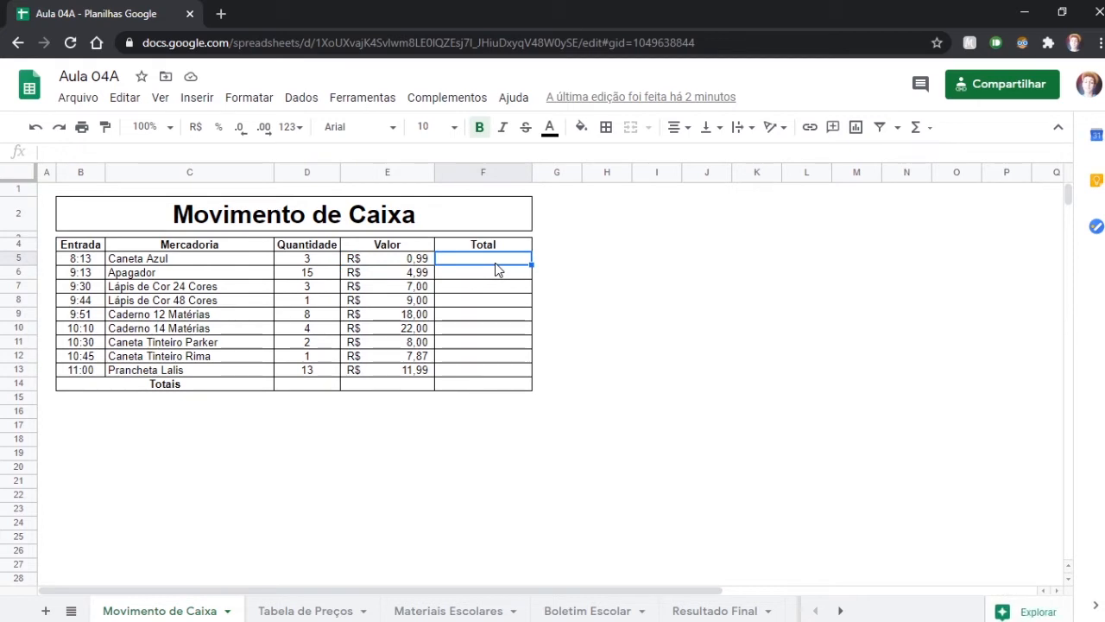
{"action": "type", "text": "="}
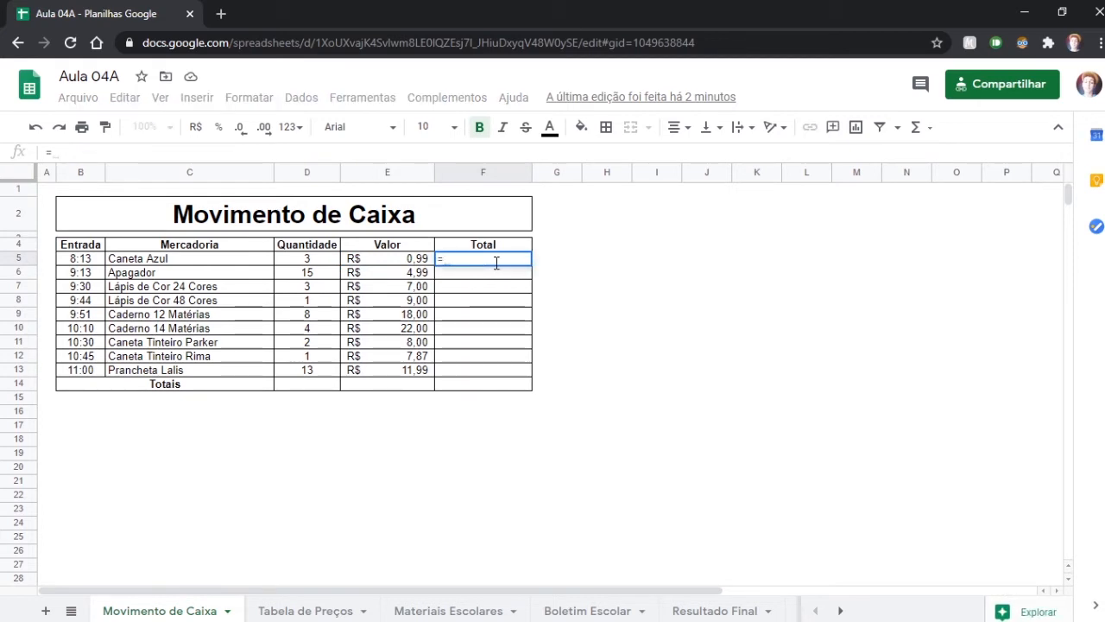
{"action": "type", "text": "MULT("}
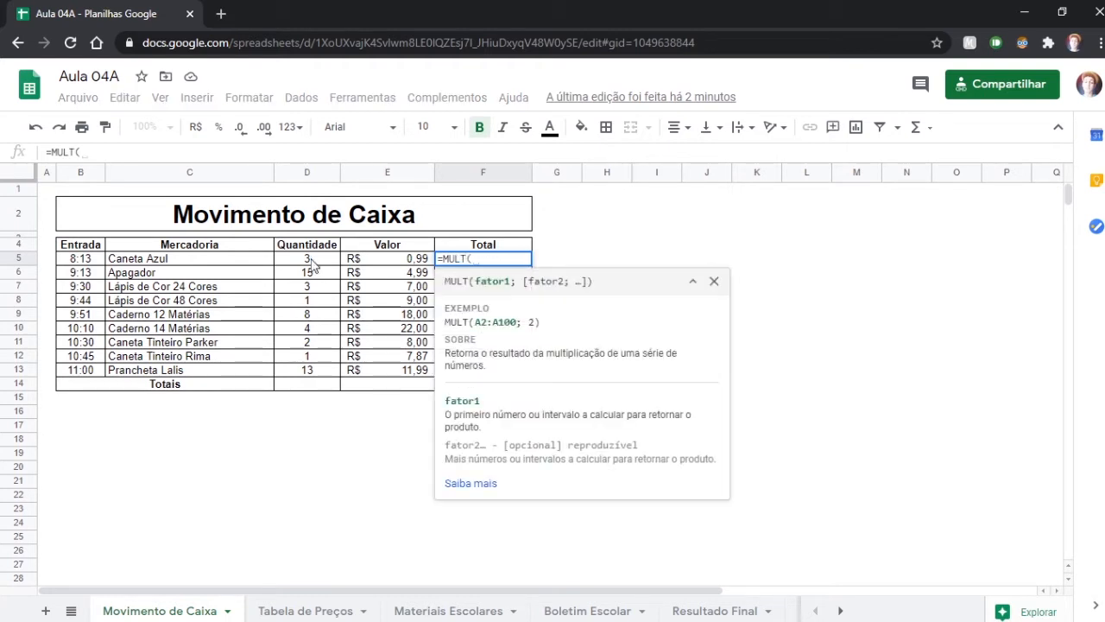
{"action": "left_click_drag", "start_coordinate": [313, 259], "coordinate": [377, 266]}
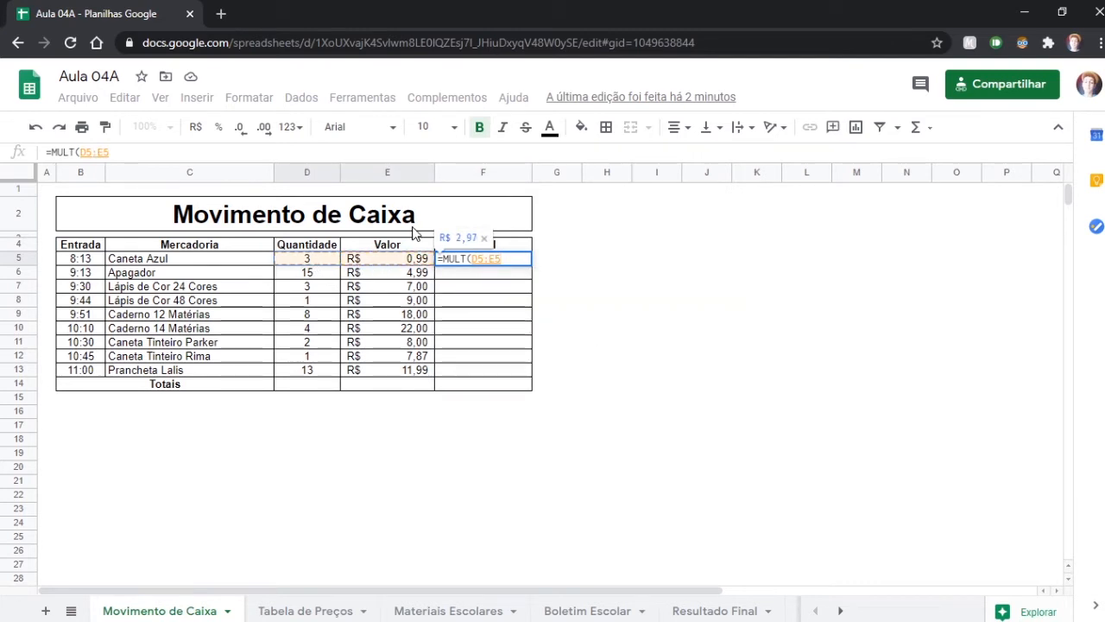
{"action": "type", "text": ")"}
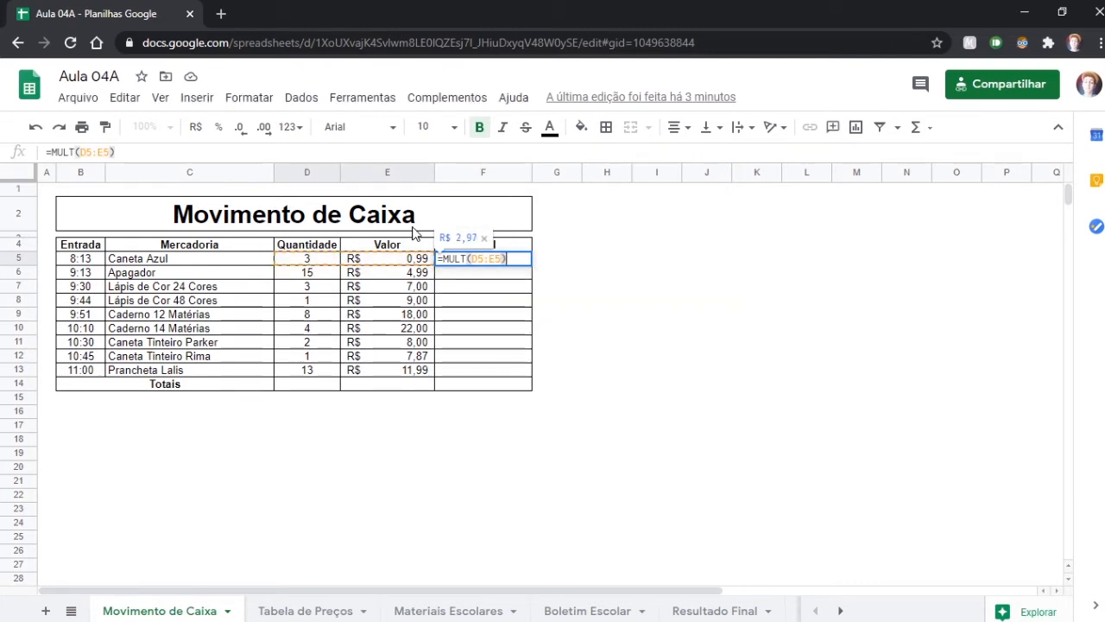
{"action": "key", "text": "Return"}
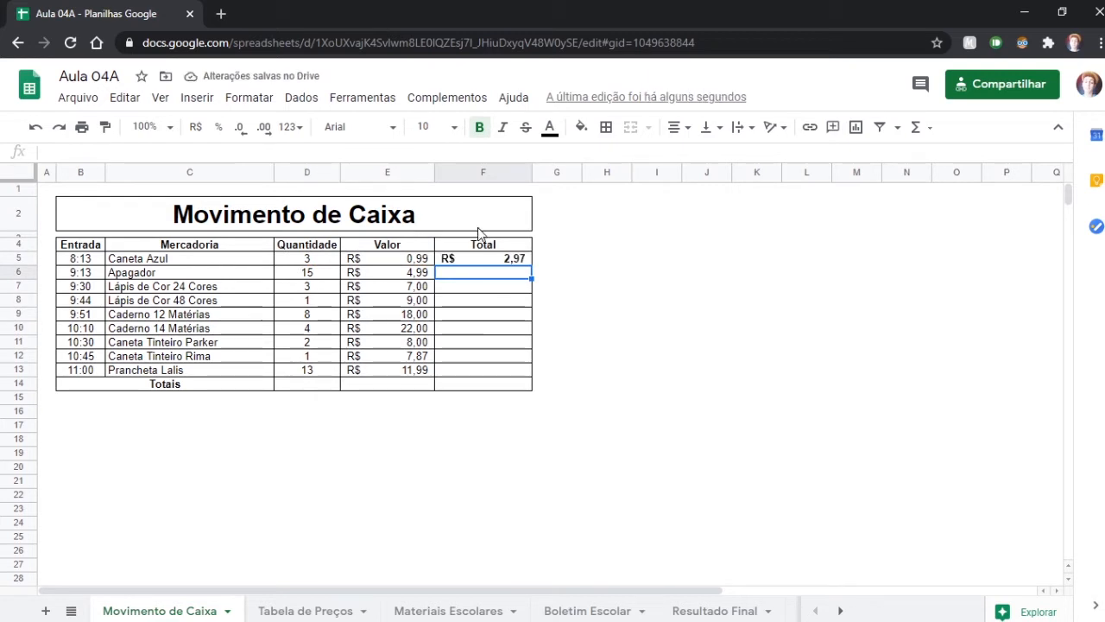
{"action": "left_click", "coordinate": [463, 261]}
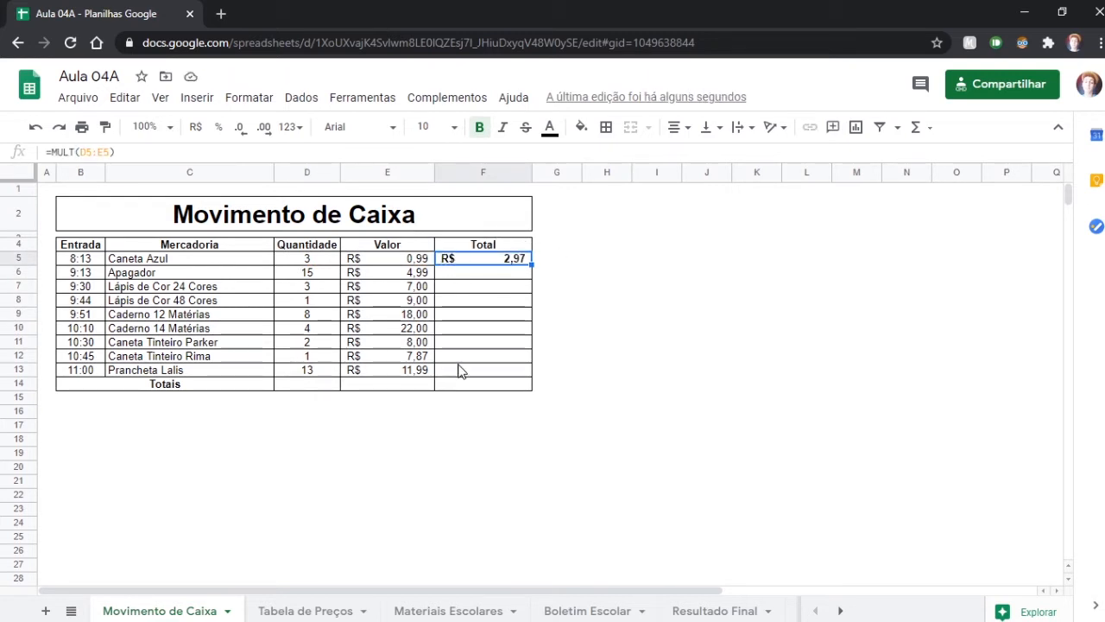
{"action": "double_click", "coordinate": [532, 264]}
Sum the Quantidade column in cell D14 of the Totais row with the SOMA function over D5:D13
{"action": "left_click", "coordinate": [306, 388]}
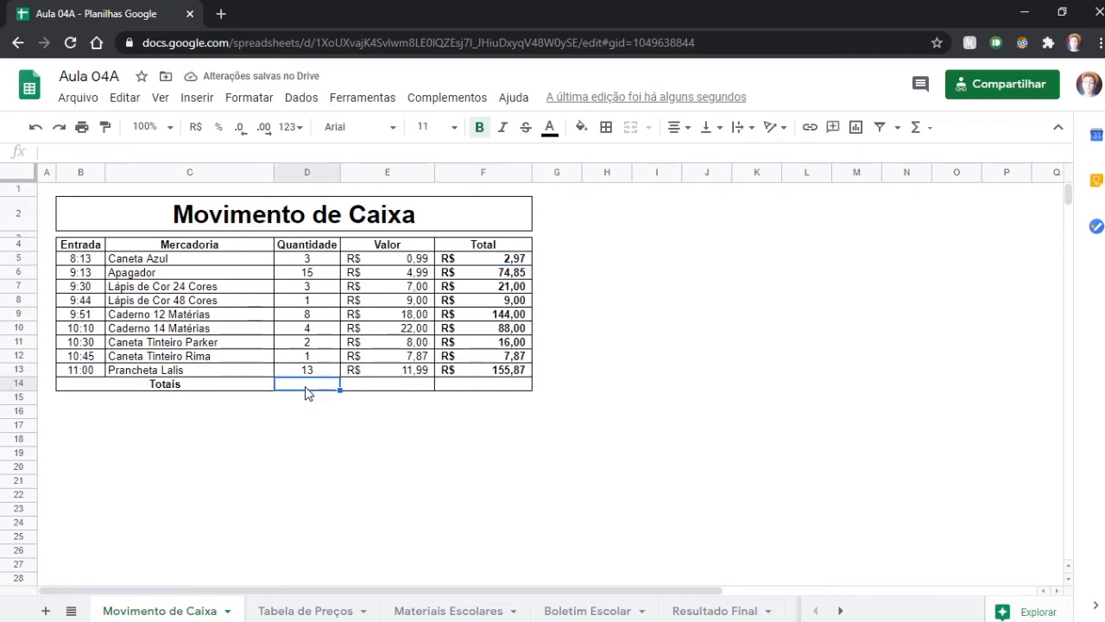
{"action": "left_click", "coordinate": [383, 387]}
{"action": "left_click", "coordinate": [488, 388]}
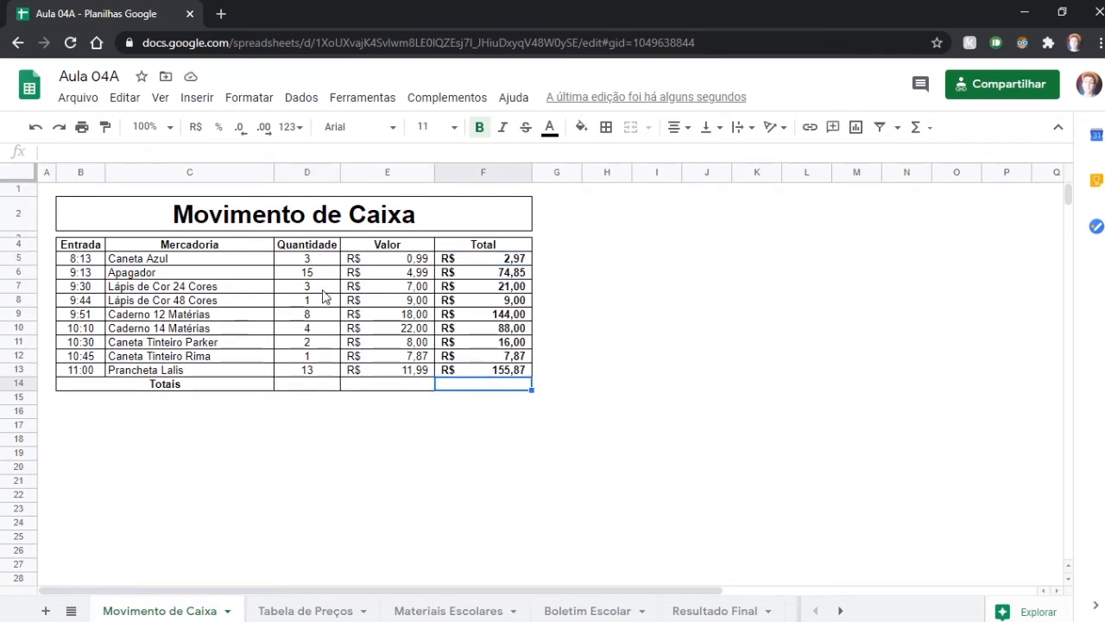
{"action": "left_click", "coordinate": [318, 391]}
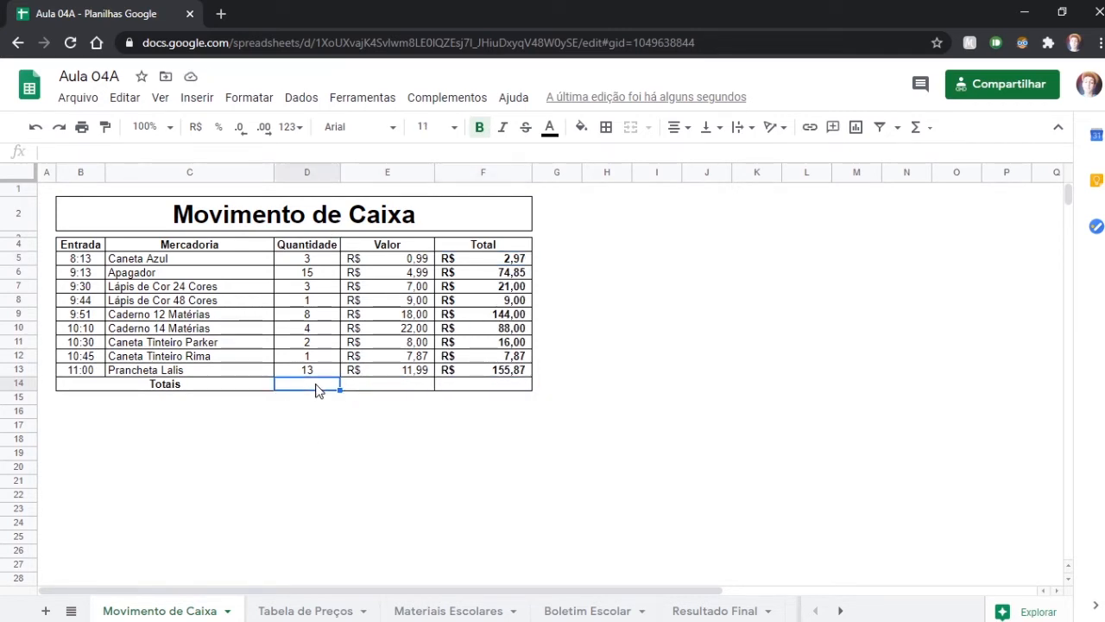
{"action": "type", "text": "=SOM"}
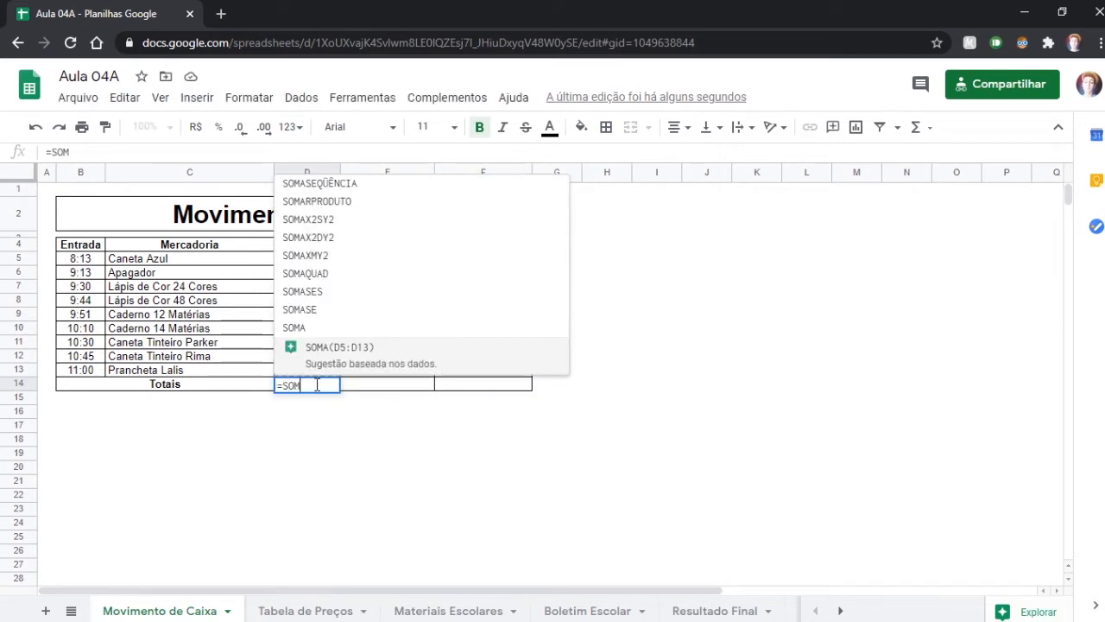
{"action": "type", "text": "A("}
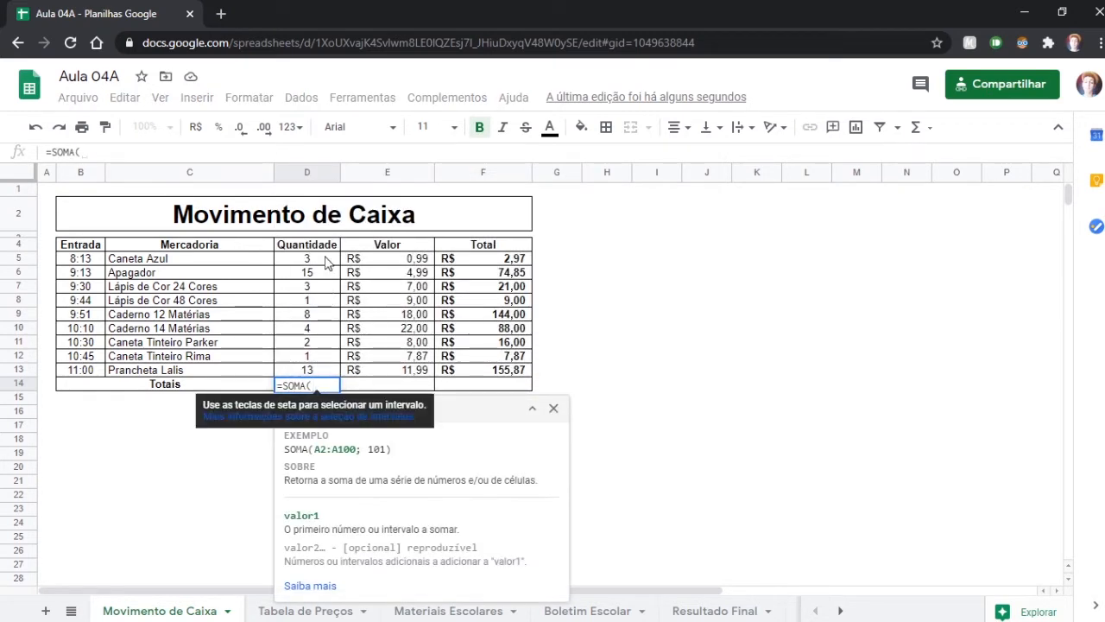
{"action": "left_click_drag", "start_coordinate": [320, 262], "coordinate": [324, 371]}
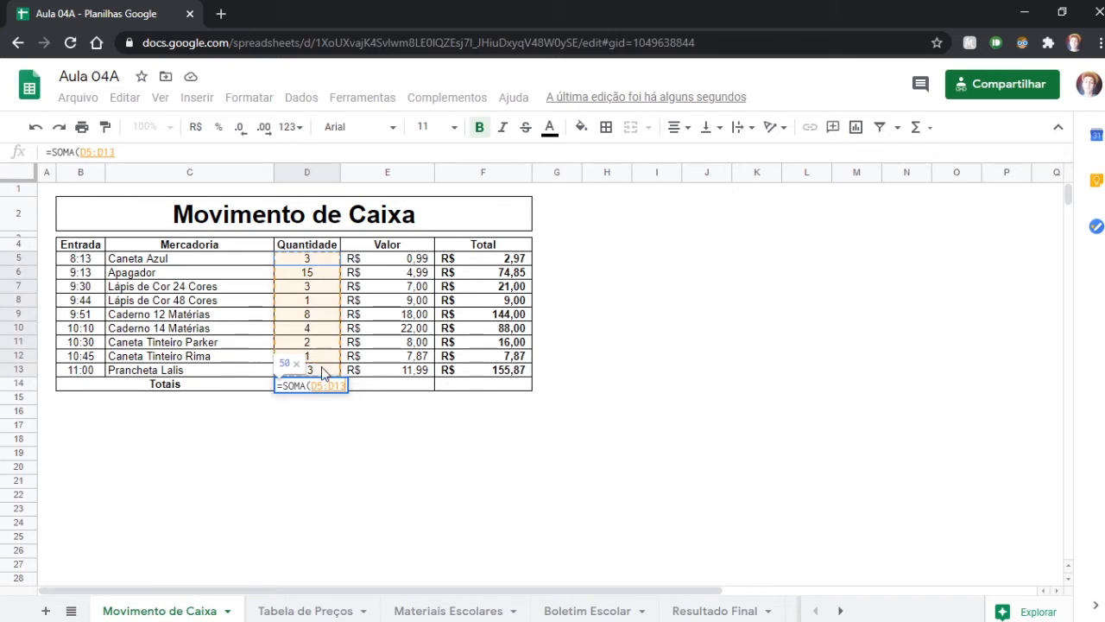
{"action": "key", "text": "Return"}
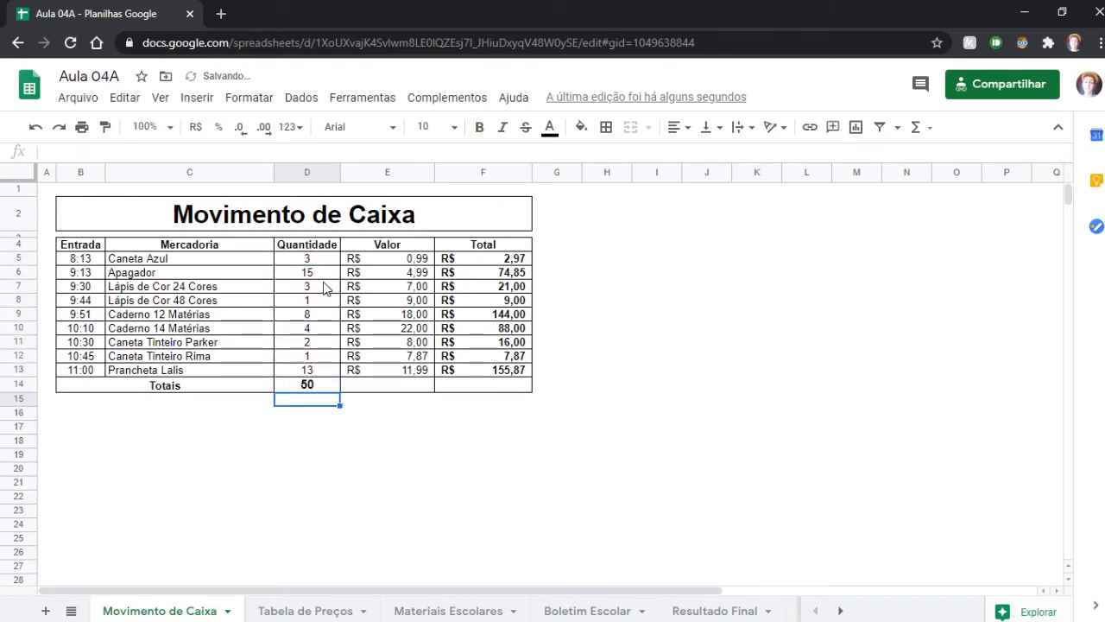
Sum the Valor column in cell E14 of the Totais row with the formula =SOMA(E5:E13)
{"action": "left_click", "coordinate": [410, 391]}
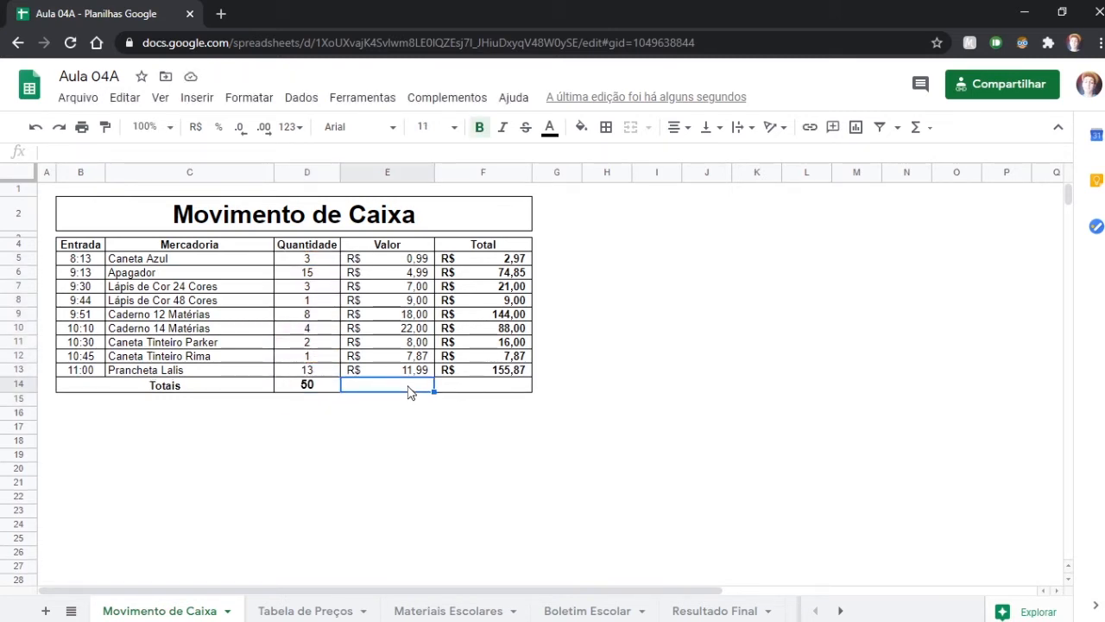
{"action": "type", "text": "=SOMA("}
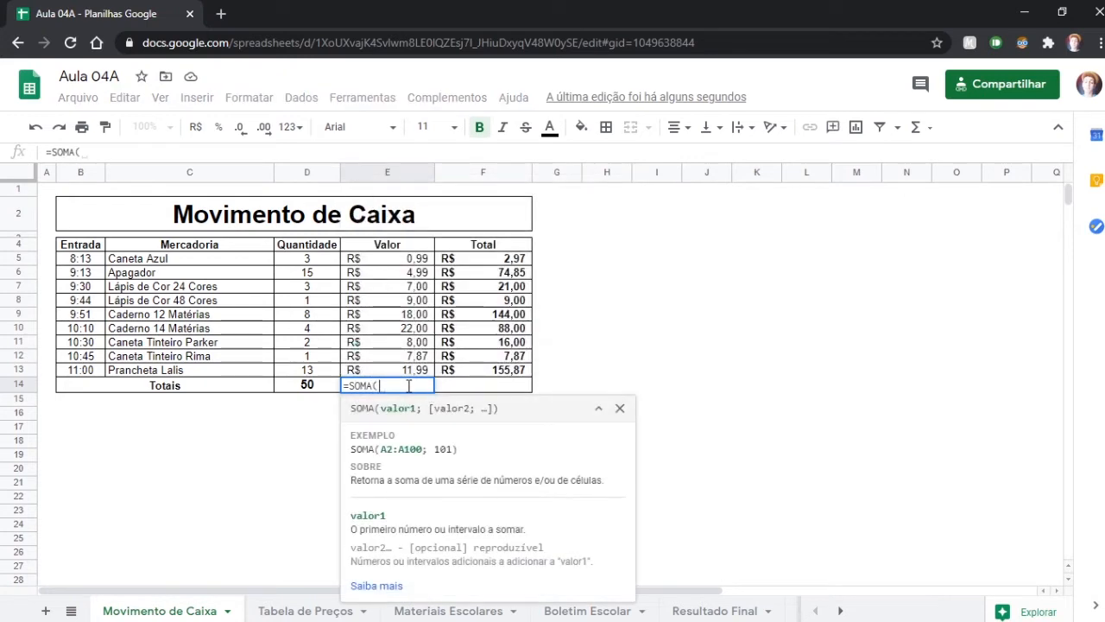
{"action": "left_click_drag", "start_coordinate": [419, 261], "coordinate": [401, 369]}
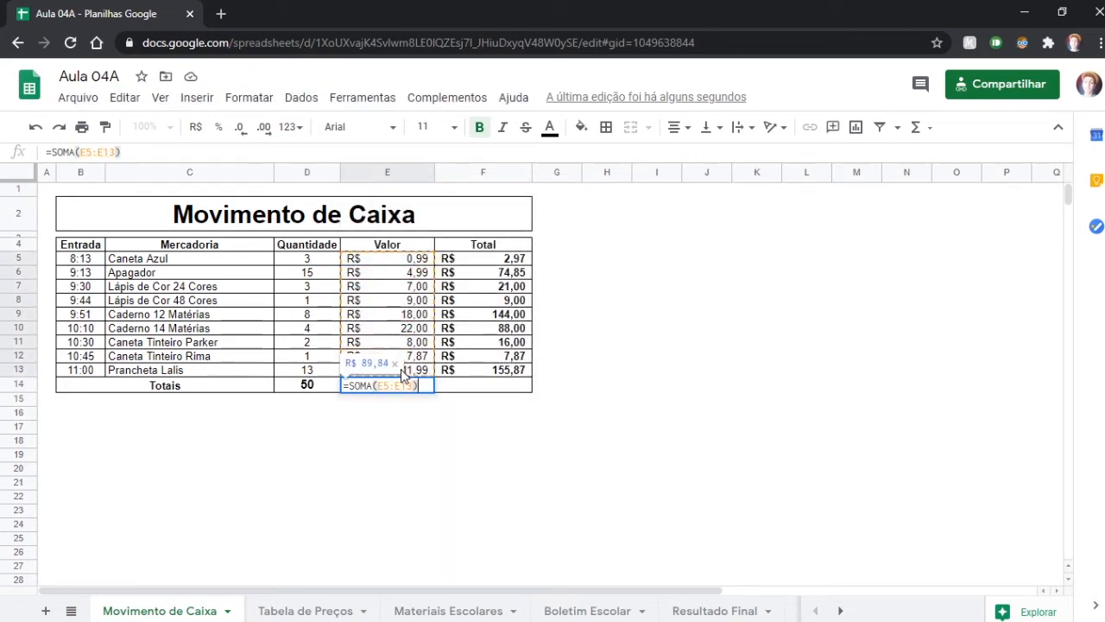
{"action": "key", "text": "Return"}
Sum the Total column in cell F14 of the Totais row with the SOMA function over F5:F13
{"action": "left_click", "coordinate": [489, 389]}
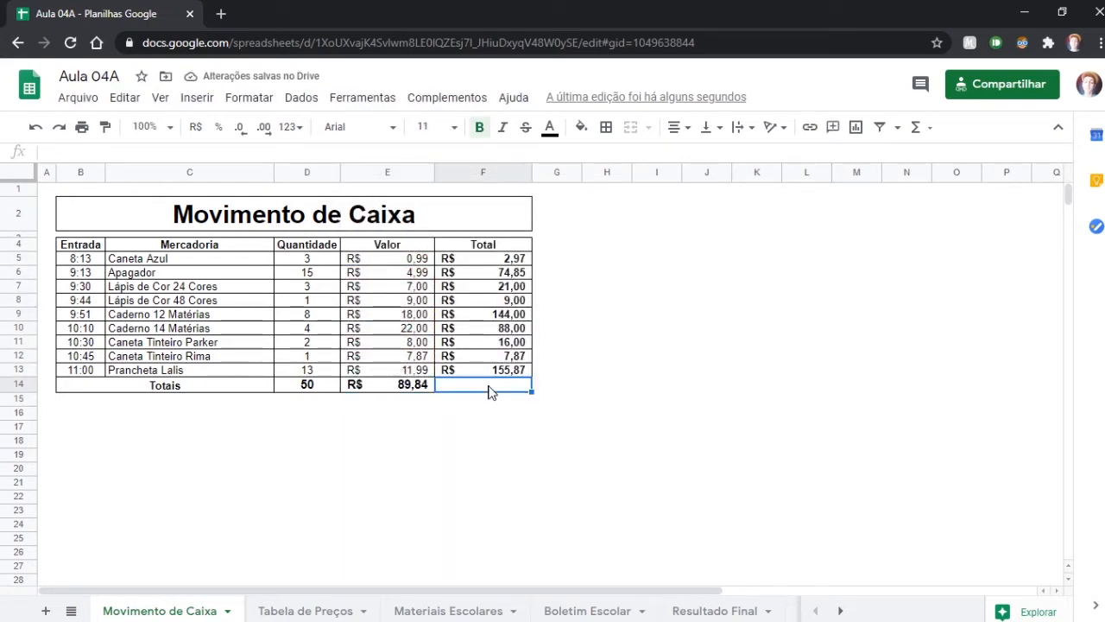
{"action": "type", "text": "=S"}
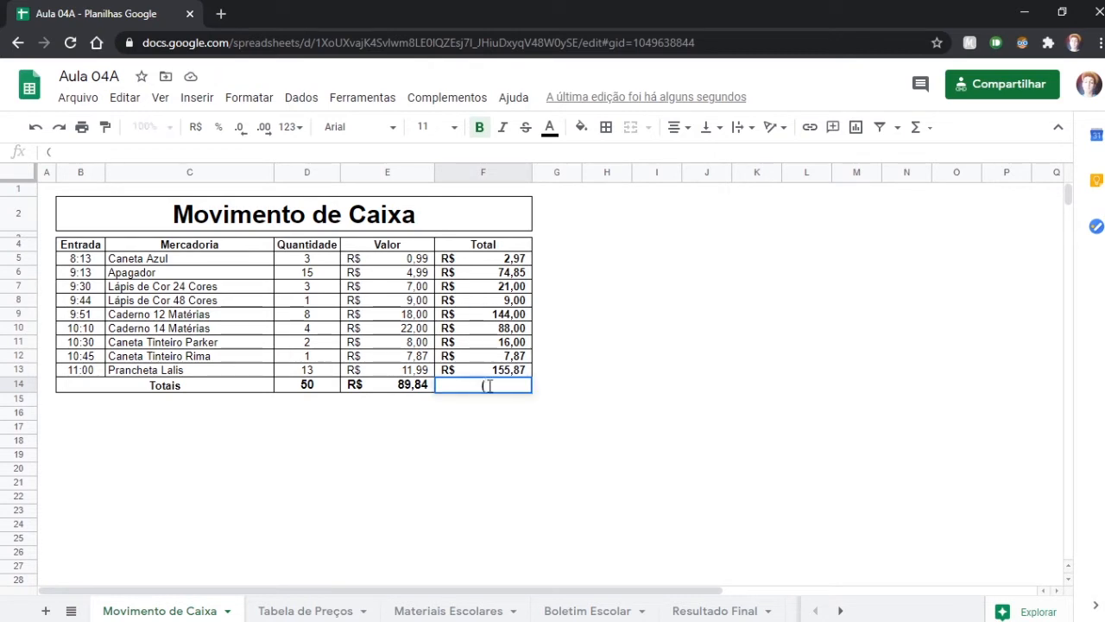
{"action": "type", "text": "OMA("}
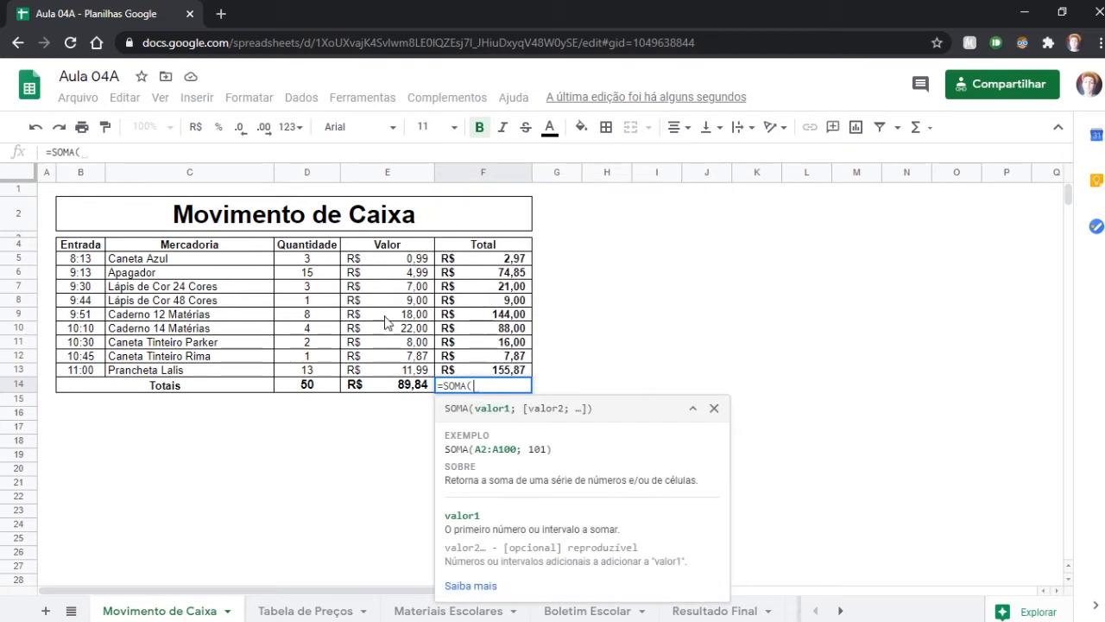
{"action": "left_click_drag", "start_coordinate": [483, 258], "coordinate": [472, 377]}
{"action": "key", "text": "Return"}
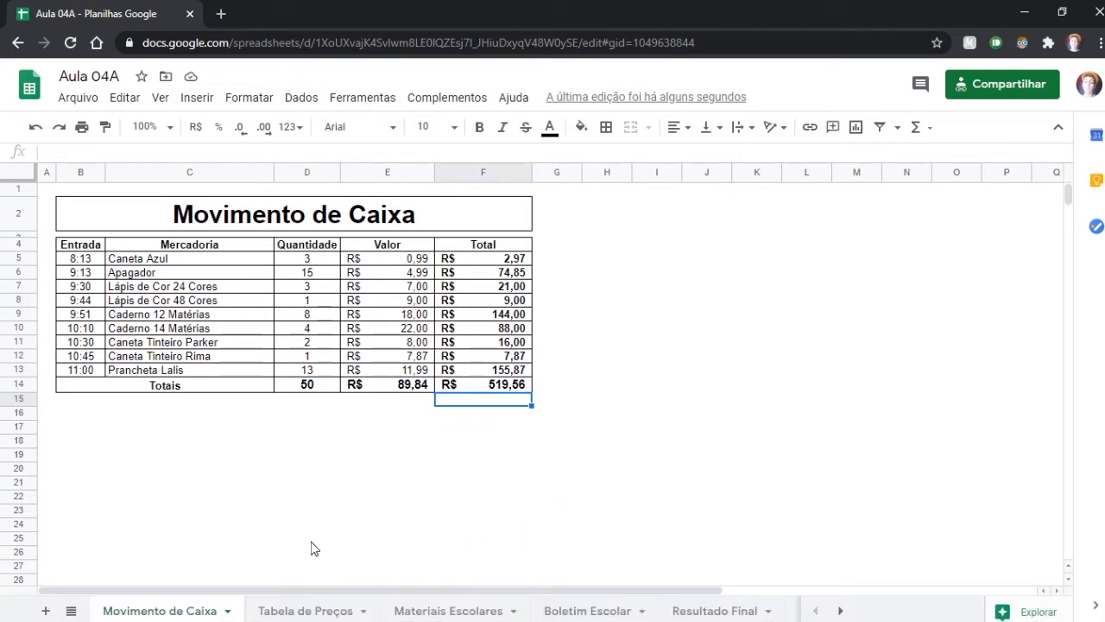
In the Tabela de Preços sheet, enter =C6*D4+C6 in the P/ VENDA cell D6 and fill it down to D15
{"action": "left_click", "coordinate": [296, 610]}
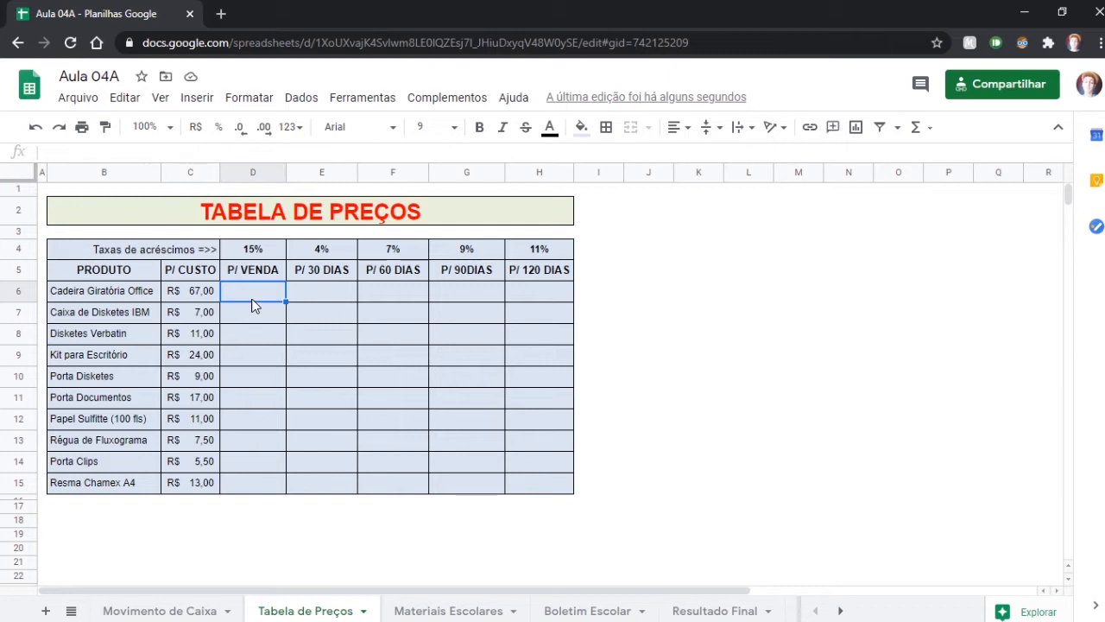
{"action": "type", "text": "="}
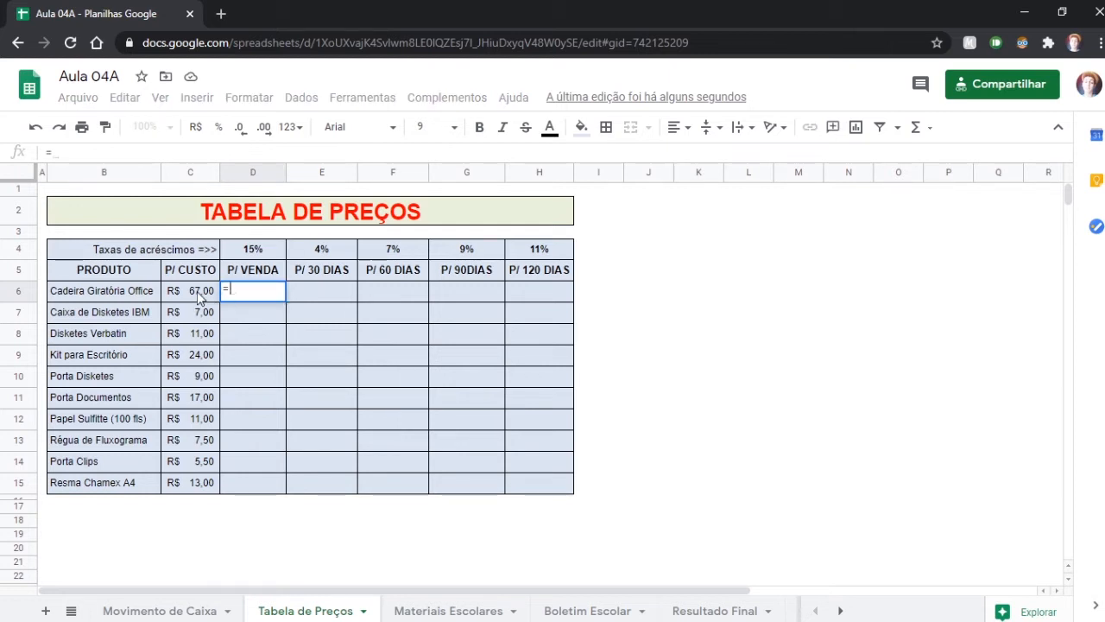
{"action": "left_click", "coordinate": [198, 294]}
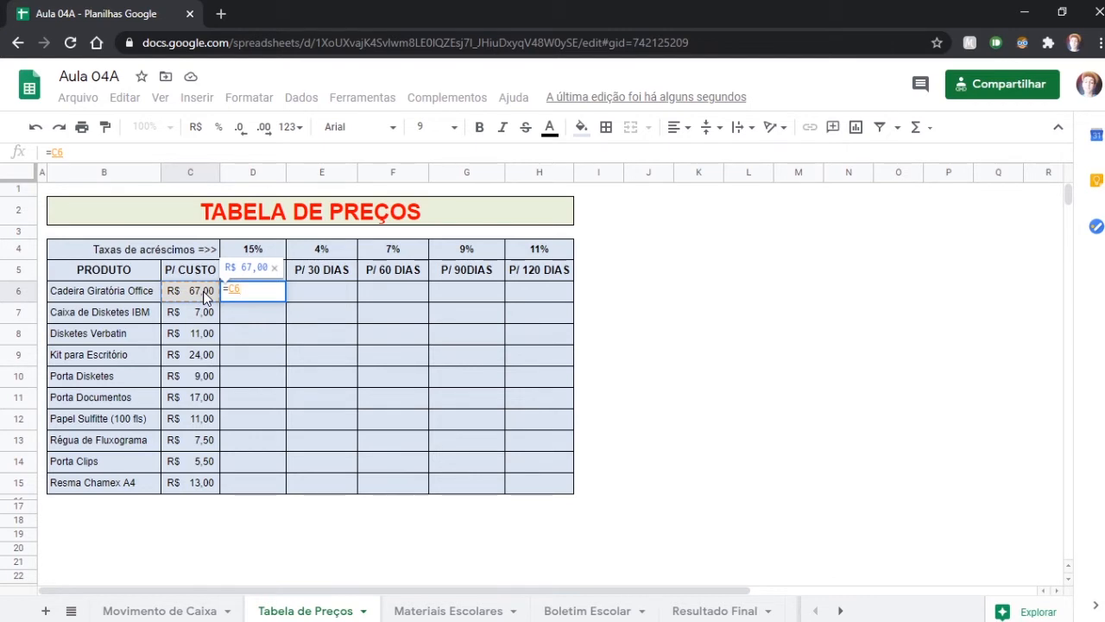
{"action": "type", "text": "*"}
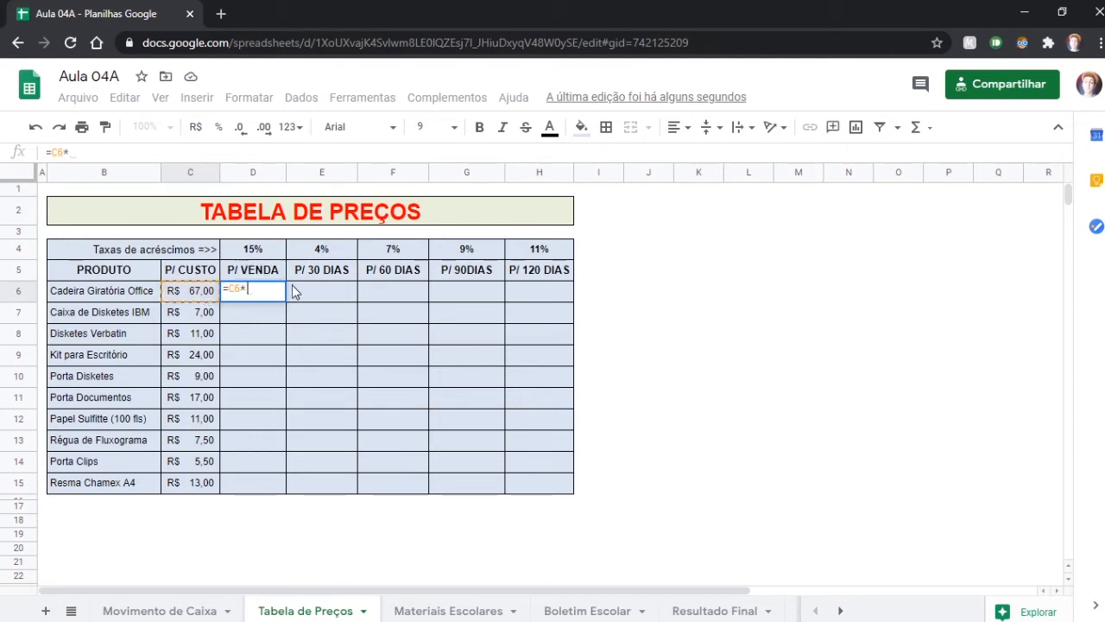
{"action": "left_click", "coordinate": [259, 250]}
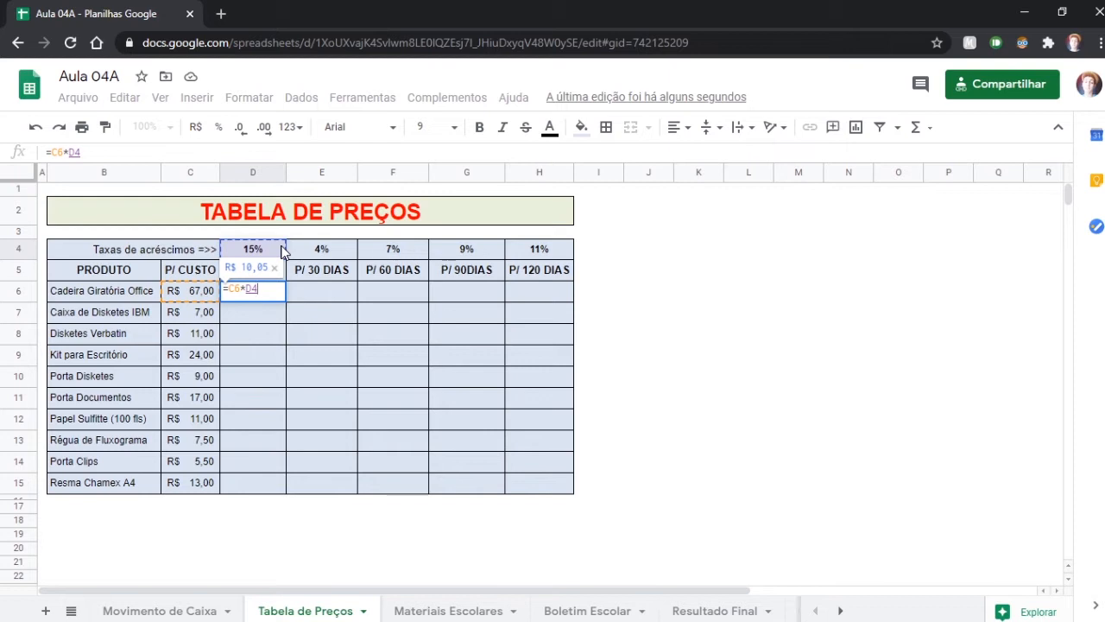
{"action": "type", "text": "+"}
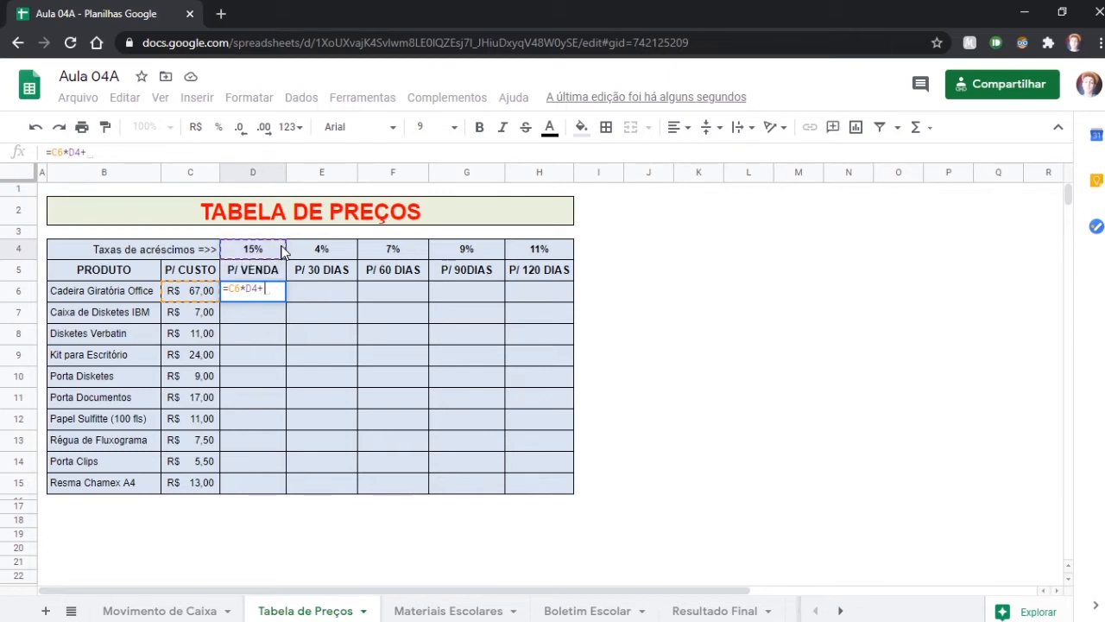
{"action": "left_click", "coordinate": [191, 291]}
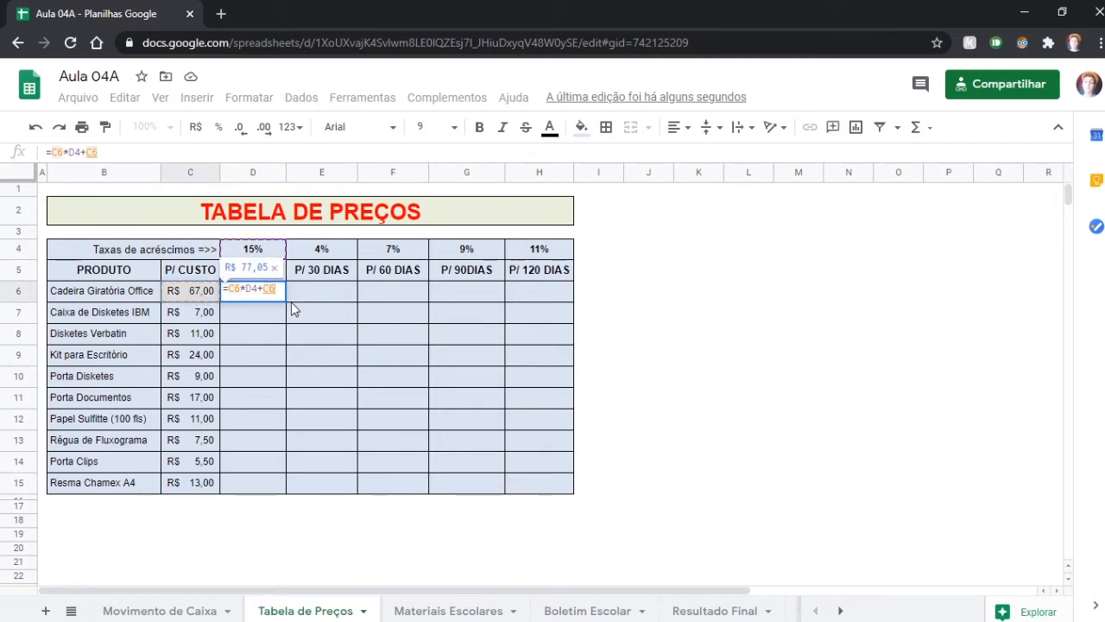
{"action": "key", "text": "Return"}
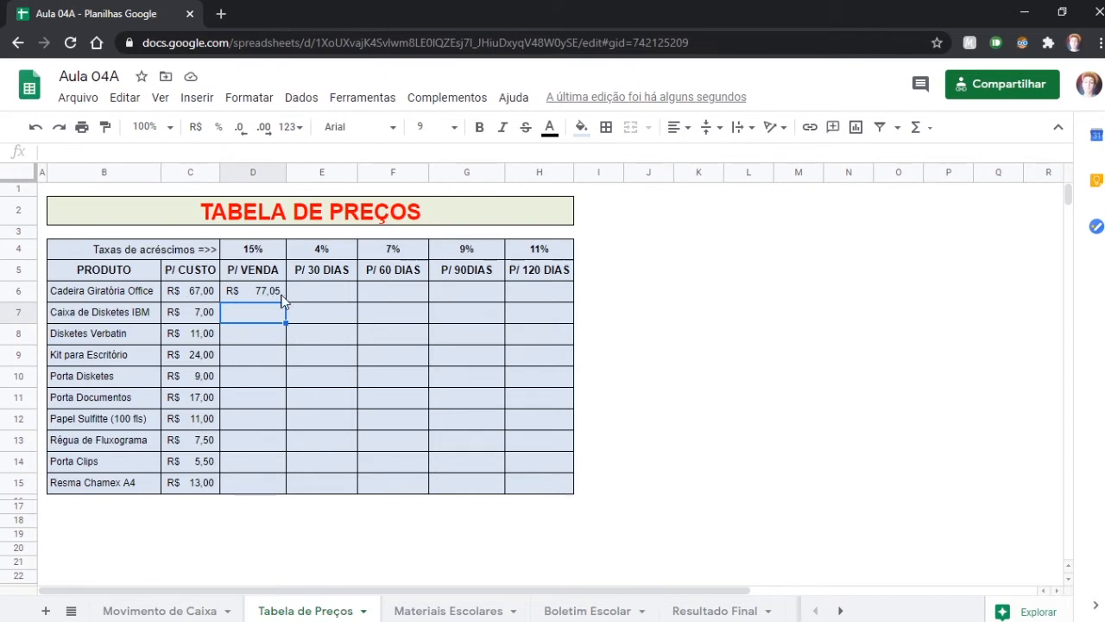
{"action": "left_click", "coordinate": [281, 296]}
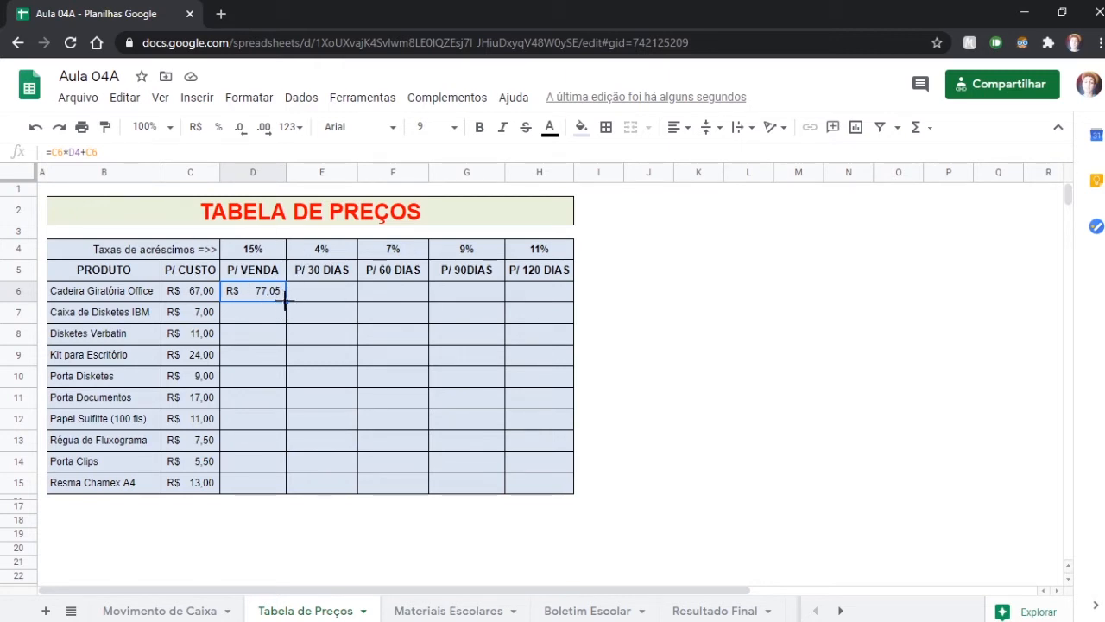
{"action": "left_click_drag", "start_coordinate": [286, 302], "coordinate": [286, 492]}
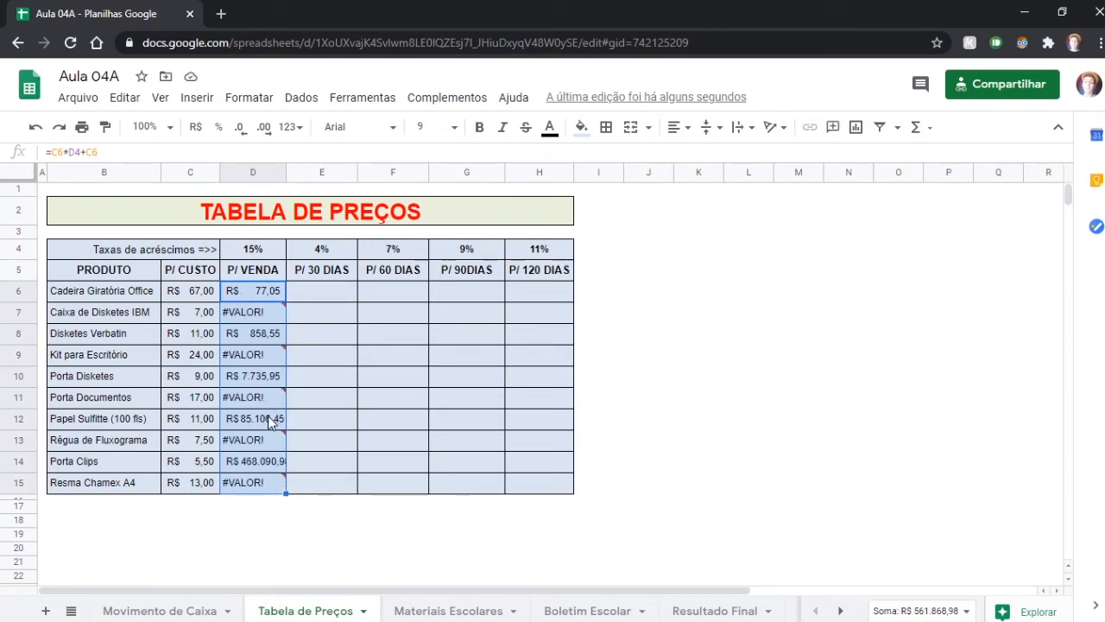
Compare the P/ VENDA formulas in D6 and D7 and inspect the cells that the D7 formula references
{"action": "left_click", "coordinate": [252, 293]}
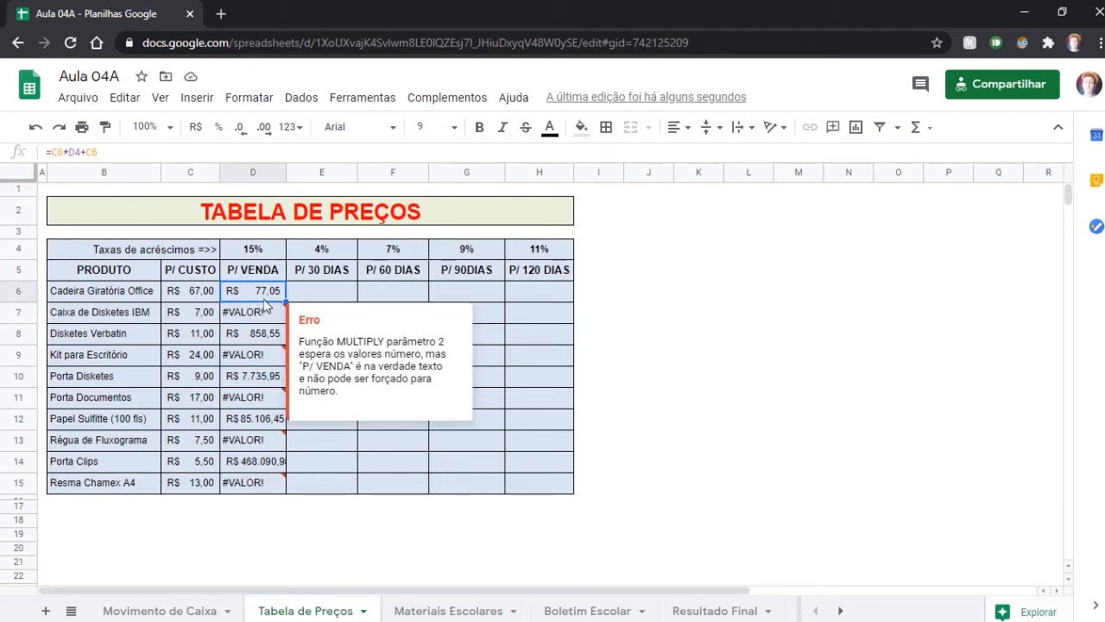
{"action": "left_click", "coordinate": [253, 321]}
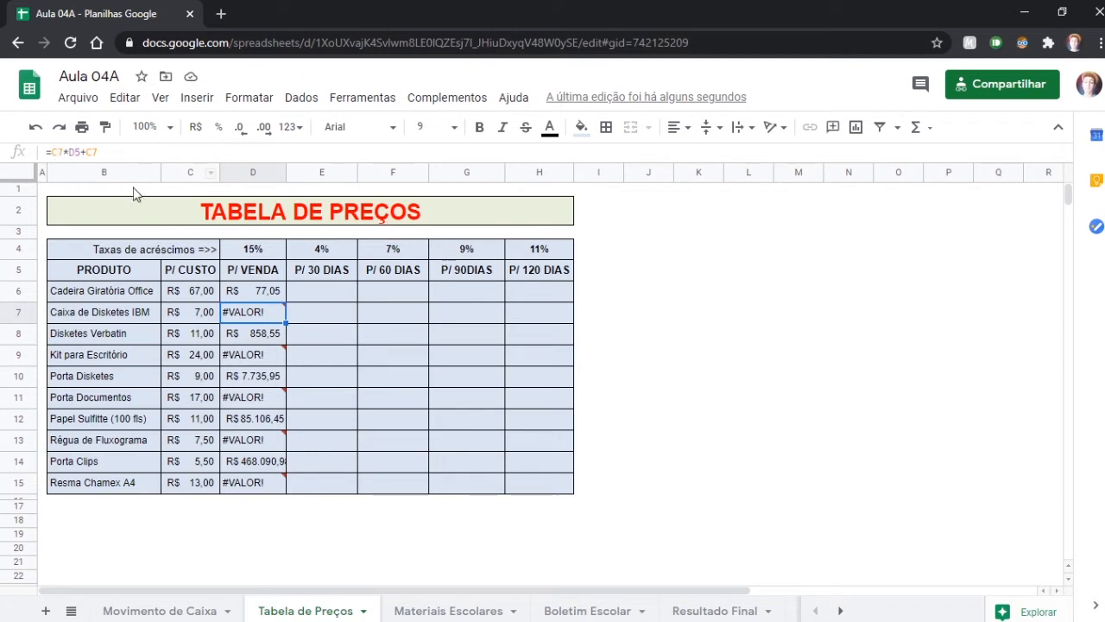
{"action": "left_click", "coordinate": [243, 294]}
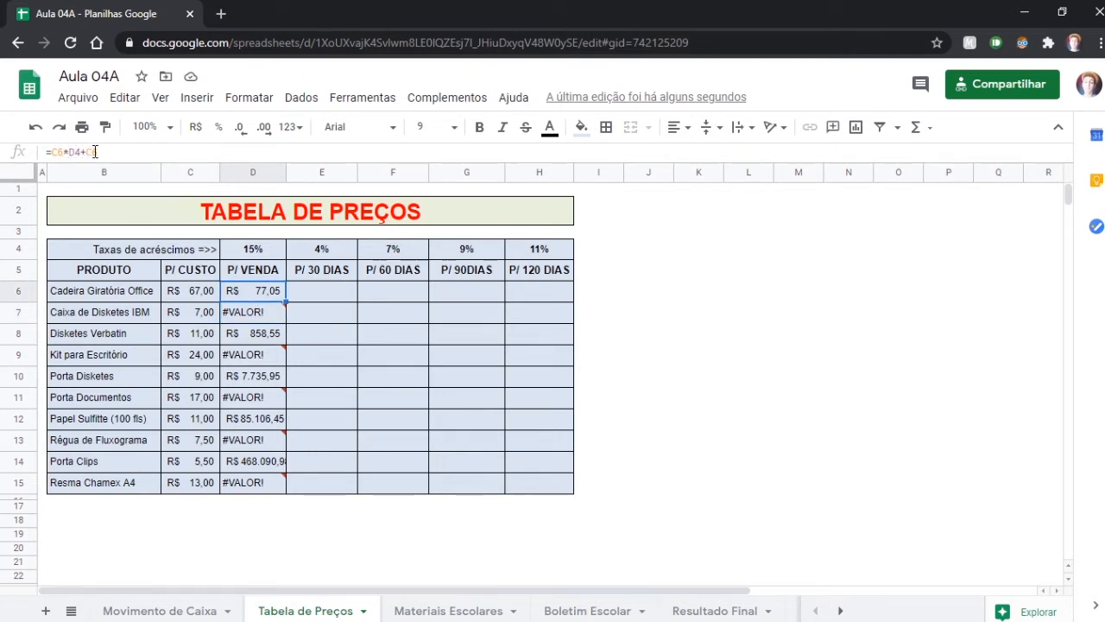
{"action": "left_click", "coordinate": [255, 314]}
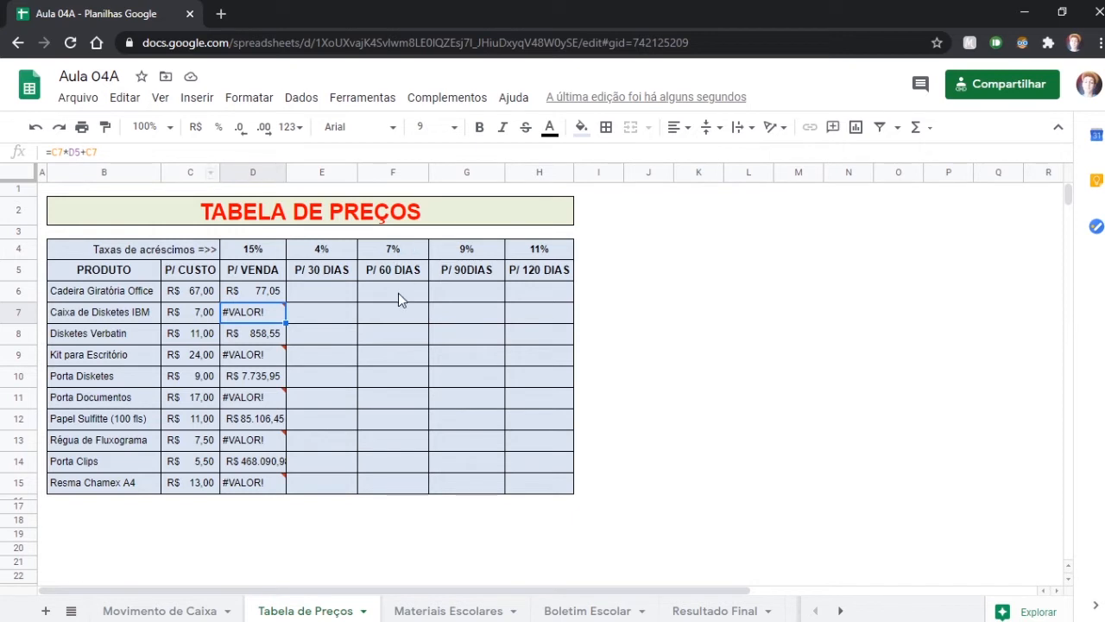
{"action": "left_click", "coordinate": [194, 315]}
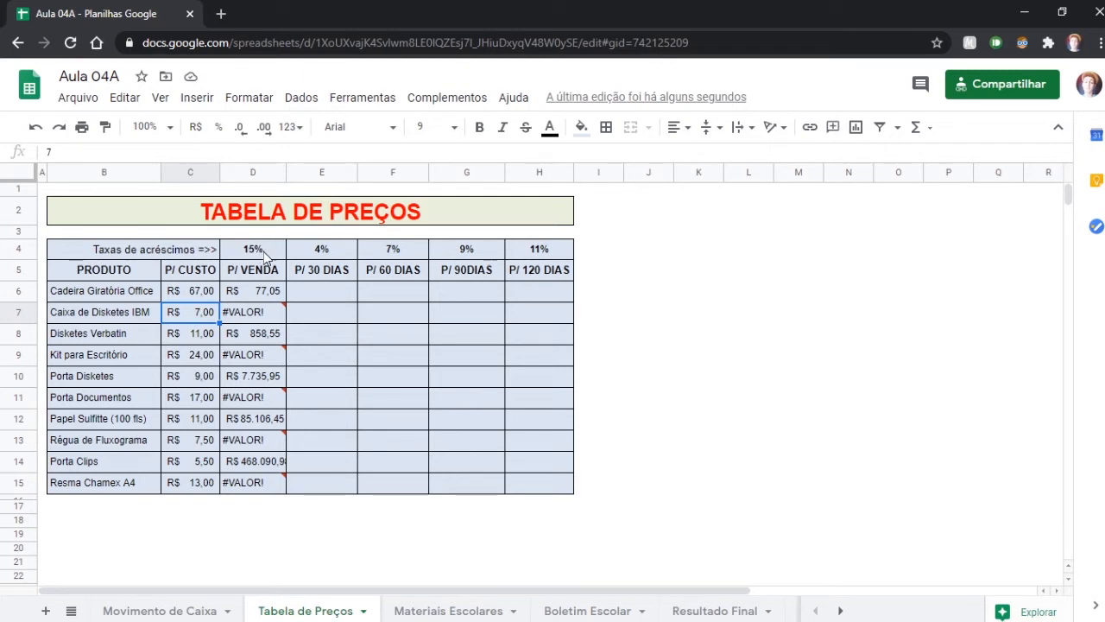
{"action": "left_click", "coordinate": [258, 275]}
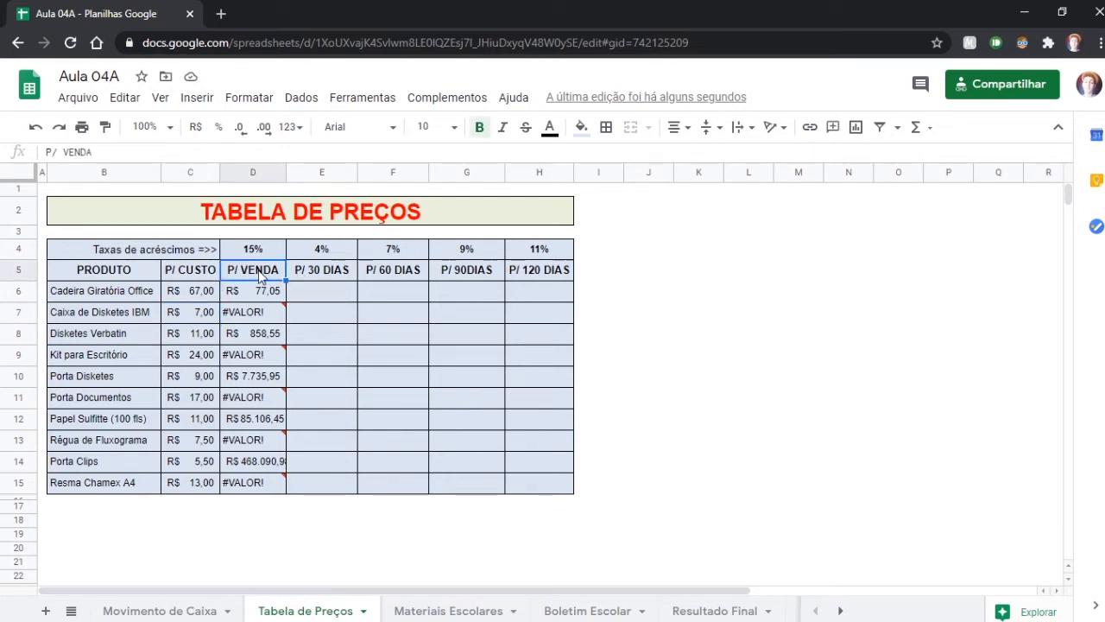
Correct the P/ VENDA formula for Caixa de Disketes IBM in cell D7 to =C7*D4+C7
{"action": "left_click", "coordinate": [257, 313]}
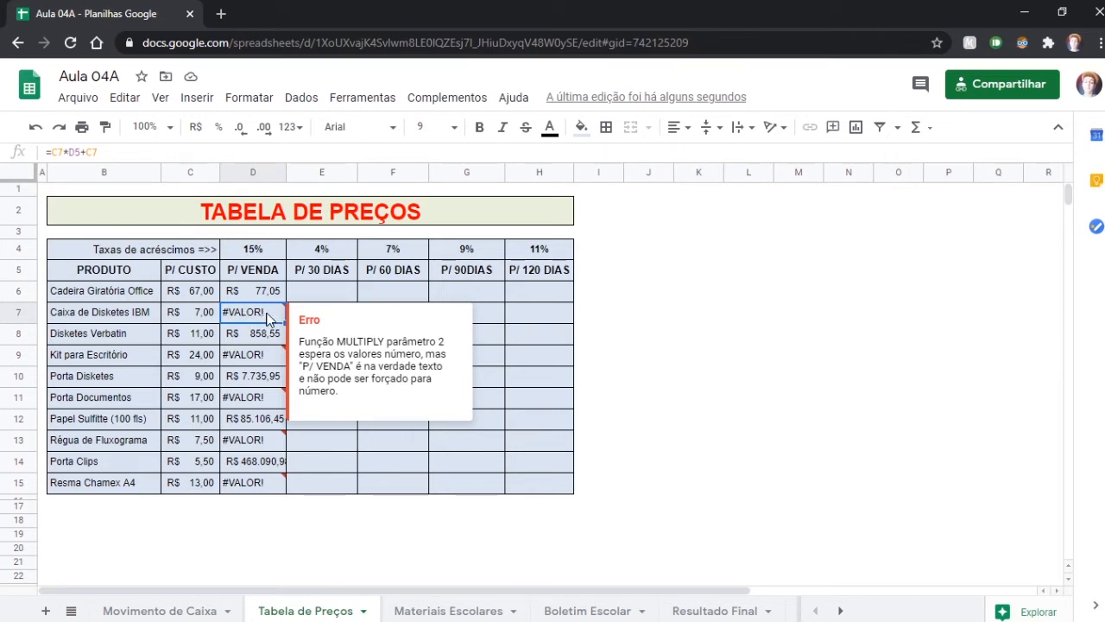
{"action": "left_click", "coordinate": [80, 152]}
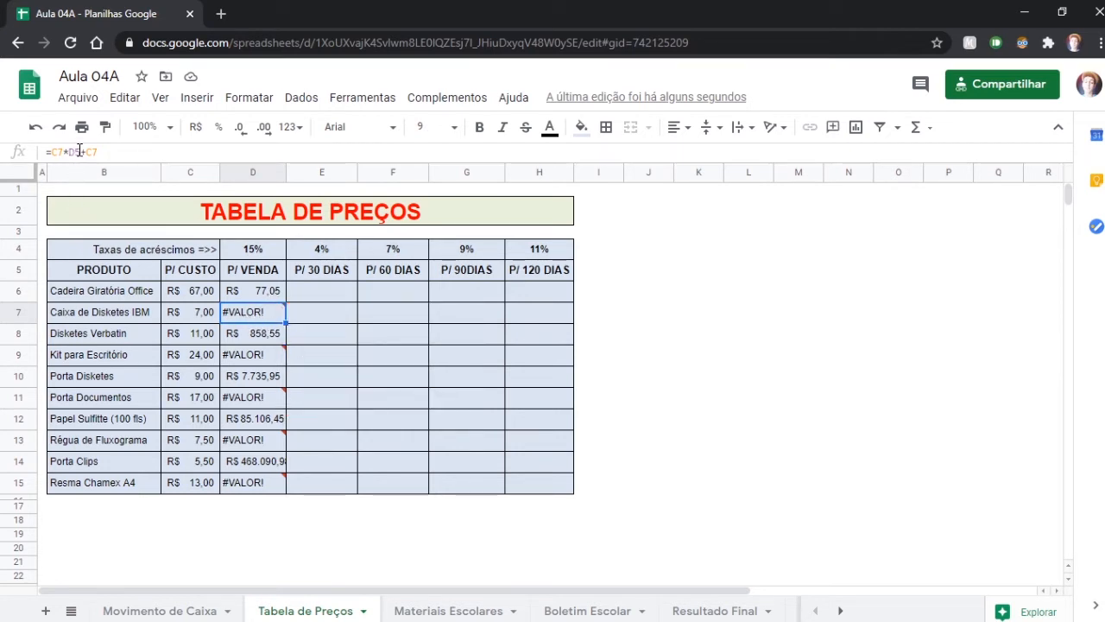
{"action": "key", "text": "BackSpace"}
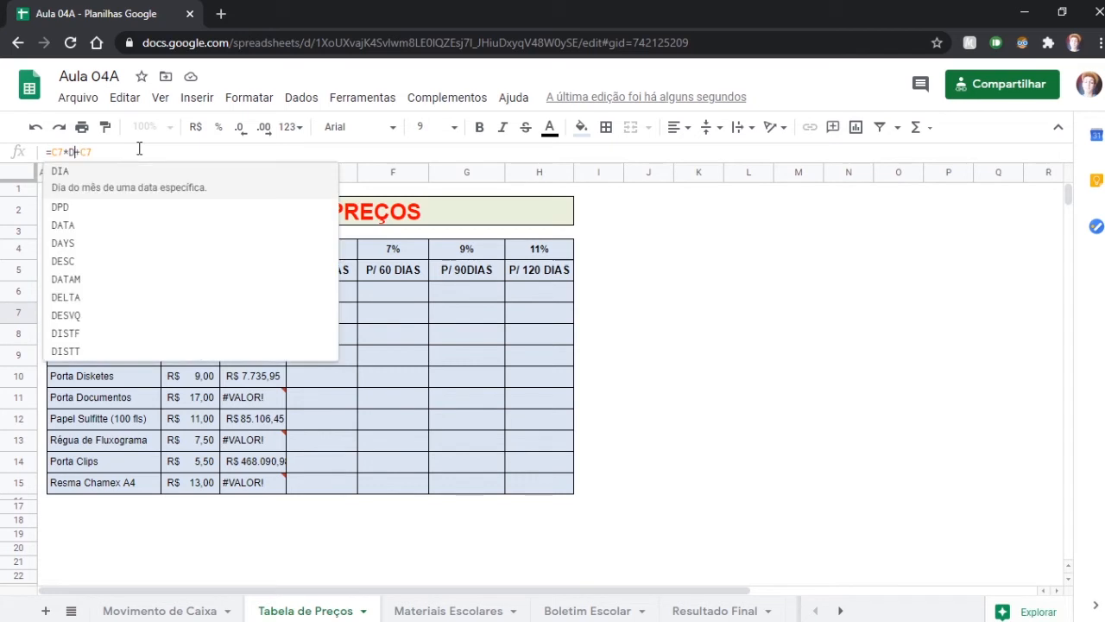
{"action": "type", "text": "4"}
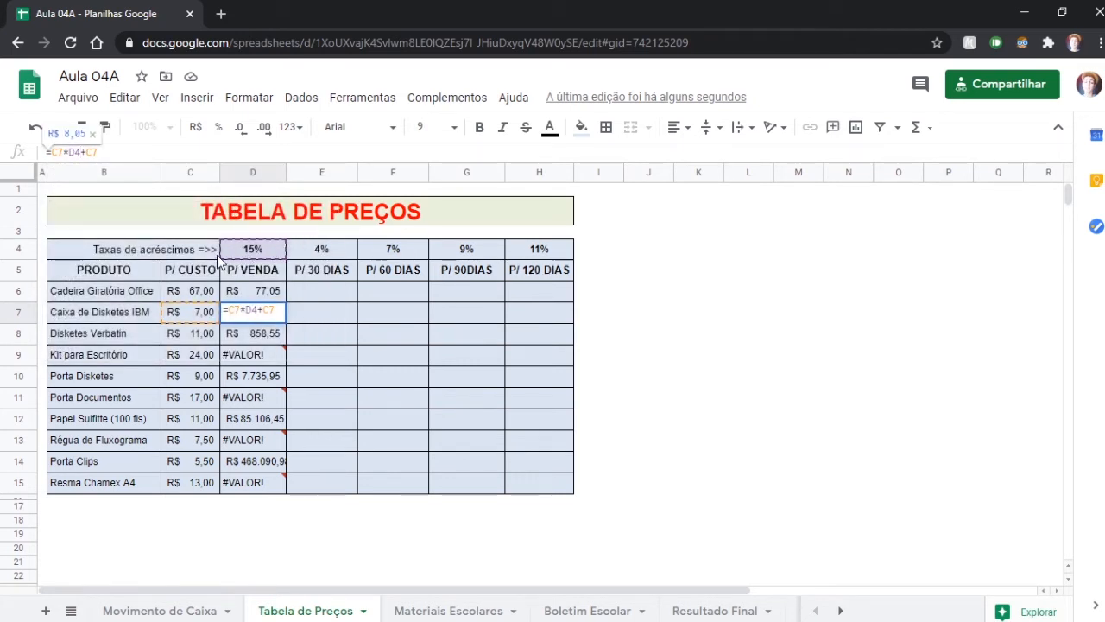
{"action": "key", "text": "Return"}
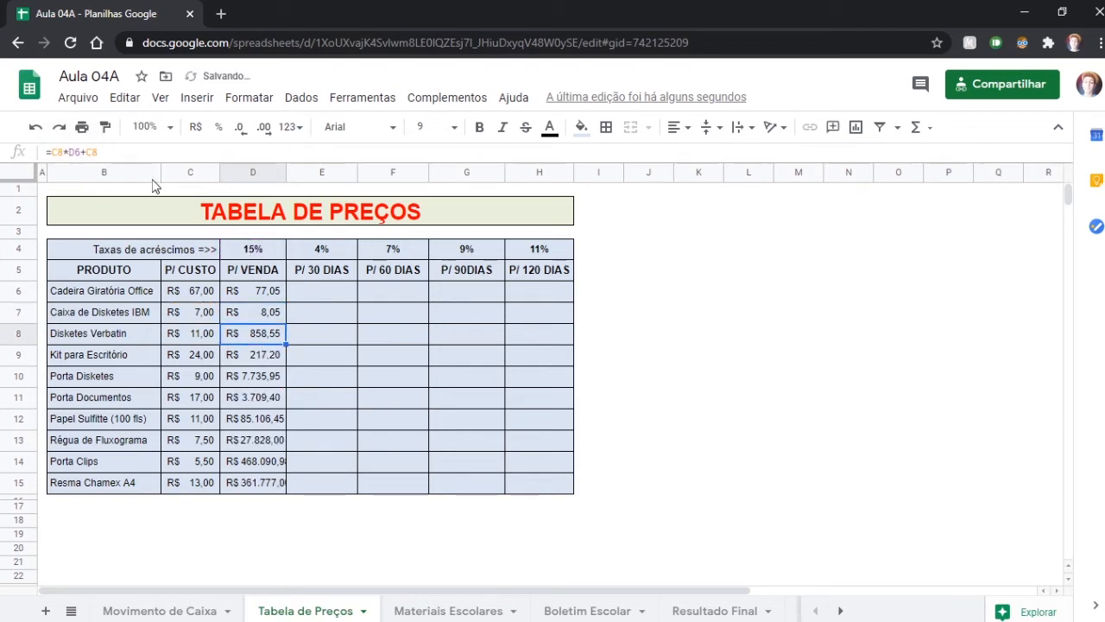
Correct the P/ VENDA formula for Disketes Verbatin in cell D8 to =C8*D4+C8
{"action": "left_click", "coordinate": [232, 311]}
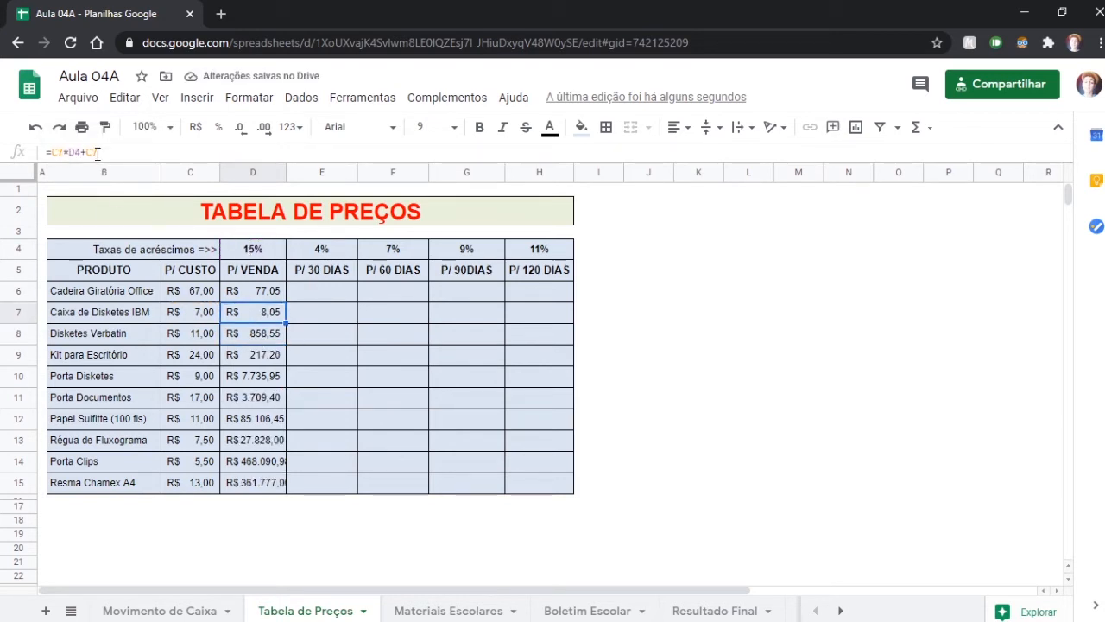
{"action": "left_click", "coordinate": [269, 334]}
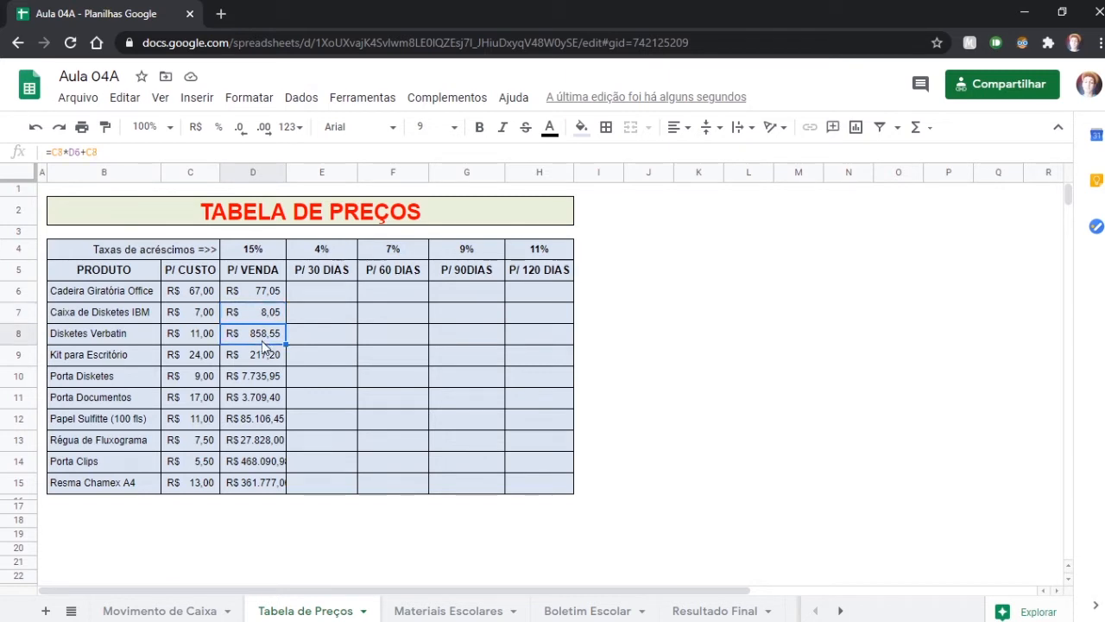
{"action": "left_click", "coordinate": [82, 152]}
{"action": "key", "text": "BackSpace"}
{"action": "type", "text": "4"}
{"action": "key", "text": "Return"}
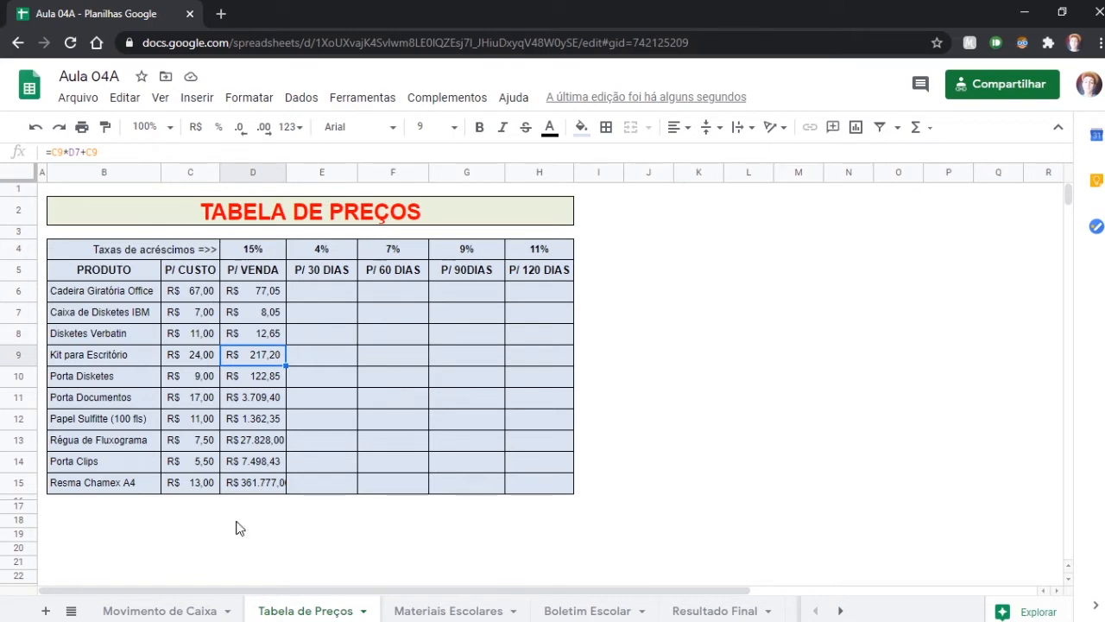
Make the rate reference in cell D6 absolute so that its formula reads =C6*$D$4+C6
{"action": "left_click", "coordinate": [273, 291]}
{"action": "left_click", "coordinate": [75, 152]}
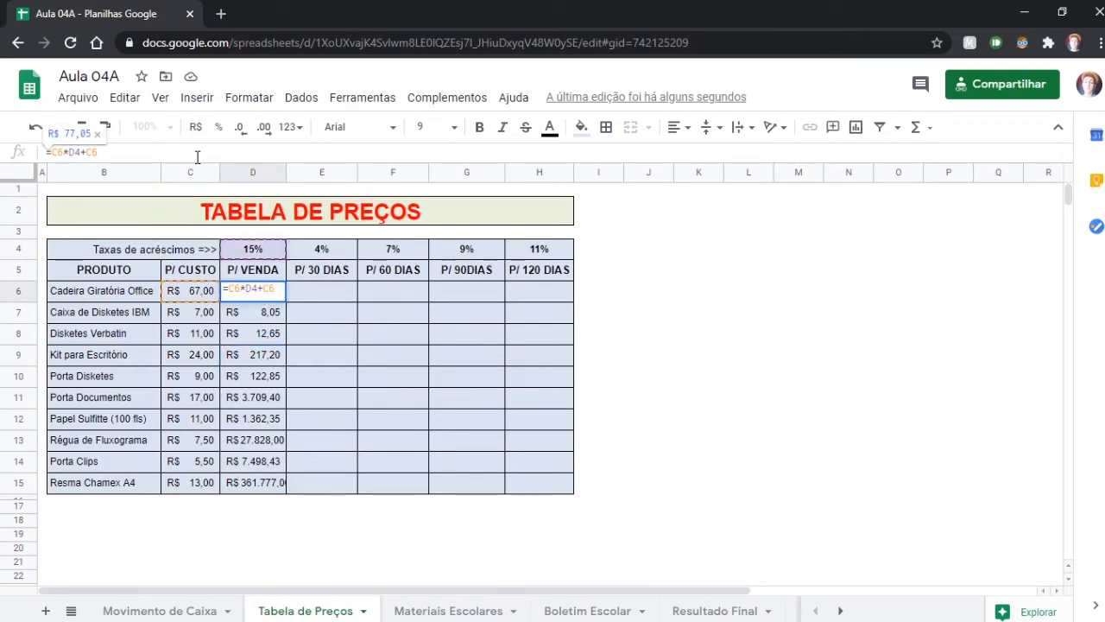
{"action": "key", "text": "F4"}
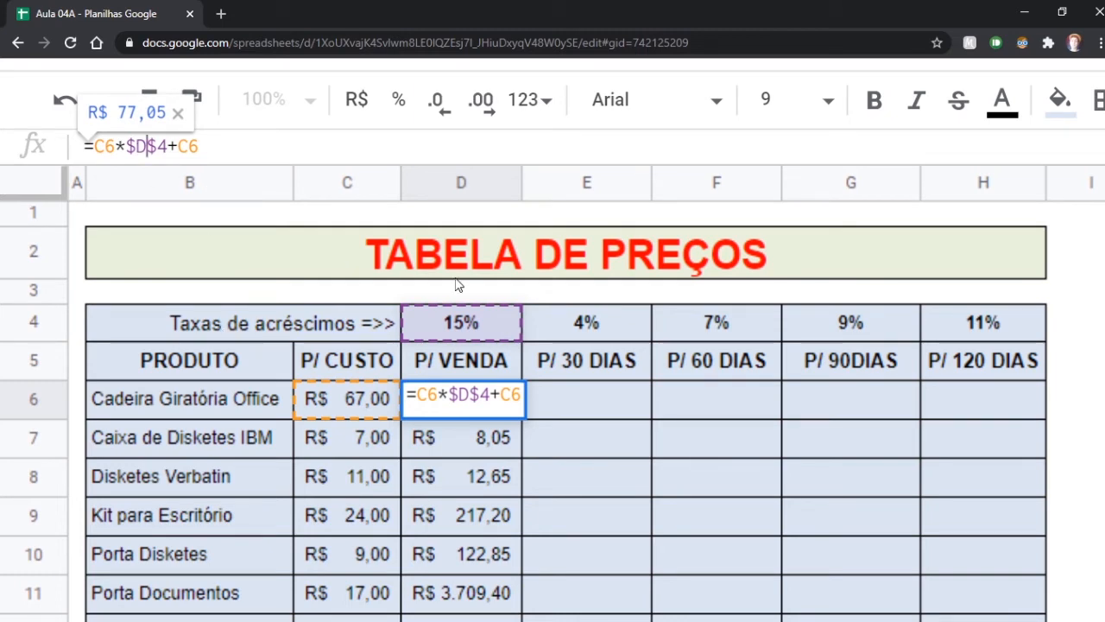
{"action": "key", "text": "Return"}
Copy the P/ VENDA formula from D6 down to D15 and check the references in the copied formulas
{"action": "scroll", "coordinate": [516, 428], "scroll_direction": "down", "scroll_amount": 1}
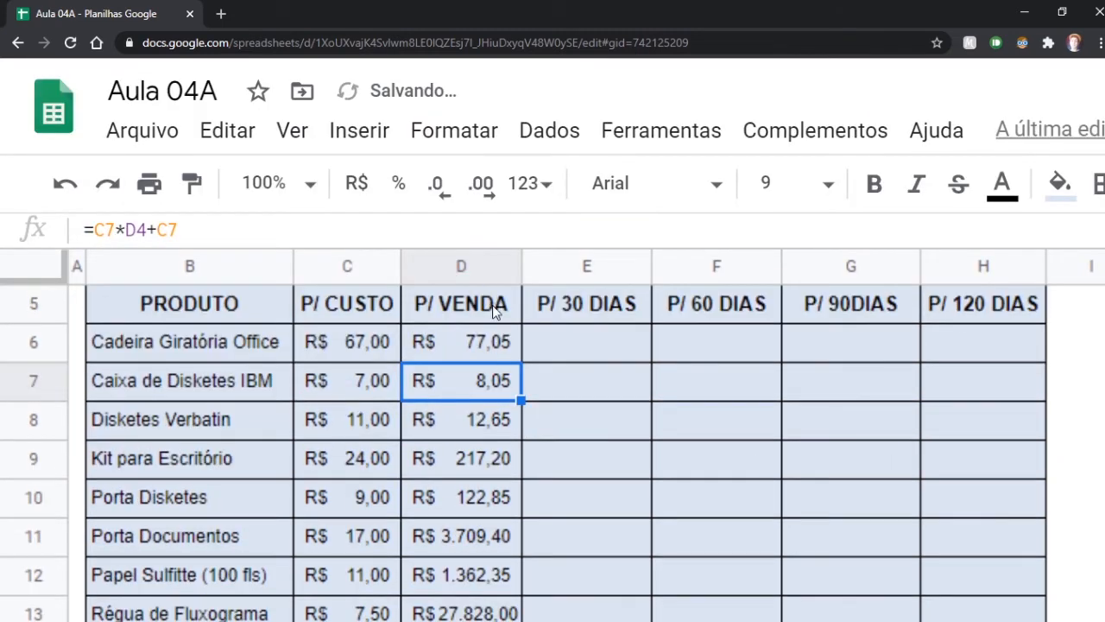
{"action": "left_click", "coordinate": [495, 336]}
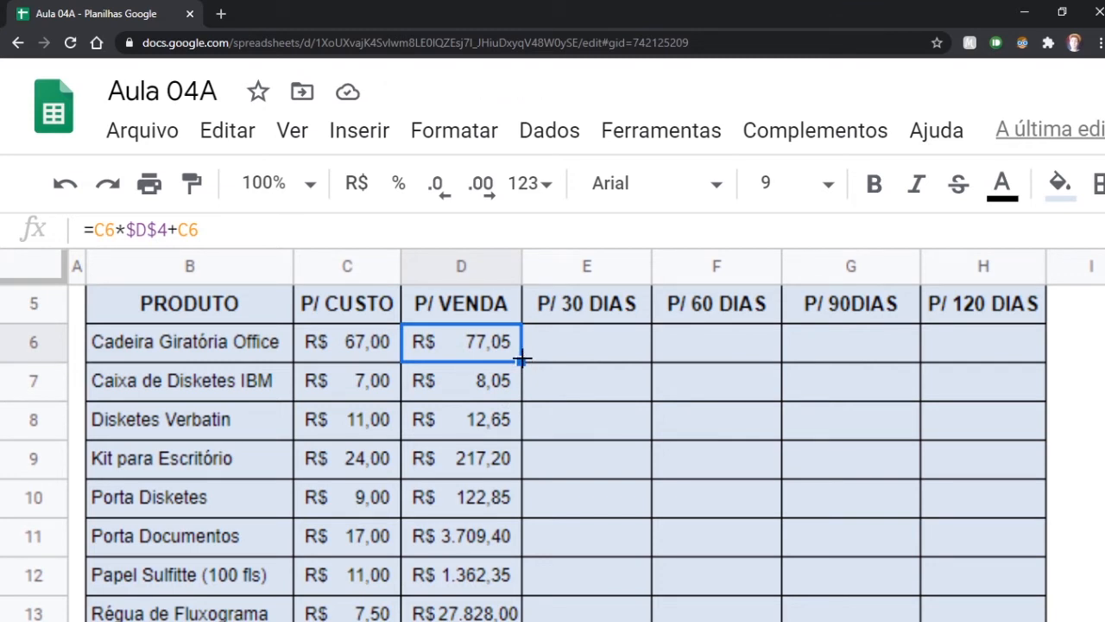
{"action": "left_click_drag", "start_coordinate": [521, 358], "coordinate": [522, 620]}
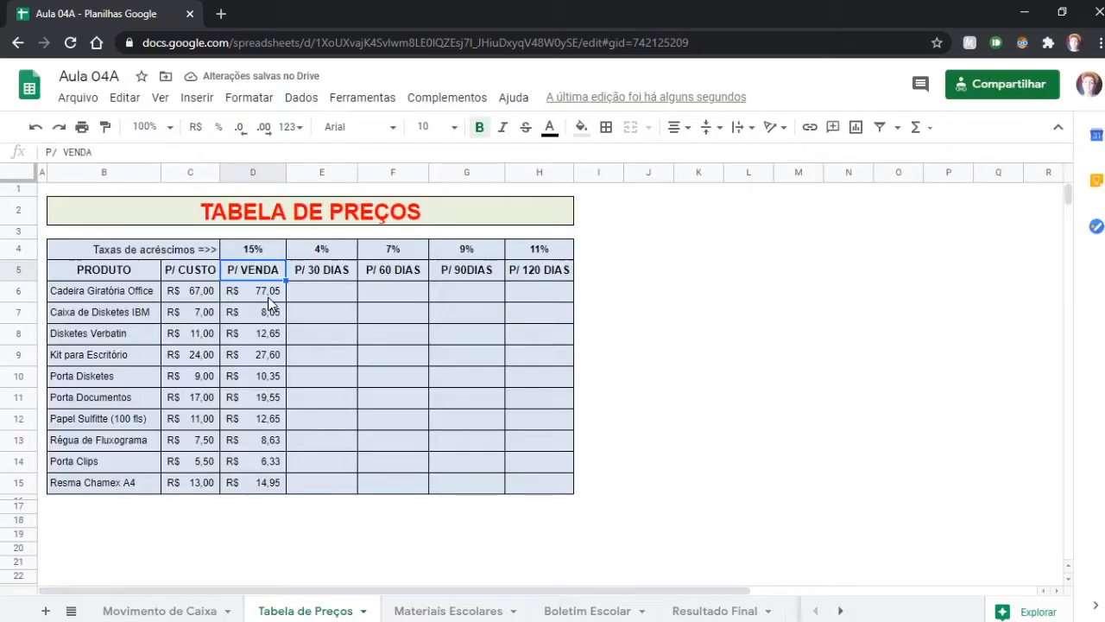
{"action": "left_click", "coordinate": [268, 297]}
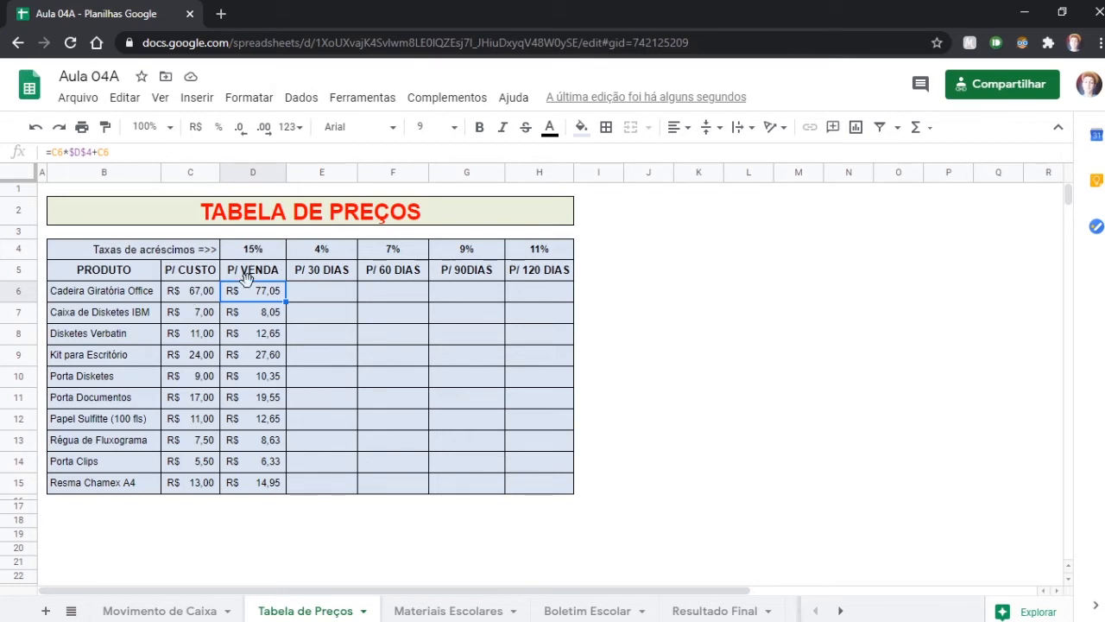
{"action": "left_click", "coordinate": [201, 314]}
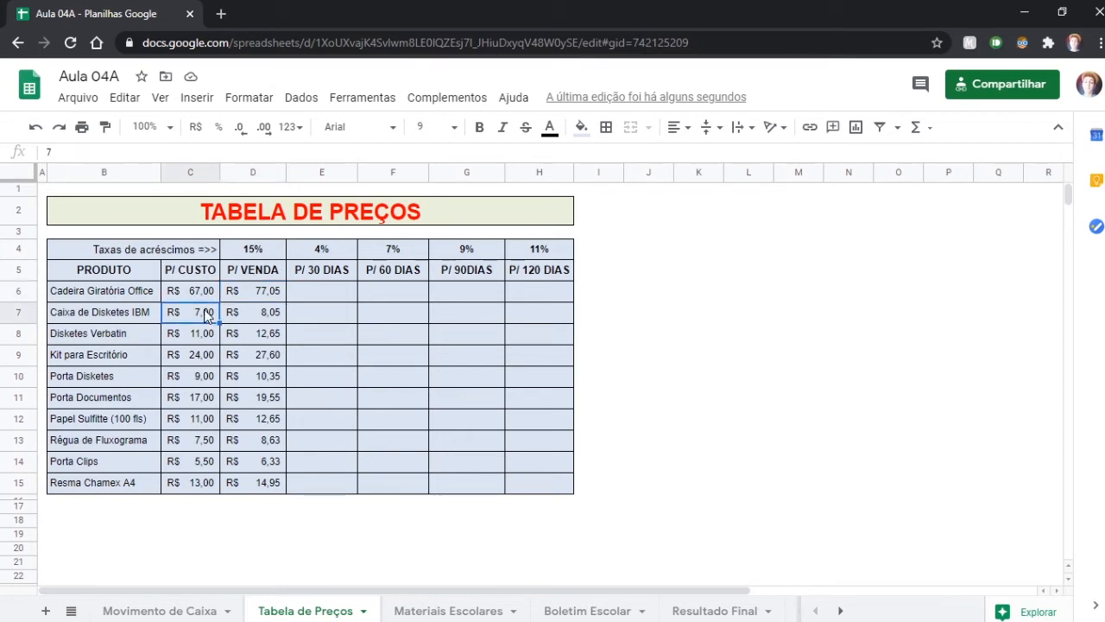
{"action": "left_click", "coordinate": [206, 338]}
{"action": "left_click", "coordinate": [208, 357]}
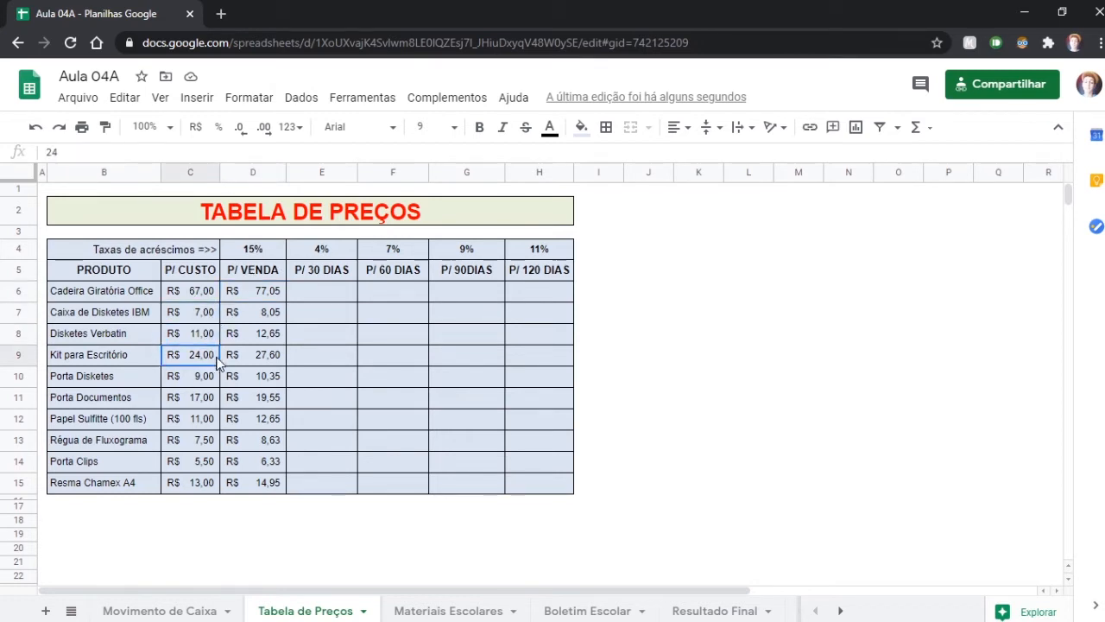
{"action": "left_click", "coordinate": [252, 361]}
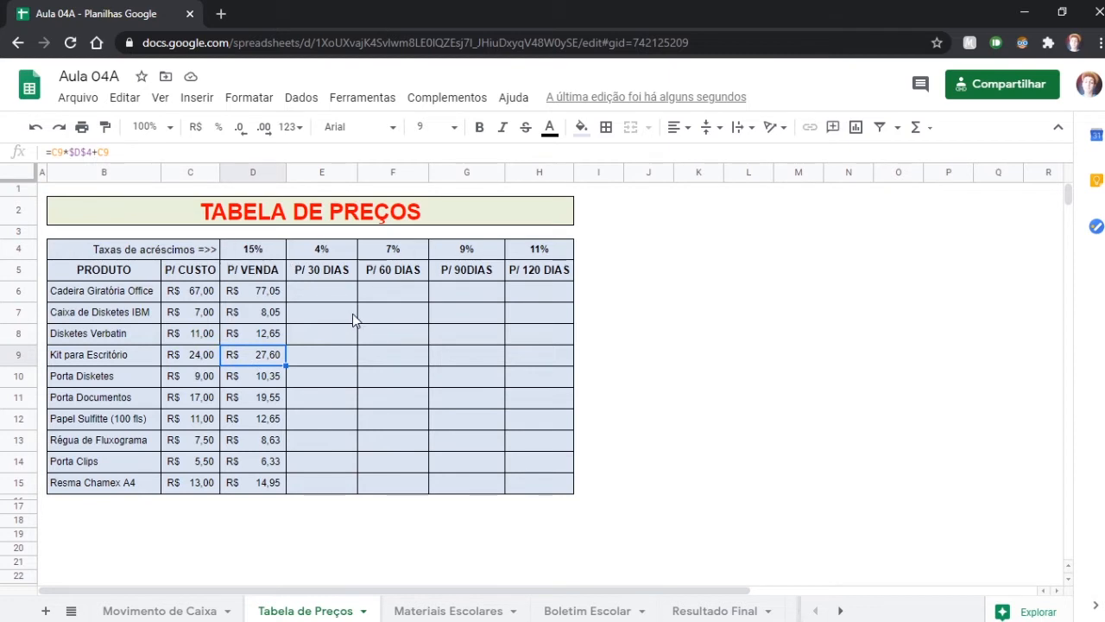
Enter the P/ 30 DIAS formula =C6*$E$4+C6 for Cadeira Giratória Office in cell E6
{"action": "left_click", "coordinate": [319, 290]}
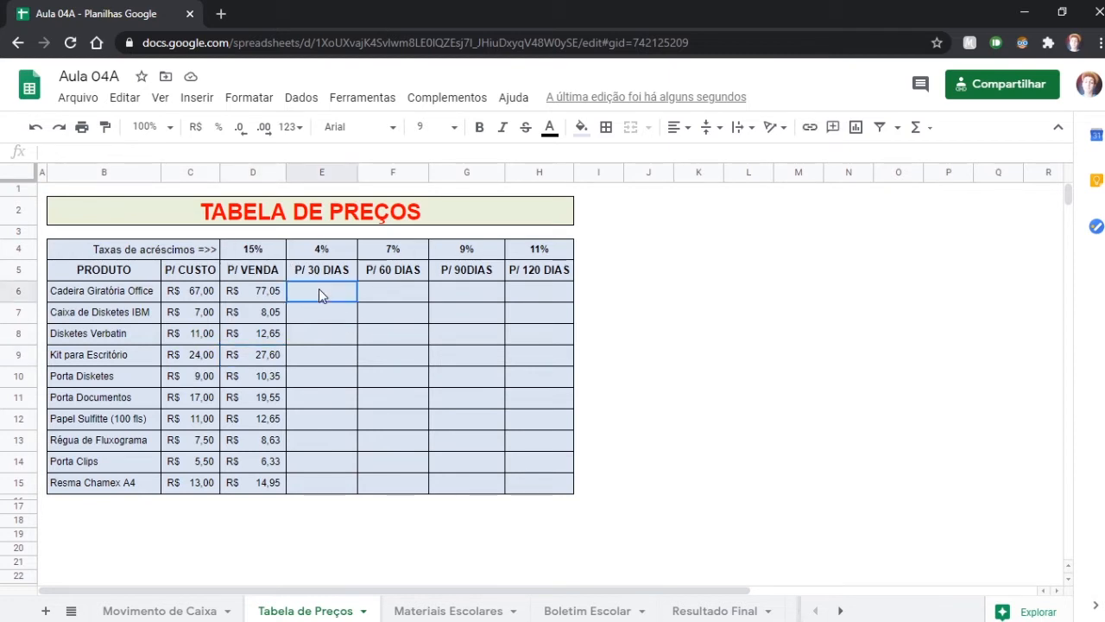
{"action": "type", "text": "="}
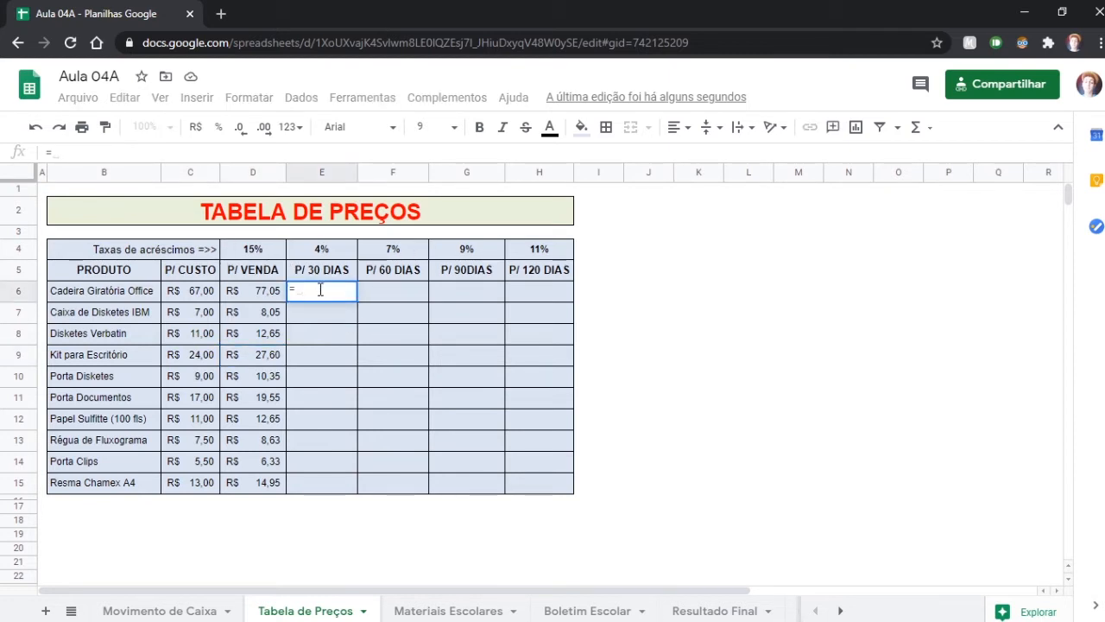
{"action": "left_click", "coordinate": [187, 294]}
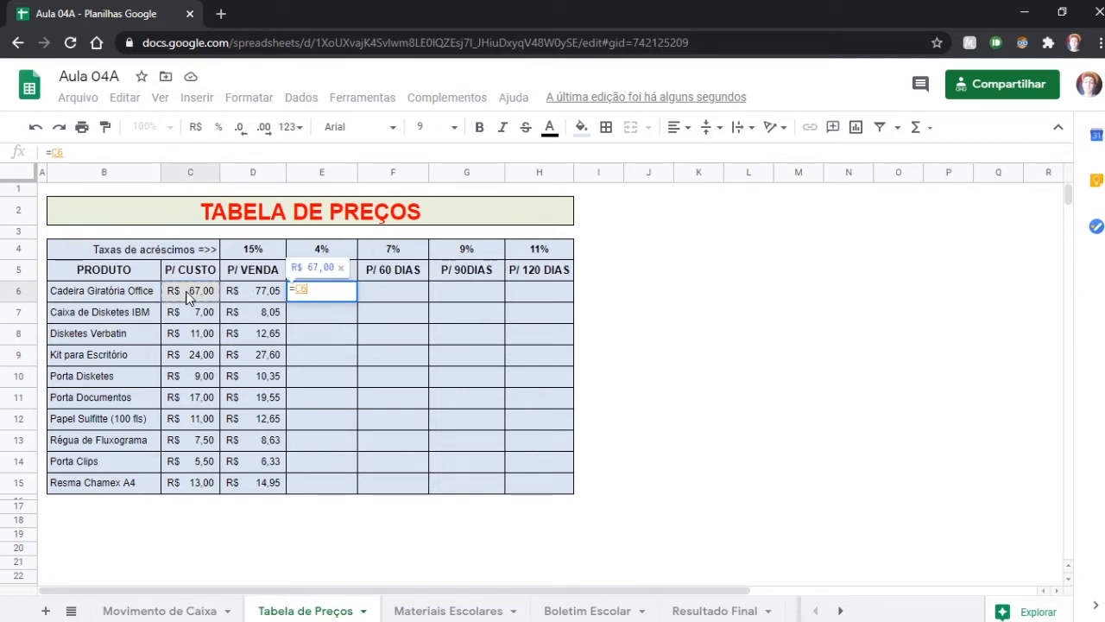
{"action": "type", "text": "*"}
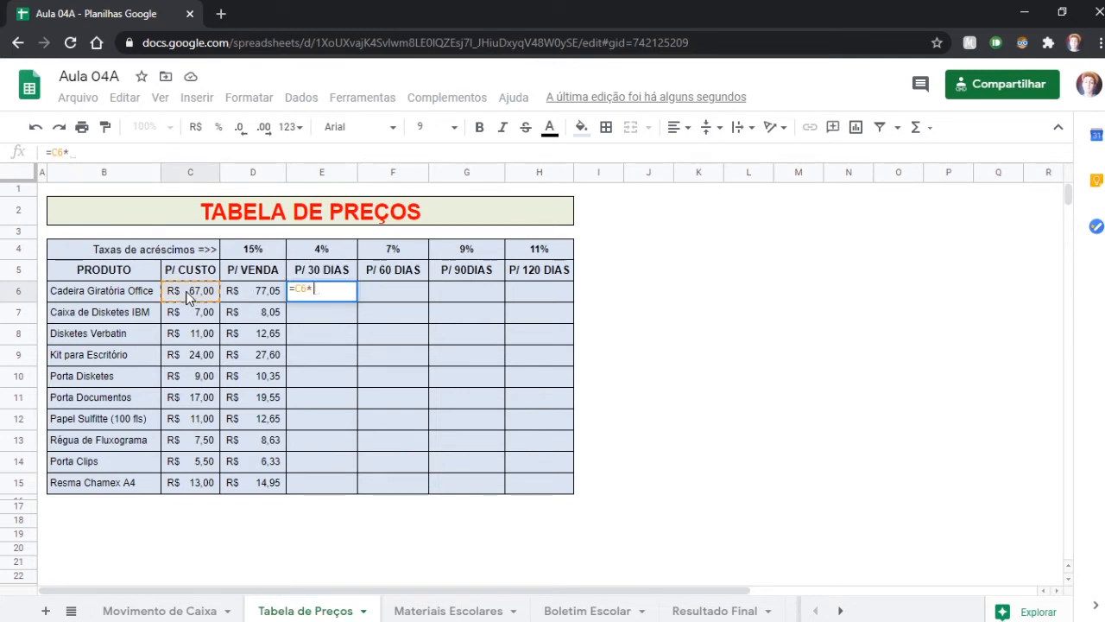
{"action": "left_click", "coordinate": [326, 250]}
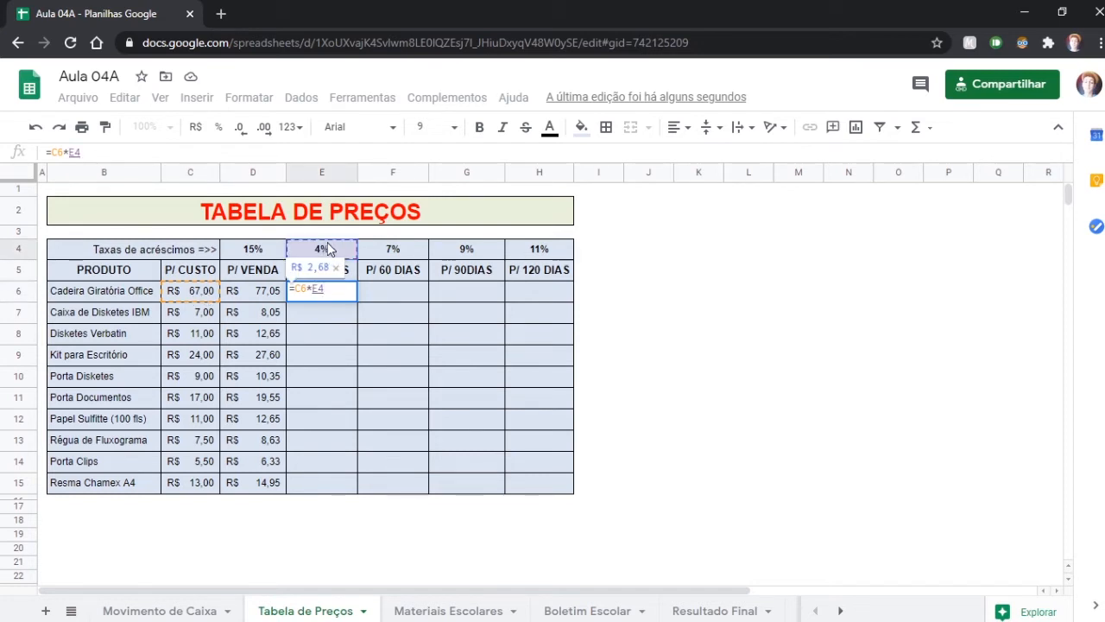
{"action": "key", "text": "F4"}
{"action": "left_click", "coordinate": [99, 151]}
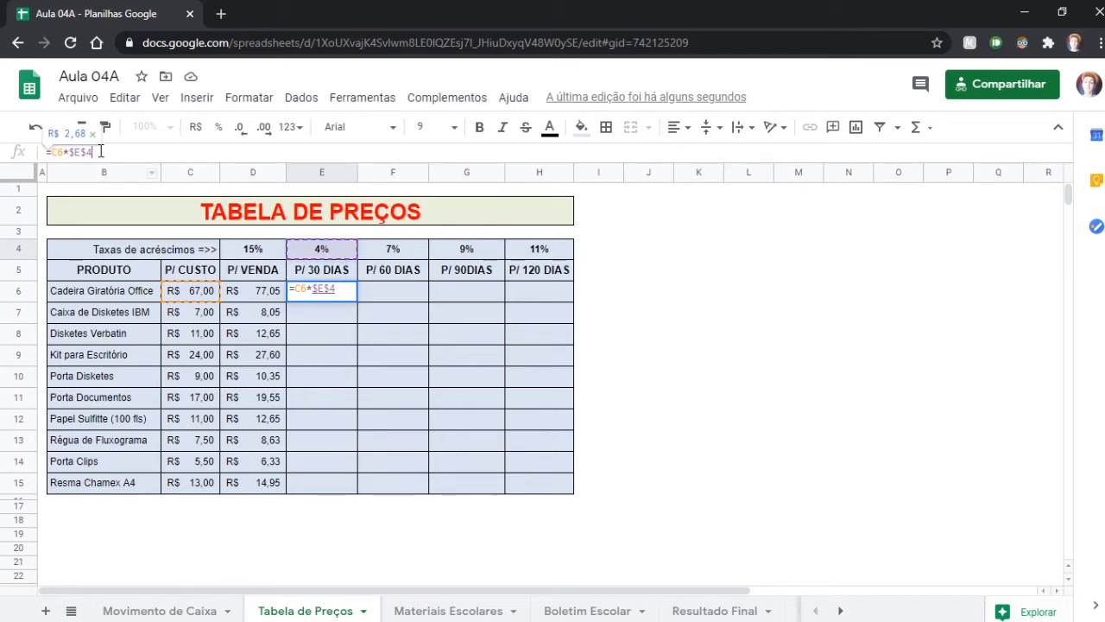
{"action": "type", "text": "+"}
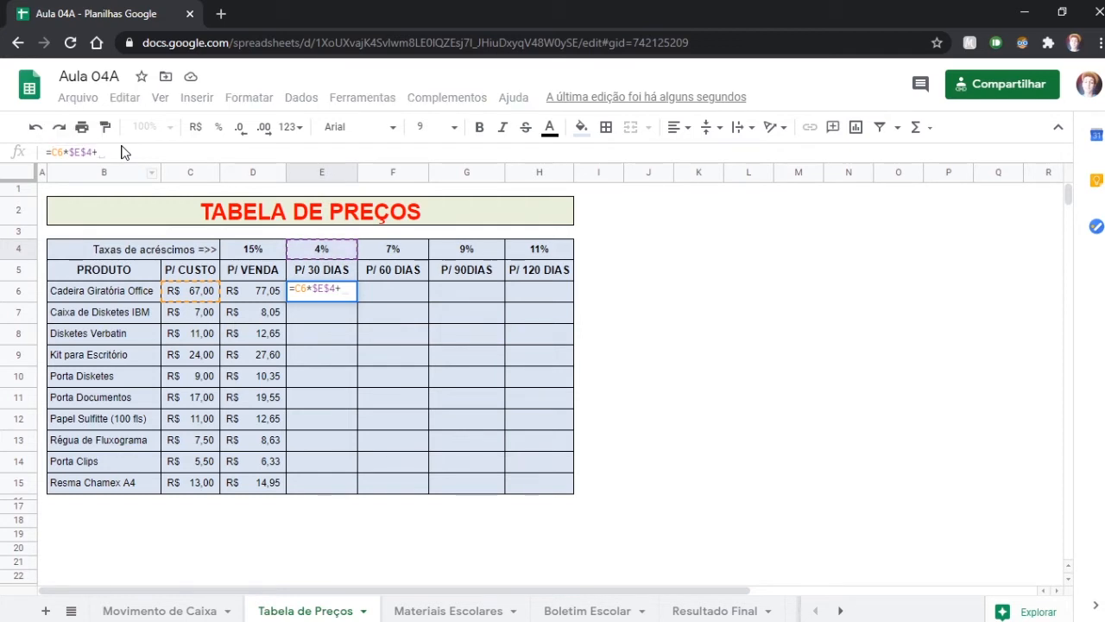
{"action": "left_click", "coordinate": [204, 298]}
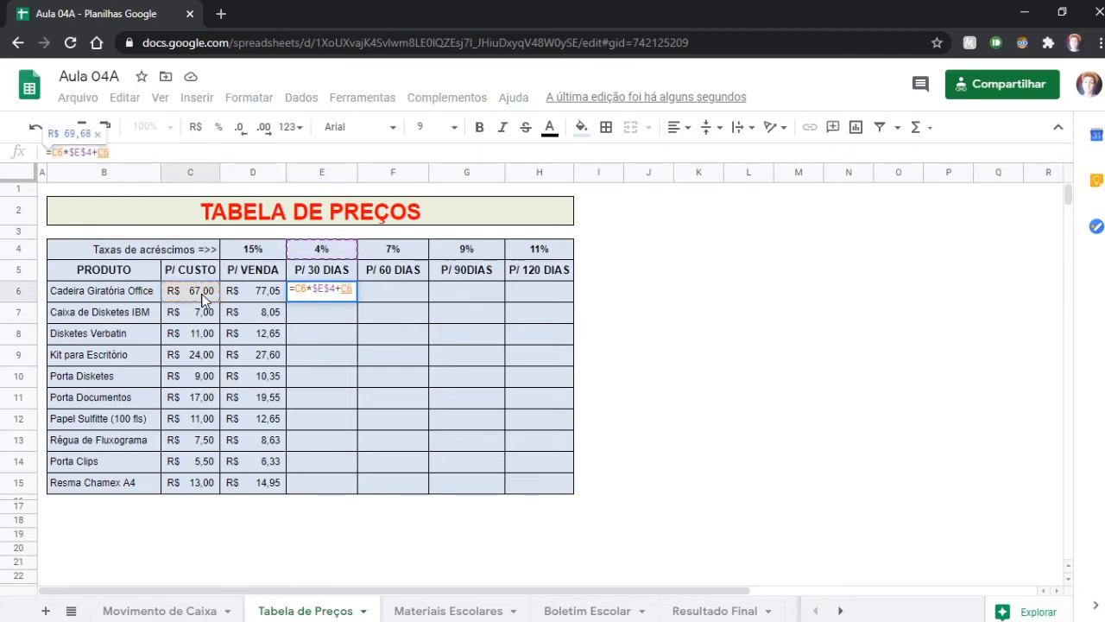
{"action": "key", "text": "Return"}
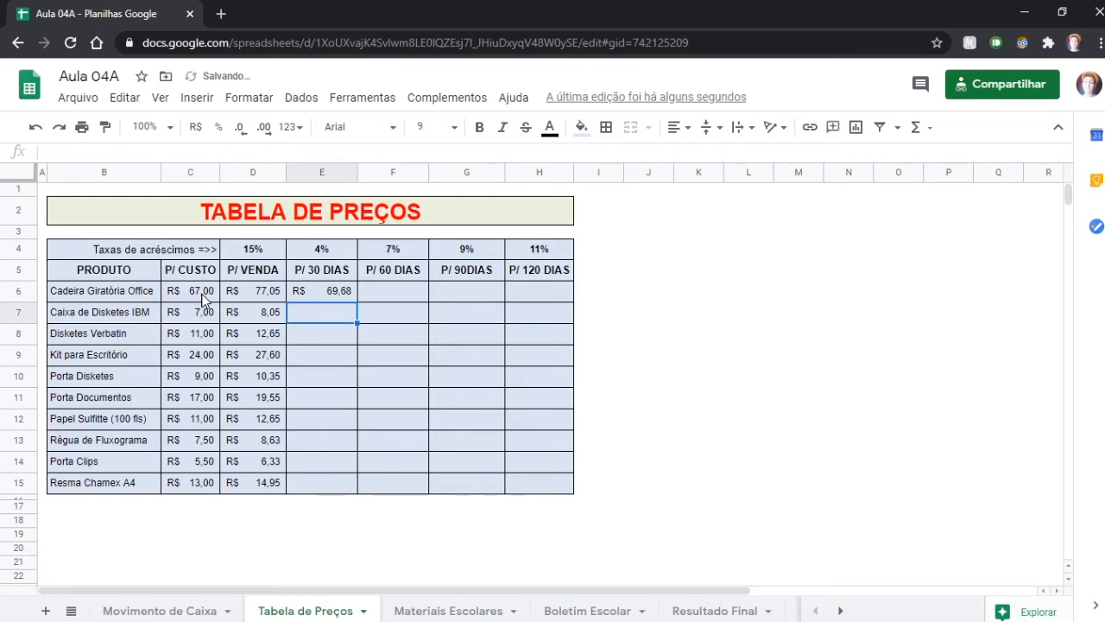
Copy the P/ 30 DIAS formula from E6 down to E15 and check the references in the copied formulas
{"action": "left_click", "coordinate": [324, 294]}
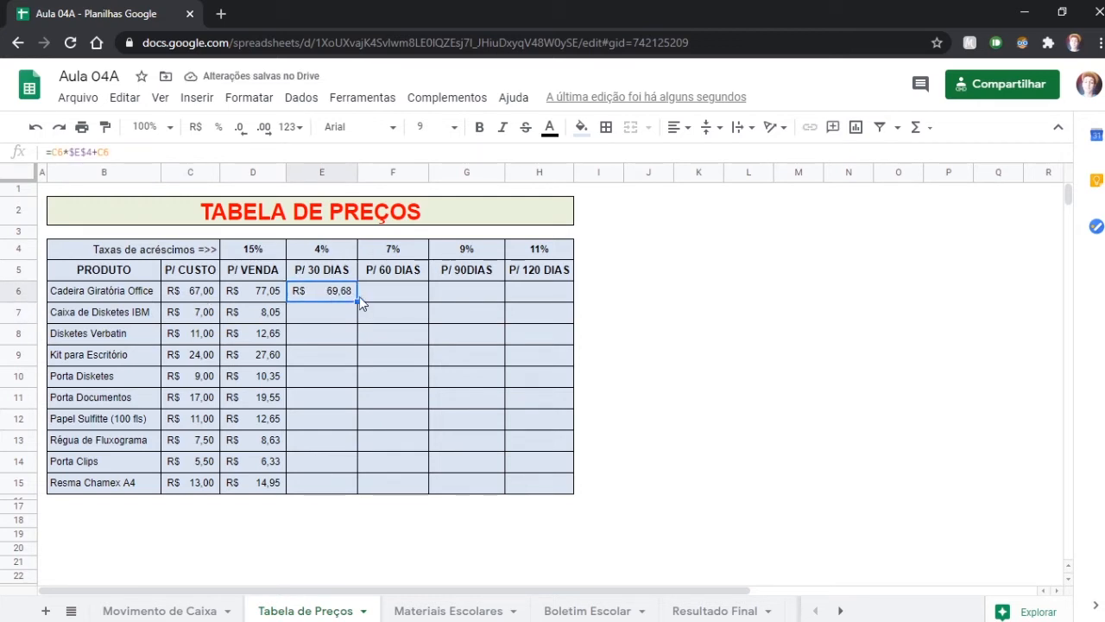
{"action": "left_click_drag", "start_coordinate": [357, 300], "coordinate": [357, 493]}
{"action": "left_click", "coordinate": [333, 296]}
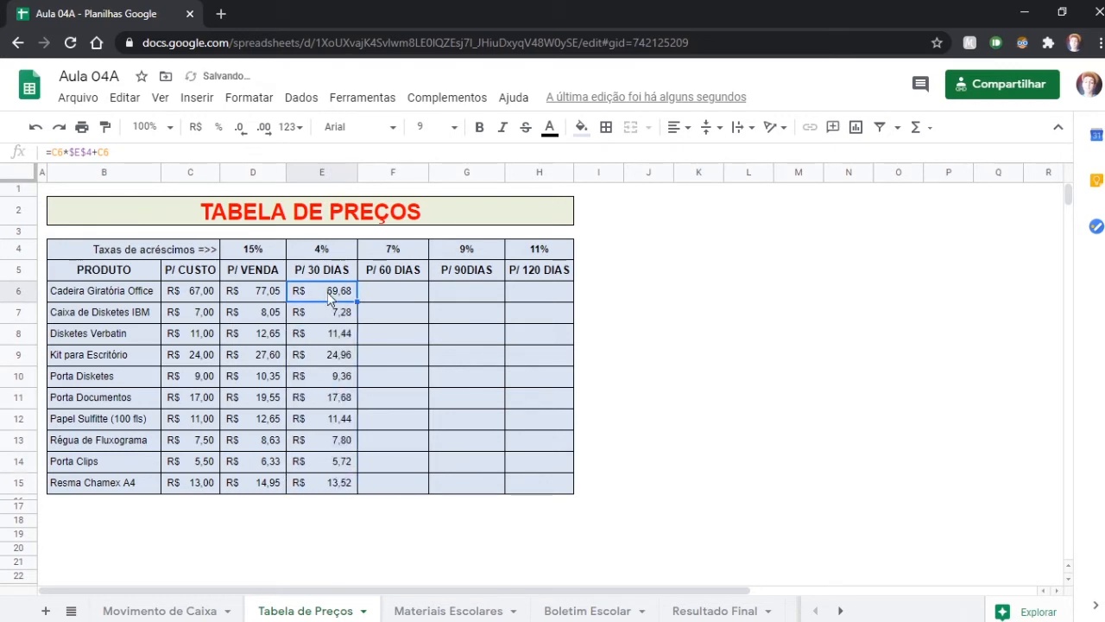
{"action": "left_click", "coordinate": [335, 320]}
{"action": "left_click", "coordinate": [340, 356]}
{"action": "left_click", "coordinate": [337, 378]}
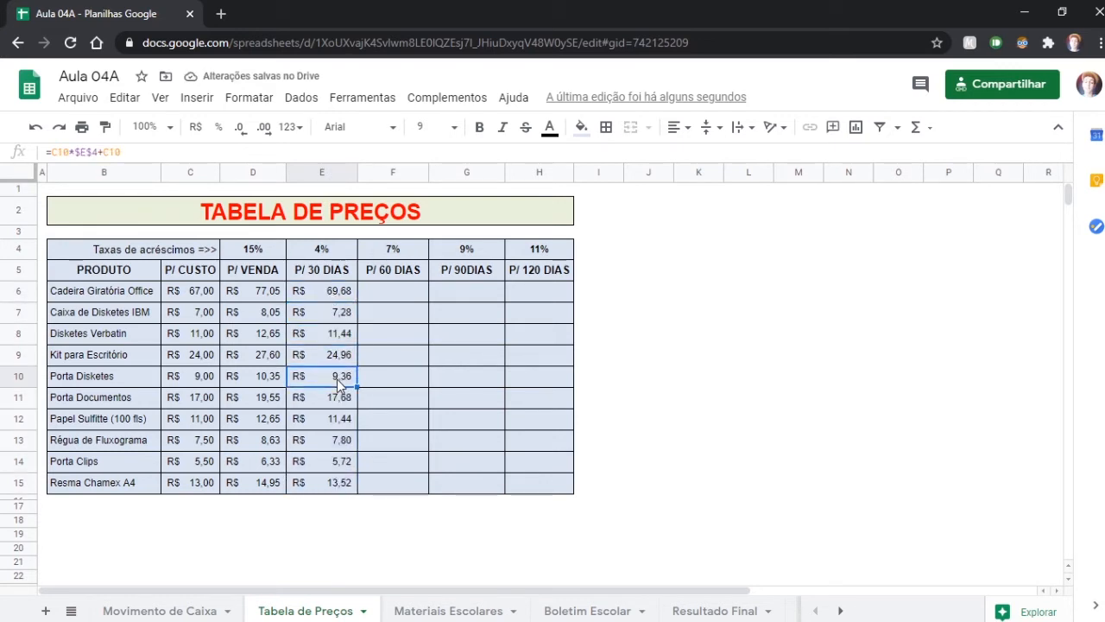
{"action": "left_click", "coordinate": [337, 422]}
{"action": "left_click", "coordinate": [338, 442]}
{"action": "left_click", "coordinate": [341, 485]}
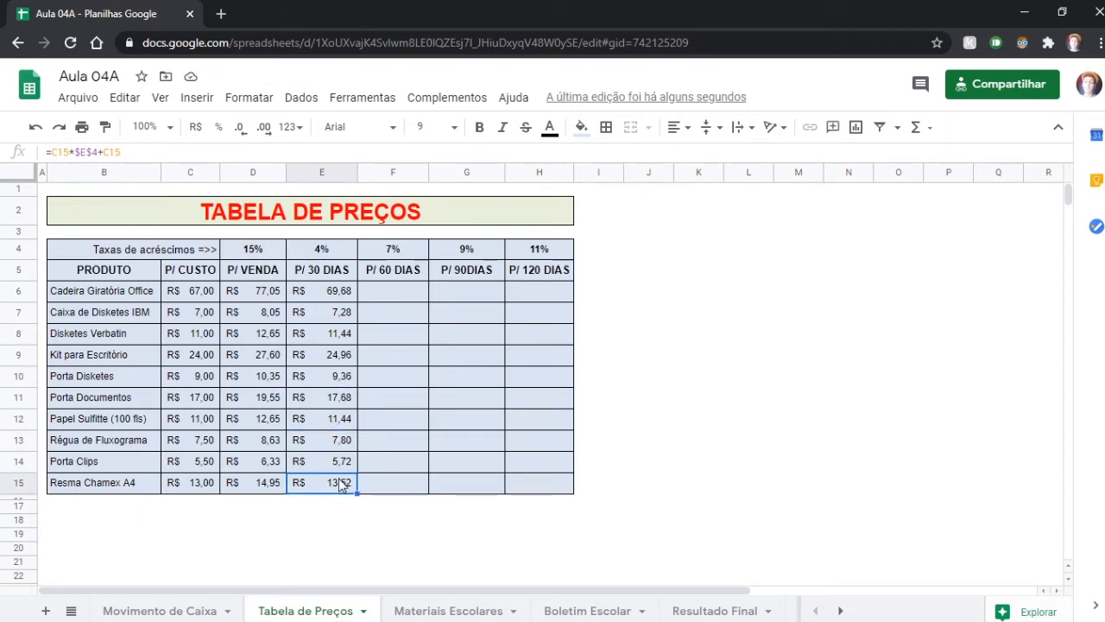
Enter the P/ 60 DIAS formula =C6*$F$4+C6 in cell F6 and copy it down to F15
{"action": "left_click", "coordinate": [393, 292]}
{"action": "type", "text": "="}
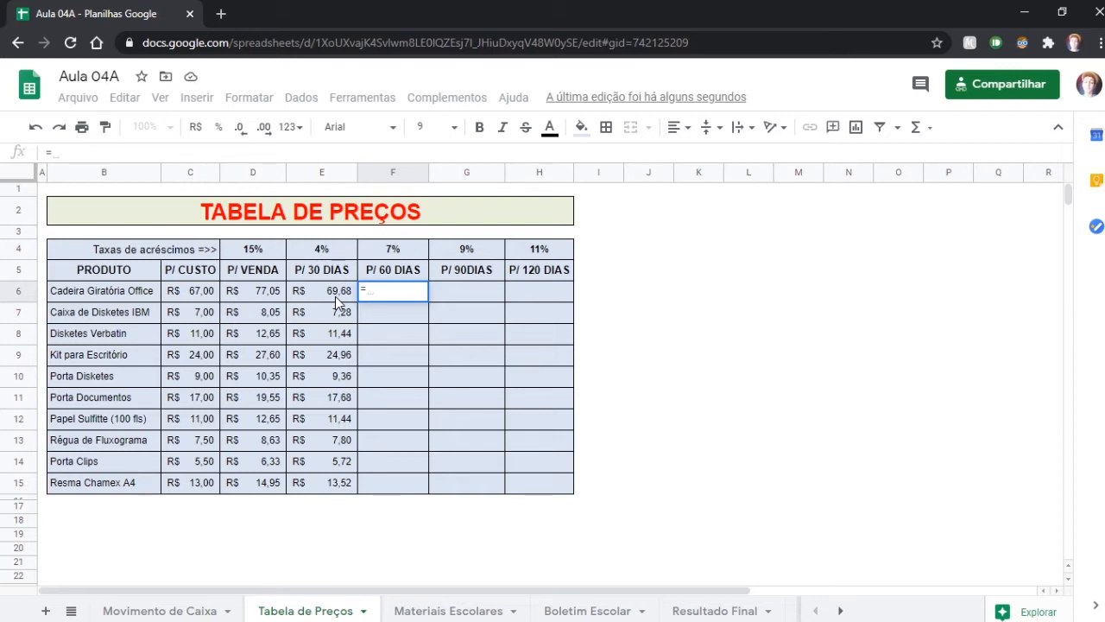
{"action": "left_click", "coordinate": [207, 295]}
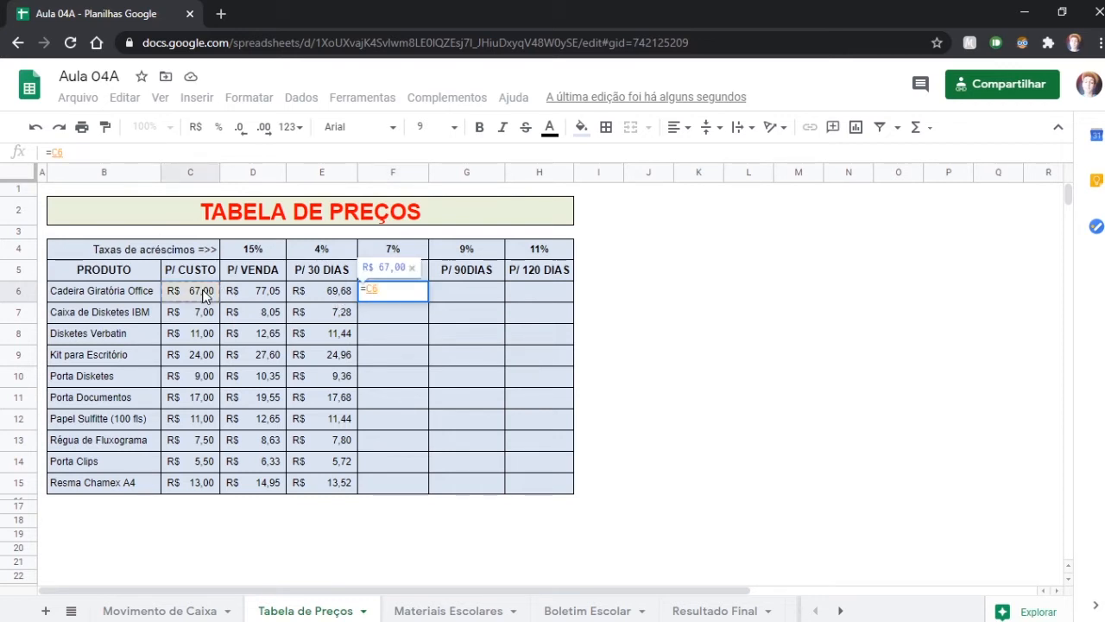
{"action": "type", "text": "*"}
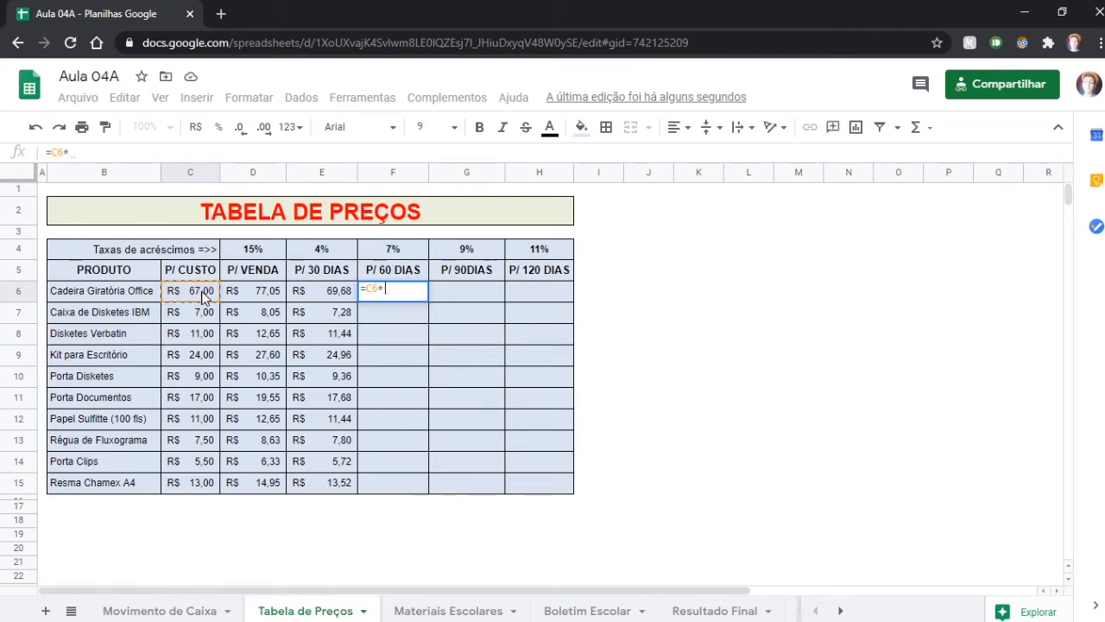
{"action": "left_click", "coordinate": [394, 249]}
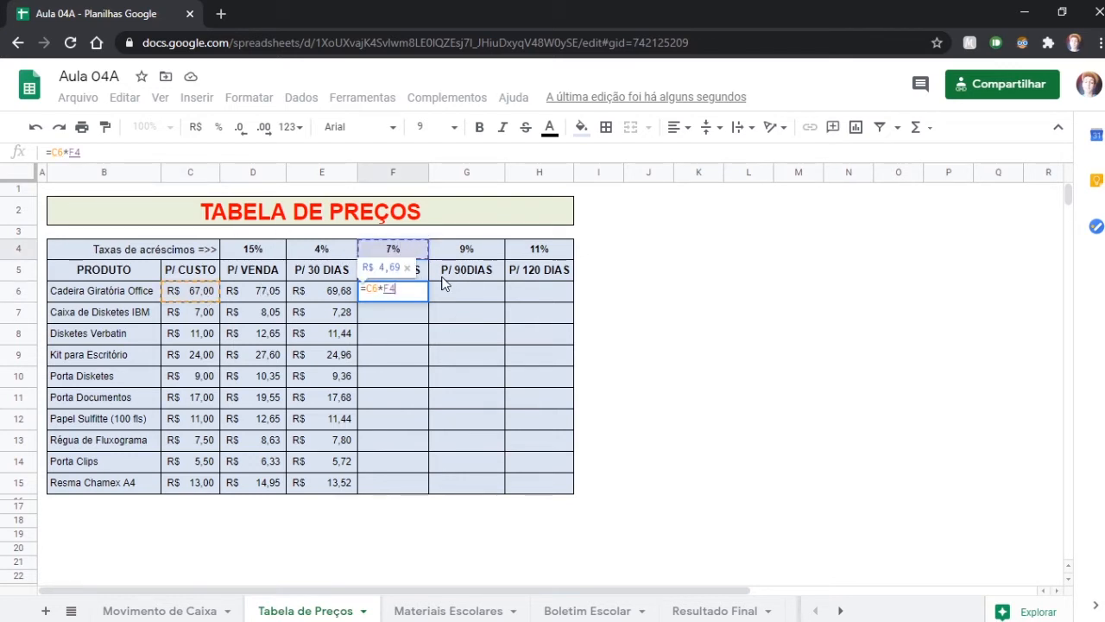
{"action": "key", "text": "F4"}
{"action": "type", "text": "+"}
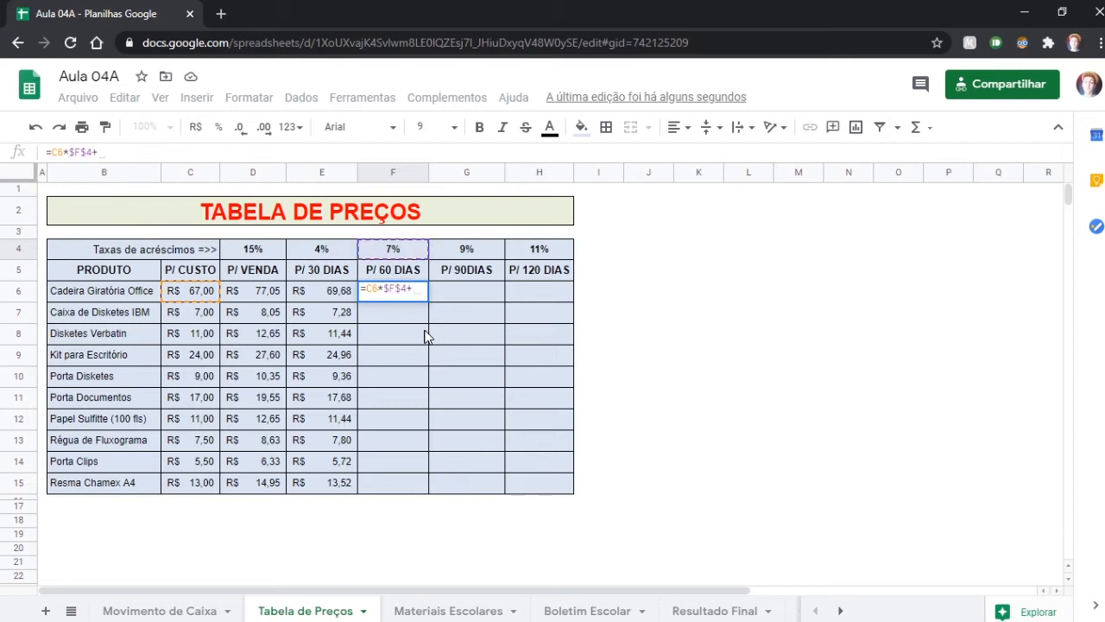
{"action": "left_click", "coordinate": [207, 294]}
{"action": "key", "text": "Return"}
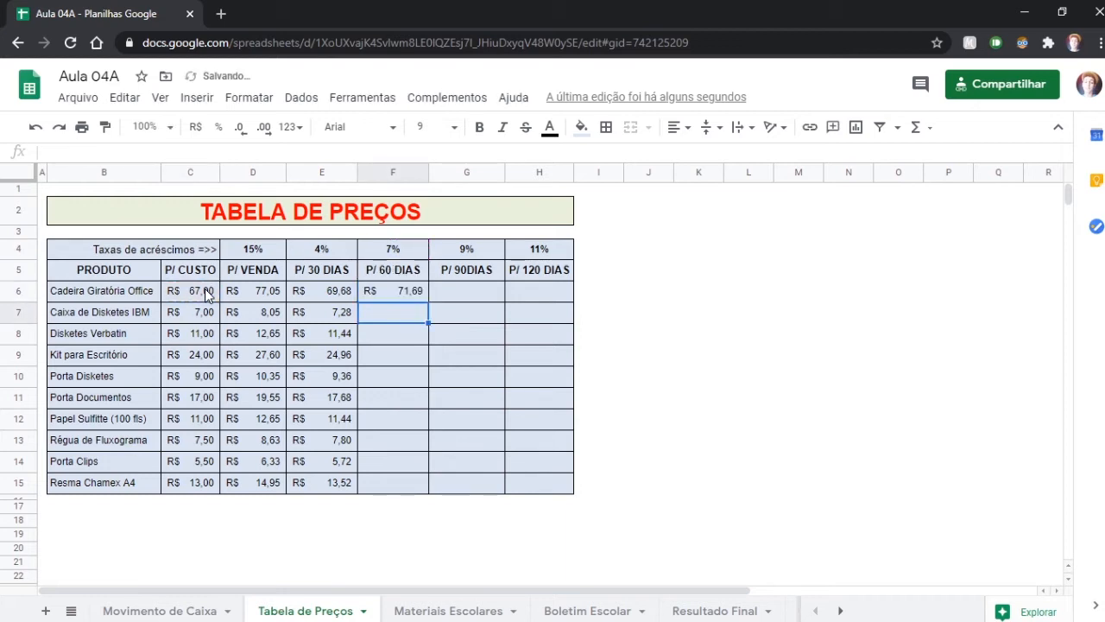
{"action": "left_click", "coordinate": [424, 293]}
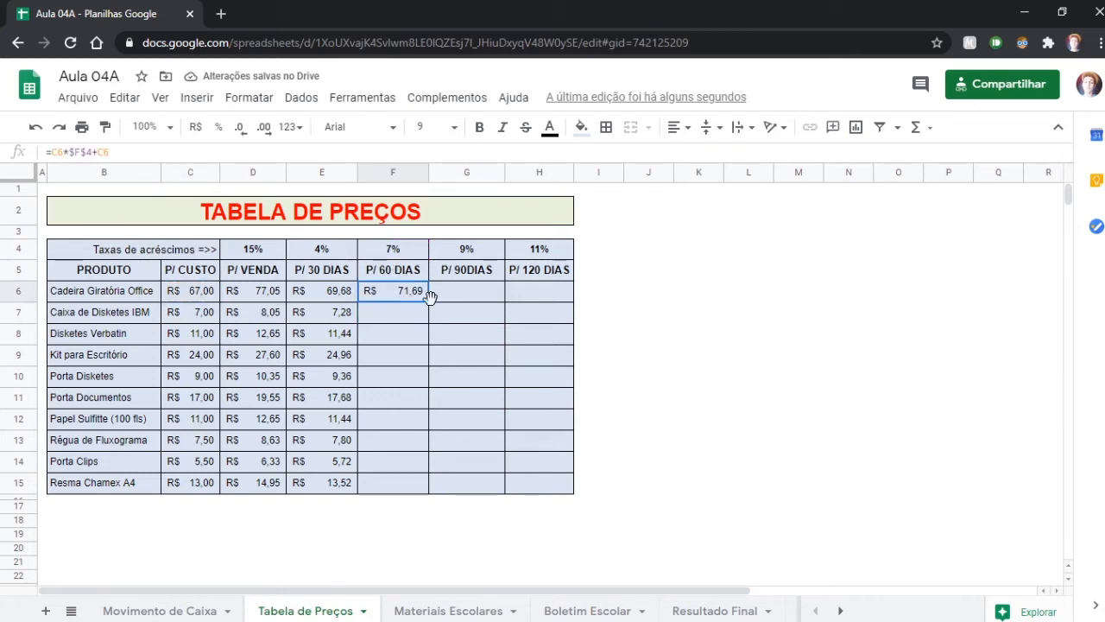
{"action": "double_click", "coordinate": [429, 301]}
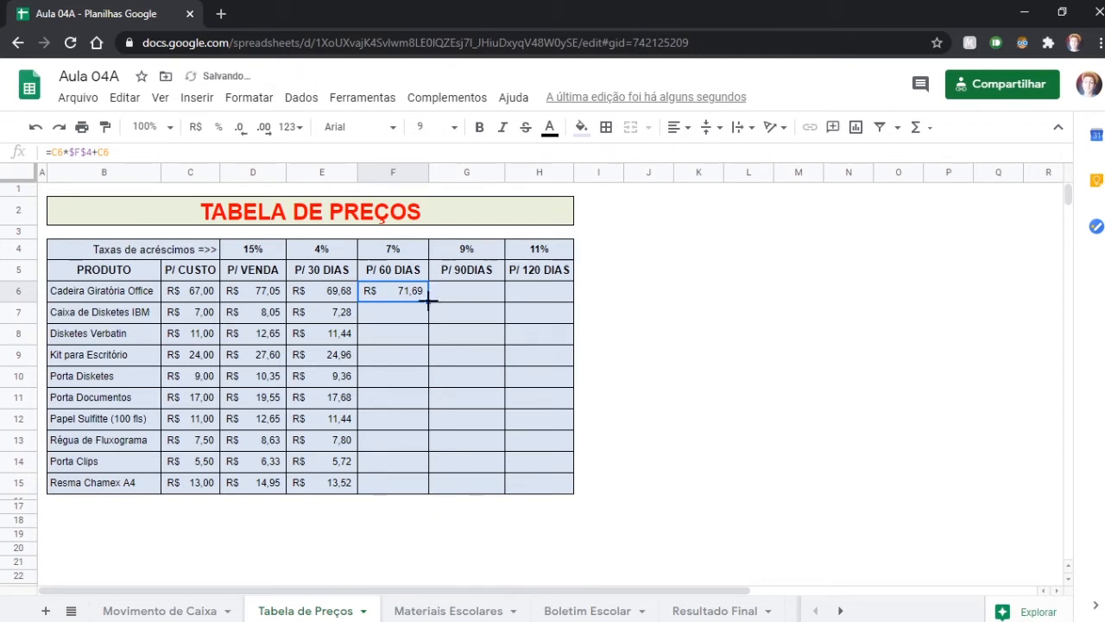
Enter the P/ 90DIAS formula =C6*$G$4+C6 in cell G6 and copy it down to G15
{"action": "left_click", "coordinate": [449, 292]}
{"action": "type", "text": "="}
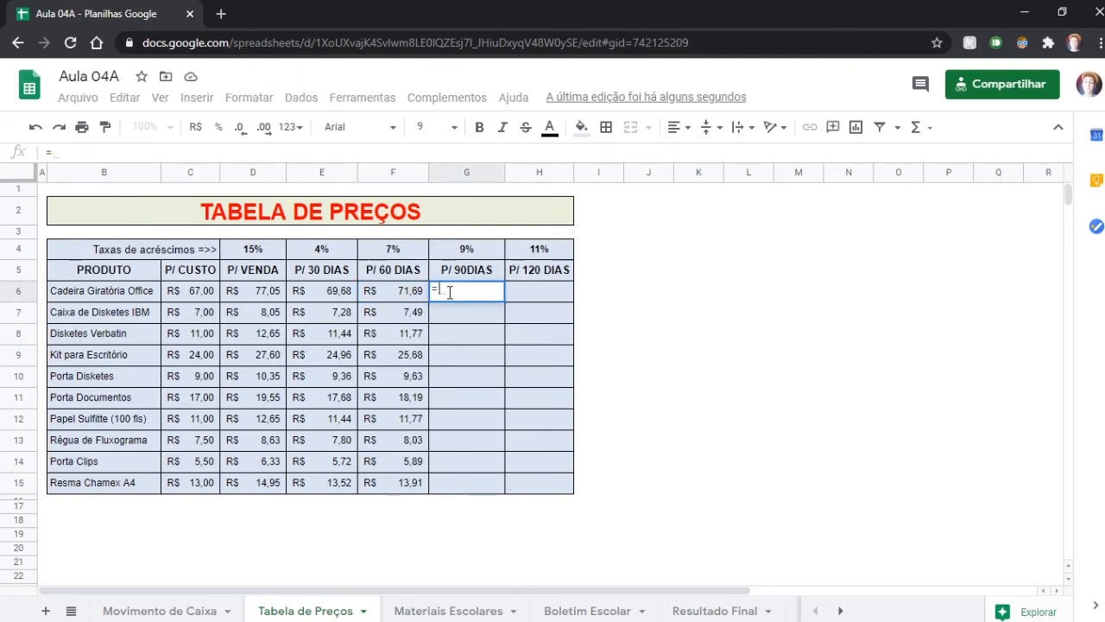
{"action": "left_click", "coordinate": [192, 294]}
{"action": "type", "text": "*"}
{"action": "left_click", "coordinate": [486, 251]}
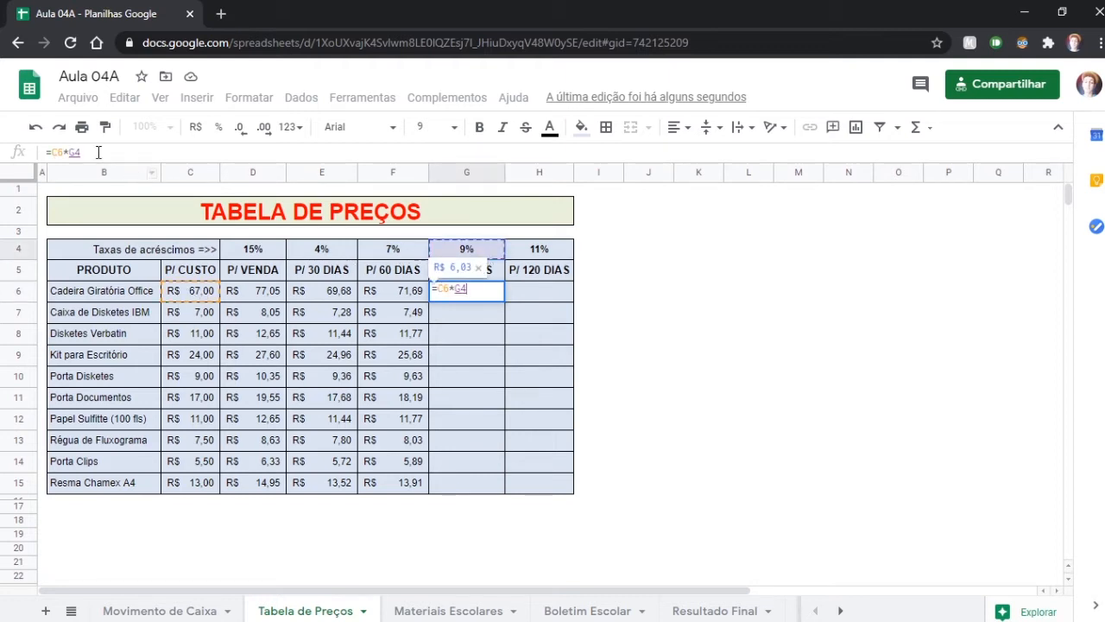
{"action": "left_click", "coordinate": [70, 152]}
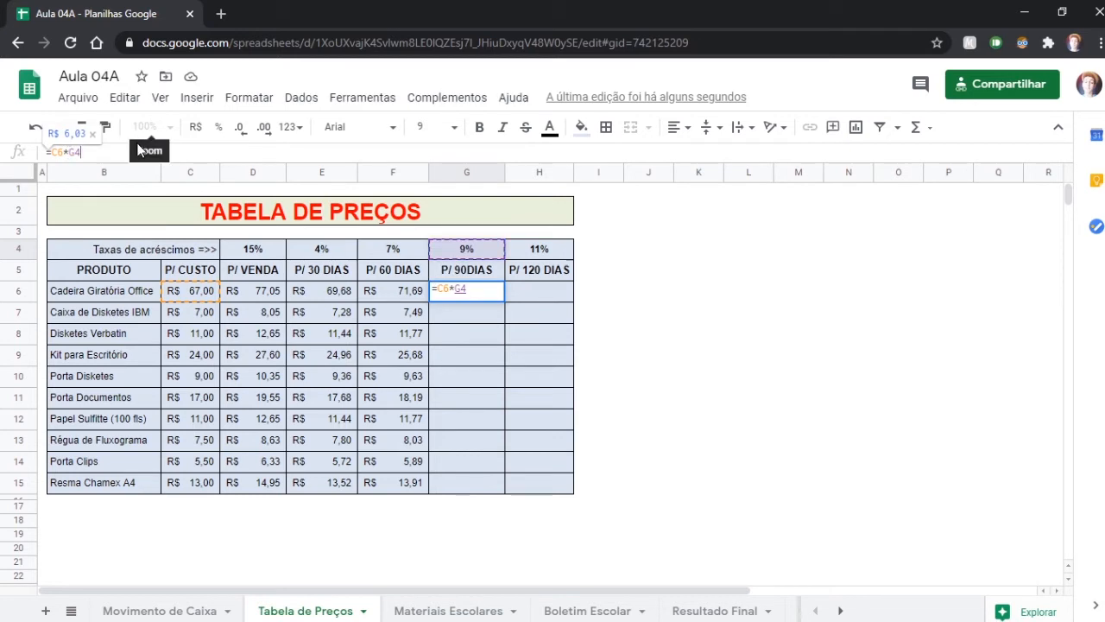
{"action": "key", "text": "F4"}
{"action": "type", "text": "+"}
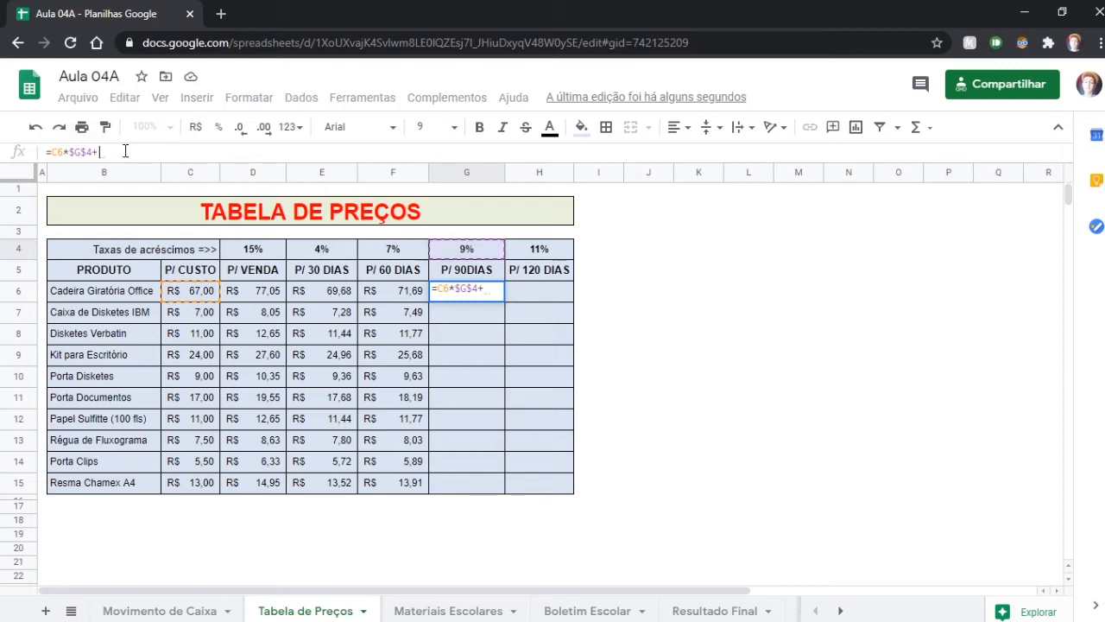
{"action": "left_click", "coordinate": [184, 293]}
{"action": "key", "text": "Return"}
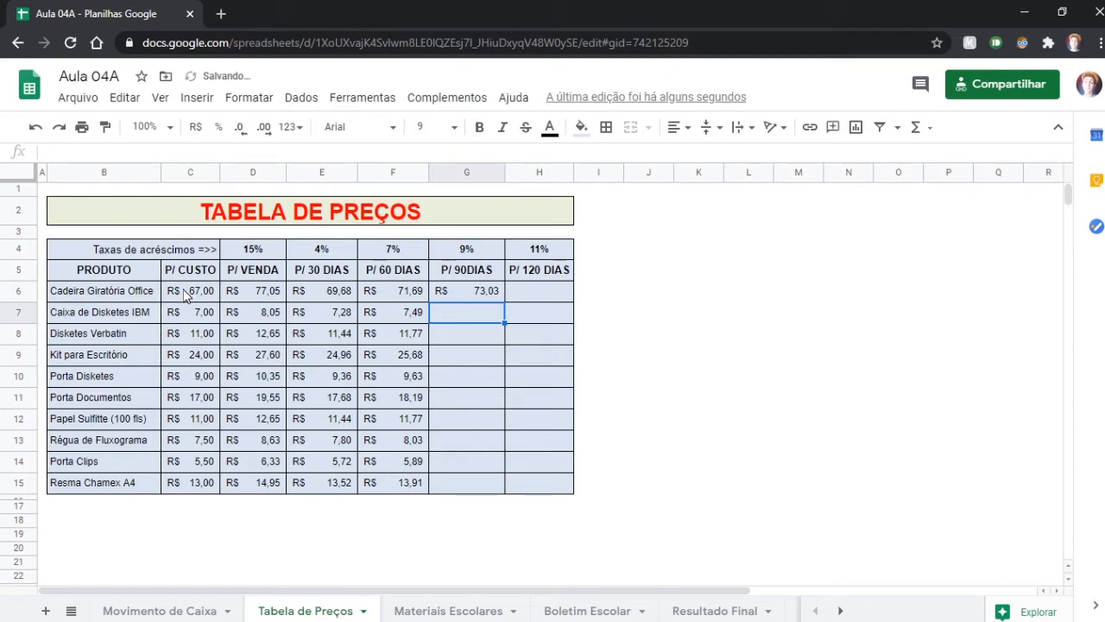
{"action": "left_click", "coordinate": [485, 294]}
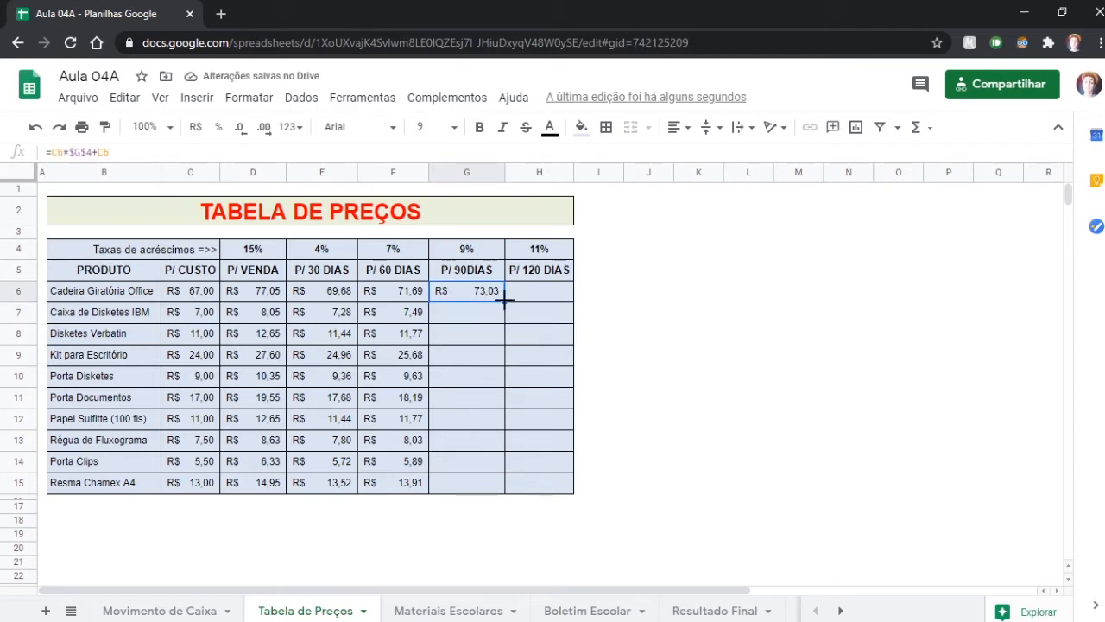
{"action": "double_click", "coordinate": [505, 302]}
Enter the P/ 120 DIAS formula =C6*$H$4+C6 in cell H6 and copy it down to H15
{"action": "left_click", "coordinate": [522, 299]}
{"action": "type", "text": "="}
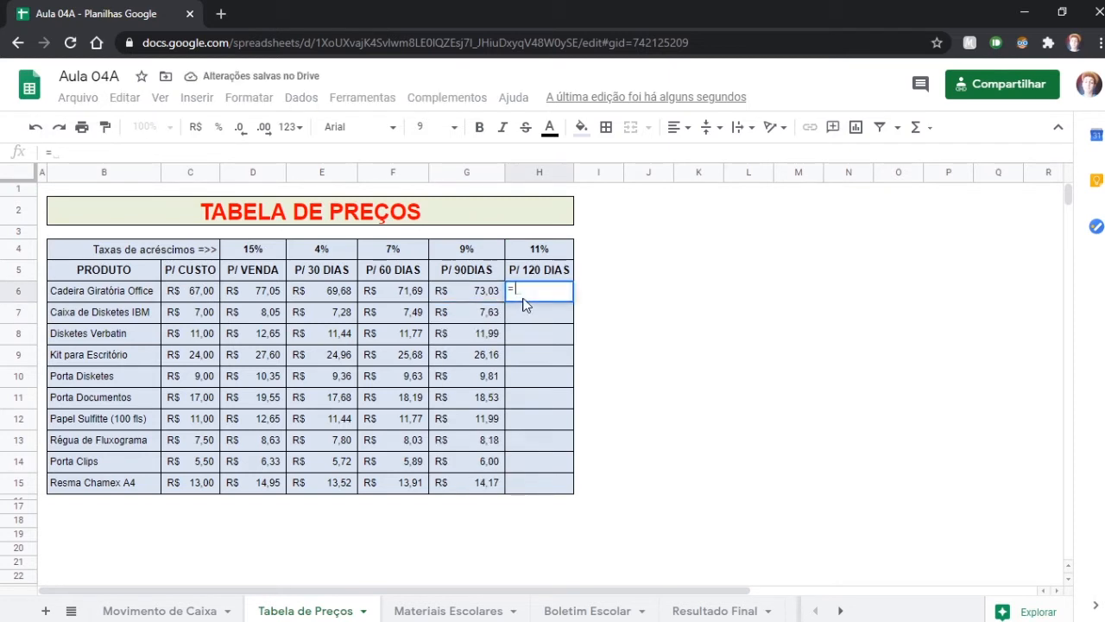
{"action": "left_click", "coordinate": [205, 298]}
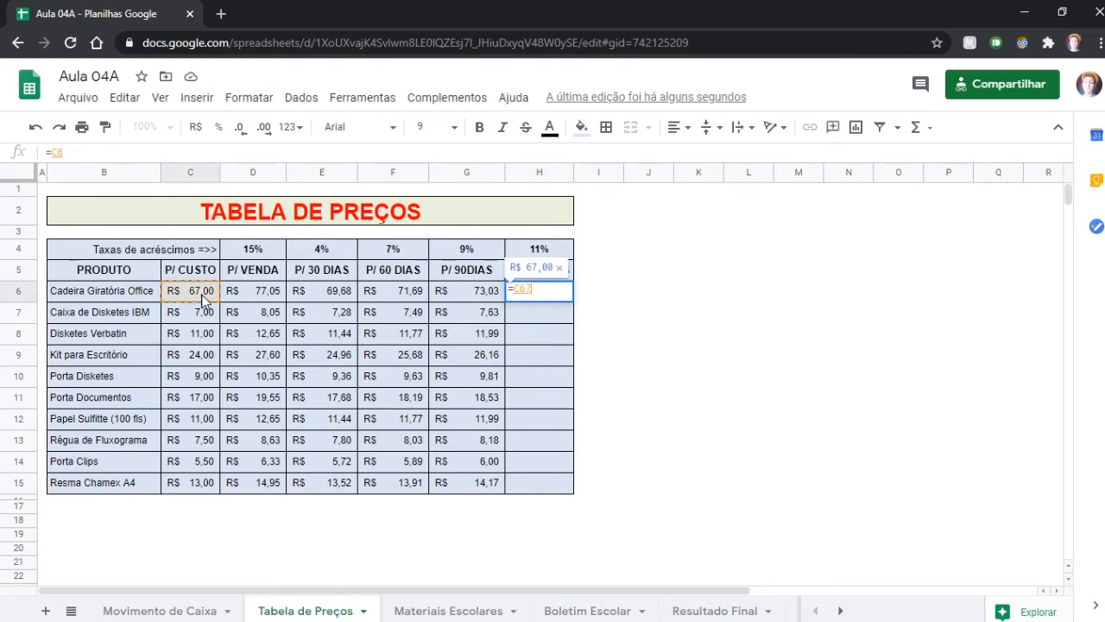
{"action": "type", "text": "7+"}
{"action": "key", "text": "BackSpace"}
{"action": "key", "text": "BackSpace"}
{"action": "type", "text": "*"}
{"action": "left_click", "coordinate": [557, 250]}
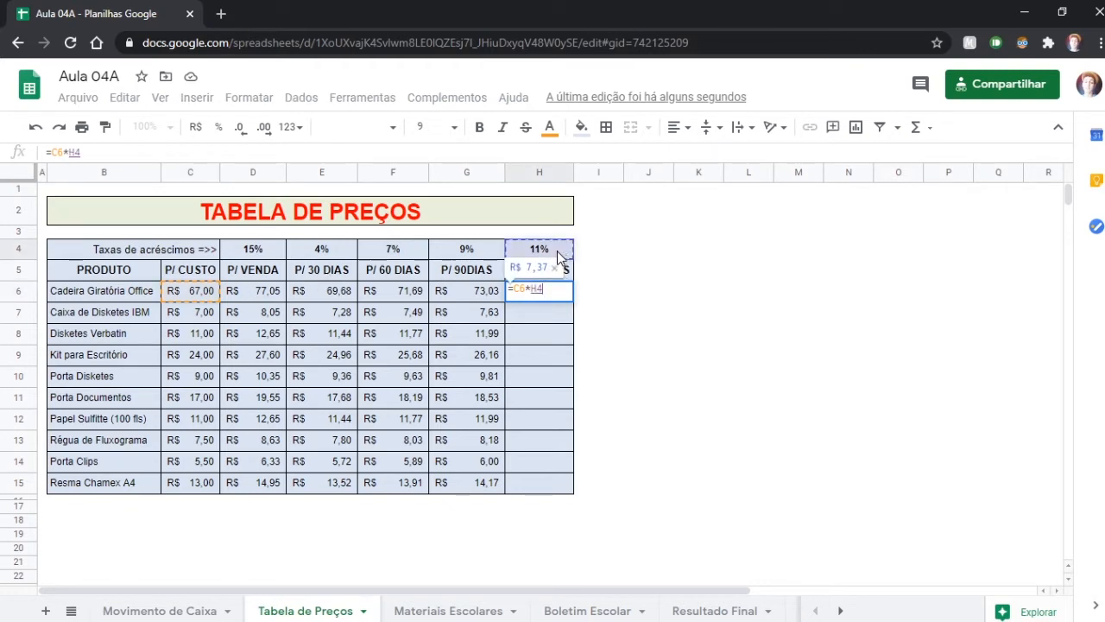
{"action": "key", "text": "F4"}
{"action": "type", "text": "+"}
{"action": "left_click", "coordinate": [177, 298]}
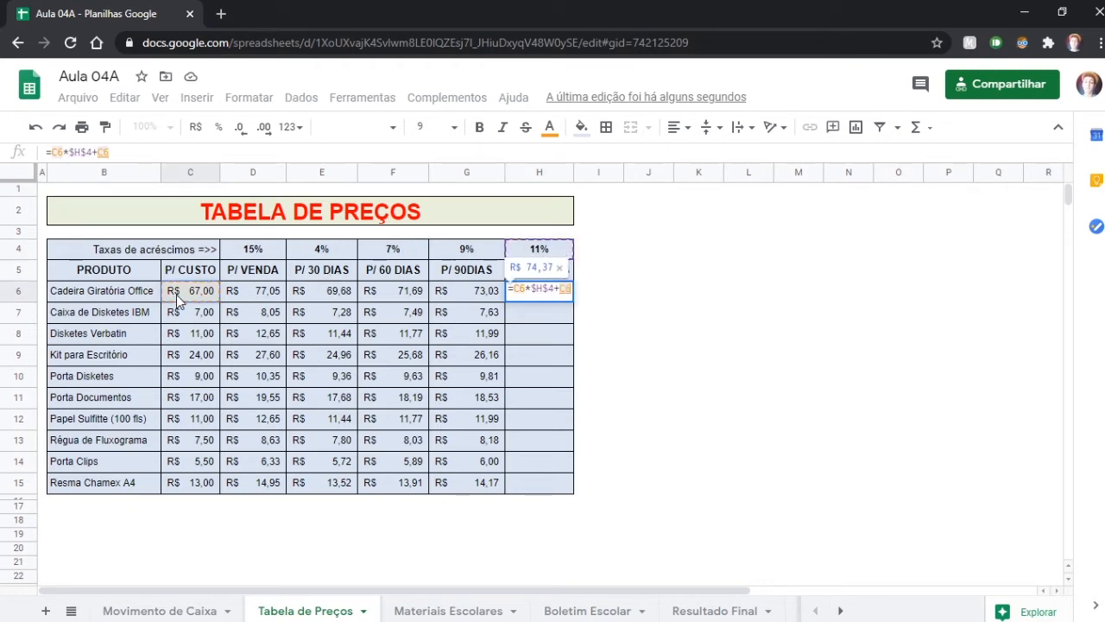
{"action": "key", "text": "Return"}
{"action": "left_click", "coordinate": [514, 291]}
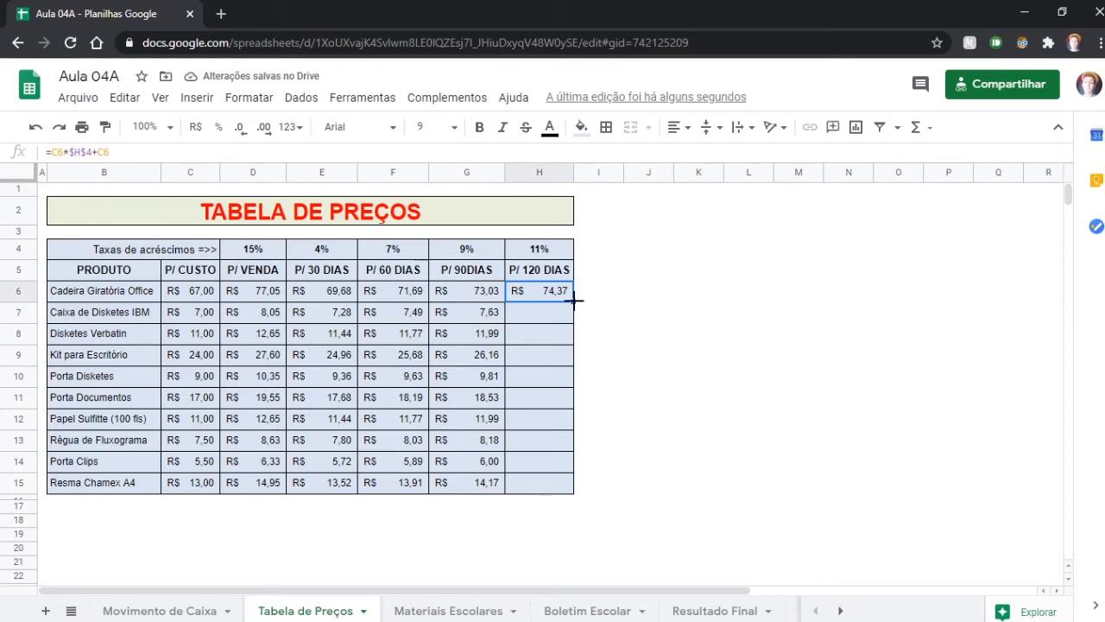
{"action": "double_click", "coordinate": [574, 301]}
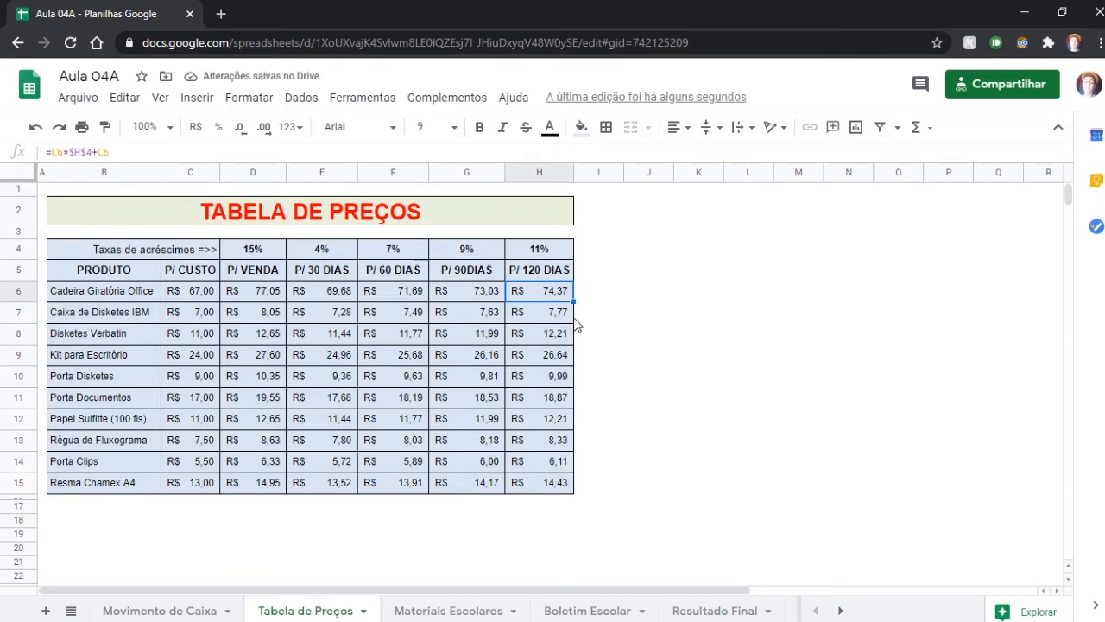
Open the Materiais Escolares sheet and write =HOJE() as a plain-text note in cell H2
{"action": "left_click", "coordinate": [467, 610]}
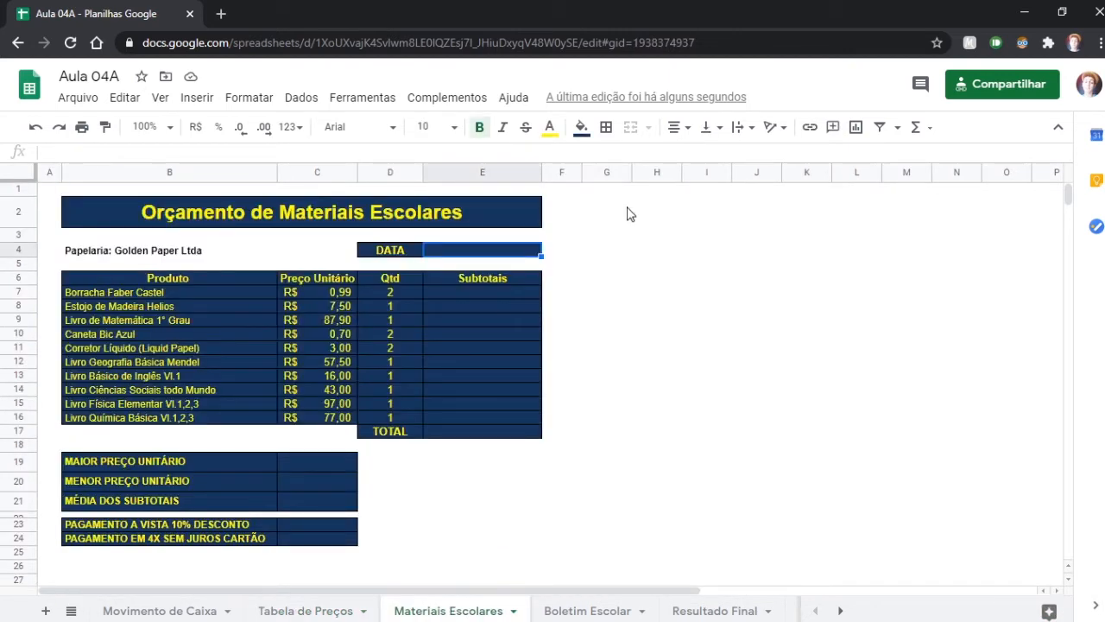
{"action": "left_click", "coordinate": [779, 264]}
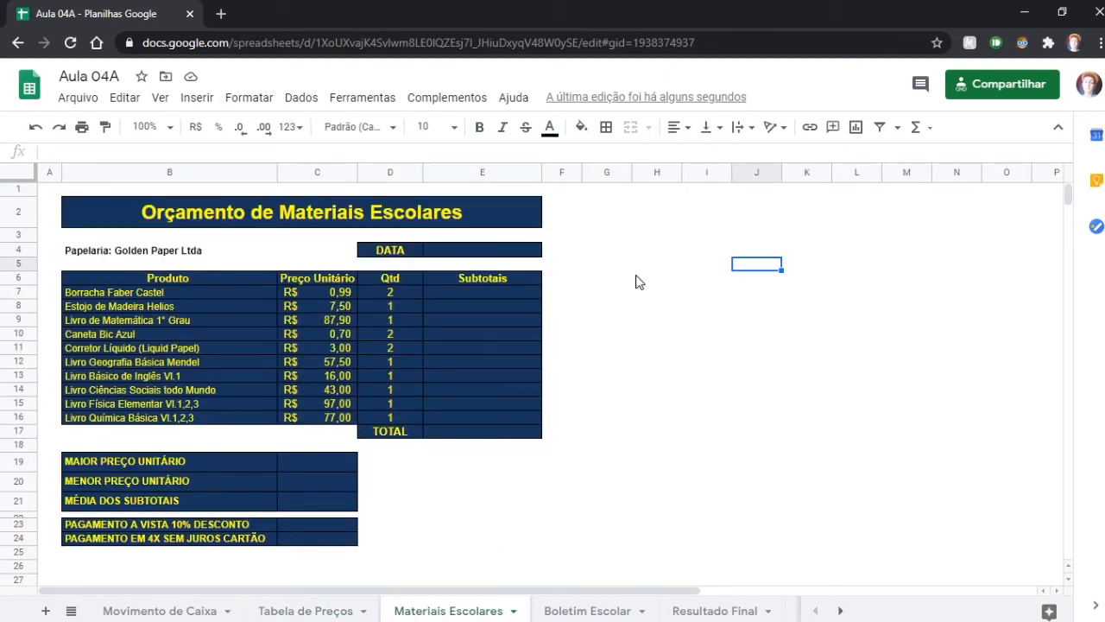
{"action": "left_click", "coordinate": [647, 248]}
{"action": "left_click", "coordinate": [665, 223]}
{"action": "type", "text": "="}
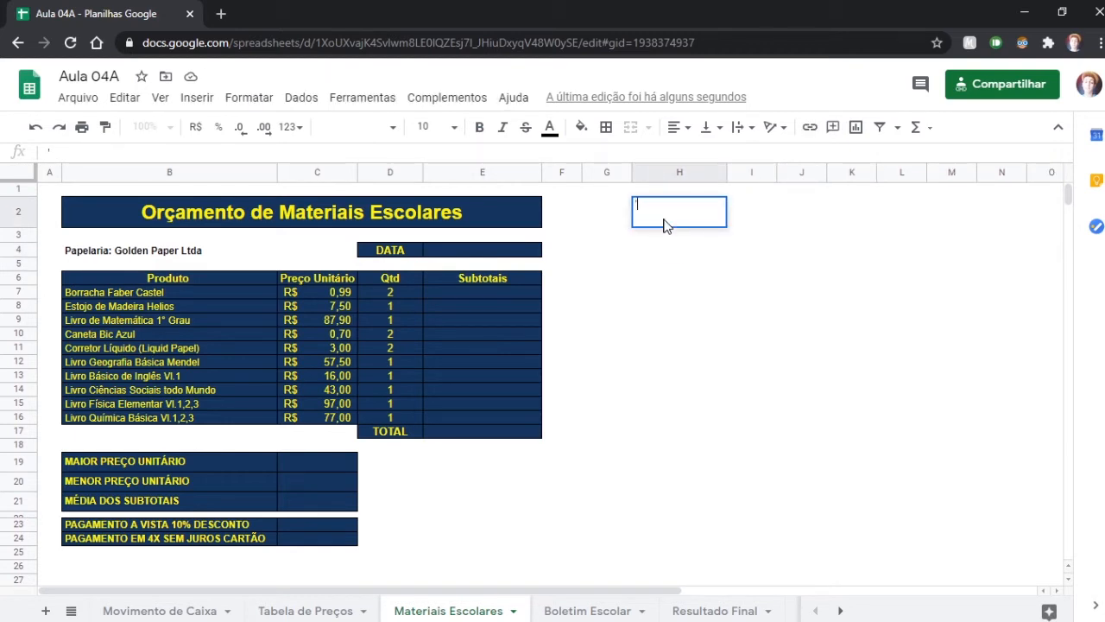
{"action": "key", "text": "Home"}
{"action": "type", "text": "'"}
{"action": "type", "text": "HOJE()"}
{"action": "key", "text": "Return"}
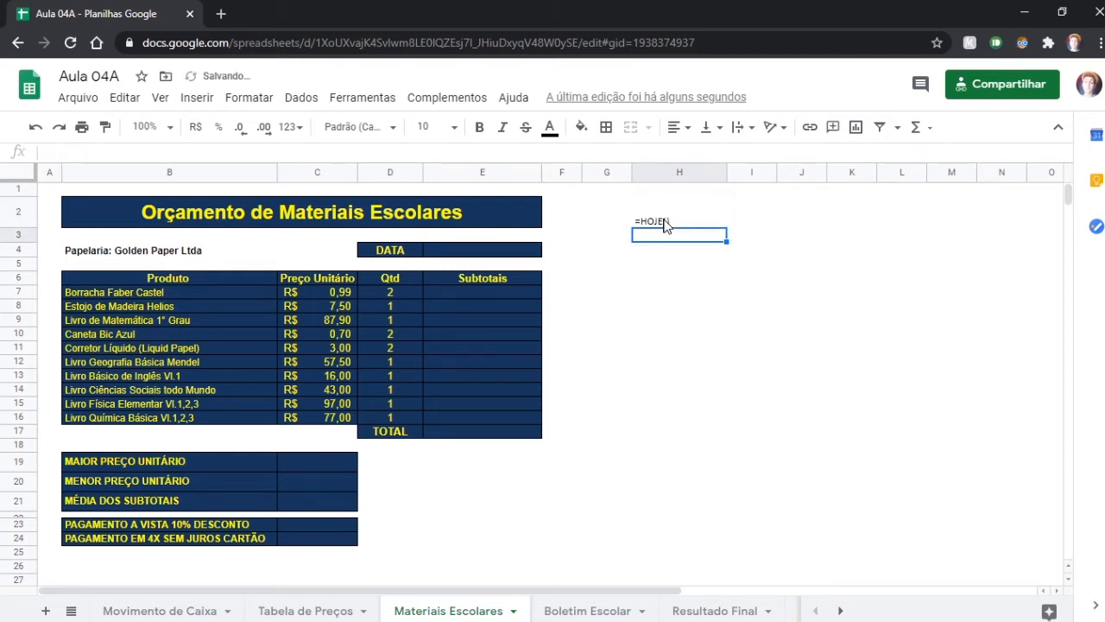
Enter the current-date formula =HOJE() in cell E4 beside the DATA label
{"action": "left_click", "coordinate": [488, 252]}
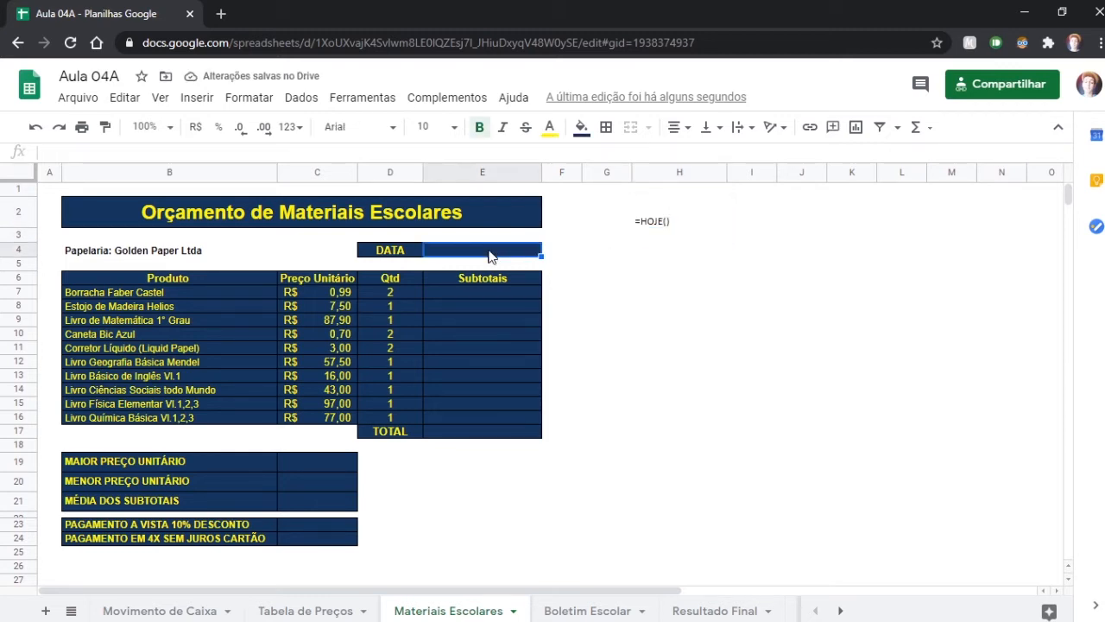
{"action": "type", "text": "="}
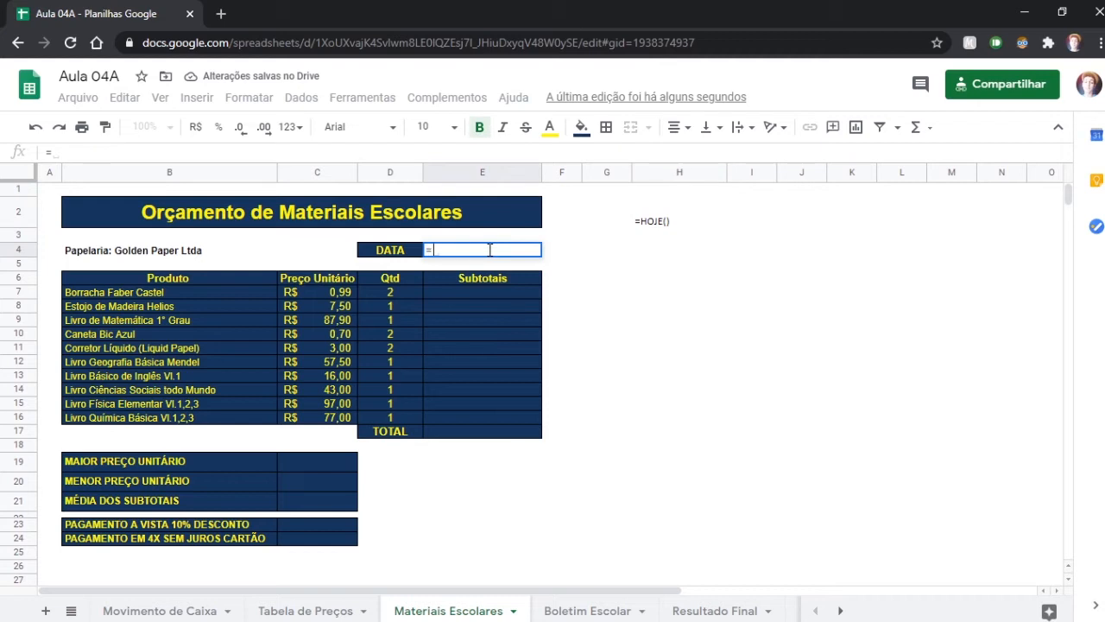
{"action": "type", "text": "H"}
{"action": "key", "text": "Tab"}
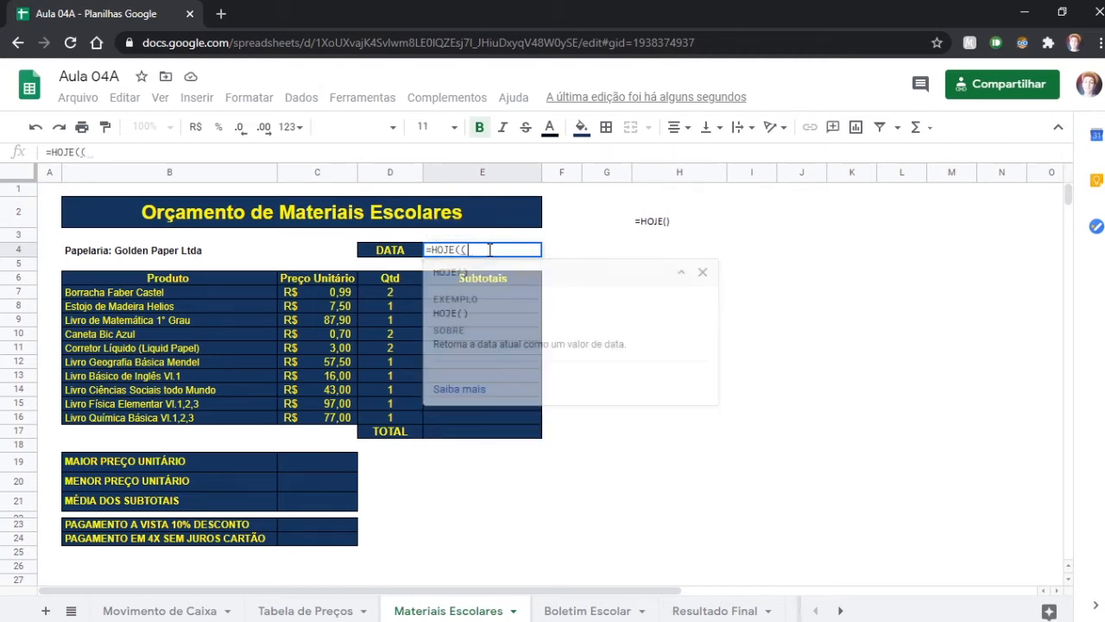
{"action": "type", "text": ")"}
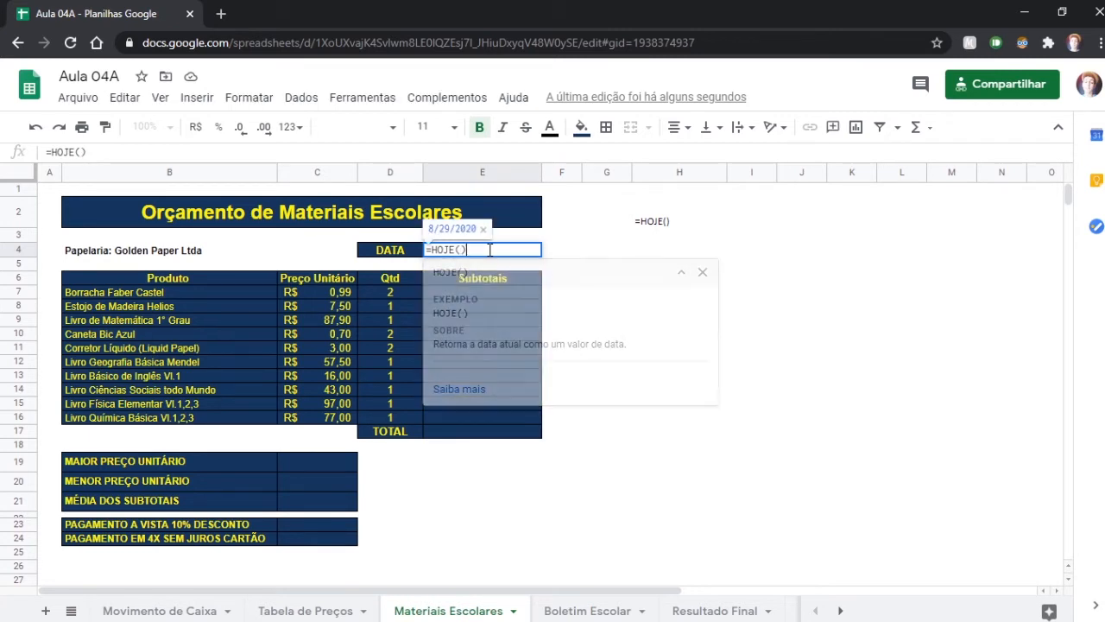
{"action": "key", "text": "Return"}
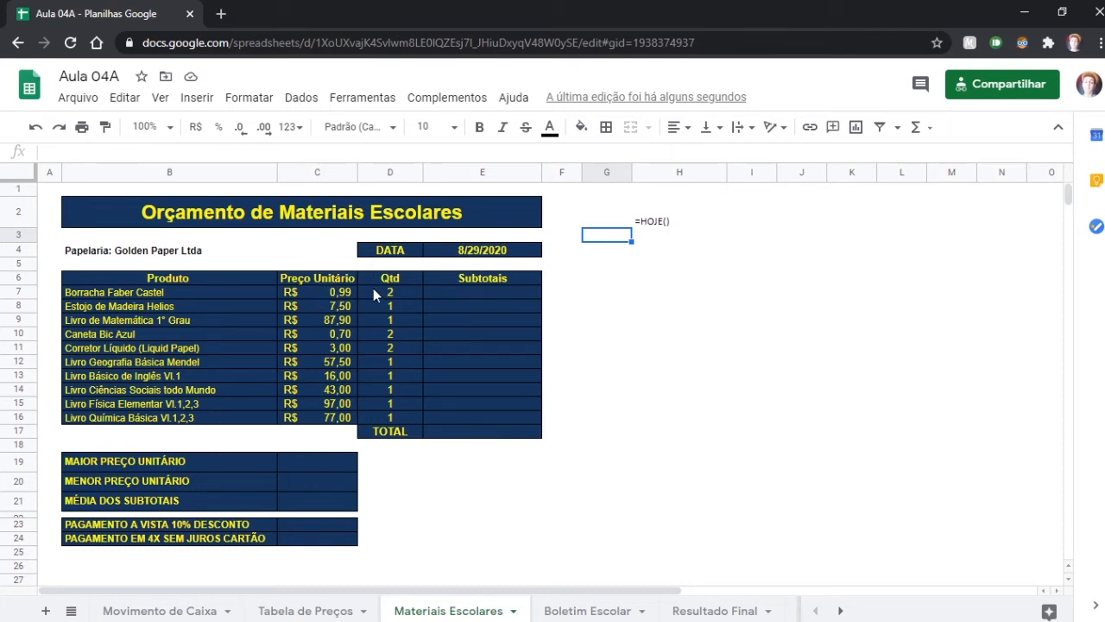
Glance at the Movimento de Caixa sheet, then enter the Borracha Faber Castel subtotal =MULT(C7:D7) in cell E7 of Materiais Escolares
{"action": "left_click", "coordinate": [158, 611]}
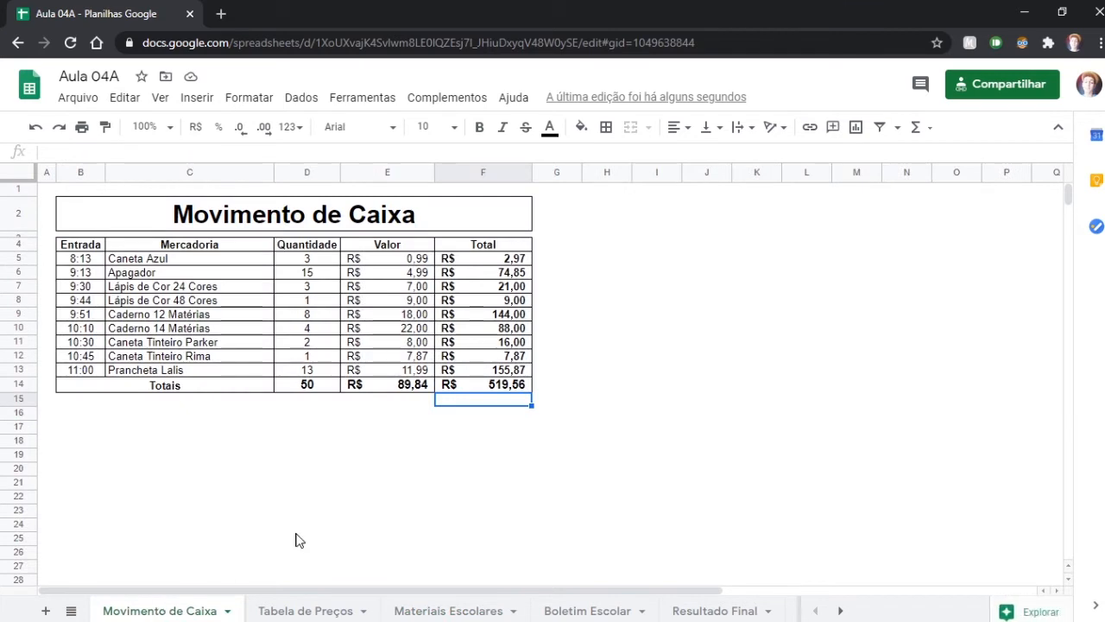
{"action": "left_click", "coordinate": [462, 611]}
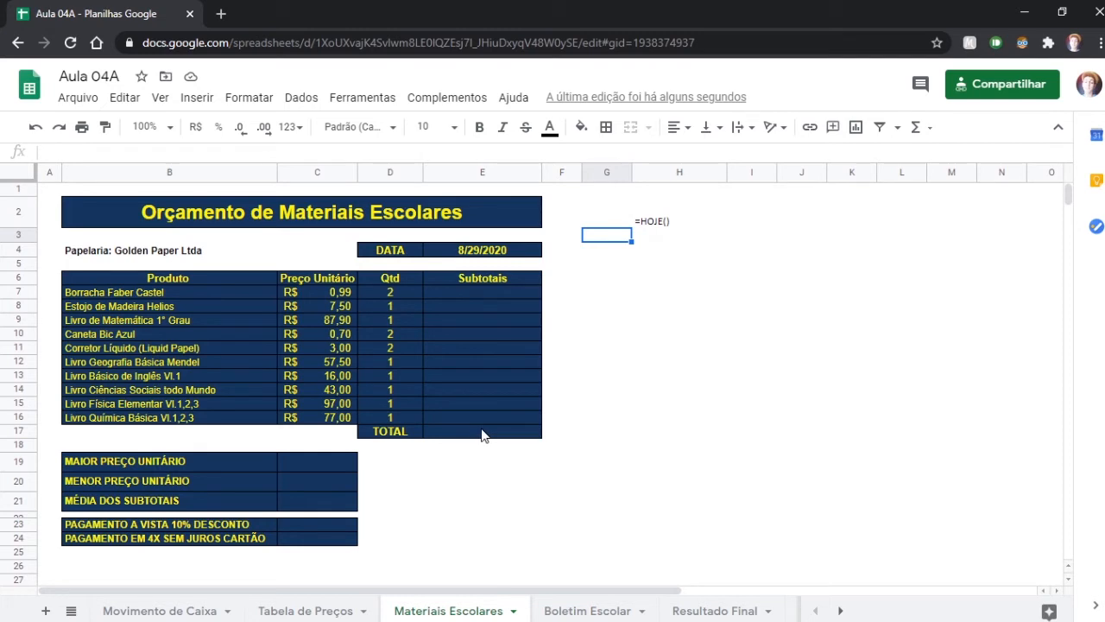
{"action": "left_click", "coordinate": [436, 295]}
{"action": "type", "text": "="}
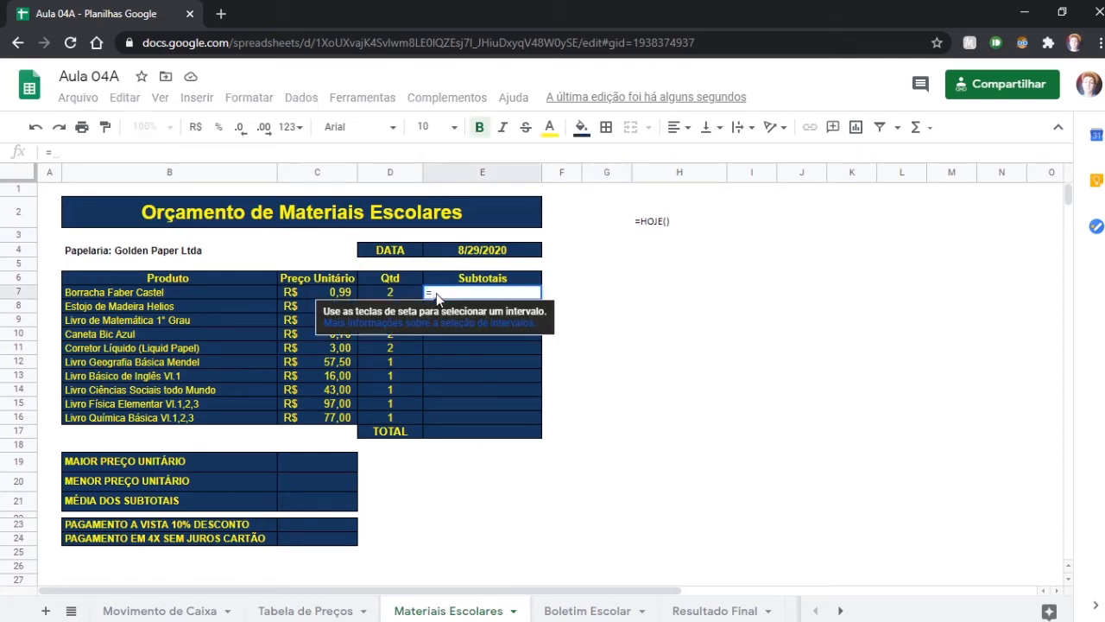
{"action": "type", "text": "MULT"}
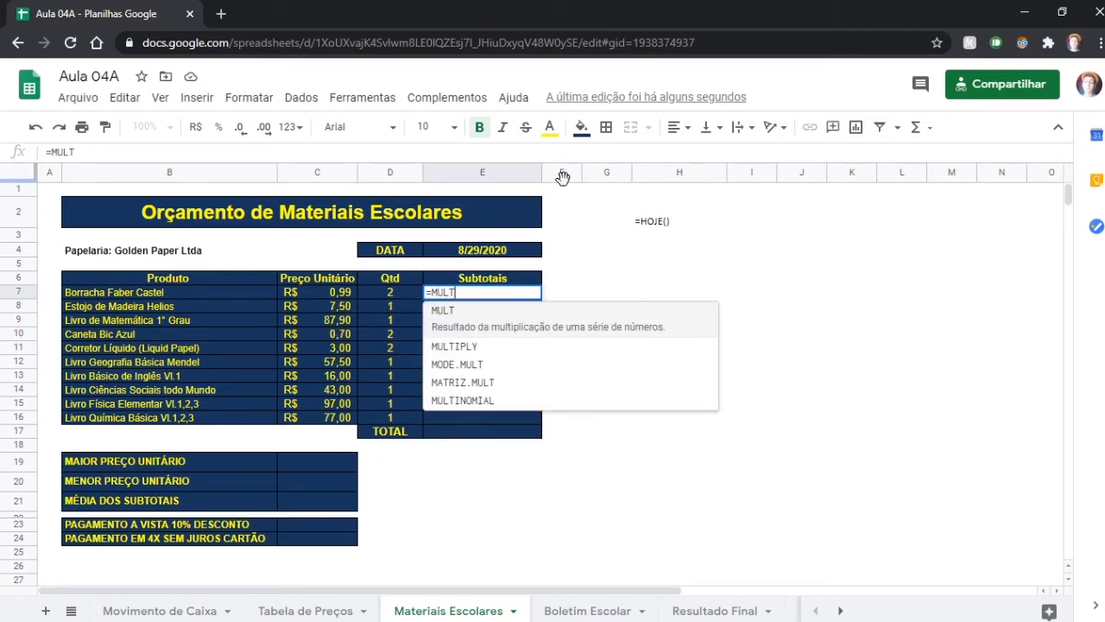
{"action": "type", "text": "("}
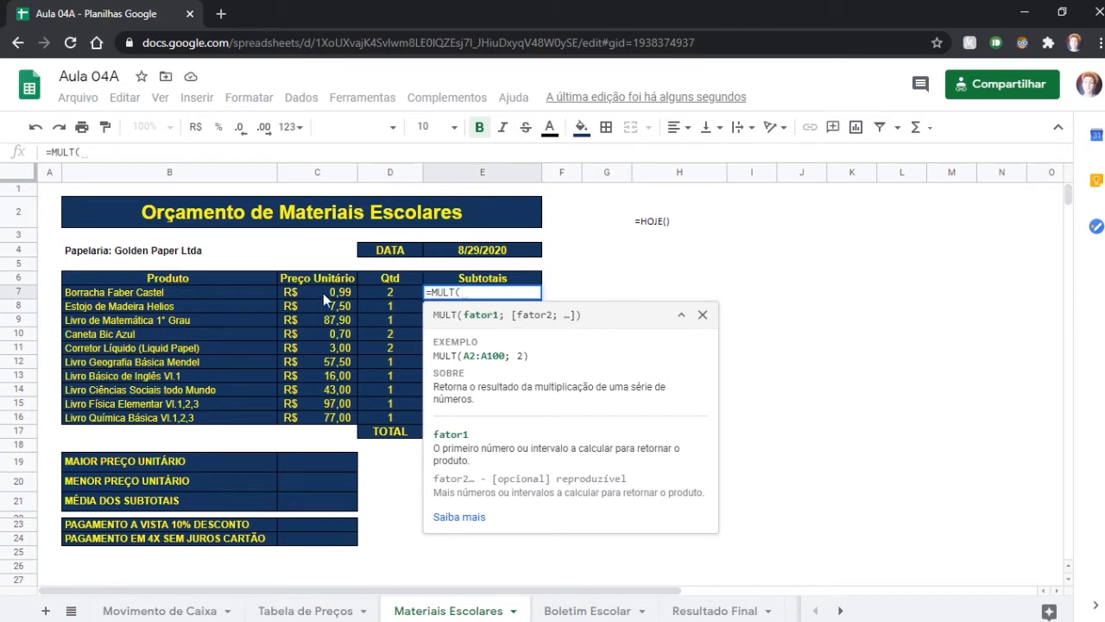
{"action": "left_click_drag", "start_coordinate": [325, 291], "coordinate": [386, 298]}
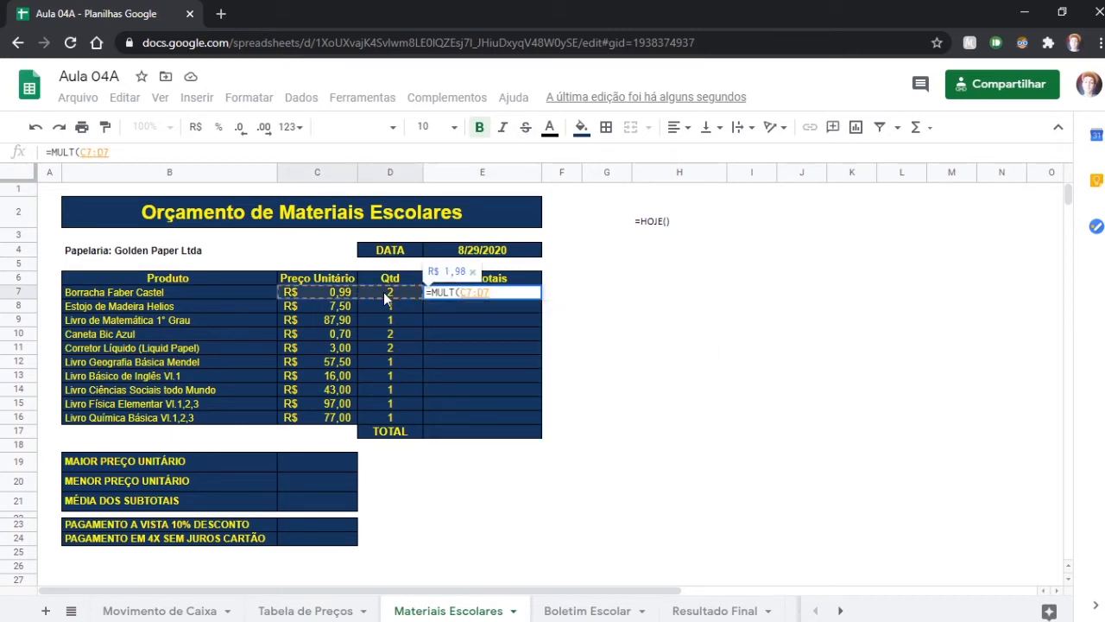
{"action": "type", "text": ")"}
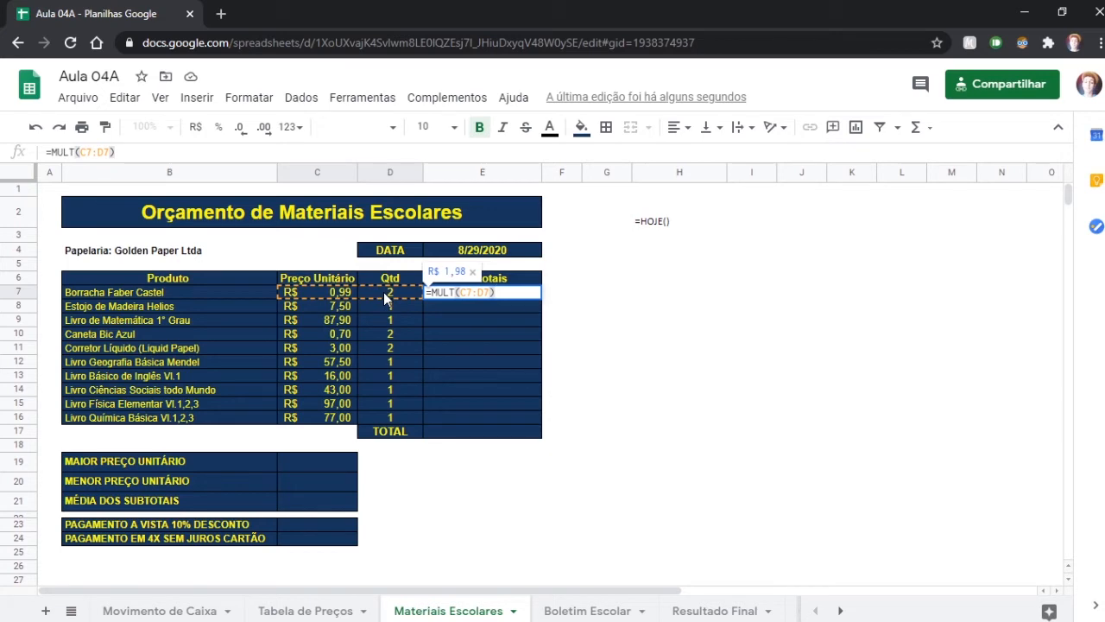
{"action": "key", "text": "Return"}
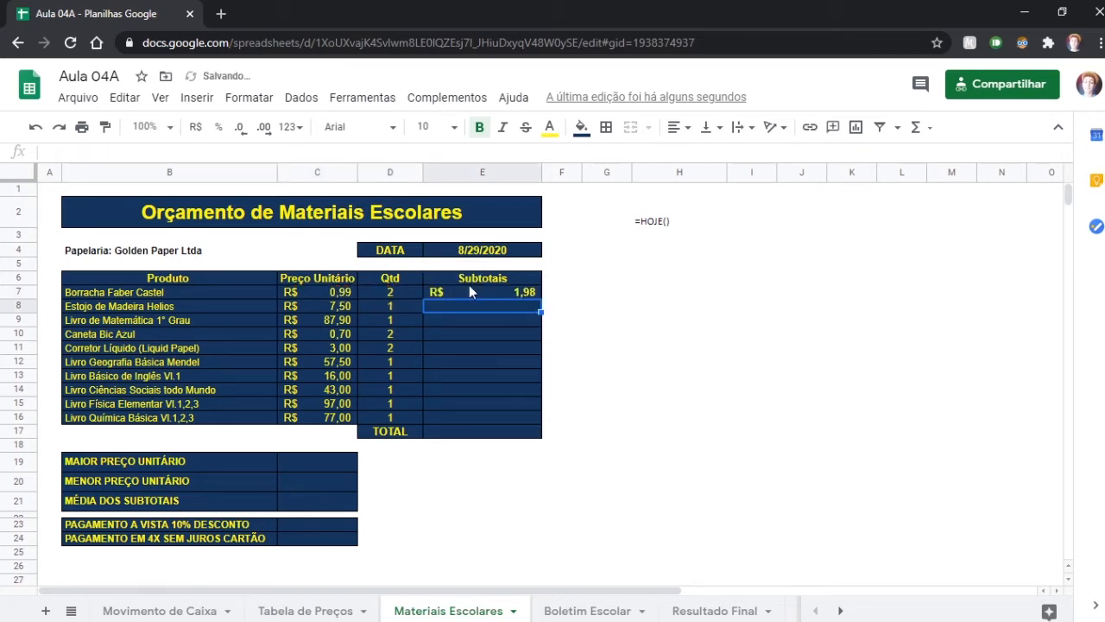
Enter the Estojo de Madeira Helios subtotal =MULT(C8:D8) in cell E8 and copy it down the Subtotais column to E17
{"action": "type", "text": "="}
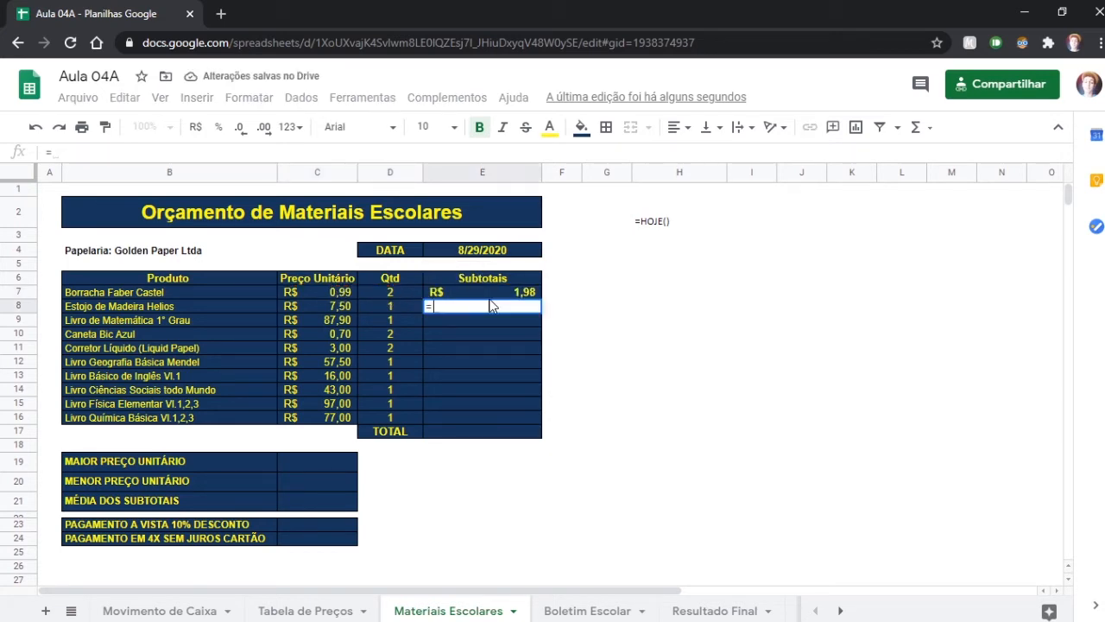
{"action": "type", "text": "MUL"}
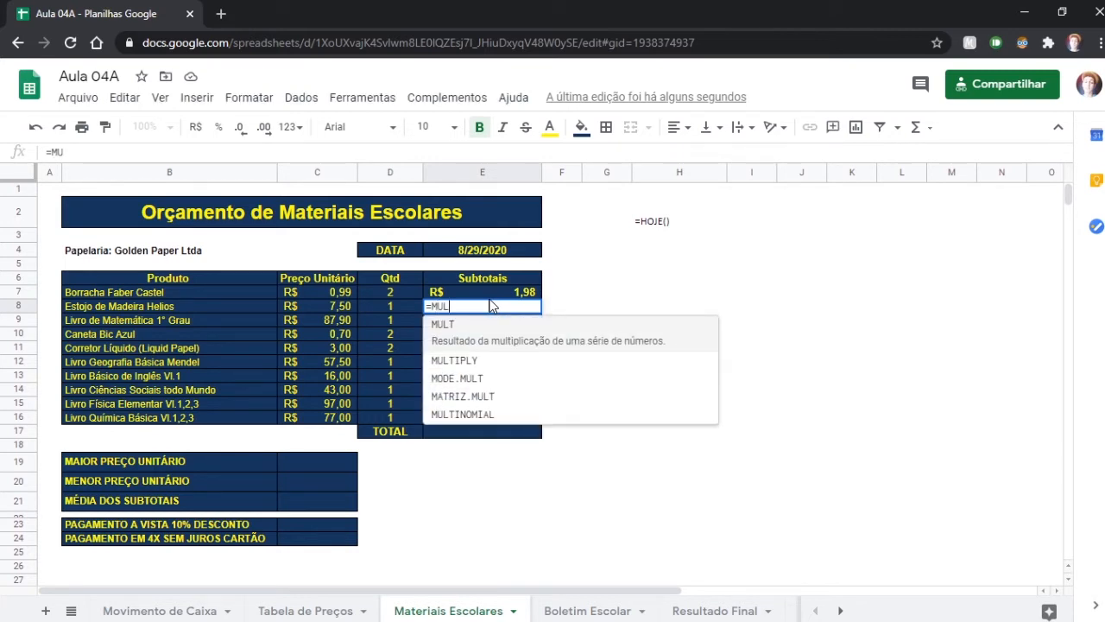
{"action": "type", "text": "T("}
{"action": "left_click", "coordinate": [329, 309]}
{"action": "left_click_drag", "start_coordinate": [330, 310], "coordinate": [380, 311]}
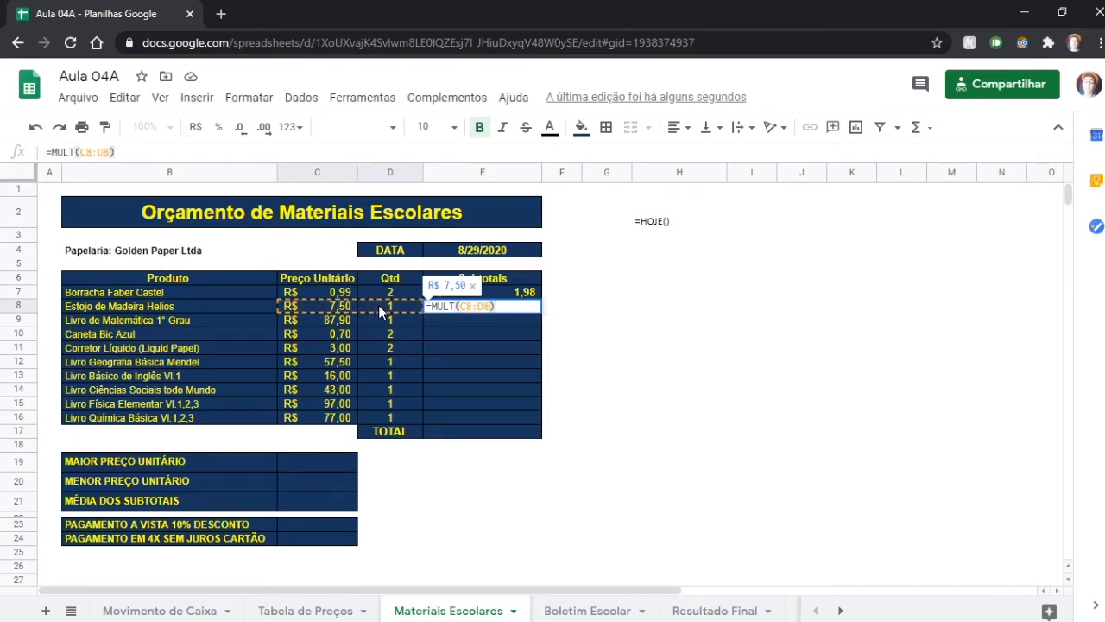
{"action": "key", "text": "Return"}
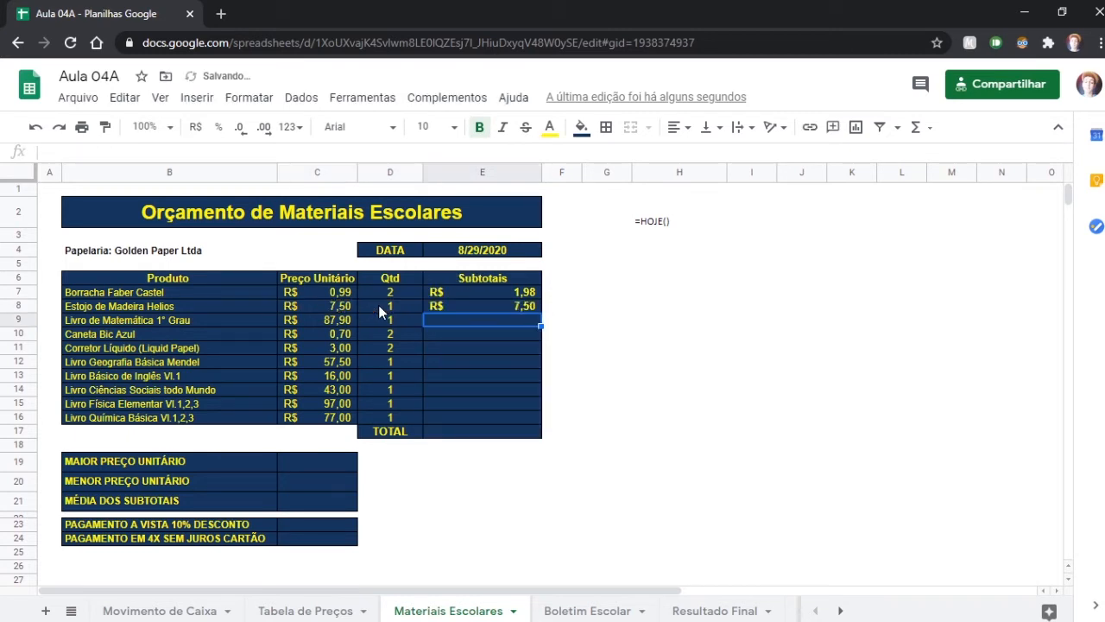
{"action": "left_click", "coordinate": [512, 308]}
{"action": "double_click", "coordinate": [541, 313]}
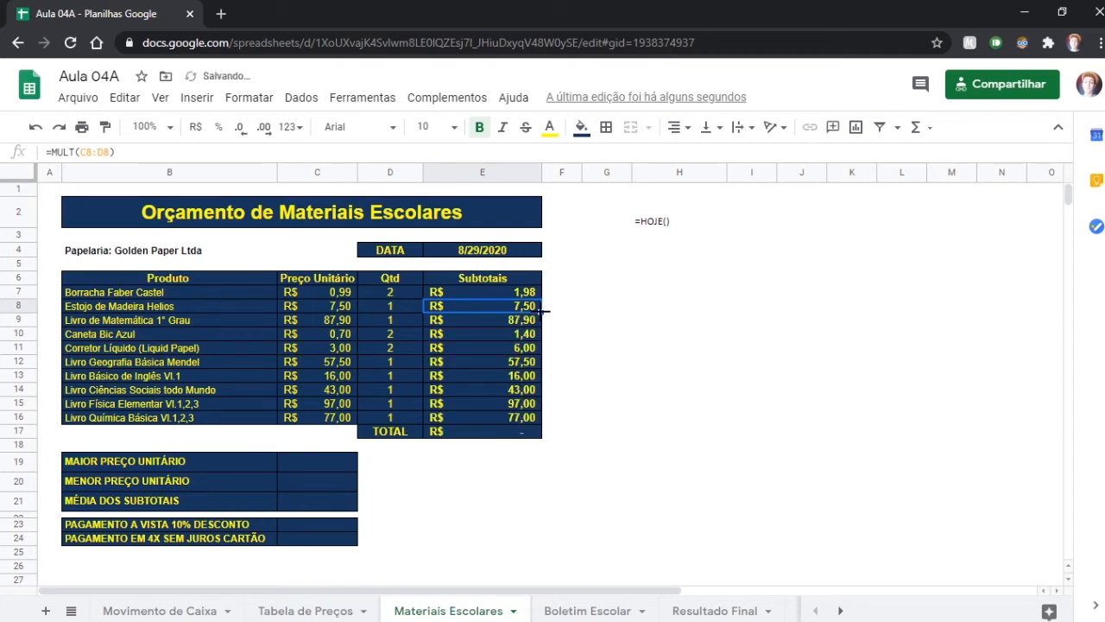
Open the formula in the TOTAL cell E17 for editing
{"action": "left_click", "coordinate": [522, 431]}
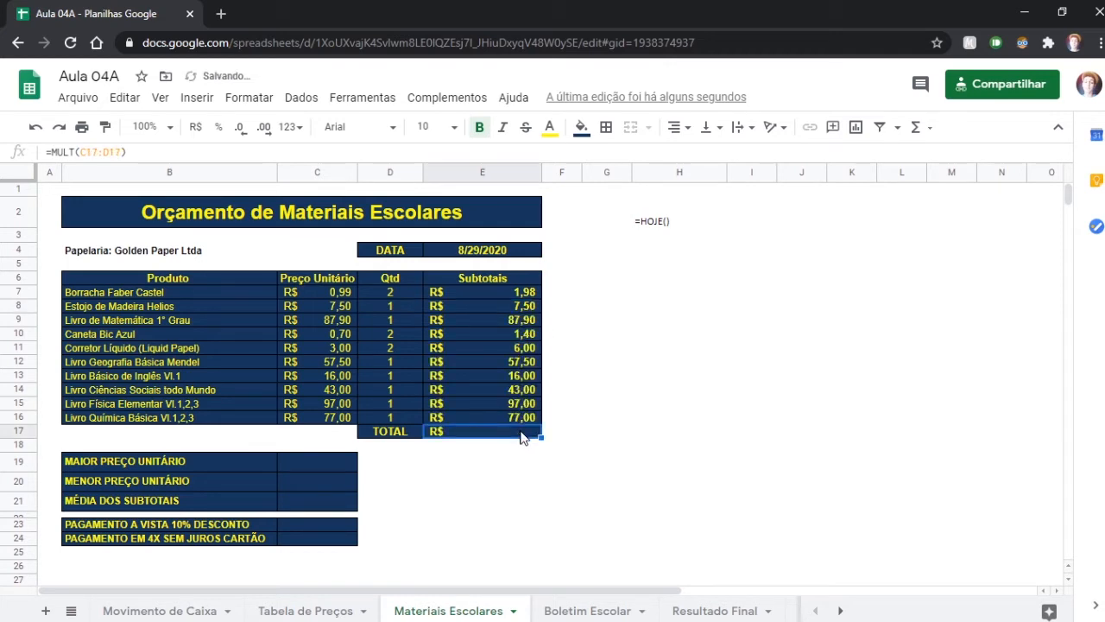
{"action": "left_click", "coordinate": [297, 156]}
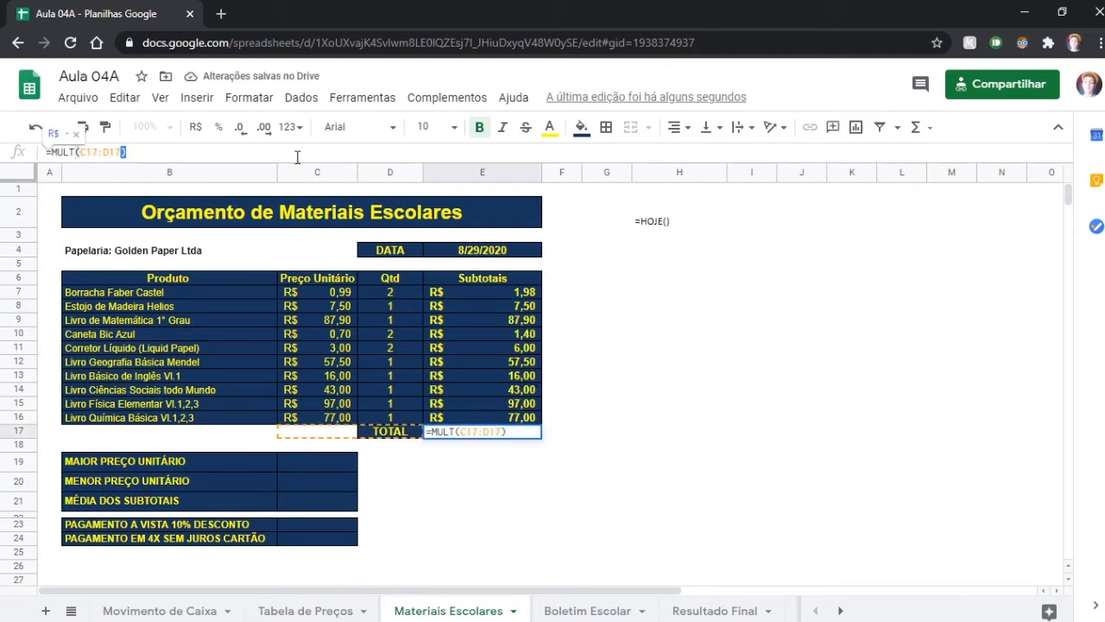
Clear the MULT formula from the TOTAL cell E17
{"action": "key", "text": "BackSpace"}
{"action": "key", "text": "BackSpace"}
{"action": "key", "text": "BackSpace"}
{"action": "key", "text": "BackSpace"}
{"action": "key", "text": "BackSpace"}
{"action": "key", "text": "BackSpace"}
{"action": "key", "text": "BackSpace"}
{"action": "key", "text": "BackSpace"}
{"action": "key", "text": "BackSpace"}
{"action": "key", "text": "BackSpace"}
{"action": "key", "text": "BackSpace"}
{"action": "key", "text": "BackSpace"}
{"action": "key", "text": "BackSpace"}
{"action": "key", "text": "BackSpace"}
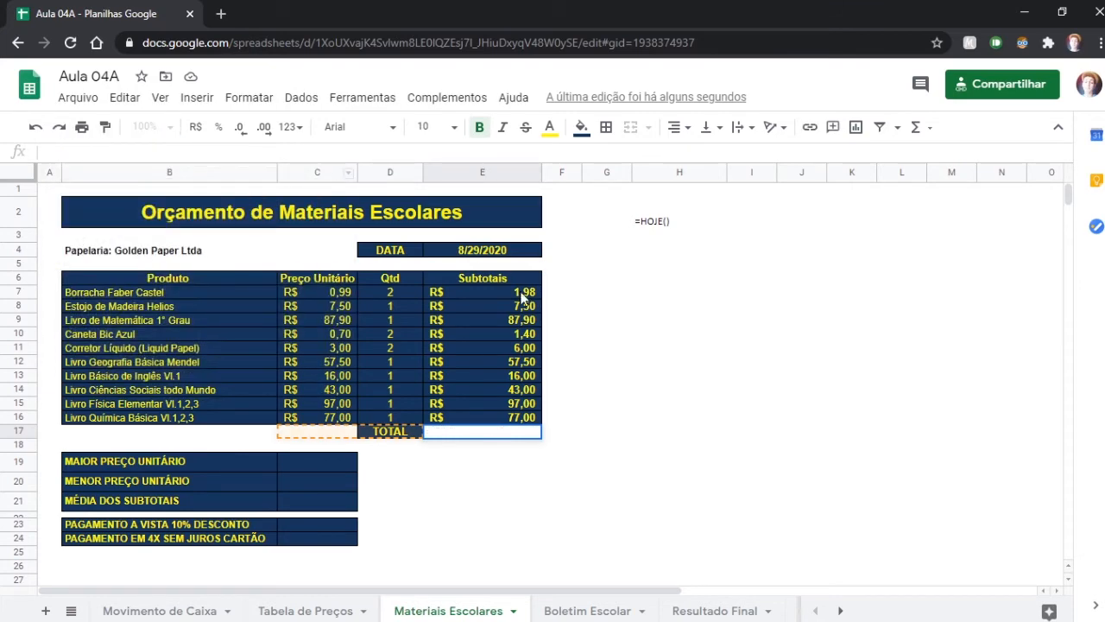
{"action": "key", "text": "Up"}
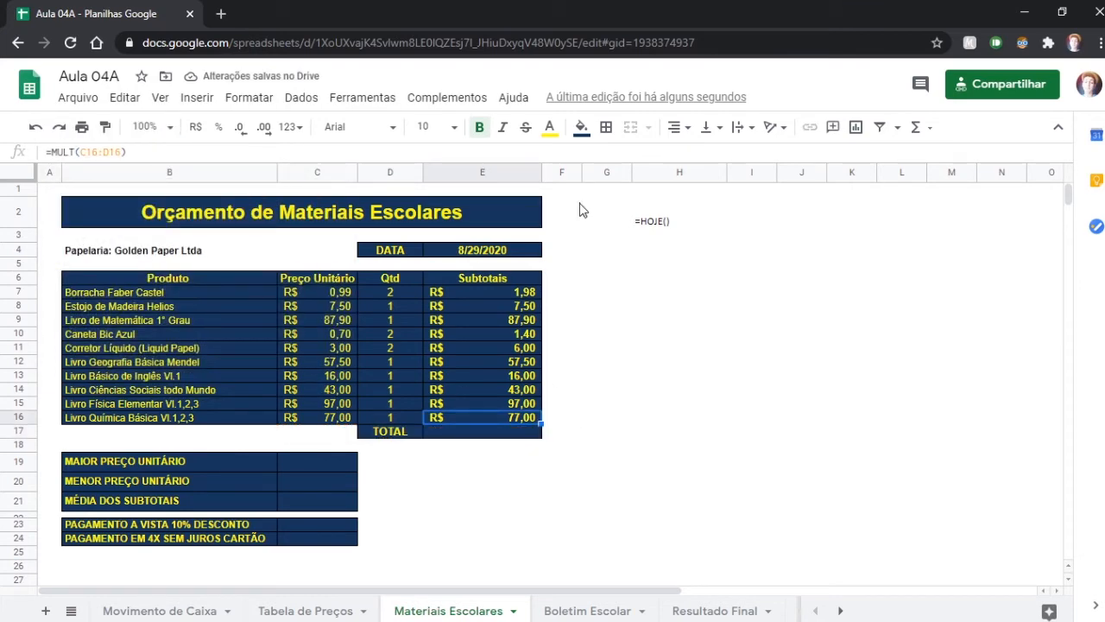
Sum the subtotals in the TOTAL cell E17 with the formula =SOMA(E7:E16)
{"action": "left_click", "coordinate": [509, 432]}
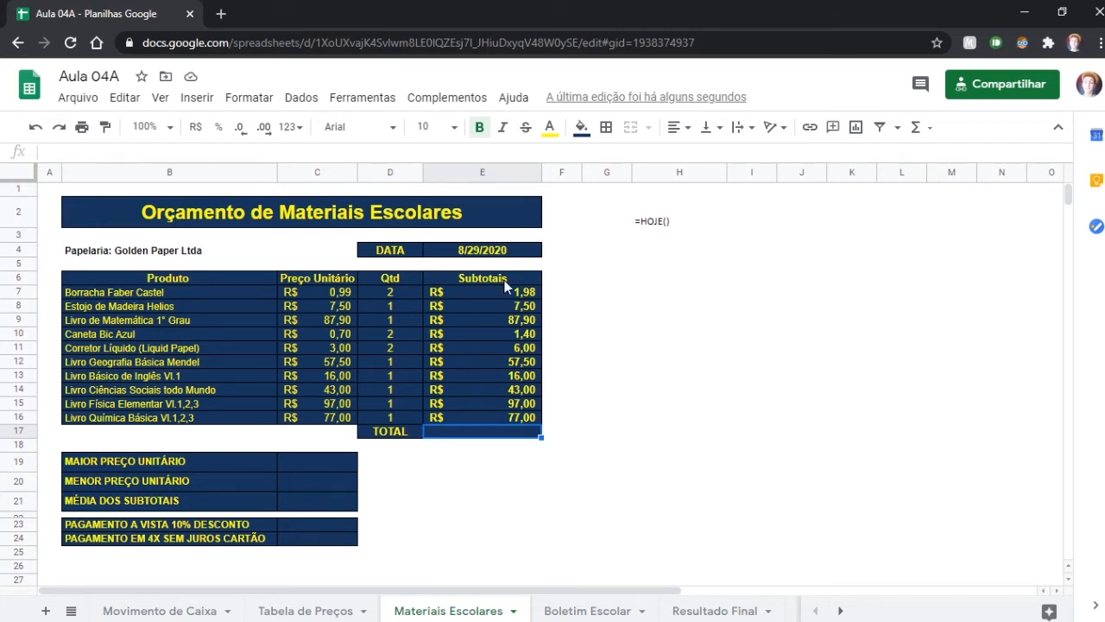
{"action": "type", "text": "=SOMA"}
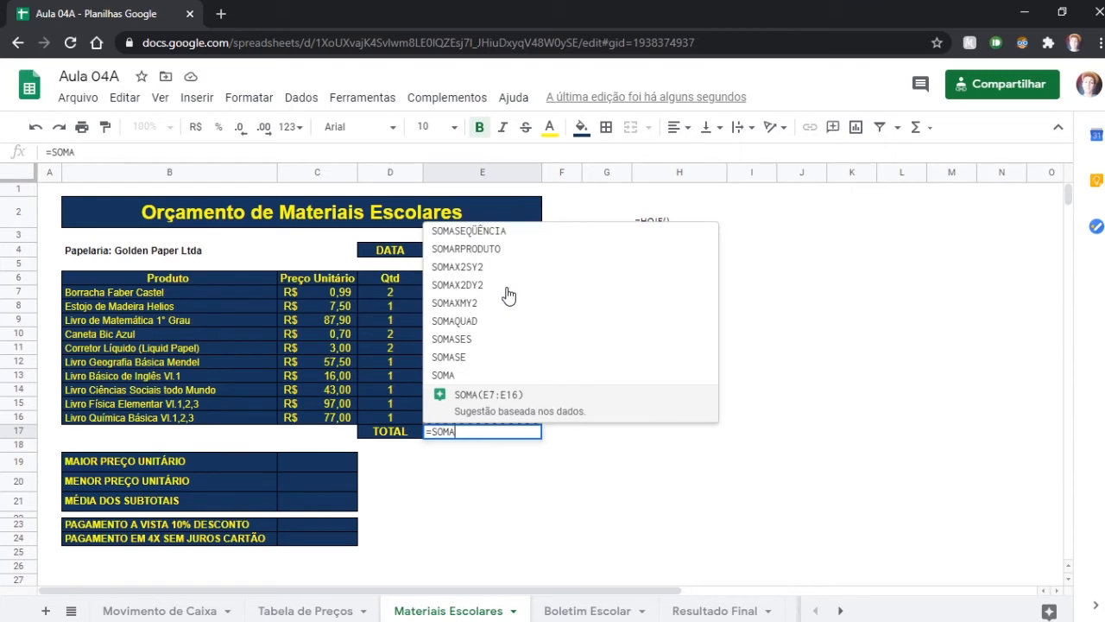
{"action": "key", "text": "Tab"}
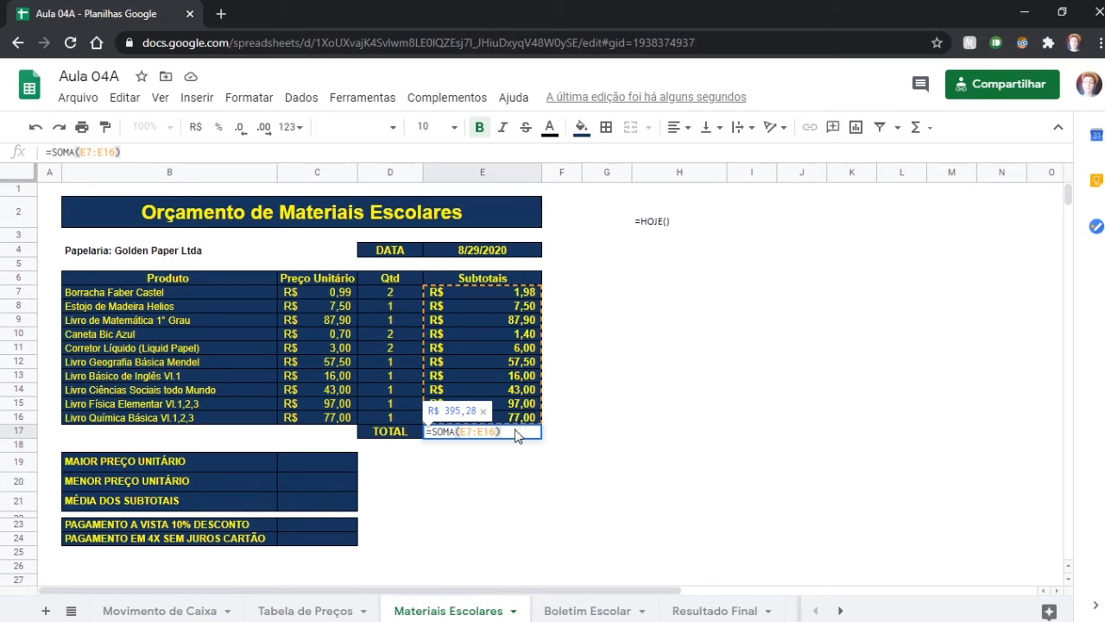
{"action": "key", "text": "Return"}
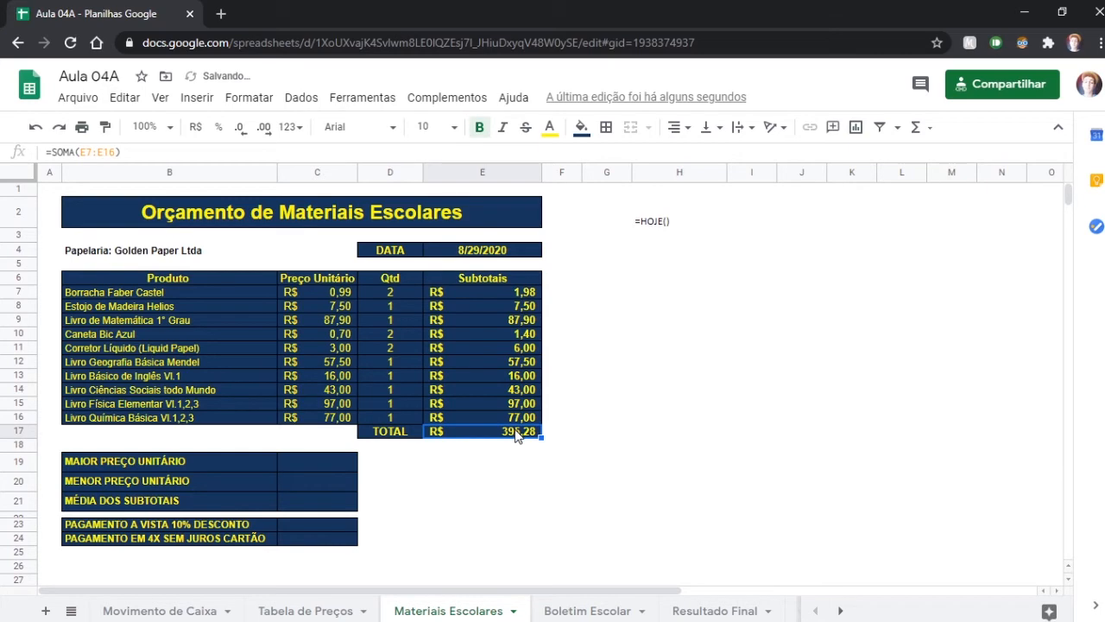
Calculate the highest unit price in C19, beside MAIOR PREÇO UNITÁRIO, with the formula =MÁXIMO(C7:C16)
{"action": "left_click", "coordinate": [328, 458]}
{"action": "type", "text": "=MÁX"}
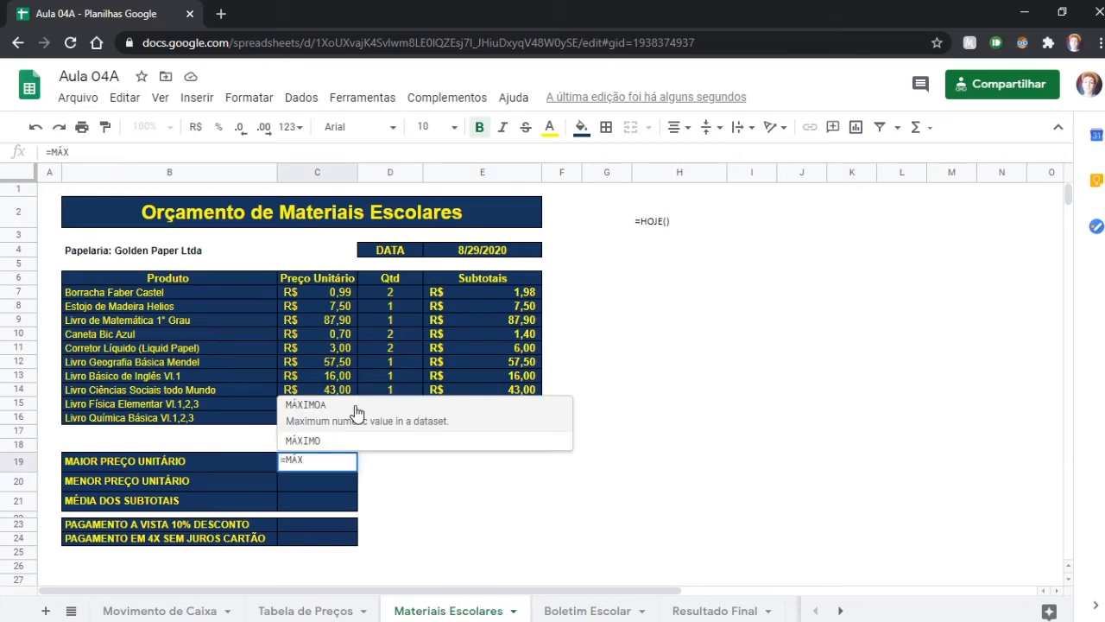
{"action": "key", "text": "Escape"}
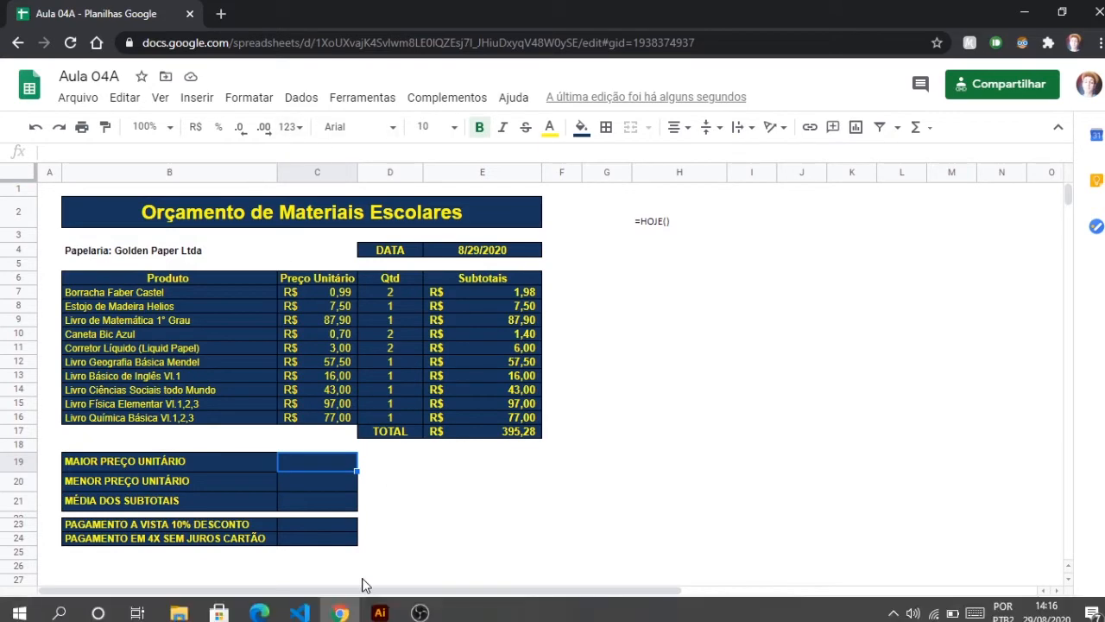
{"action": "type", "text": "=MAX"}
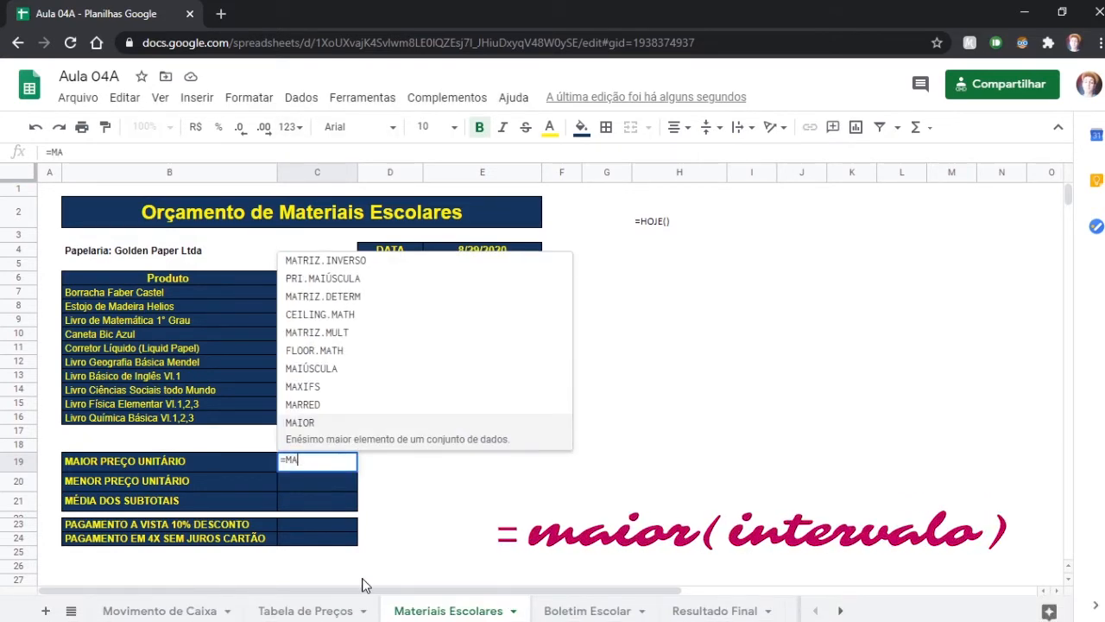
{"action": "key", "text": "BackSpace"}
{"action": "key", "text": "BackSpace"}
{"action": "type", "text": "ÁX"}
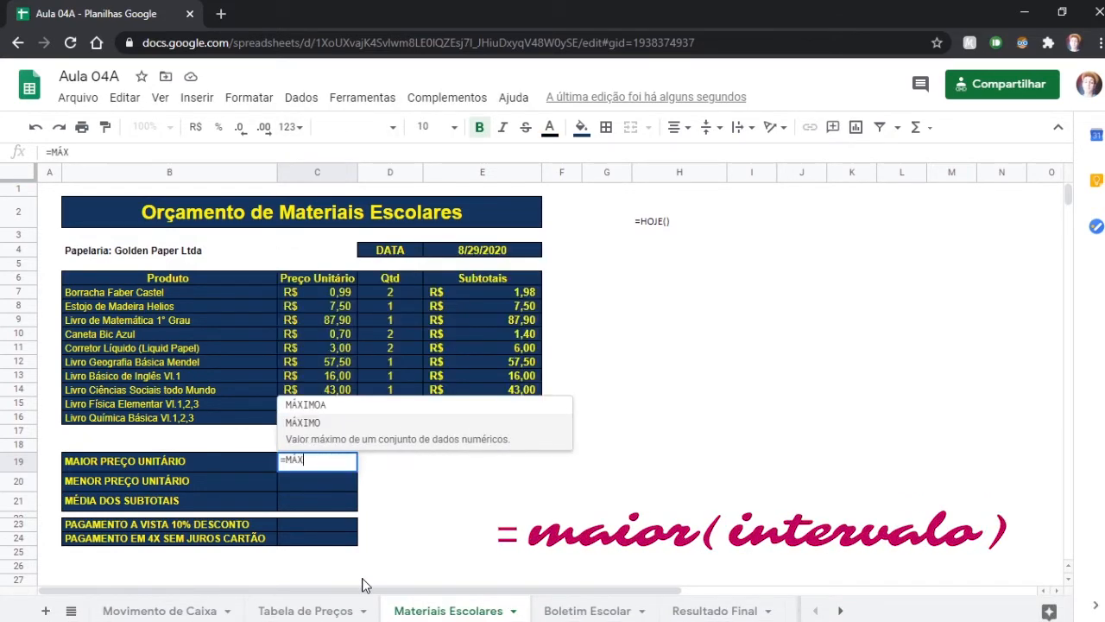
{"action": "left_click", "coordinate": [346, 424]}
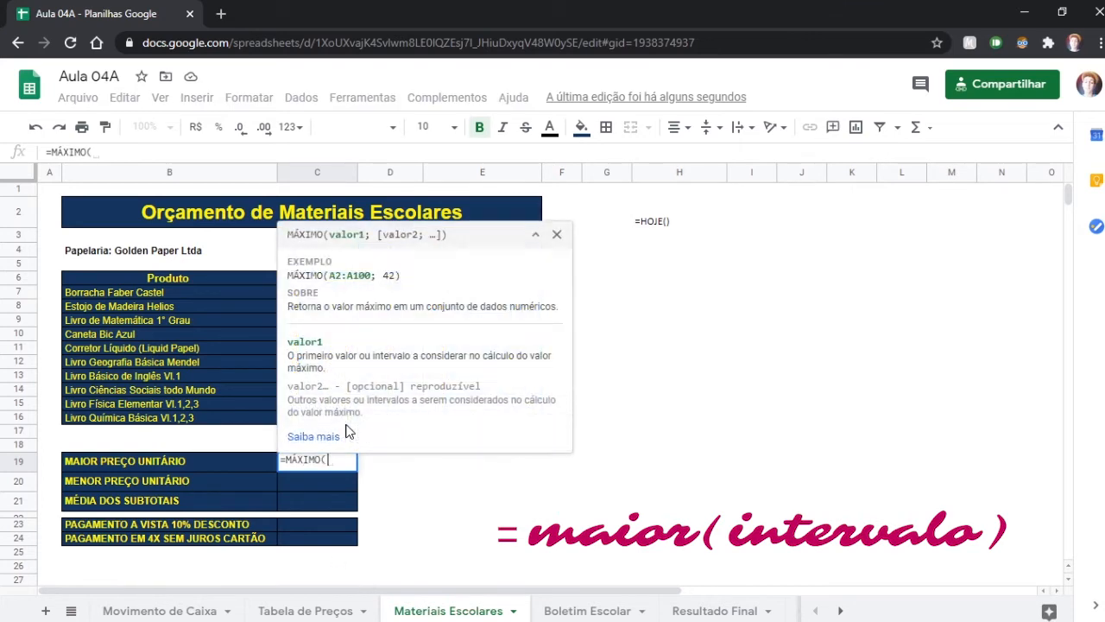
{"action": "left_click", "coordinate": [556, 234]}
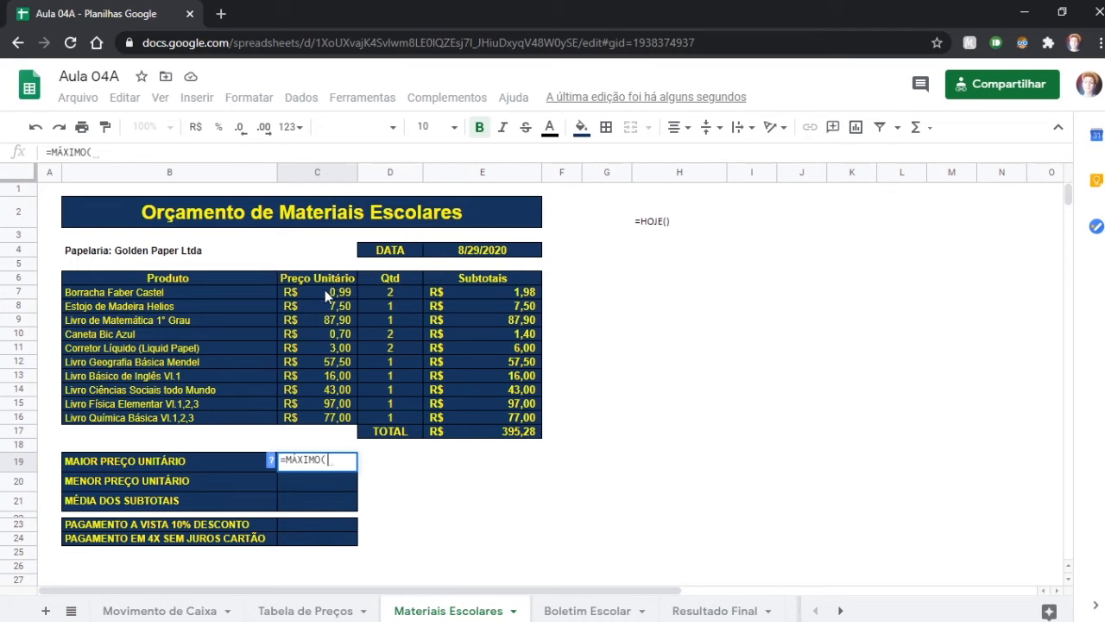
{"action": "left_click_drag", "start_coordinate": [325, 289], "coordinate": [336, 427]}
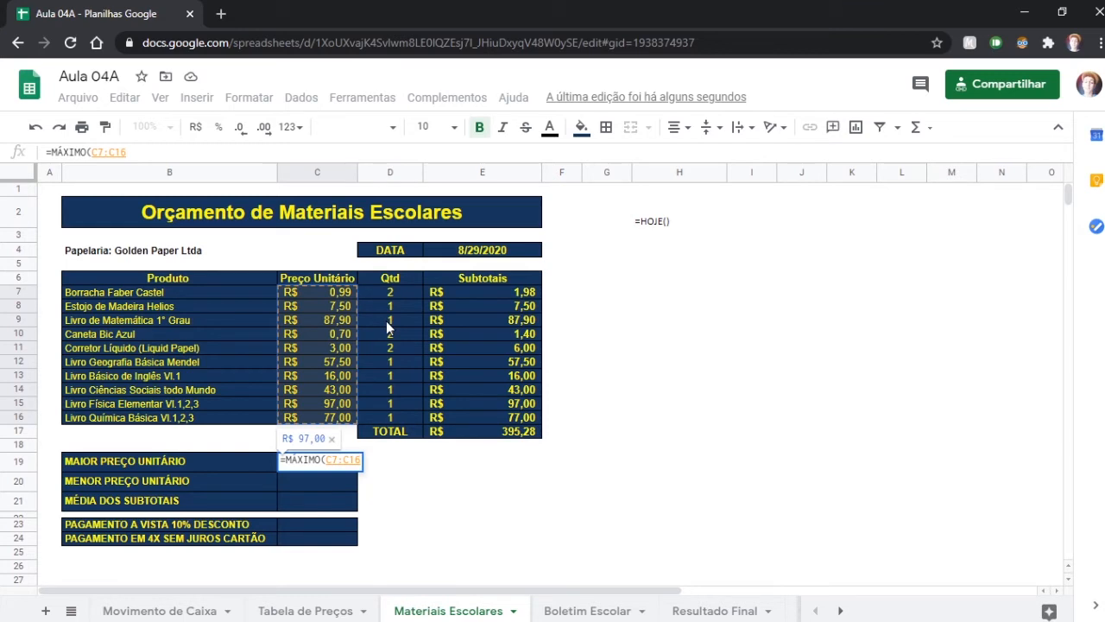
{"action": "type", "text": ")"}
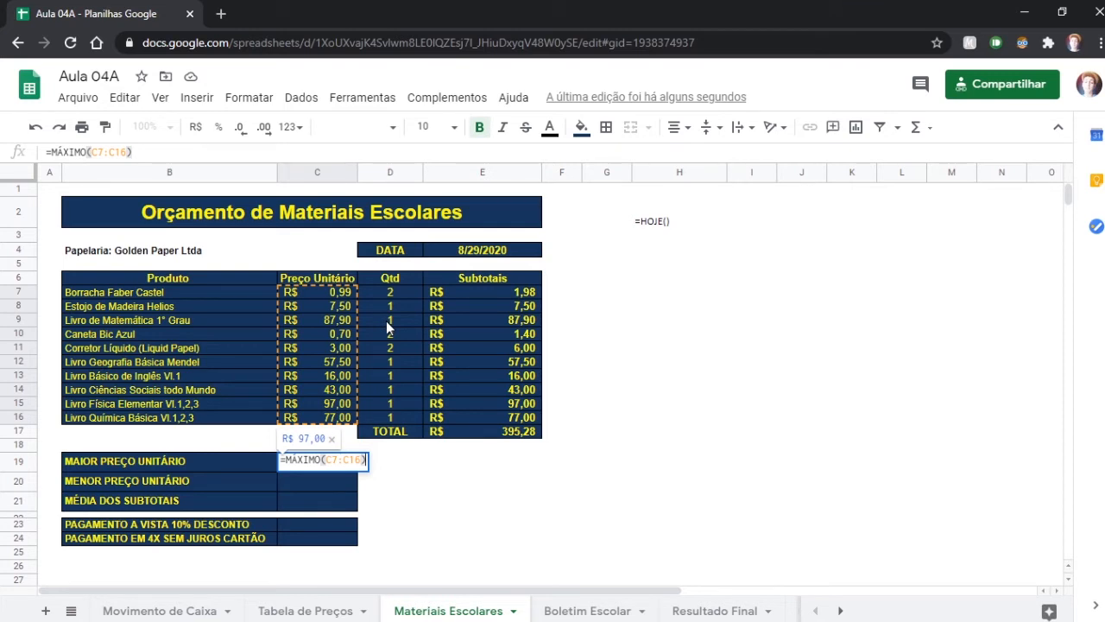
{"action": "key", "text": "Return"}
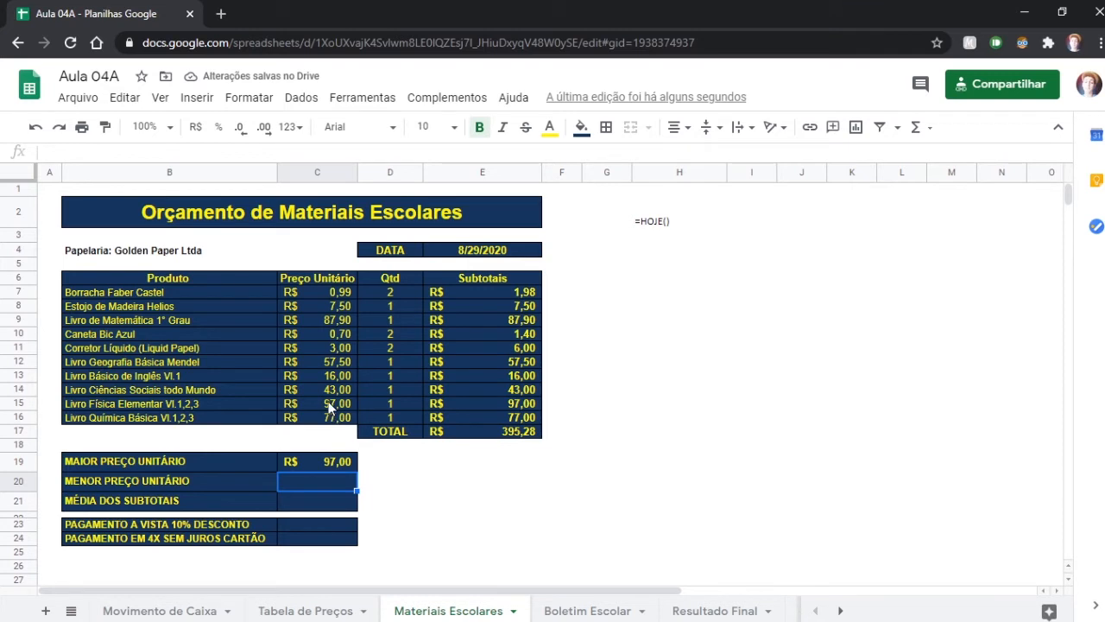
{"action": "left_click", "coordinate": [140, 404]}
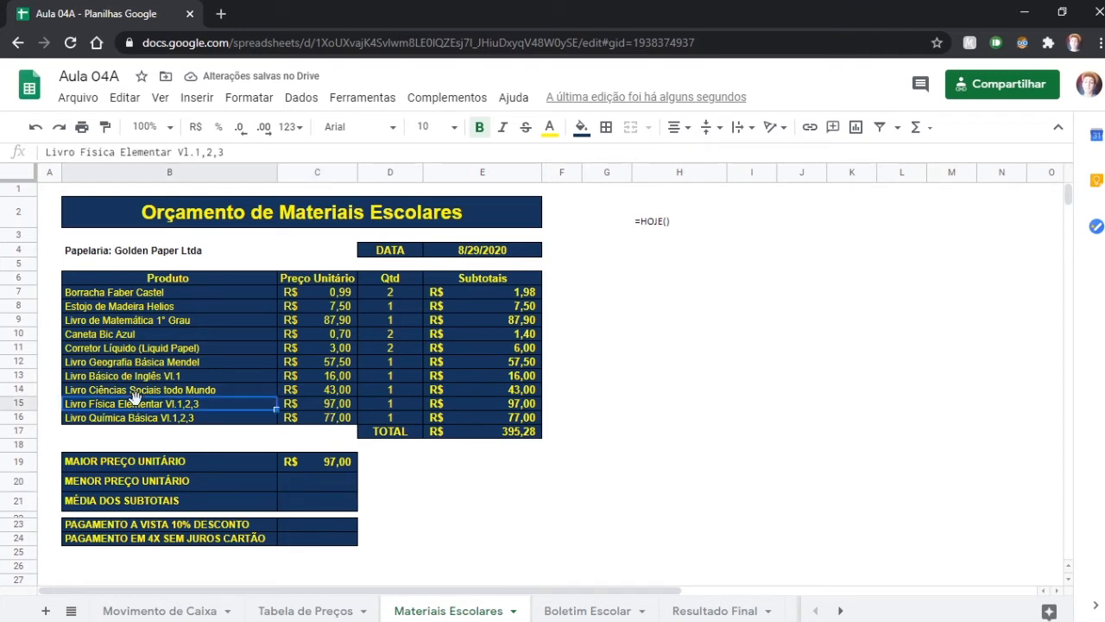
Calculate the lowest unit price in C20, beside MENOR PREÇO UNITÁRIO, with the formula =MÍNIMO(C7:C16)
{"action": "left_click", "coordinate": [297, 487]}
{"action": "type", "text": "="}
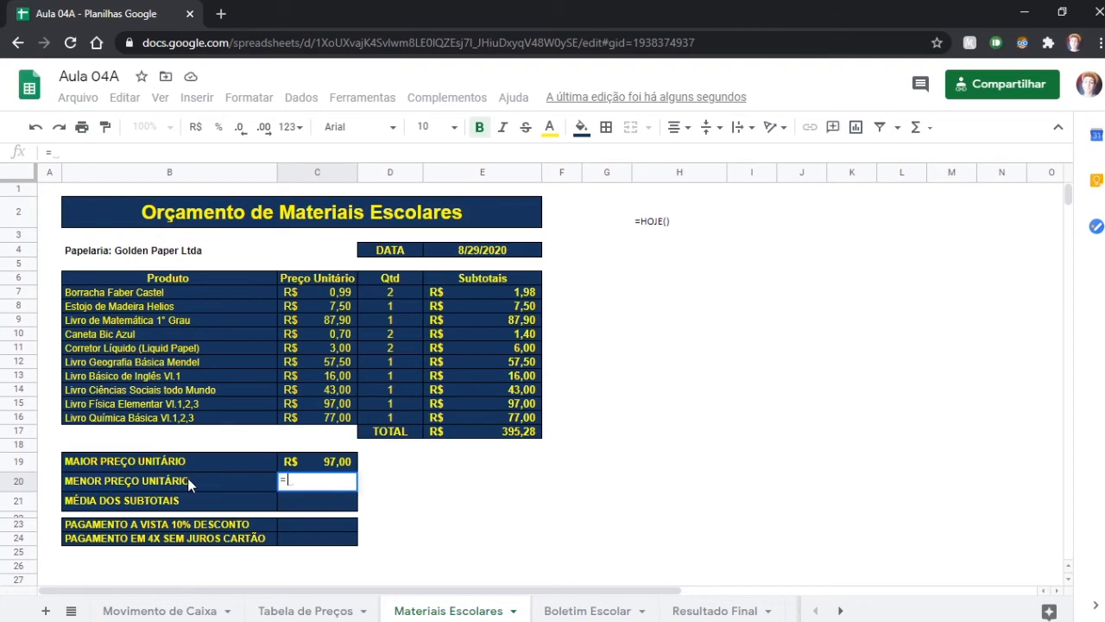
{"action": "type", "text": "MÍN"}
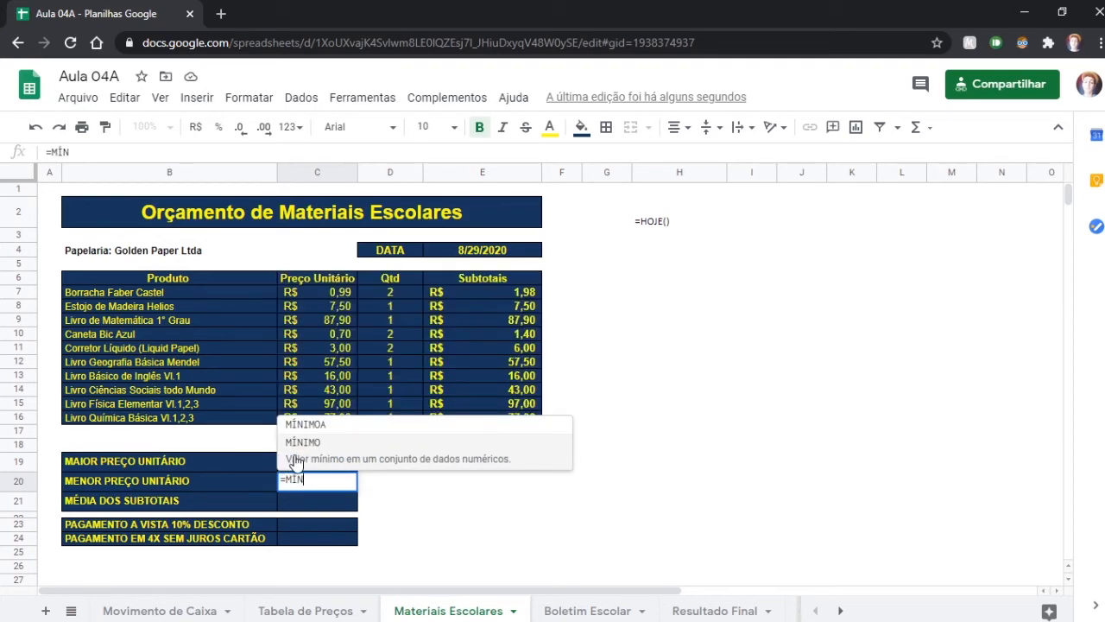
{"action": "left_click", "coordinate": [319, 444]}
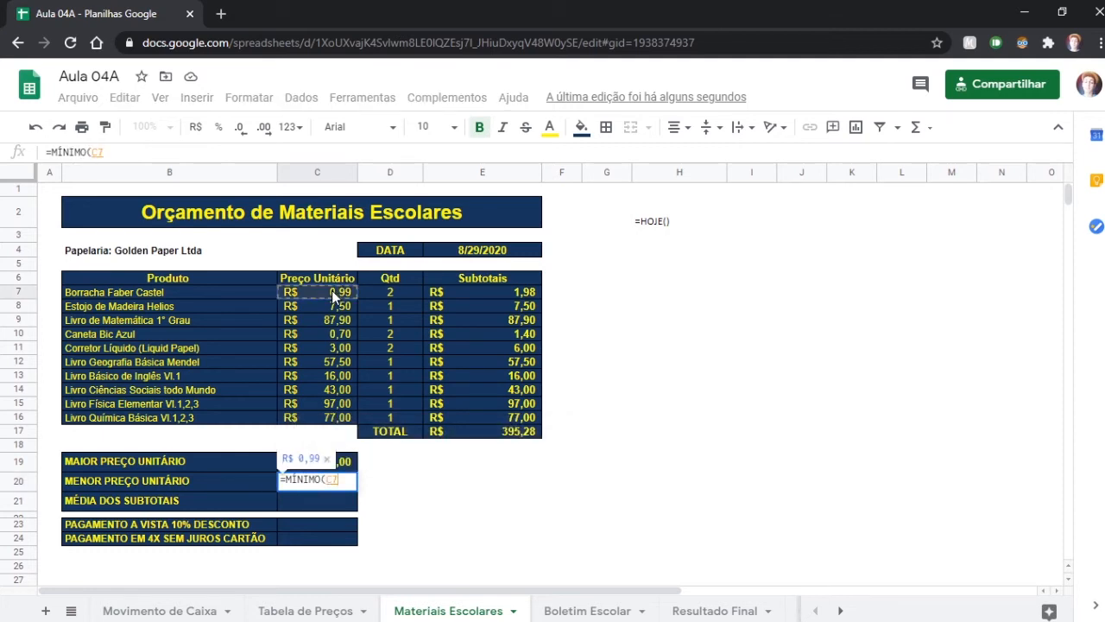
{"action": "left_click_drag", "start_coordinate": [331, 292], "coordinate": [319, 418]}
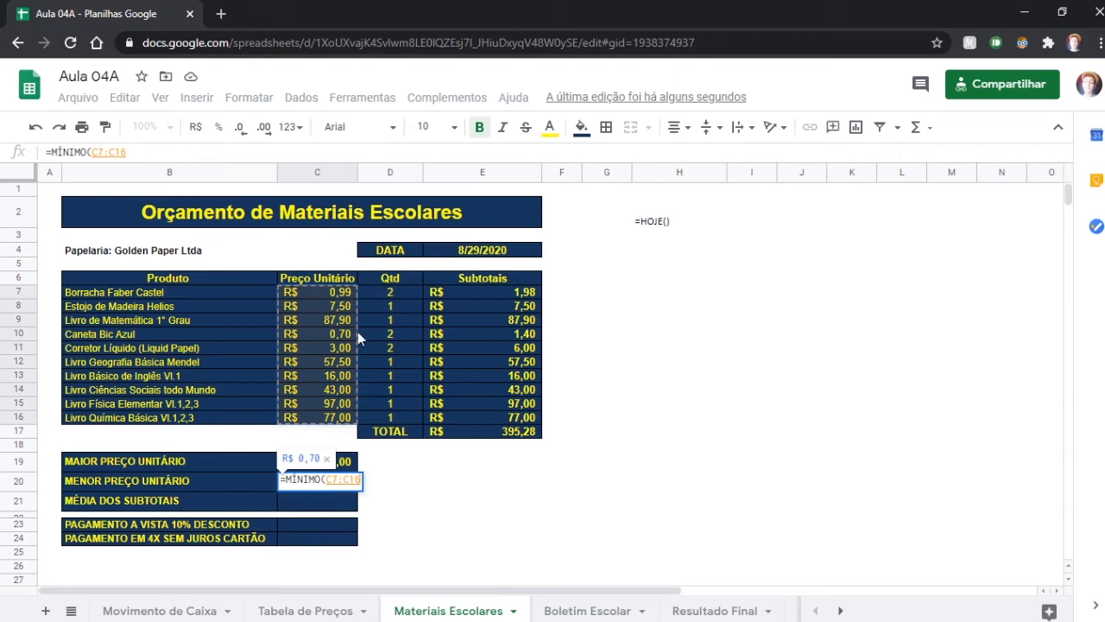
{"action": "type", "text": ")"}
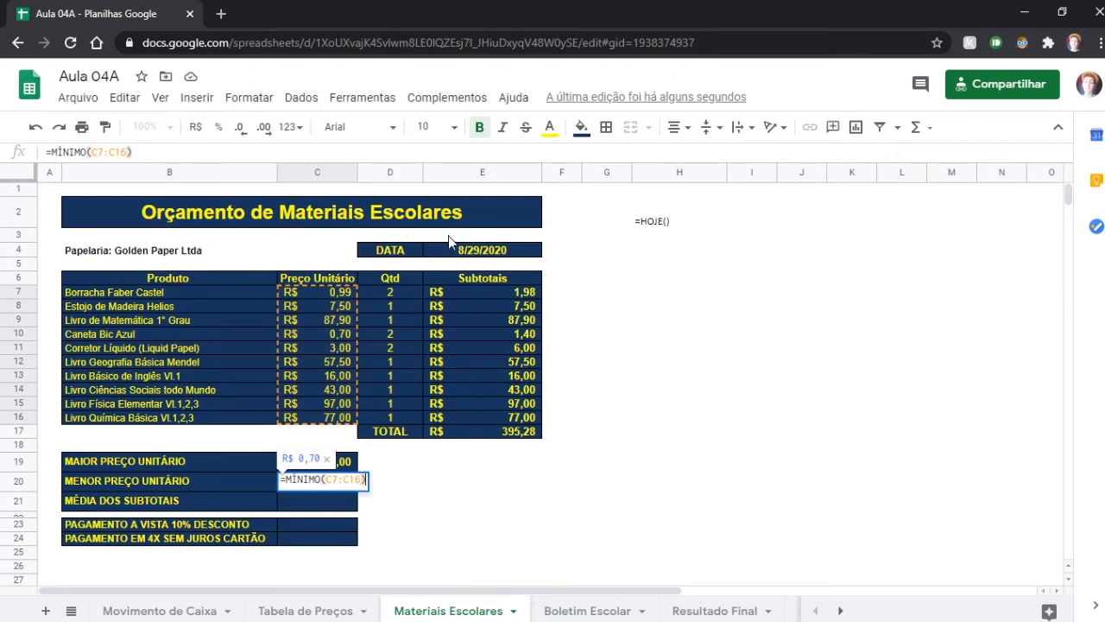
{"action": "key", "text": "Return"}
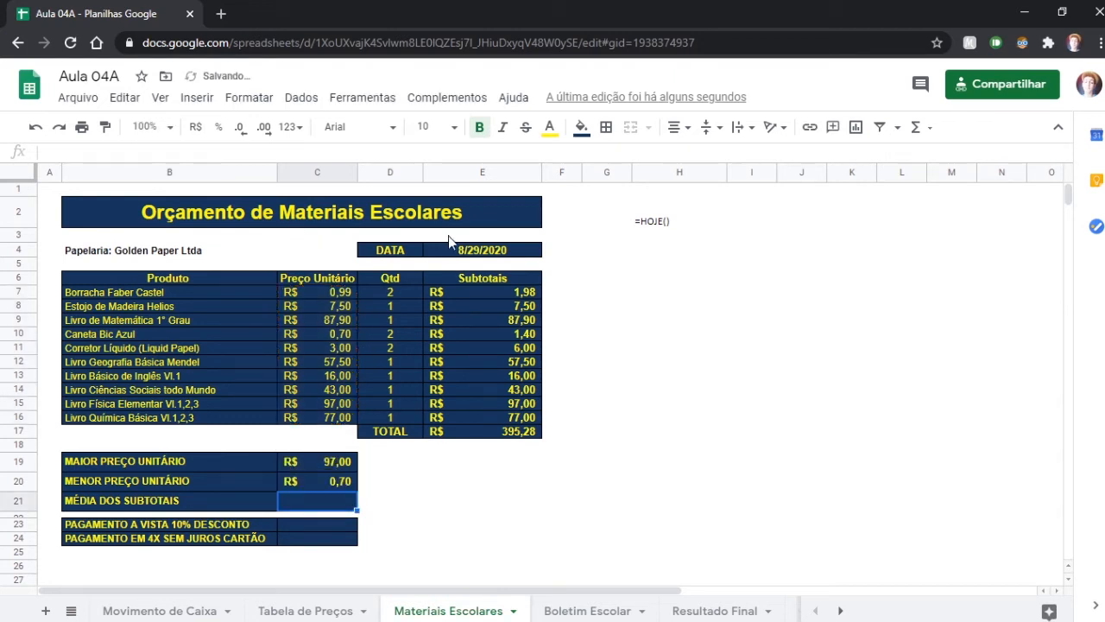
{"action": "left_click", "coordinate": [328, 483]}
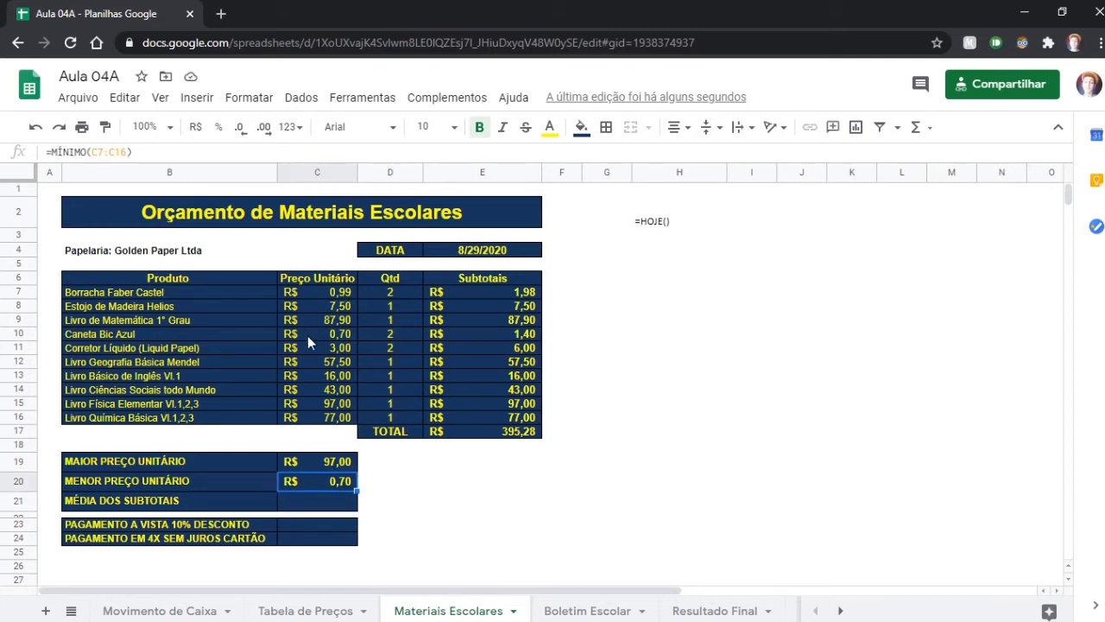
Calculate the average of the subtotals in C21, beside MÉDIA DOS SUBTOTAIS, with the formula =MÉDIA(E7:E16)
{"action": "left_click", "coordinate": [331, 492]}
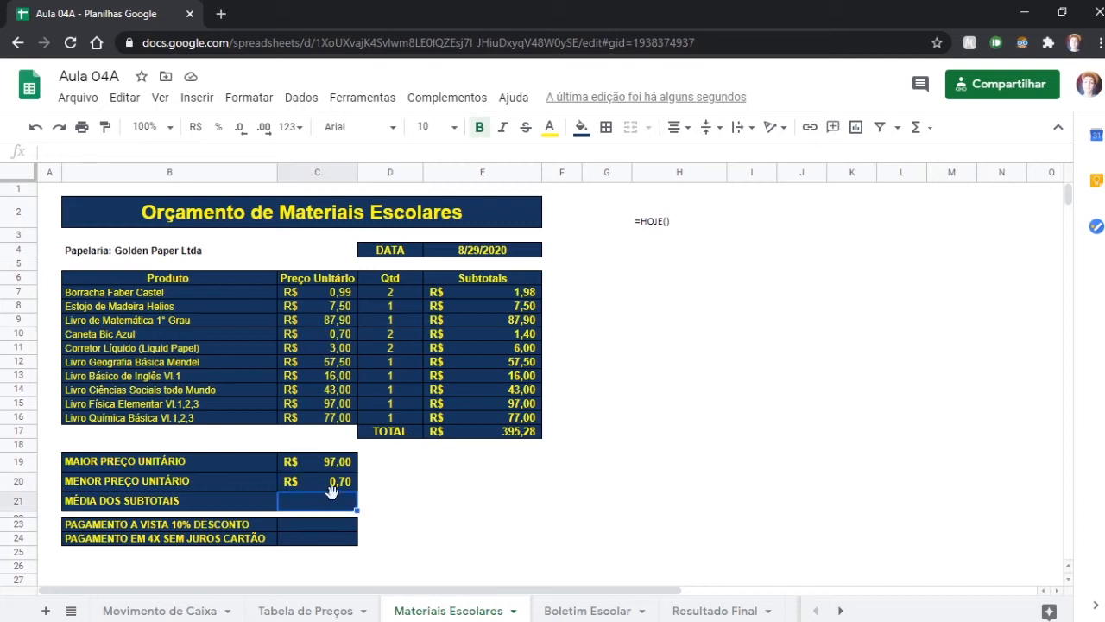
{"action": "type", "text": "="}
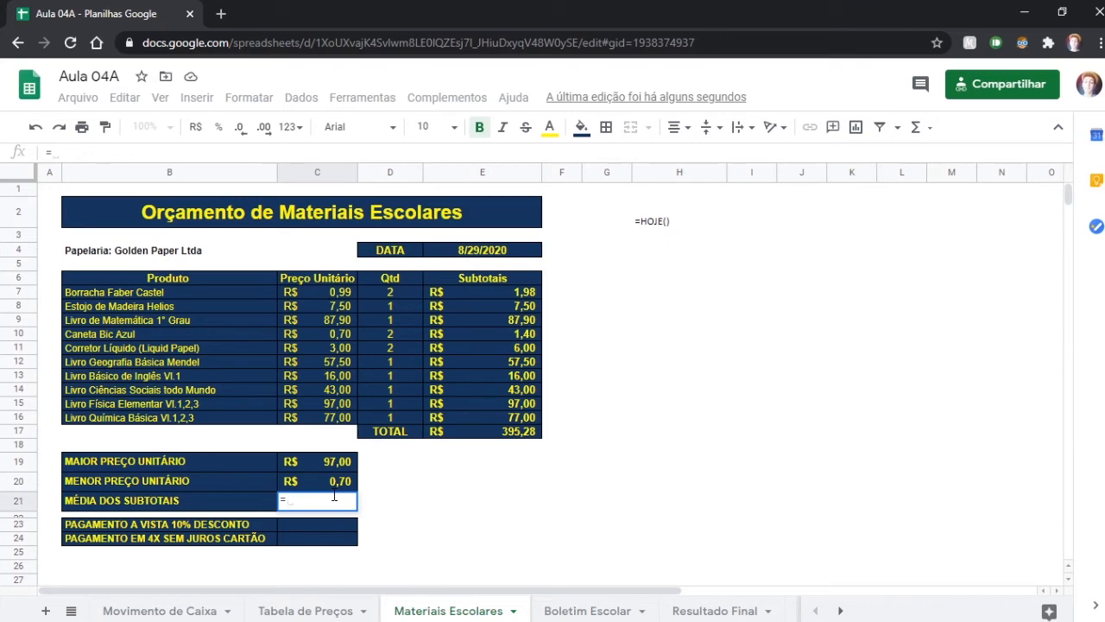
{"action": "type", "text": "MÉD"}
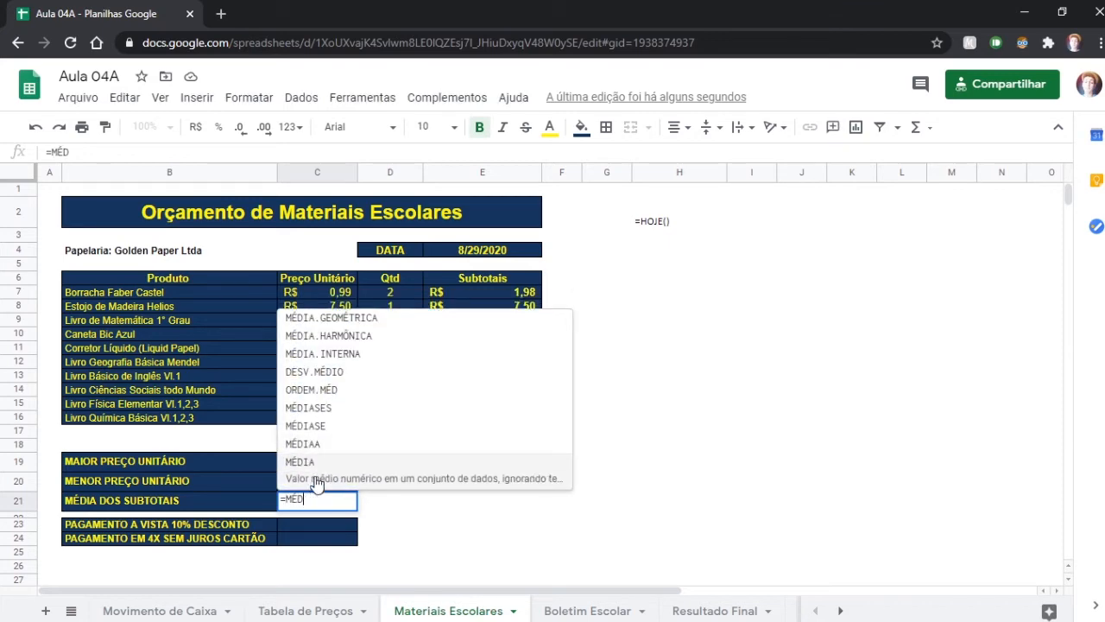
{"action": "left_click", "coordinate": [316, 481]}
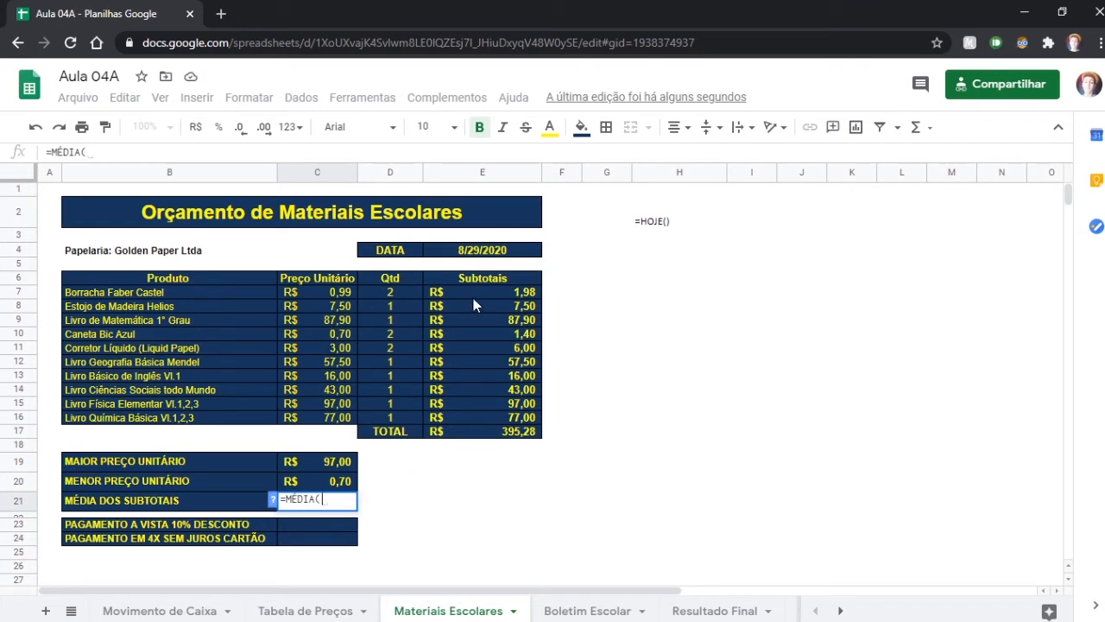
{"action": "left_click_drag", "start_coordinate": [479, 293], "coordinate": [459, 424]}
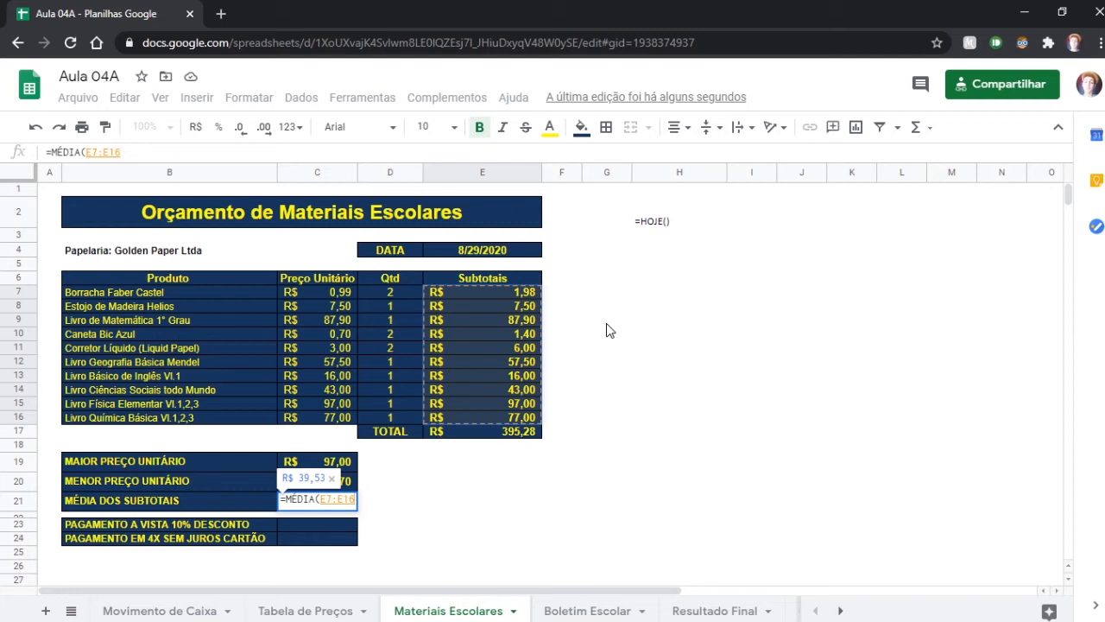
{"action": "type", "text": ")"}
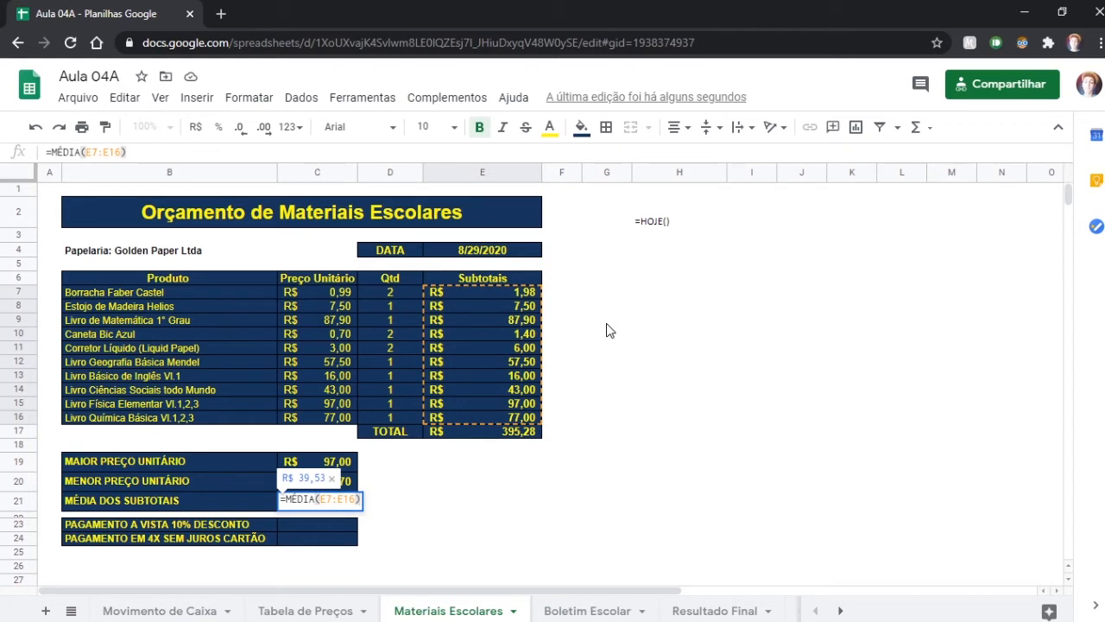
{"action": "key", "text": "Return"}
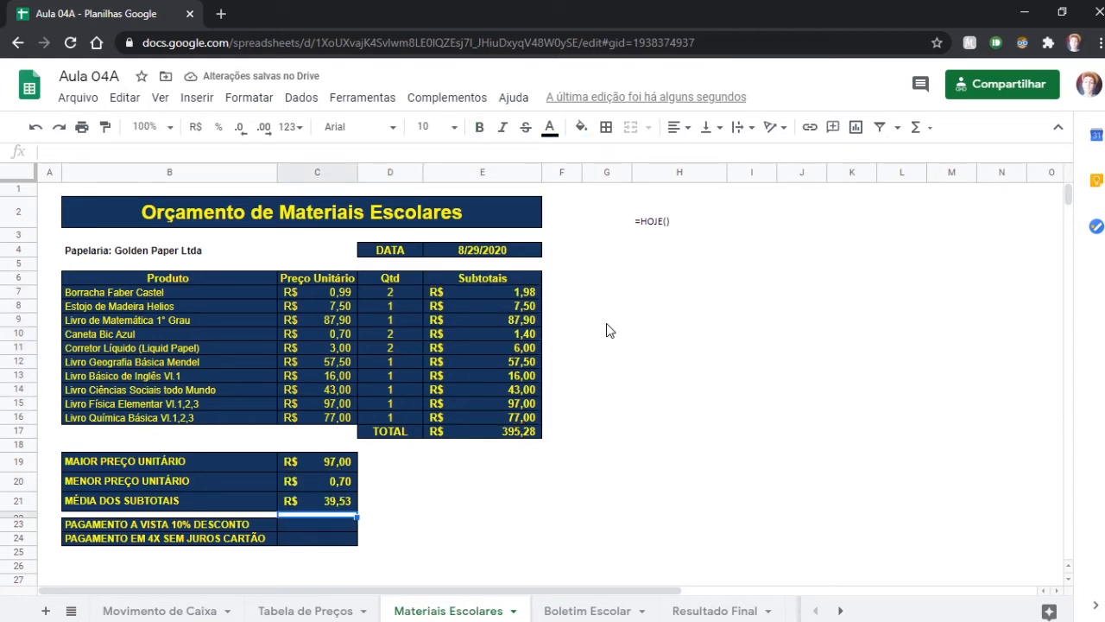
Calculate the cash payment with 10% discount in C23, beside PAGAMENTO A VISTA 10% DESCONTO, with the formula =E17*0,9
{"action": "left_click", "coordinate": [295, 526]}
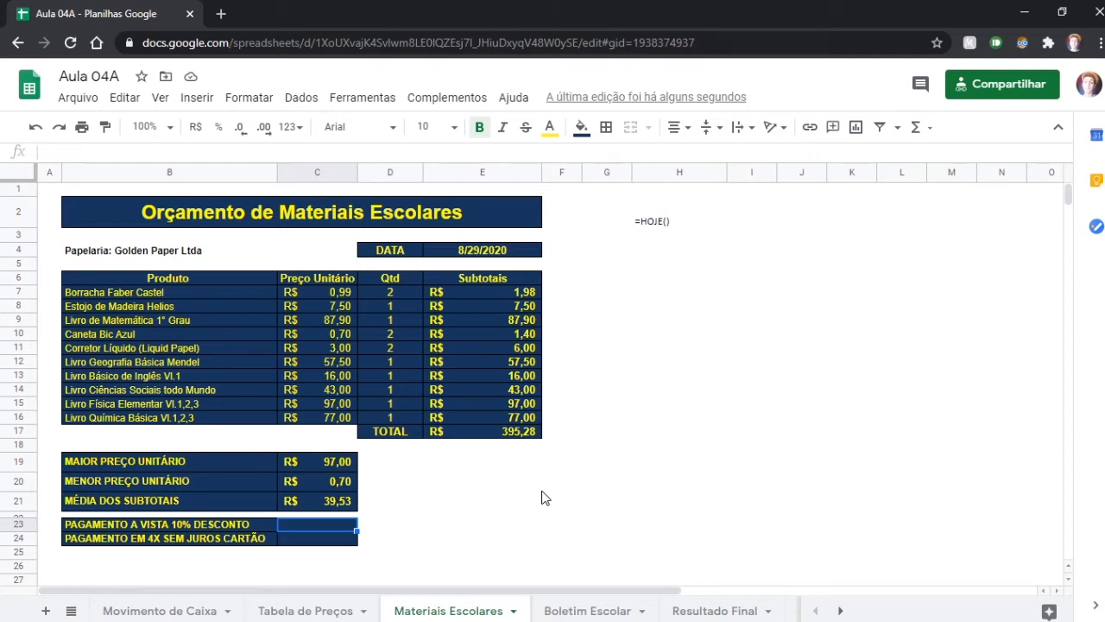
{"action": "type", "text": "="}
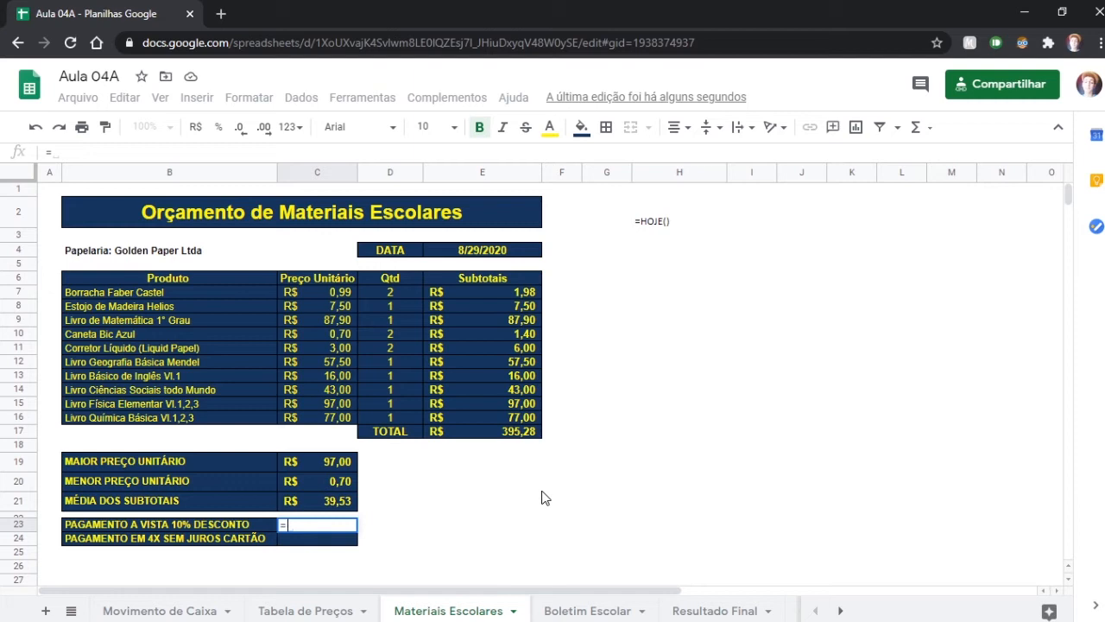
{"action": "left_click", "coordinate": [507, 442]}
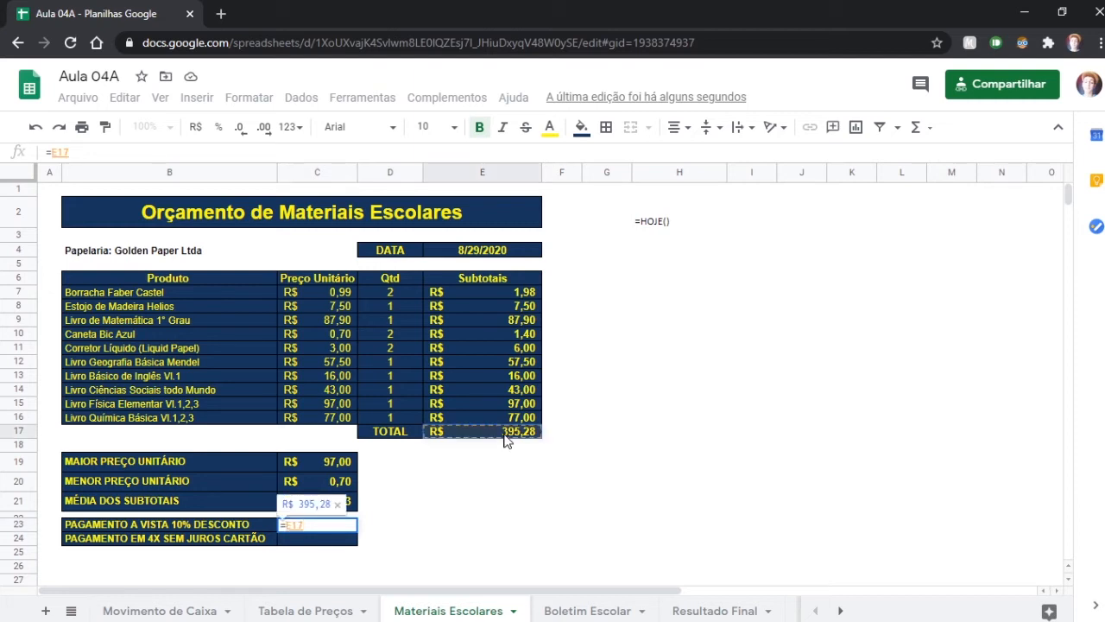
{"action": "type", "text": "*"}
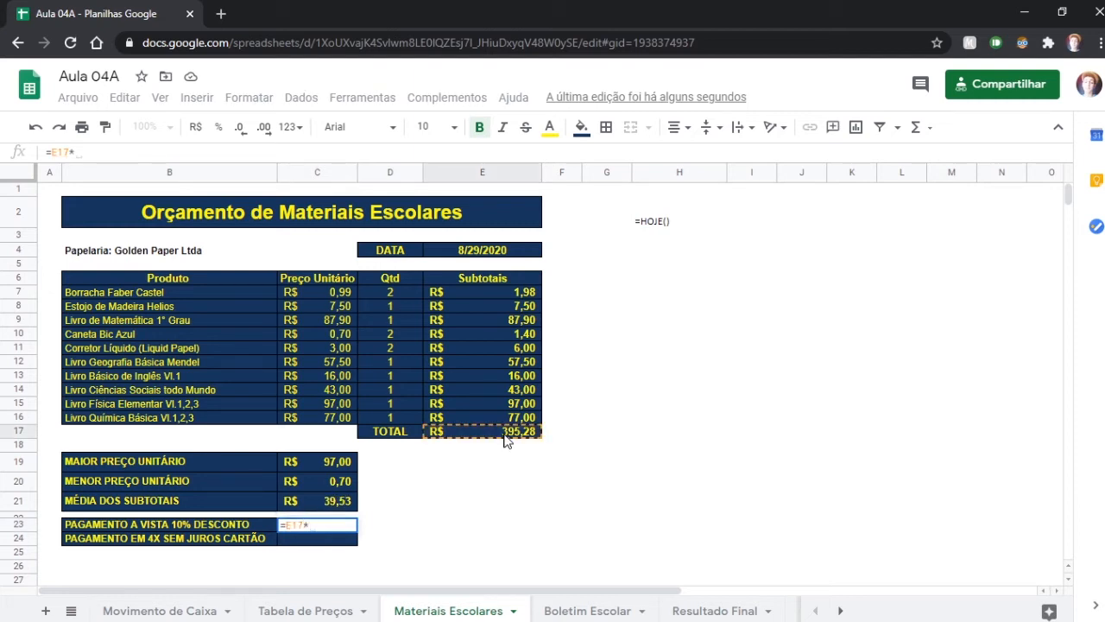
{"action": "type", "text": "0,9"}
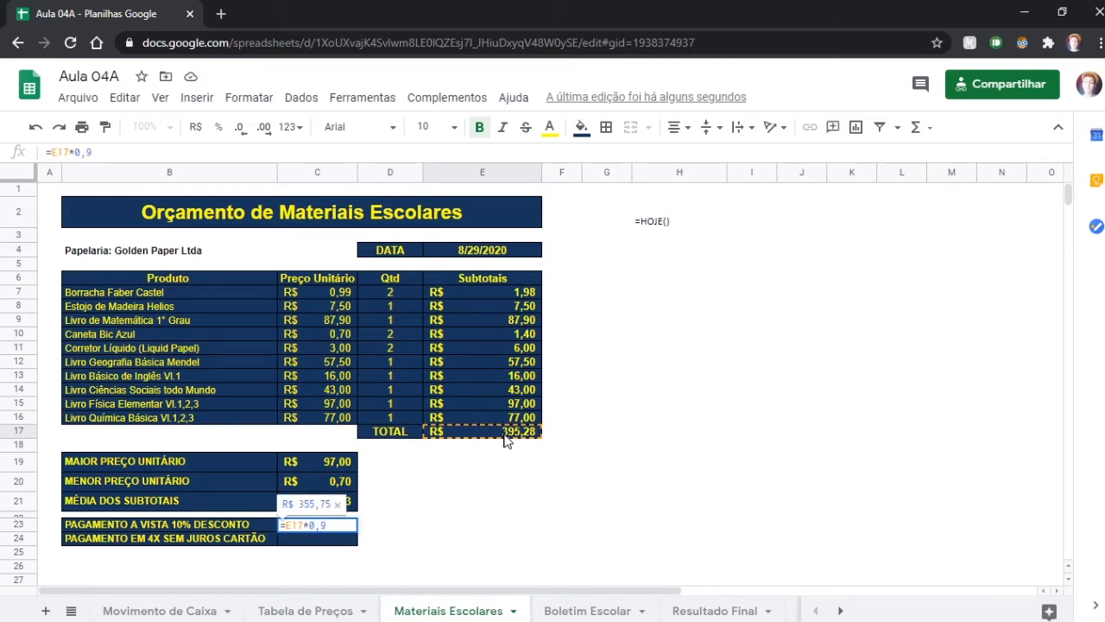
{"action": "type", "text": "0"}
{"action": "key", "text": "Return"}
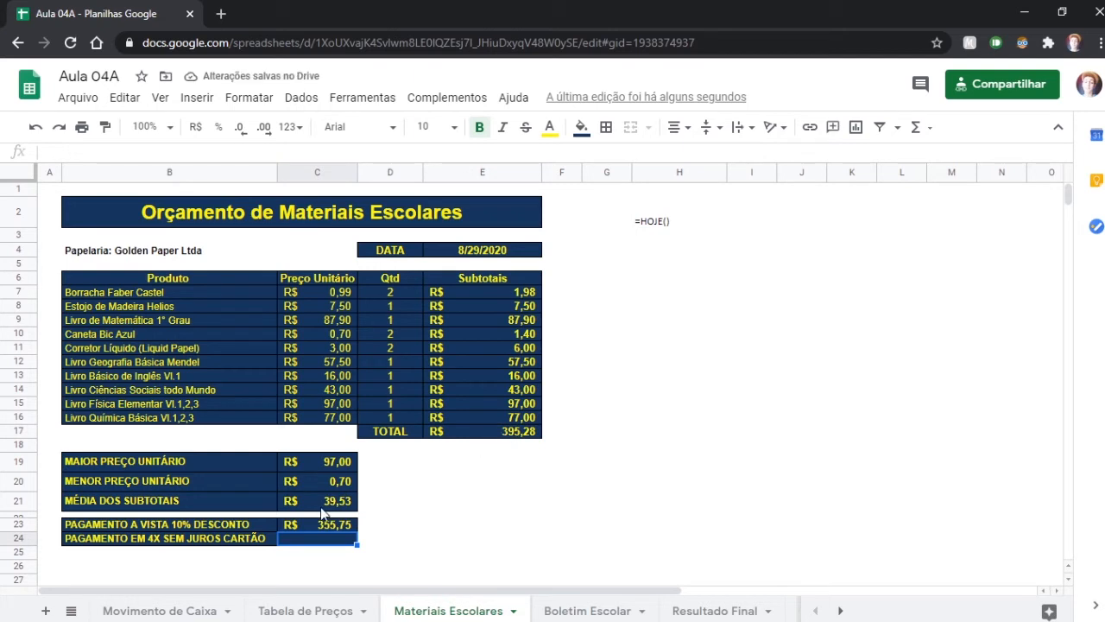
{"action": "left_click", "coordinate": [324, 525]}
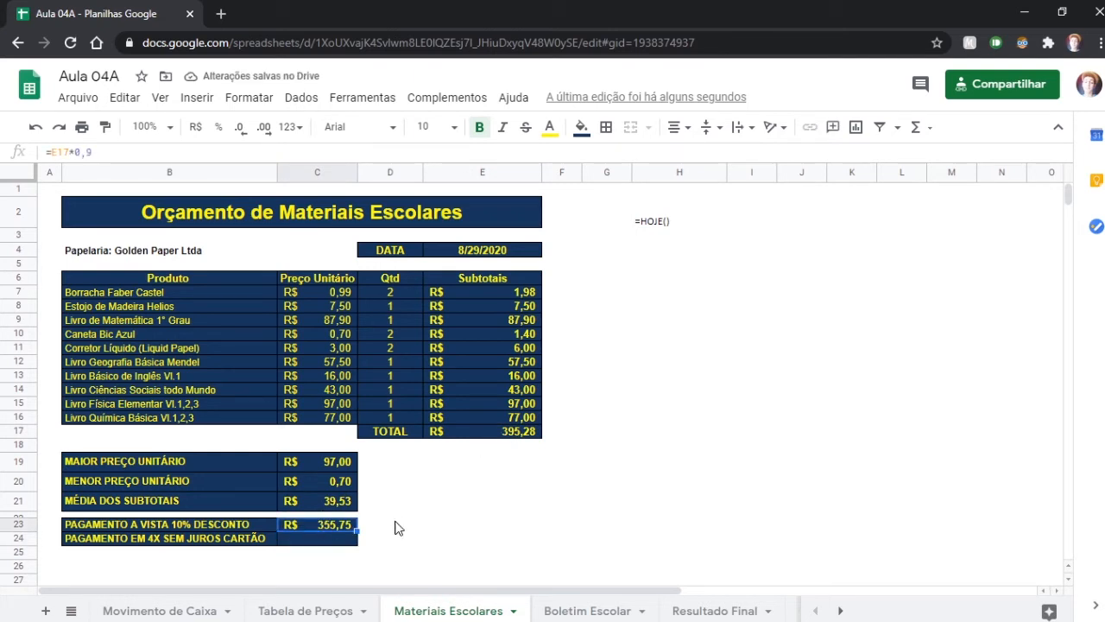
Calculate the installment value in C24, beside PAGAMENTO EM 4X SEM JUROS CARTÃO, with the formula =E17/4
{"action": "left_click", "coordinate": [333, 539]}
{"action": "type", "text": "="}
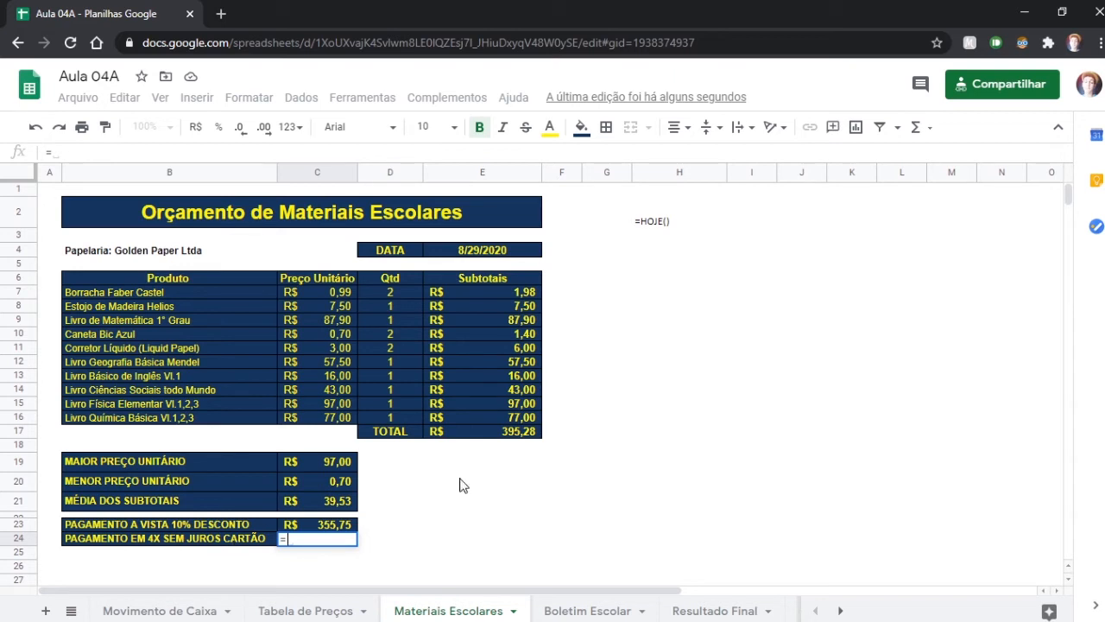
{"action": "left_click", "coordinate": [492, 433]}
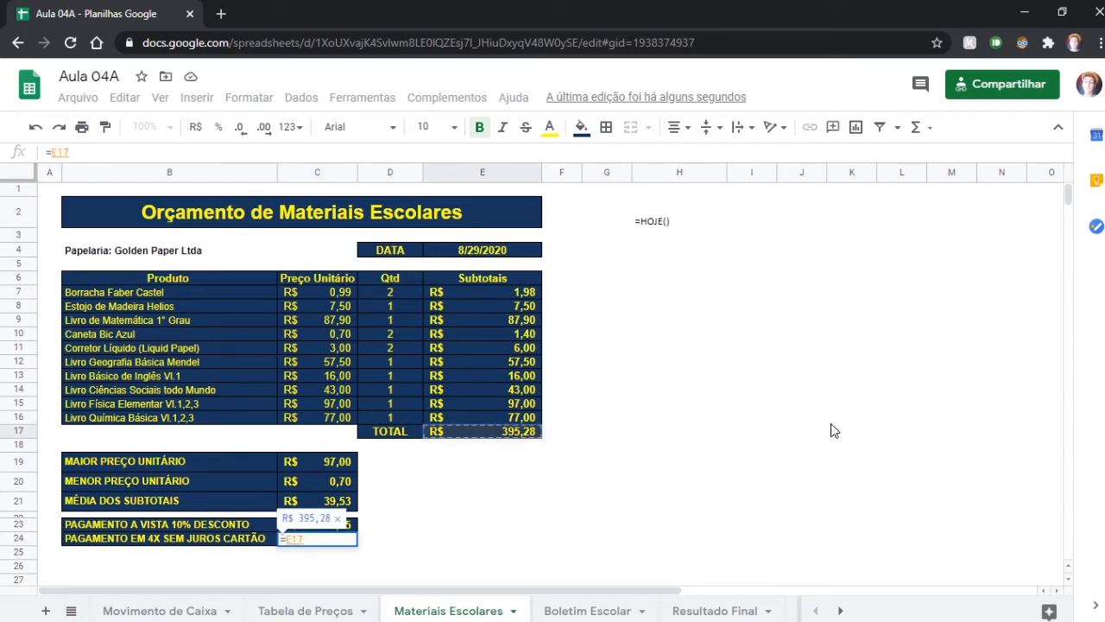
{"action": "type", "text": "/4"}
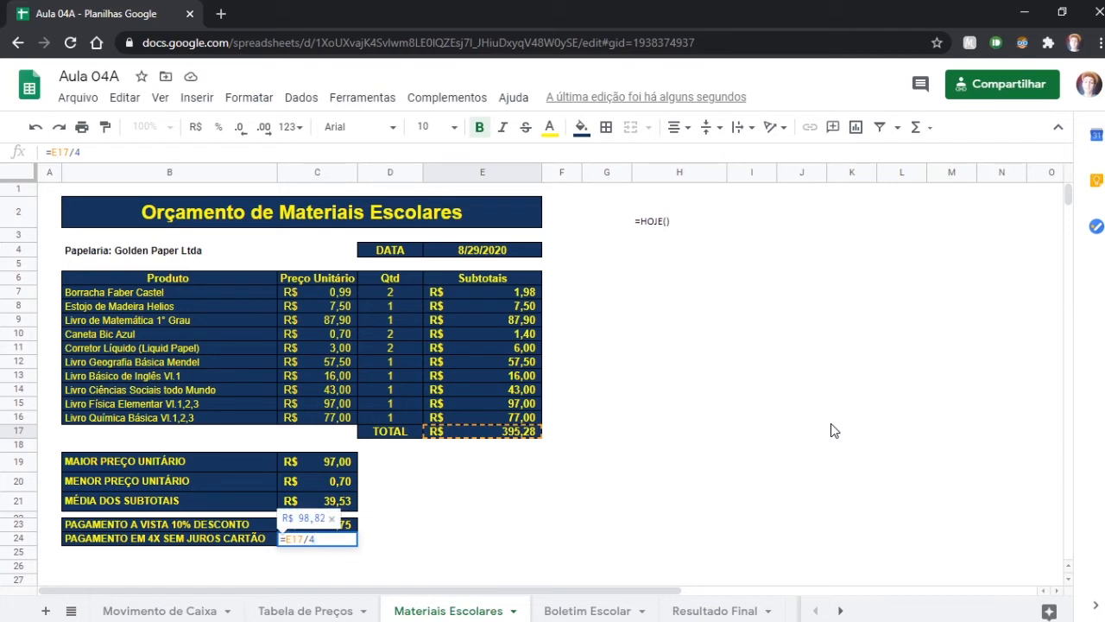
{"action": "left_click", "coordinate": [483, 515]}
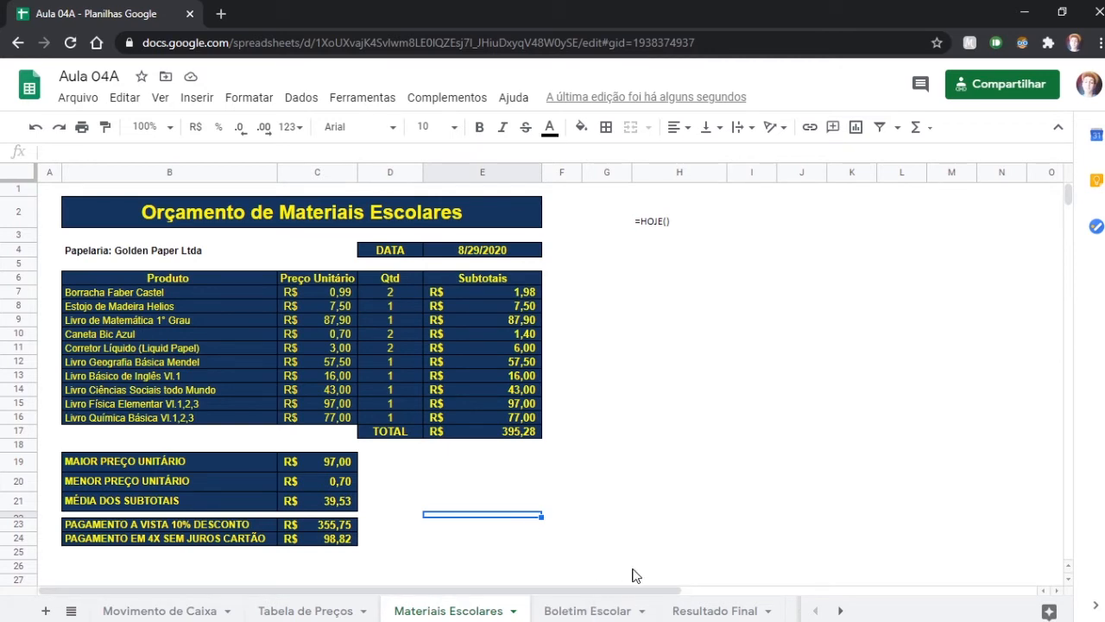
On the Boletim Escolar sheet, calculate the first student's average in MEDIA cell G7 with the formula =MÉDIA(D7:F7)
{"action": "left_click", "coordinate": [588, 611]}
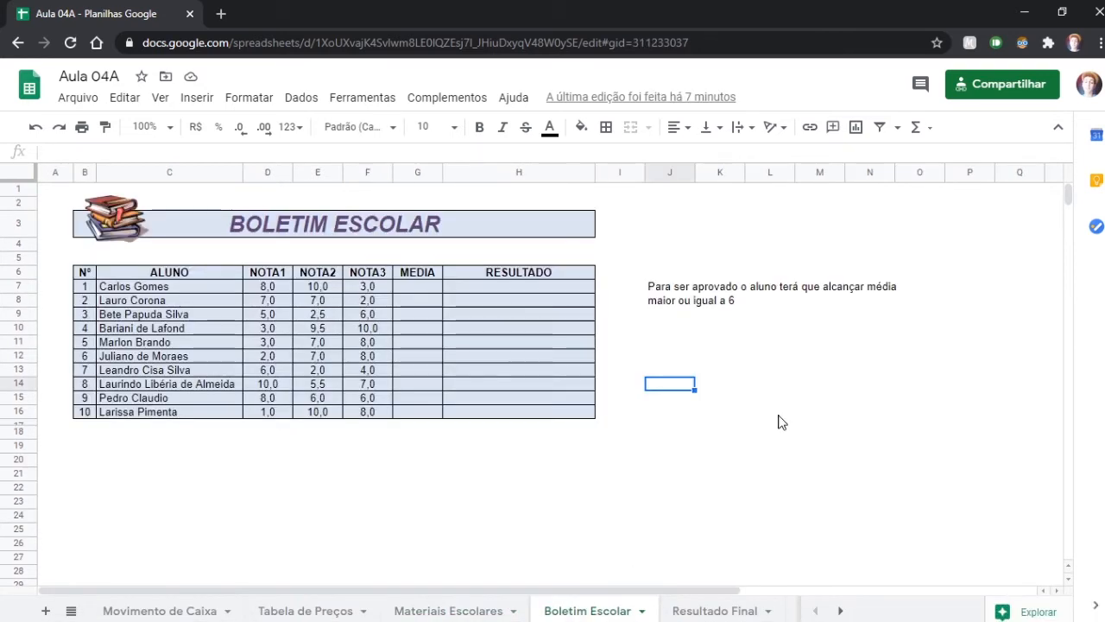
{"action": "left_click", "coordinate": [423, 287]}
{"action": "type", "text": "="}
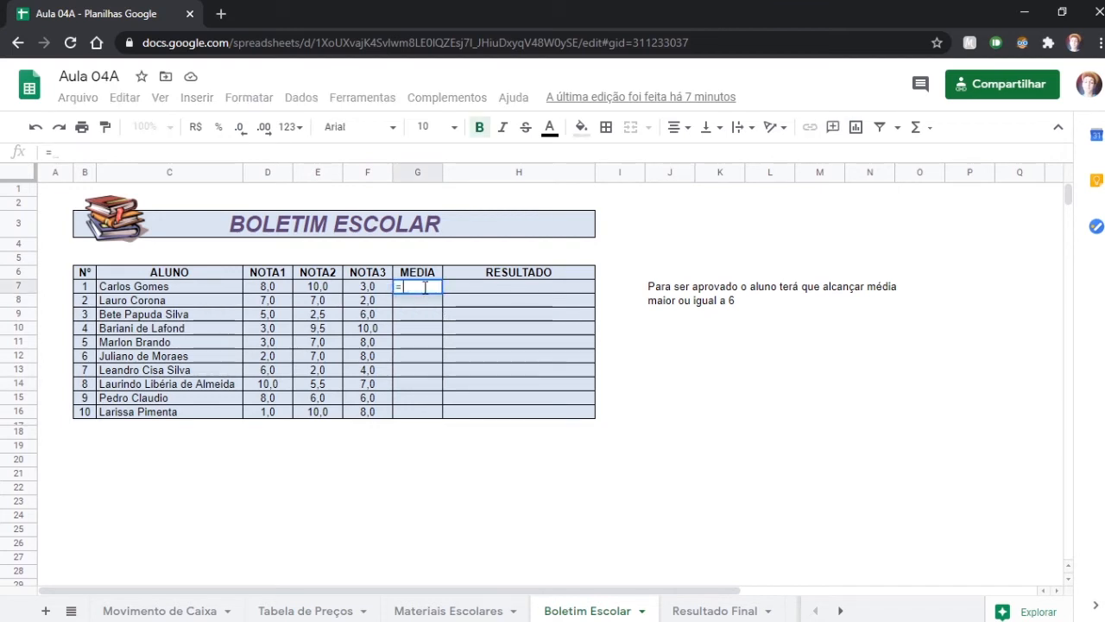
{"action": "type", "text": "M"}
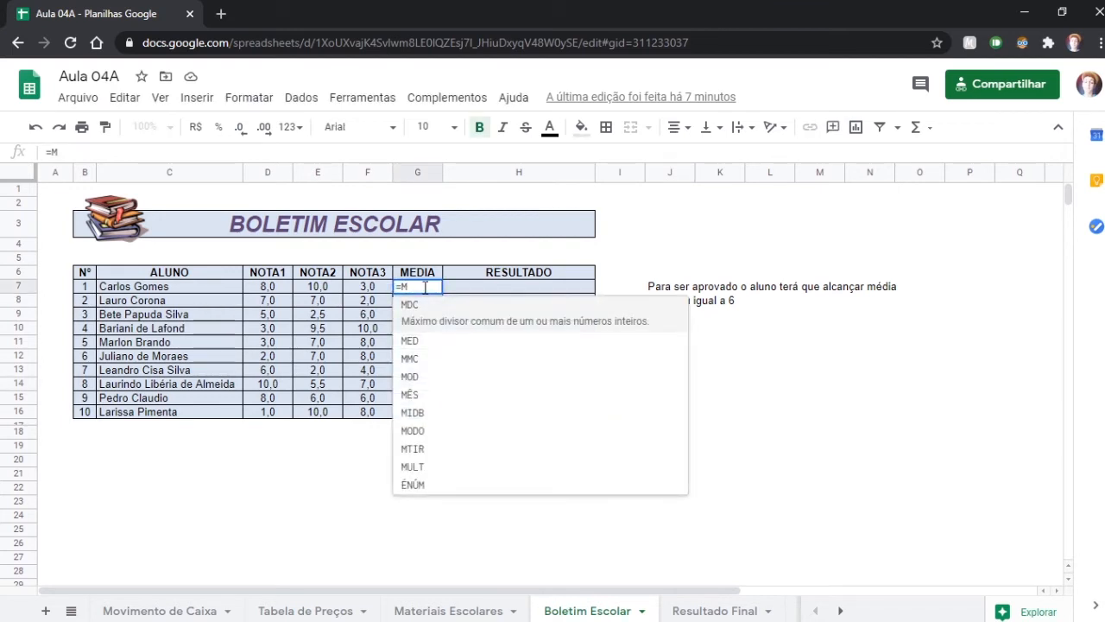
{"action": "type", "text": "ÉDIA"}
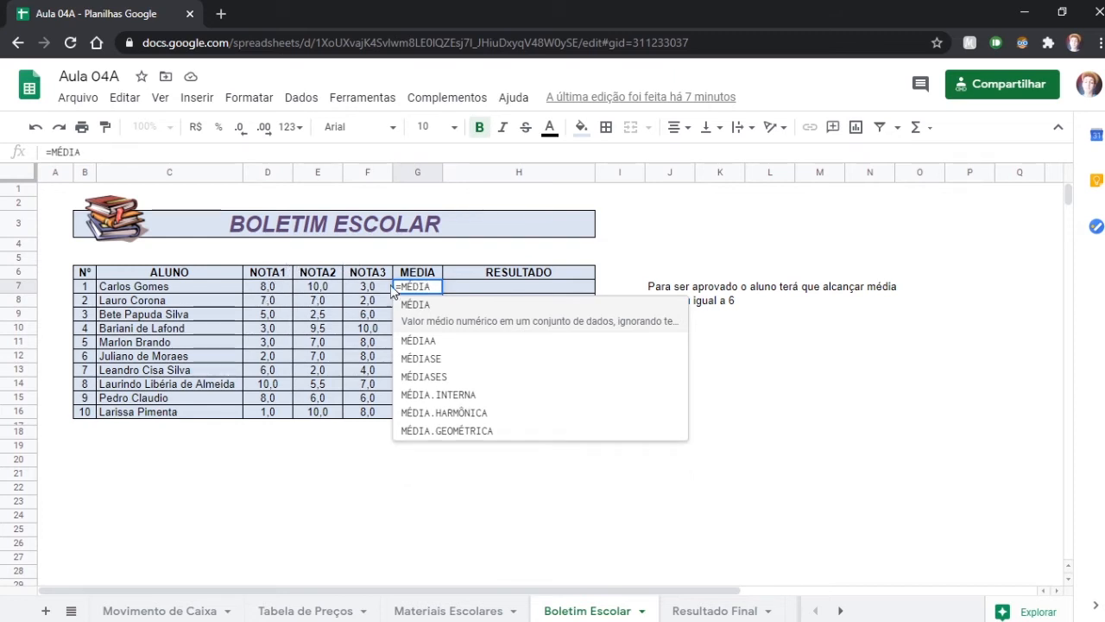
{"action": "left_click_drag", "start_coordinate": [281, 293], "coordinate": [357, 292]}
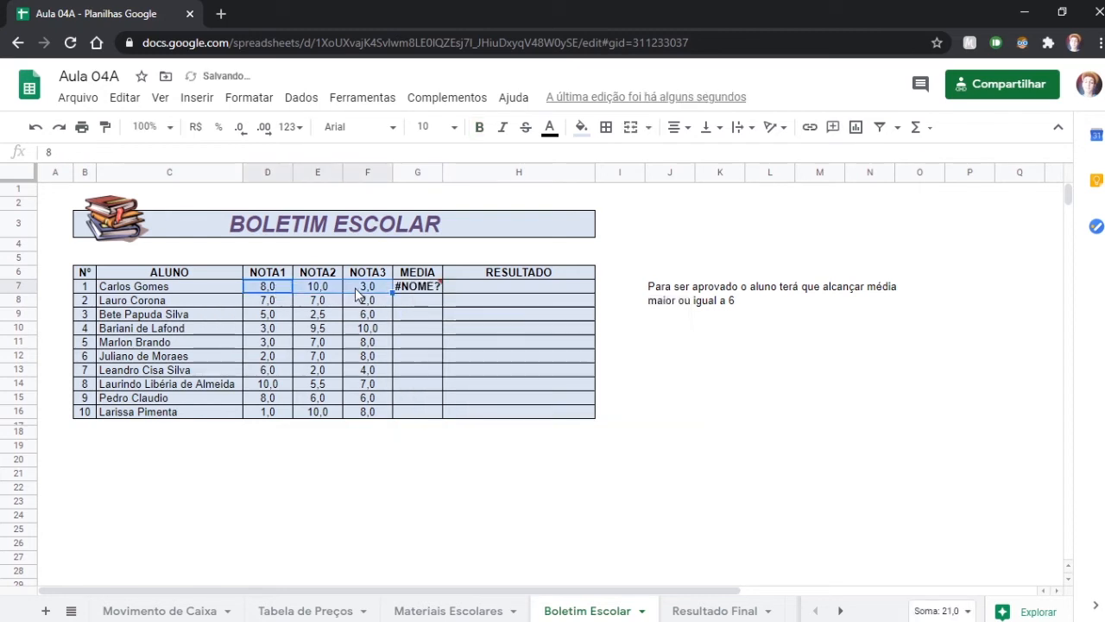
{"action": "left_click", "coordinate": [424, 287]}
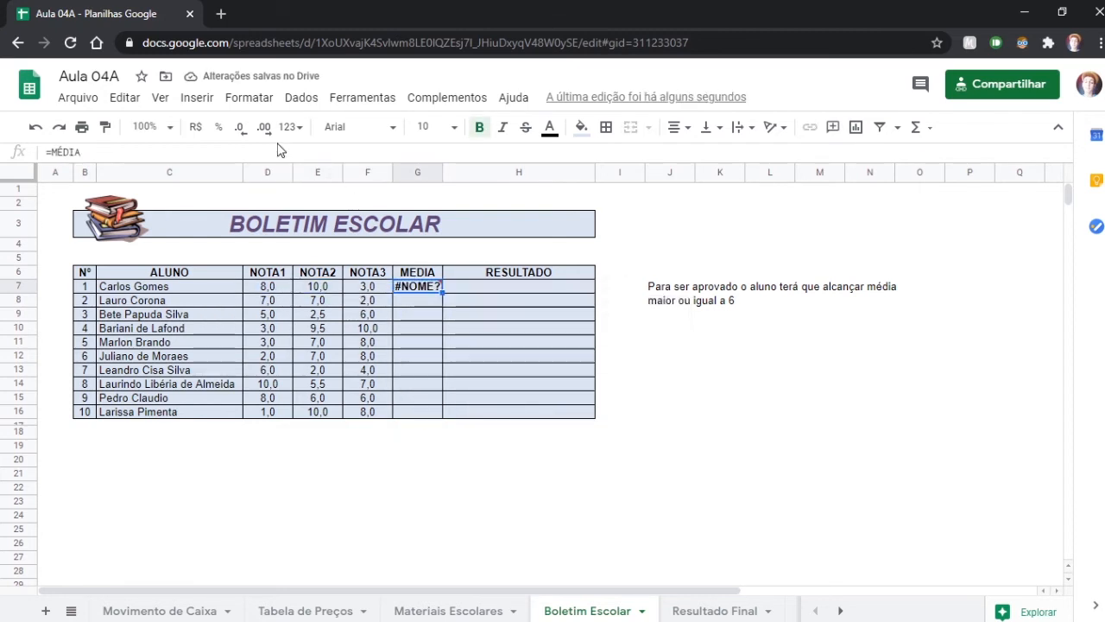
{"action": "left_click", "coordinate": [274, 151]}
{"action": "type", "text": "("}
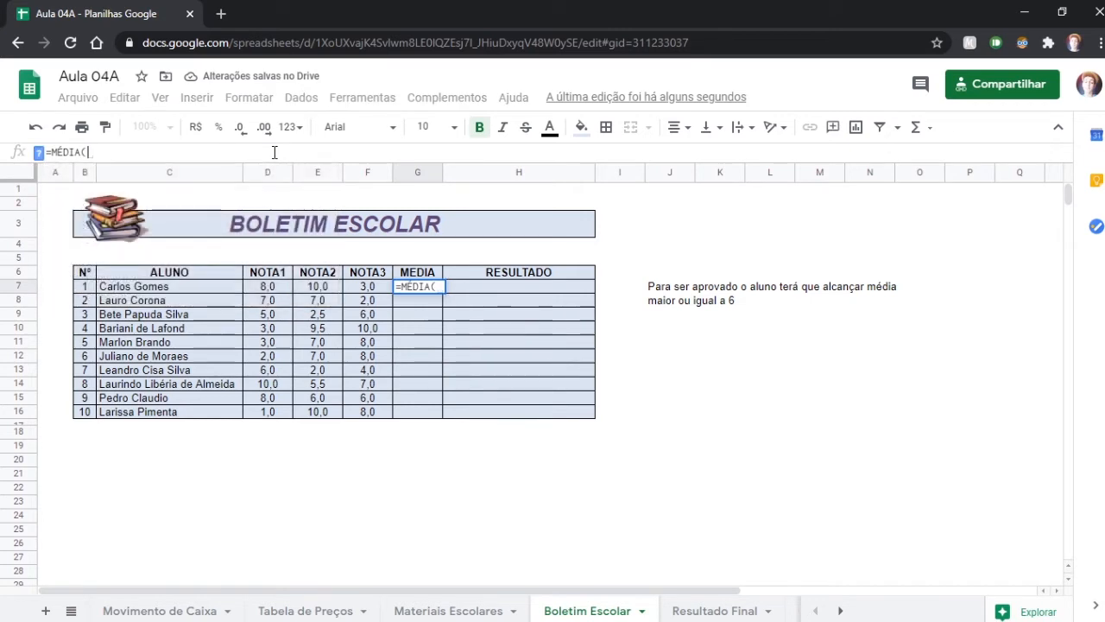
{"action": "left_click", "coordinate": [291, 288]}
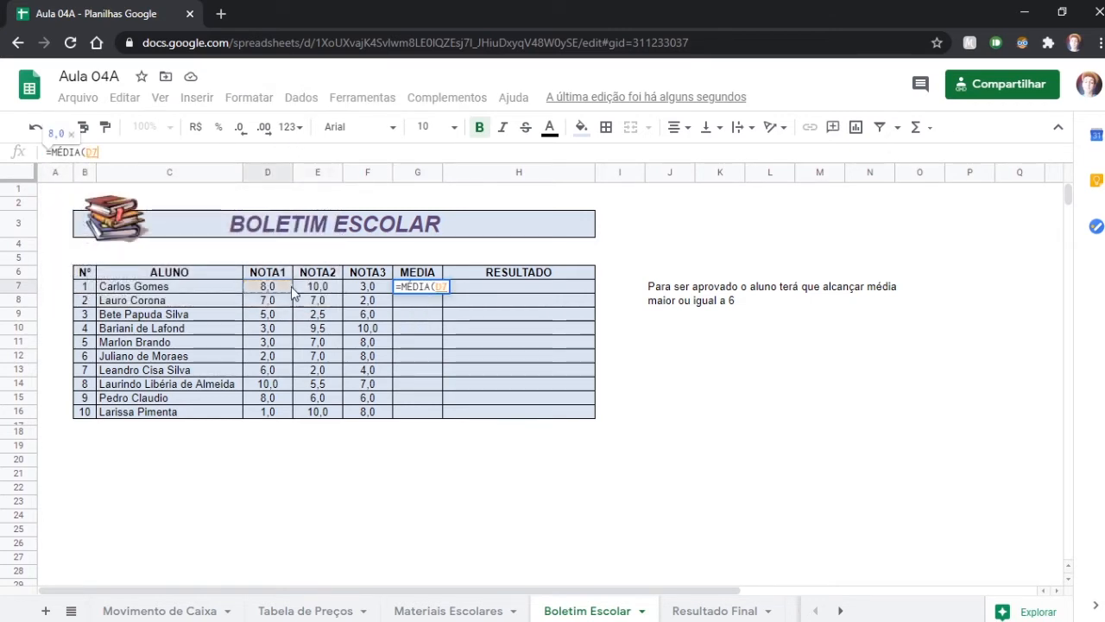
{"action": "left_click_drag", "start_coordinate": [292, 289], "coordinate": [353, 289]}
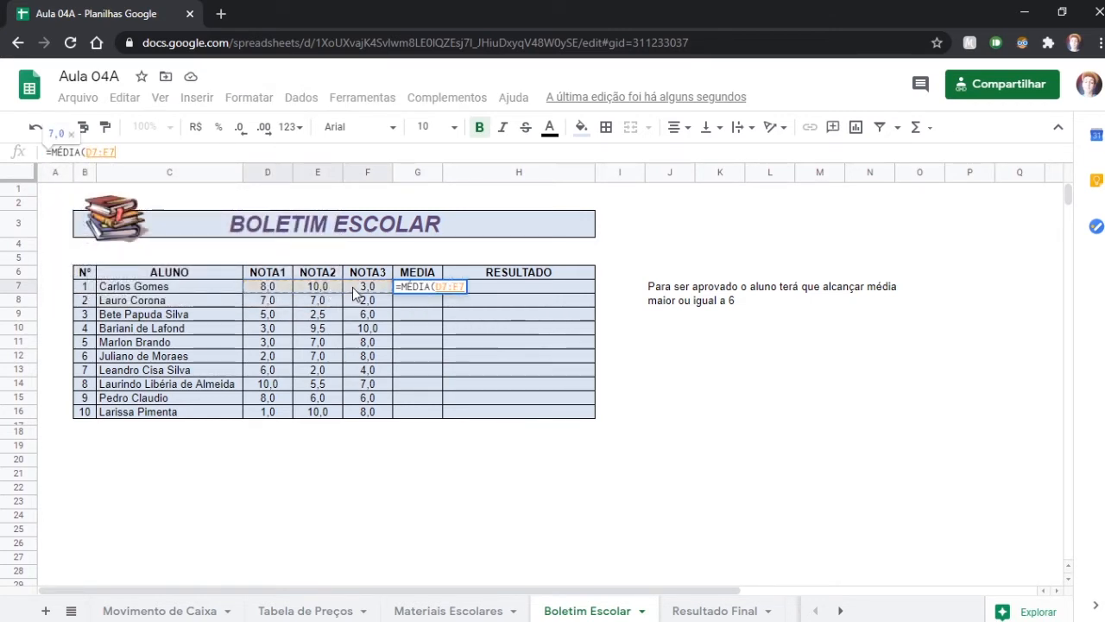
{"action": "type", "text": ")"}
{"action": "key", "text": "Return"}
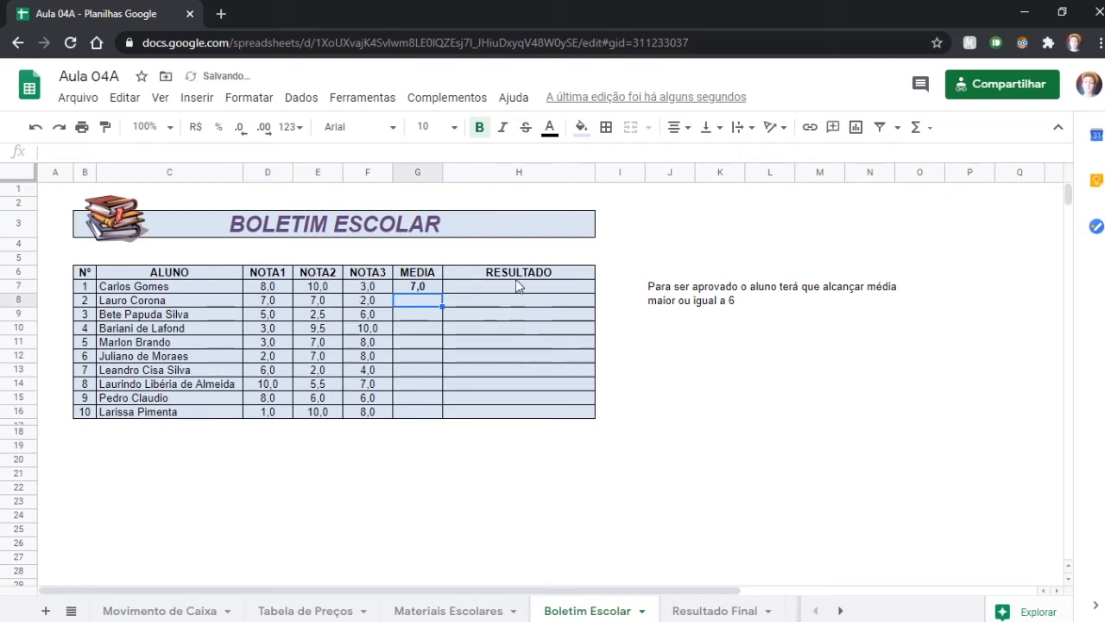
Calculate the second student's average in G8 with the formula =MÉDIA(D8:F8)
{"action": "type", "text": "=MED"}
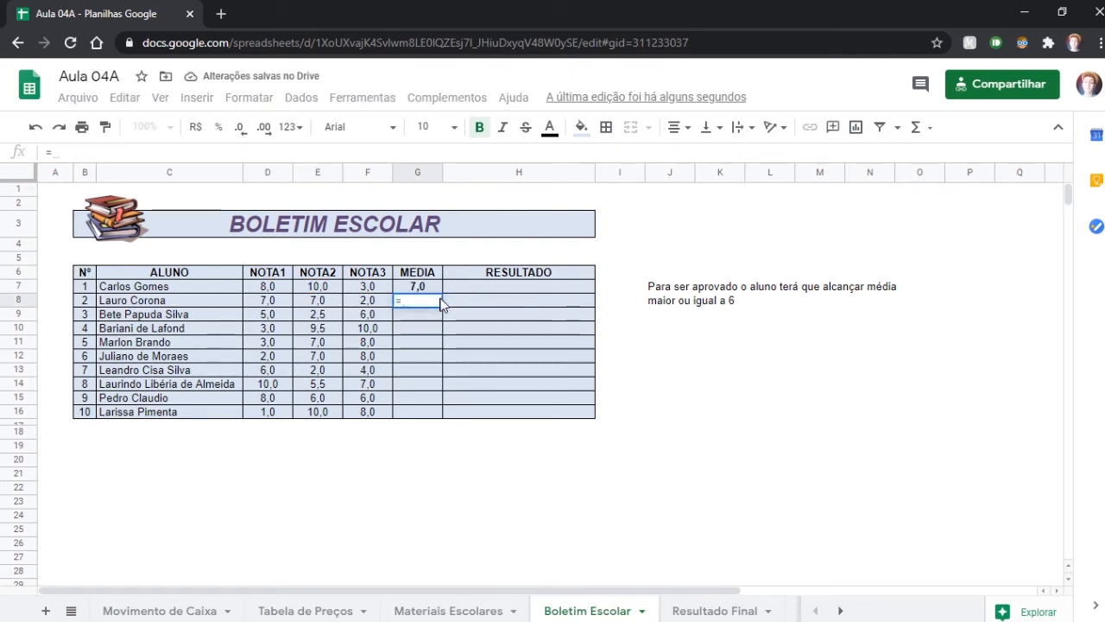
{"action": "key", "text": "BackSpace"}
{"action": "key", "text": "BackSpace"}
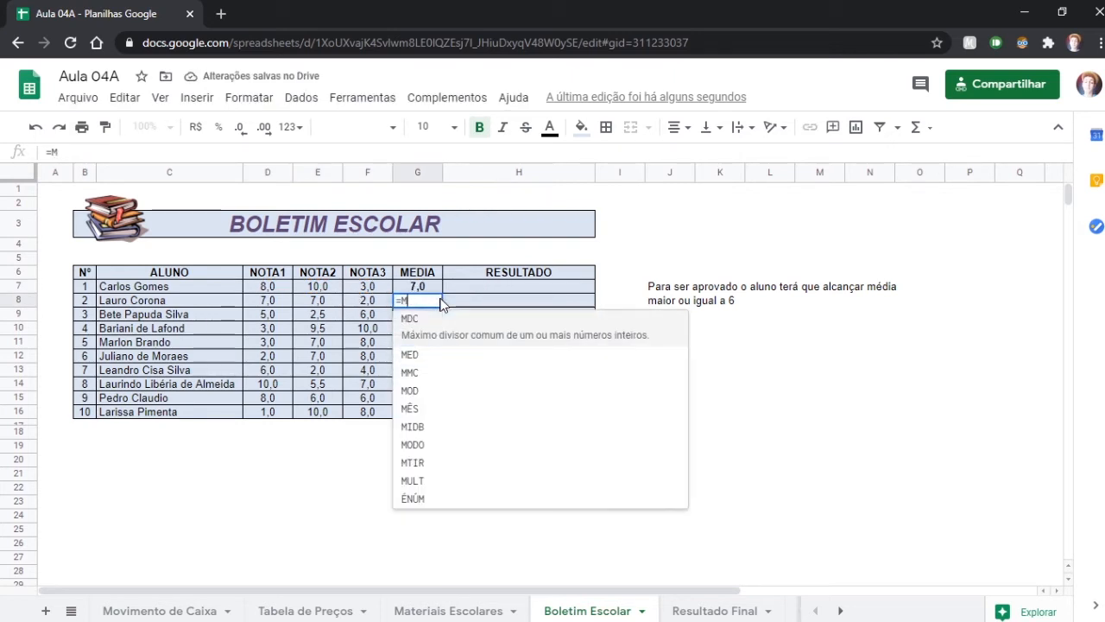
{"action": "type", "text": "ÉDIA"}
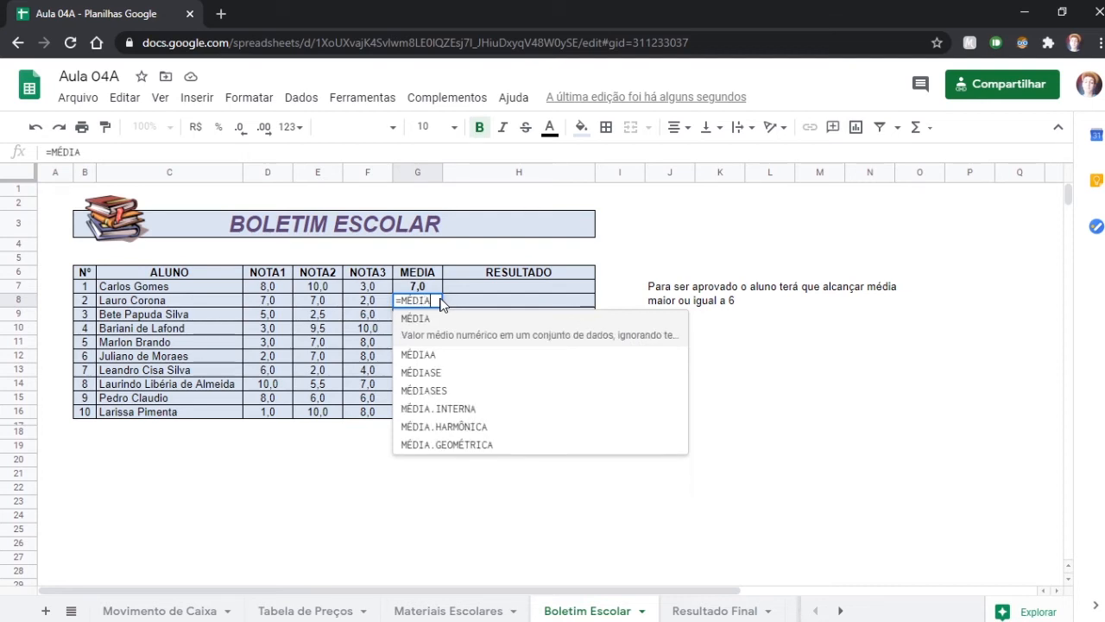
{"action": "key", "text": "Tab"}
{"action": "left_click_drag", "start_coordinate": [268, 302], "coordinate": [385, 313]}
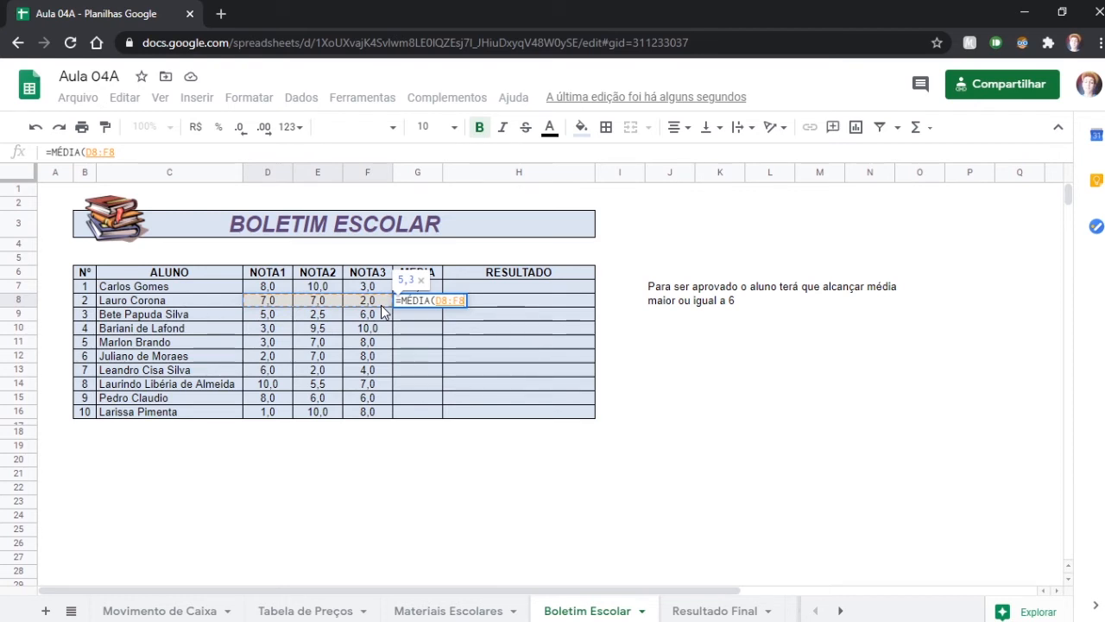
{"action": "key", "text": "Return"}
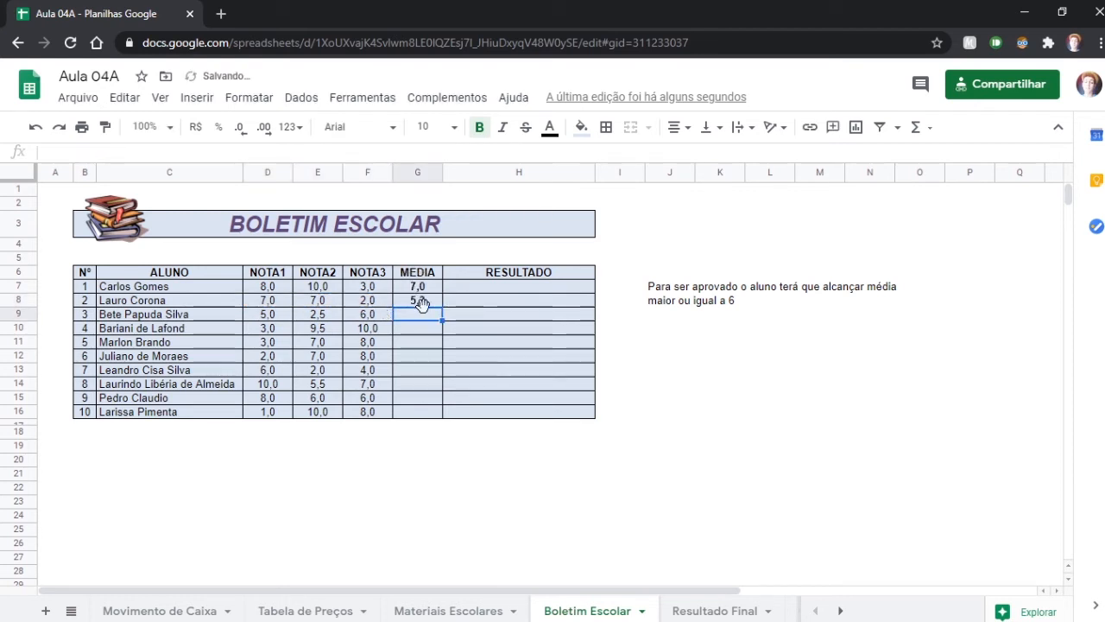
Copy the average formula from G8 down the MEDIA column to G16
{"action": "left_click", "coordinate": [421, 301]}
{"action": "left_click_drag", "start_coordinate": [442, 307], "coordinate": [442, 419]}
{"action": "left_click", "coordinate": [563, 484]}
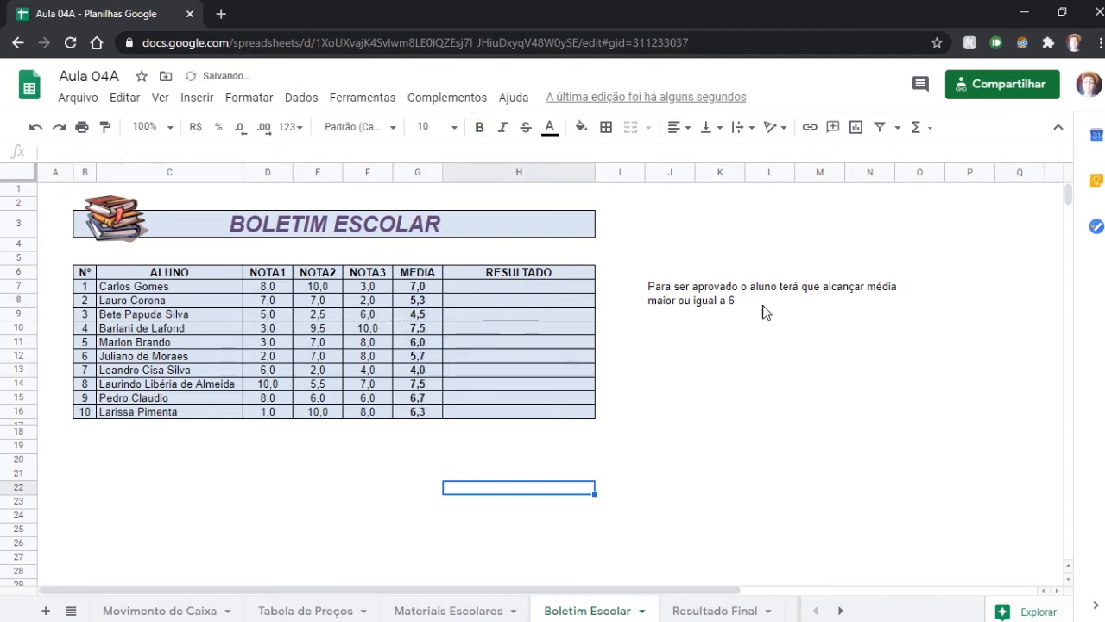
{"action": "left_click", "coordinate": [774, 343]}
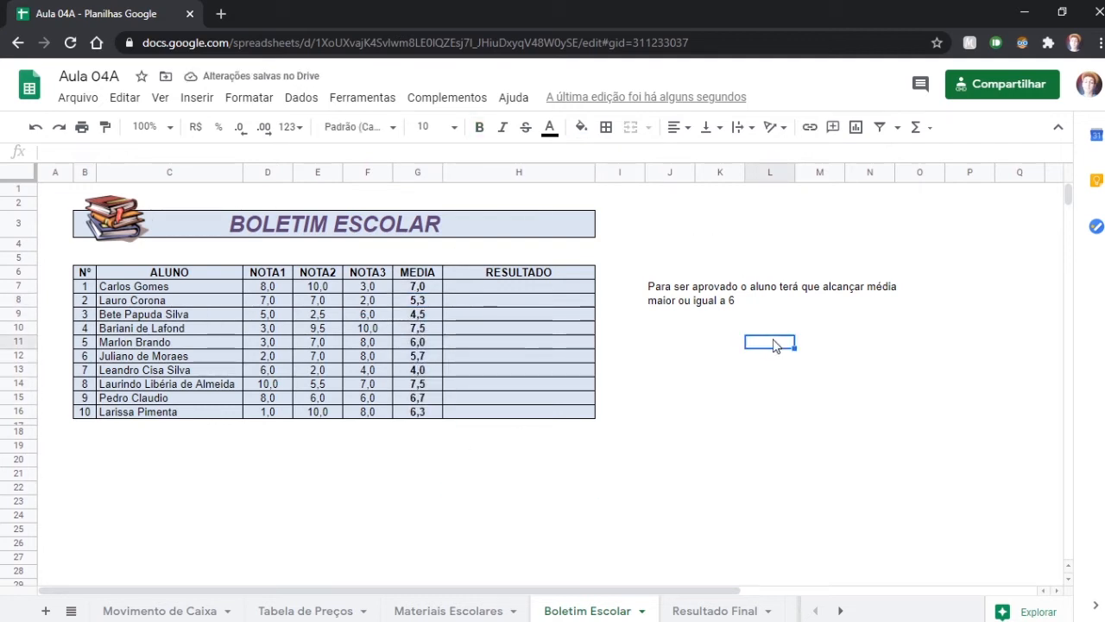
Start a conditional formatting rule for the student averages in MEDIA cells G7:G16
{"action": "left_click", "coordinate": [429, 289]}
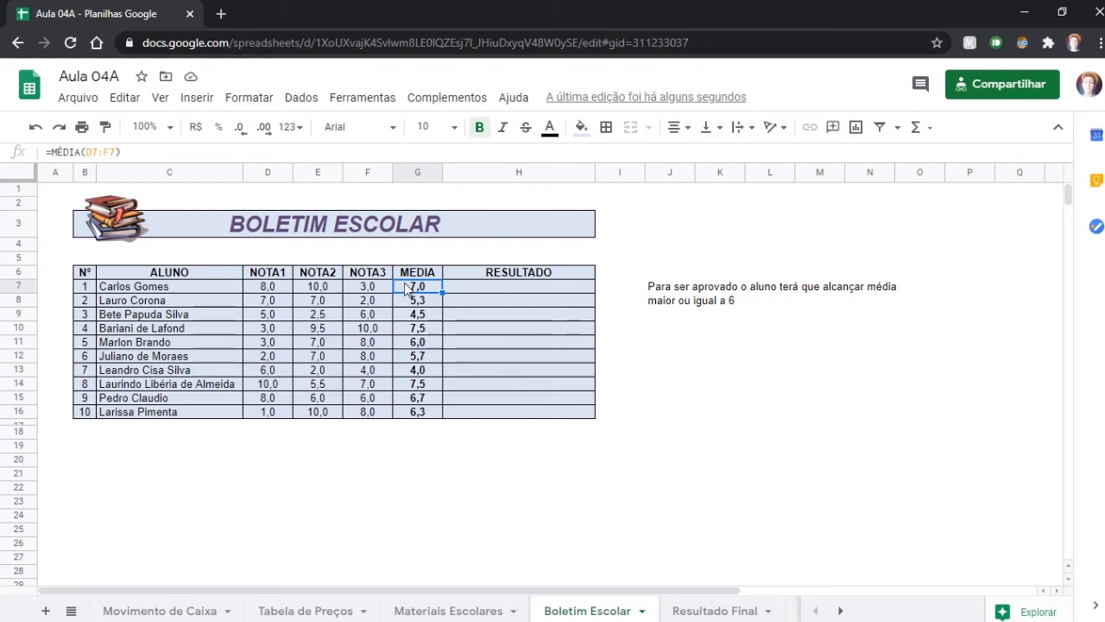
{"action": "key", "text": "ctrl+shift+Down"}
{"action": "left_click", "coordinate": [417, 289]}
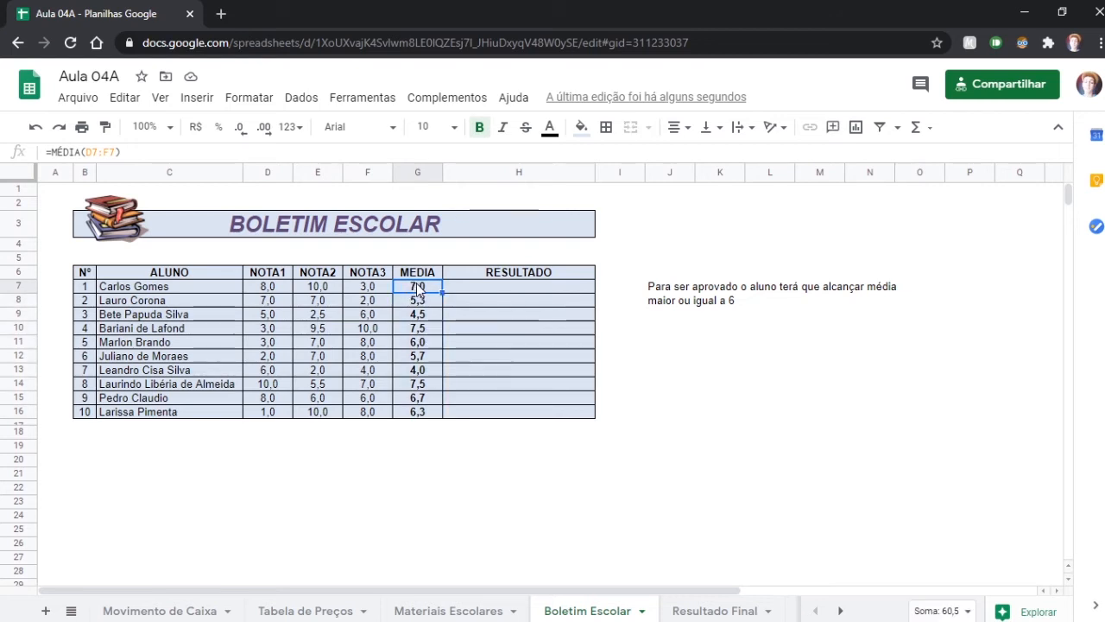
{"action": "left_click_drag", "start_coordinate": [417, 289], "coordinate": [426, 413]}
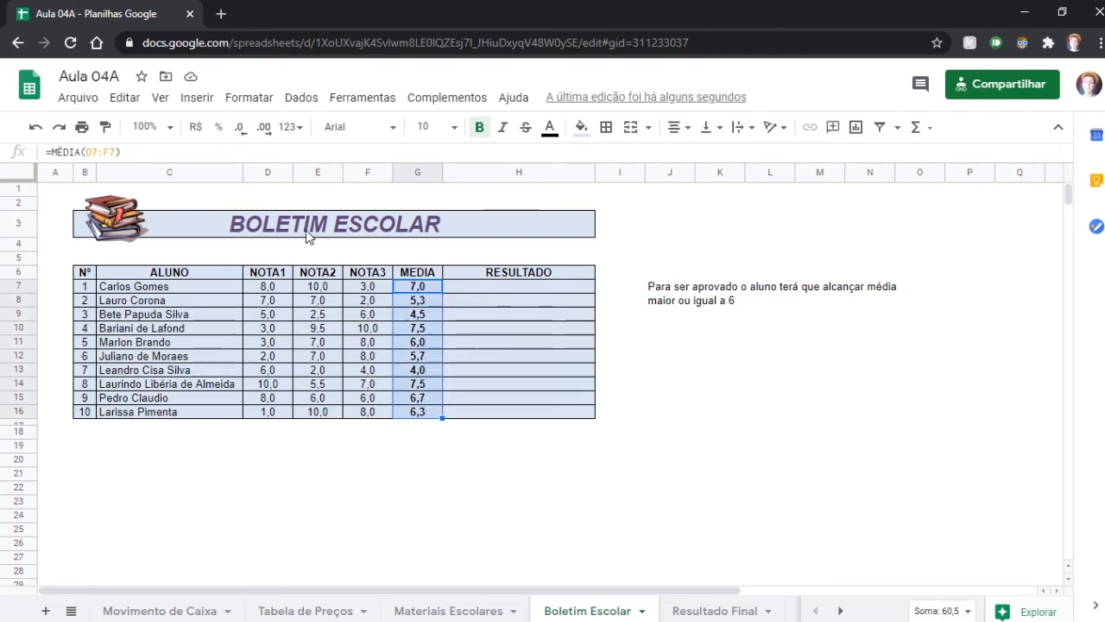
{"action": "left_click", "coordinate": [249, 97]}
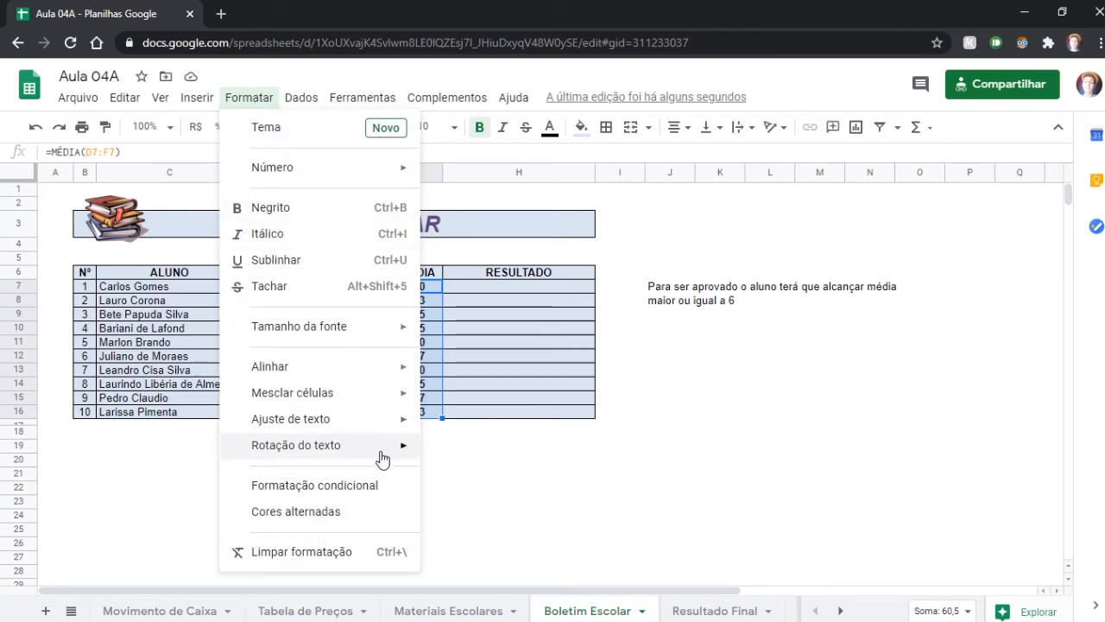
{"action": "left_click", "coordinate": [370, 488]}
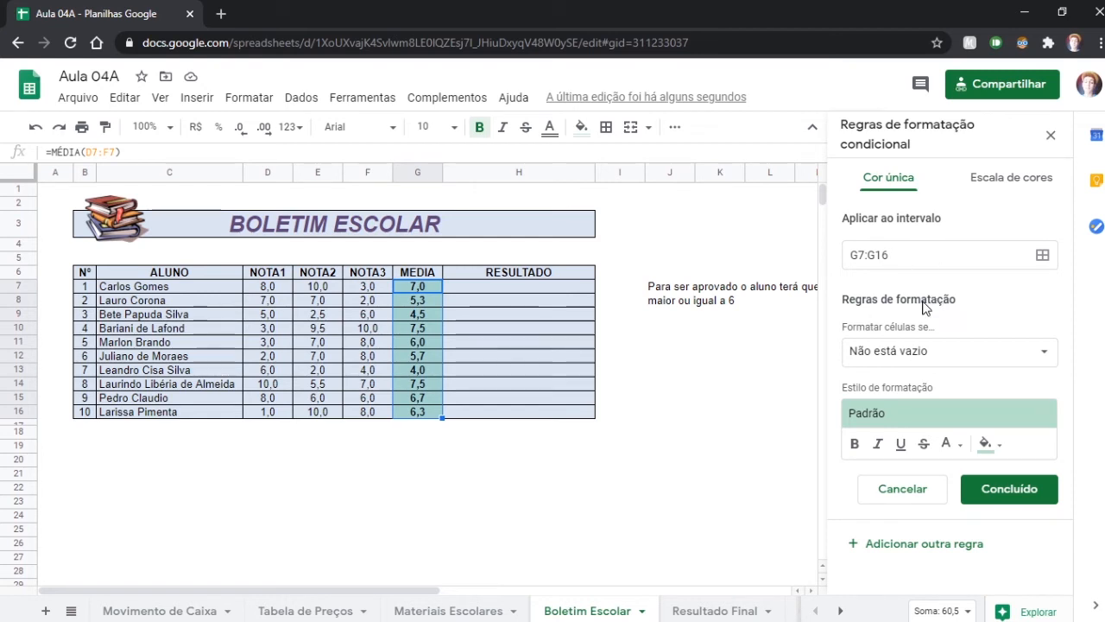
Set the rule's condition to Maior ou igual a with the value 6
{"action": "left_click", "coordinate": [1029, 362]}
{"action": "scroll", "coordinate": [984, 523], "scroll_direction": "down", "scroll_amount": 3}
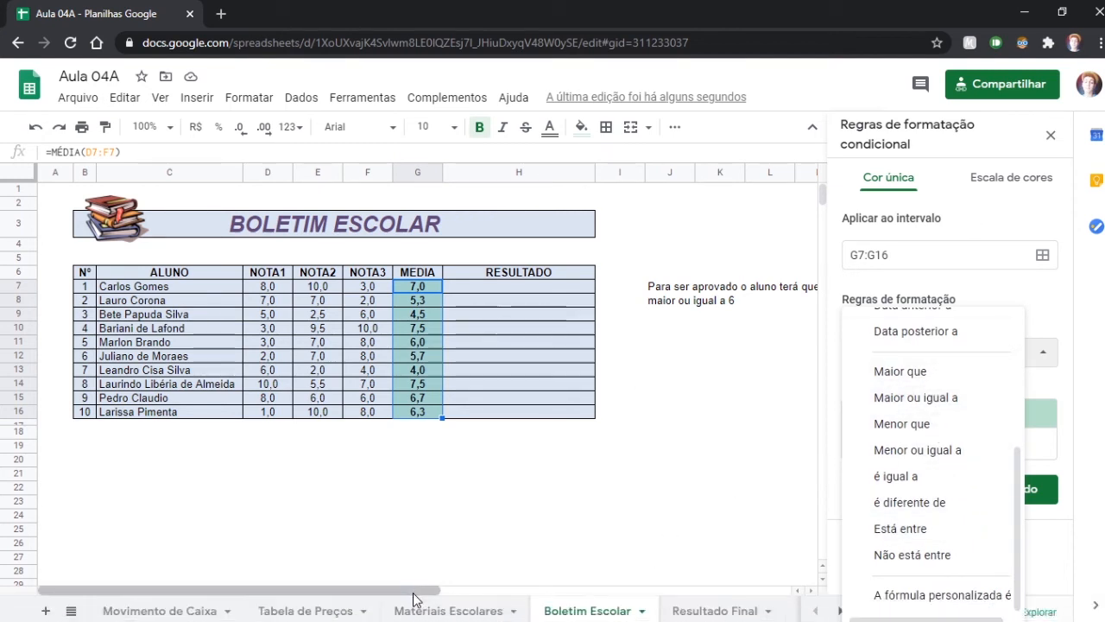
{"action": "left_click_drag", "start_coordinate": [415, 596], "coordinate": [581, 584]}
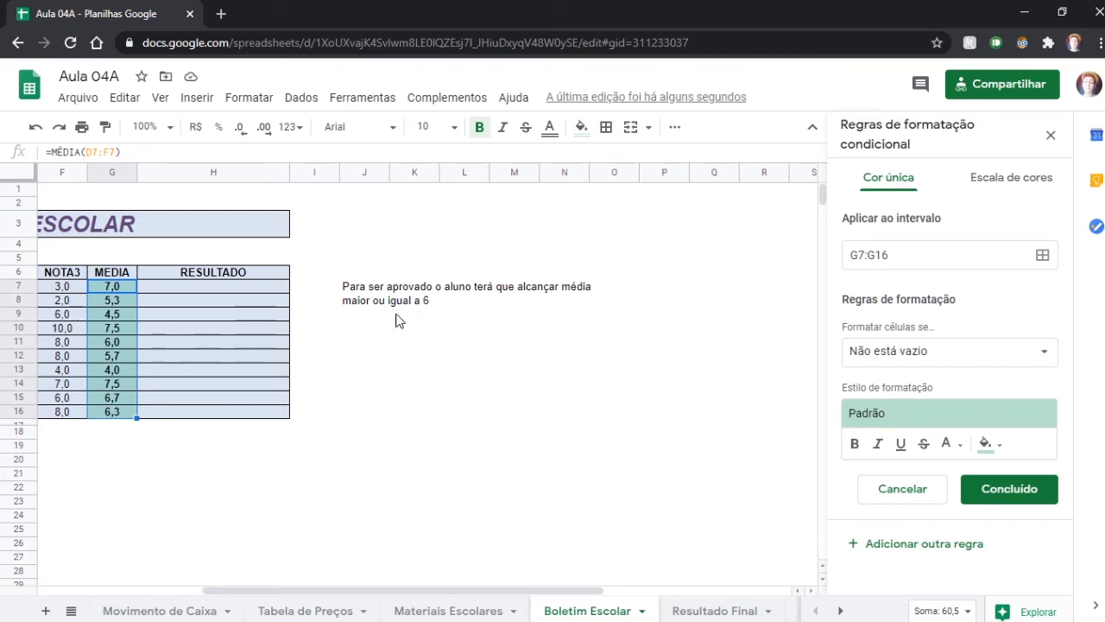
{"action": "left_click", "coordinate": [1018, 354]}
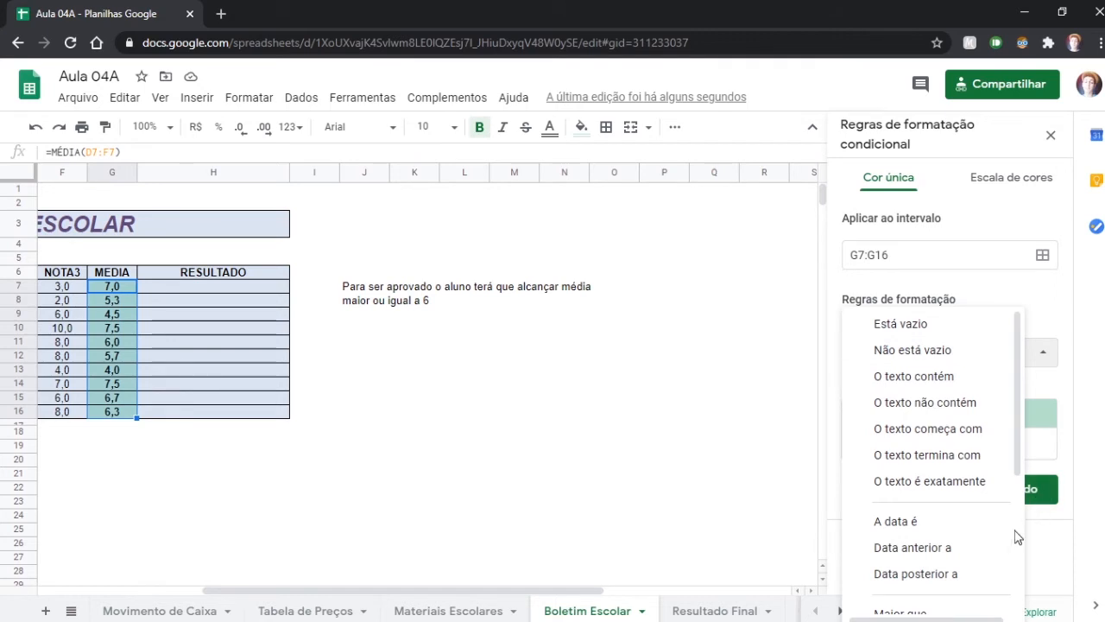
{"action": "scroll", "coordinate": [985, 544], "scroll_direction": "down", "scroll_amount": 3}
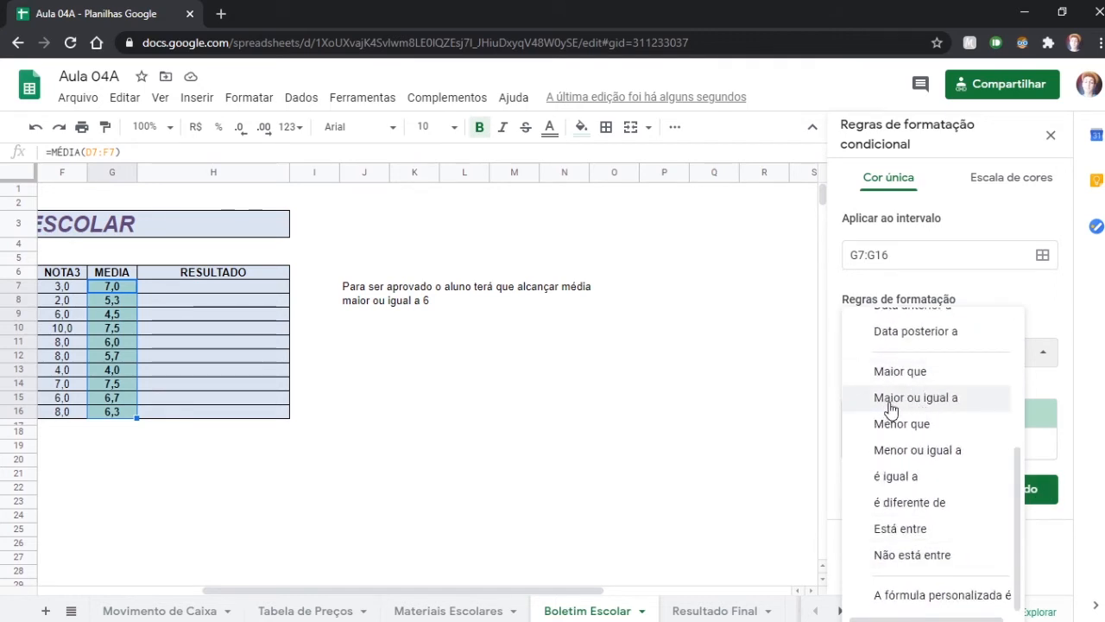
{"action": "left_click", "coordinate": [947, 398]}
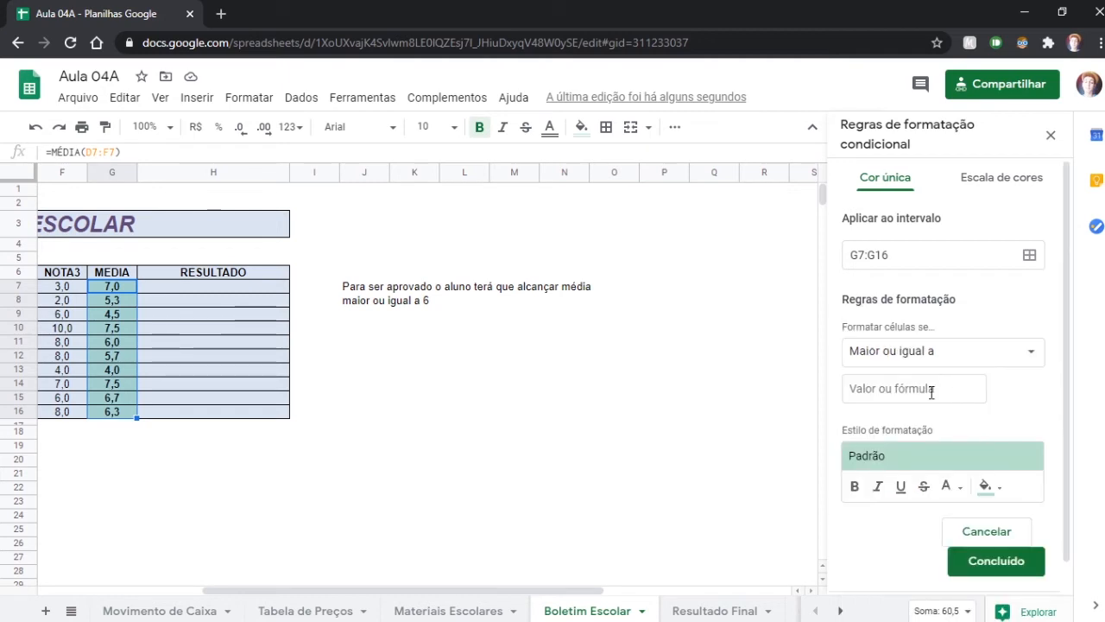
{"action": "left_click", "coordinate": [930, 393]}
{"action": "type", "text": "6"}
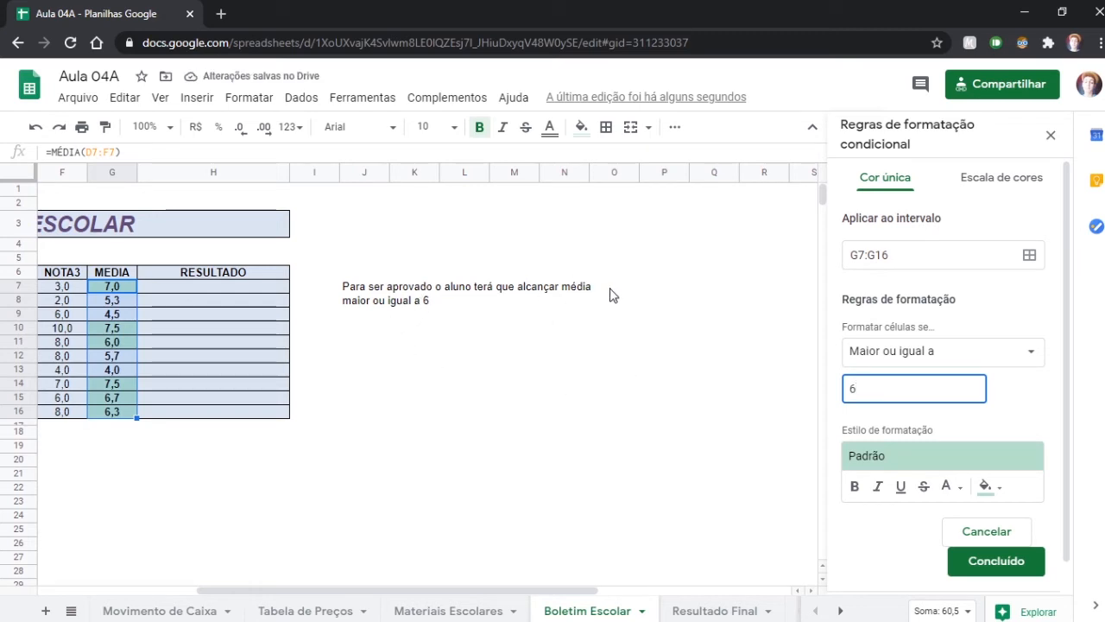
Give the passing-grade rule a medium green fill color and save it
{"action": "left_click", "coordinate": [1000, 487]}
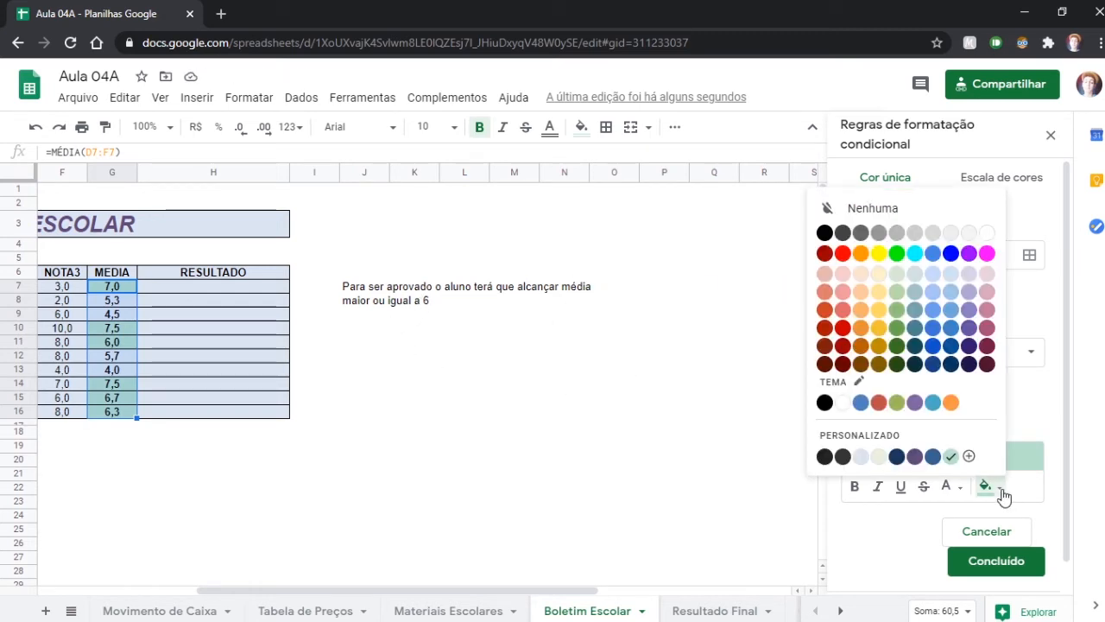
{"action": "left_click", "coordinate": [897, 310]}
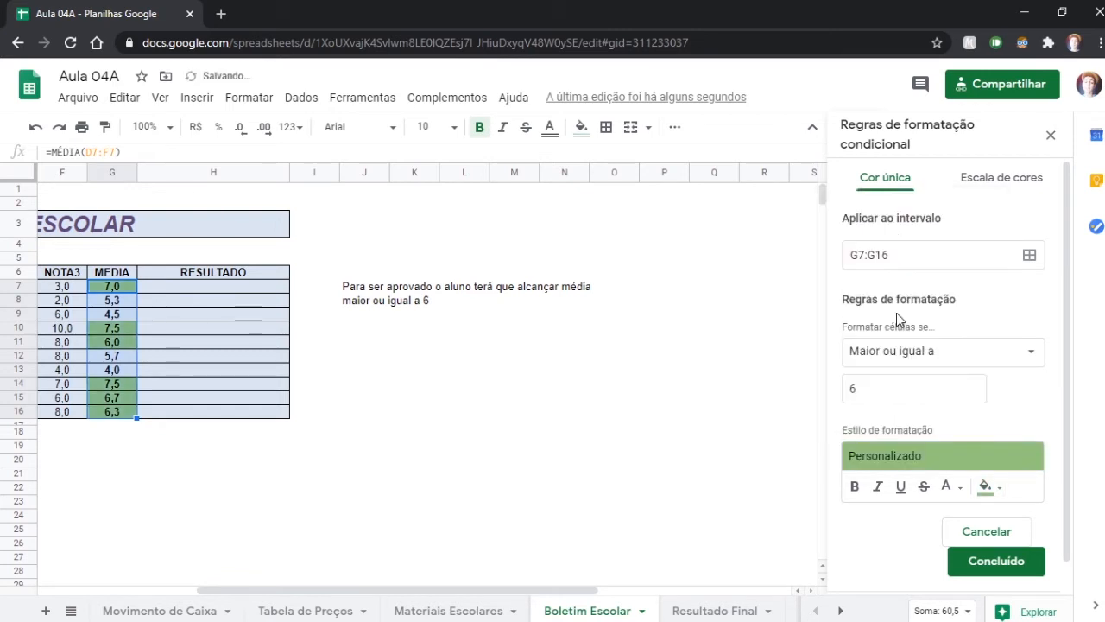
{"action": "left_click", "coordinate": [993, 561]}
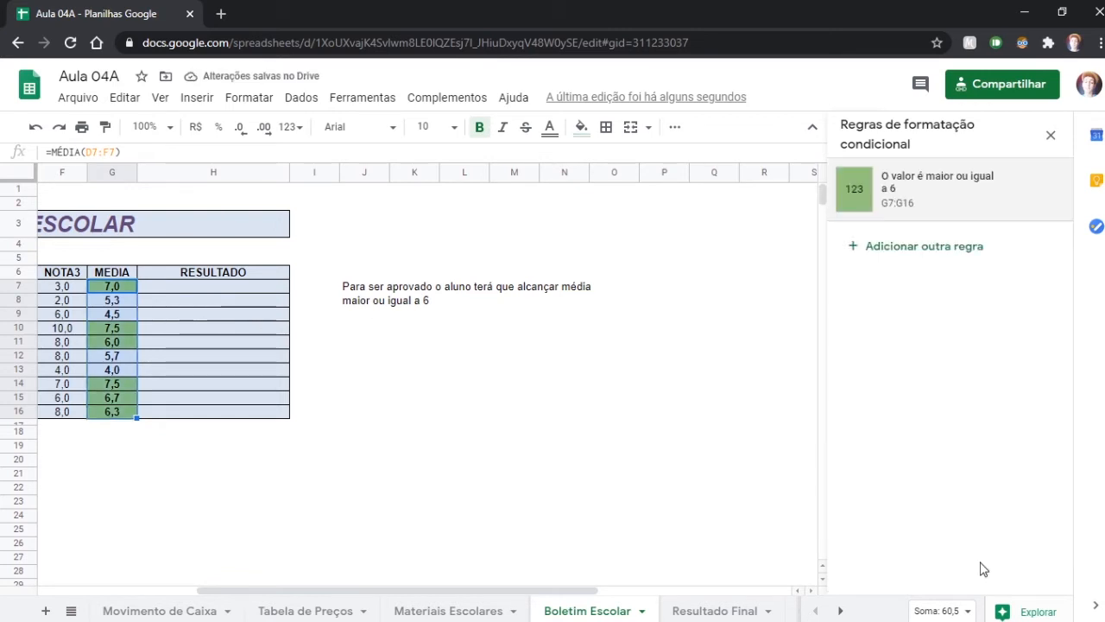
{"action": "left_click_drag", "start_coordinate": [594, 594], "coordinate": [451, 594]}
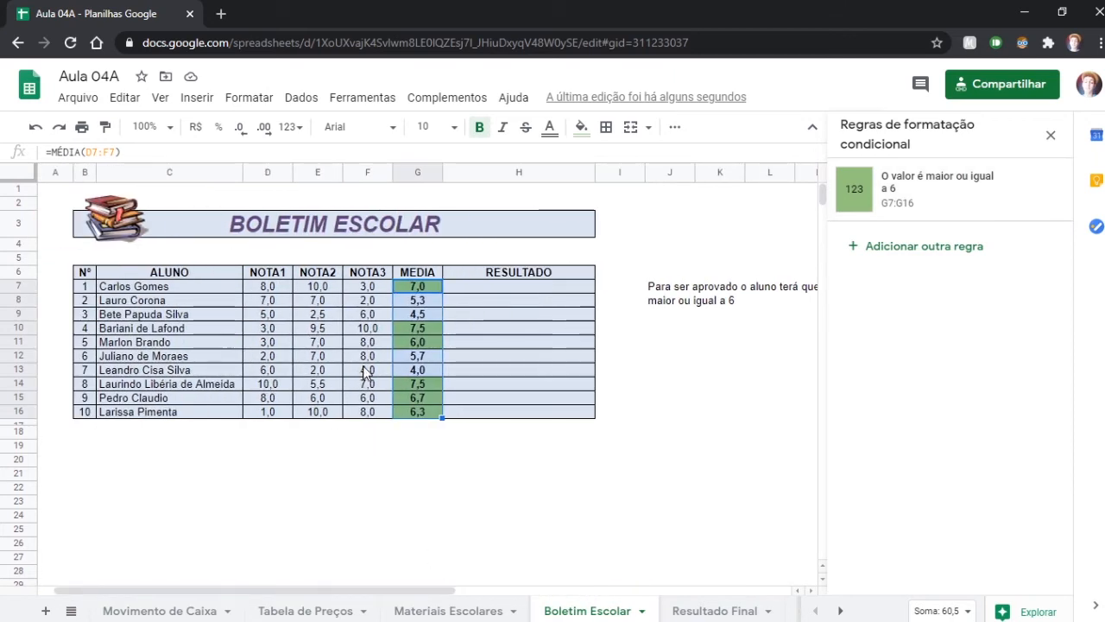
Add another conditional formatting rule for G7:G16 with the condition Menor que 6
{"action": "left_click", "coordinate": [957, 247]}
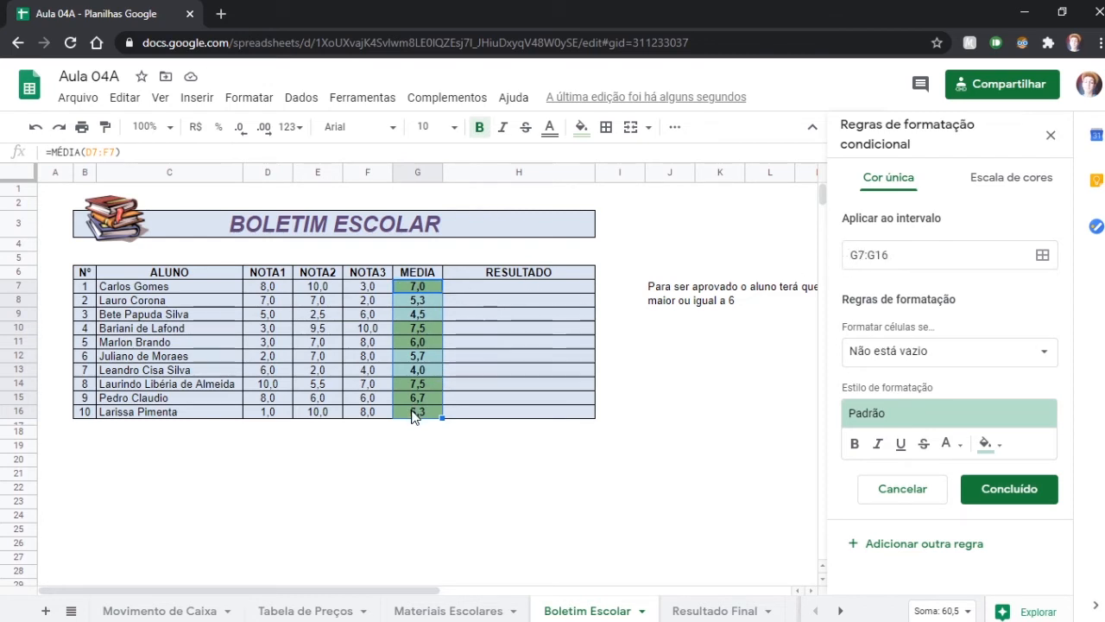
{"action": "left_click", "coordinate": [885, 351]}
{"action": "scroll", "coordinate": [945, 510], "scroll_direction": "down", "scroll_amount": 3}
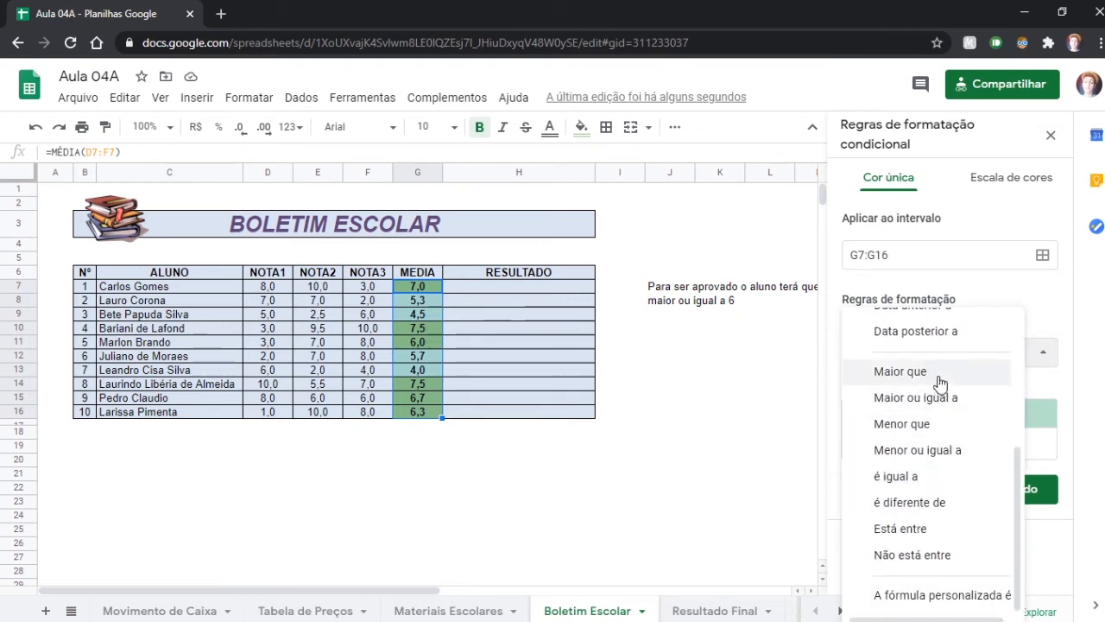
{"action": "left_click", "coordinate": [927, 435]}
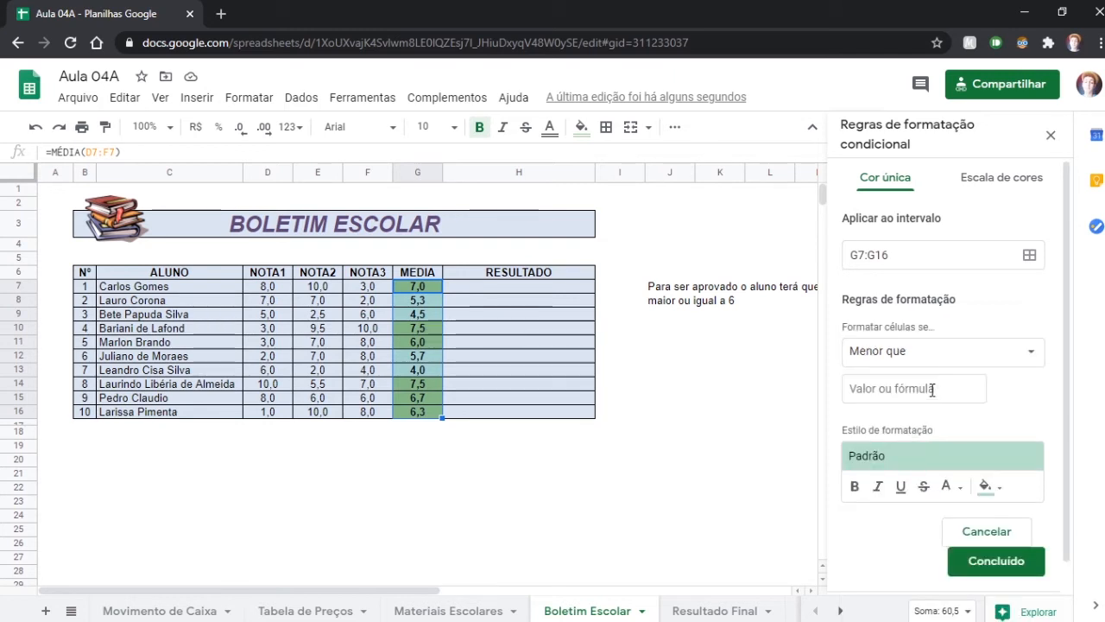
{"action": "left_click", "coordinate": [933, 390]}
{"action": "type", "text": "6"}
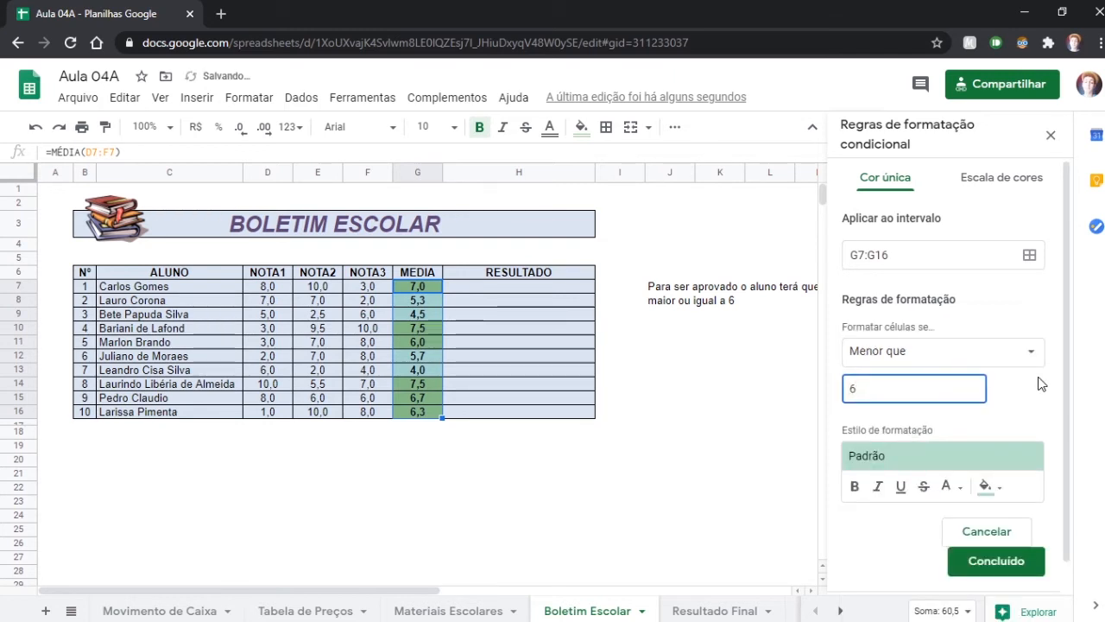
Set the fill color of the Menor que 6 rule to red
{"action": "left_click", "coordinate": [1034, 409]}
{"action": "left_click", "coordinate": [989, 487]}
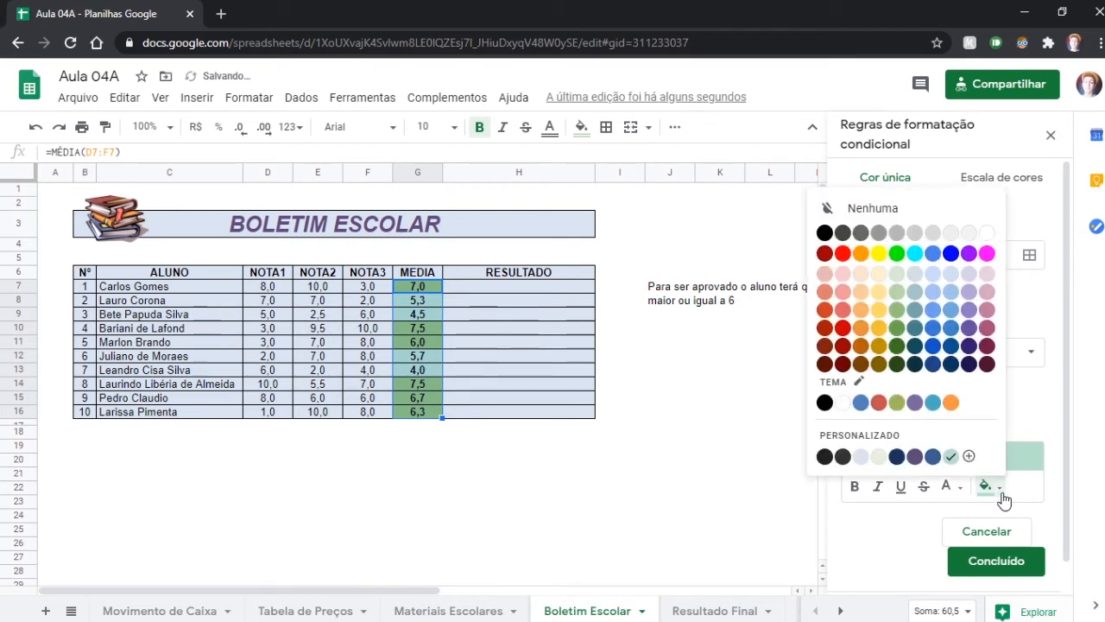
{"action": "left_click", "coordinate": [825, 309]}
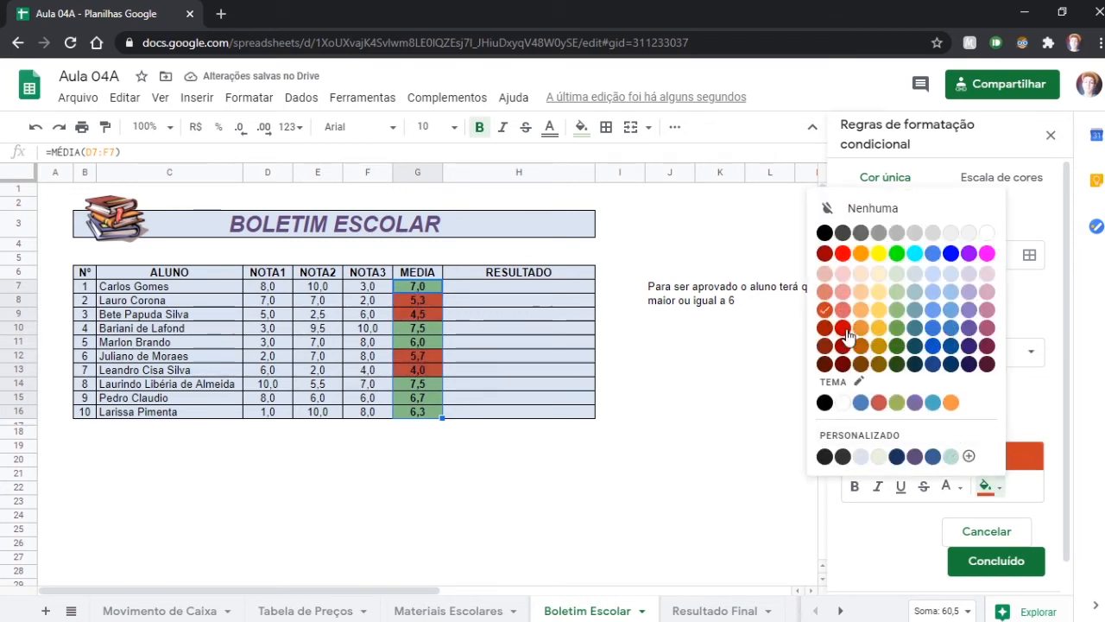
{"action": "left_click", "coordinate": [843, 329]}
{"action": "left_click", "coordinate": [987, 487]}
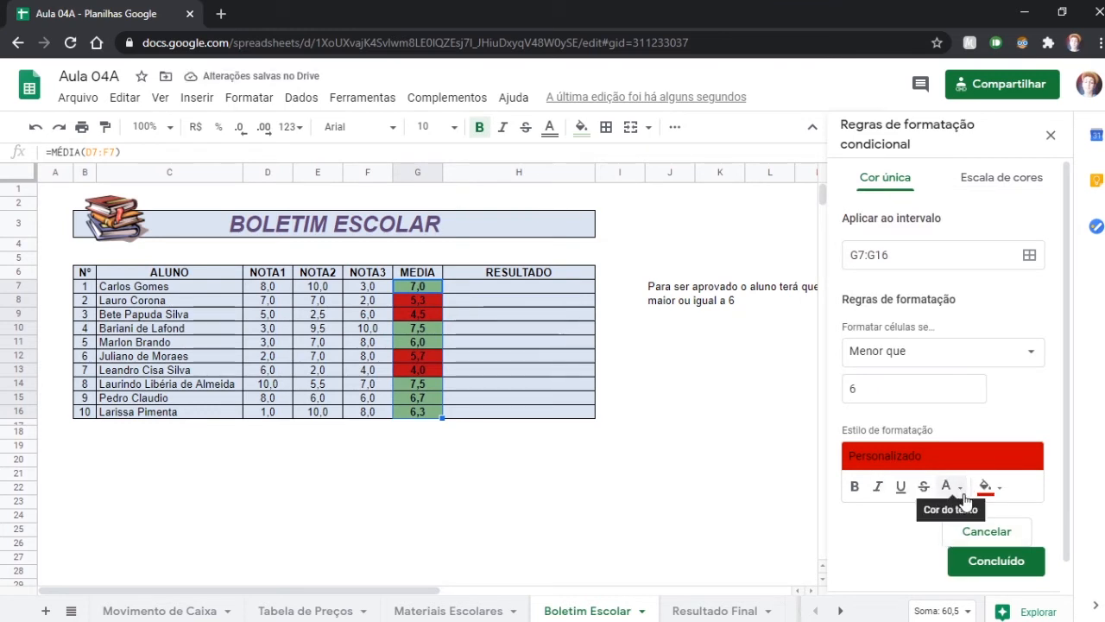
Make the failing-grade rule's text white, save the rule and close the conditional formatting rules
{"action": "left_click", "coordinate": [959, 487]}
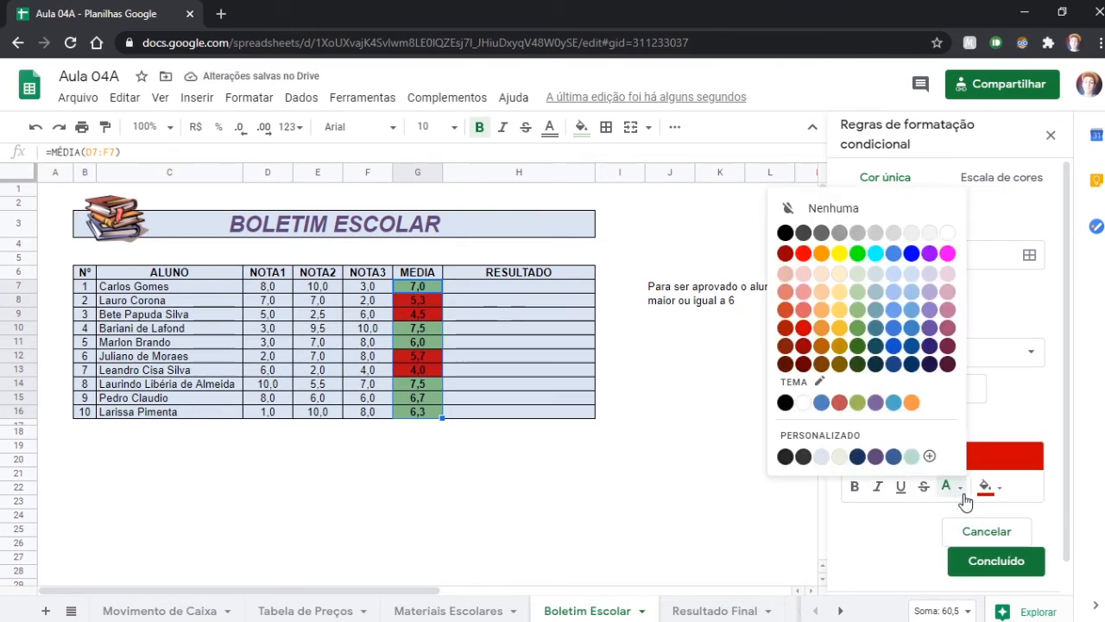
{"action": "left_click", "coordinate": [948, 236]}
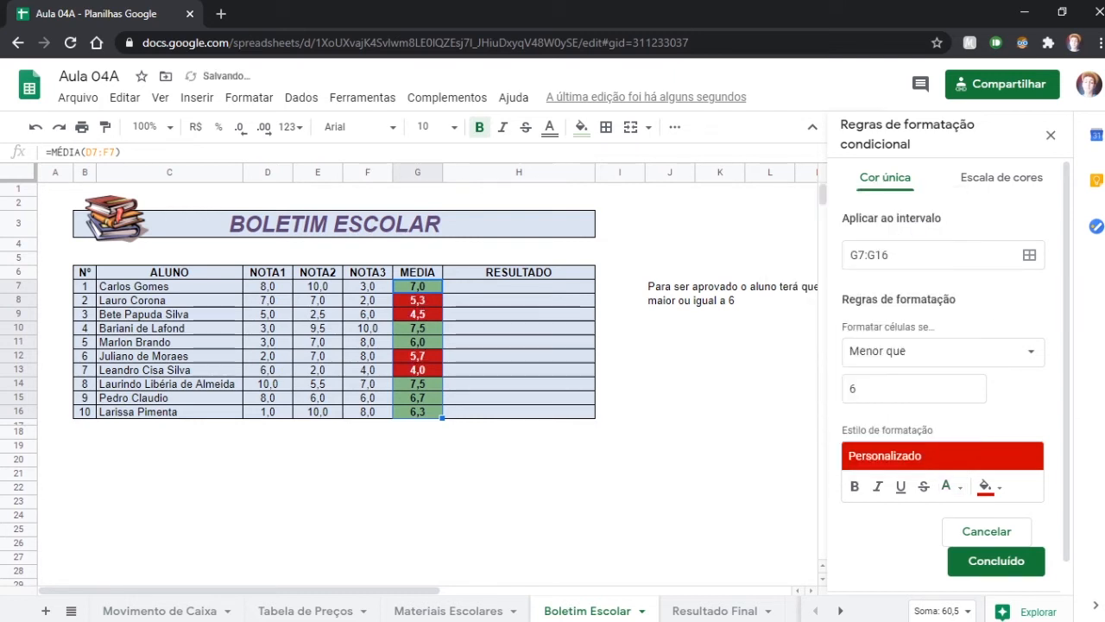
{"action": "left_click", "coordinate": [1017, 561]}
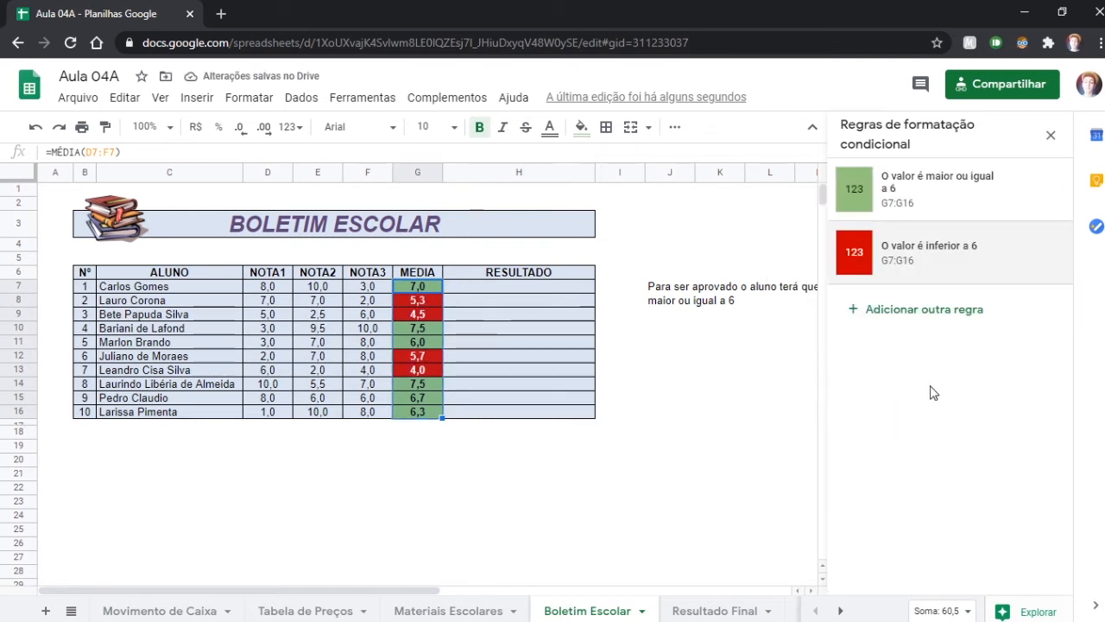
{"action": "left_click", "coordinate": [1051, 137]}
{"action": "left_click", "coordinate": [665, 385]}
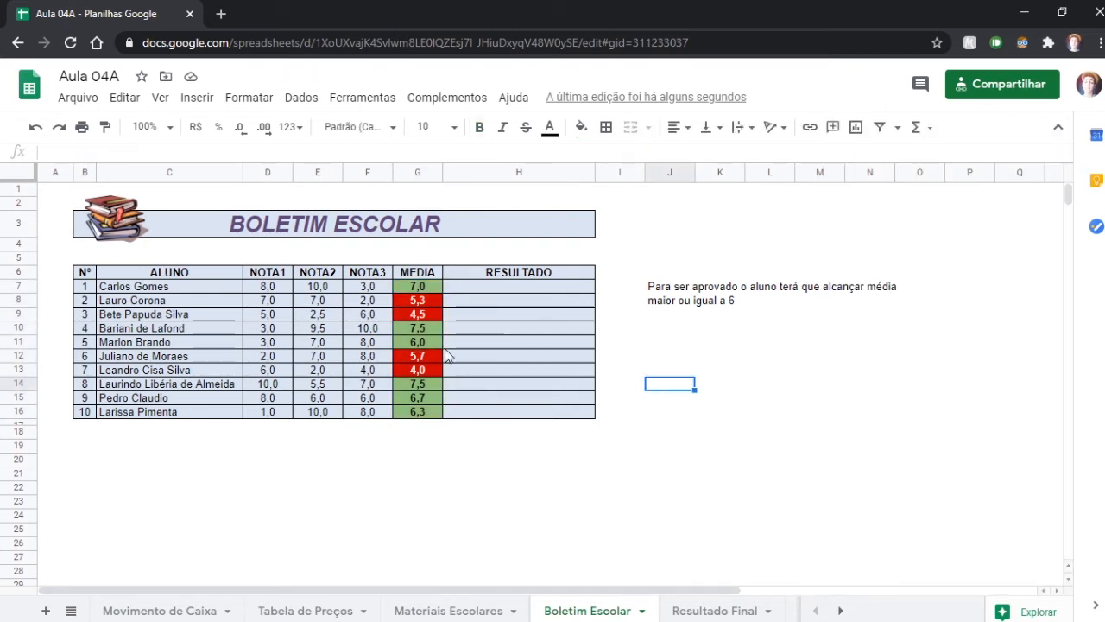
Check the colored averages and test the rules by changing the sixth student's NOTA1 in D12 to 3
{"action": "left_click", "coordinate": [433, 303]}
{"action": "left_click", "coordinate": [429, 287]}
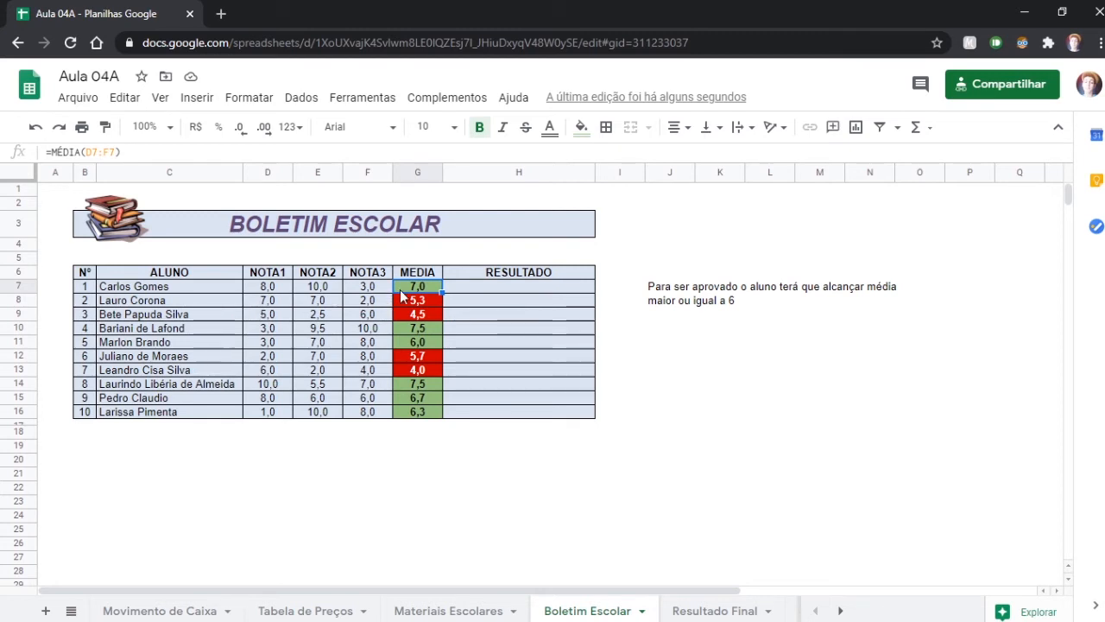
{"action": "left_click", "coordinate": [417, 344]}
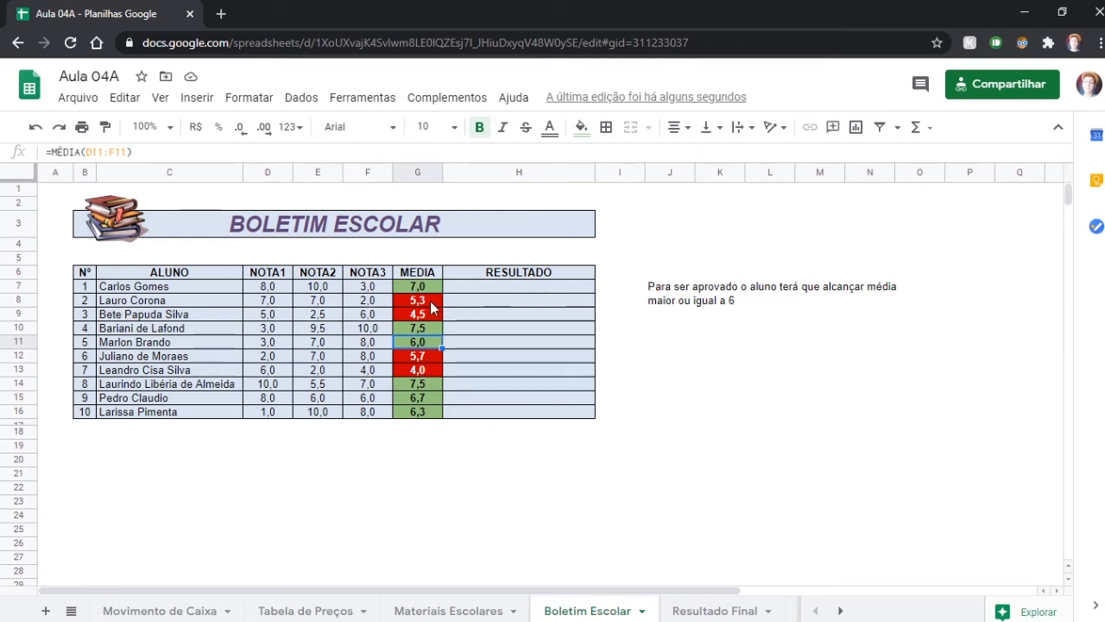
{"action": "left_click", "coordinate": [268, 355]}
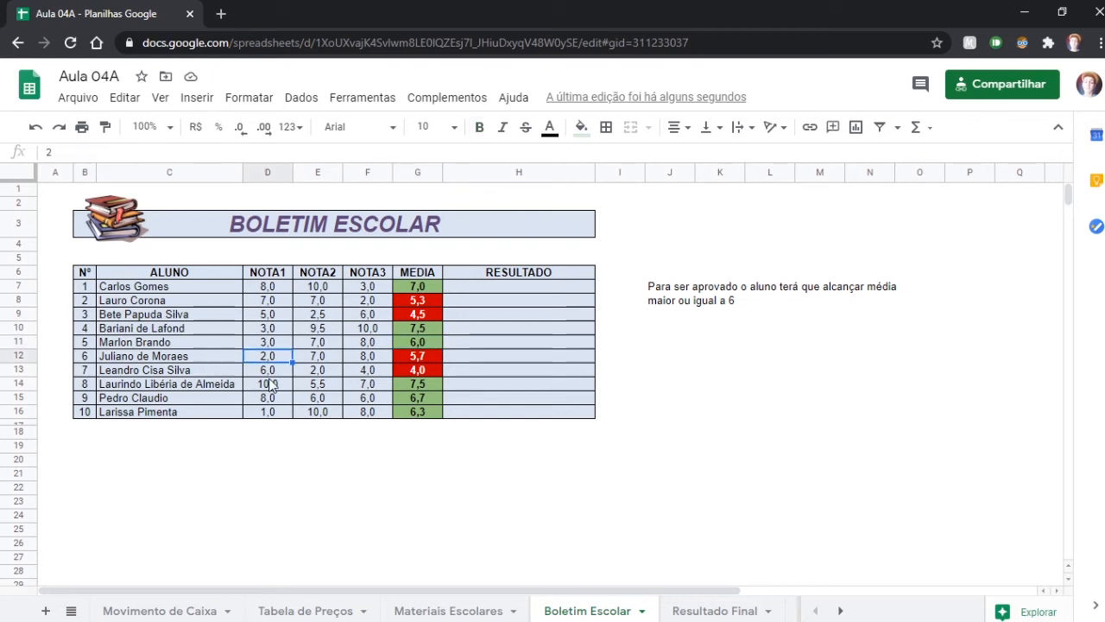
{"action": "type", "text": "3"}
{"action": "left_click", "coordinate": [281, 462]}
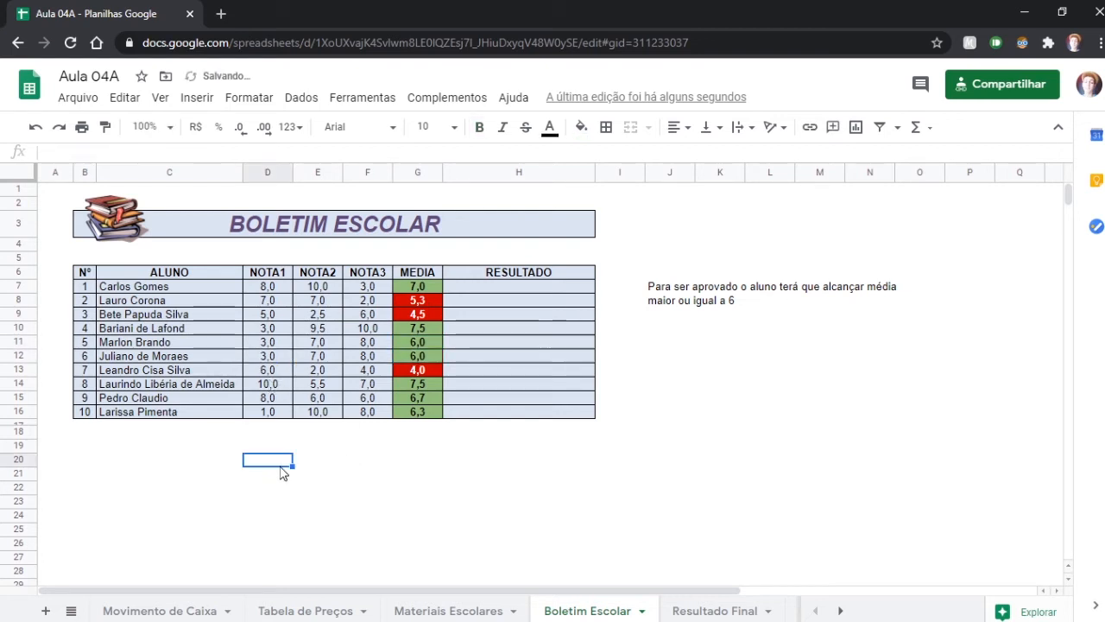
Set the sixth student's NOTA1 in D12 back to 2
{"action": "left_click", "coordinate": [272, 361]}
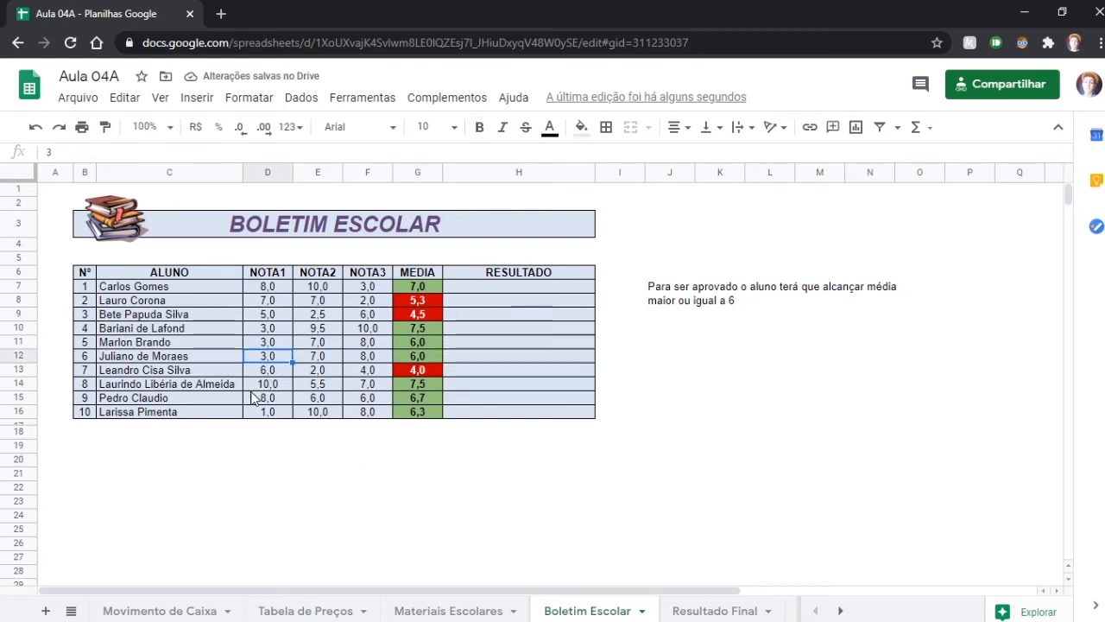
{"action": "type", "text": "2"}
{"action": "left_click", "coordinate": [333, 449]}
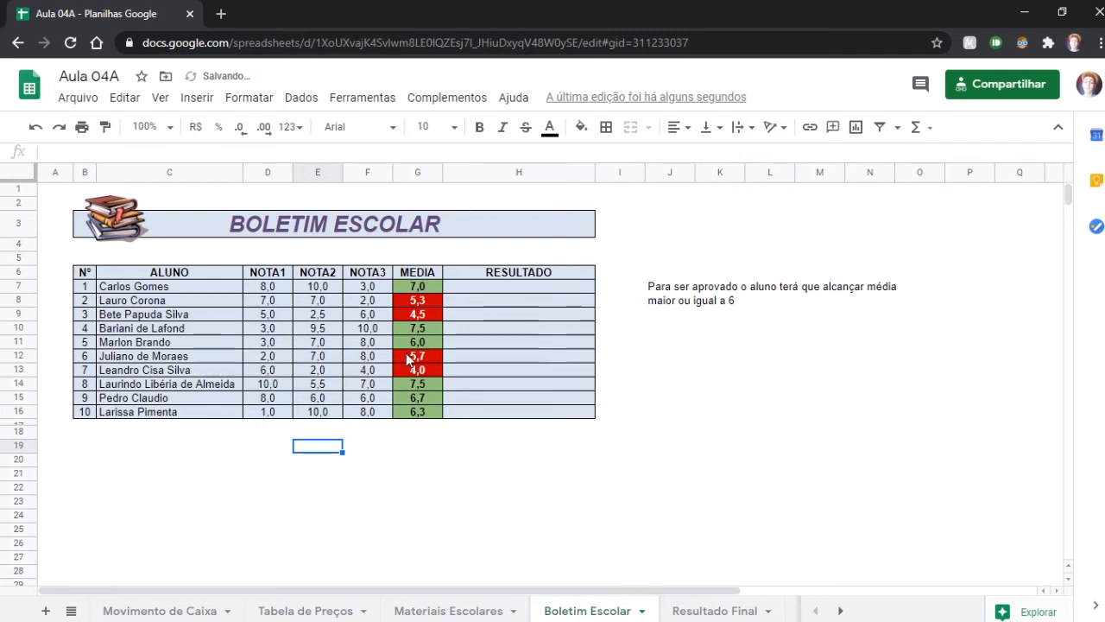
{"action": "left_click", "coordinate": [469, 491]}
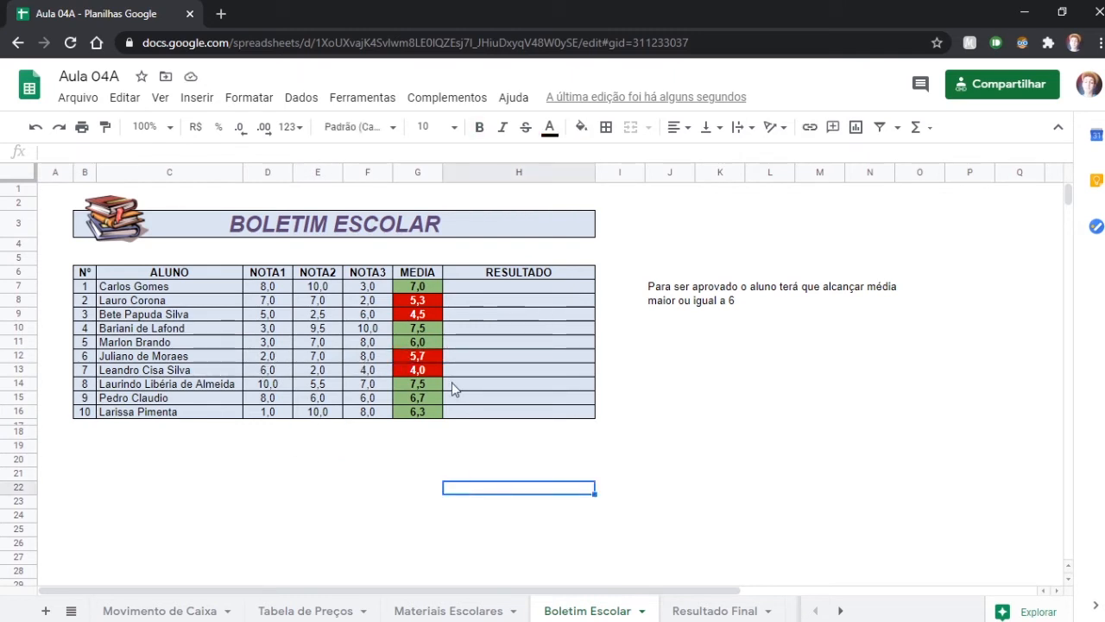
Enter an example formula =SOMA(F7:F16) in J14 to sum the NOTA3 column
{"action": "left_click", "coordinate": [465, 288]}
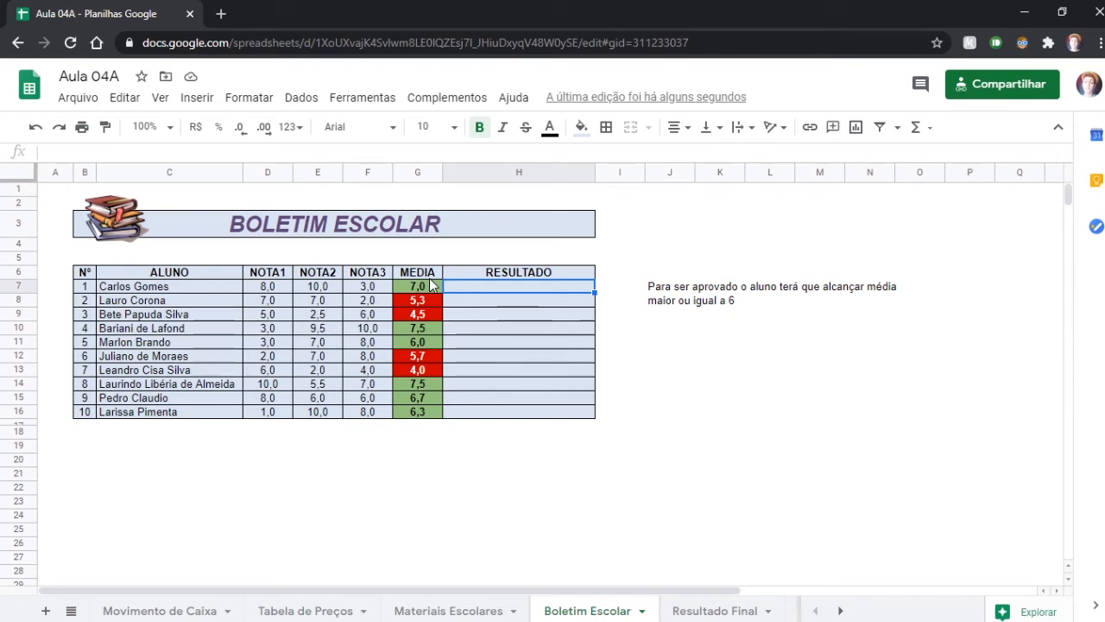
{"action": "left_click", "coordinate": [681, 385]}
{"action": "type", "text": "="}
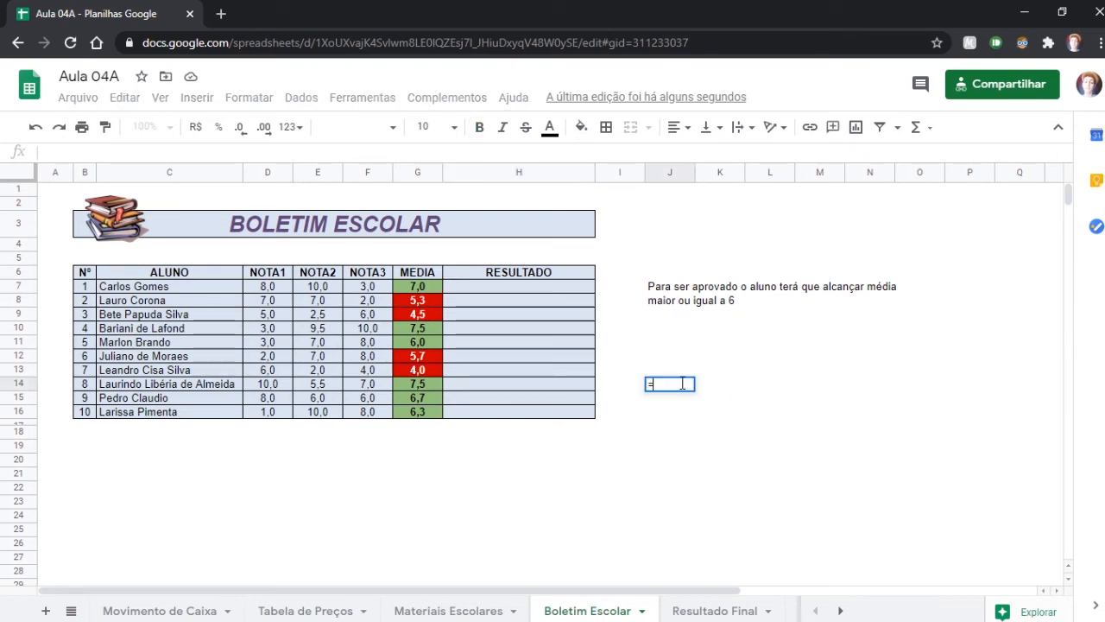
{"action": "type", "text": "SOMA"}
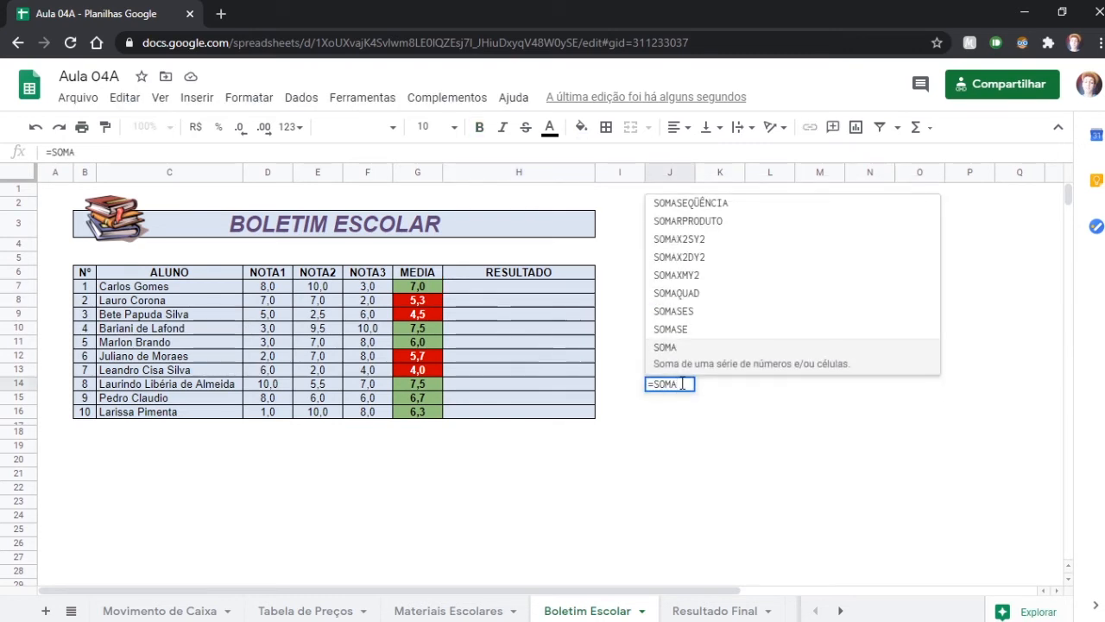
{"action": "type", "text": "("}
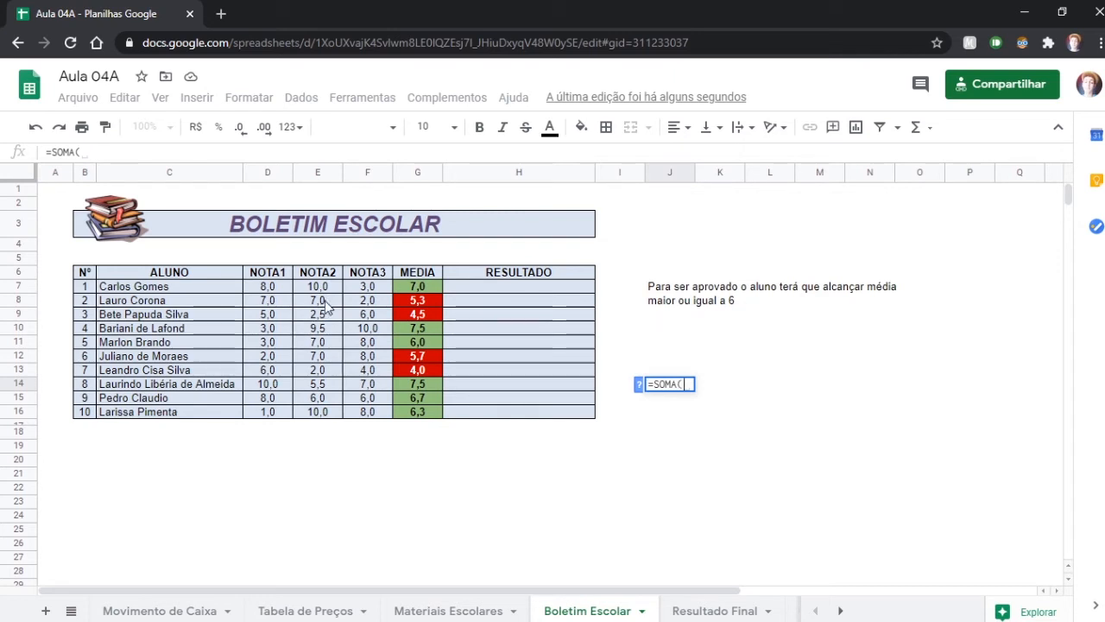
{"action": "left_click_drag", "start_coordinate": [362, 287], "coordinate": [352, 418]}
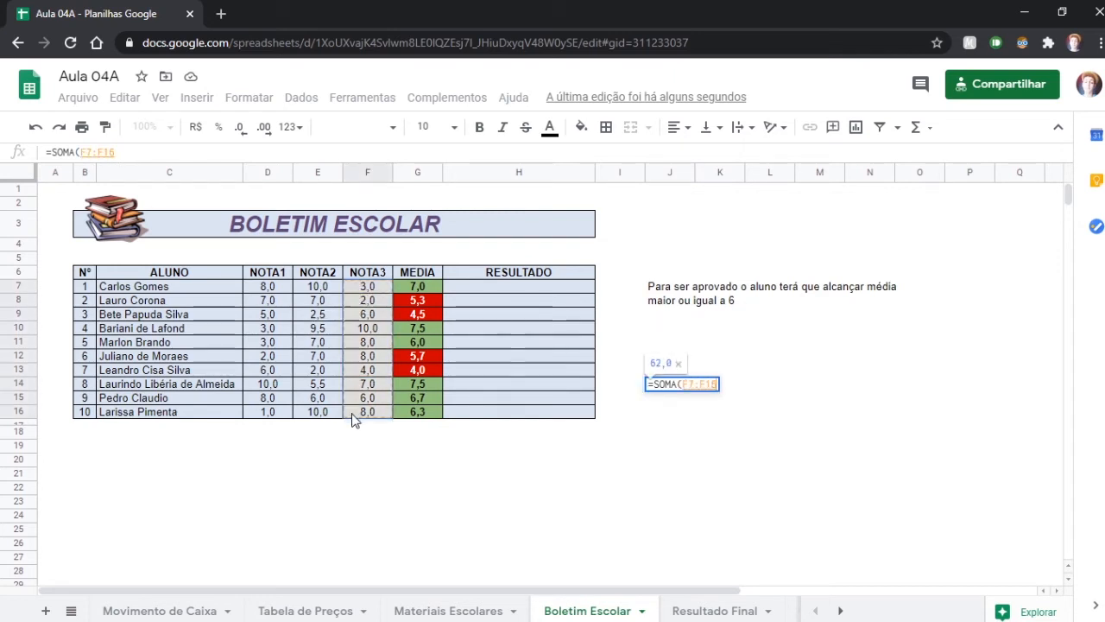
{"action": "type", "text": ")"}
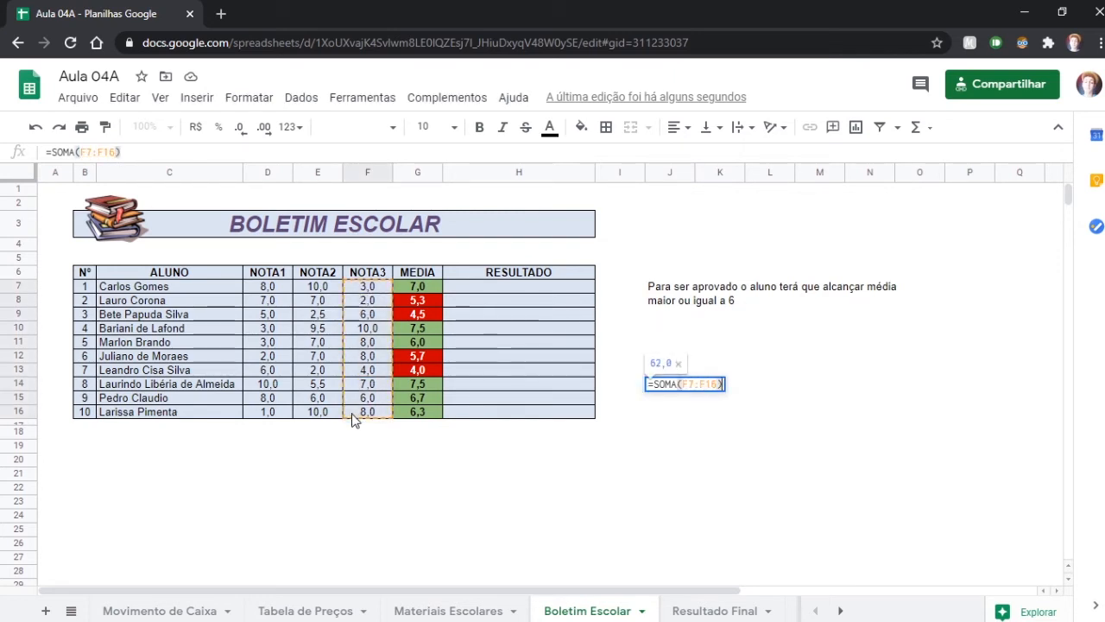
{"action": "key", "text": "Return"}
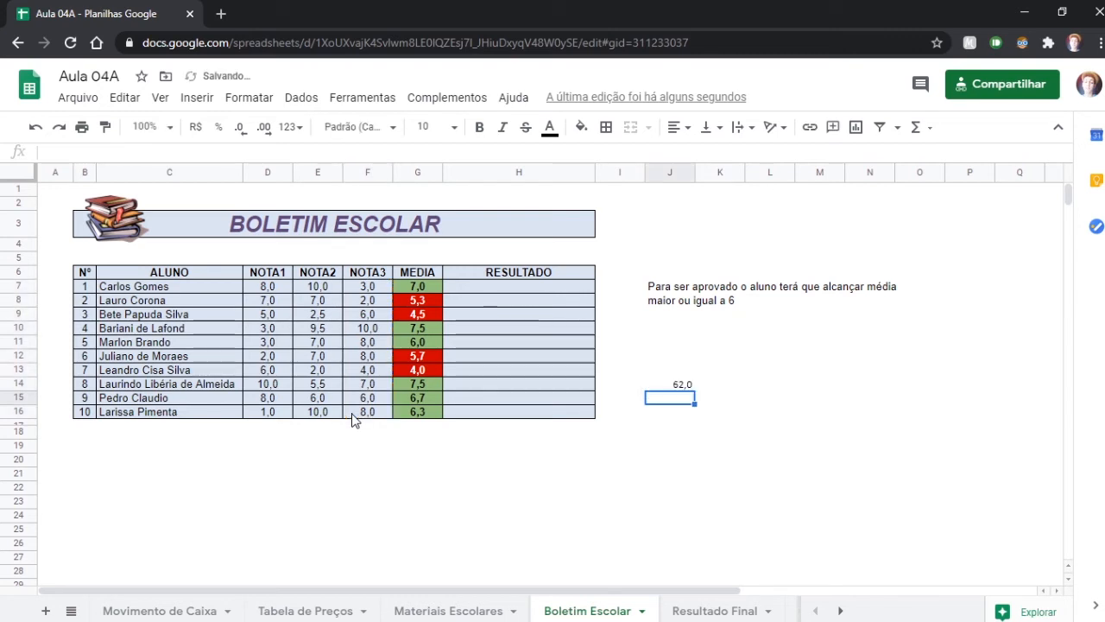
Extend the J14 sum with semicolon-separated NOTA2 and NOTA1 ranges, giving =SOMA(F7:F16;E7:E16;D7:D15)
{"action": "left_click", "coordinate": [680, 384]}
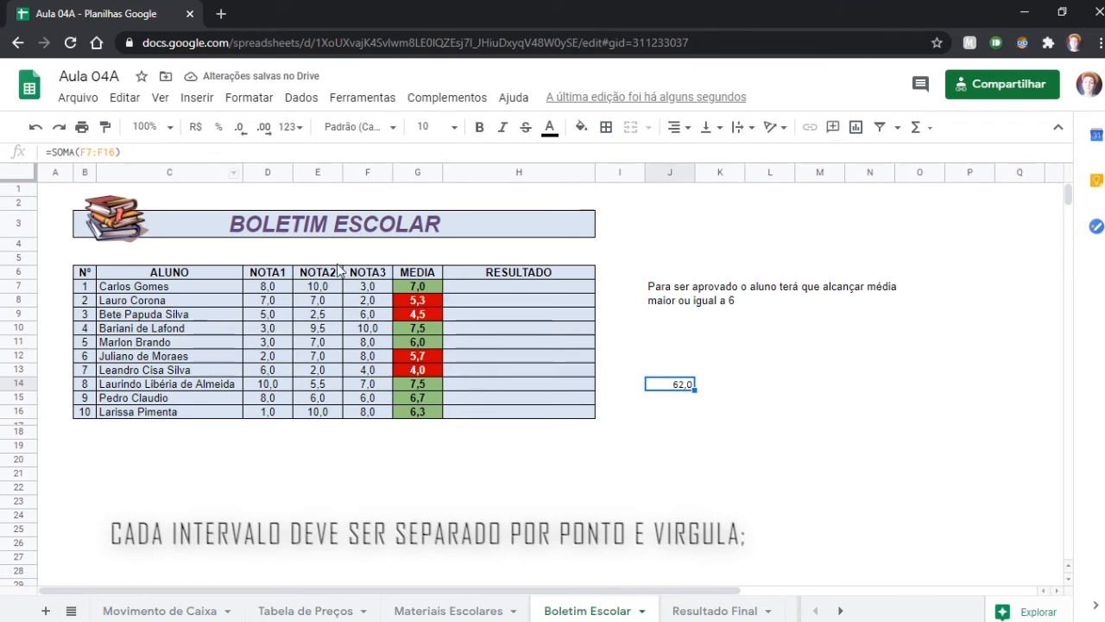
{"action": "double_click", "coordinate": [682, 390]}
{"action": "left_click_drag", "start_coordinate": [685, 386], "coordinate": [720, 386]}
{"action": "left_click", "coordinate": [720, 386]}
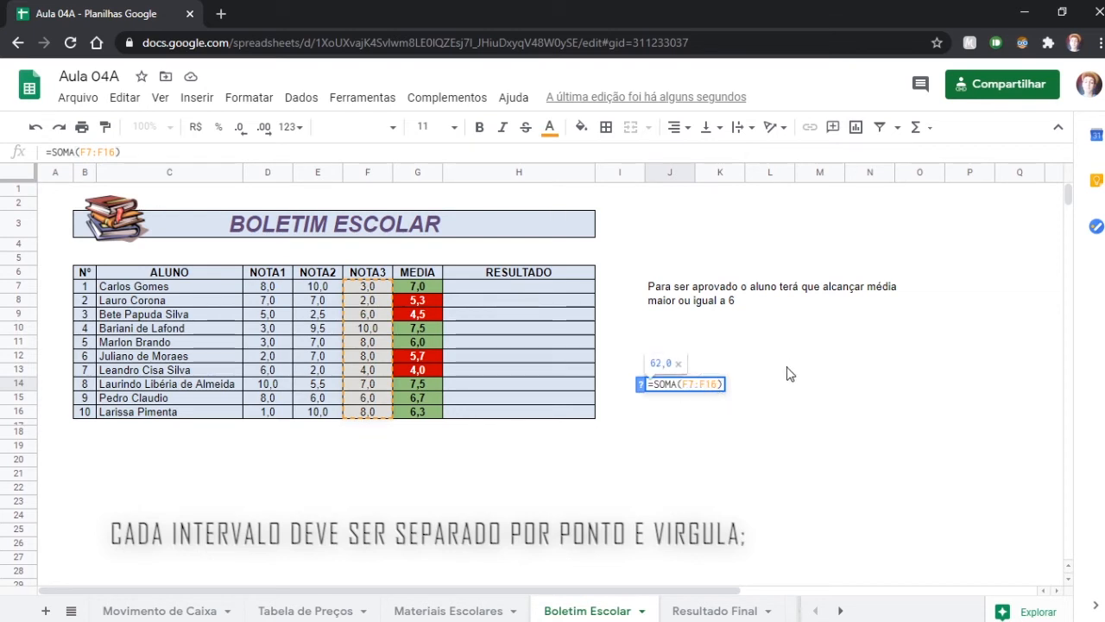
{"action": "type", "text": ";"}
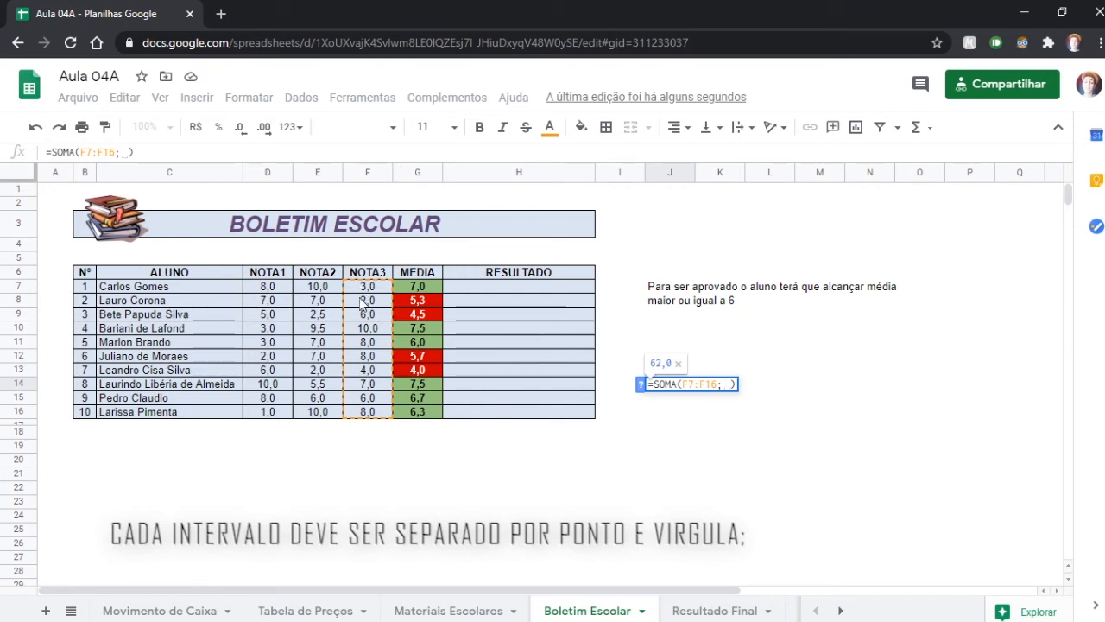
{"action": "left_click_drag", "start_coordinate": [324, 292], "coordinate": [316, 416]}
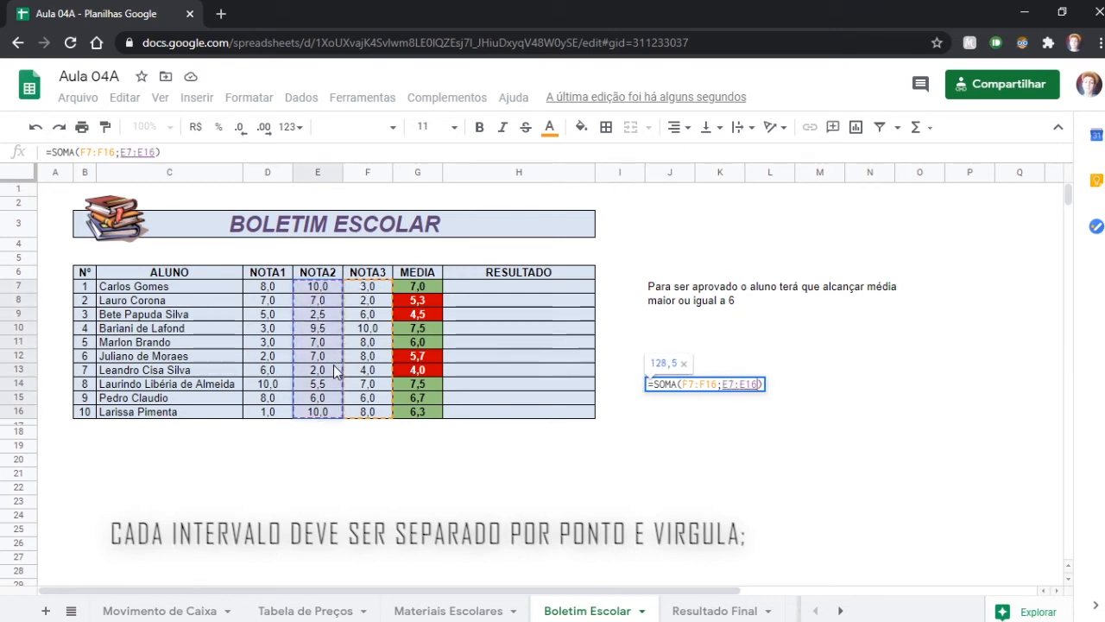
{"action": "type", "text": ";"}
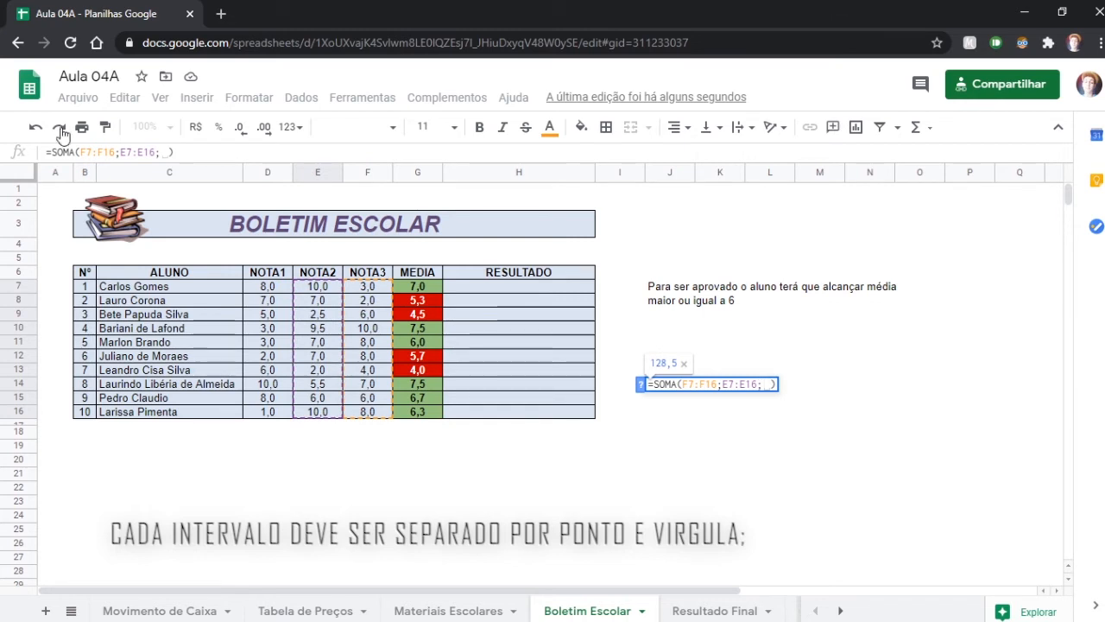
{"action": "left_click_drag", "start_coordinate": [280, 290], "coordinate": [283, 399]}
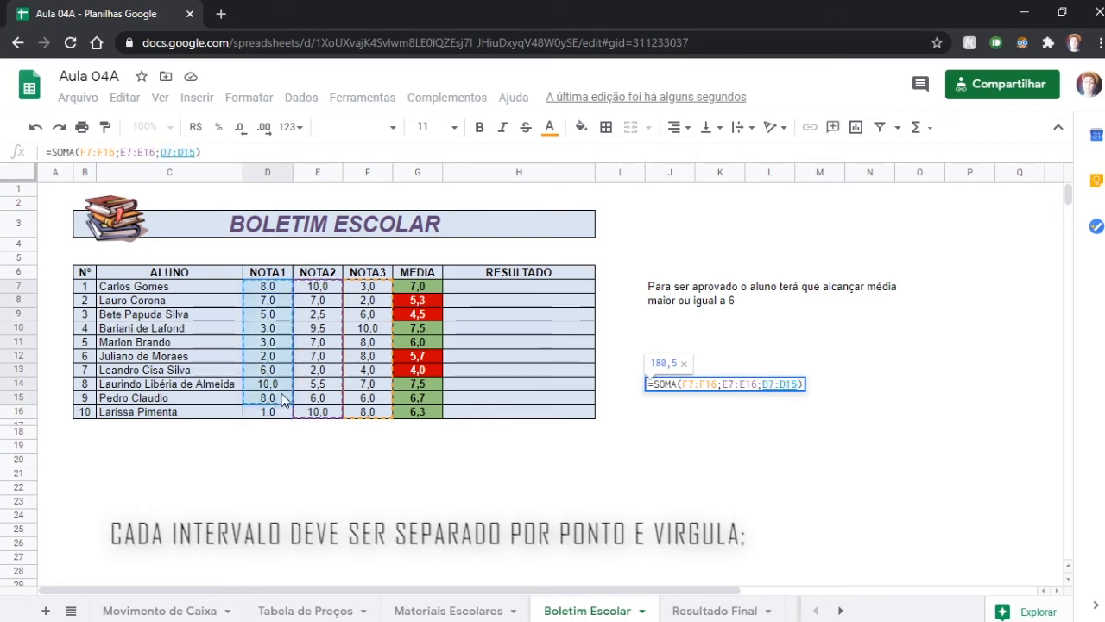
{"action": "key", "text": "Return"}
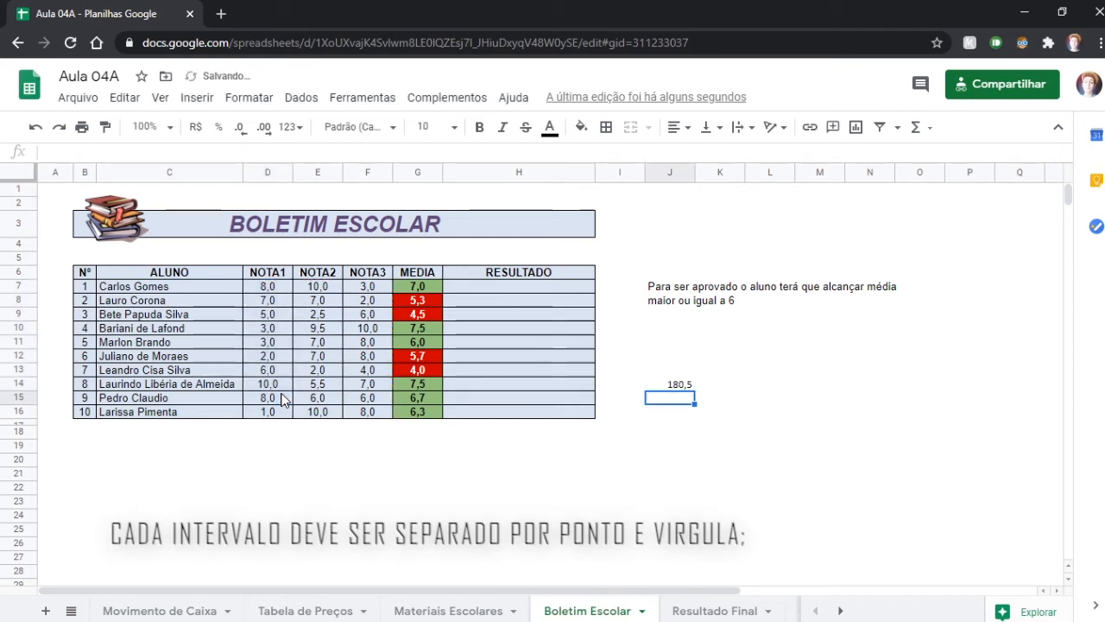
{"action": "key", "text": "Up"}
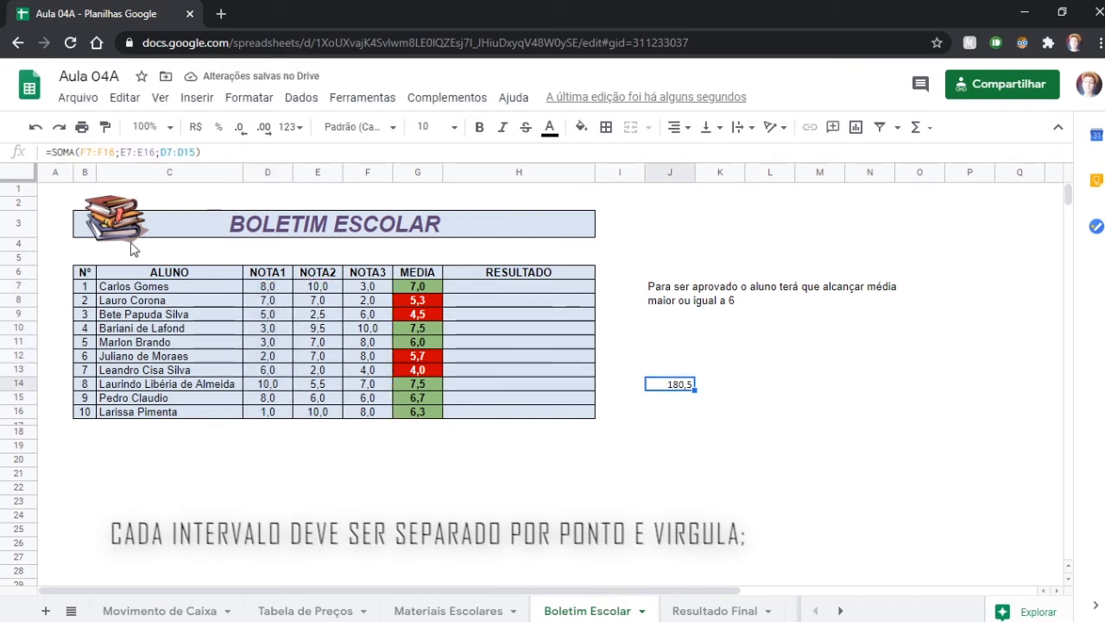
Select the grades D7:F16 to check their sum, and delete the example formula from J14
{"action": "left_click_drag", "start_coordinate": [269, 294], "coordinate": [383, 416]}
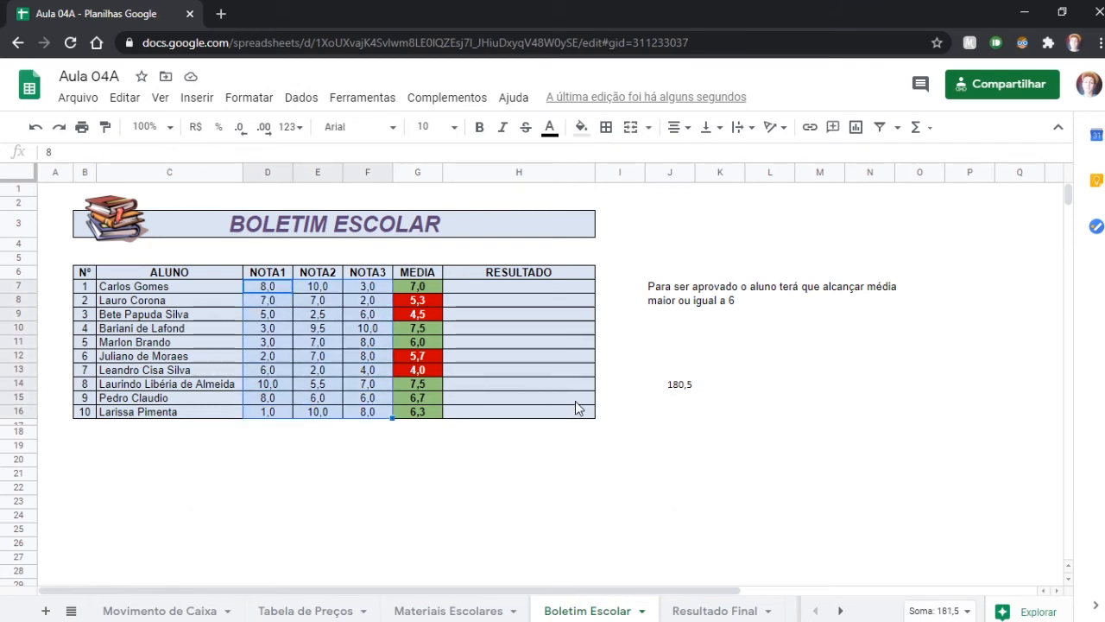
{"action": "left_click", "coordinate": [679, 387]}
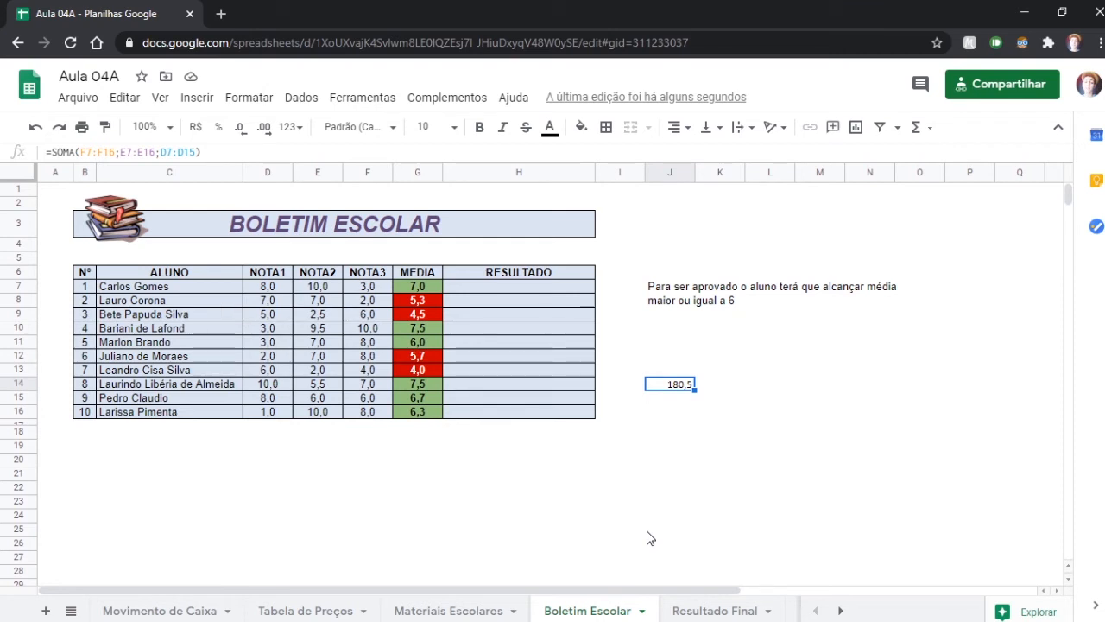
{"action": "key", "text": "Delete"}
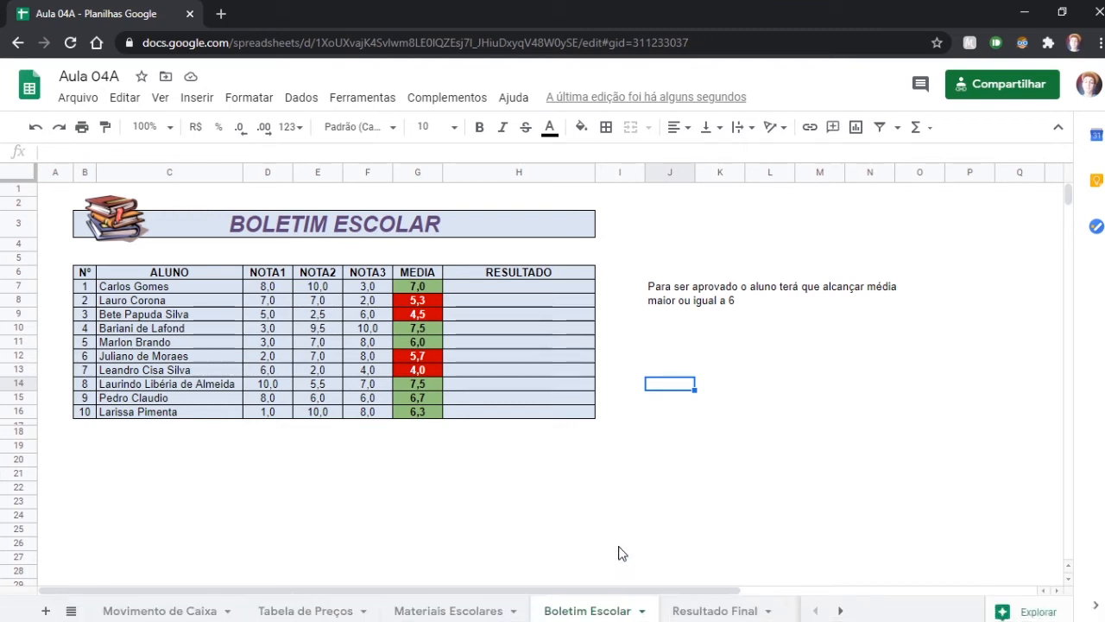
{"action": "left_click", "coordinate": [528, 285]}
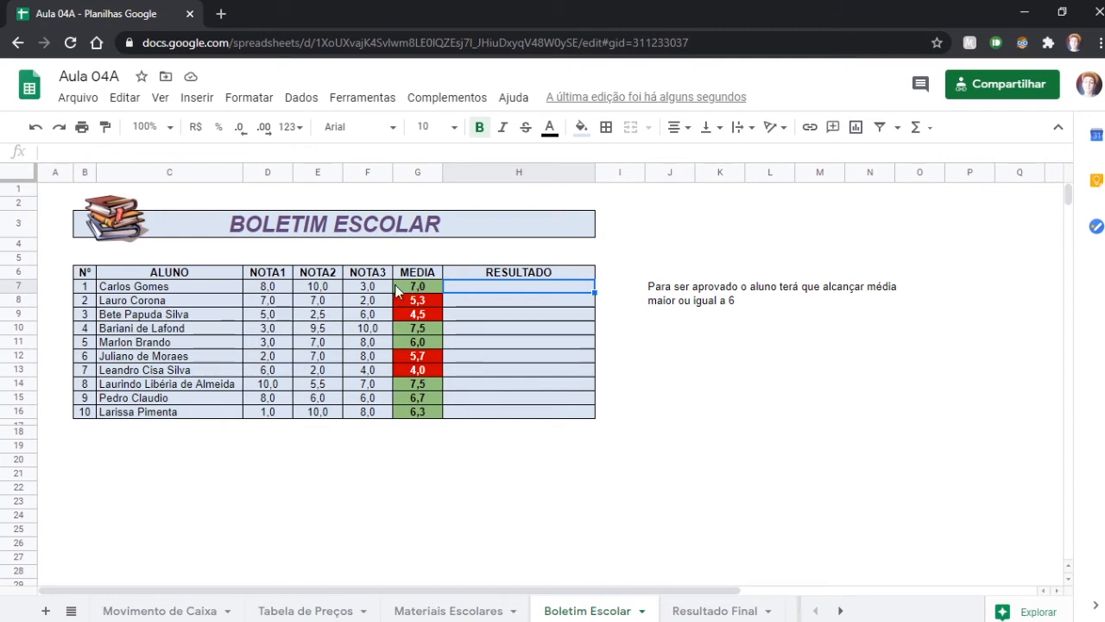
{"action": "left_click", "coordinate": [248, 99]}
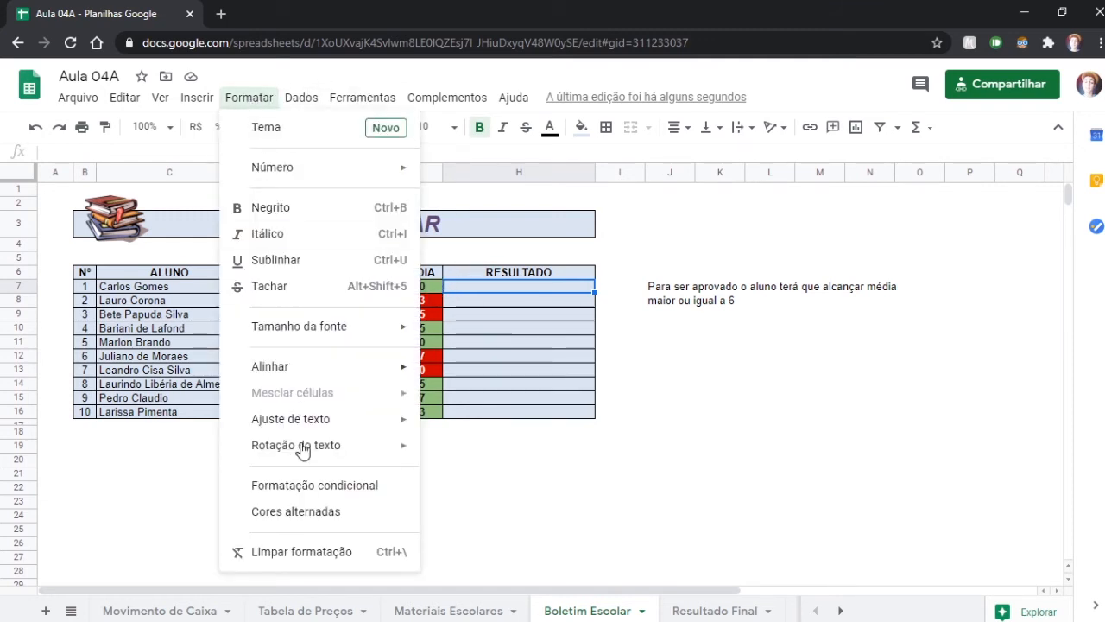
{"action": "left_click", "coordinate": [316, 485]}
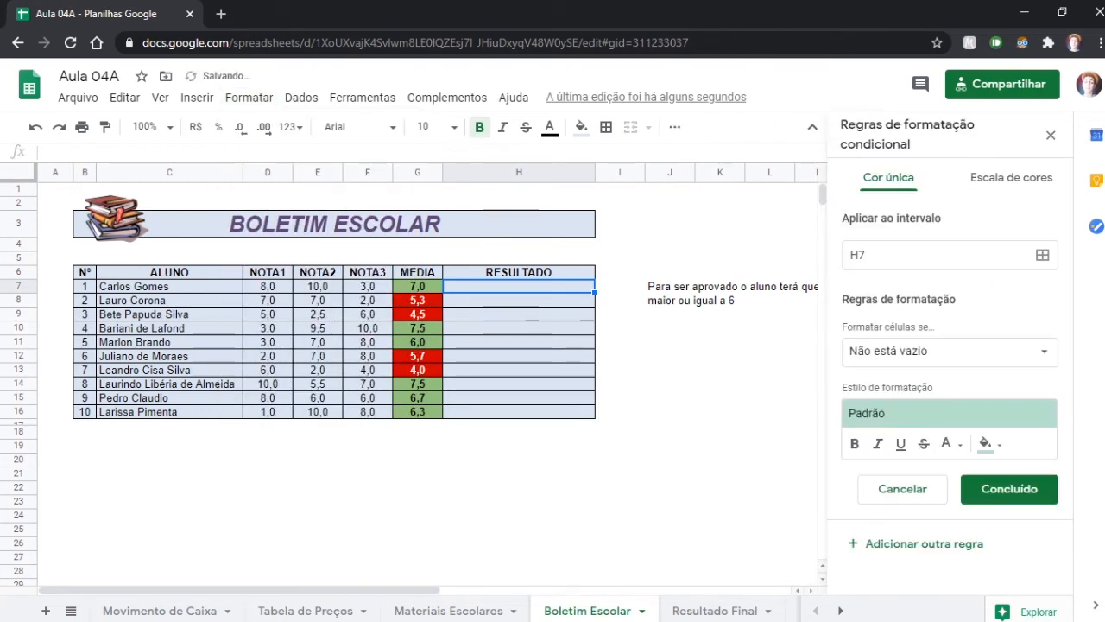
{"action": "left_click", "coordinate": [987, 349]}
{"action": "scroll", "coordinate": [947, 423], "scroll_direction": "down", "scroll_amount": 3}
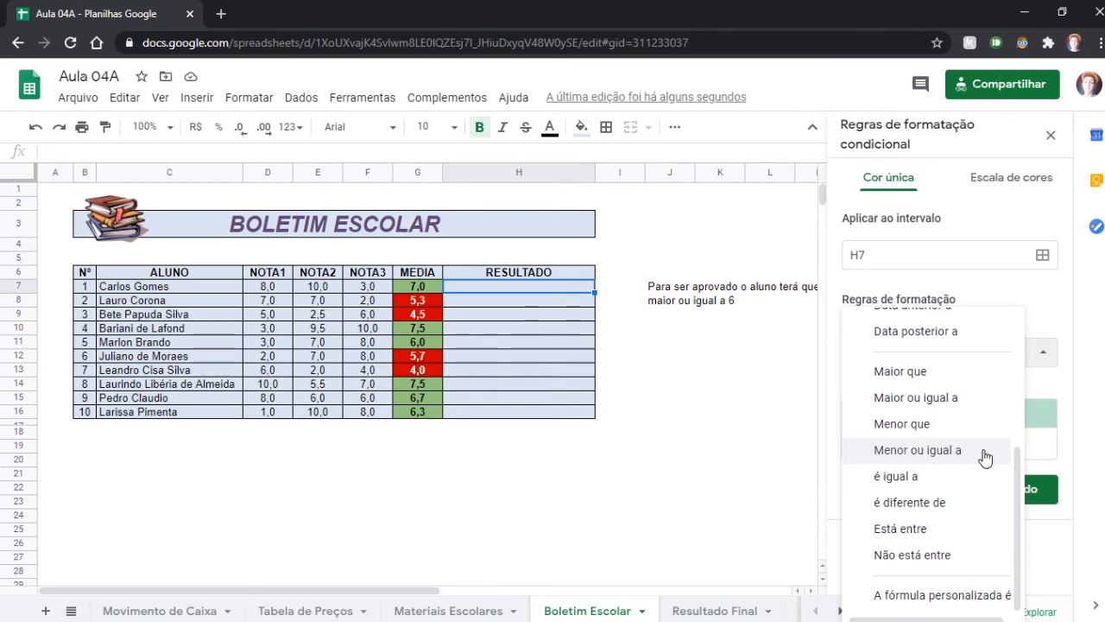
{"action": "left_click", "coordinate": [937, 477]}
{"action": "left_click", "coordinate": [941, 352]}
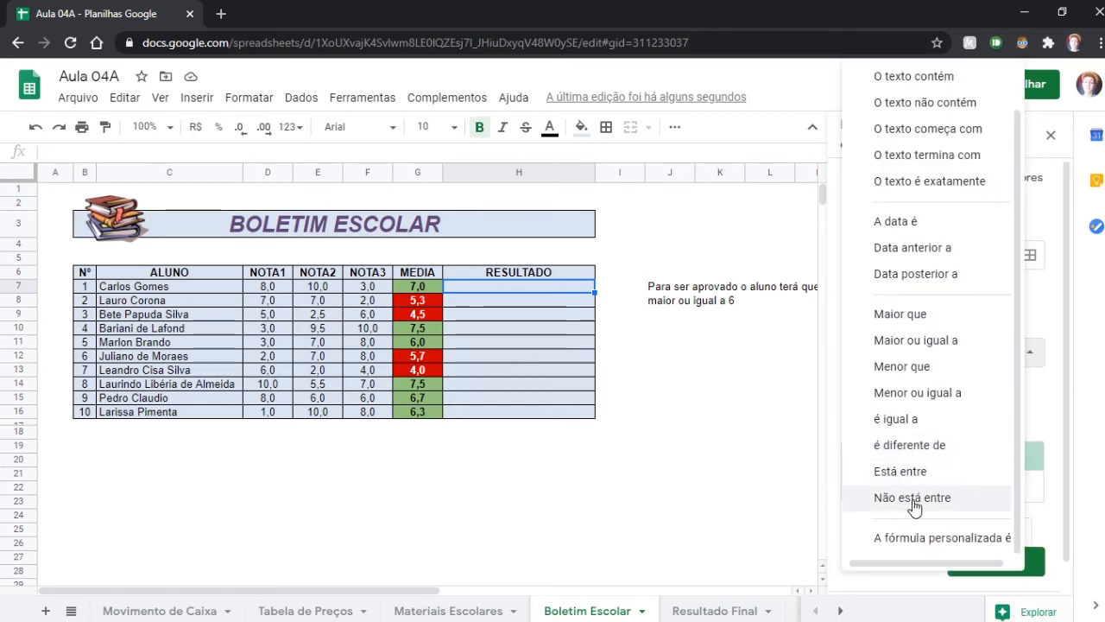
{"action": "left_click", "coordinate": [1027, 324]}
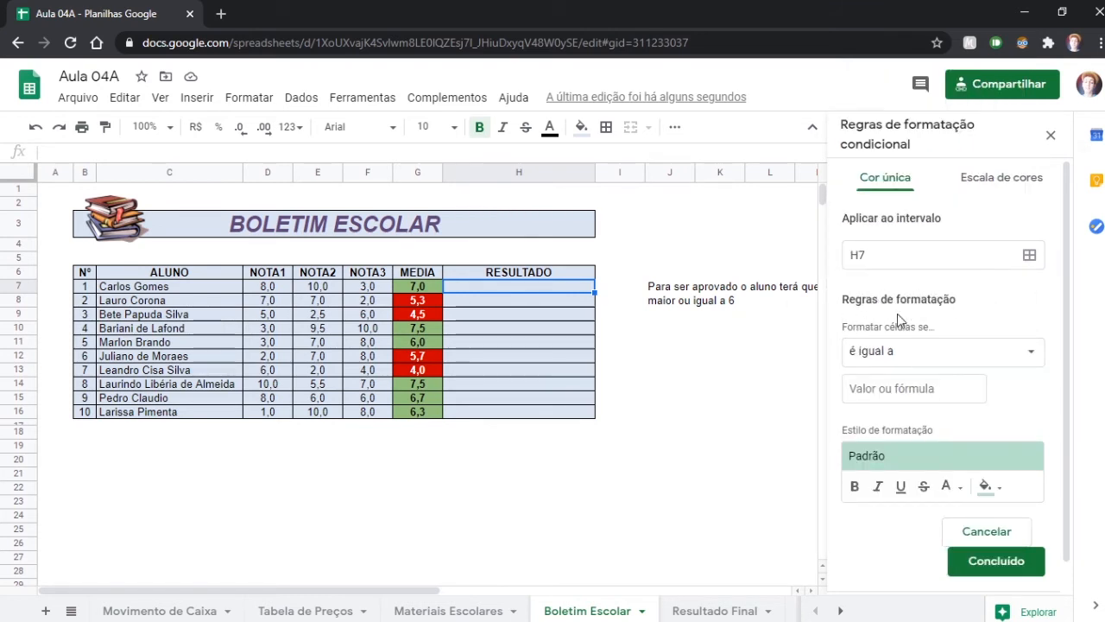
{"action": "left_click", "coordinate": [1055, 141]}
Check the passing-criteria note and start an SE formula in H7 with the logical test G7>=6
{"action": "left_click_drag", "start_coordinate": [649, 286], "coordinate": [950, 319]}
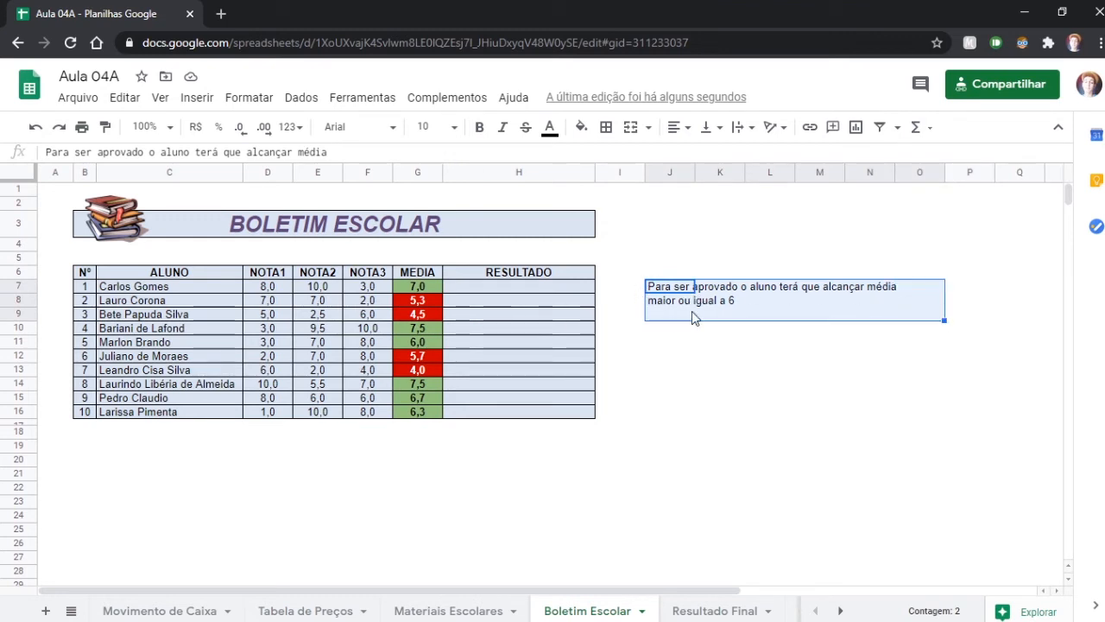
{"action": "left_click", "coordinate": [527, 290]}
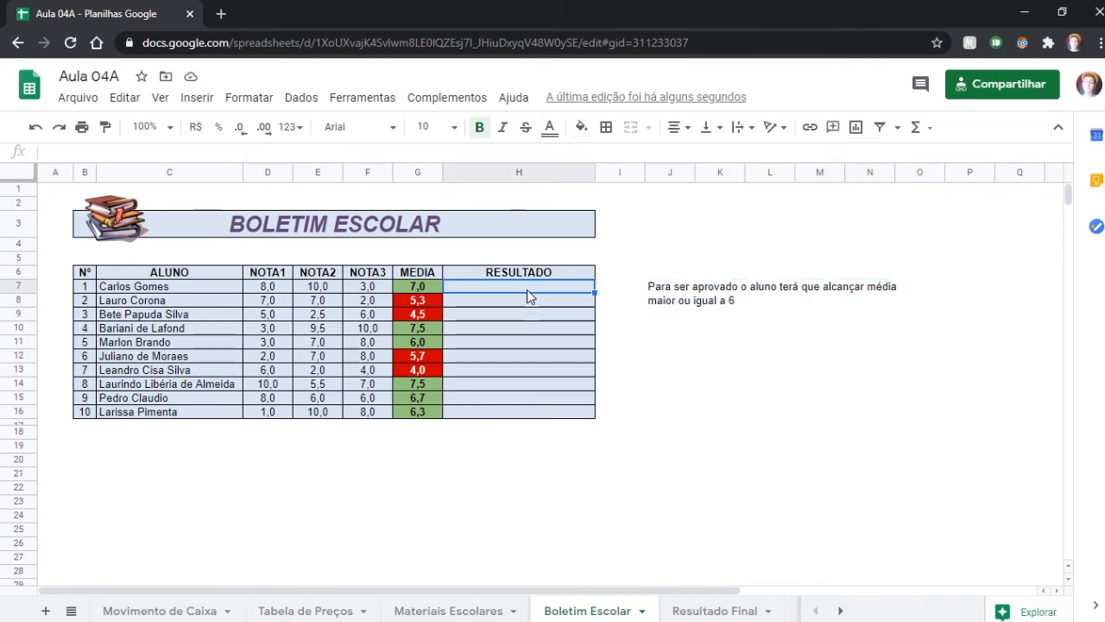
{"action": "type", "text": "=SE"}
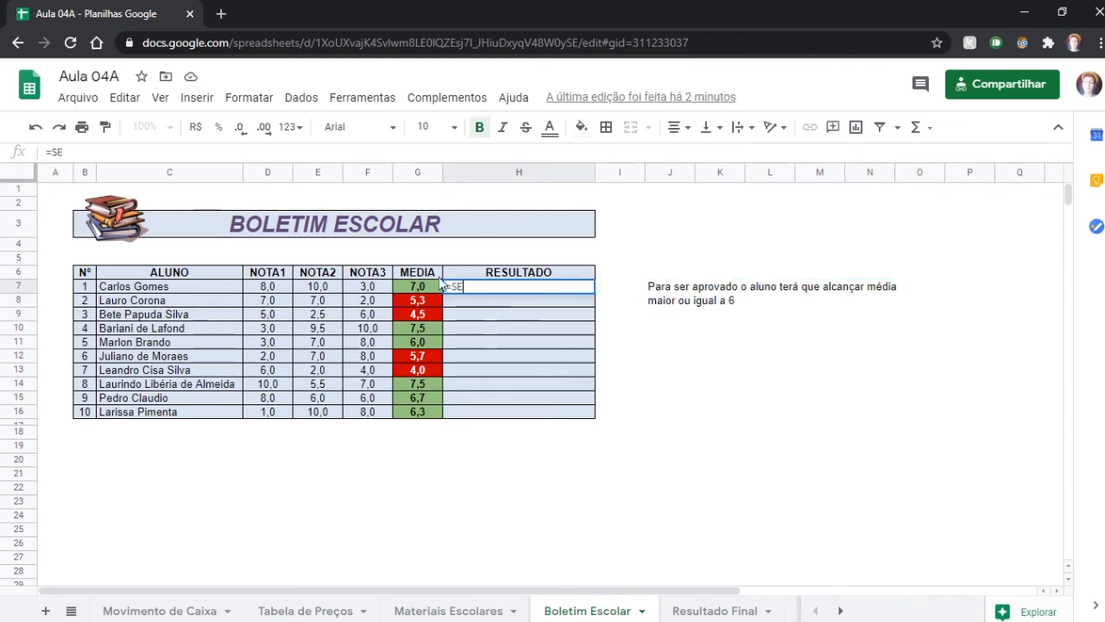
{"action": "type", "text": "("}
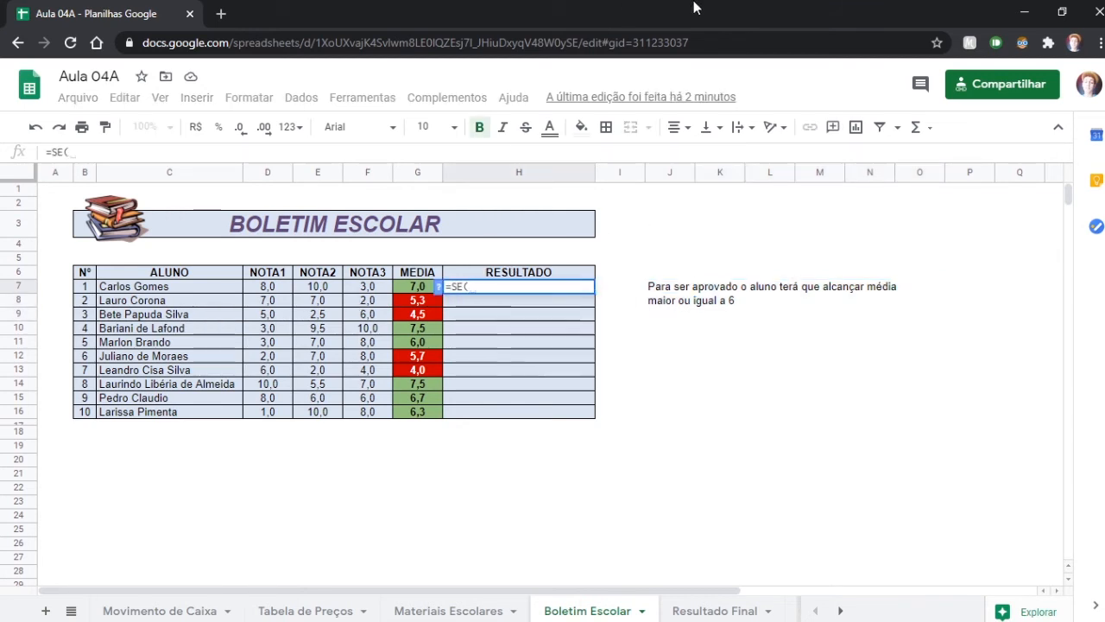
{"action": "left_click", "coordinate": [427, 288]}
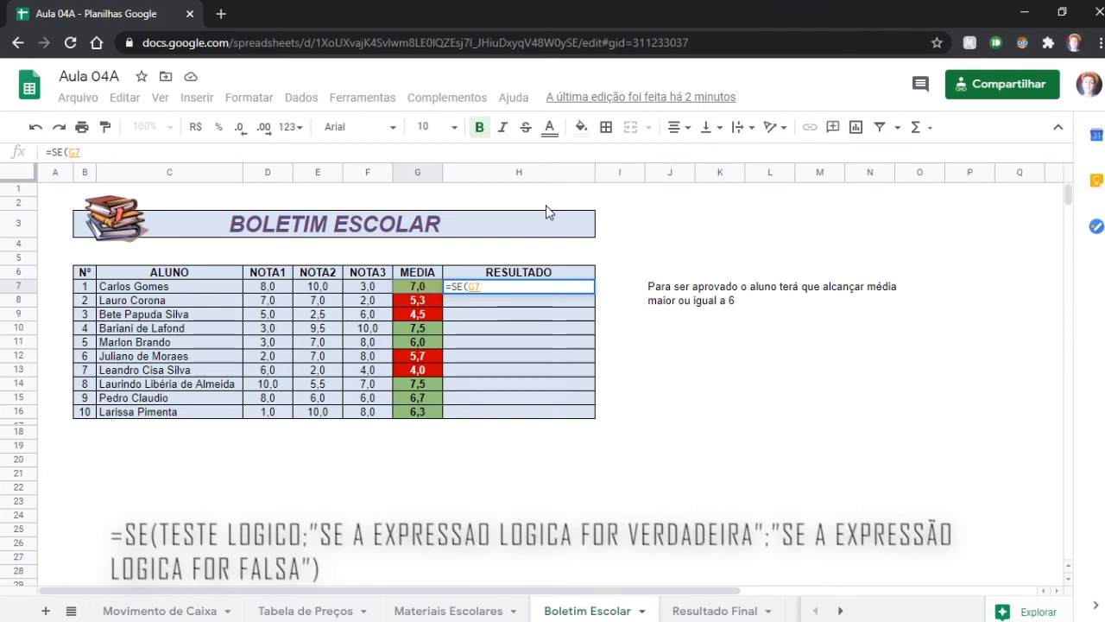
{"action": "type", "text": ">=6;"}
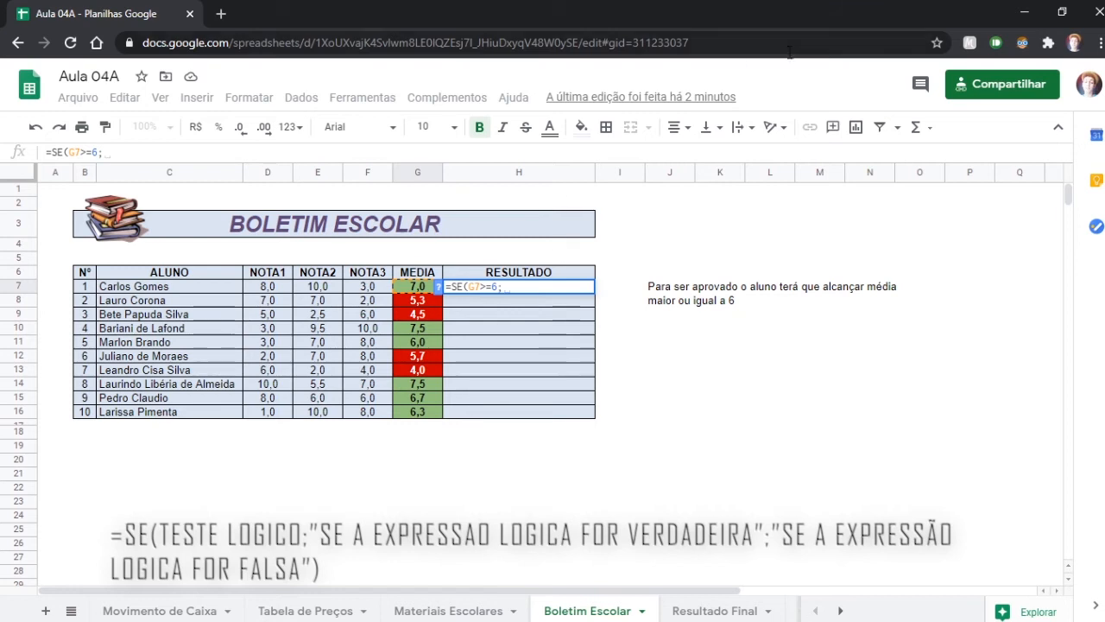
Complete the SE formula in H7 with "APROVADO" as the true value and "REPROVADO" as the false value, and check the entered formula
{"action": "left_click", "coordinate": [439, 287]}
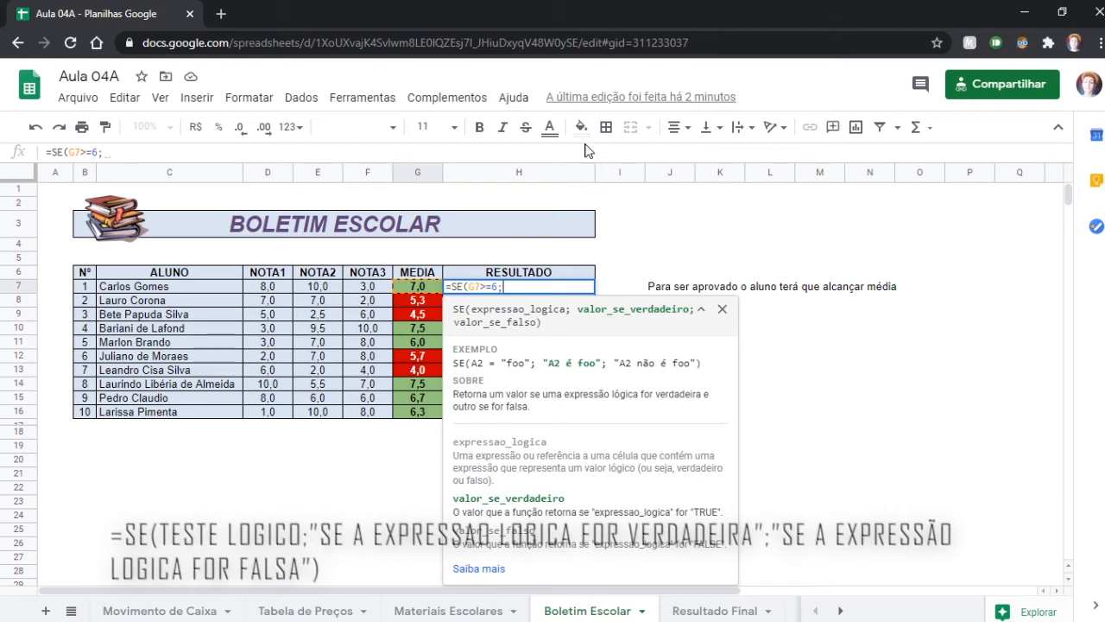
{"action": "type", "text": "\""}
{"action": "type", "text": "aP"}
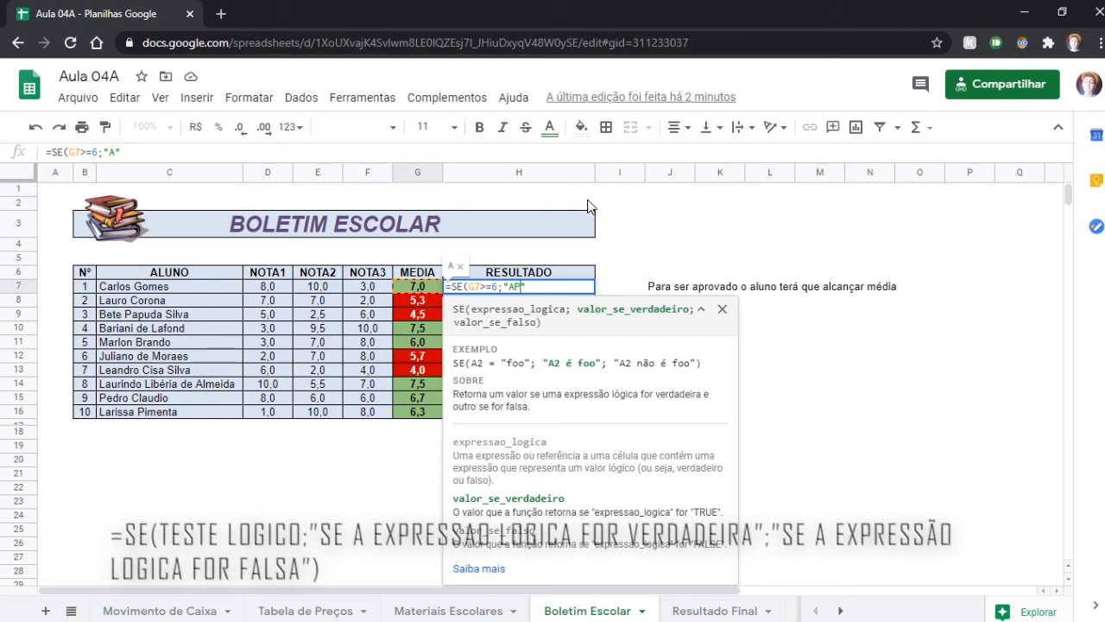
{"action": "type", "text": "ROVADO"}
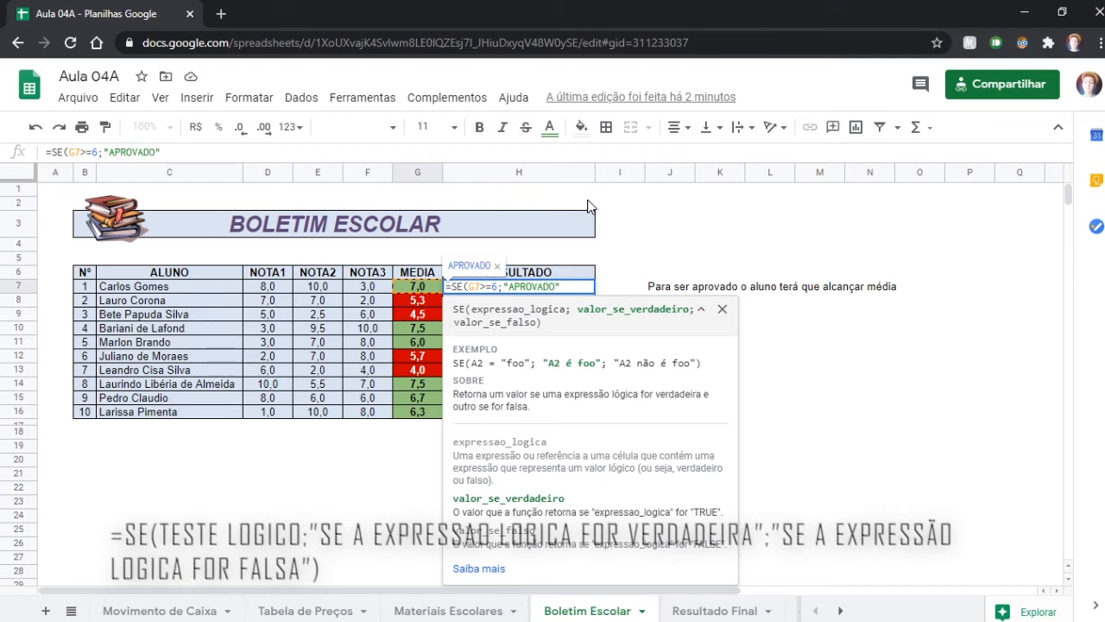
{"action": "type", "text": ";"}
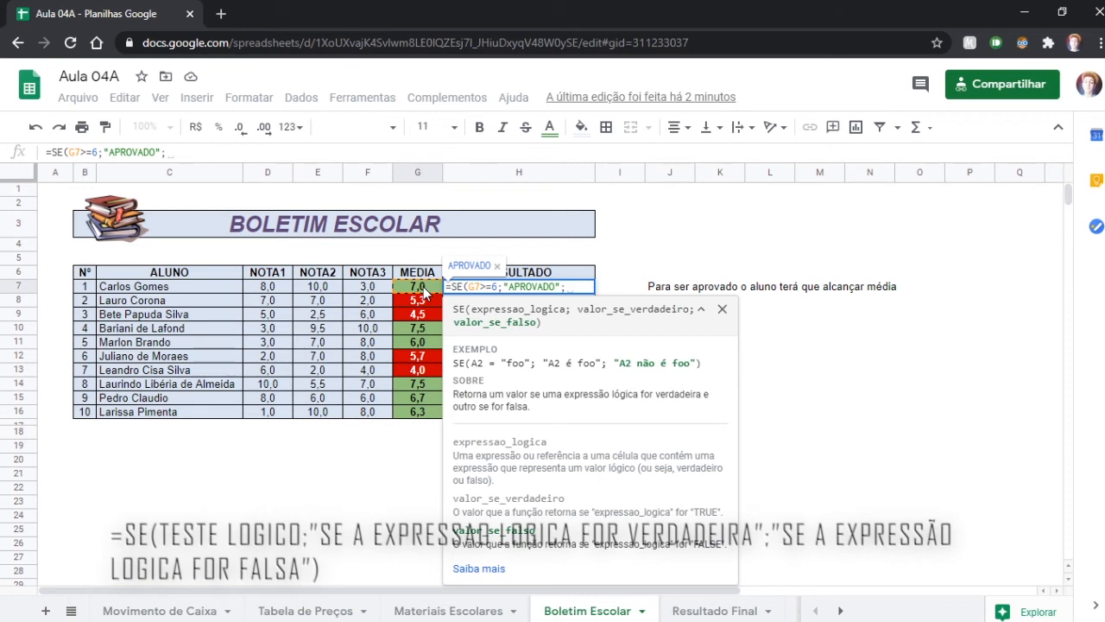
{"action": "type", "text": "\""}
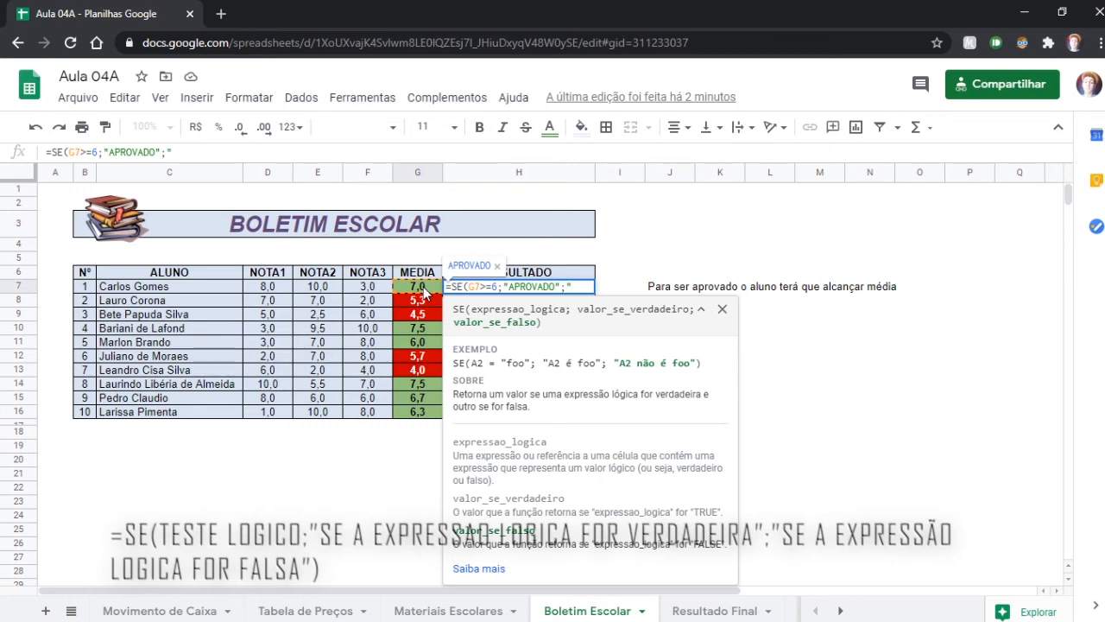
{"action": "type", "text": "REPRO"}
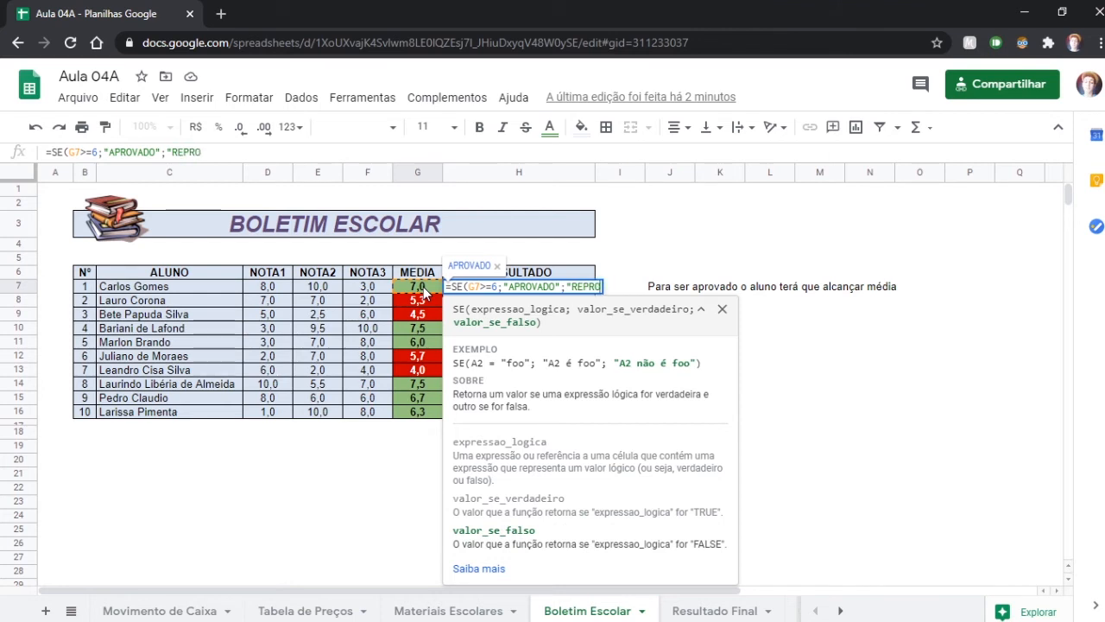
{"action": "type", "text": "VADO\""}
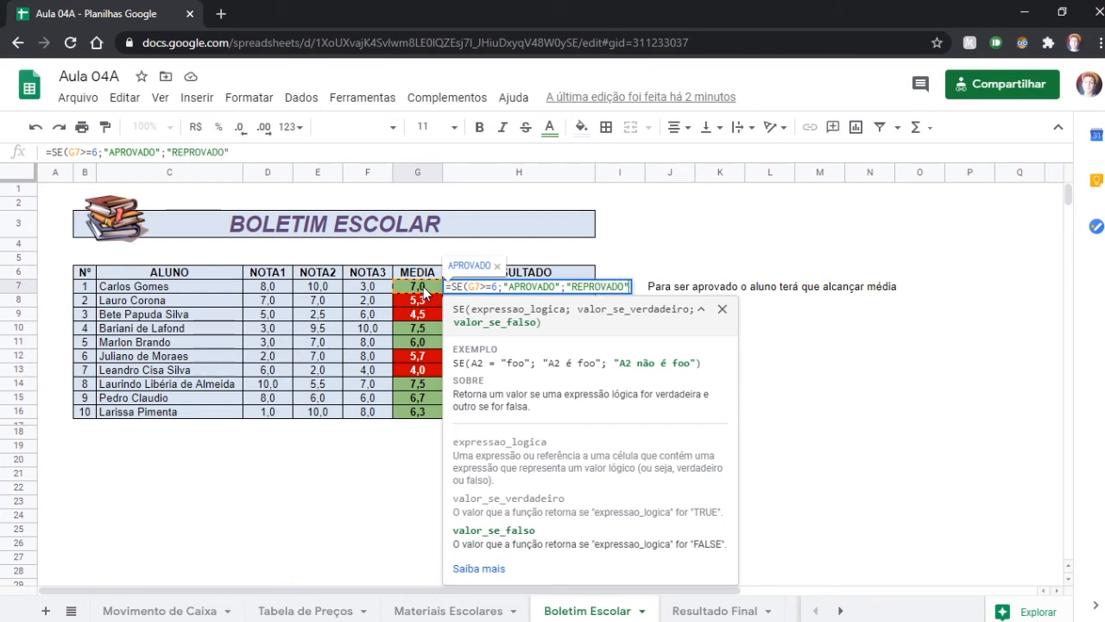
{"action": "key", "text": "Return"}
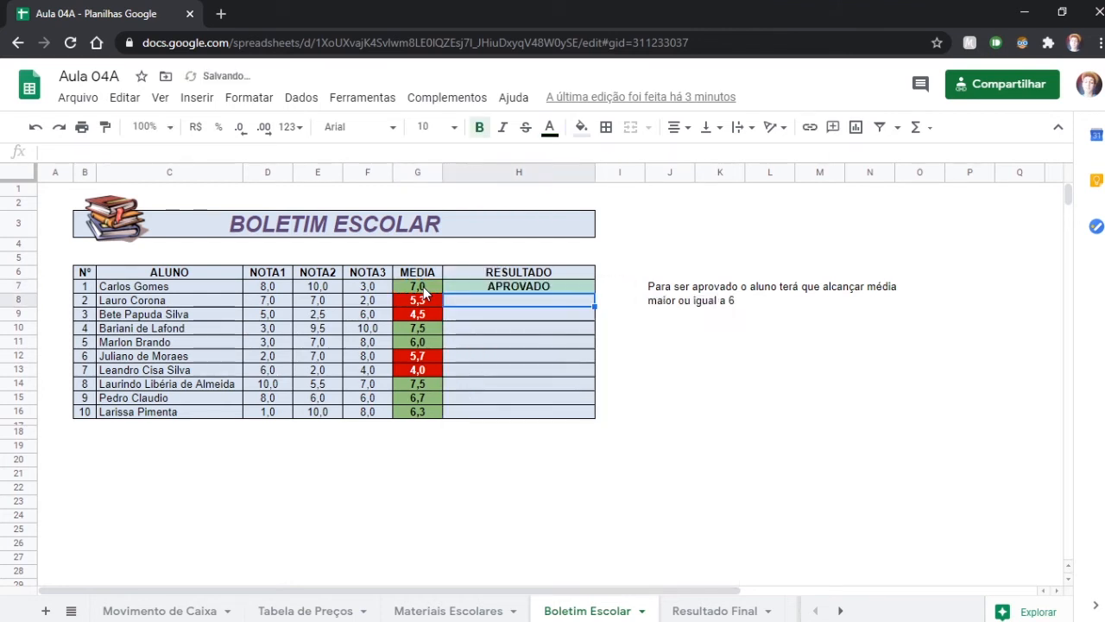
{"action": "left_click", "coordinate": [547, 289]}
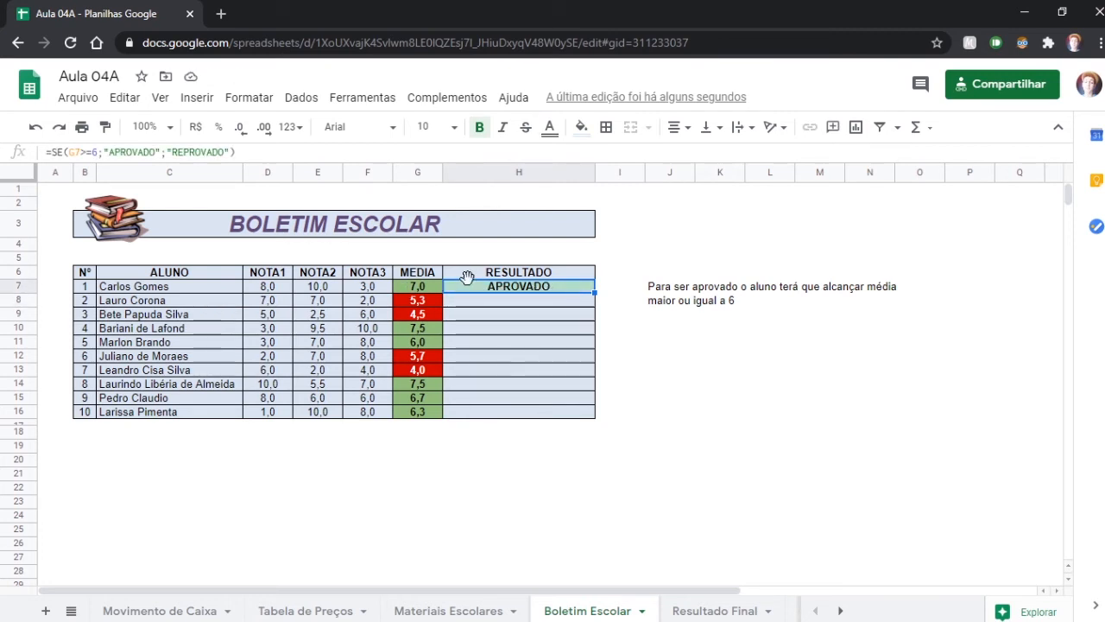
Start an SE formula in H8 with the logical test G8>=6, followed by a semicolon
{"action": "left_click", "coordinate": [549, 302]}
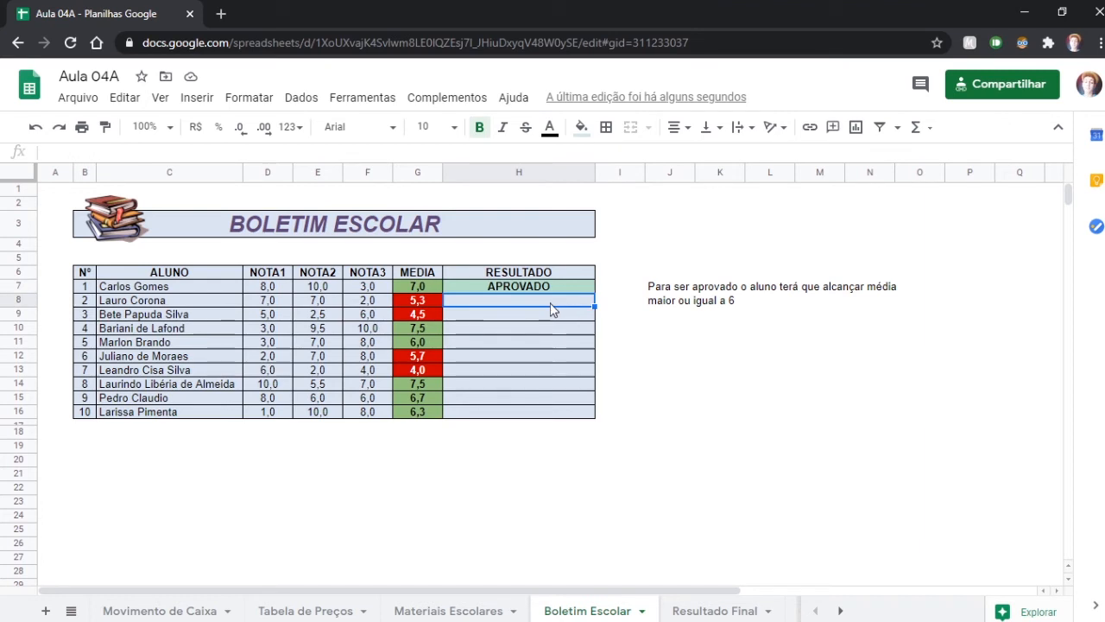
{"action": "type", "text": "="}
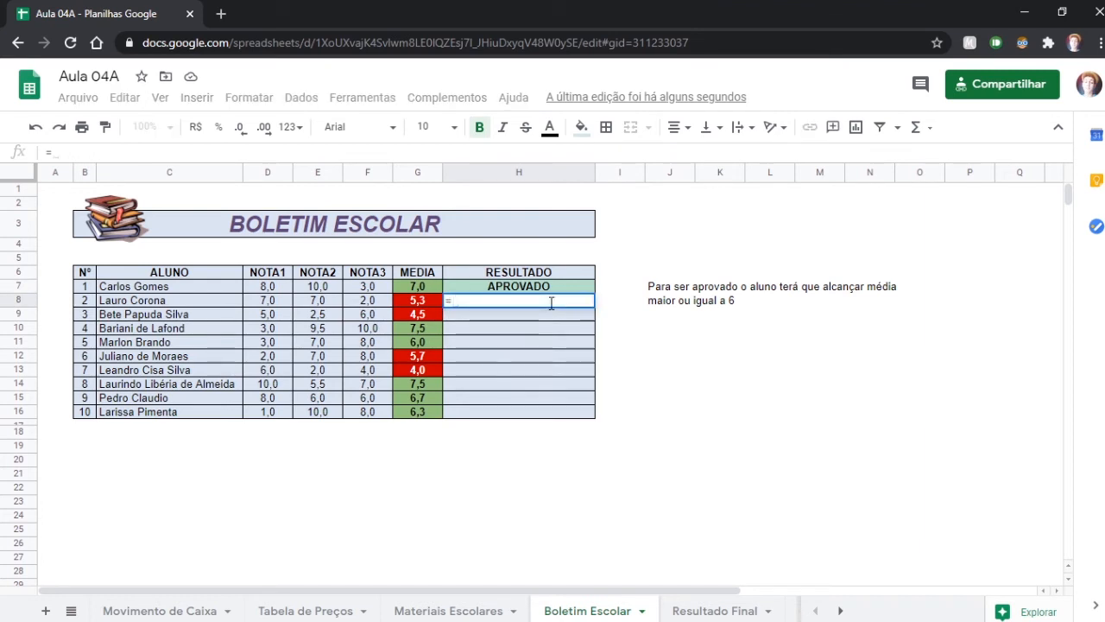
{"action": "type", "text": "SE"}
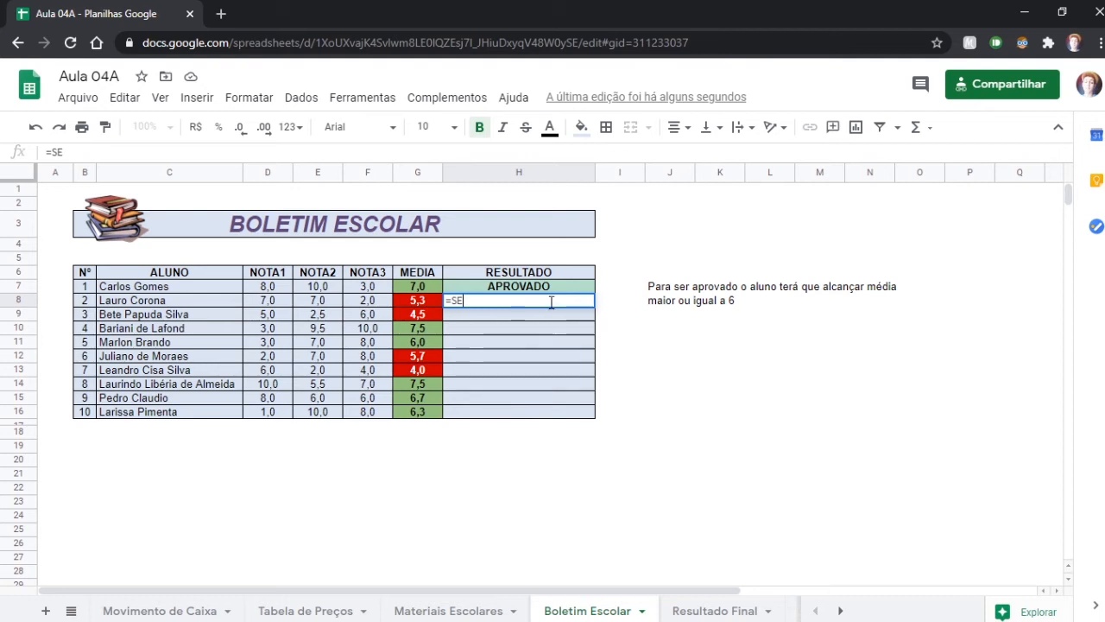
{"action": "type", "text": "("}
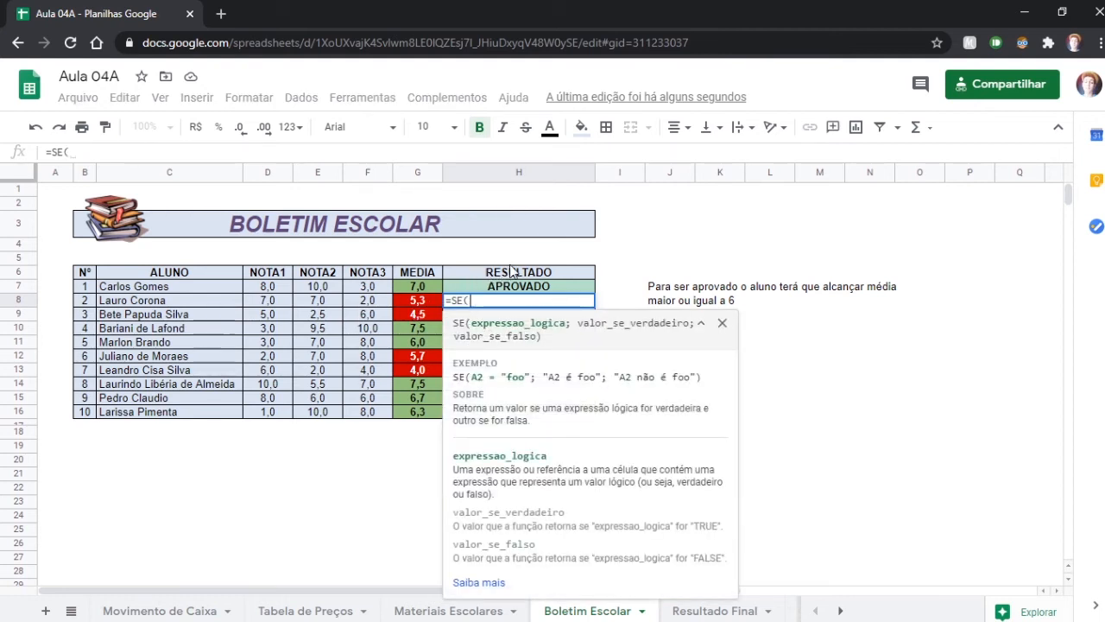
{"action": "left_click", "coordinate": [415, 304]}
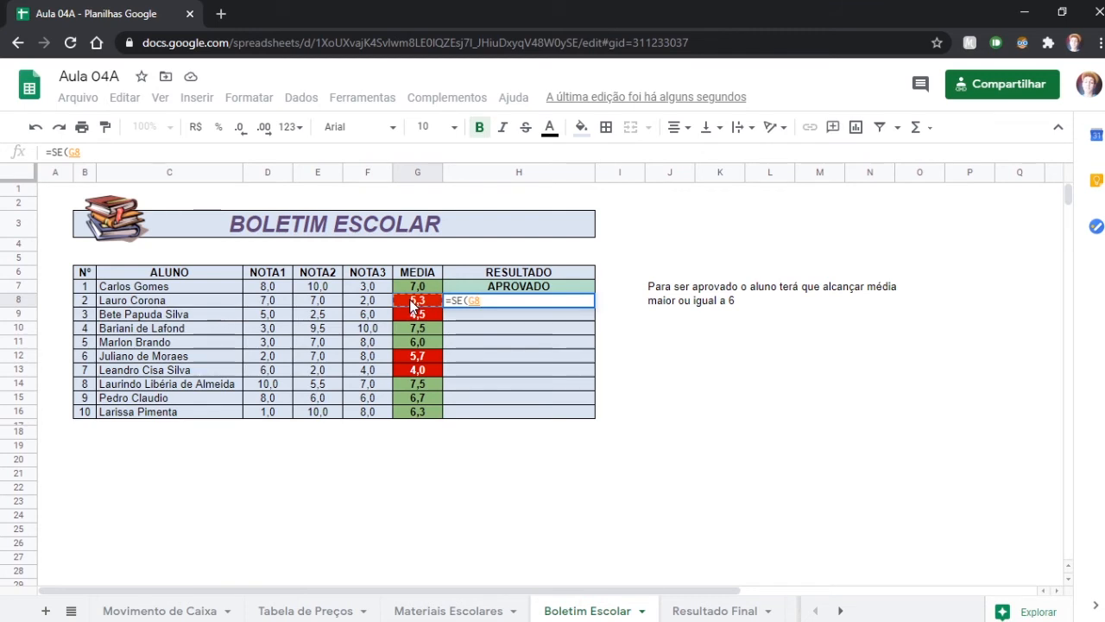
{"action": "type", "text": ">"}
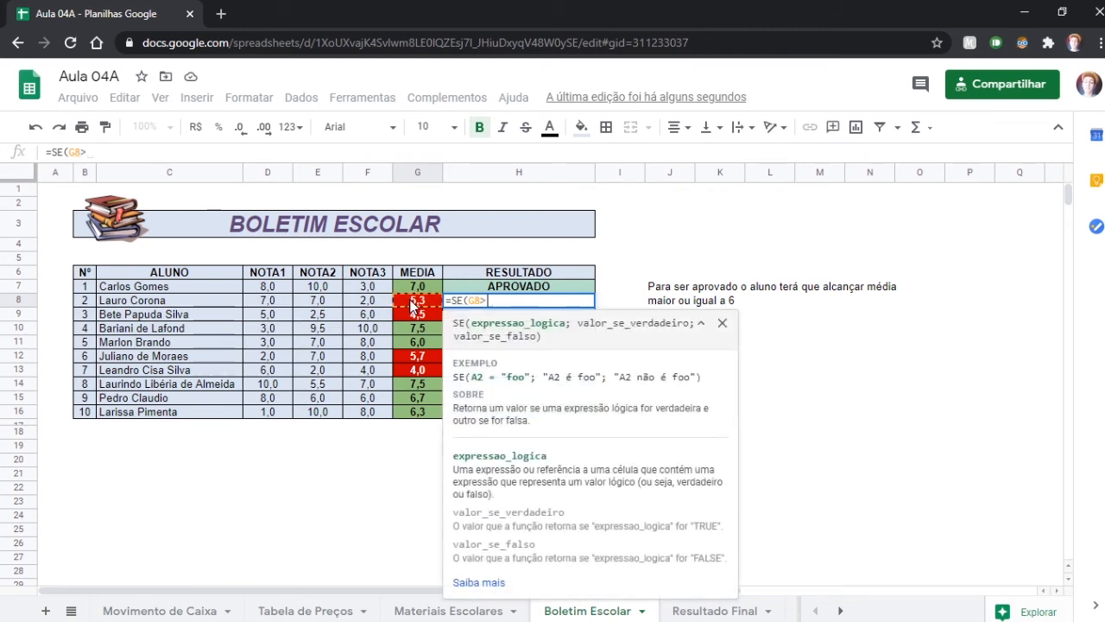
{"action": "type", "text": "=6"}
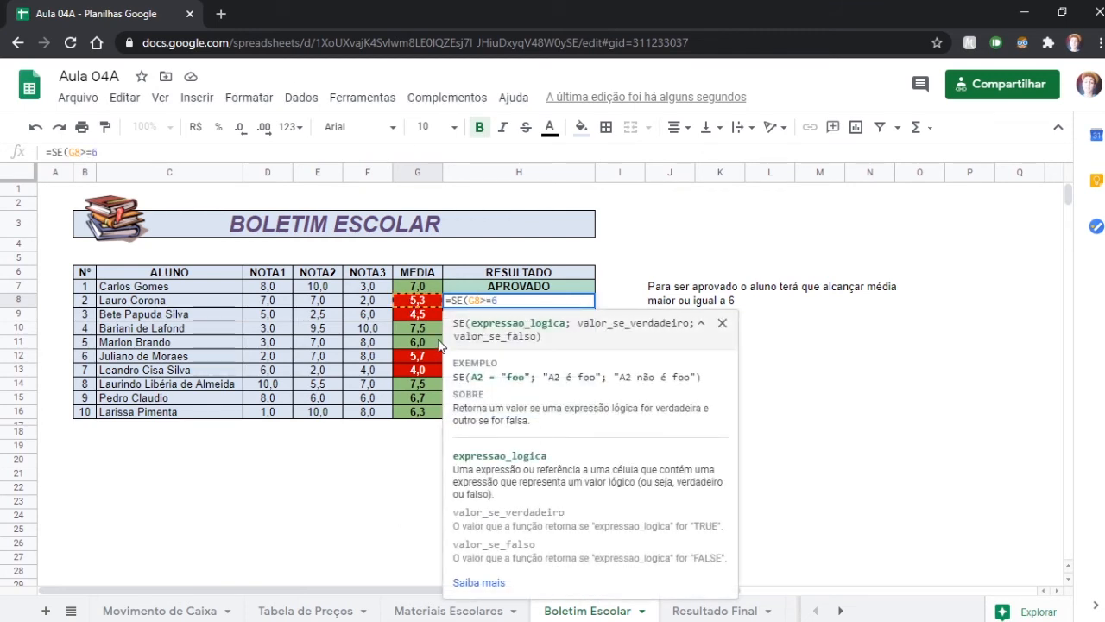
{"action": "type", "text": ";\"APROVADO"}
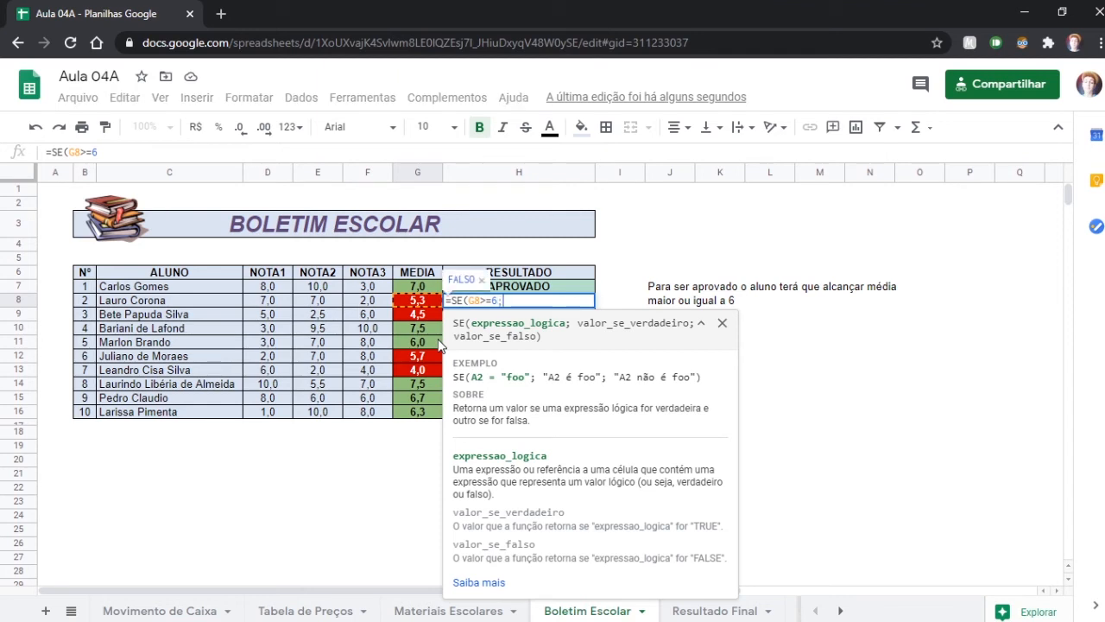
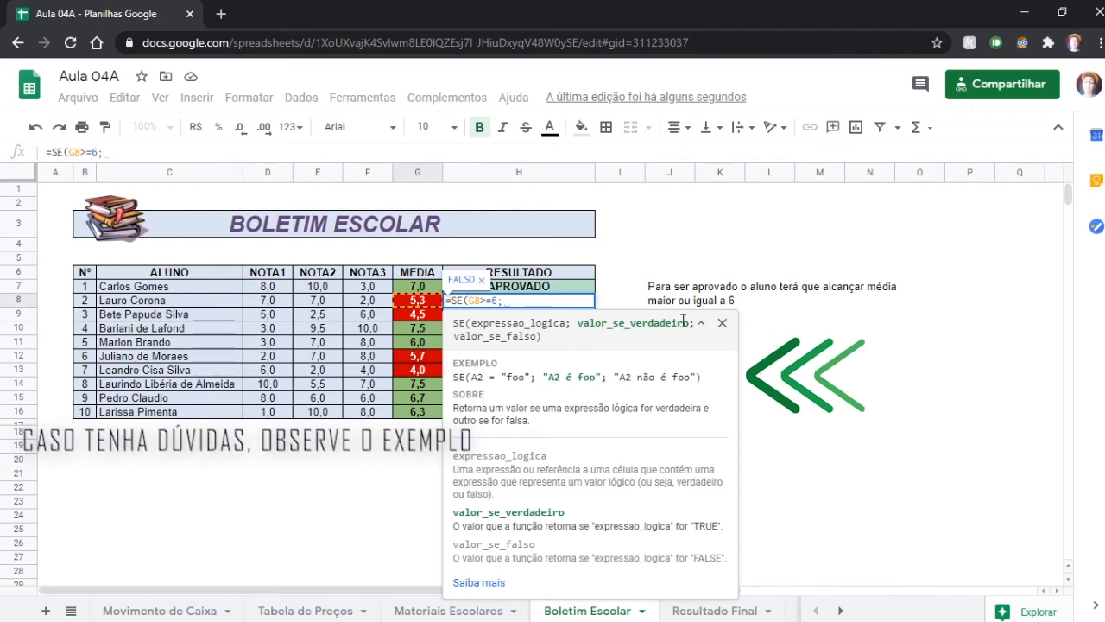
Complete the H8 formula with "APROVADO" as the true value and "REPROVADO" as the false value
{"action": "type", "text": "\""}
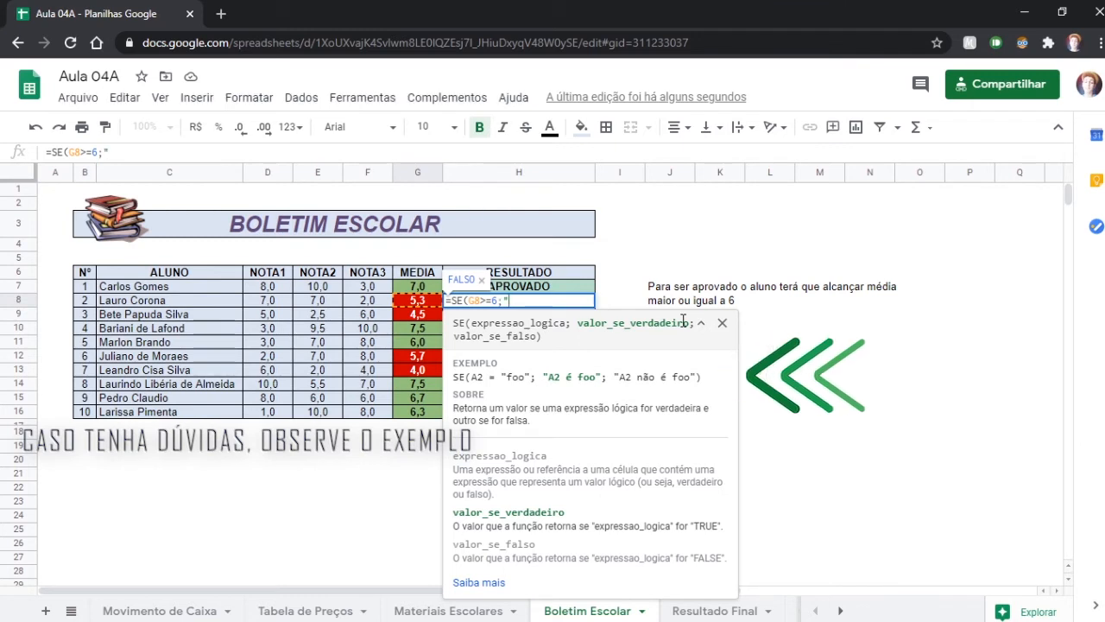
{"action": "type", "text": "APROVAD"}
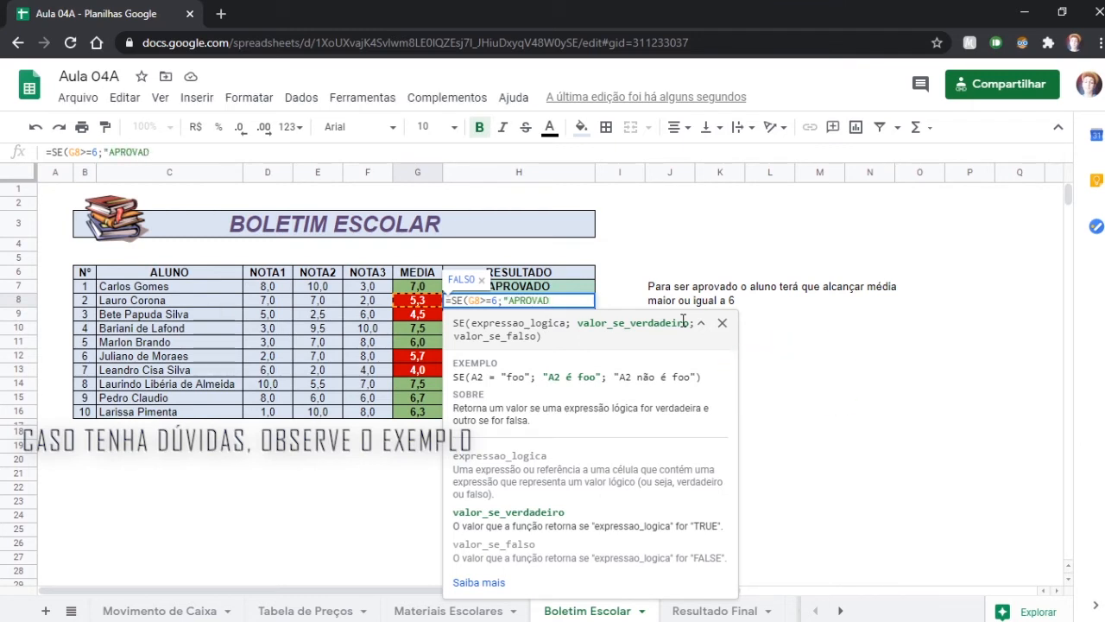
{"action": "type", "text": "O"}
{"action": "left_click_drag", "start_coordinate": [504, 300], "coordinate": [565, 300]}
{"action": "left_click", "coordinate": [565, 299]}
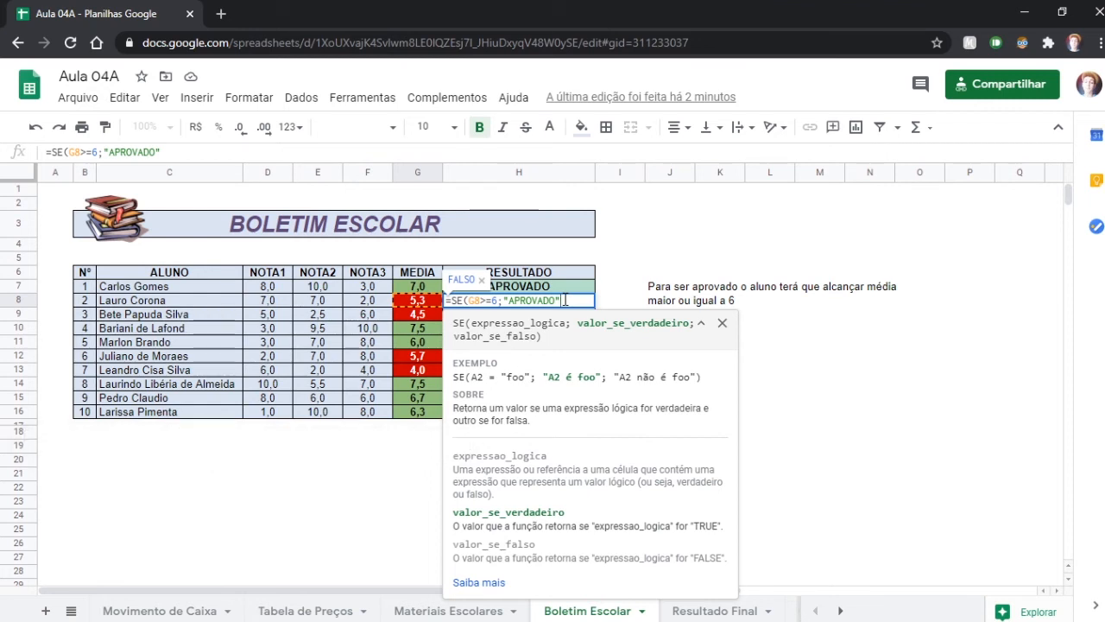
{"action": "type", "text": ";"}
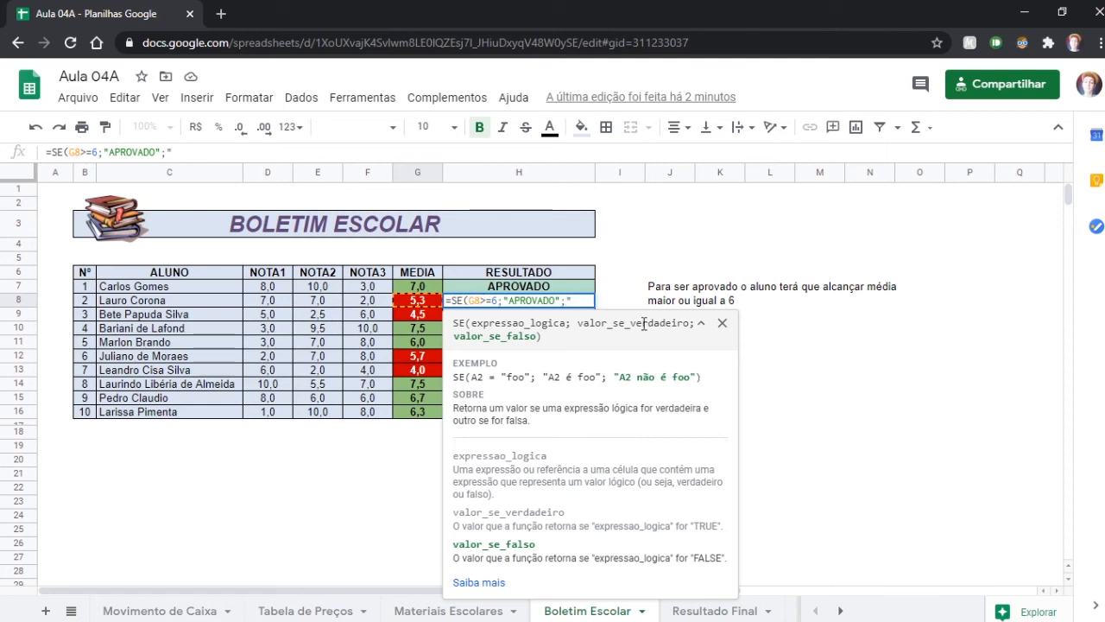
{"action": "type", "text": "RE"}
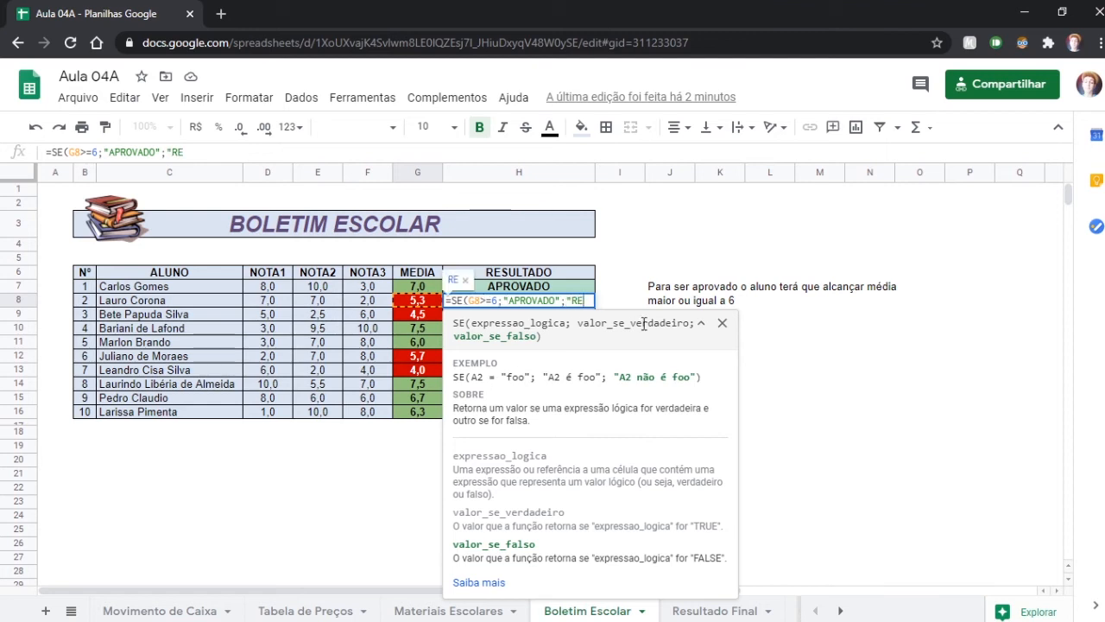
{"action": "type", "text": "PROVADO"}
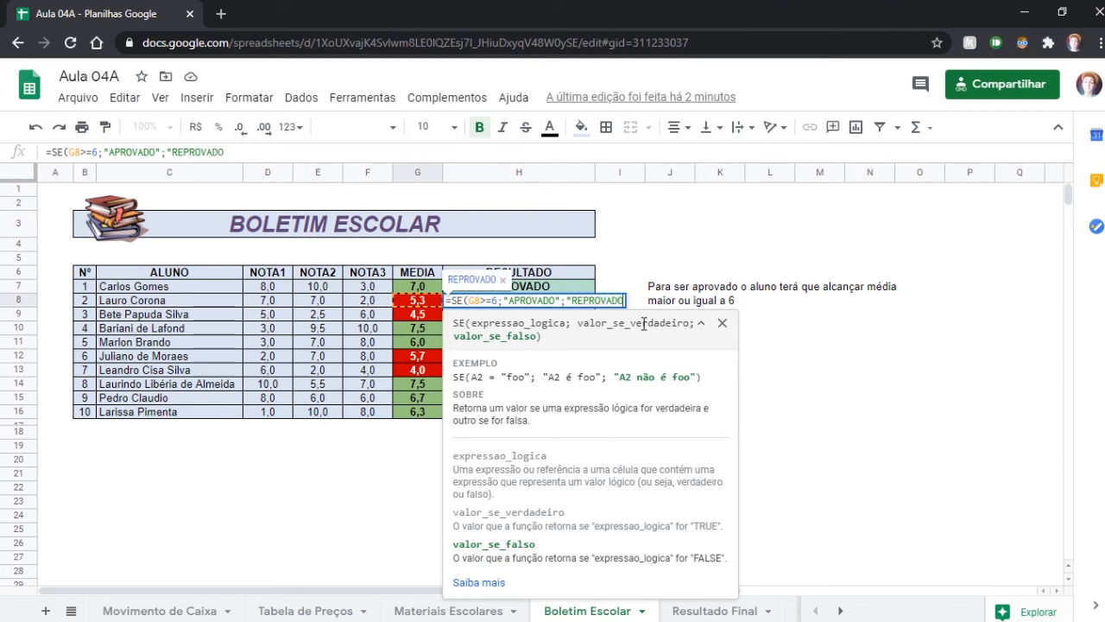
{"action": "type", "text": "\")"}
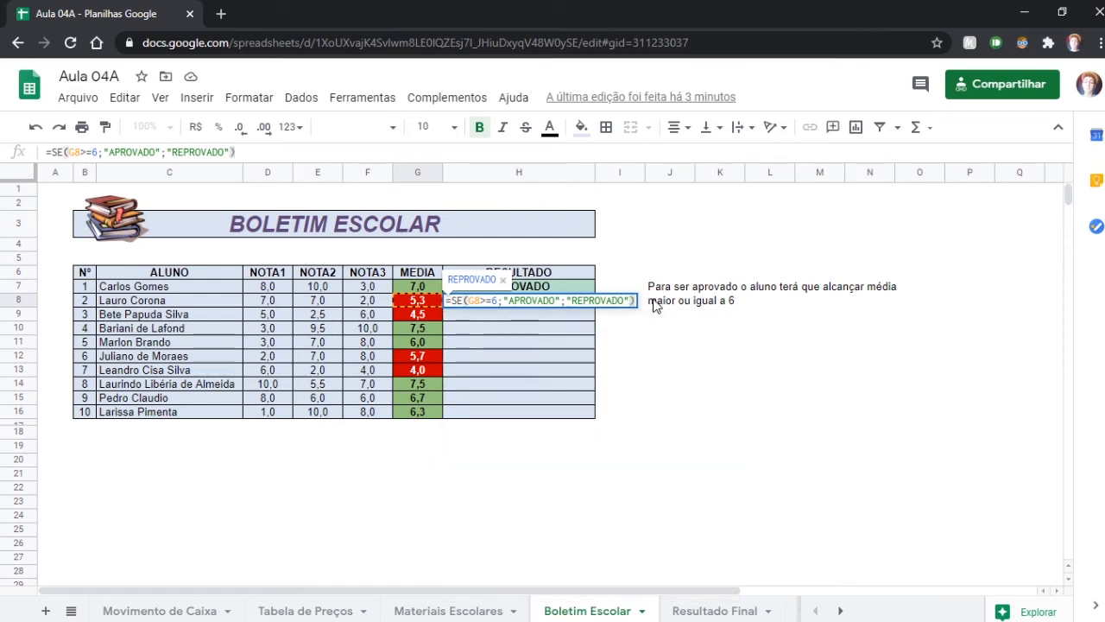
{"action": "key", "text": "Return"}
Start an SE formula in H9 with the logical test G9>=6
{"action": "type", "text": "="}
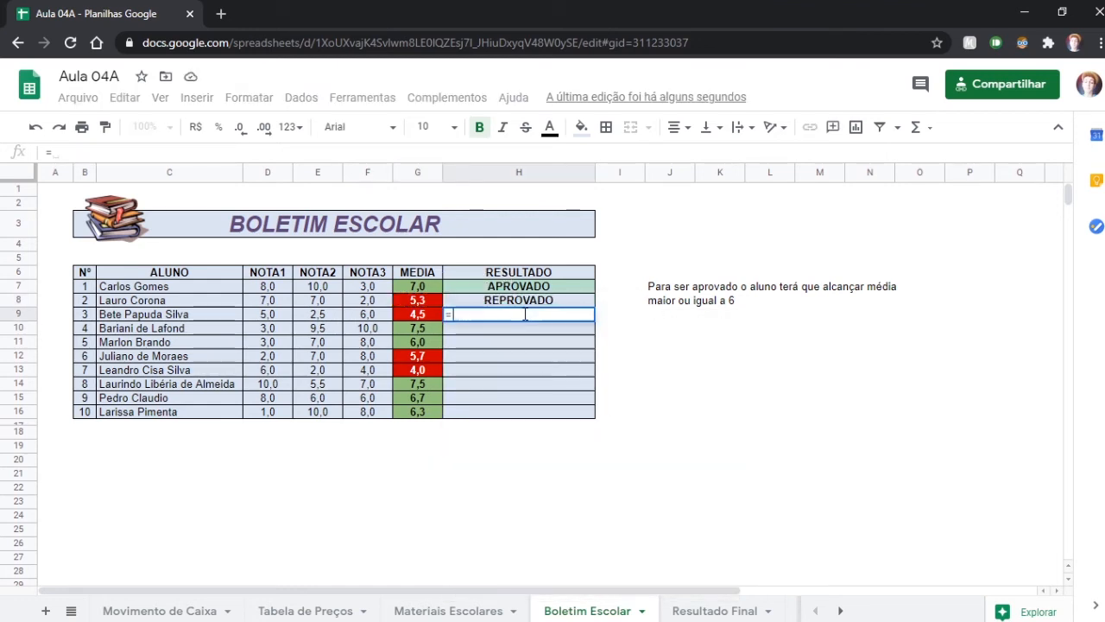
{"action": "type", "text": "SE"}
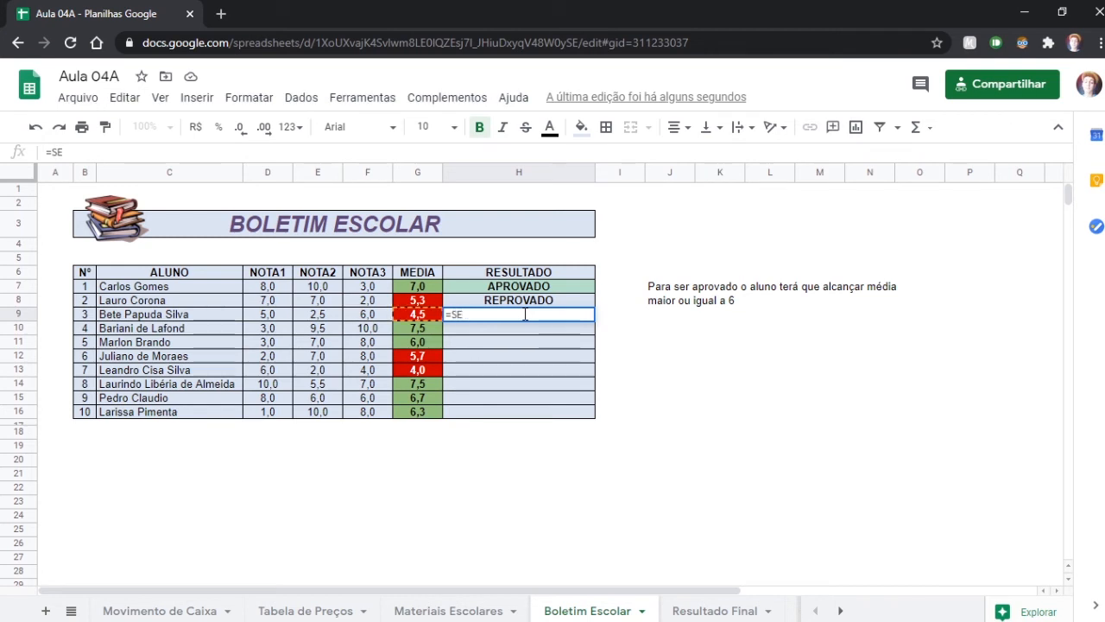
{"action": "type", "text": "("}
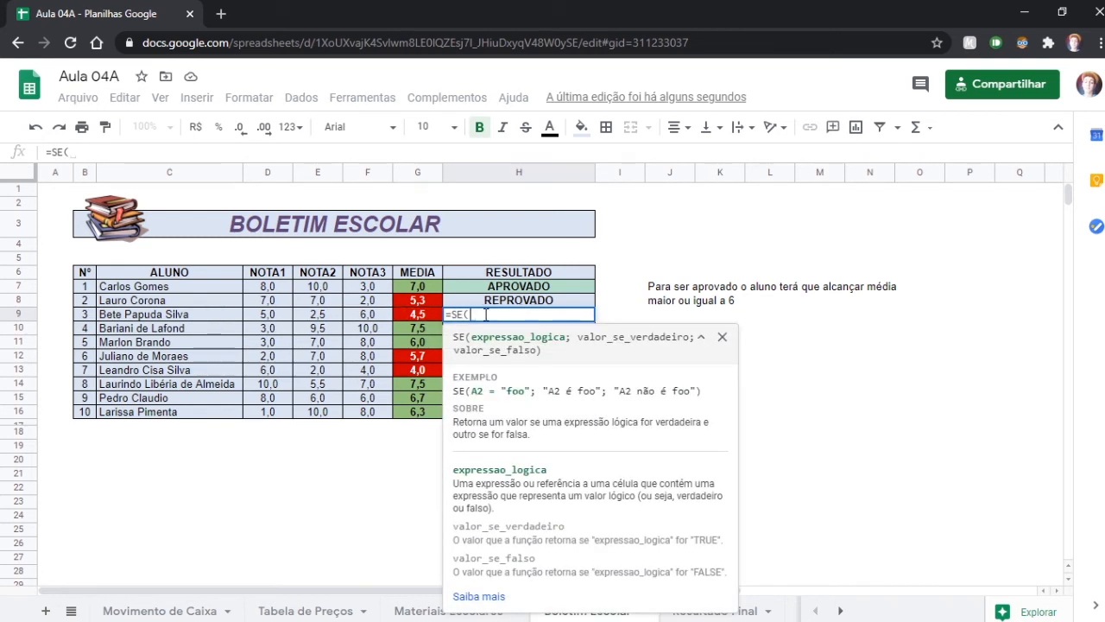
{"action": "left_click", "coordinate": [423, 316]}
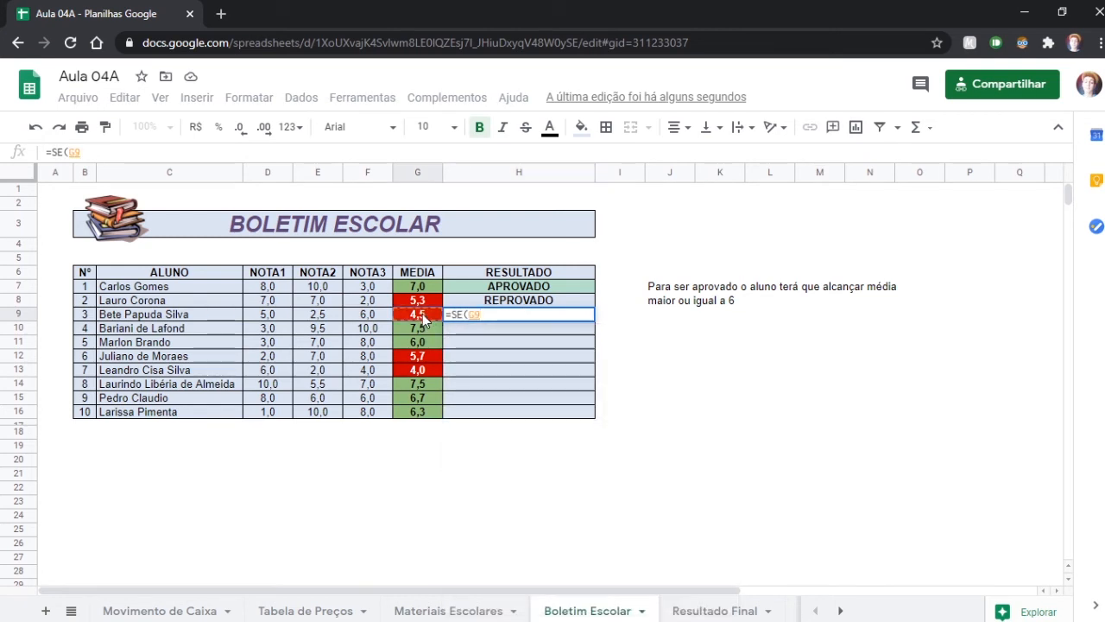
{"action": "type", "text": ">"}
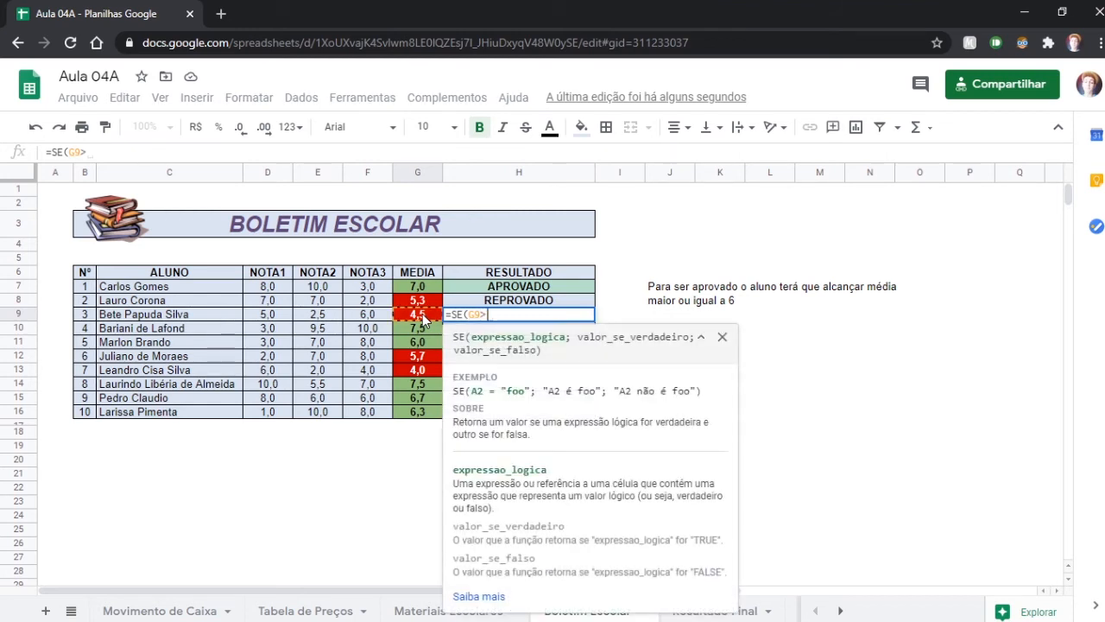
{"action": "type", "text": "=6"}
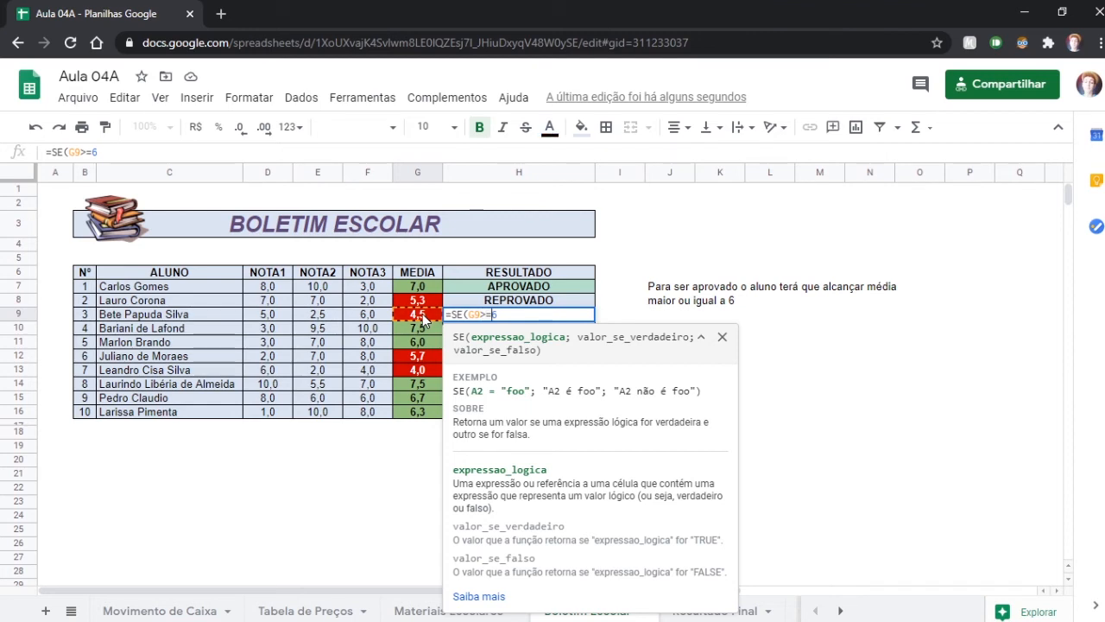
Change the logical test in the H9 formula to G9>5,99, followed by a semicolon
{"action": "key", "text": "Left"}
{"action": "key", "text": "BackSpace"}
{"action": "key", "text": "Delete"}
{"action": "type", "text": "5,99"}
{"action": "type", "text": ";"}
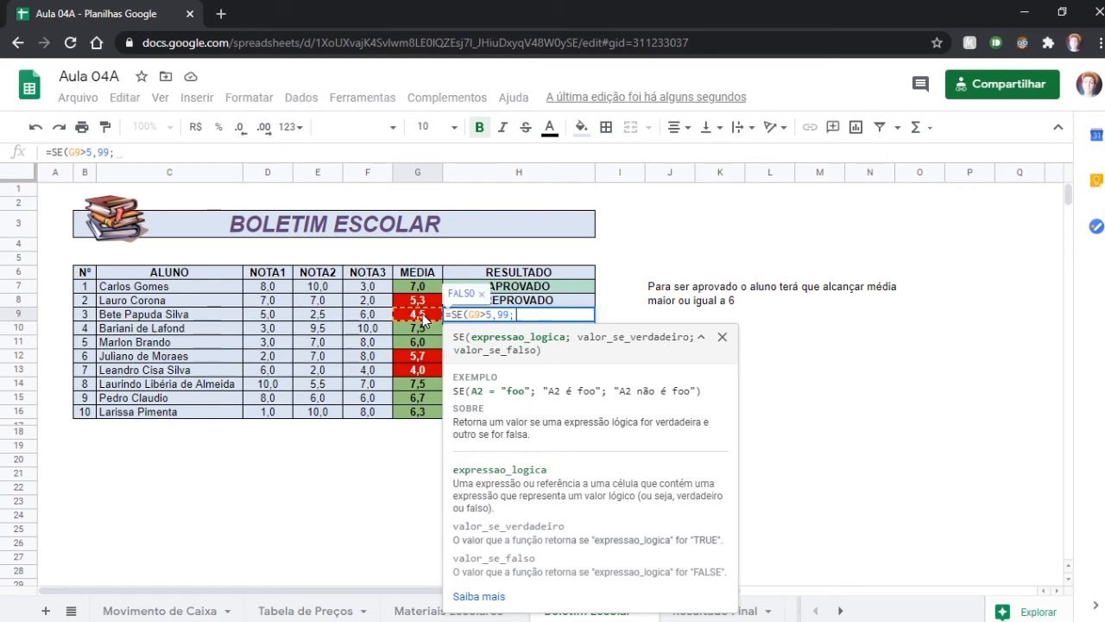
Complete the H9 formula with "APROVADO" as the true value and "REPROVADO" as the false value
{"action": "type", "text": "\"A"}
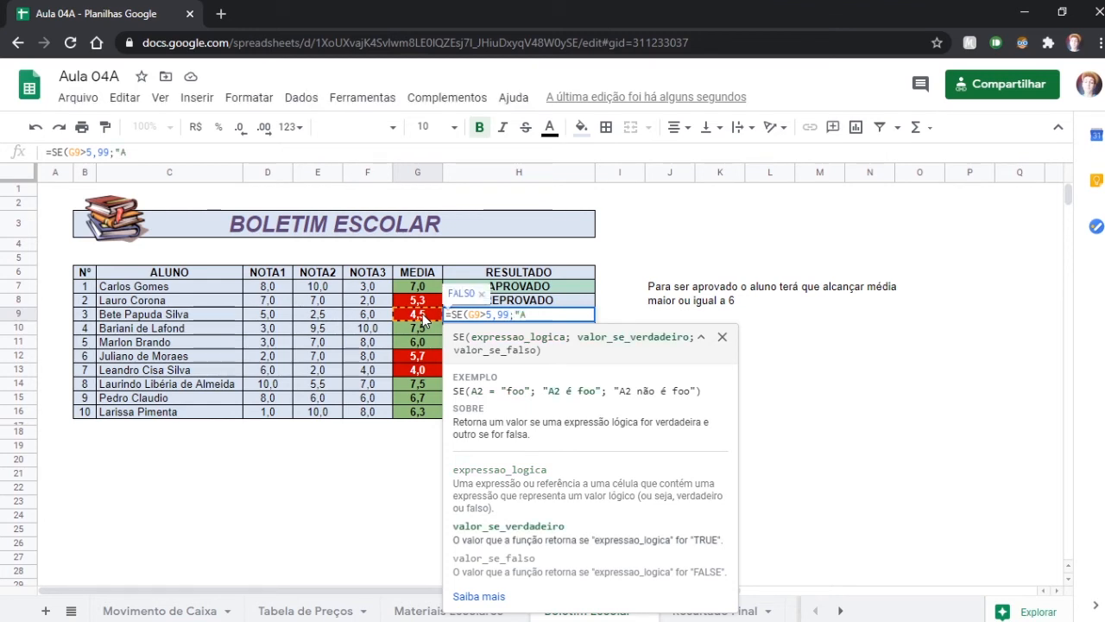
{"action": "type", "text": "PROVADO"}
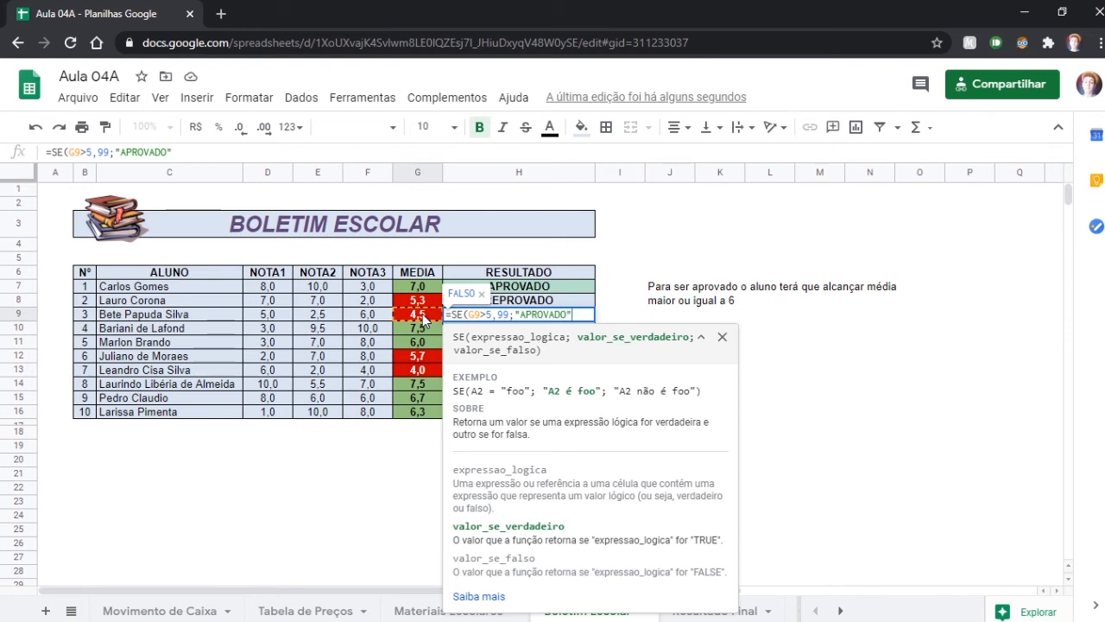
{"action": "type", "text": "\";"}
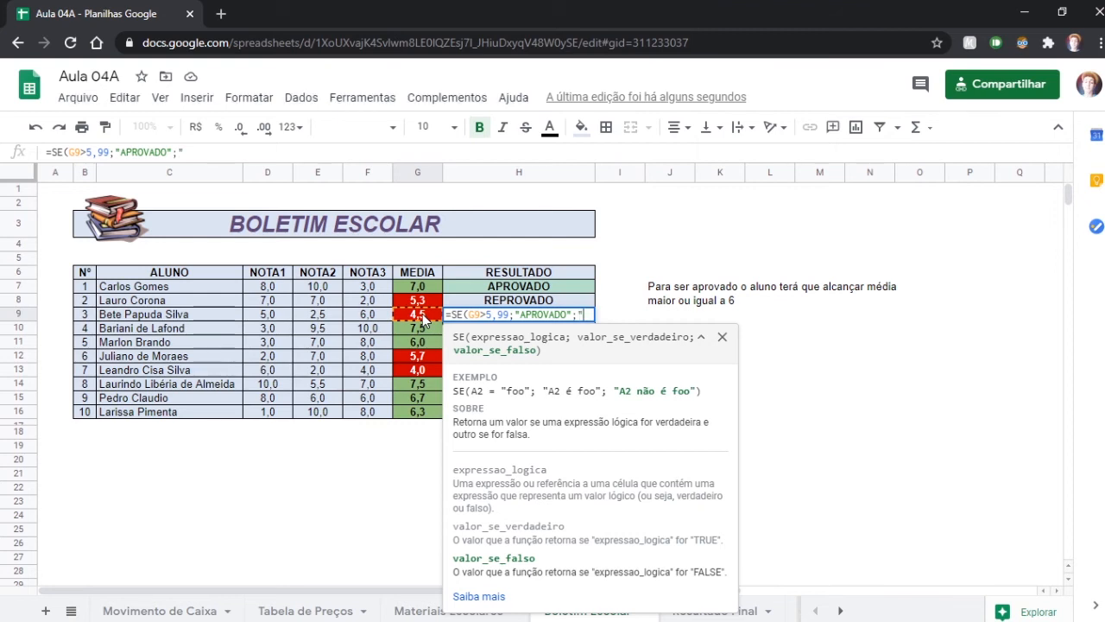
{"action": "type", "text": "\"REPROVADO\""}
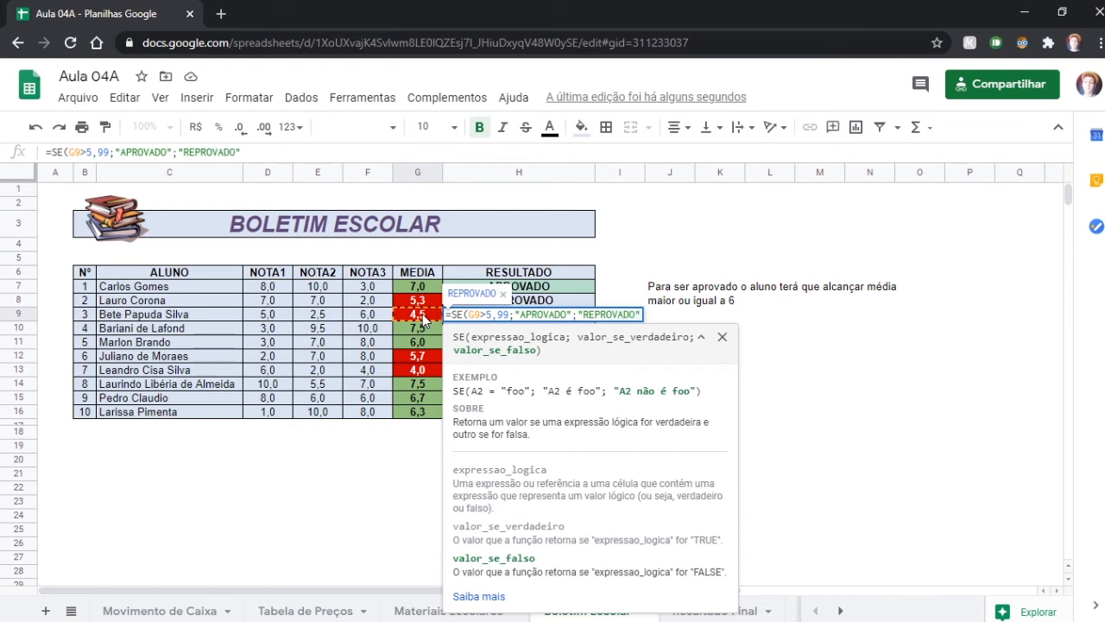
{"action": "key", "text": "Return"}
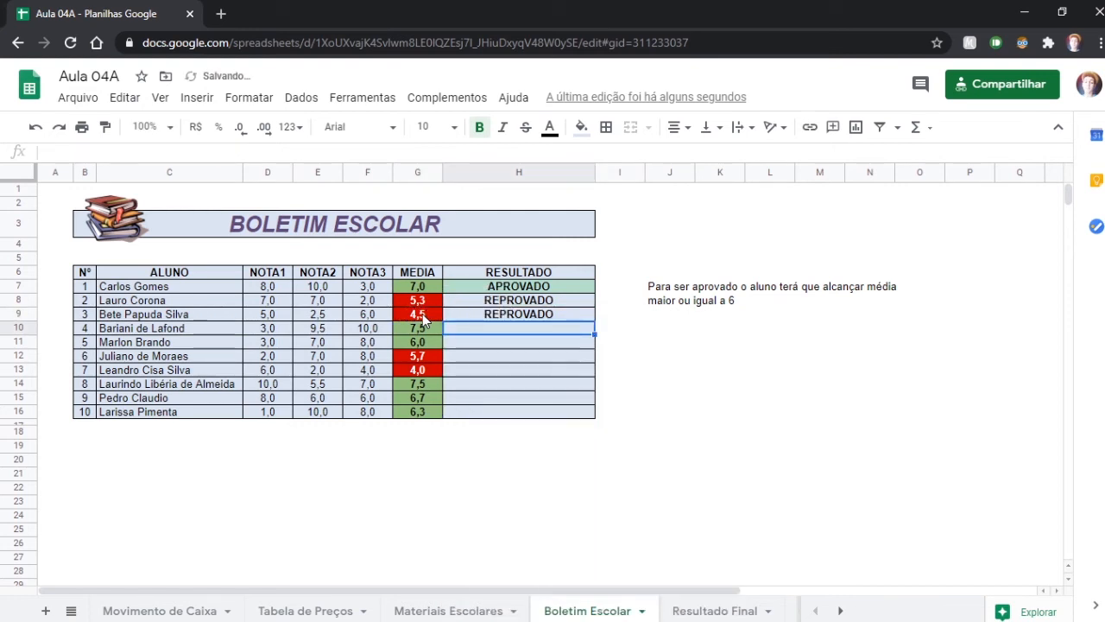
Fill the SE formula from H7 down the RESULTADO column through H16
{"action": "key", "text": "Up"}
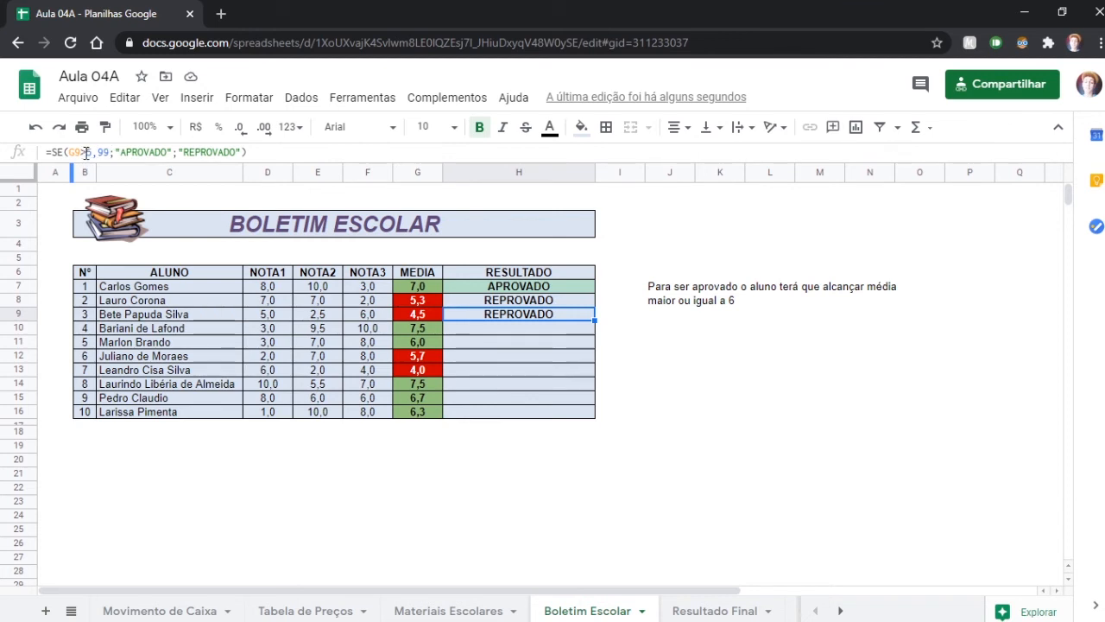
{"action": "key", "text": "Down"}
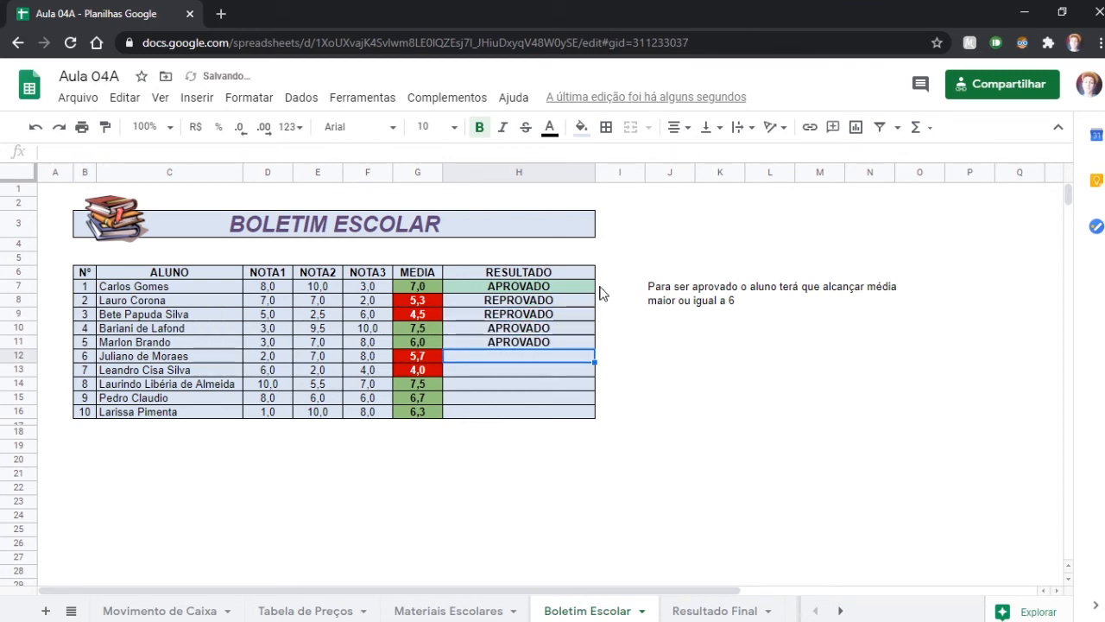
{"action": "left_click", "coordinate": [587, 288]}
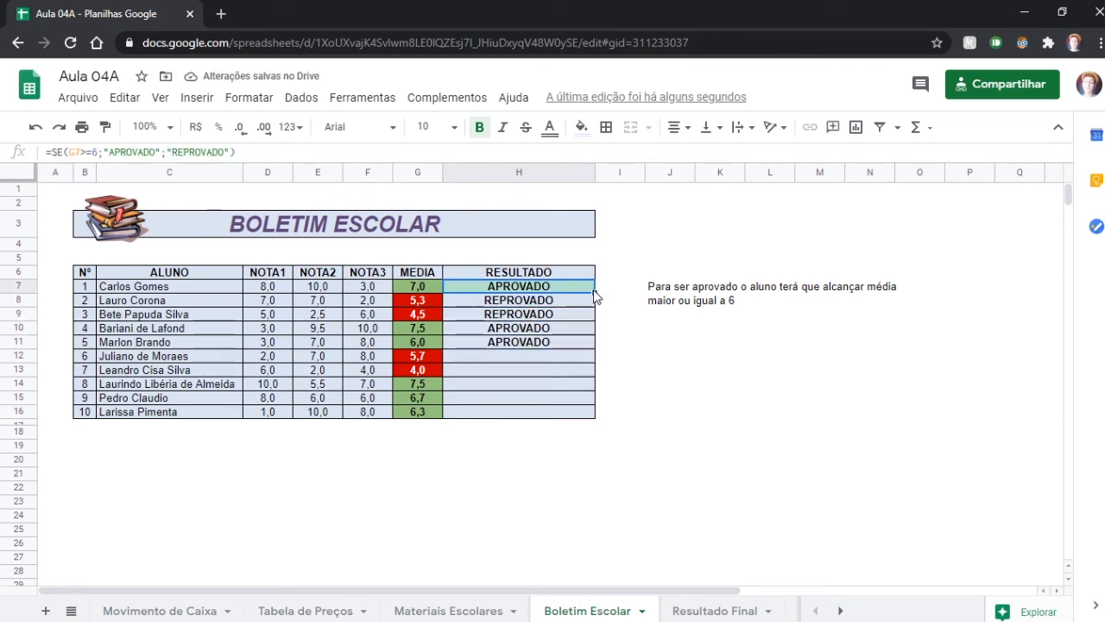
{"action": "left_click_drag", "start_coordinate": [595, 294], "coordinate": [585, 424]}
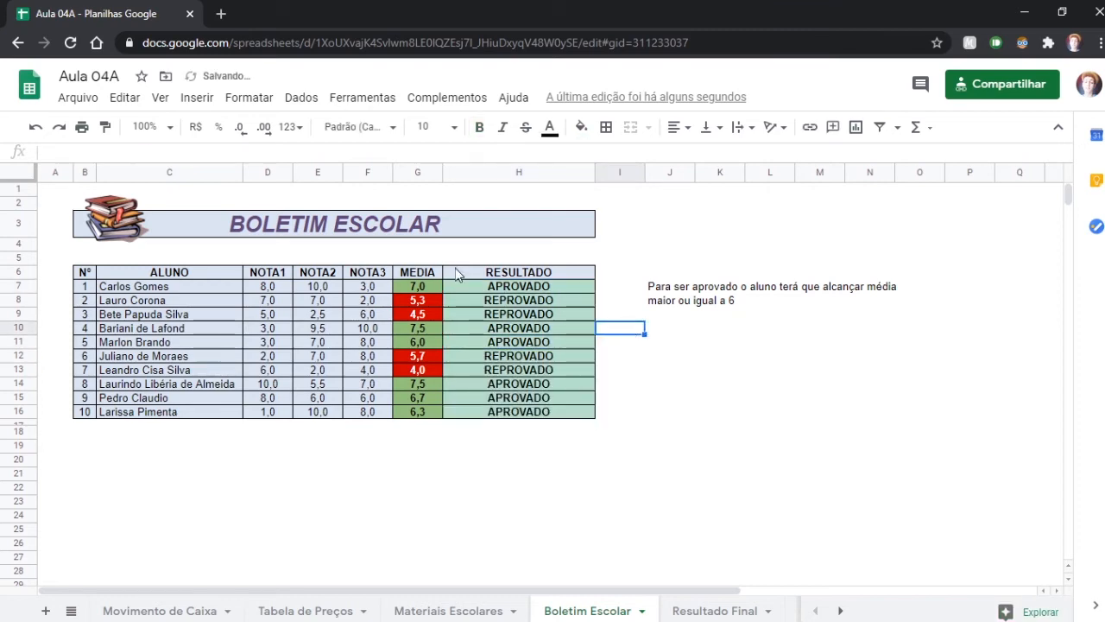
Switch to the Resultado Final sheet and enter =MÉDIA(D5:F5) in G5 for the first student's average
{"action": "key", "text": "ctrl+Page_Down"}
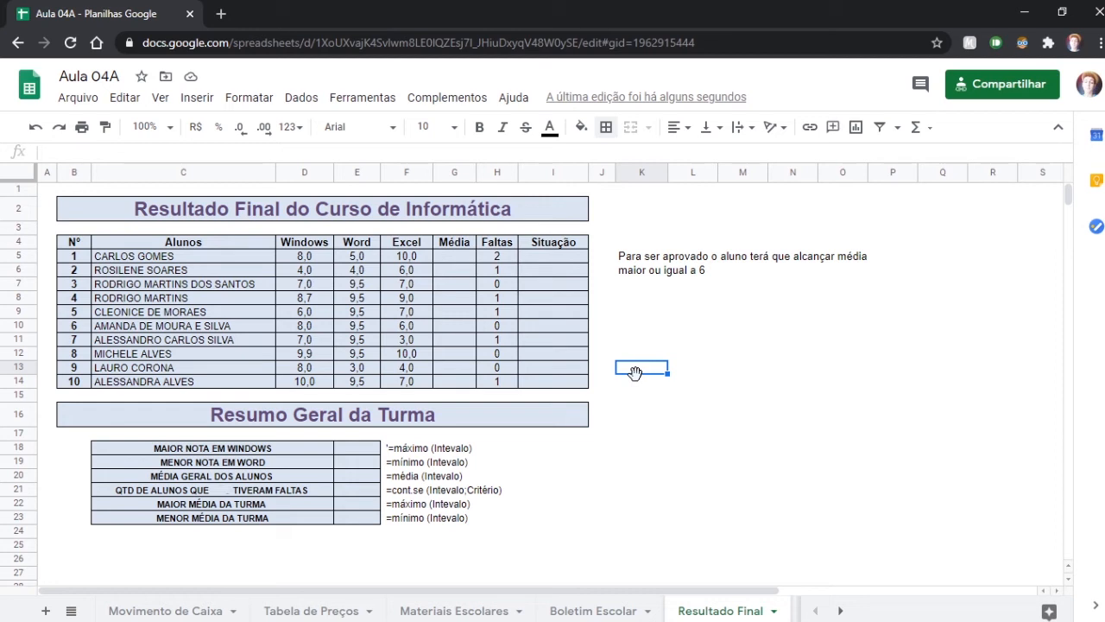
{"action": "left_click_drag", "start_coordinate": [84, 448], "coordinate": [455, 517]}
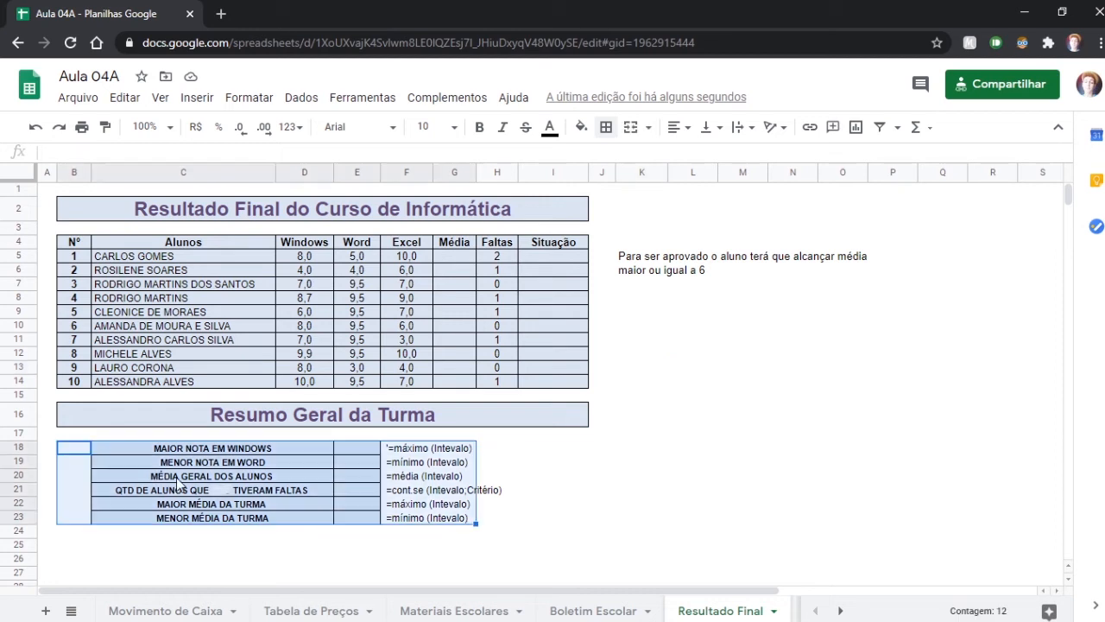
{"action": "left_click", "coordinate": [560, 477]}
{"action": "left_click", "coordinate": [462, 254]}
{"action": "type", "text": "="}
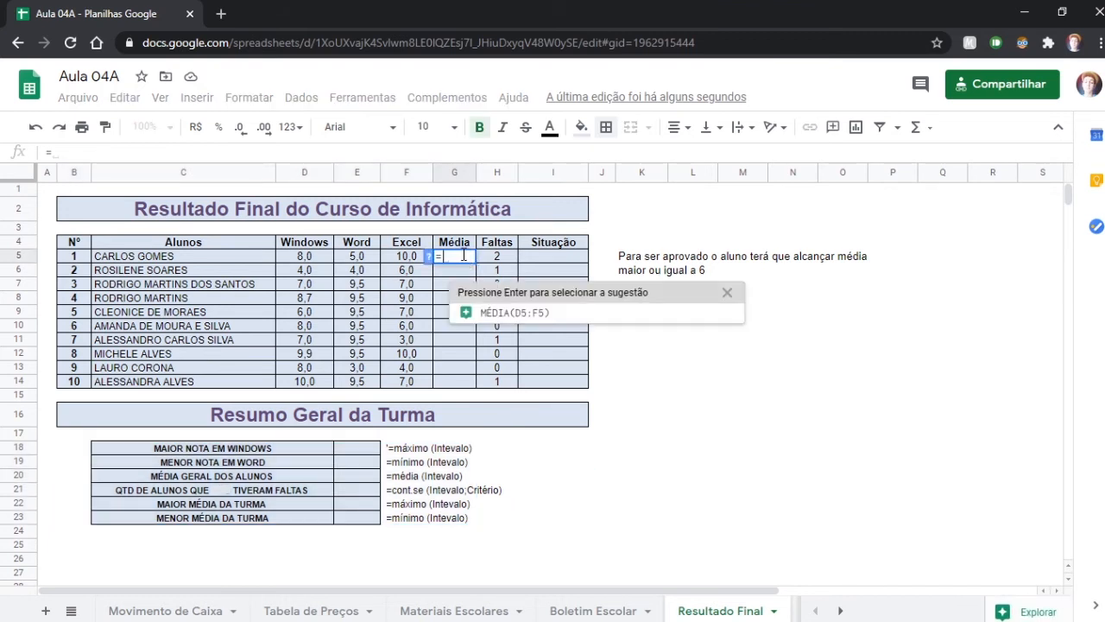
{"action": "type", "text": "MÉ"}
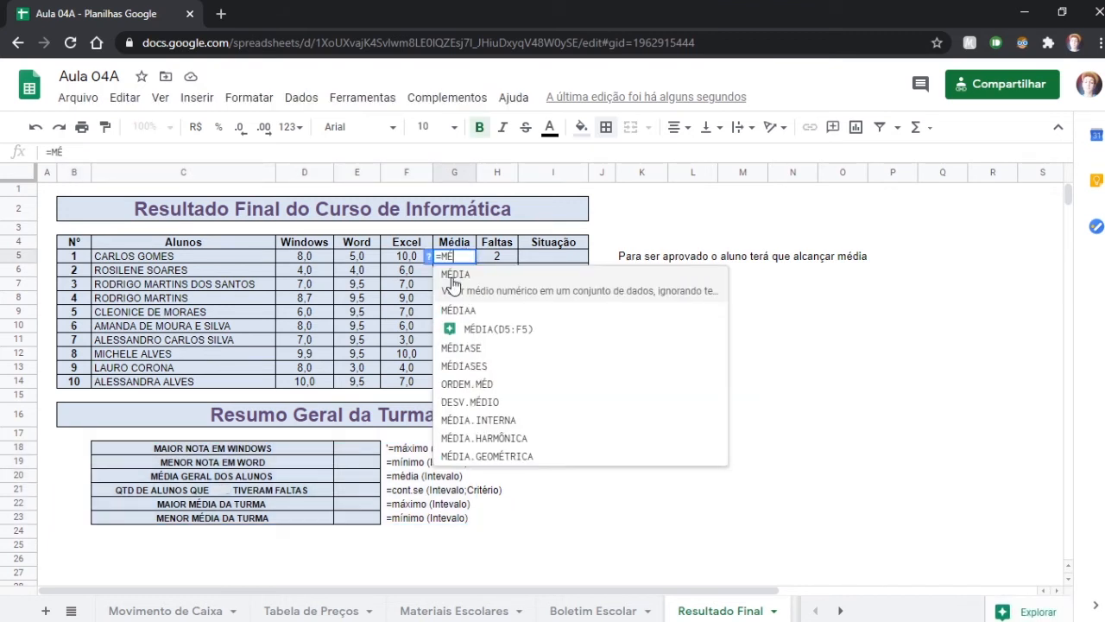
{"action": "left_click", "coordinate": [454, 283]}
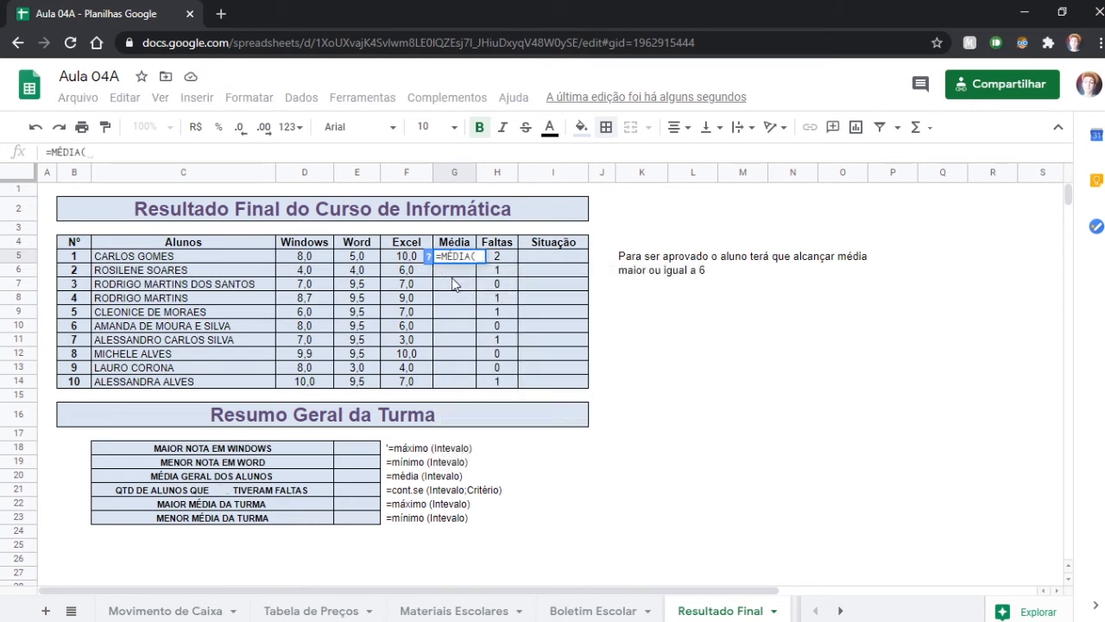
{"action": "left_click_drag", "start_coordinate": [316, 259], "coordinate": [411, 264]}
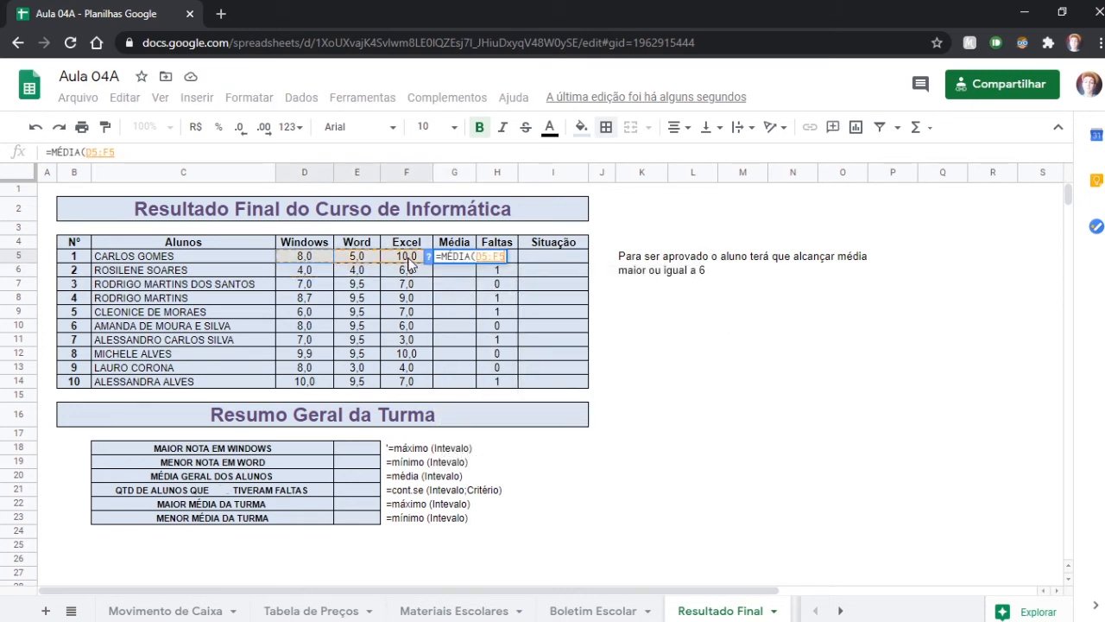
{"action": "key", "text": "Return"}
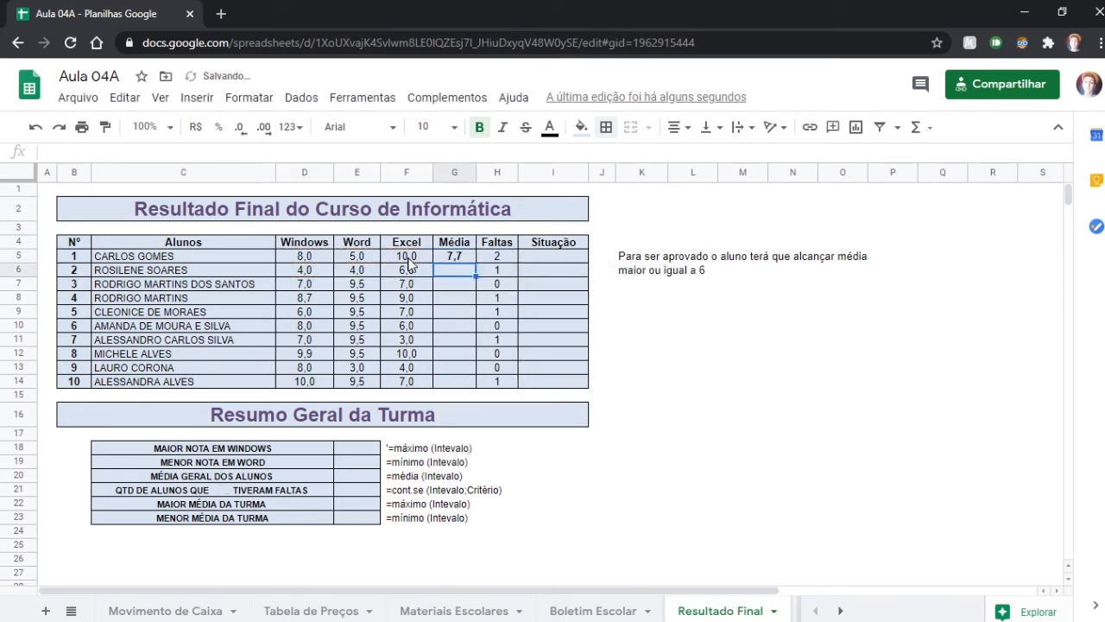
Enter =MÉDIA(D6:F6) in G6 and fill the remaining student averages down to G14
{"action": "type", "text": "="}
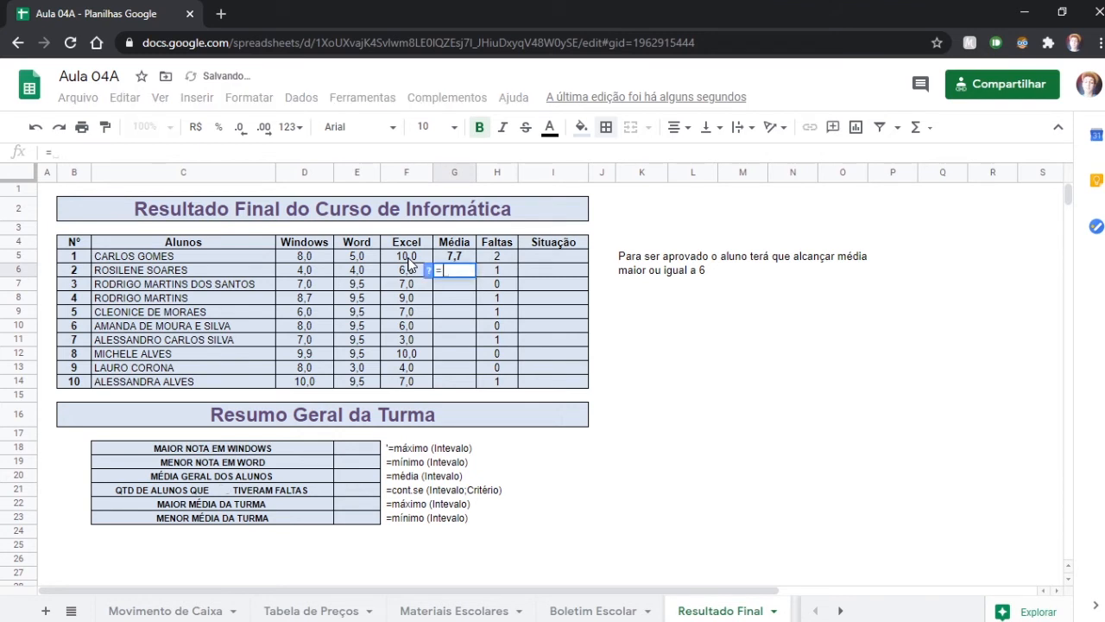
{"action": "type", "text": "MÉDIA("}
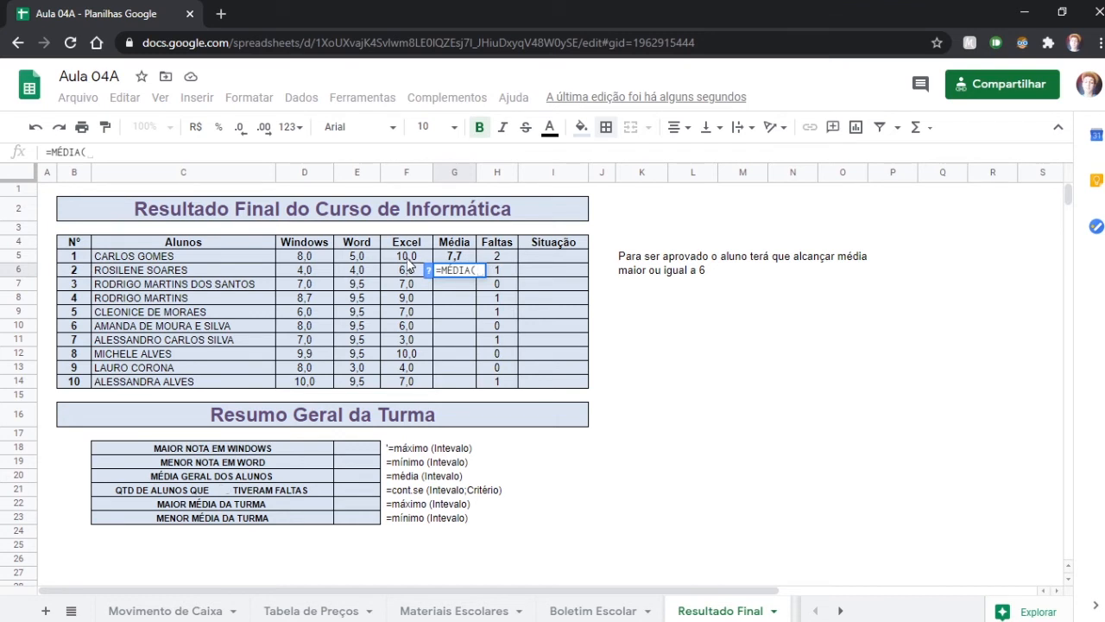
{"action": "left_click_drag", "start_coordinate": [294, 272], "coordinate": [413, 271]}
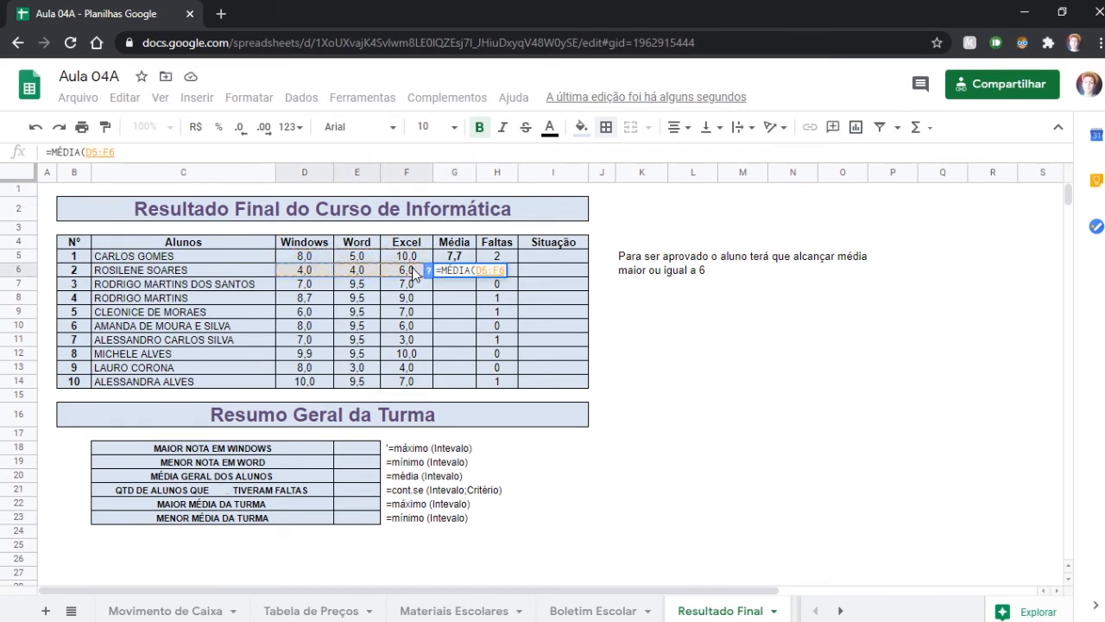
{"action": "type", "text": ")"}
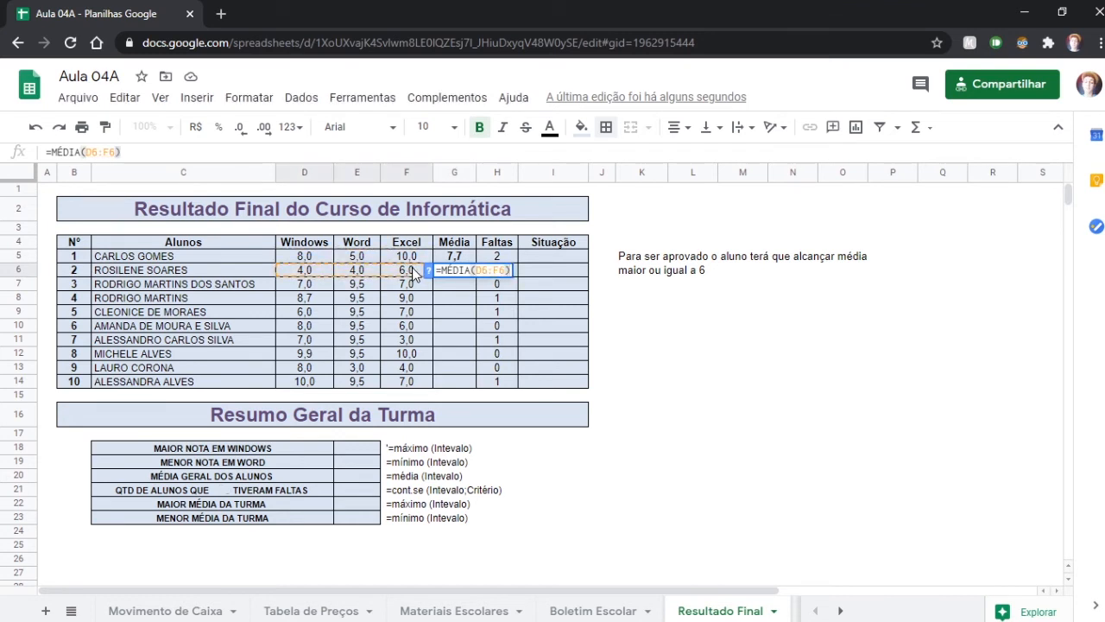
{"action": "key", "text": "Return"}
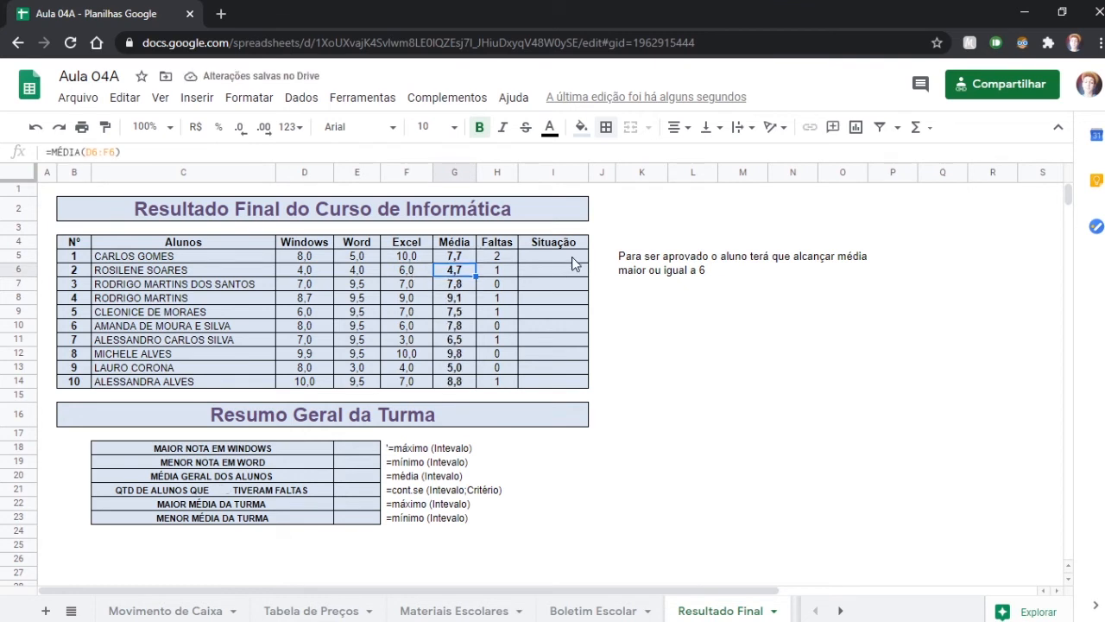
Widen the Situação column to about twice its original width
{"action": "left_click", "coordinate": [573, 255]}
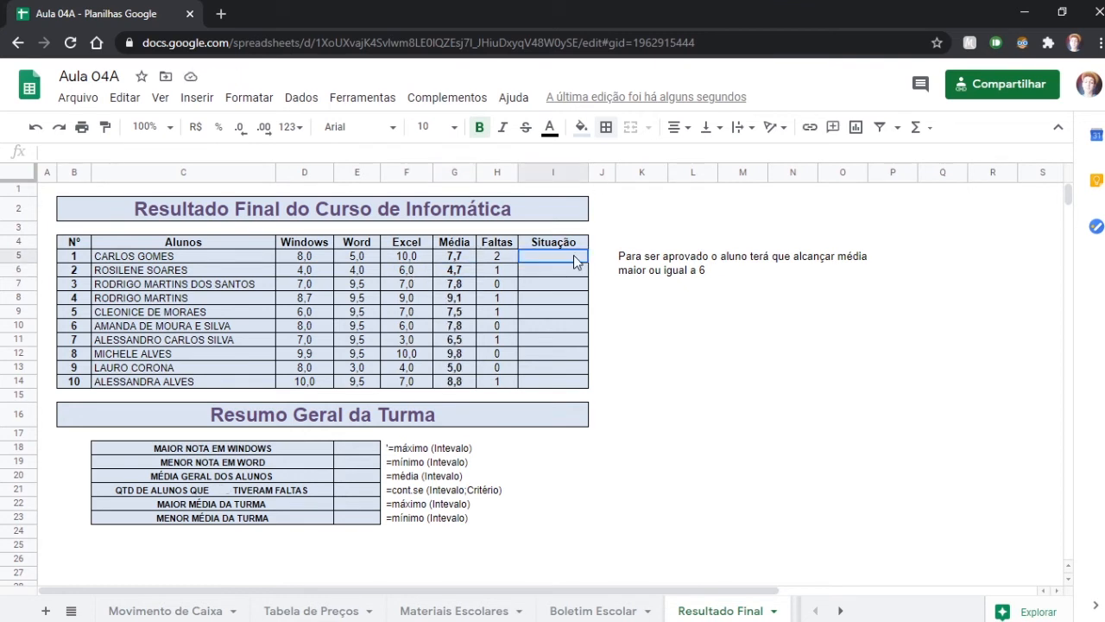
{"action": "left_click_drag", "start_coordinate": [589, 173], "coordinate": [612, 176]}
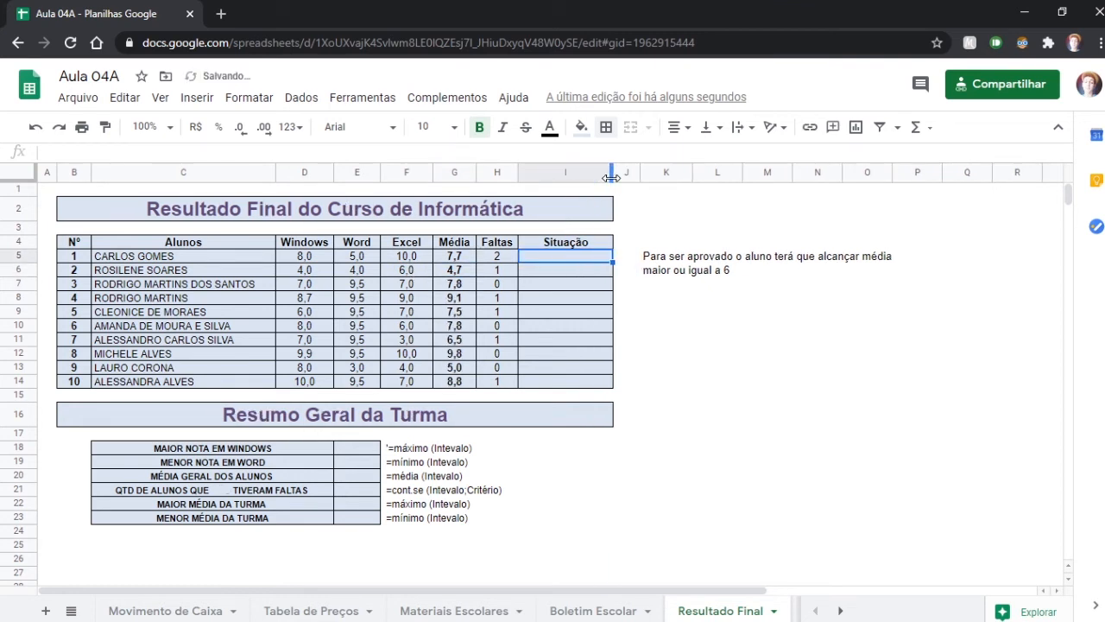
{"action": "left_click", "coordinate": [662, 296]}
{"action": "left_click", "coordinate": [590, 256]}
{"action": "left_click_drag", "start_coordinate": [661, 312], "coordinate": [632, 309]}
{"action": "left_click_drag", "start_coordinate": [613, 172], "coordinate": [686, 172]}
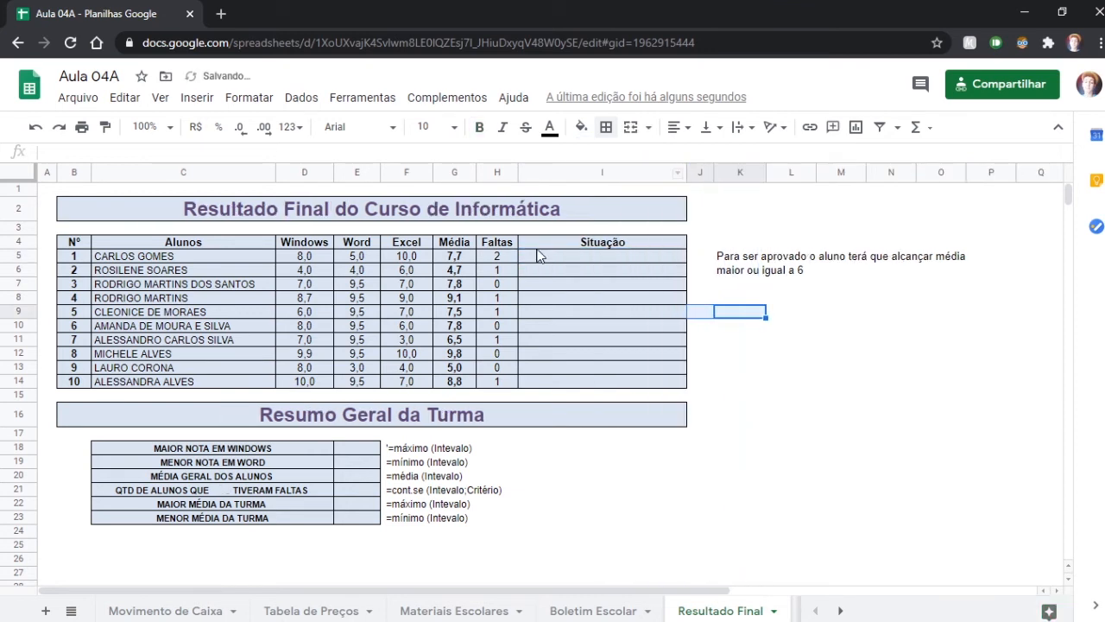
Start an SE formula in I5 with the logical test G5>=6 and "APTO A RECEBER CERTIFICADO" as the true value
{"action": "left_click", "coordinate": [561, 253]}
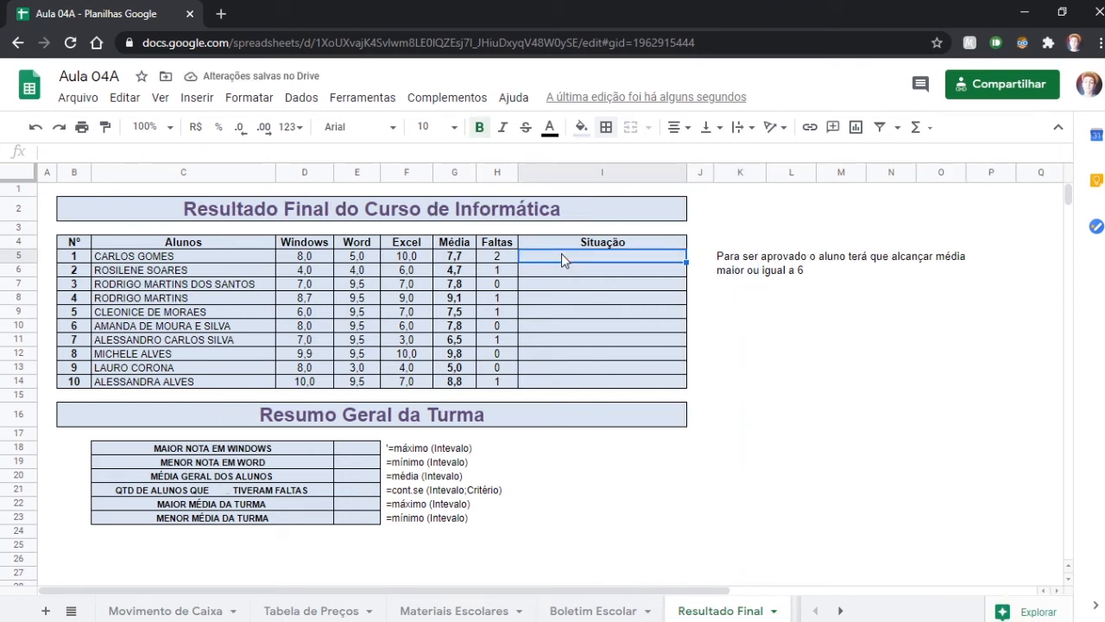
{"action": "type", "text": "=SE("}
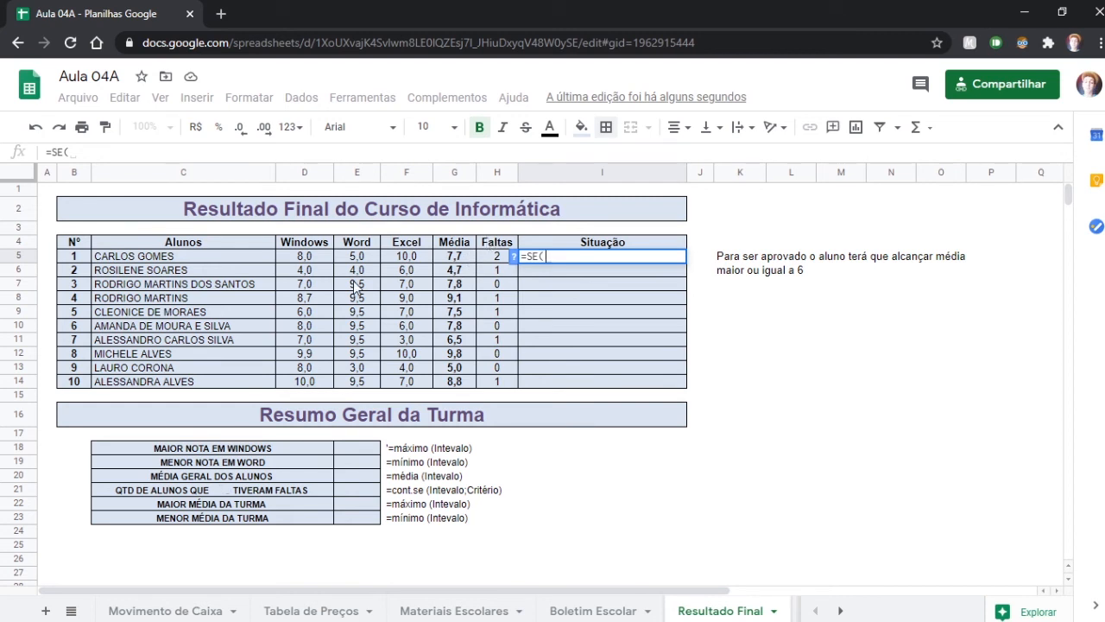
{"action": "left_click", "coordinate": [454, 258]}
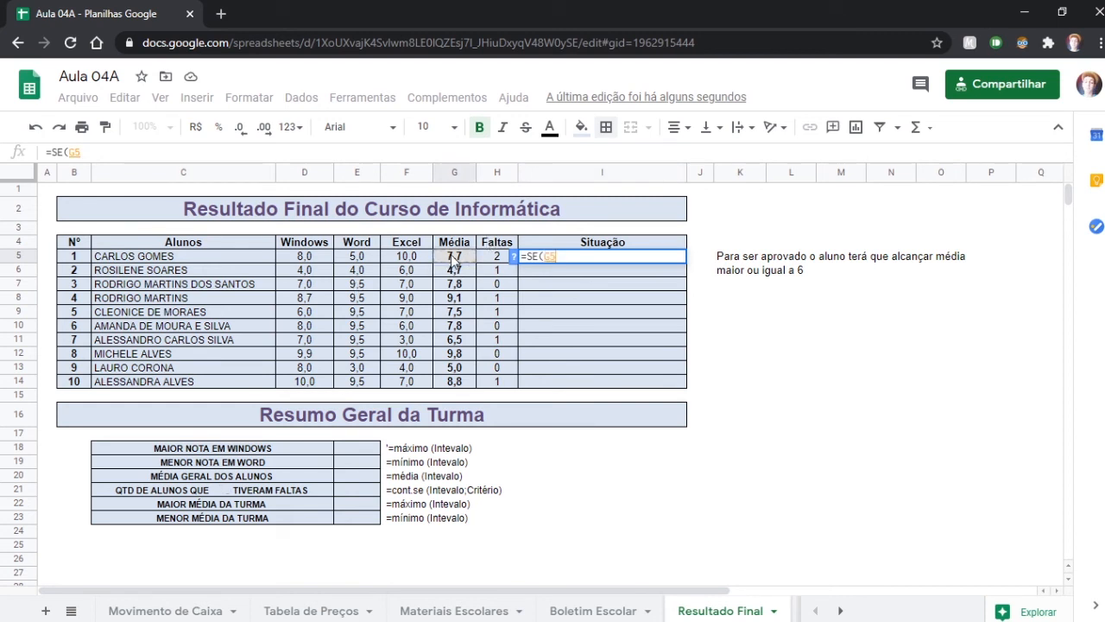
{"action": "type", "text": ">=6;\""}
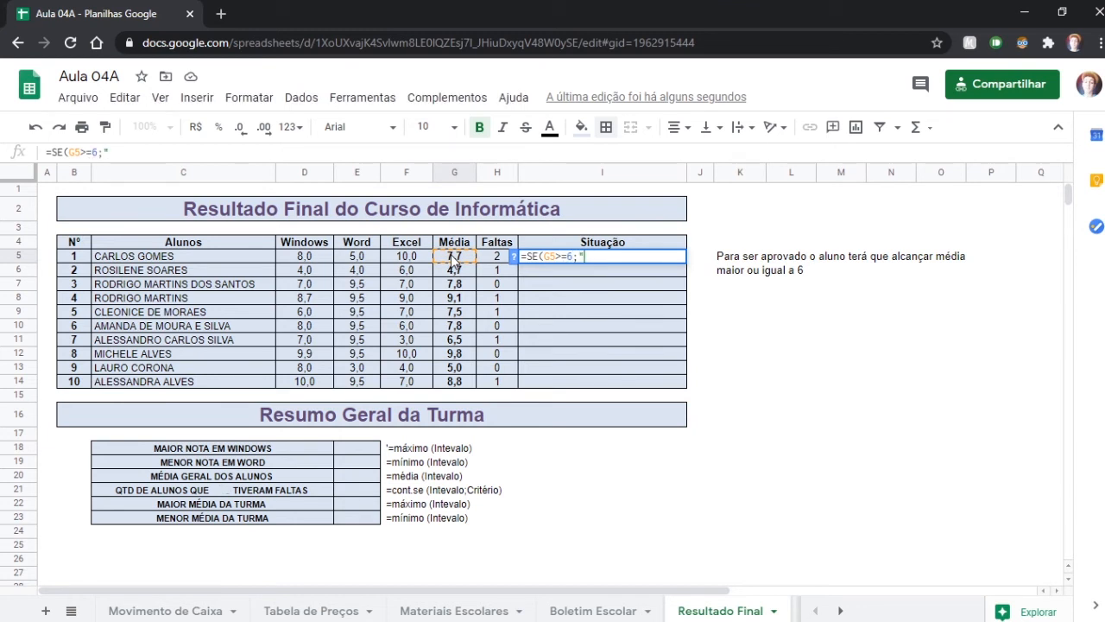
{"action": "type", "text": "APTO A RECE"}
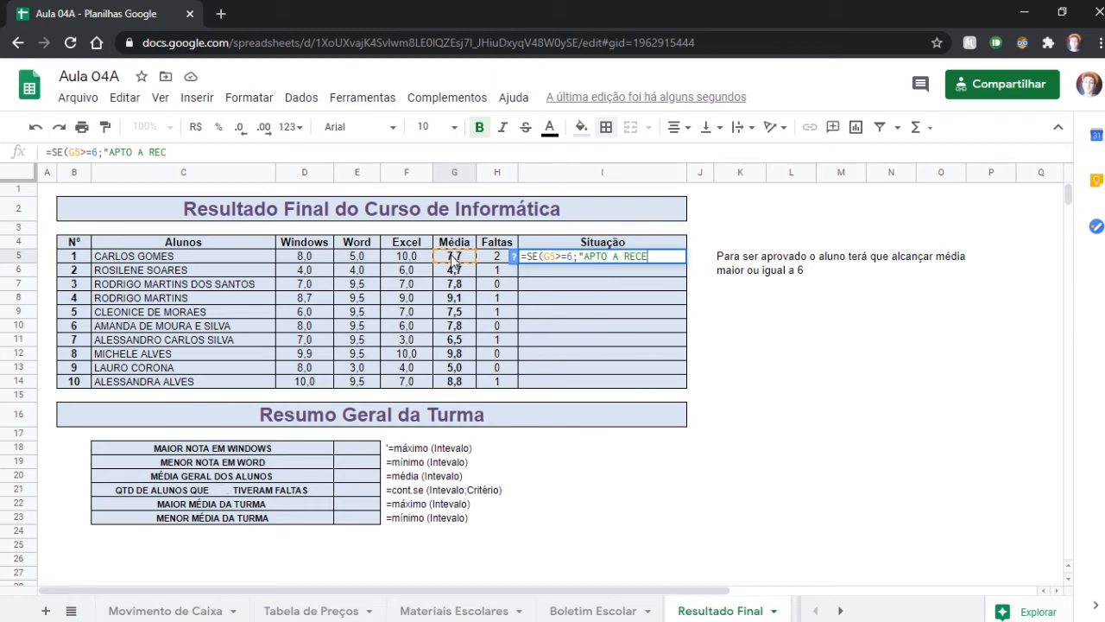
{"action": "type", "text": "BER CER"}
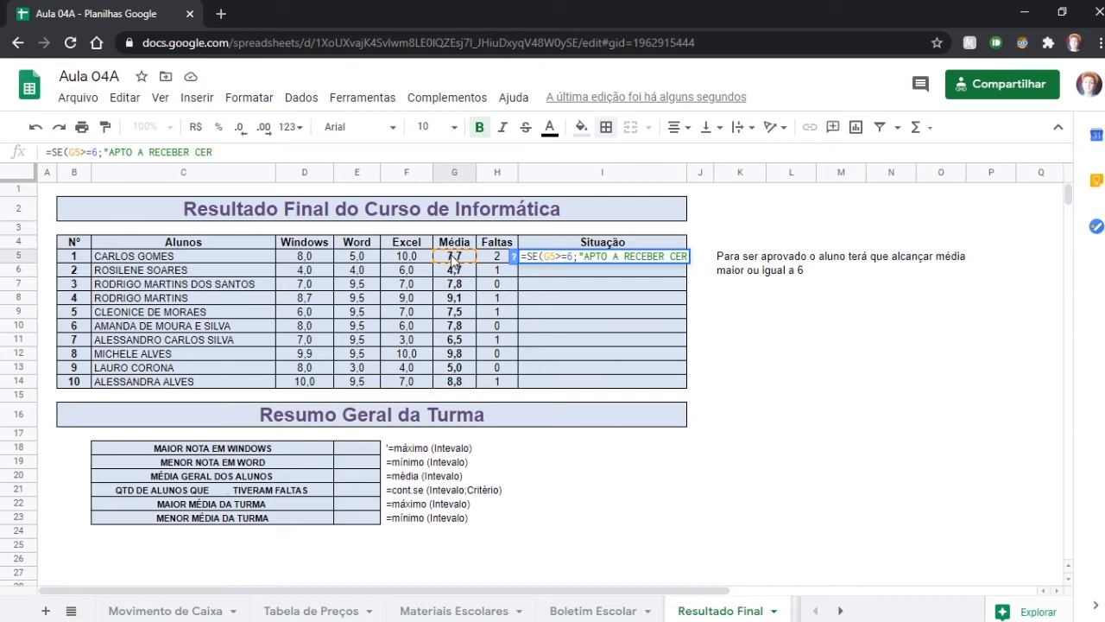
{"action": "type", "text": "TIFICADO"}
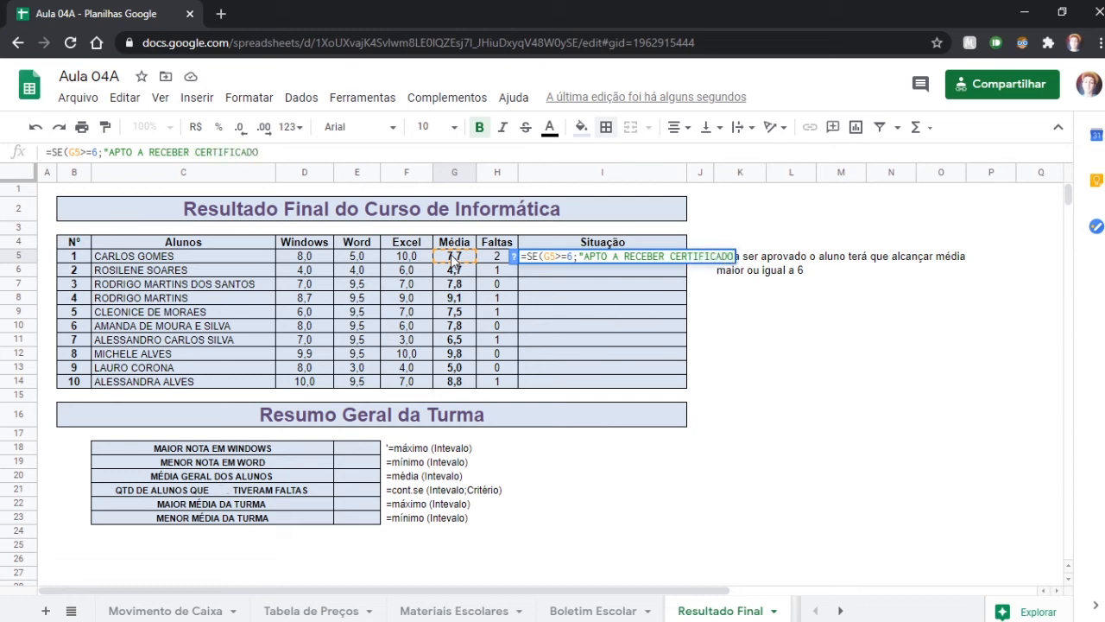
{"action": "type", "text": "\""}
{"action": "type", "text": ";"}
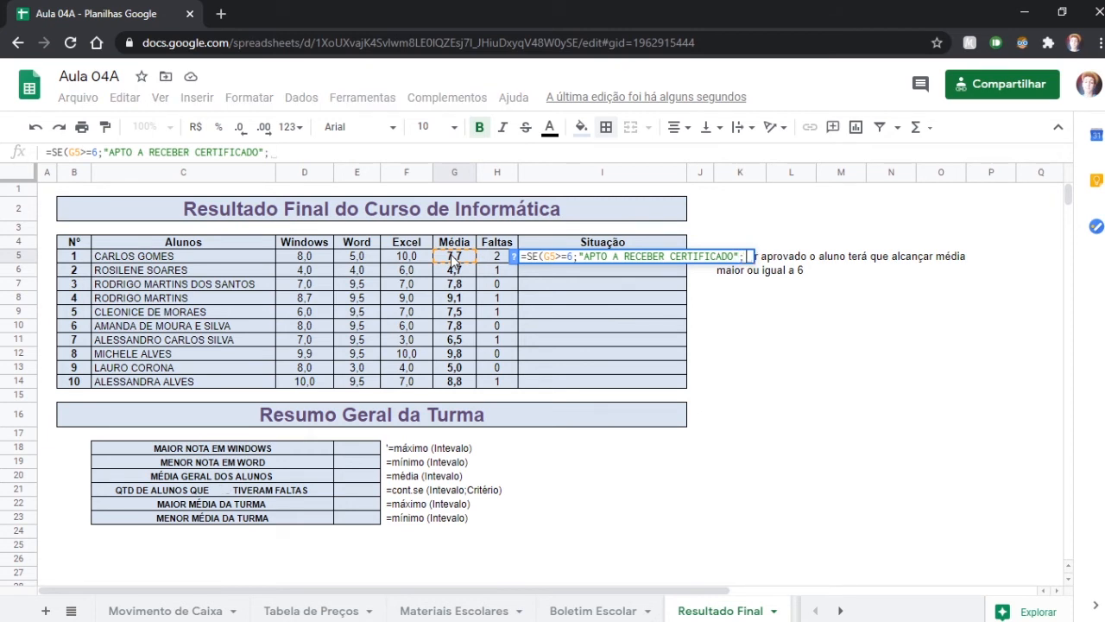
Complete the SE formula in I5 with "NÃO RECEBERÁ CERTIFICADO" as the false value
{"action": "type", "text": "N"}
{"action": "key", "text": "BackSpace"}
{"action": "type", "text": "\""}
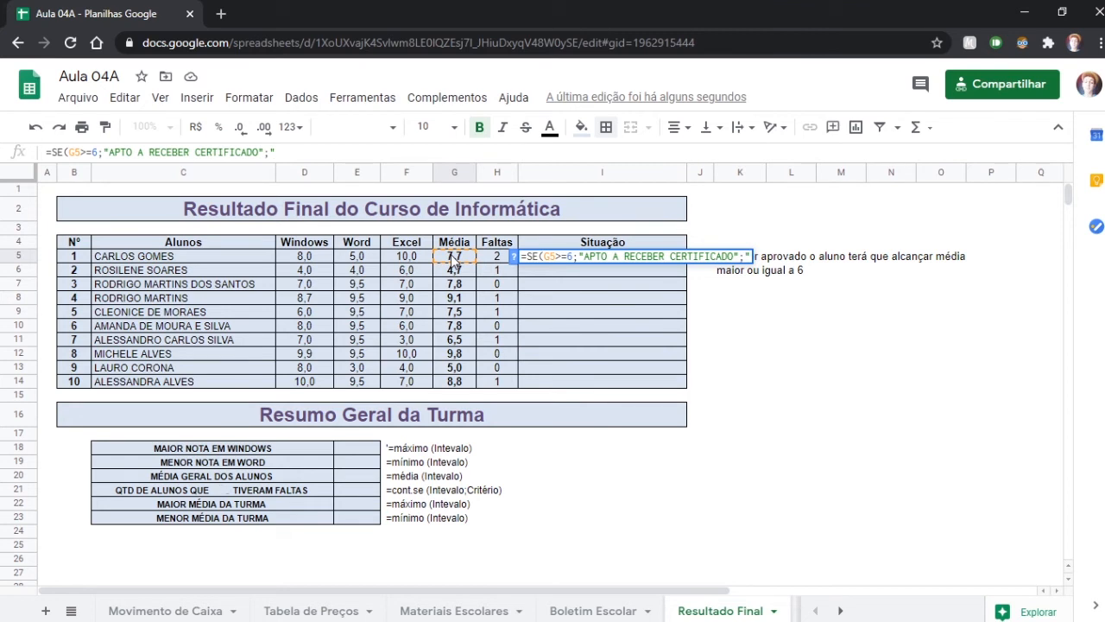
{"action": "type", "text": "NÃO RECEBER"}
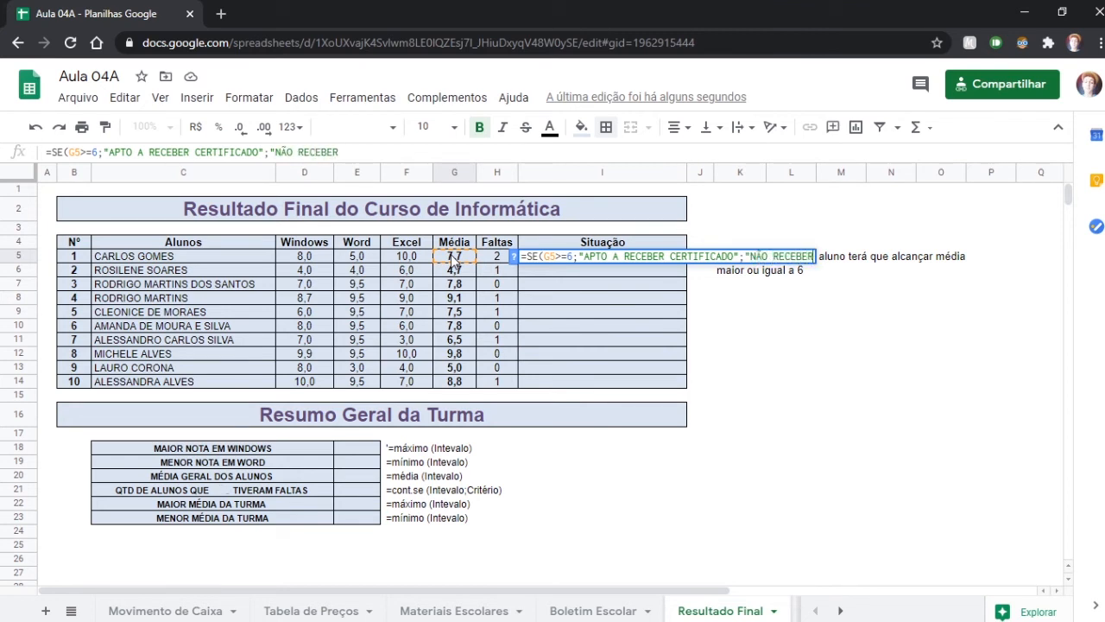
{"action": "type", "text": "Á CERTIFICAD"}
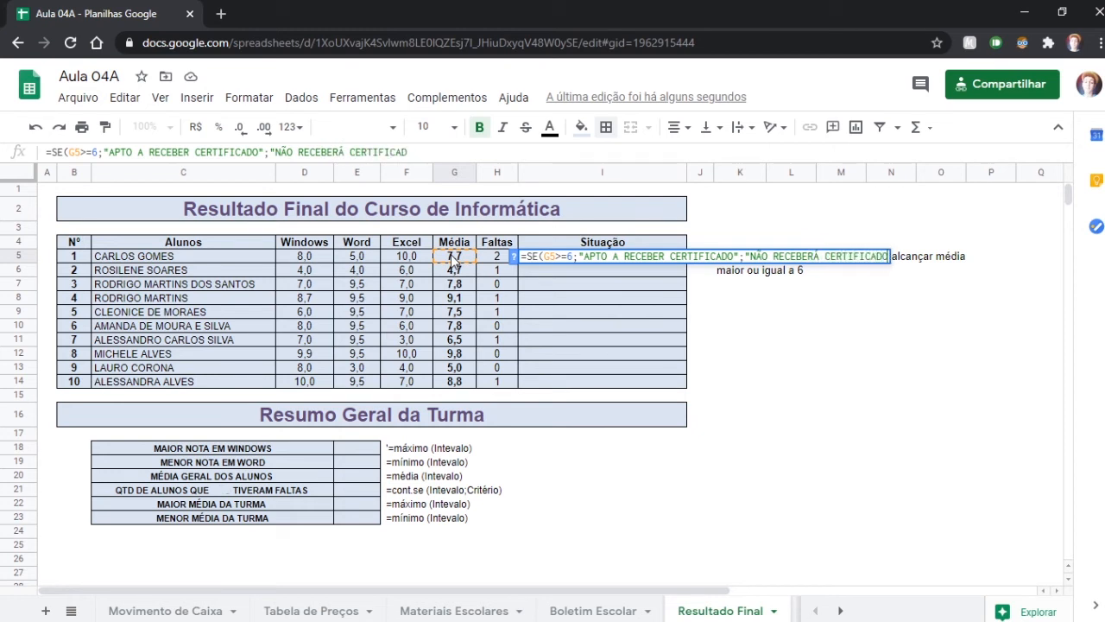
{"action": "type", "text": "O\")"}
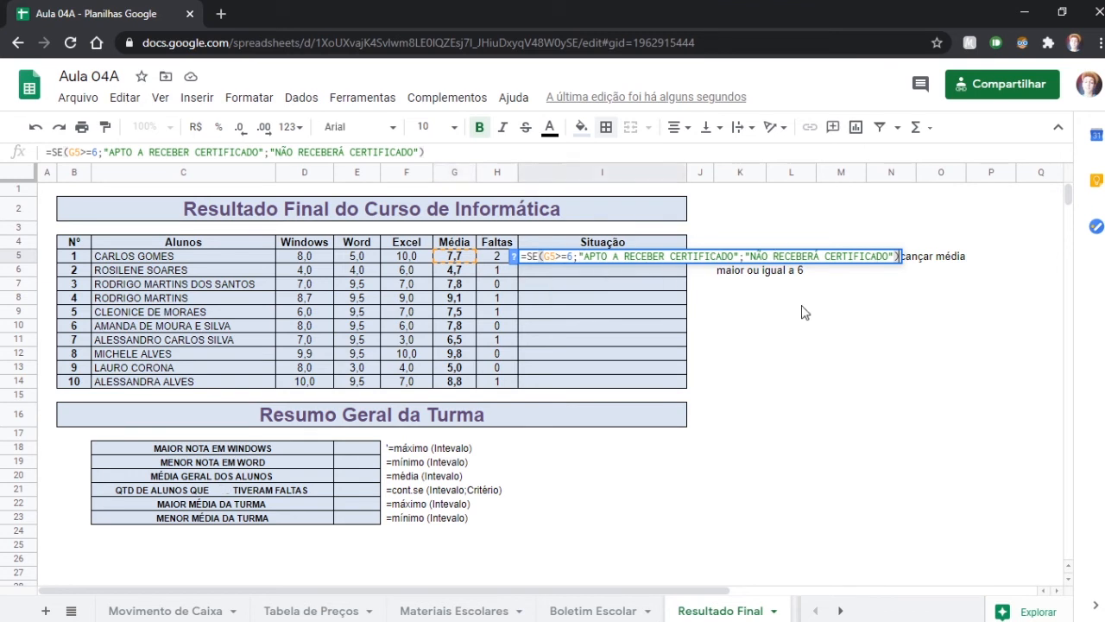
{"action": "left_click", "coordinate": [587, 257]}
{"action": "key", "text": "Return"}
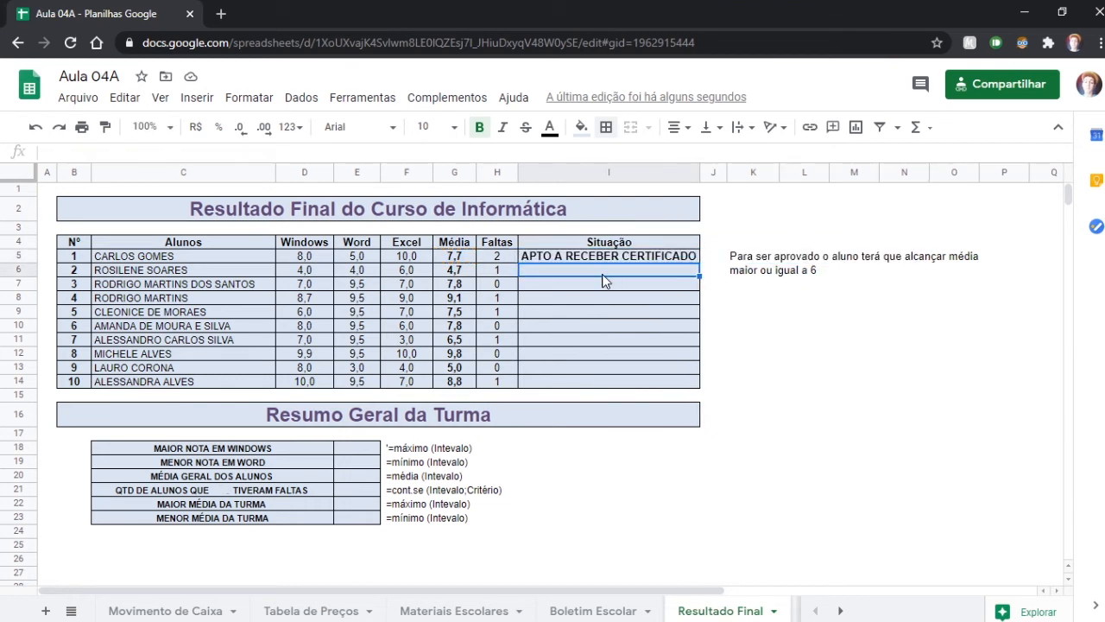
Enter =SE(G6>=6;"";K5) in I6 for the second student's Situação
{"action": "type", "text": "=SE"}
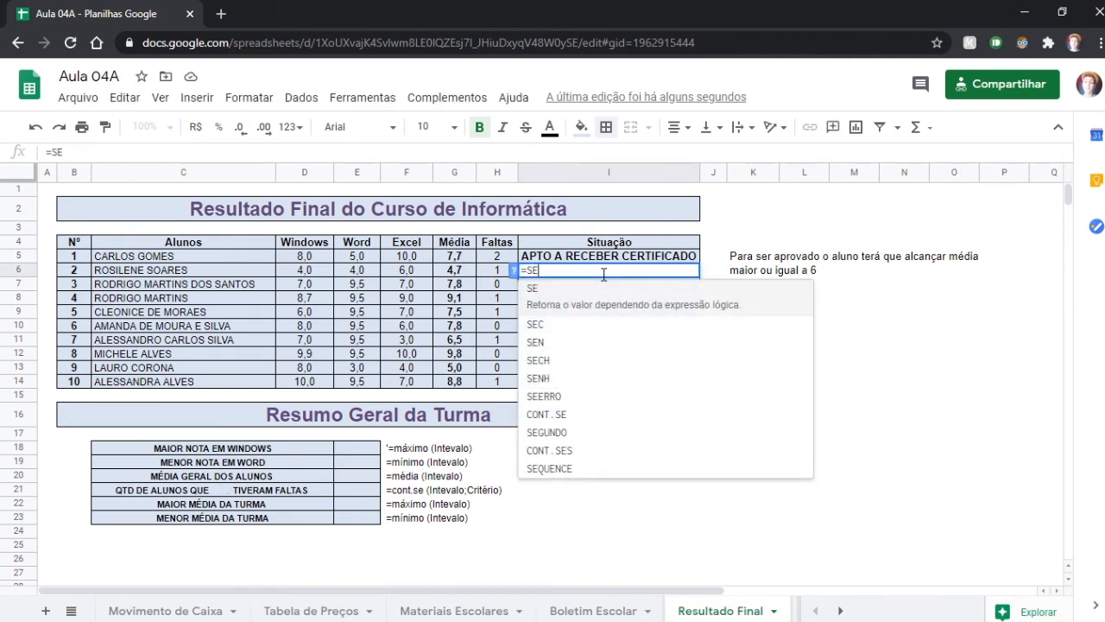
{"action": "type", "text": "("}
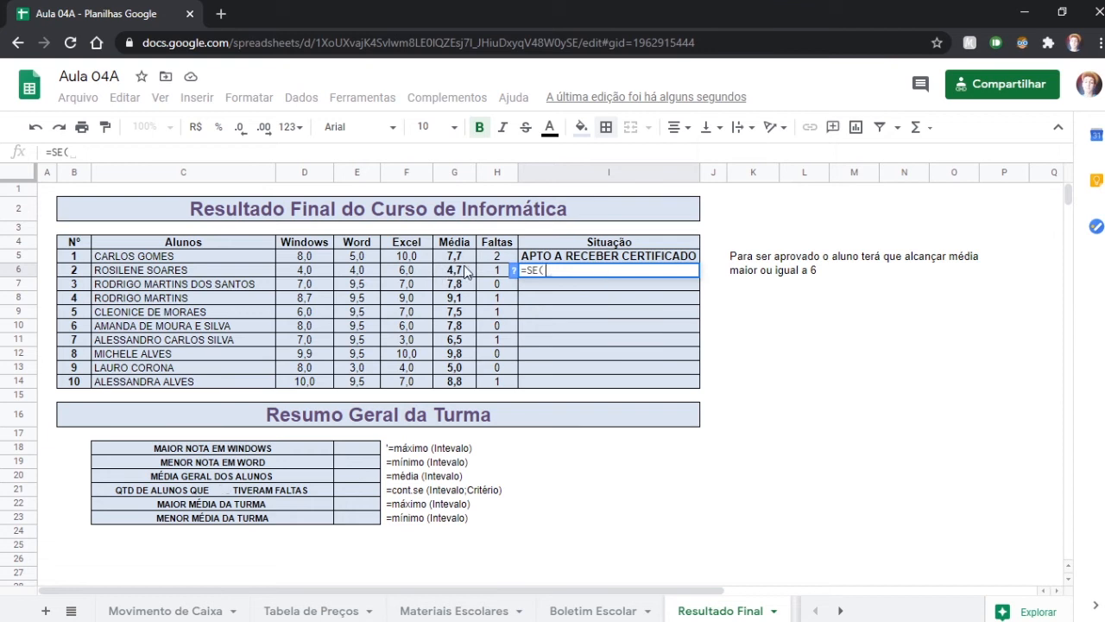
{"action": "left_click", "coordinate": [449, 275]}
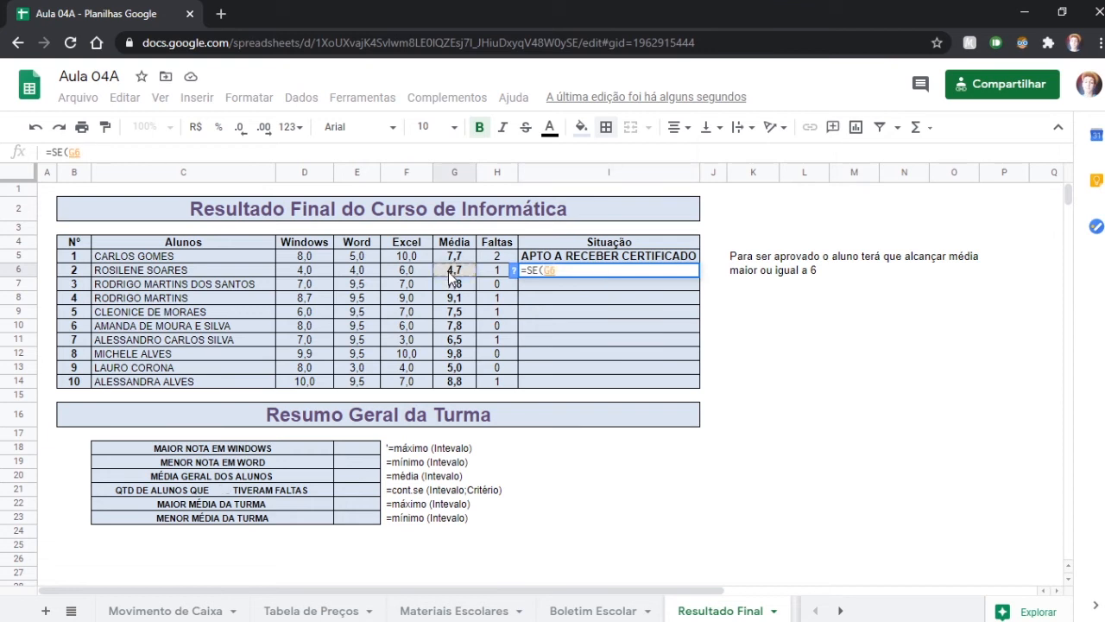
{"action": "type", "text": ">=6"}
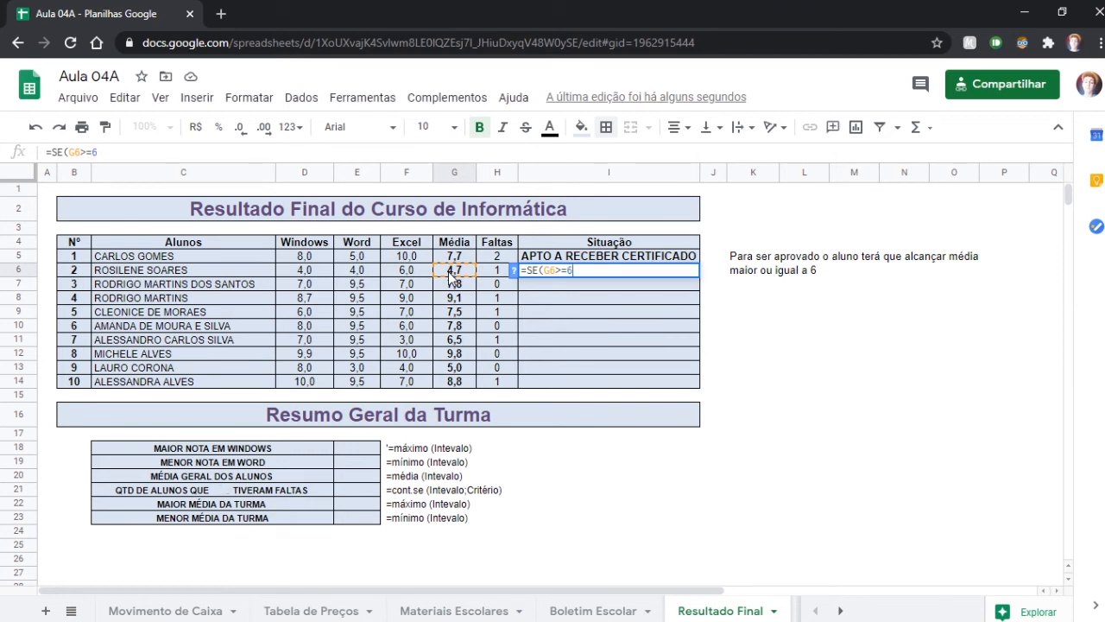
{"action": "type", "text": ";"}
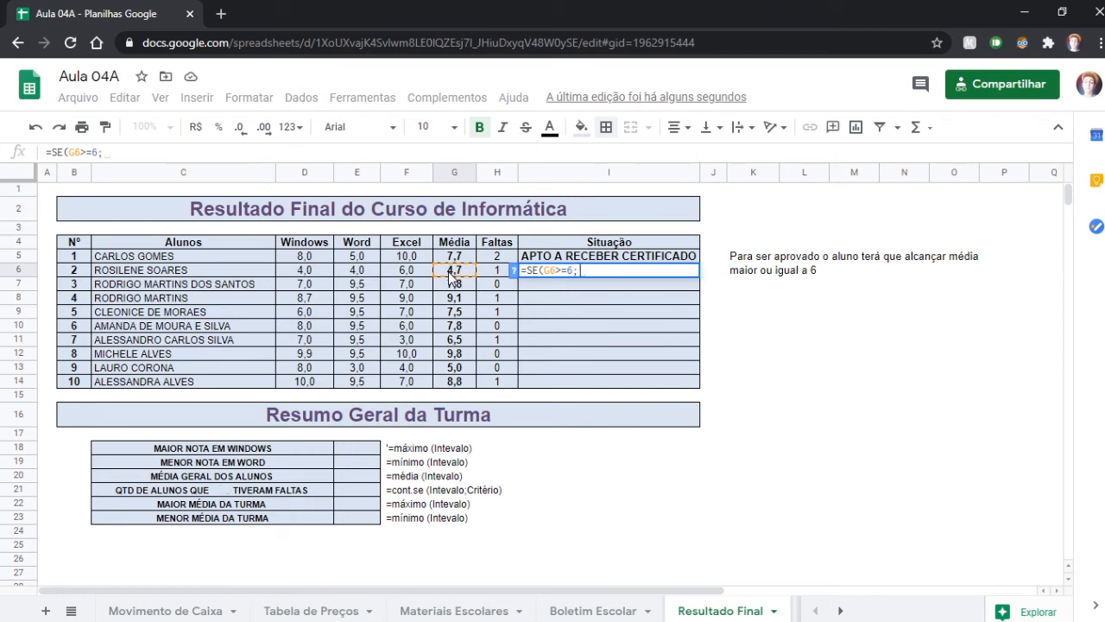
{"action": "type", "text": "\"\""}
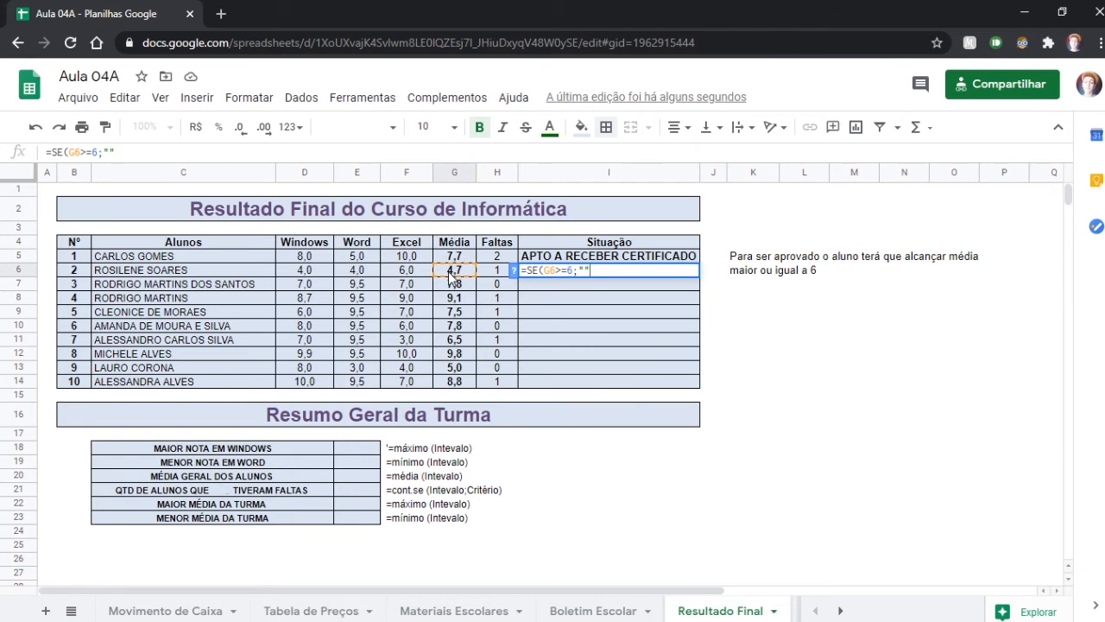
{"action": "type", "text": ";"}
{"action": "left_click", "coordinate": [448, 271]}
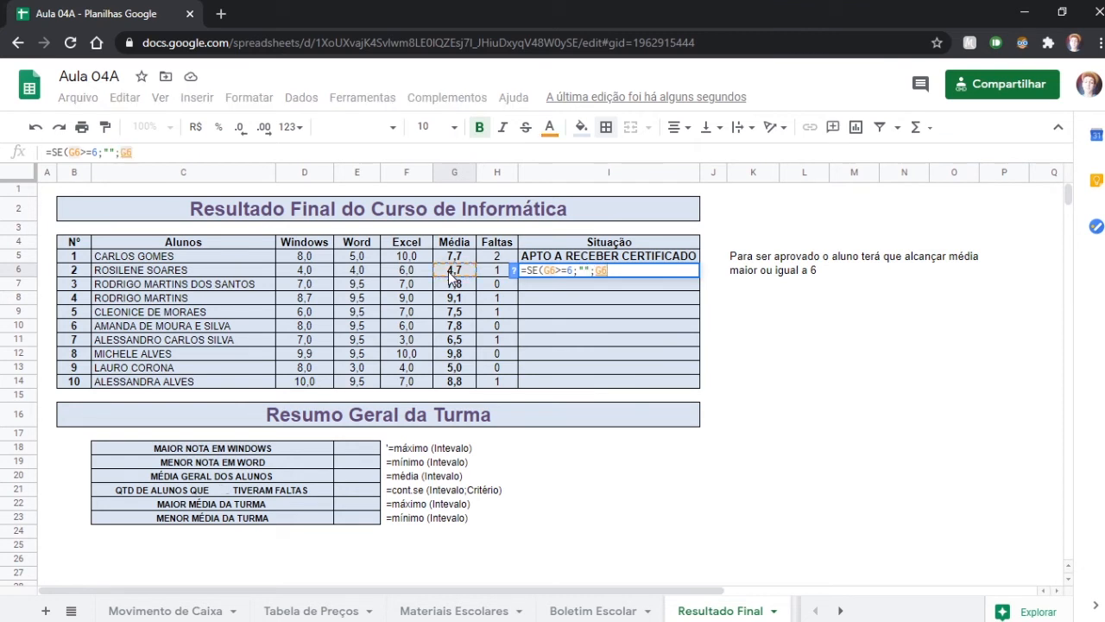
{"action": "key", "text": "BackSpace"}
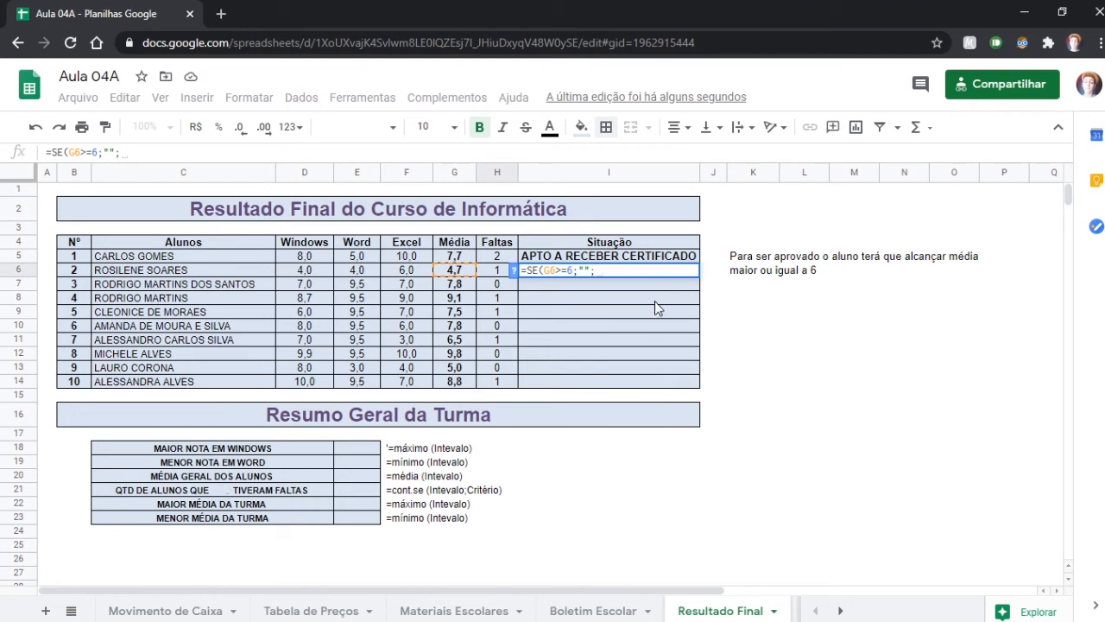
{"action": "left_click", "coordinate": [749, 261]}
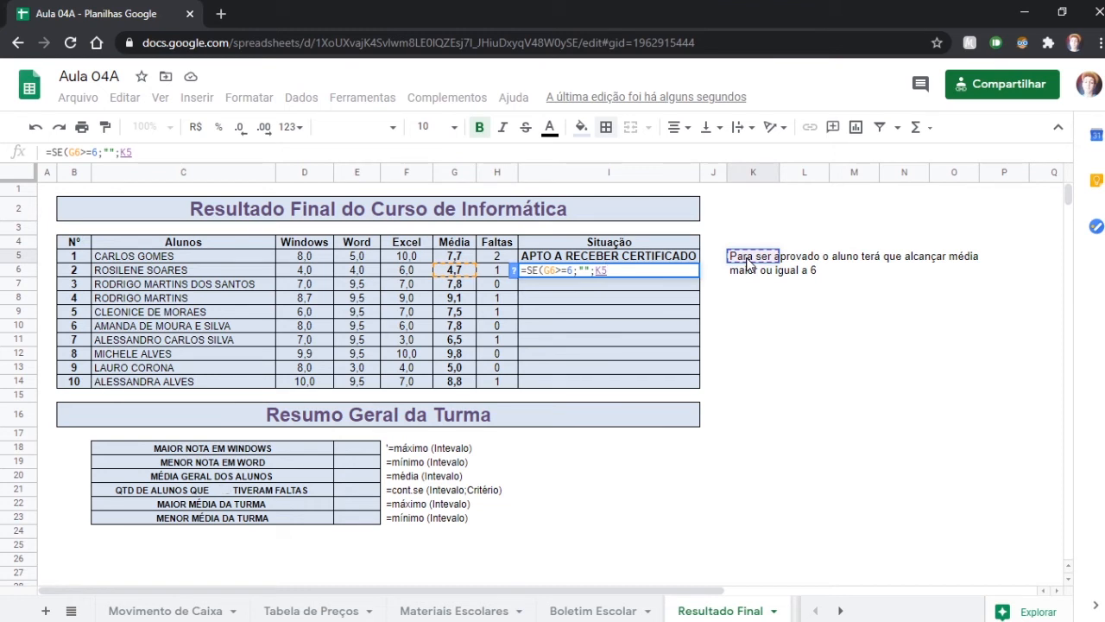
{"action": "key", "text": "Return"}
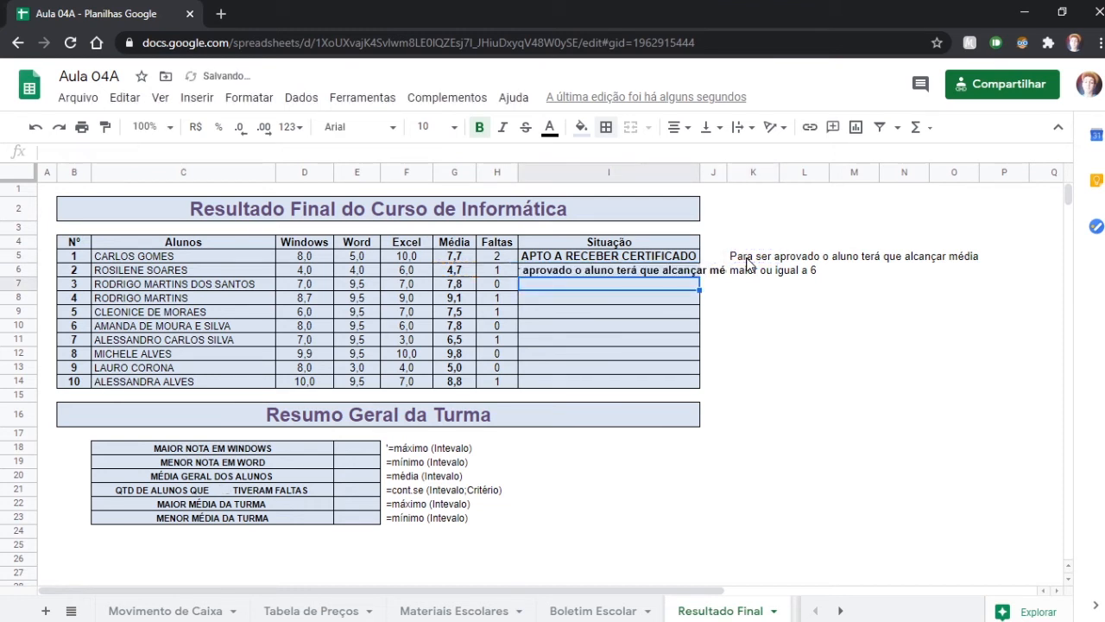
Replace the false value of the SE formula in I6 with a reference to H5
{"action": "left_click", "coordinate": [564, 273]}
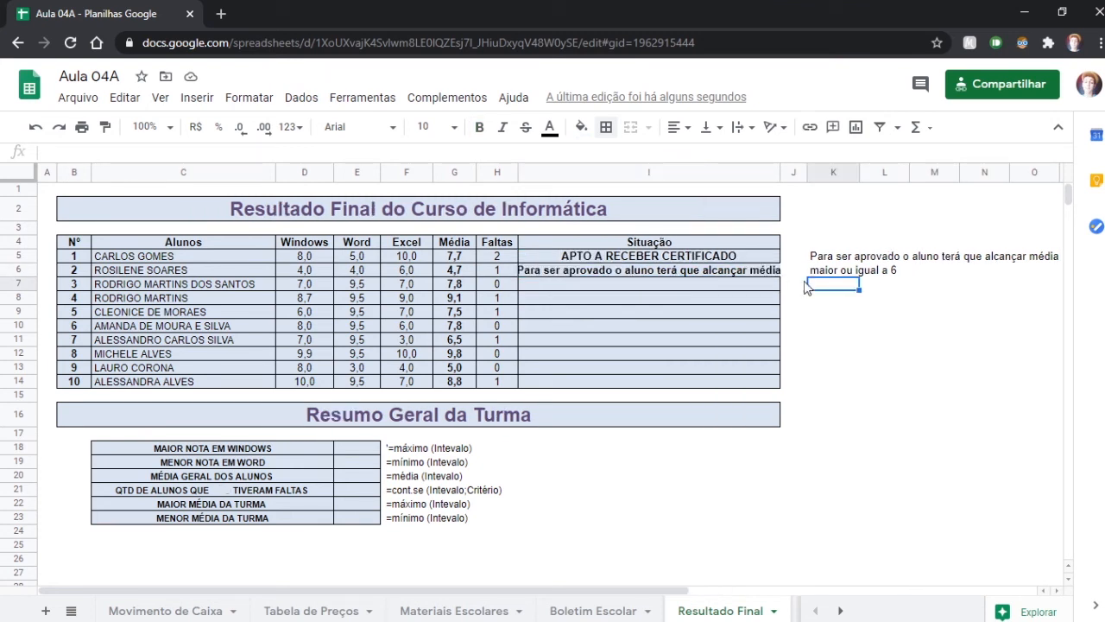
{"action": "left_click", "coordinate": [630, 270]}
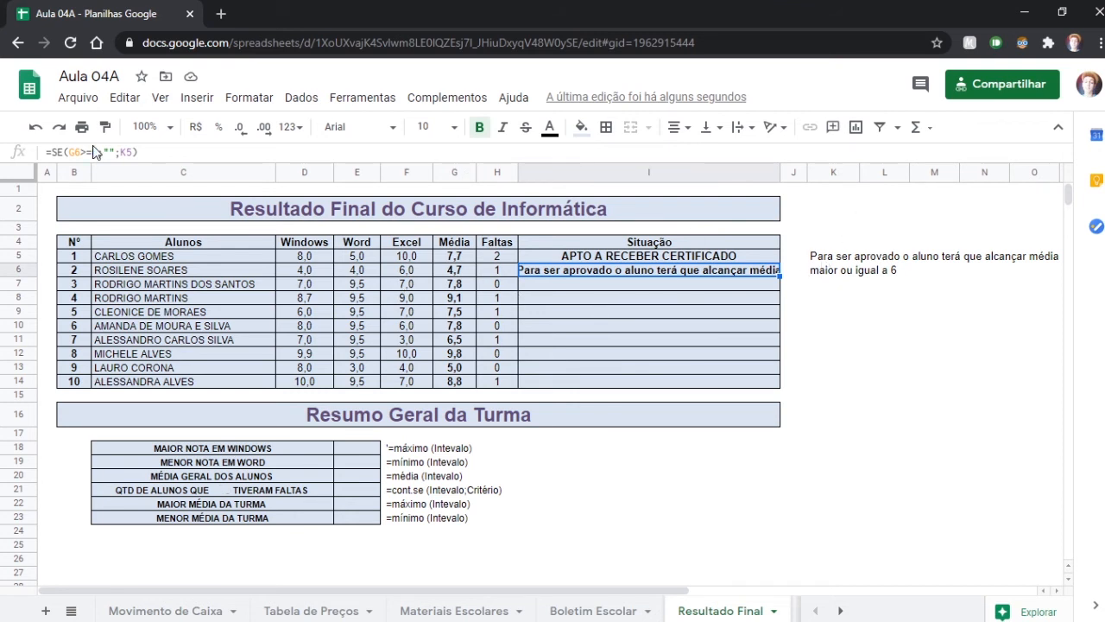
{"action": "double_click", "coordinate": [127, 152]}
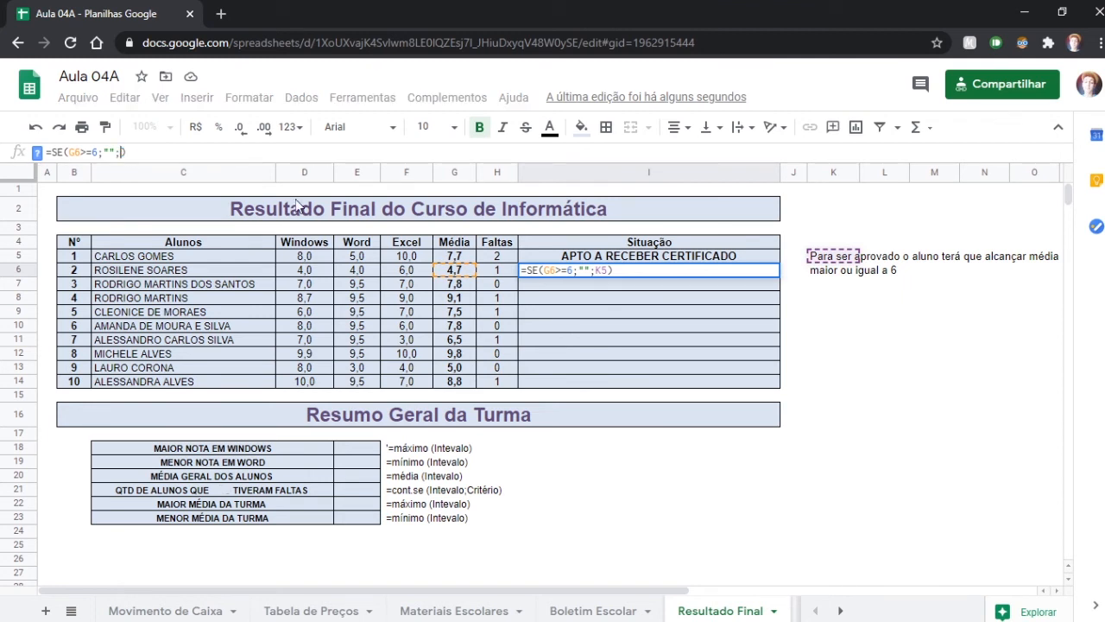
{"action": "key", "text": "BackSpace"}
{"action": "left_click", "coordinate": [488, 255]}
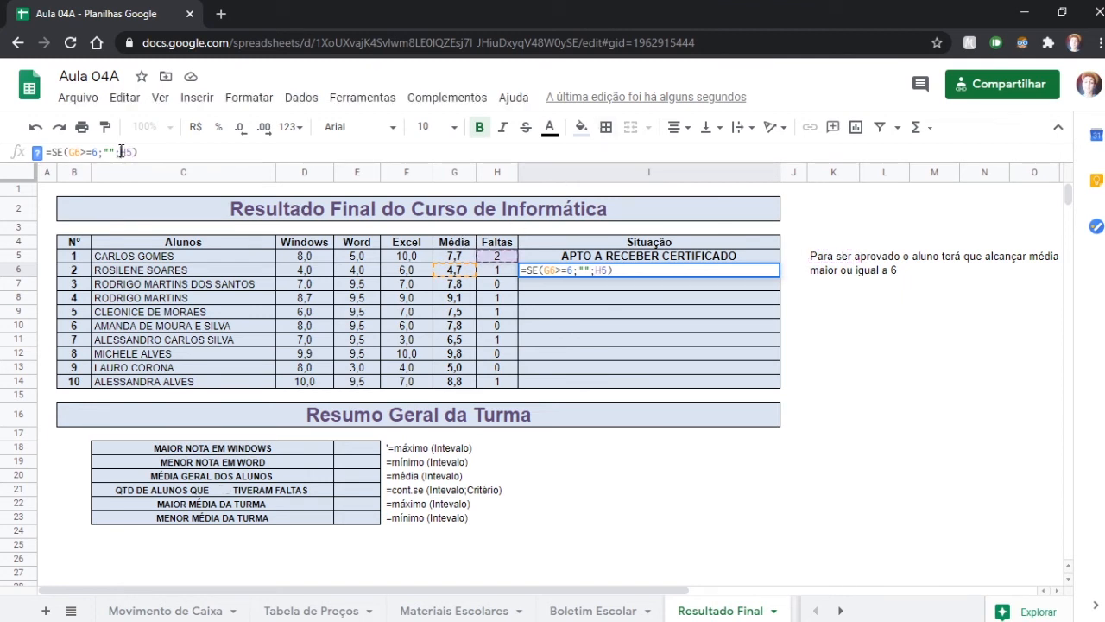
{"action": "double_click", "coordinate": [125, 151]}
{"action": "left_click", "coordinate": [139, 153]}
{"action": "key", "text": "Return"}
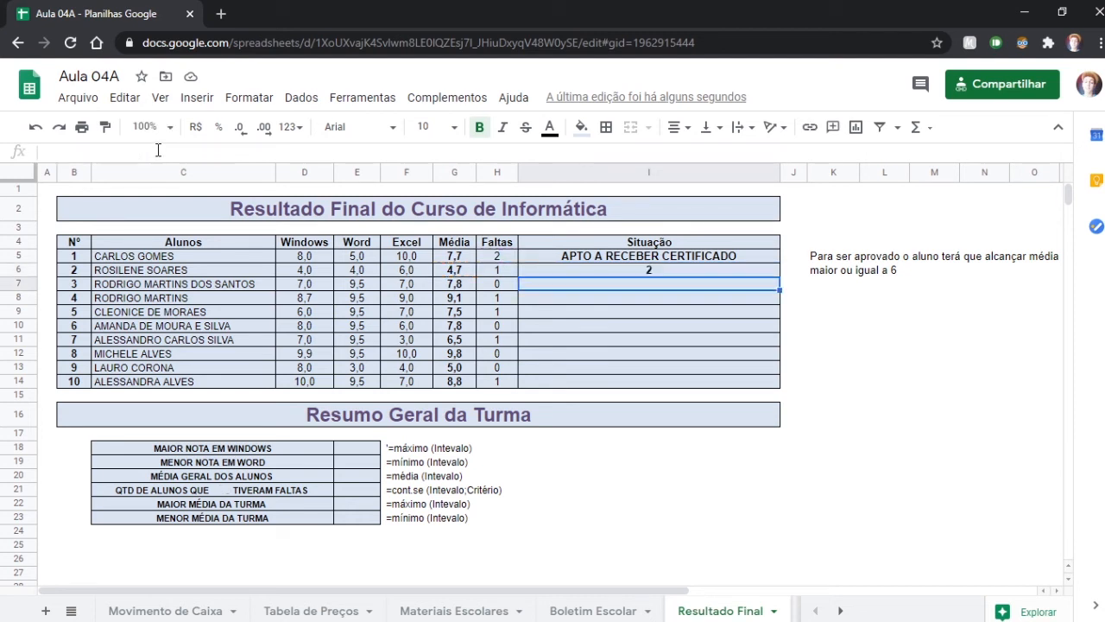
Fill in "APTO A RECEBER CERTIFICADO" as the true value of the SE formula in I6
{"action": "left_click", "coordinate": [638, 271]}
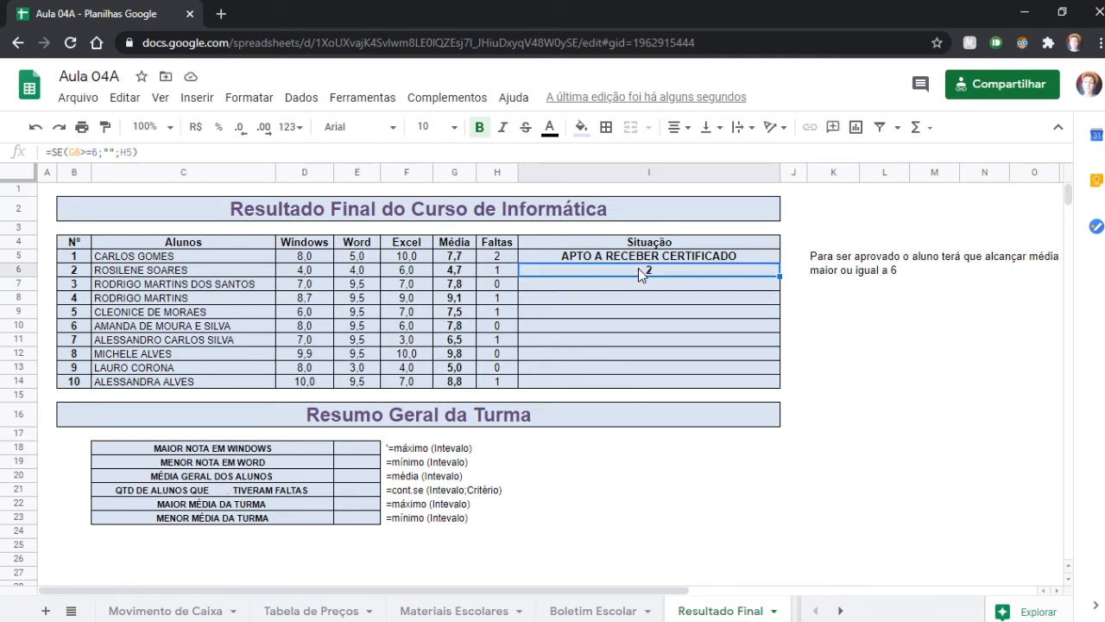
{"action": "left_click", "coordinate": [110, 152]}
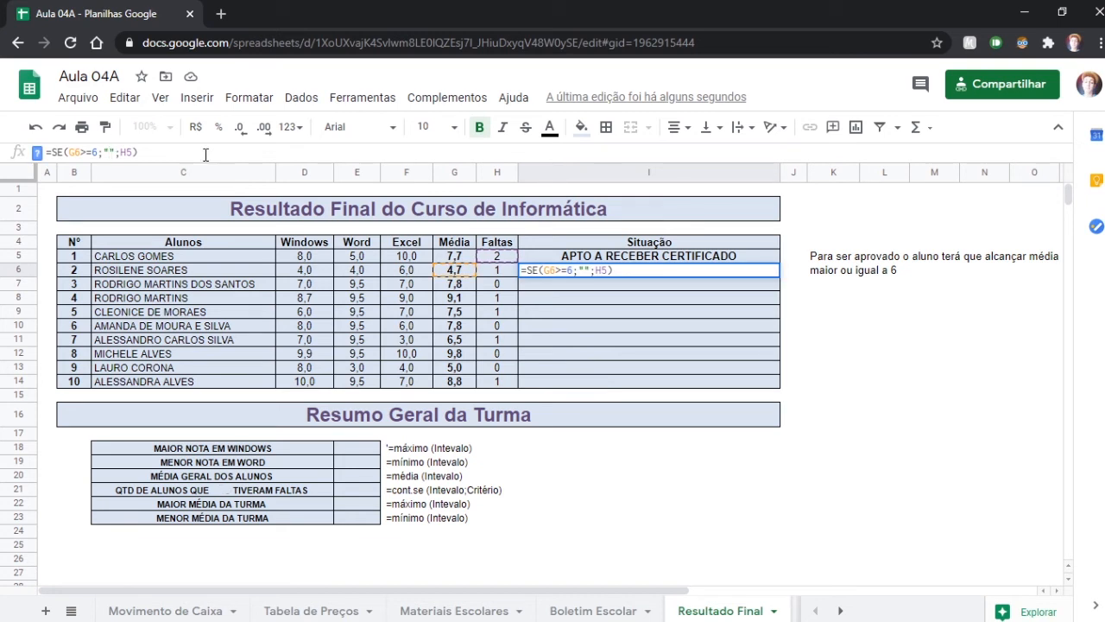
{"action": "type", "text": "APTO A RECEBER CERT"}
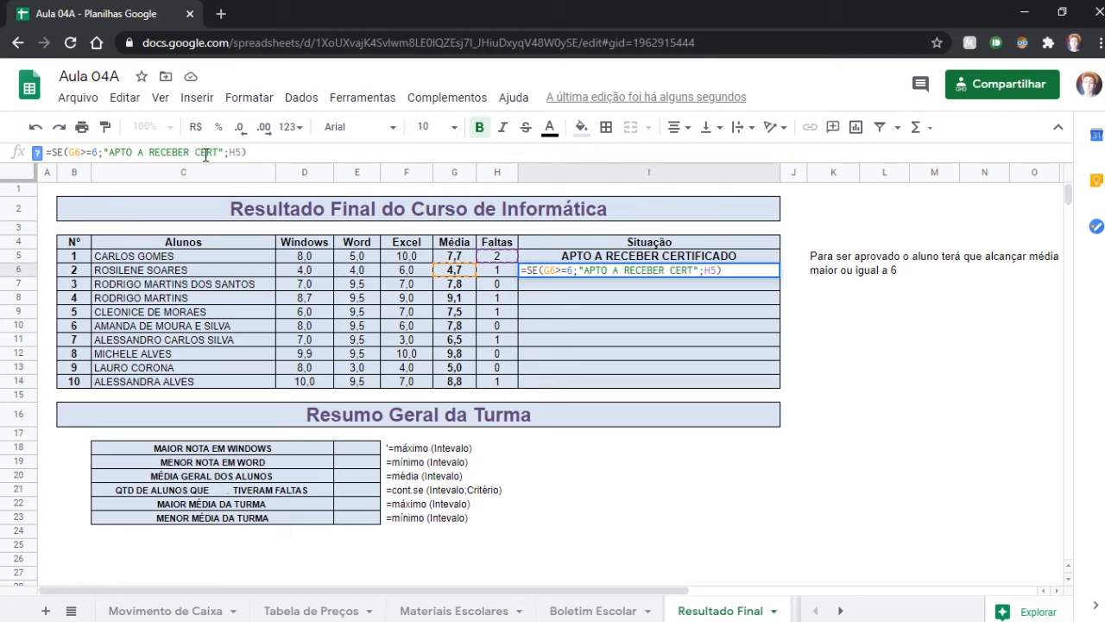
{"action": "type", "text": "IFICADO"}
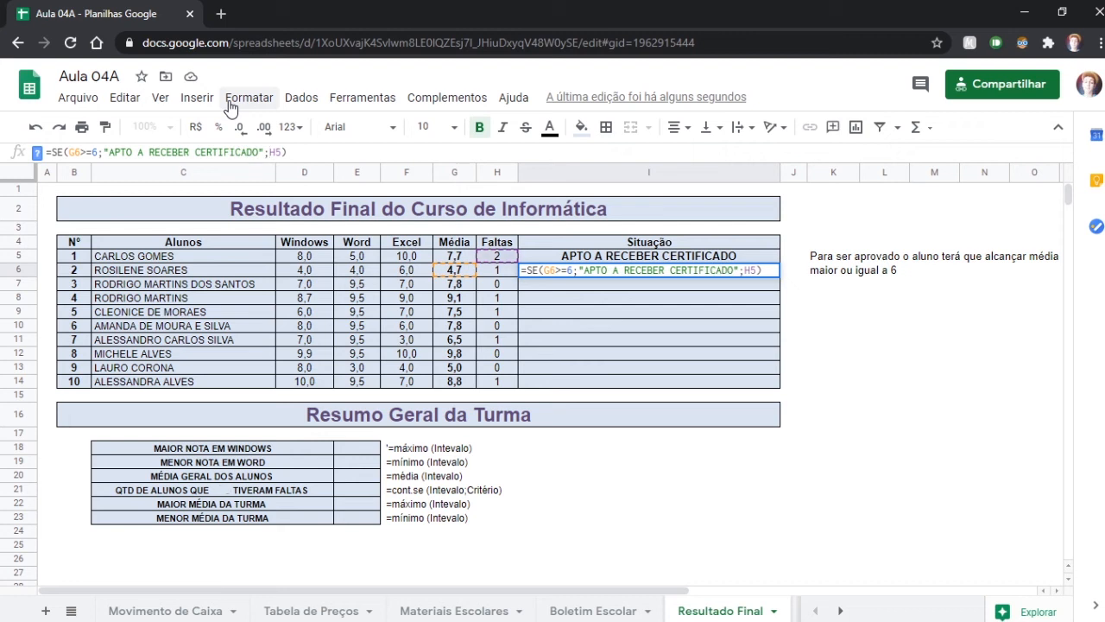
Replace the H5 reference in the I6 formula with "NÃO RECEBERÁ CERTIFICADO" as the false value
{"action": "key", "text": "Delete"}
{"action": "key", "text": "Delete"}
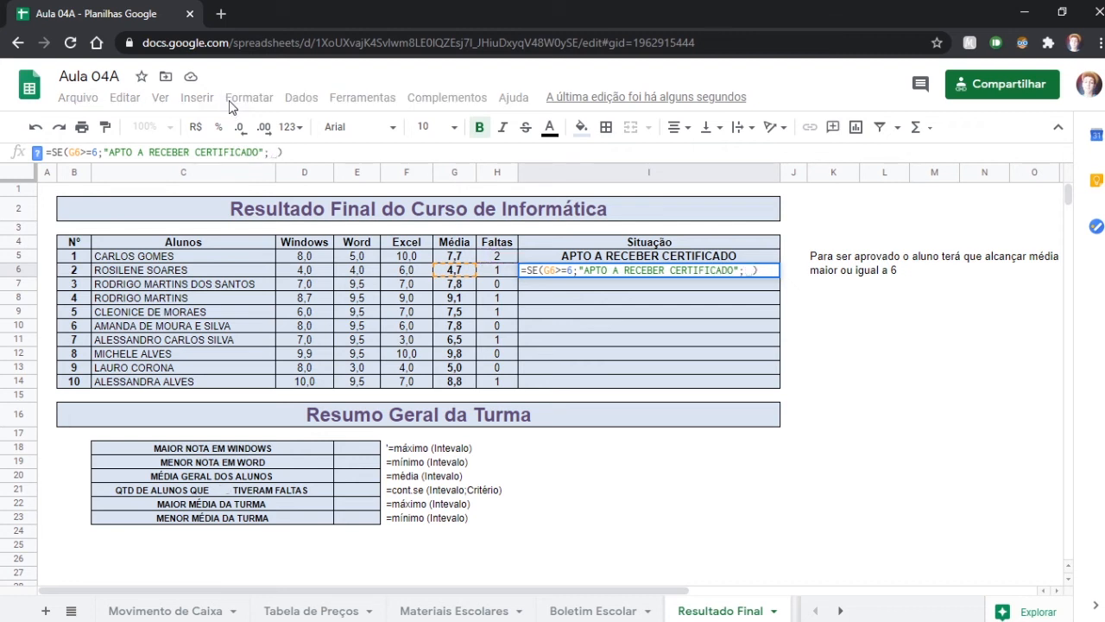
{"action": "type", "text": "\";\""}
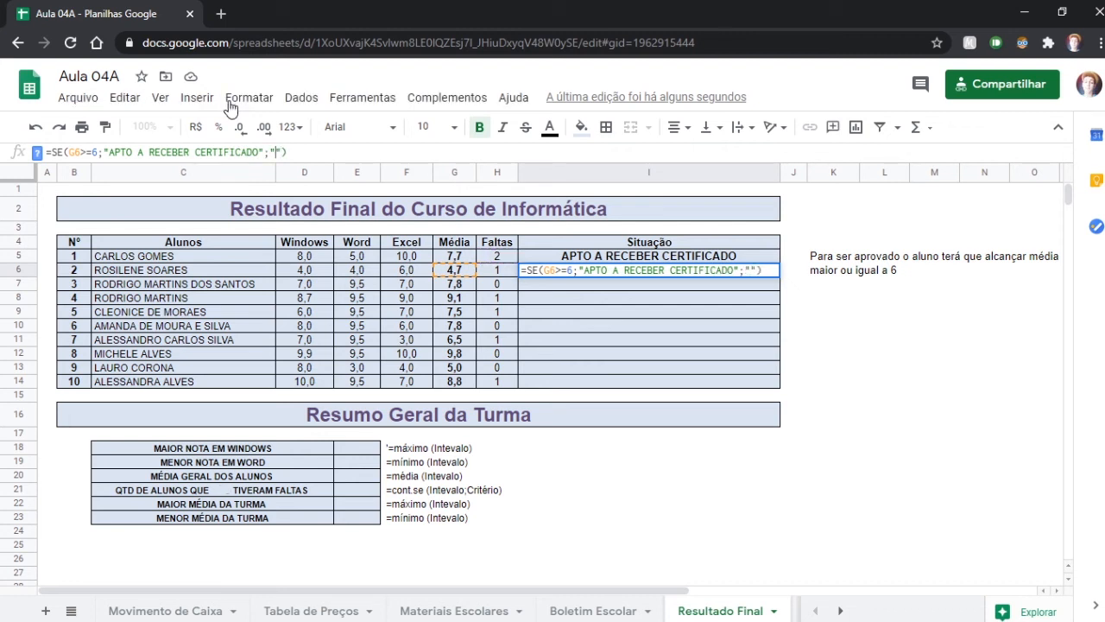
{"action": "type", "text": "NÃO RECEB"}
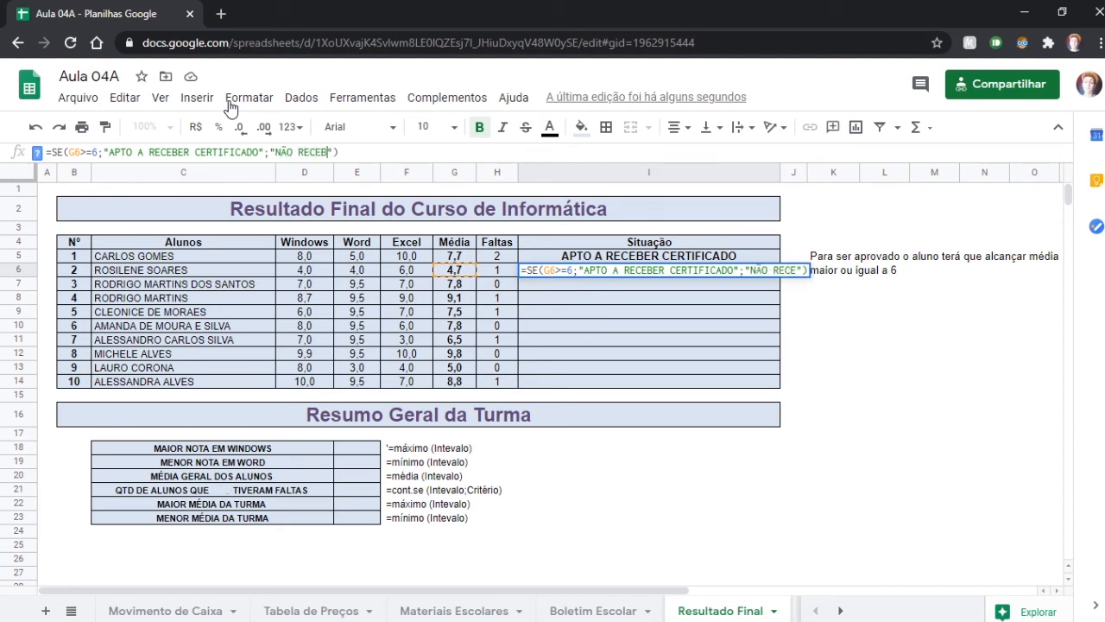
{"action": "type", "text": "ERÁ CERTIF"}
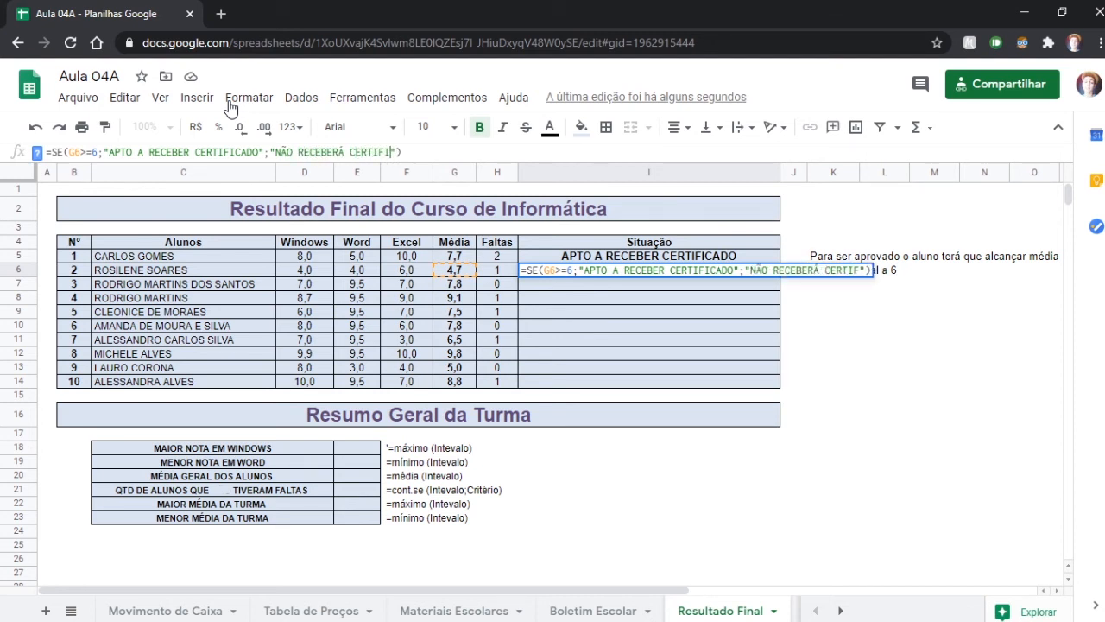
{"action": "type", "text": "ICADO"}
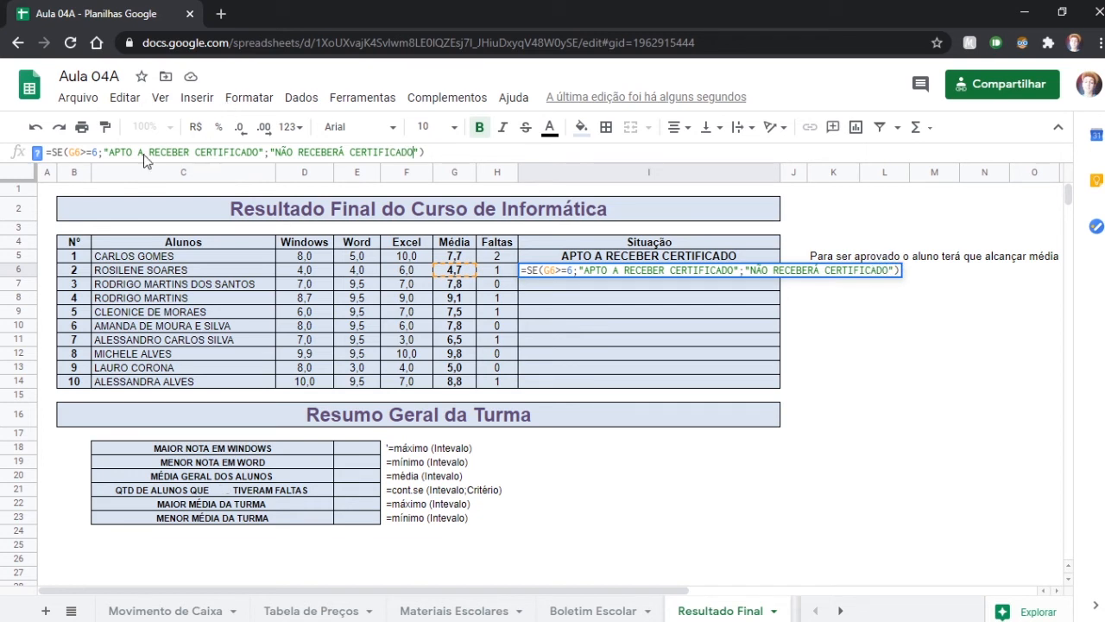
{"action": "left_click_drag", "start_coordinate": [107, 151], "coordinate": [262, 152]}
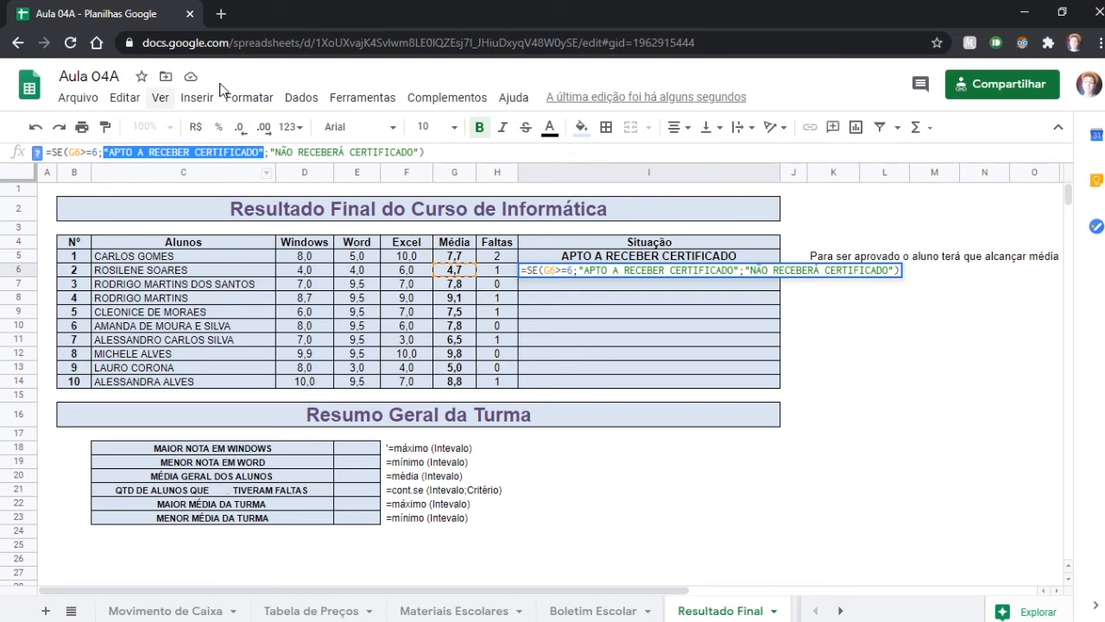
{"action": "left_click", "coordinate": [278, 153]}
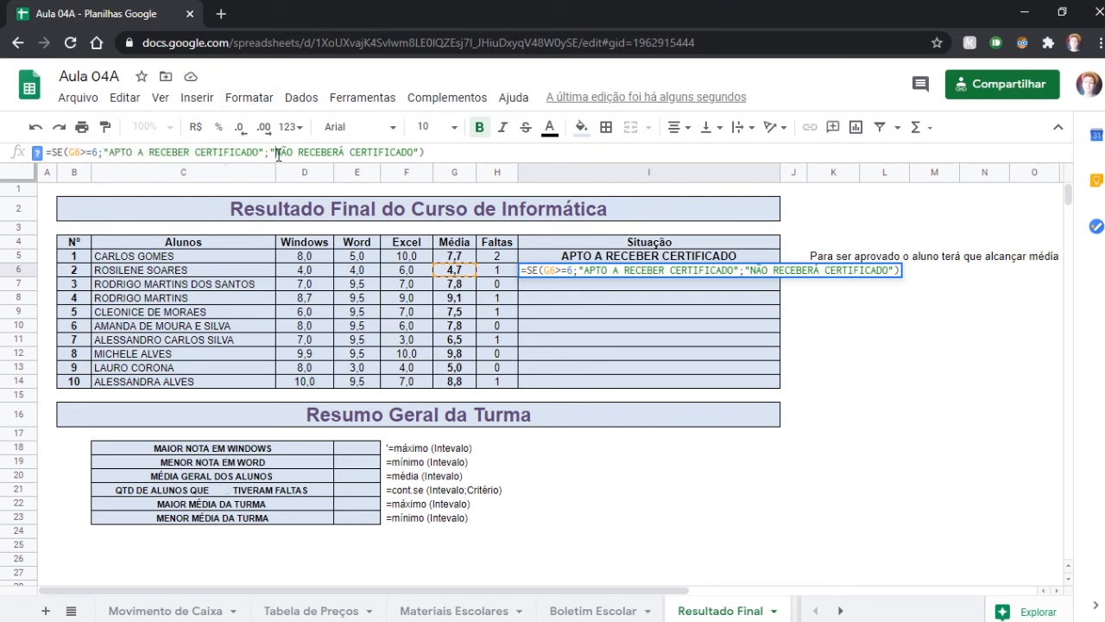
{"action": "left_click_drag", "start_coordinate": [271, 152], "coordinate": [418, 161]}
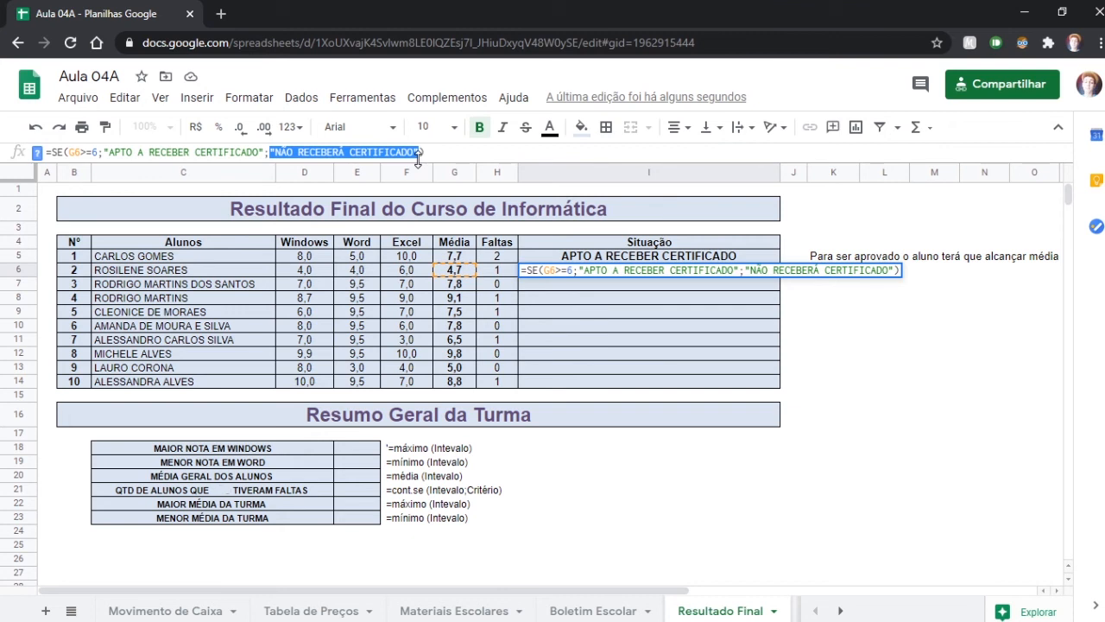
{"action": "key", "text": "Return"}
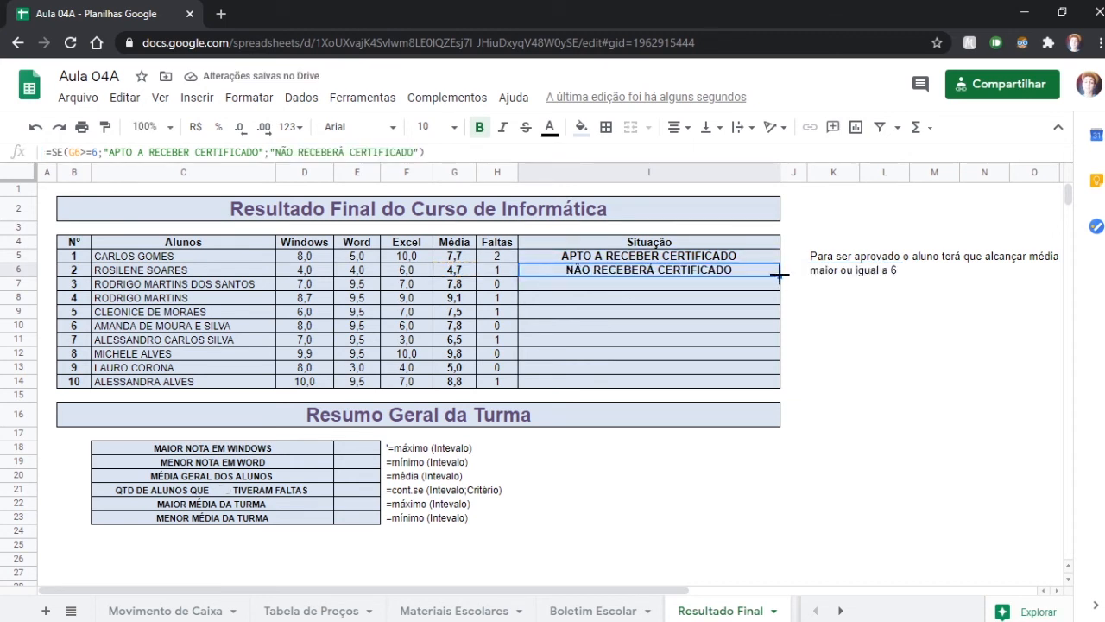
Fill the I6 formula down the Situação column to I14 and select I5:I14
{"action": "double_click", "coordinate": [779, 274]}
{"action": "left_click", "coordinate": [540, 258]}
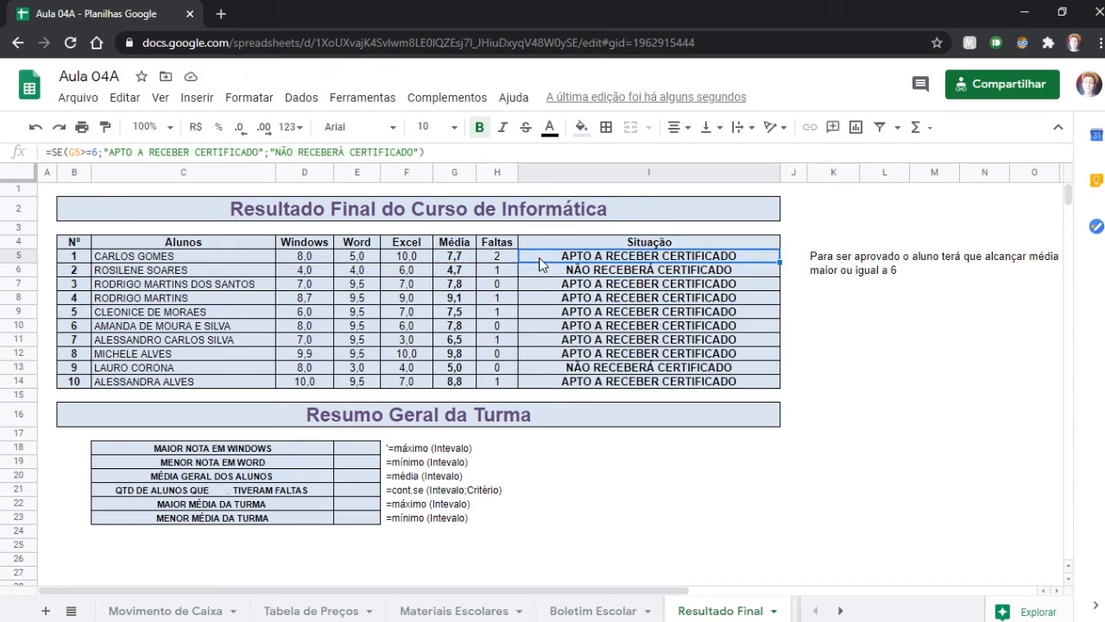
{"action": "left_click_drag", "start_coordinate": [541, 256], "coordinate": [547, 385]}
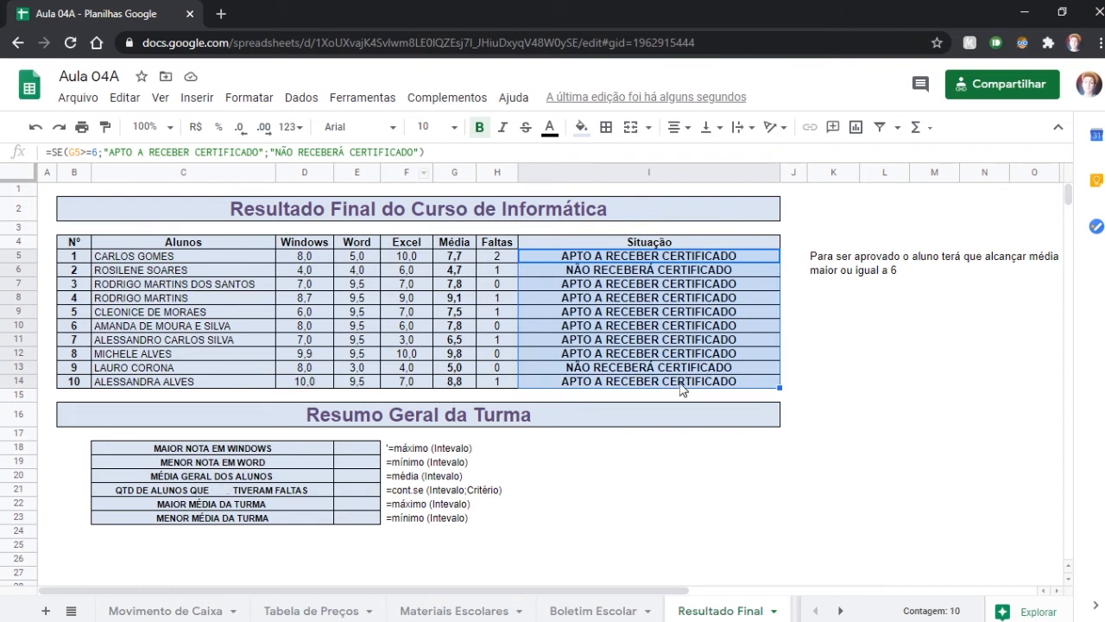
Create a conditional formatting rule on I5:I14 for text containing "APTO A RECEBER CERTIFICADO"
{"action": "left_click", "coordinate": [247, 97]}
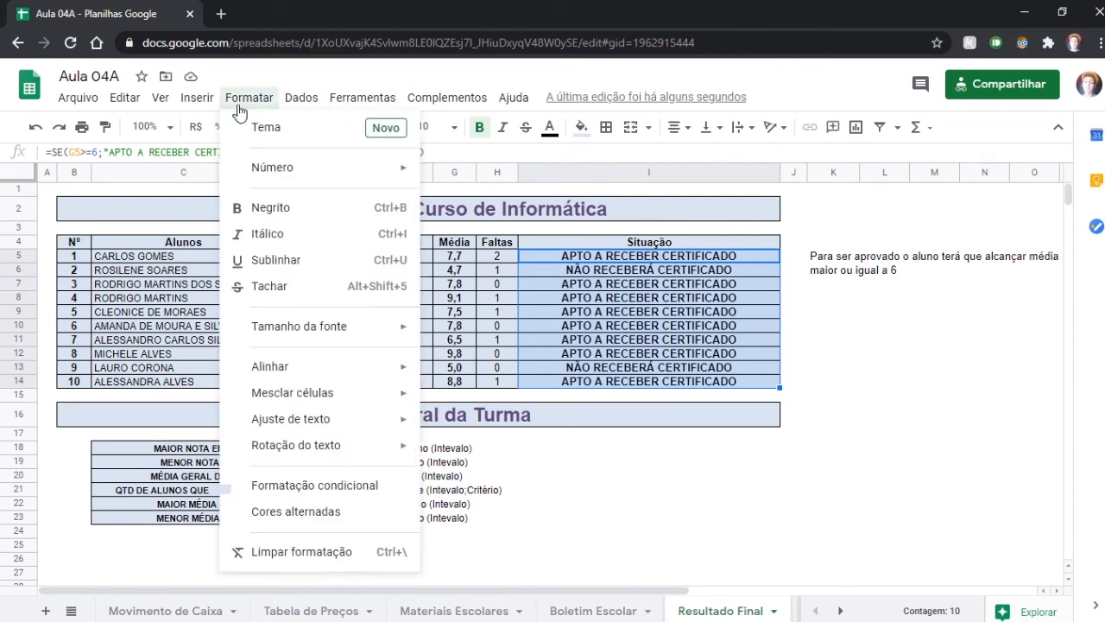
{"action": "left_click", "coordinate": [328, 485]}
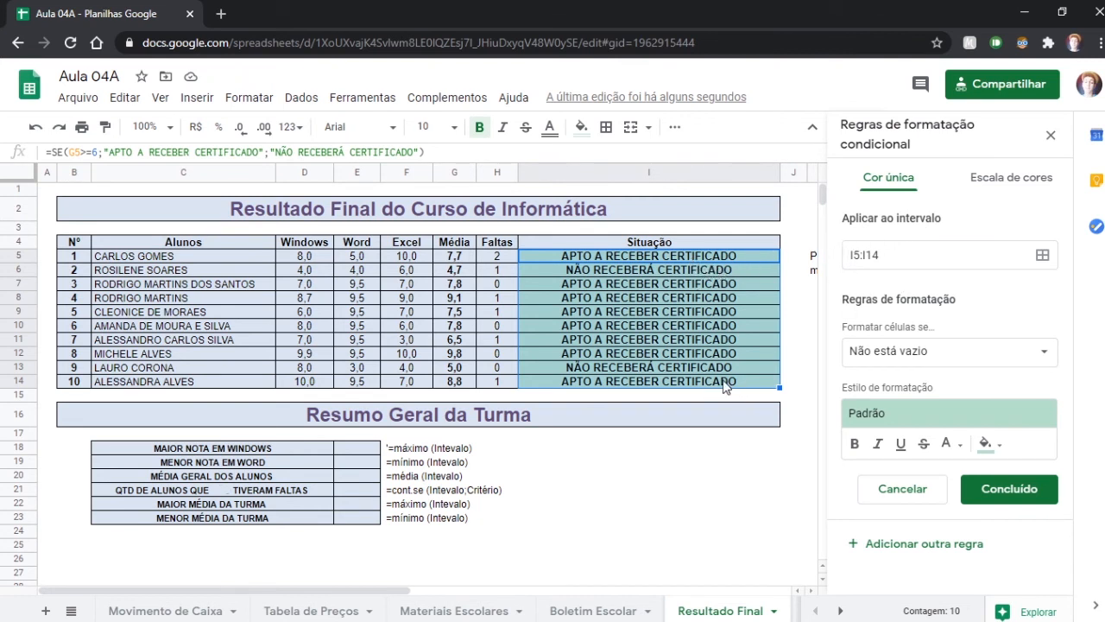
{"action": "left_click", "coordinate": [1044, 356]}
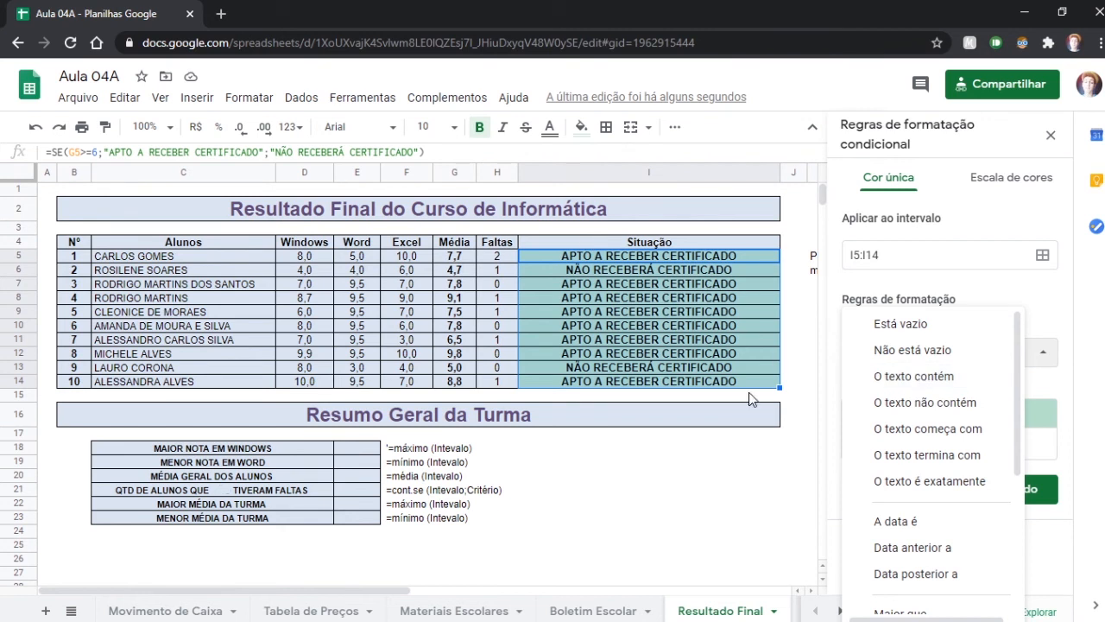
{"action": "left_click", "coordinate": [922, 378]}
{"action": "left_click", "coordinate": [912, 390]}
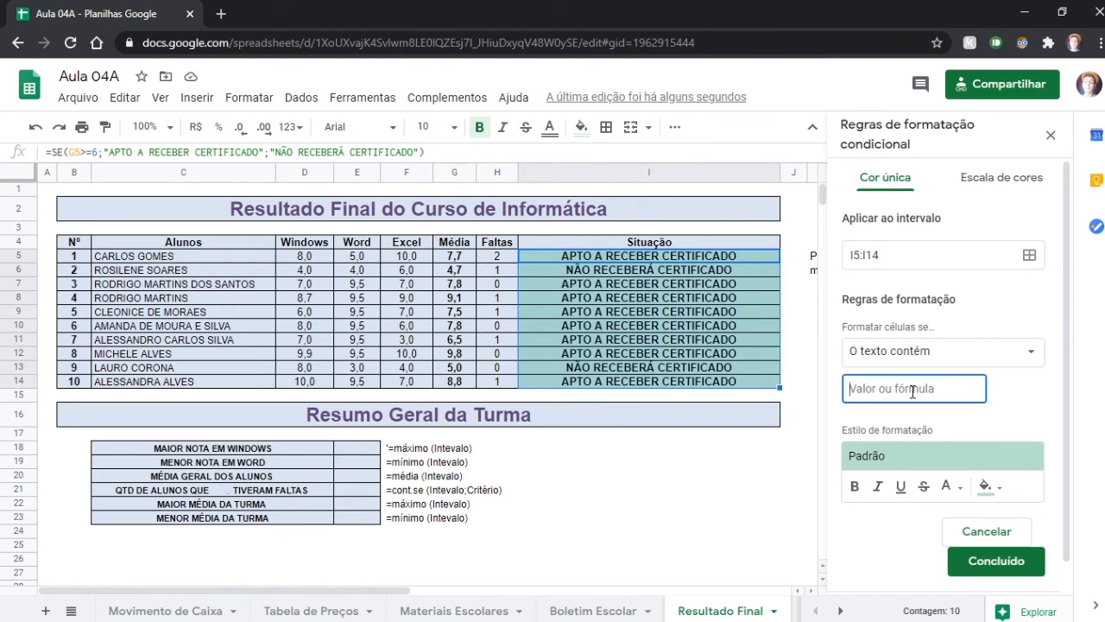
{"action": "type", "text": "APTO A R"}
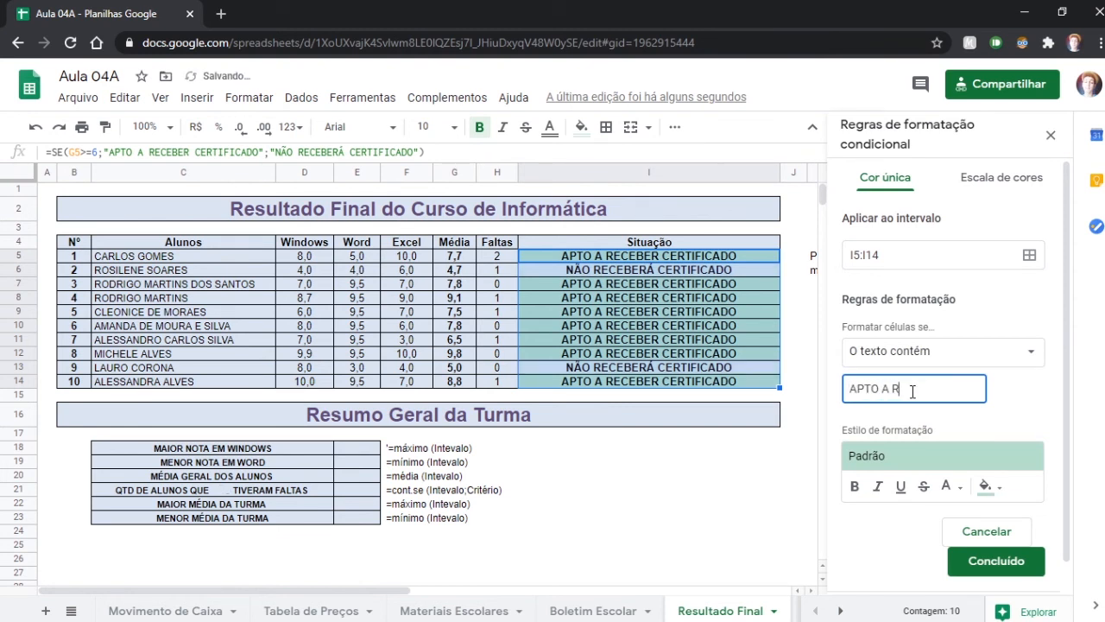
{"action": "type", "text": "R"}
{"action": "type", "text": "CEBER CE"}
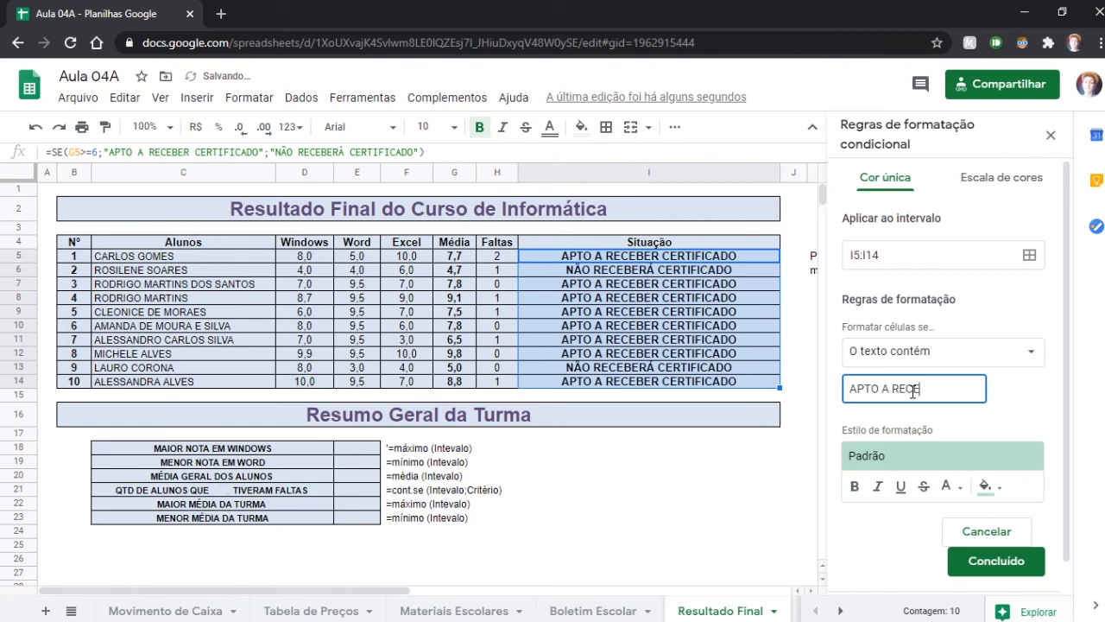
{"action": "type", "text": "R"}
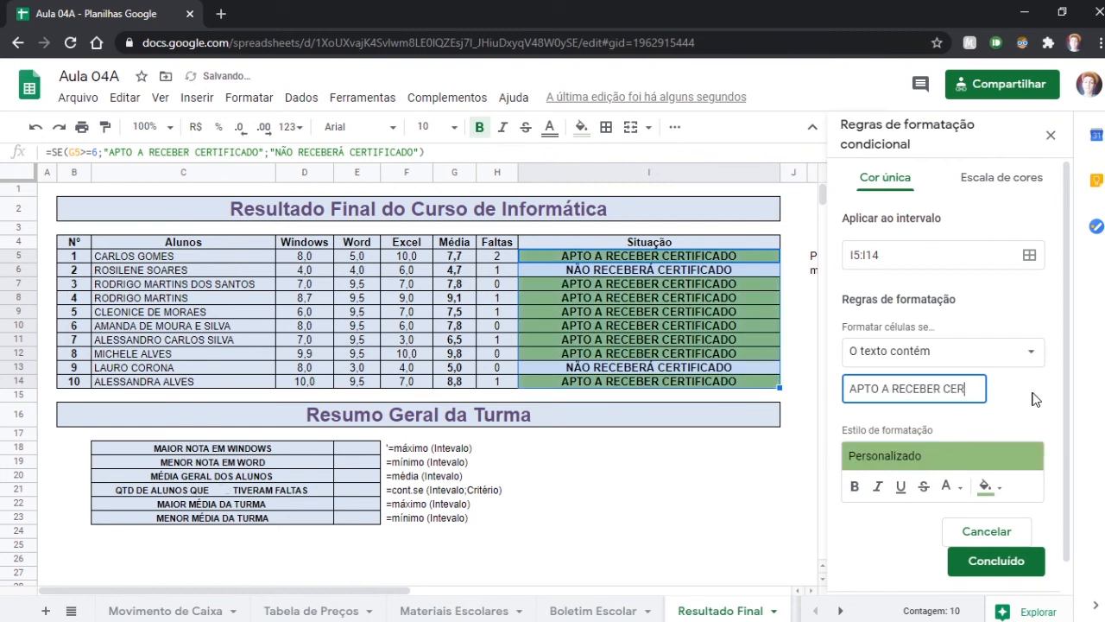
{"action": "type", "text": "TIFICADO"}
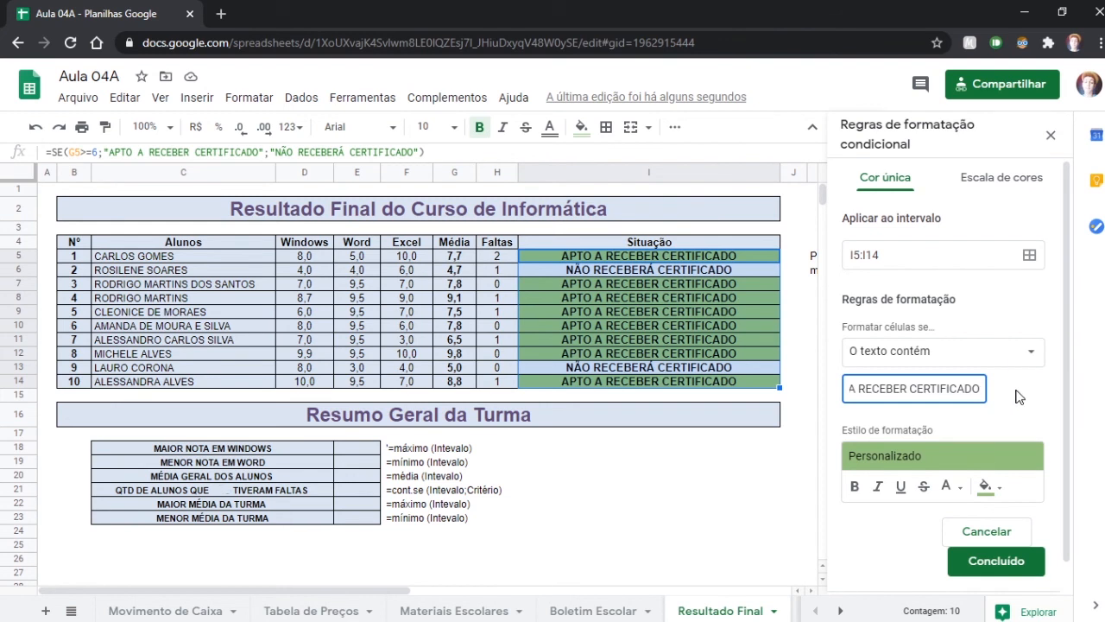
Give the "APTO A RECEBER CERTIFICADO" rule a medium green fill and save it
{"action": "left_click", "coordinate": [995, 497]}
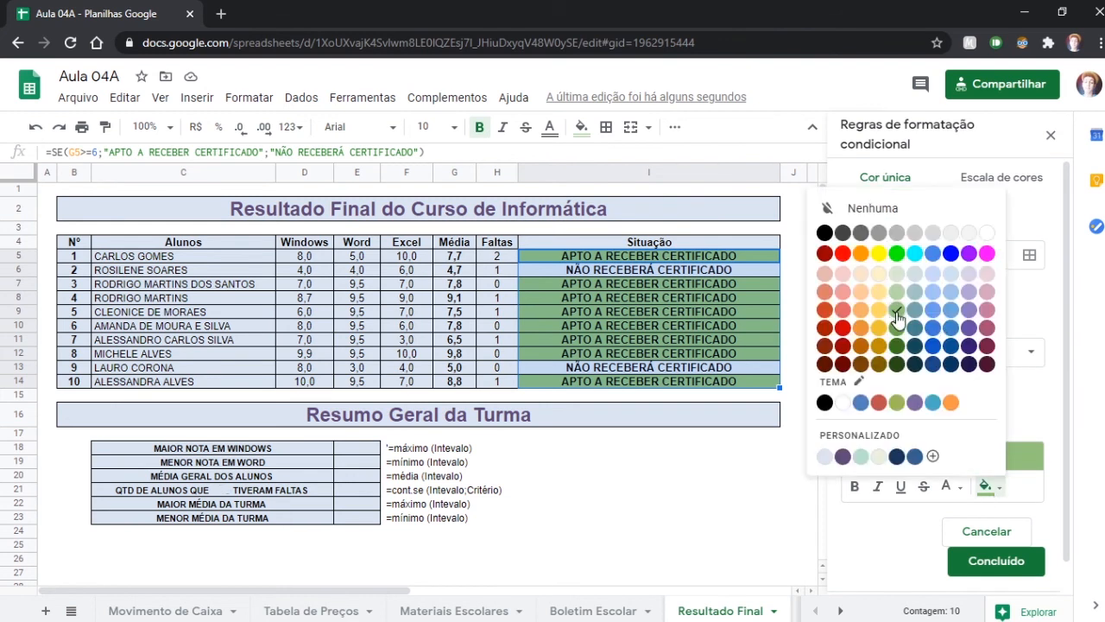
{"action": "left_click", "coordinate": [898, 314]}
{"action": "left_click", "coordinate": [997, 561]}
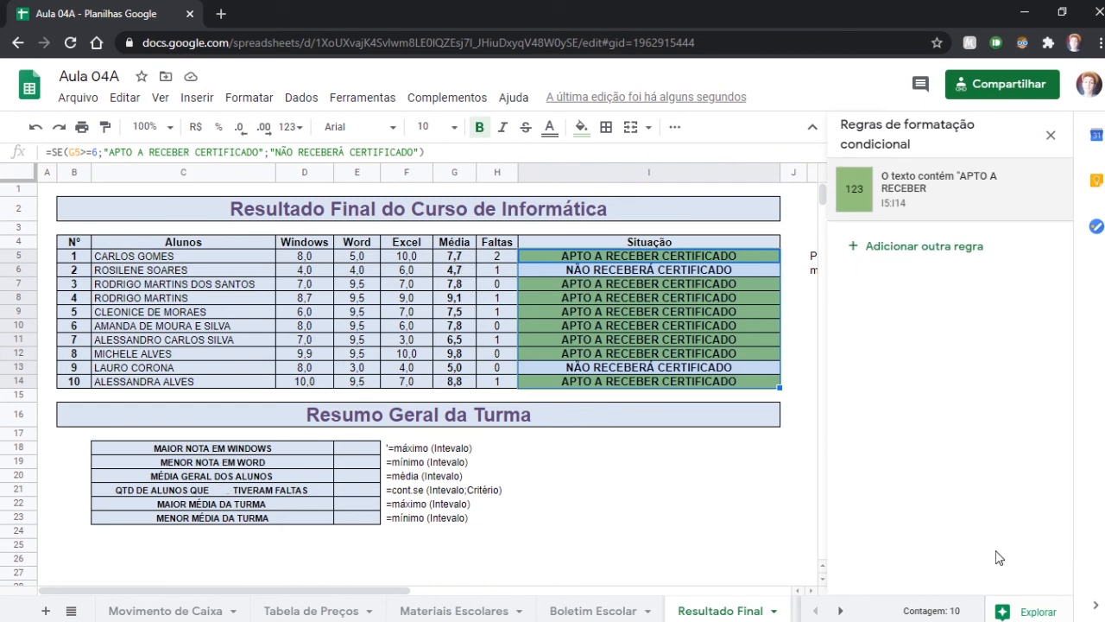
Add a second conditional formatting rule on I5:I14 for text containing "NÃO RECEBERÁ CERTIFICADO"
{"action": "left_click", "coordinate": [937, 253]}
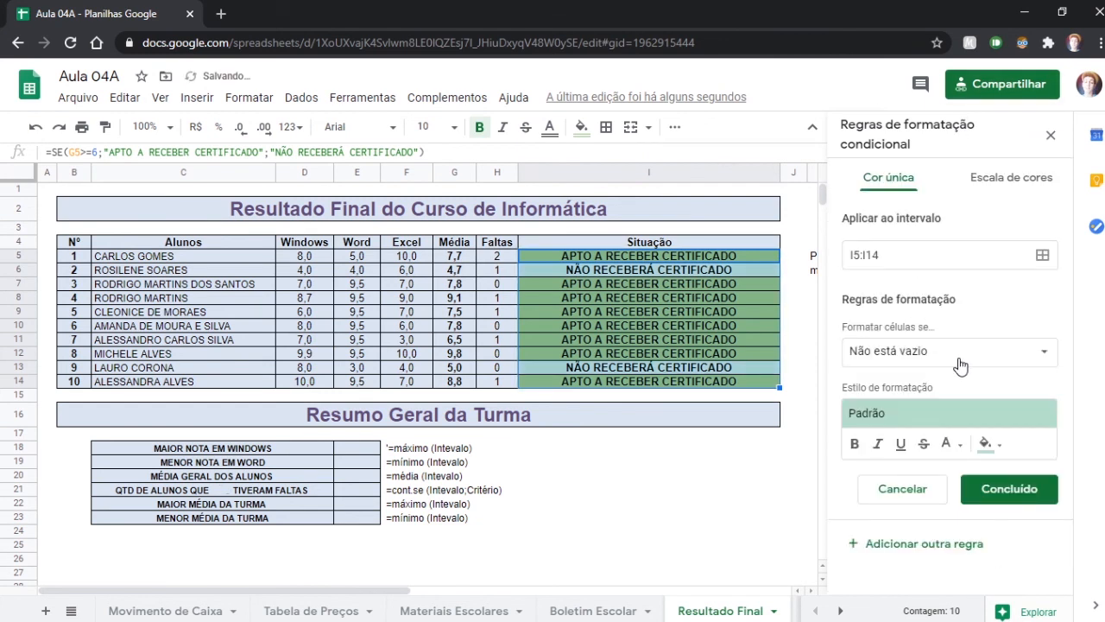
{"action": "left_click", "coordinate": [954, 361]}
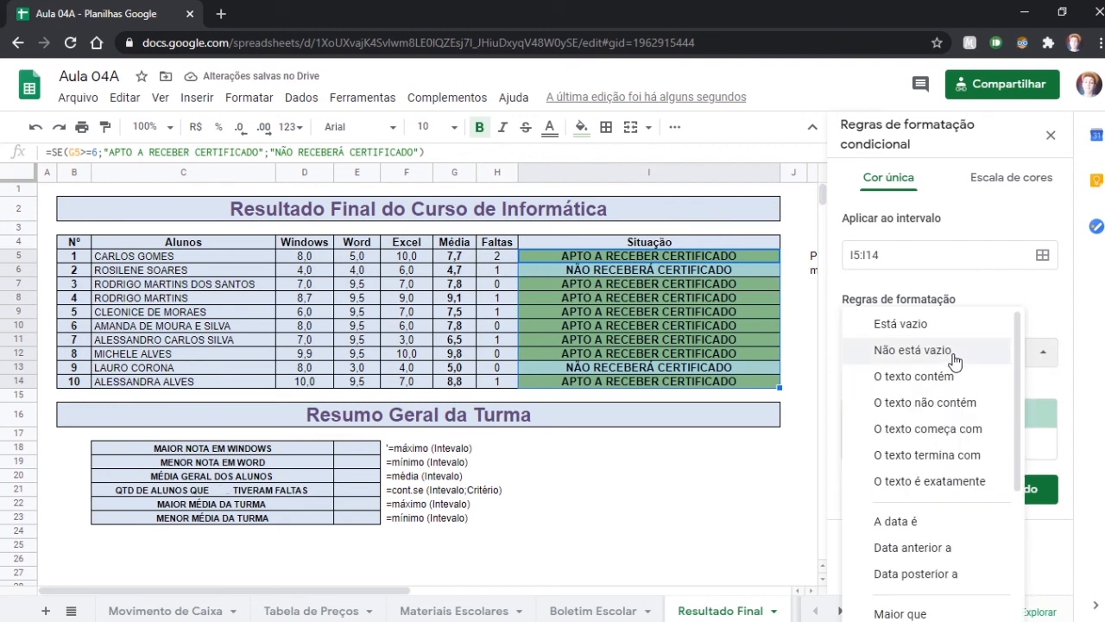
{"action": "left_click", "coordinate": [965, 393]}
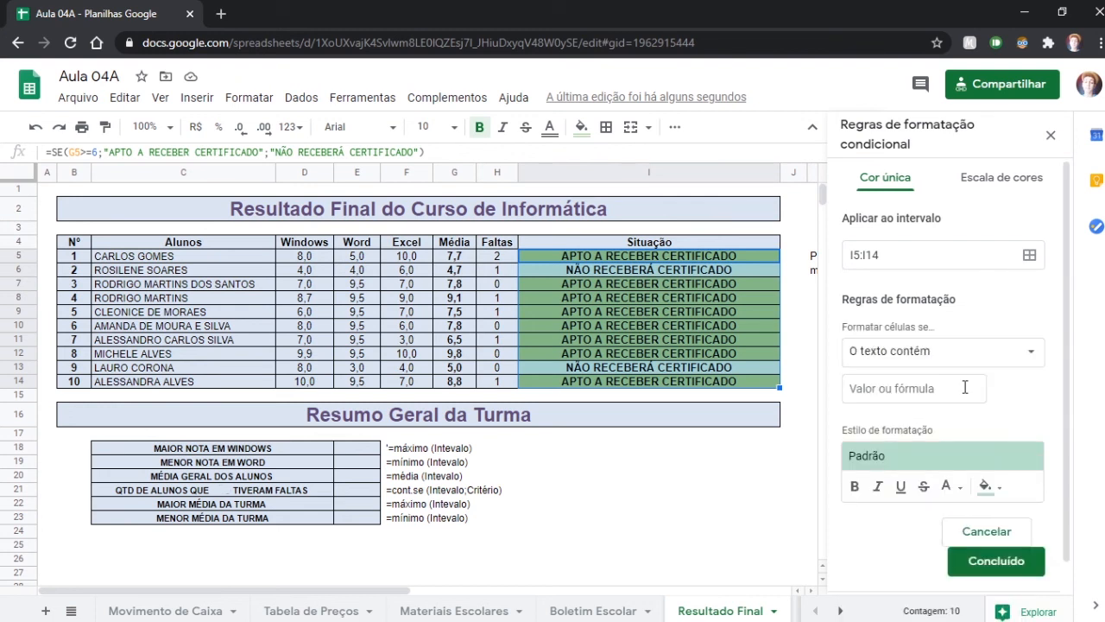
{"action": "left_click", "coordinate": [952, 400]}
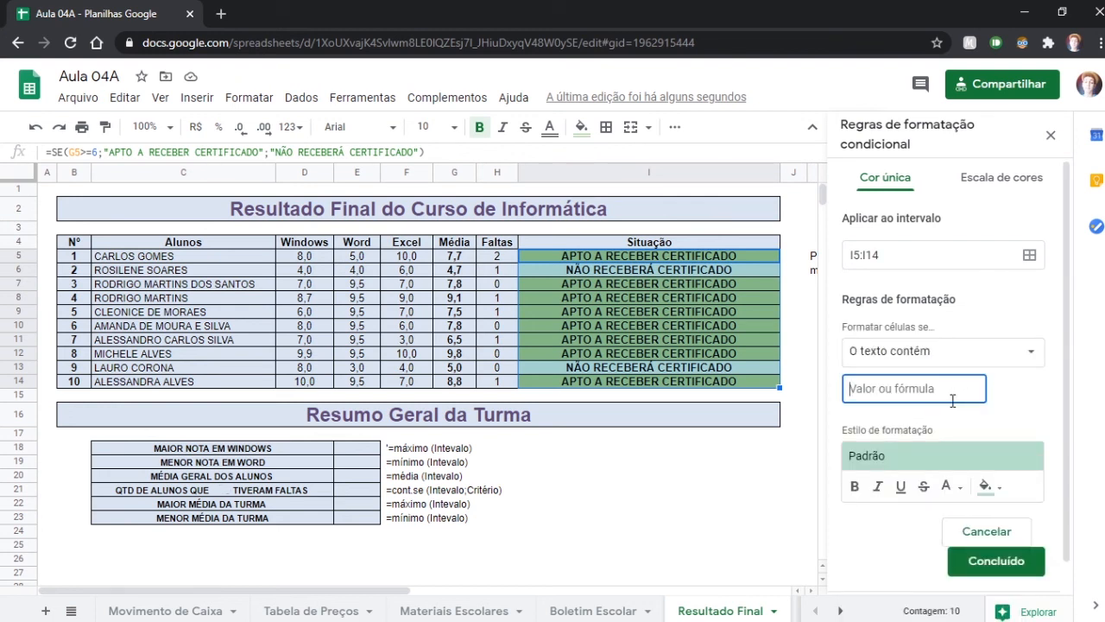
{"action": "type", "text": "N"}
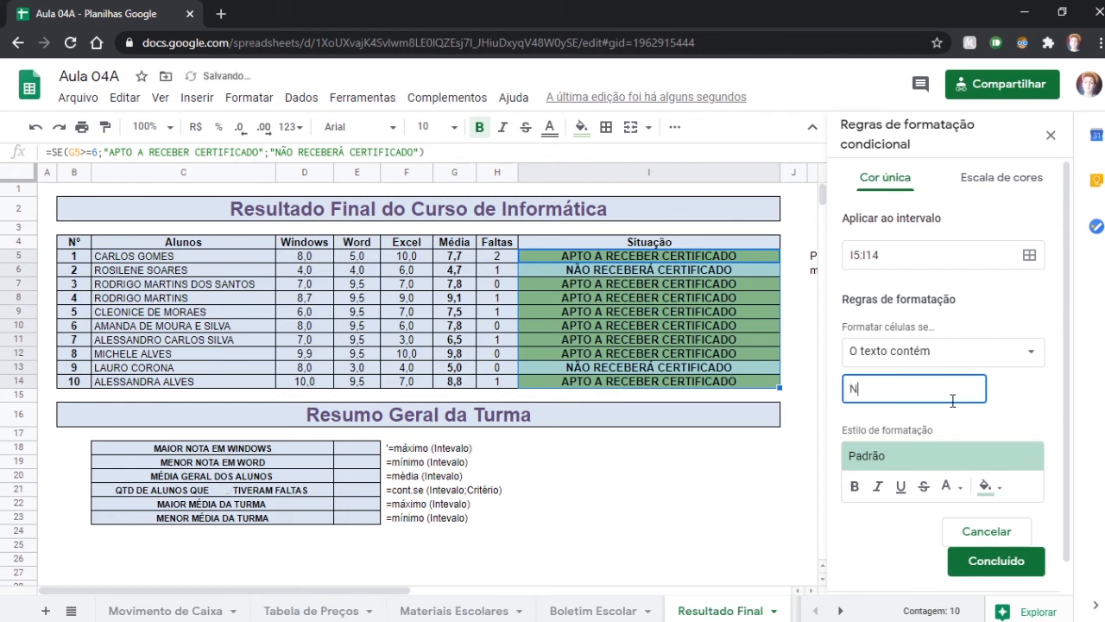
{"action": "type", "text": "ÃO RECEBERÁ CERT"}
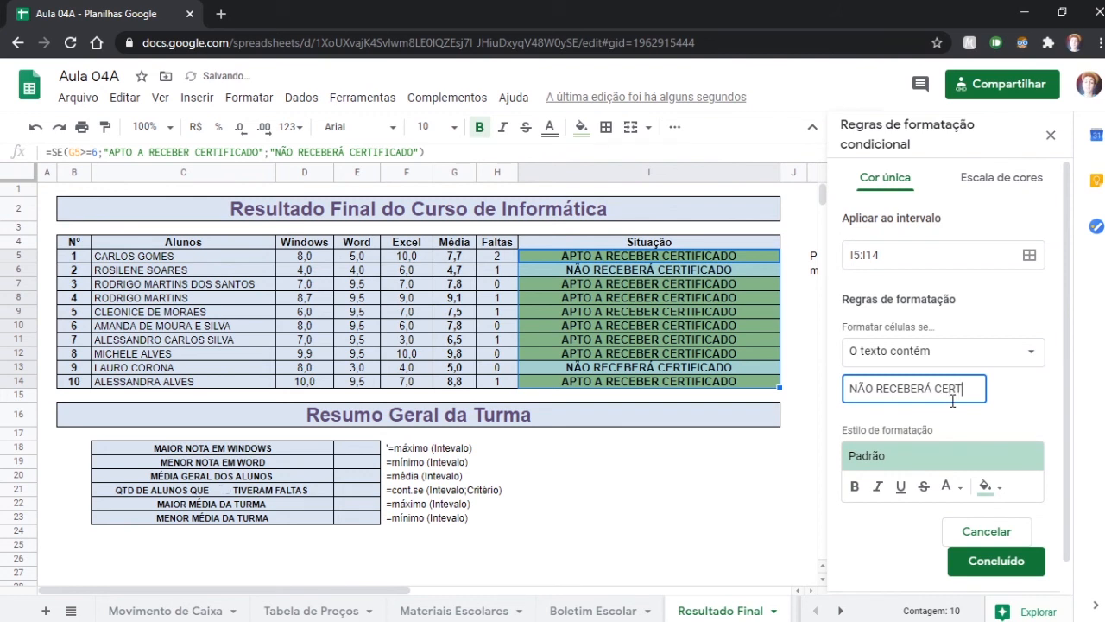
{"action": "type", "text": "IFICADO"}
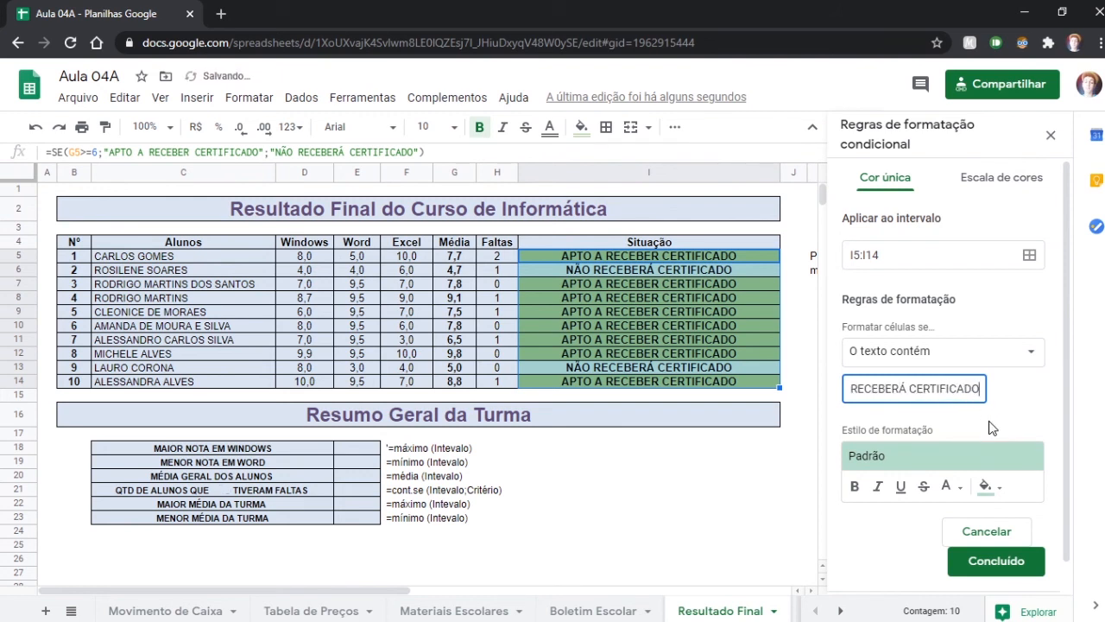
Style the "NÃO RECEBERÁ CERTIFICADO" rule with a red fill and white text
{"action": "left_click", "coordinate": [987, 486]}
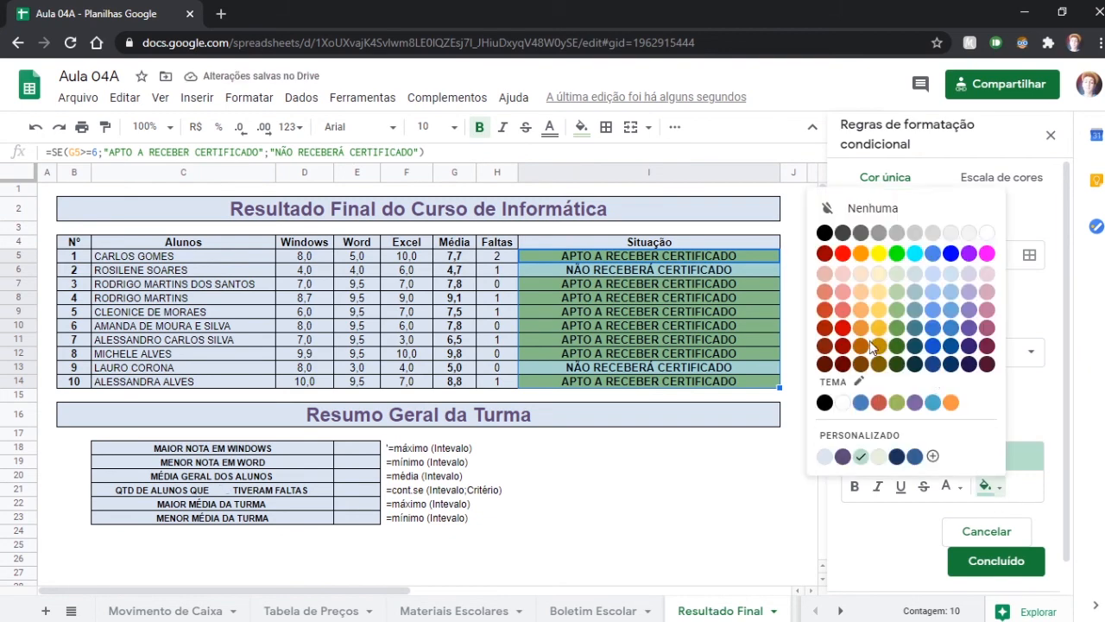
{"action": "left_click", "coordinate": [843, 333]}
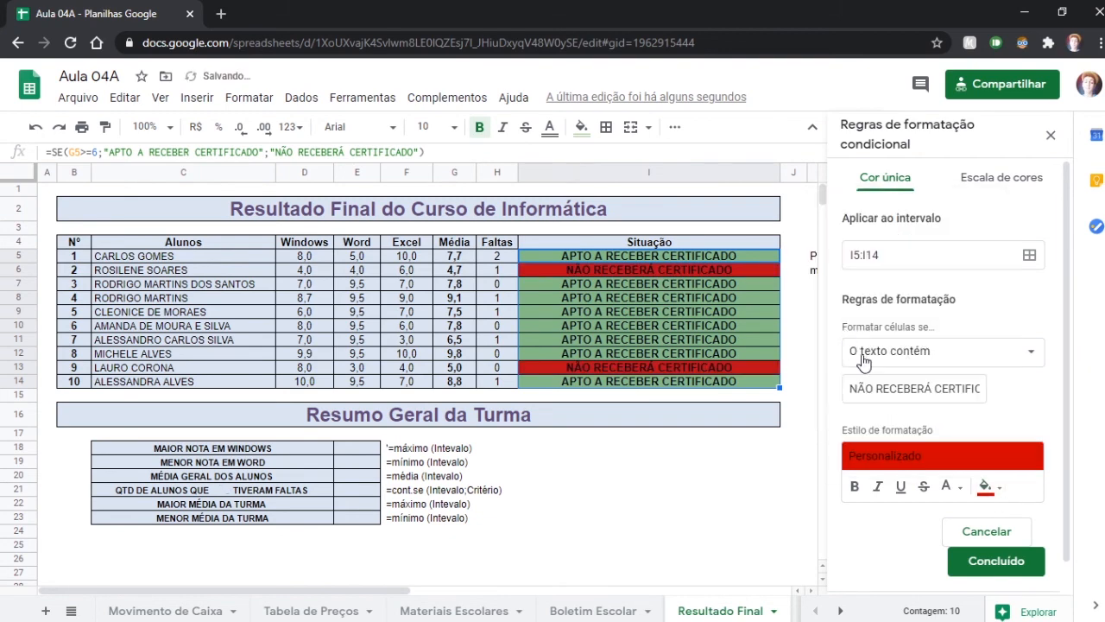
{"action": "left_click", "coordinate": [948, 486]}
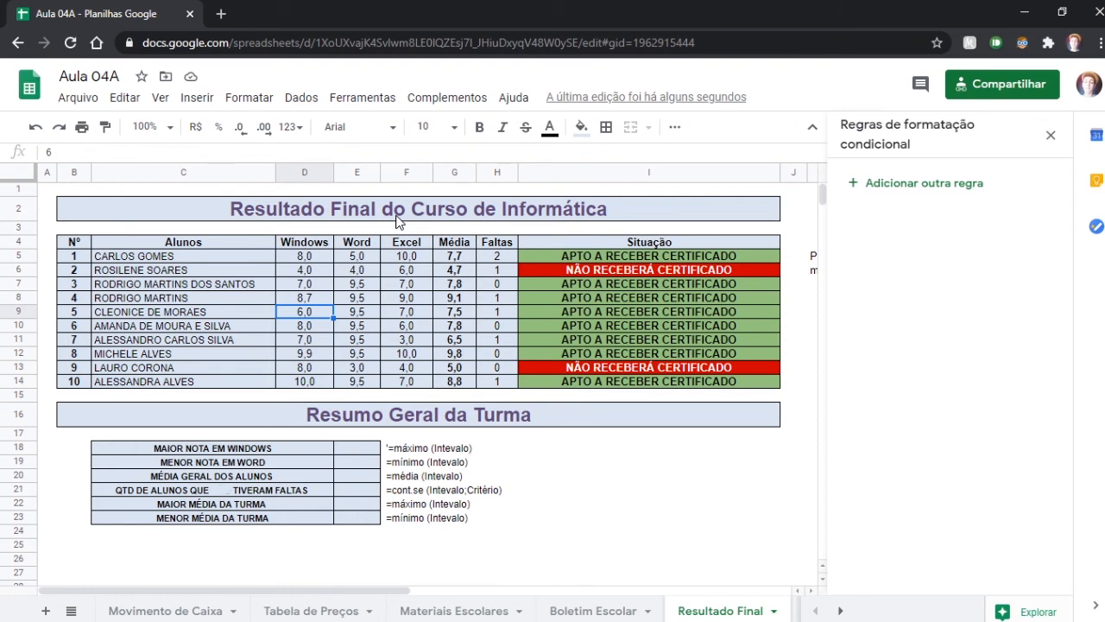
Try a Windows grade of 1 in D9 to test the conditional formatting
{"action": "key", "text": "Delete"}
{"action": "type", "text": "1"}
{"action": "key", "text": "Up"}
{"action": "key", "text": "Down"}
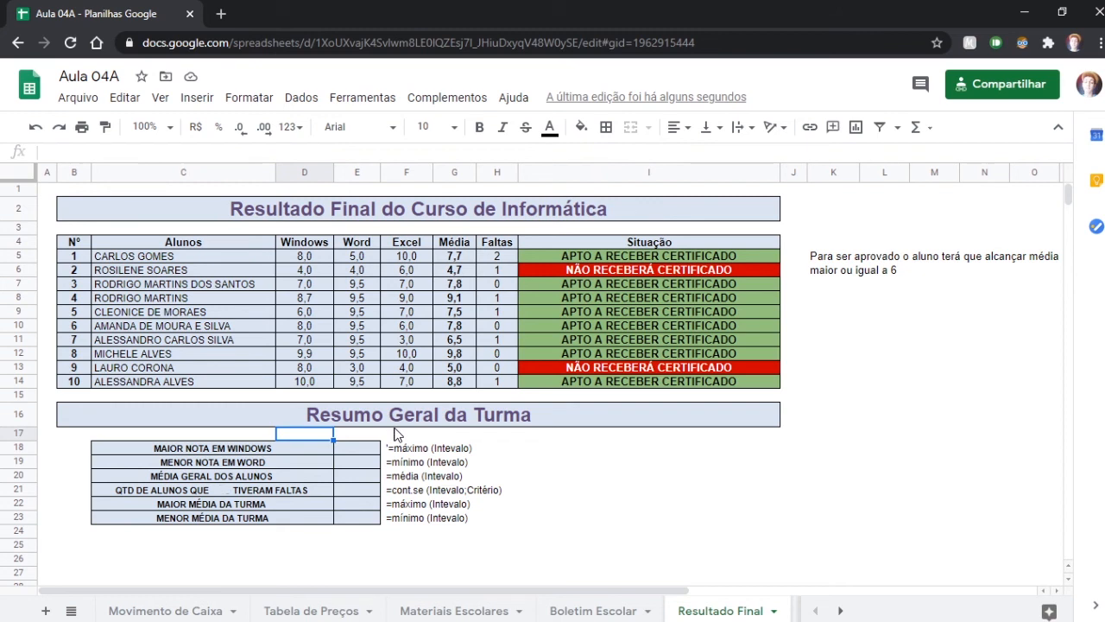
Enter a MÁXIMO formula over D5:D14 in E18 for the highest Windows grade
{"action": "left_click", "coordinate": [356, 450]}
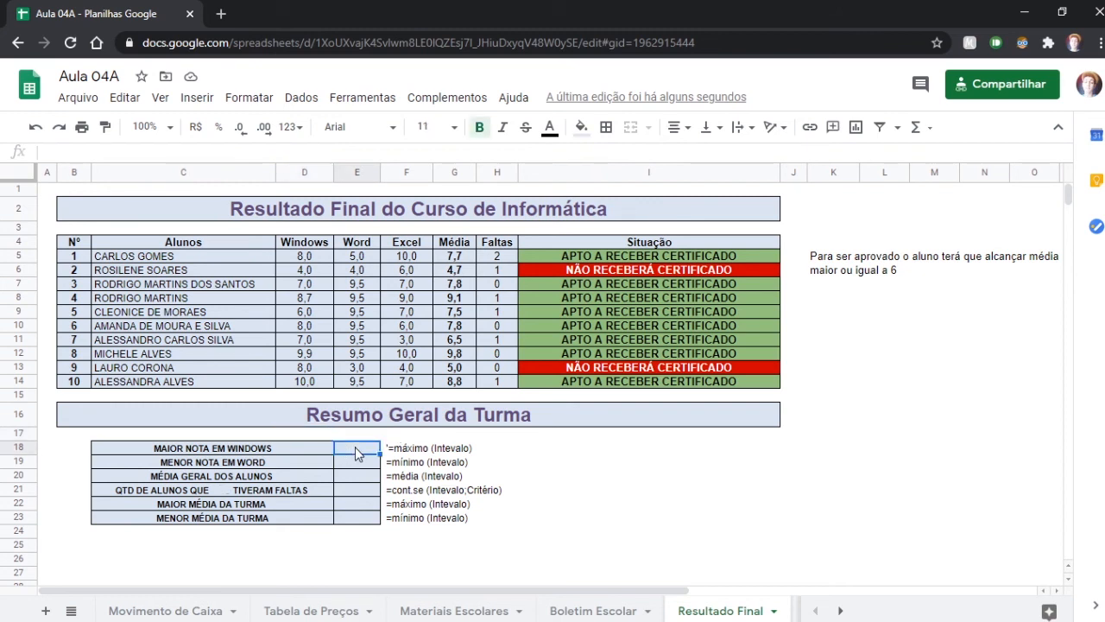
{"action": "type", "text": "=MÁXIMO("}
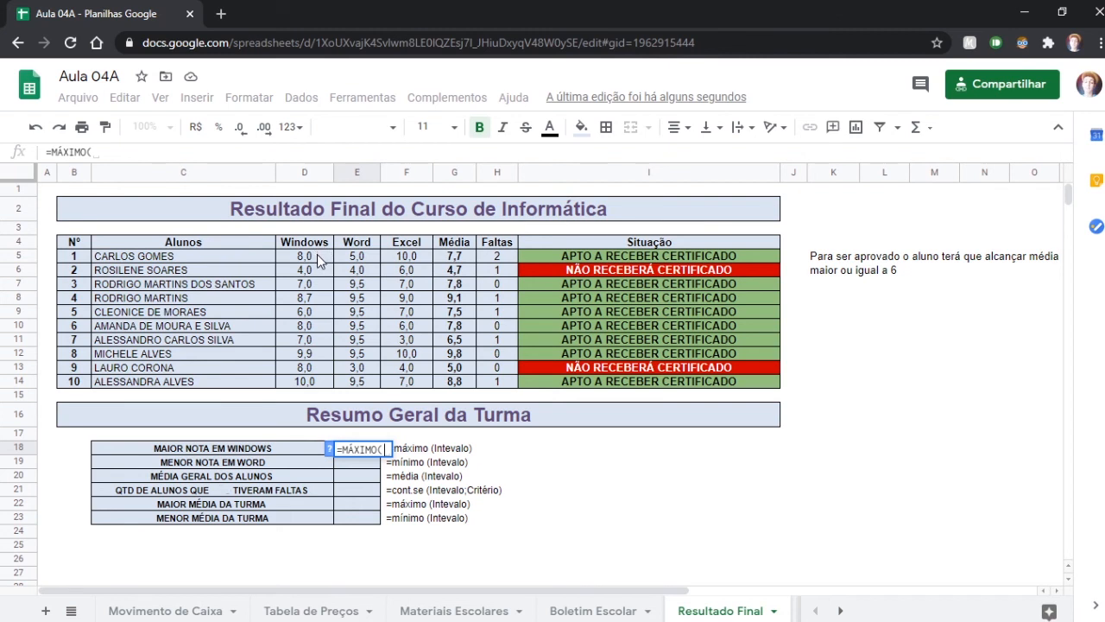
{"action": "left_click_drag", "start_coordinate": [317, 255], "coordinate": [288, 384]}
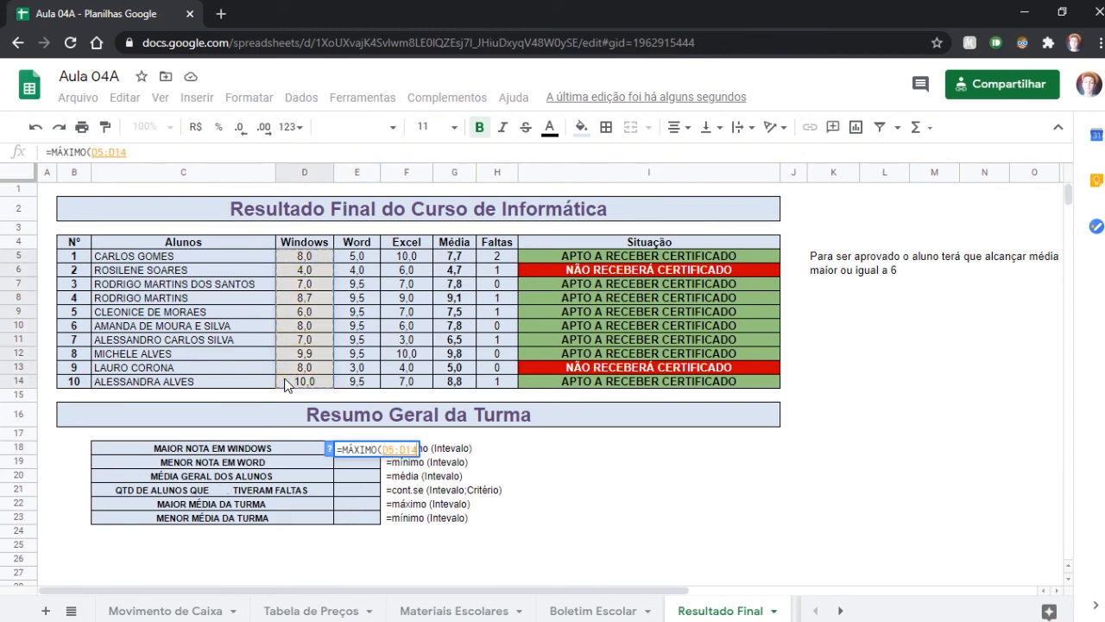
{"action": "key", "text": "Return"}
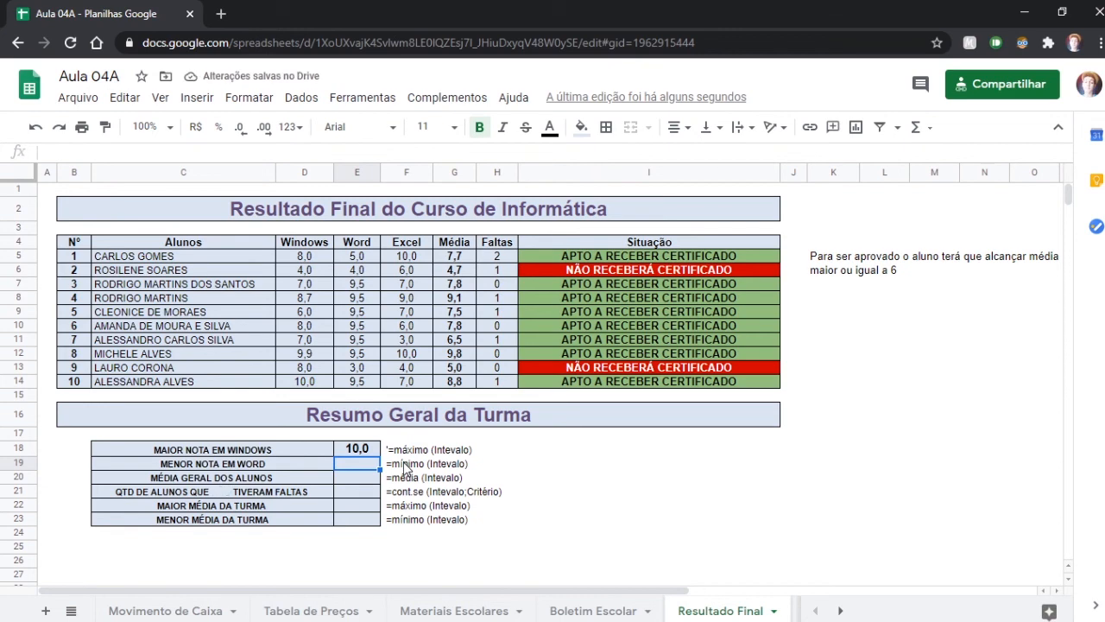
Enter a MÍNIMO formula over E5:E14 in E19 for the lowest Word grade
{"action": "type", "text": "="}
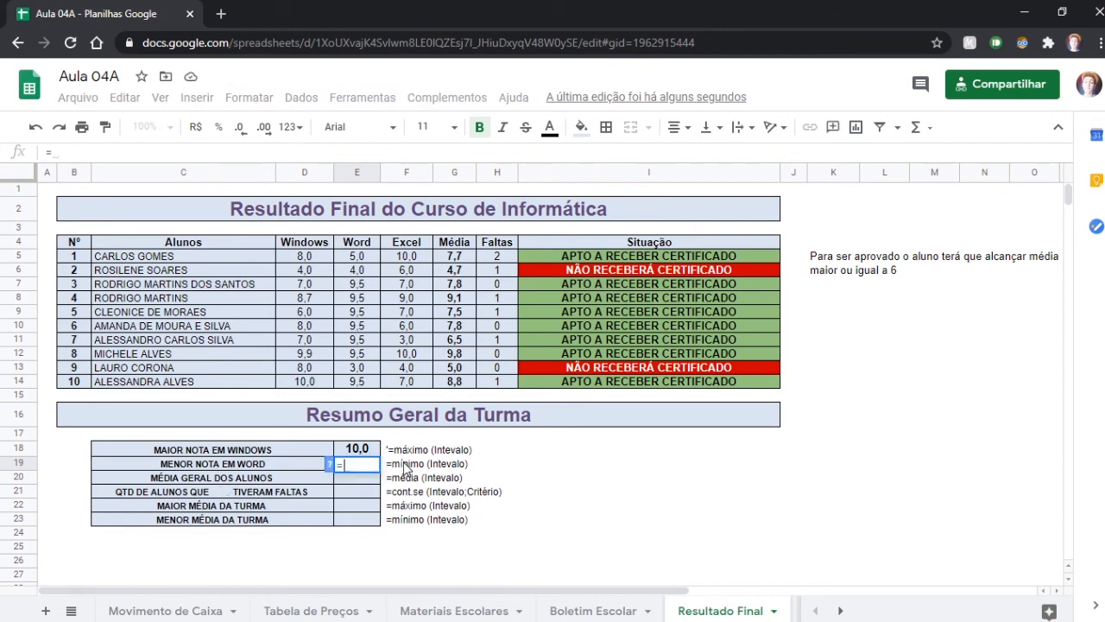
{"action": "type", "text": "MÍNIM"}
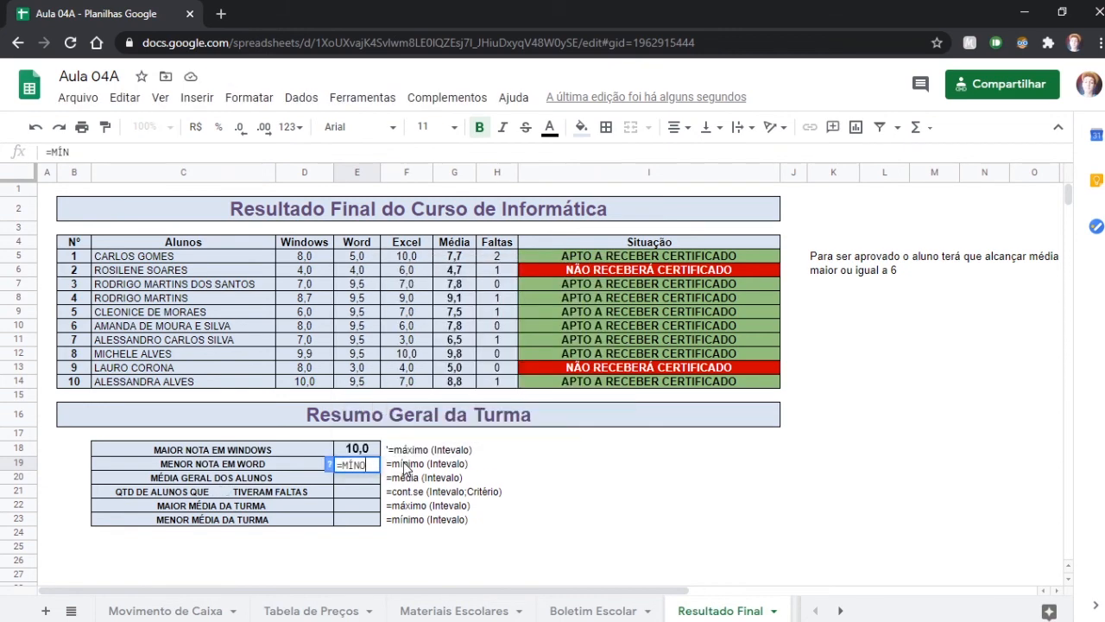
{"action": "type", "text": "O"}
{"action": "key", "text": "BackSpace"}
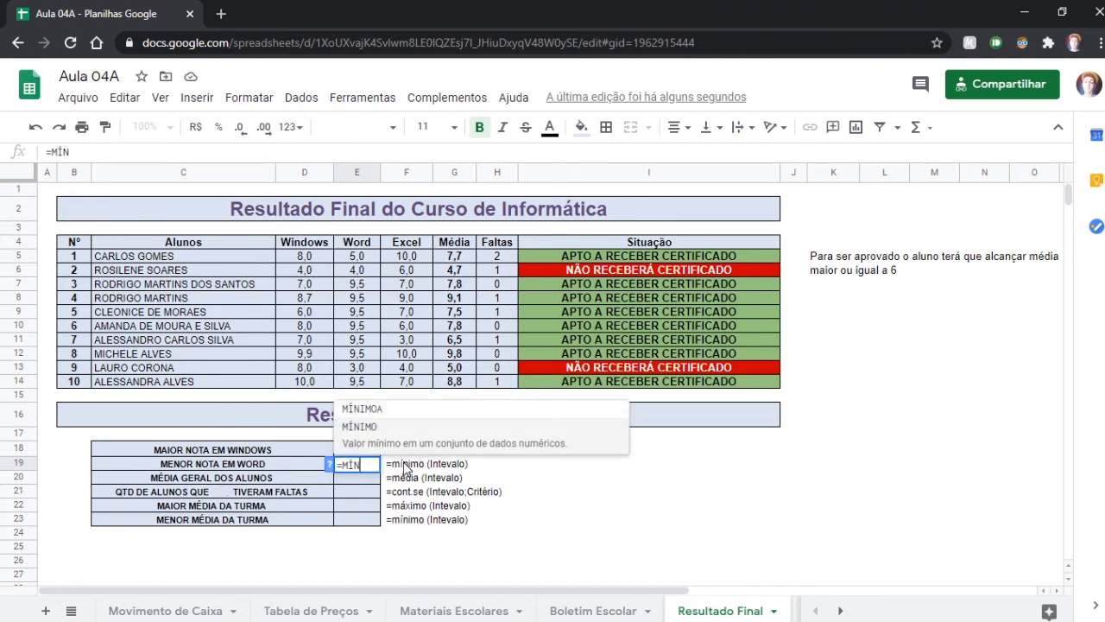
{"action": "type", "text": "I"}
{"action": "left_click", "coordinate": [392, 430]}
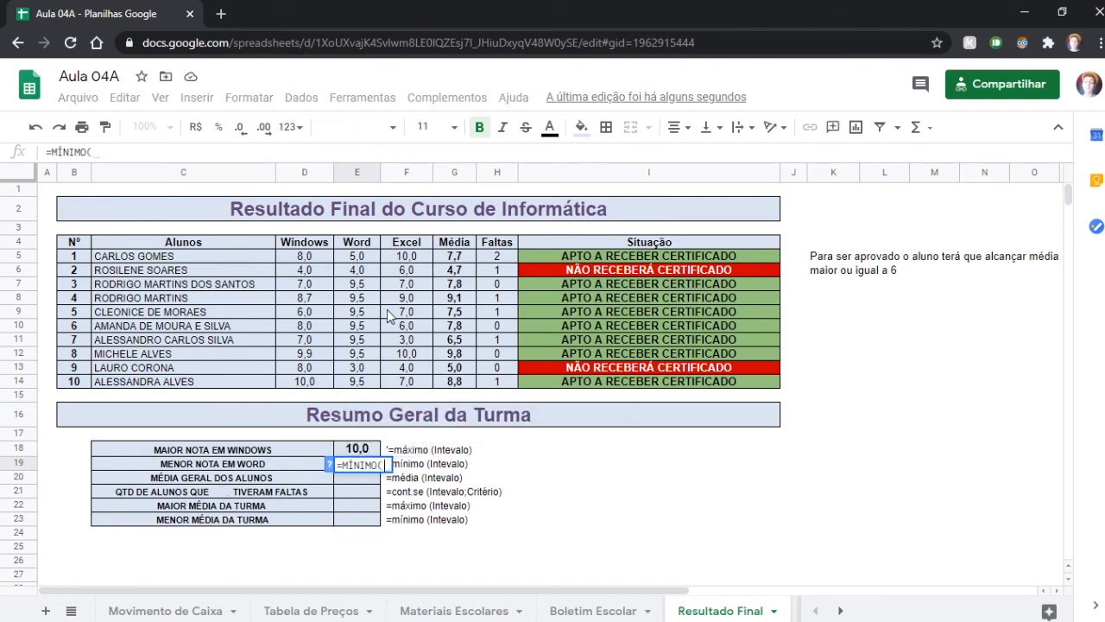
{"action": "left_click_drag", "start_coordinate": [360, 260], "coordinate": [365, 389]}
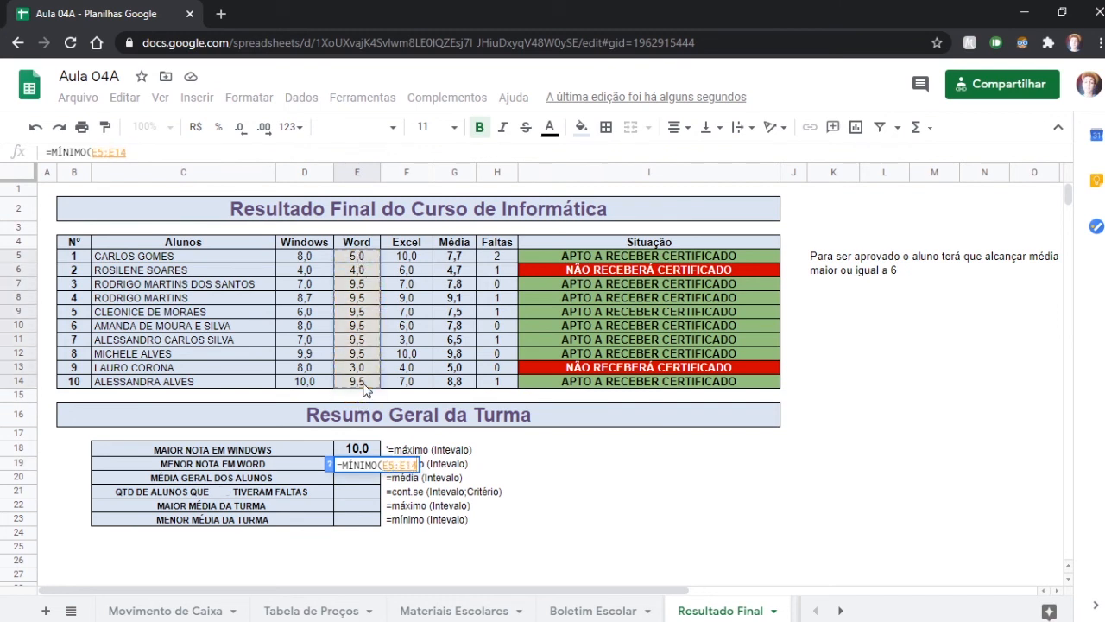
{"action": "key", "text": "Return"}
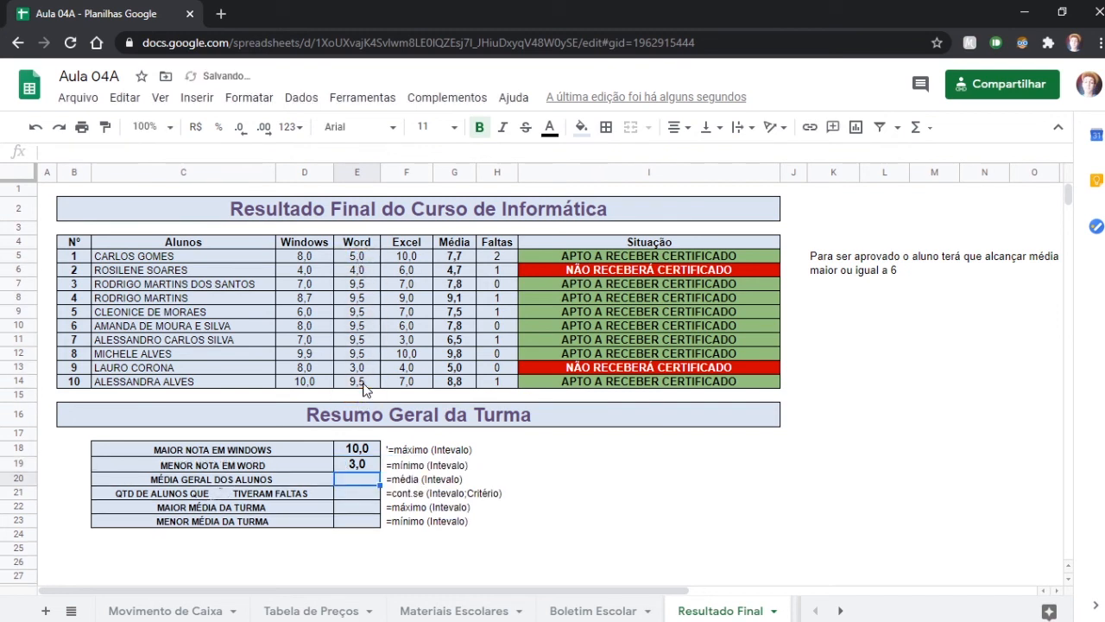
Enter a MÉDIA formula over G5:G14 in E20 for the students' overall average
{"action": "type", "text": "="}
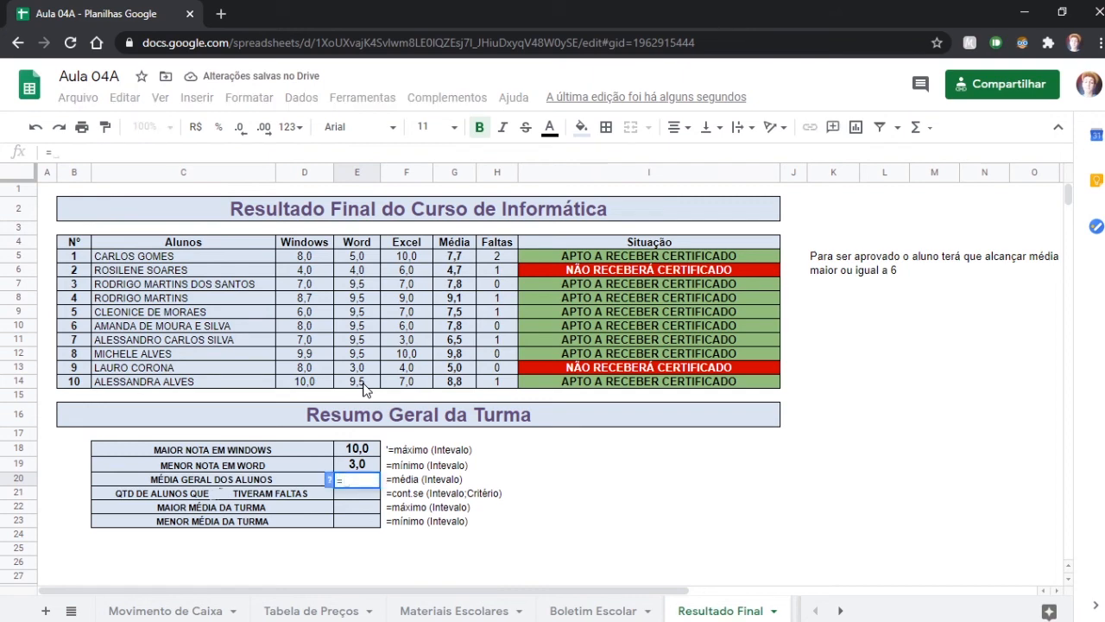
{"action": "type", "text": "MÉD"}
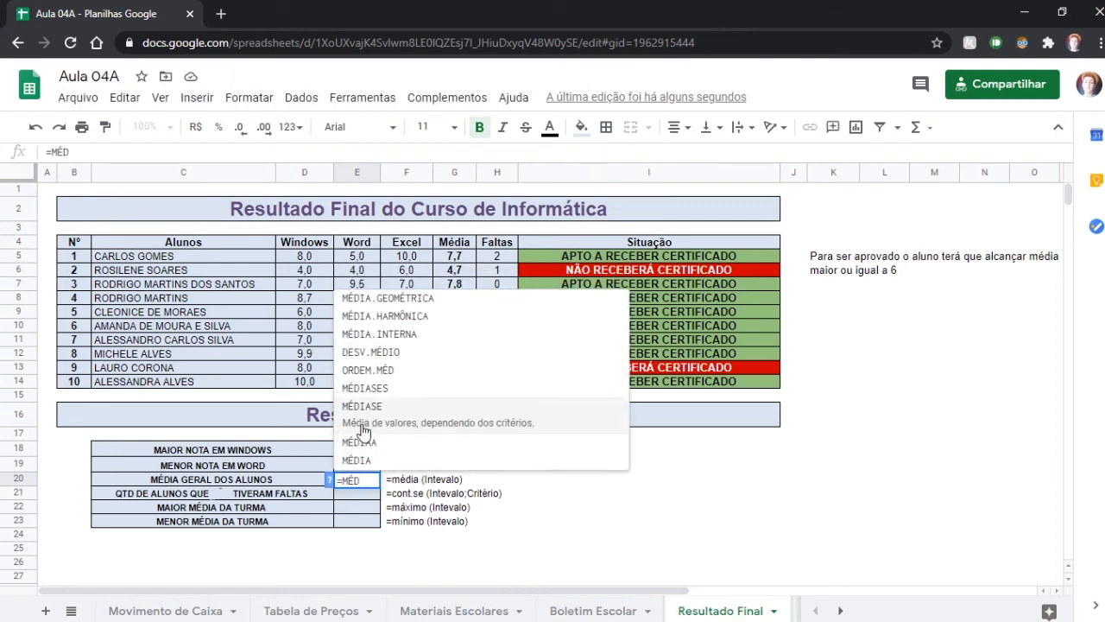
{"action": "left_click", "coordinate": [358, 440]}
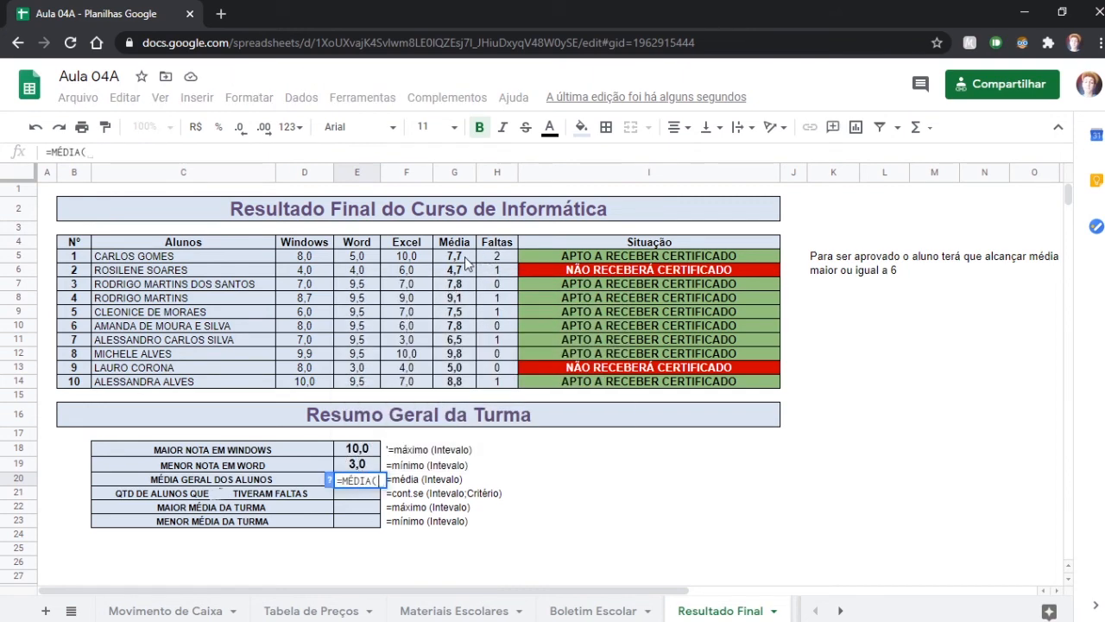
{"action": "left_click_drag", "start_coordinate": [466, 261], "coordinate": [457, 380]}
{"action": "key", "text": "Return"}
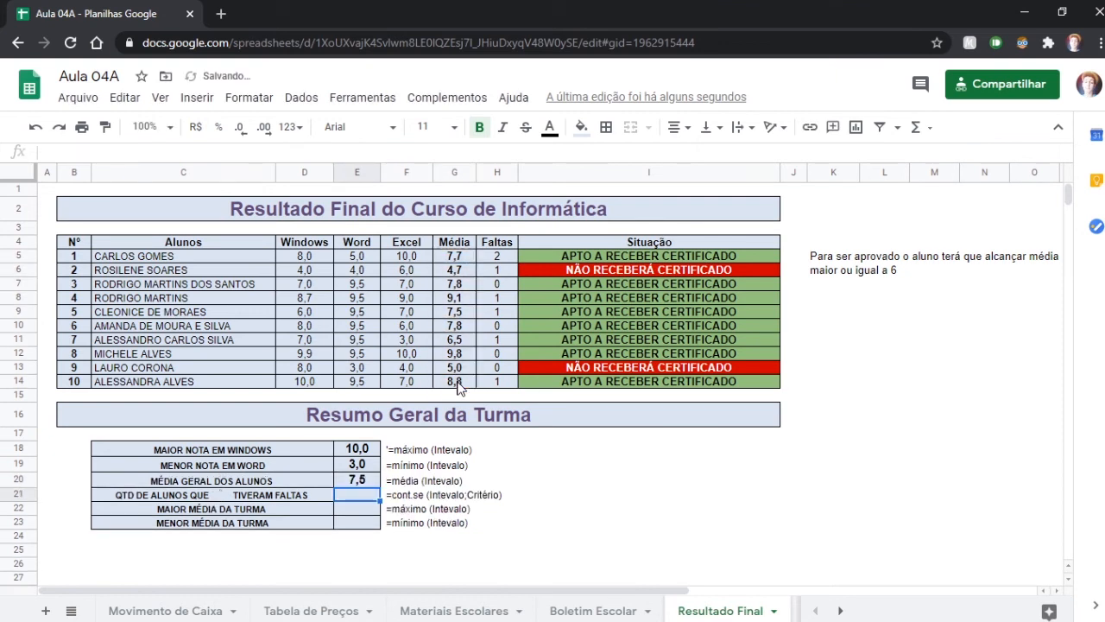
Enter a CONT.SE formula over H5:H14 with the criterion ">0" in E21 to count students with absences
{"action": "type", "text": "="}
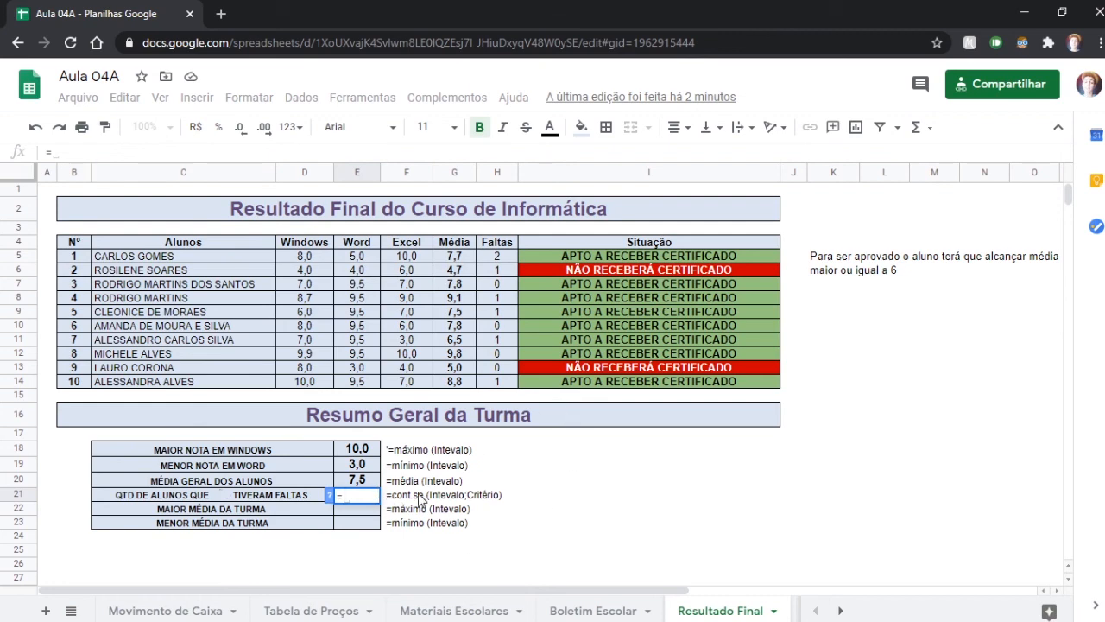
{"action": "type", "text": "CONT"}
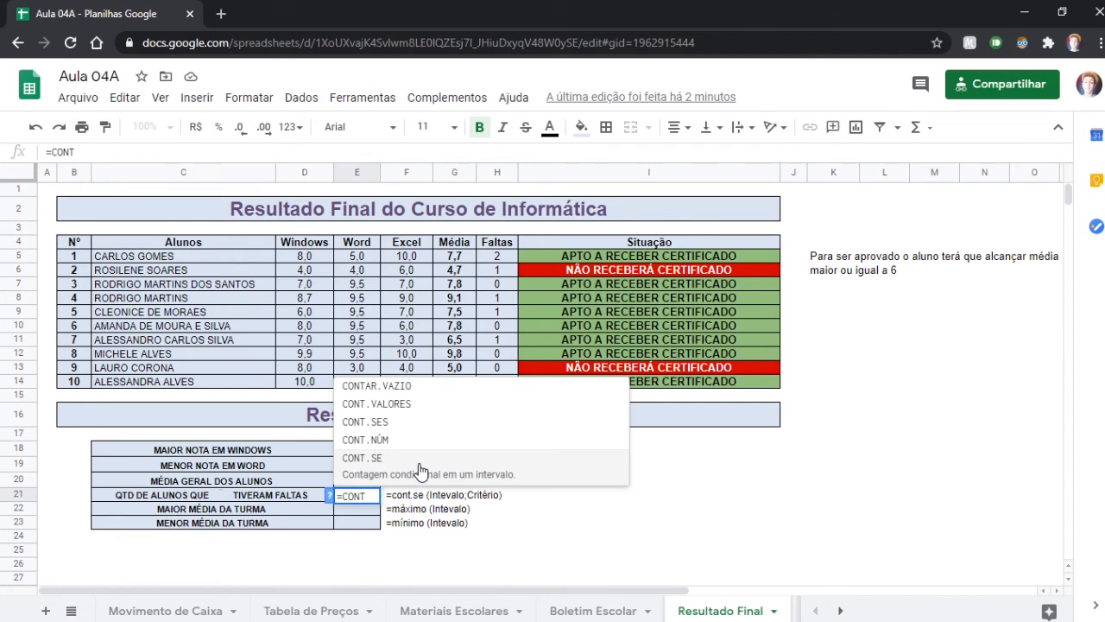
{"action": "left_click", "coordinate": [421, 471]}
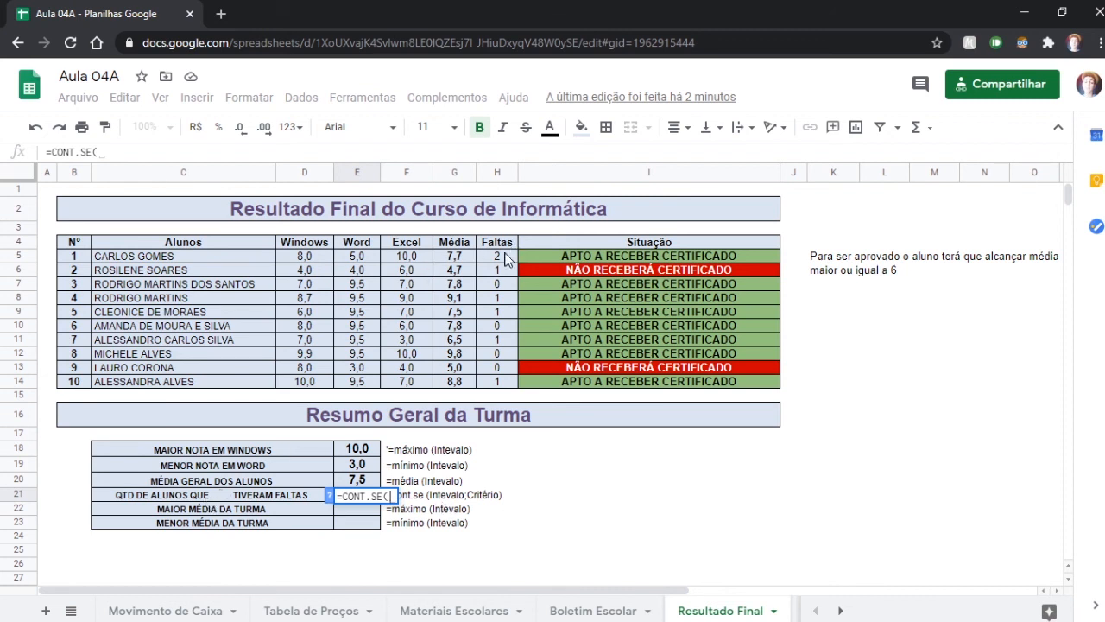
{"action": "left_click_drag", "start_coordinate": [498, 255], "coordinate": [489, 384]}
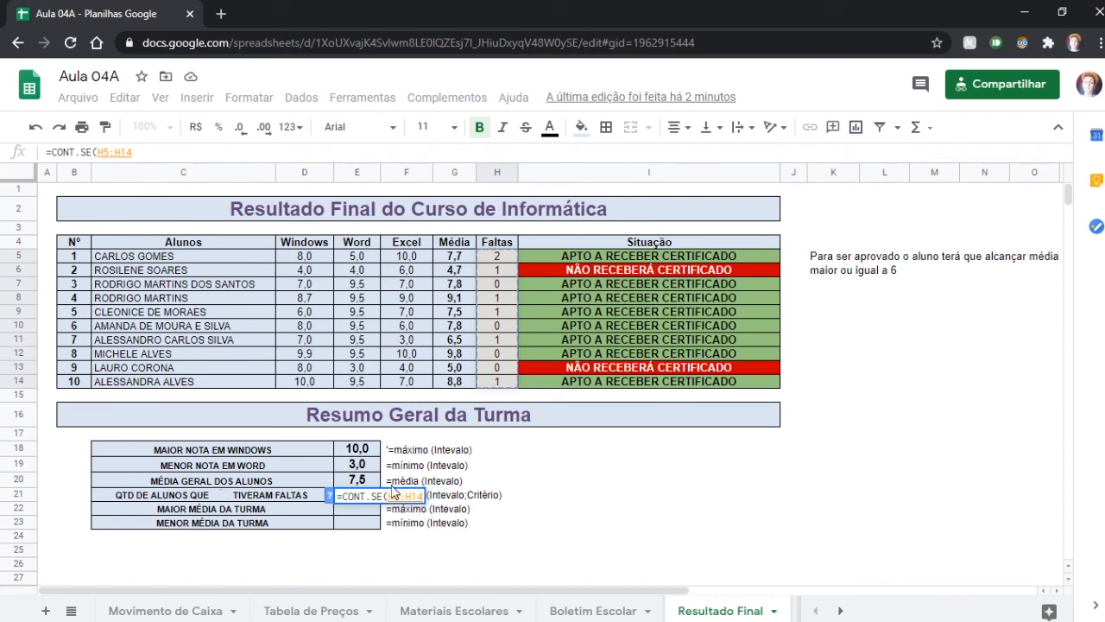
{"action": "type", "text": ";"}
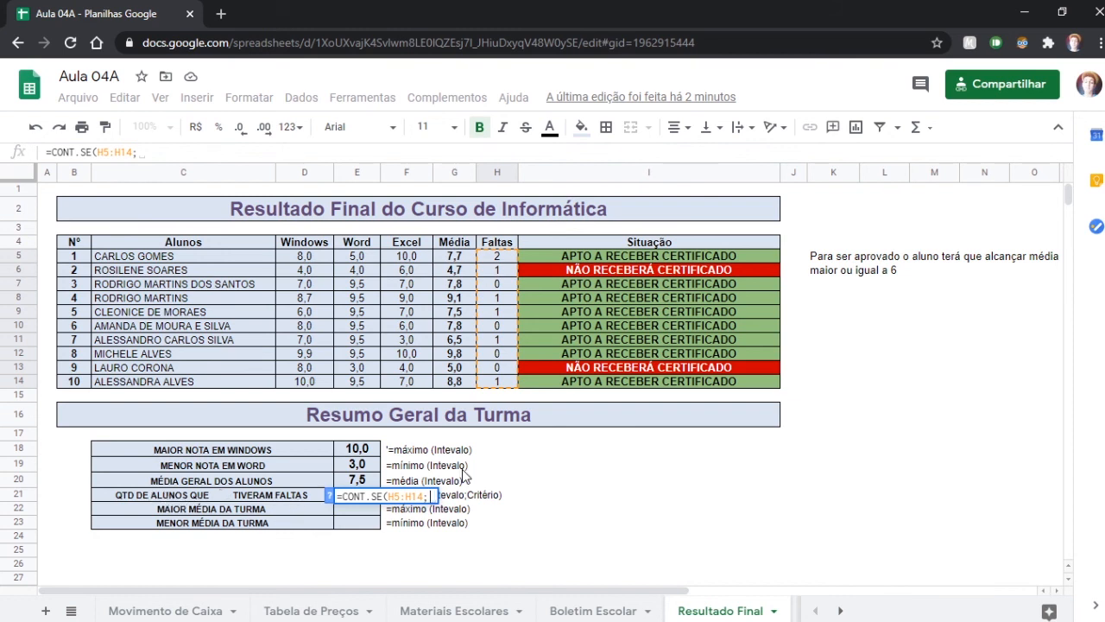
{"action": "type", "text": "\""}
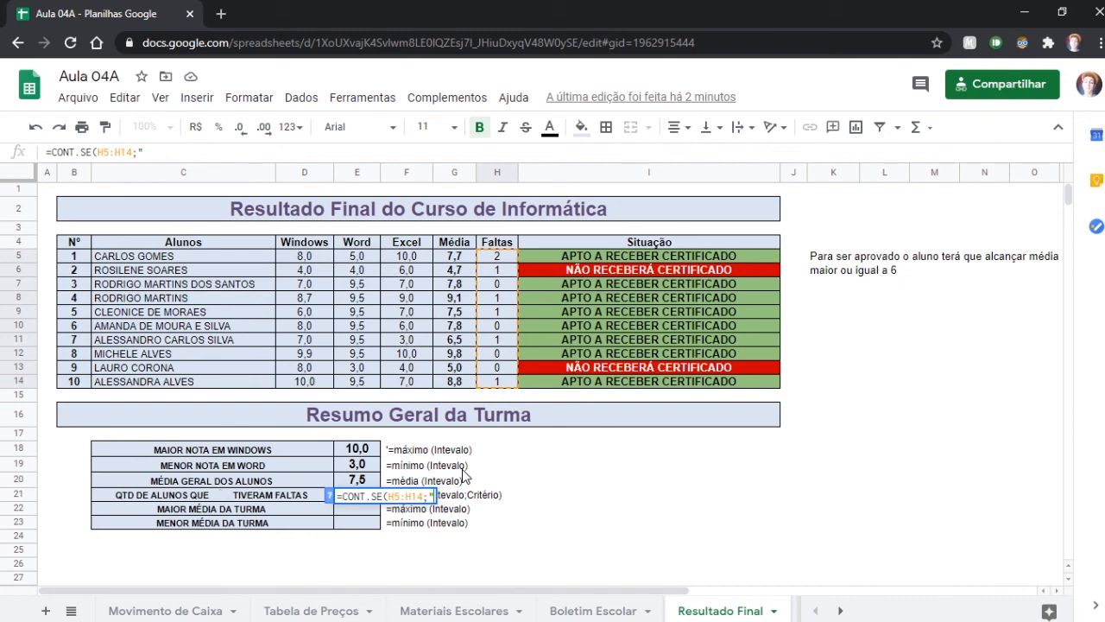
{"action": "type", "text": ">0\""}
{"action": "key", "text": "Return"}
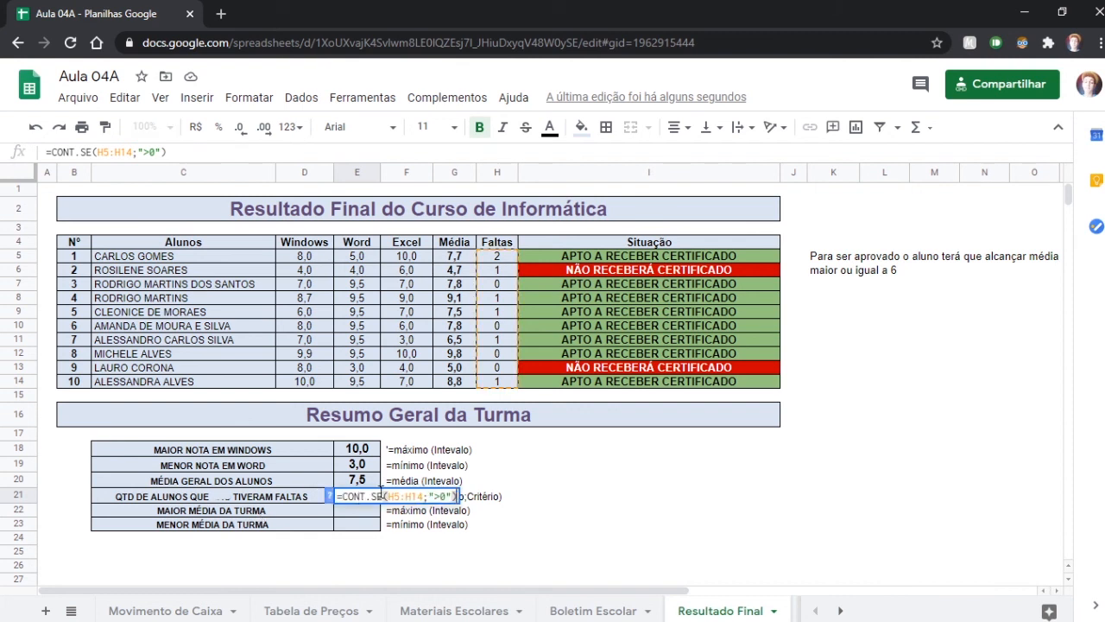
Change the criterion of the CONT.SE formula in E21 to ">=1"
{"action": "double_click", "coordinate": [365, 498]}
{"action": "left_click", "coordinate": [442, 495]}
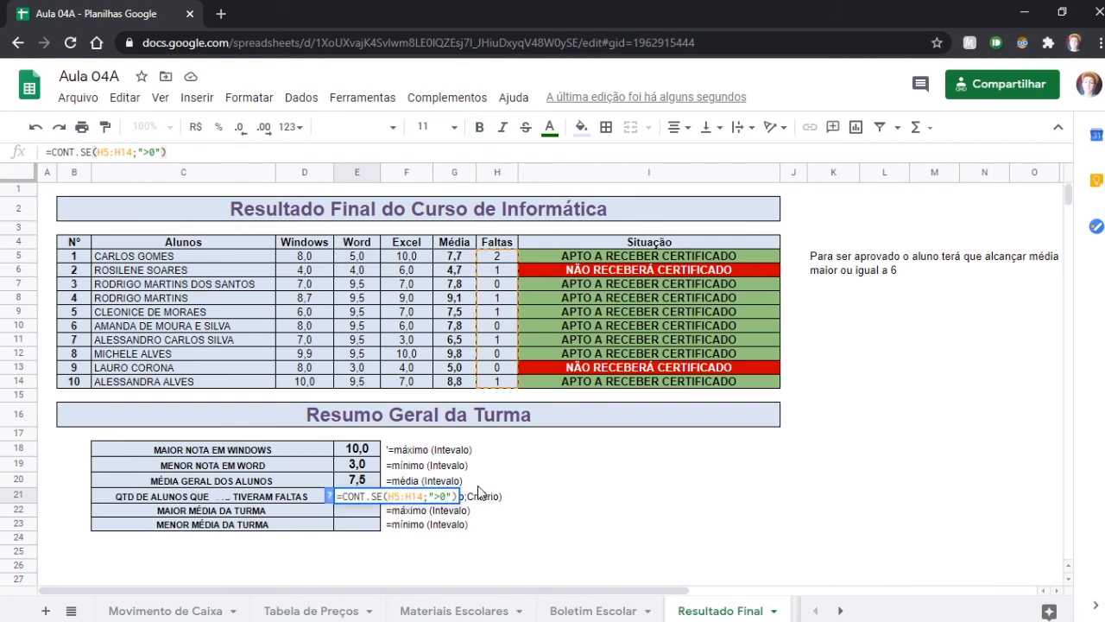
{"action": "key", "text": "BackSpace"}
{"action": "type", "text": "=1"}
{"action": "key", "text": "Return"}
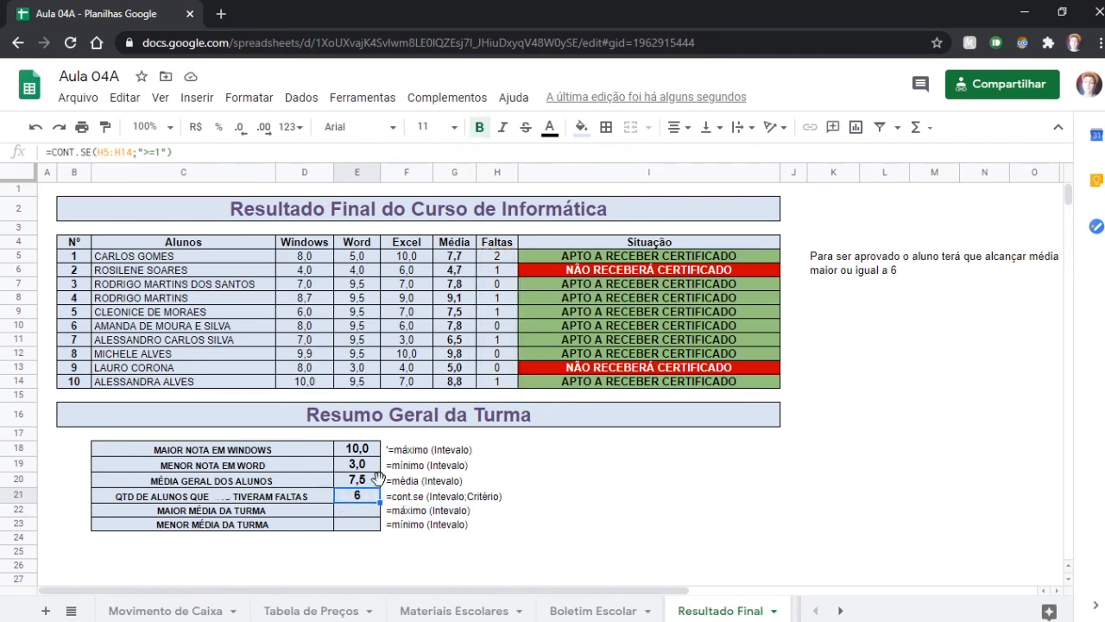
Check the absences in the Faltas column against the count in E21 and review that formula's range and criterion
{"action": "left_click", "coordinate": [505, 259]}
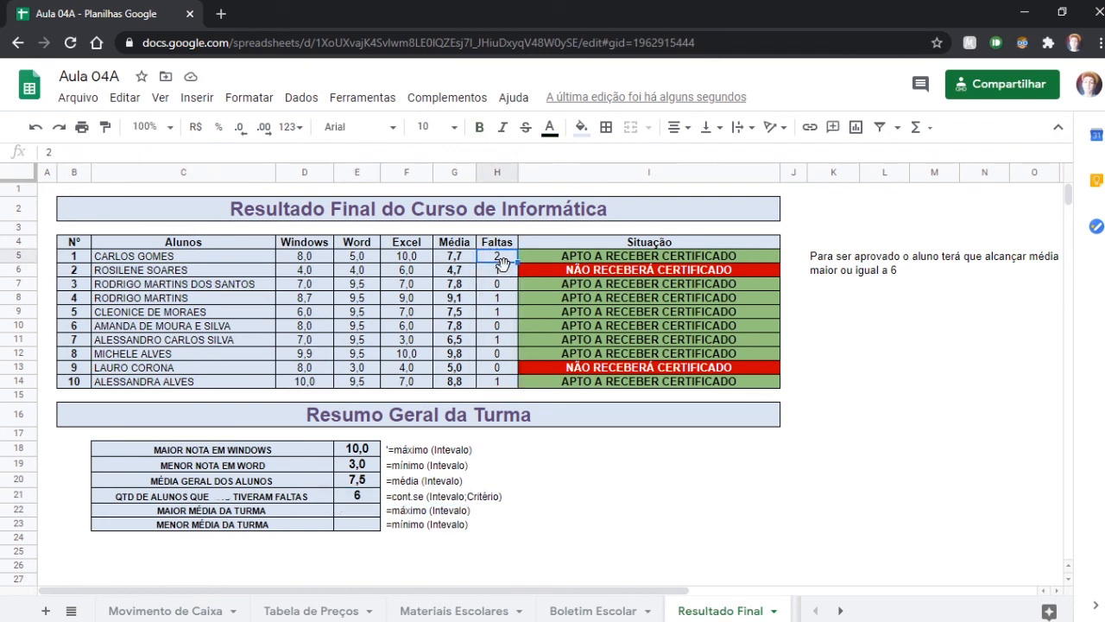
{"action": "key", "text": "Down"}
{"action": "key", "text": "Down"}
{"action": "key", "text": "Down"}
{"action": "key", "text": "Down"}
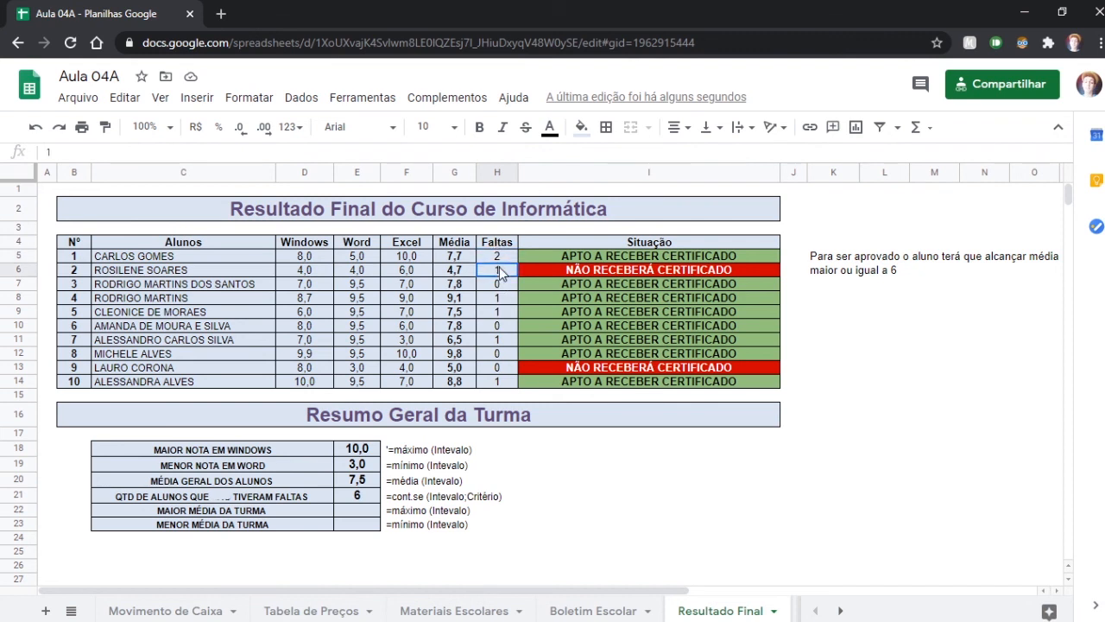
{"action": "left_click", "coordinate": [500, 335]}
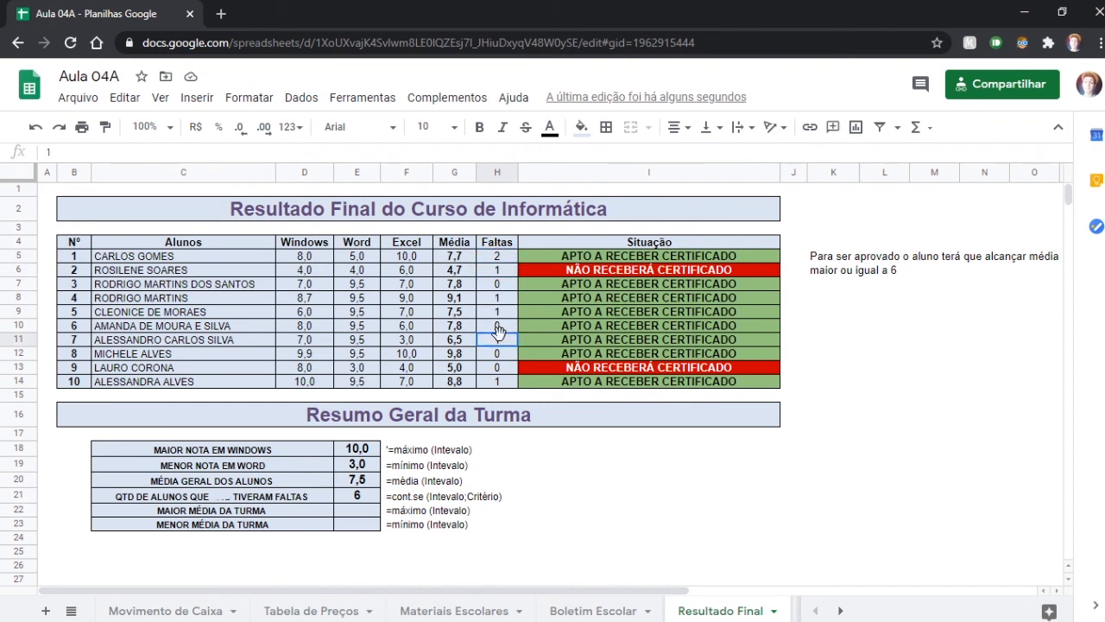
{"action": "left_click", "coordinate": [494, 385]}
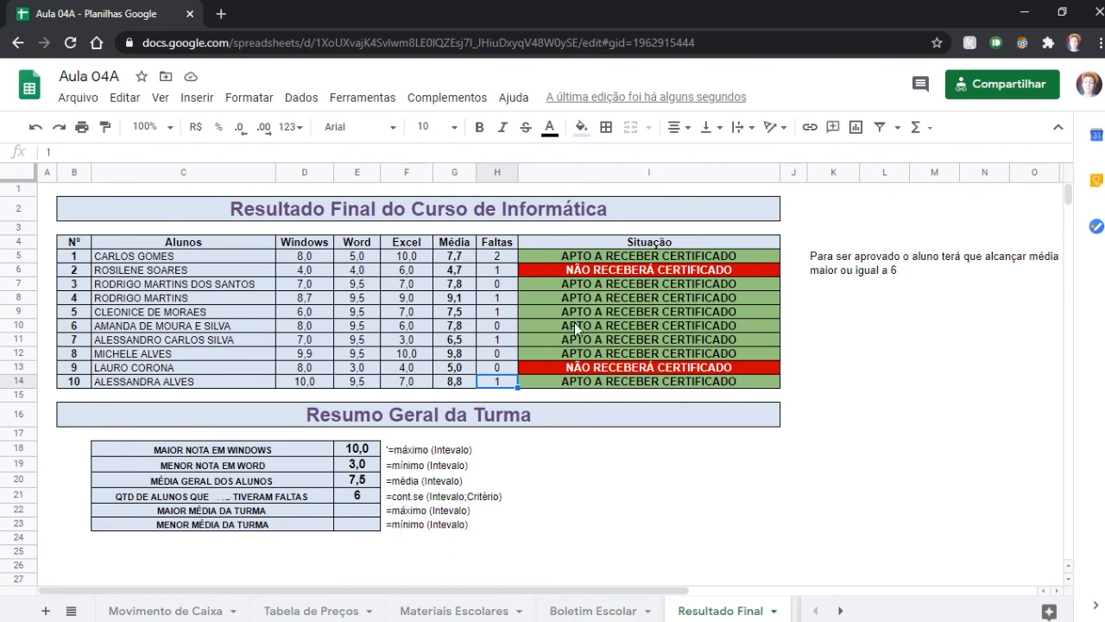
{"action": "left_click", "coordinate": [369, 501]}
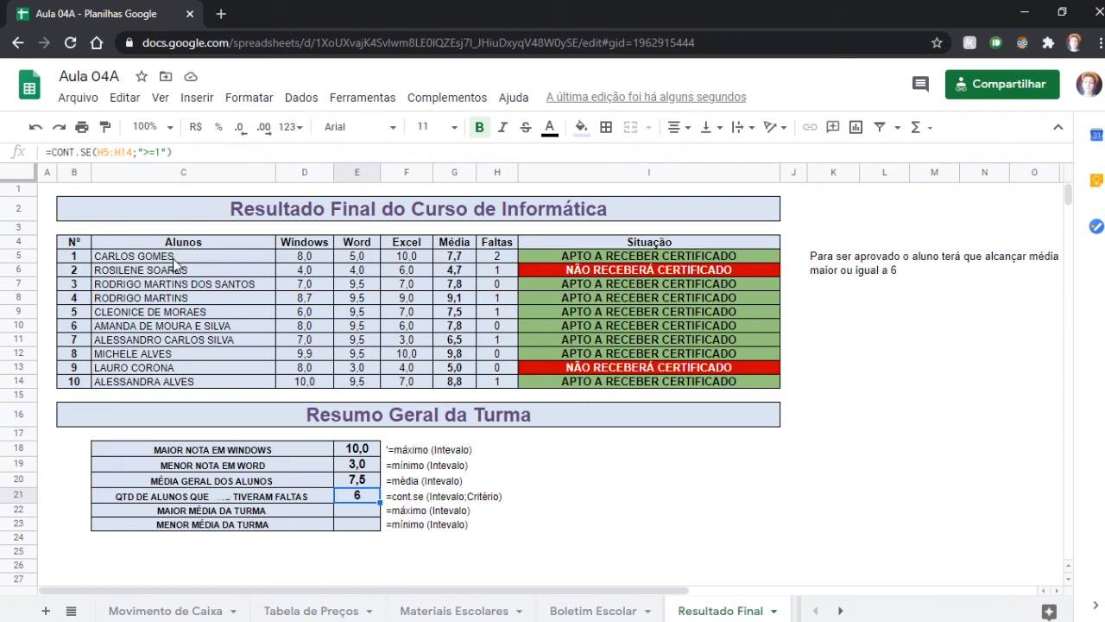
{"action": "double_click", "coordinate": [367, 497]}
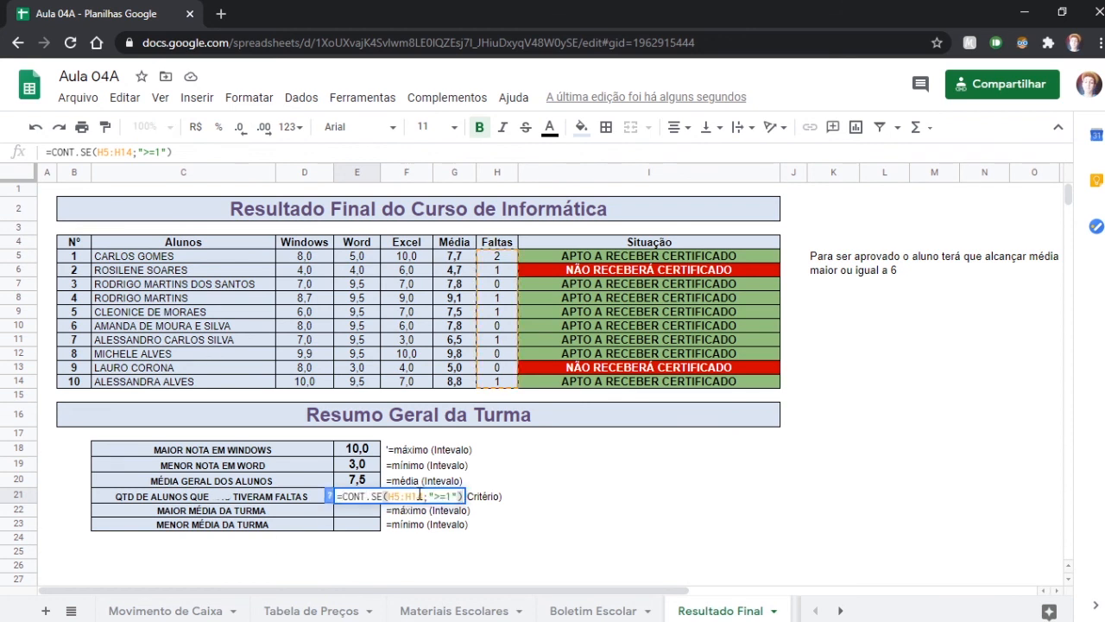
{"action": "left_click_drag", "start_coordinate": [452, 497], "coordinate": [439, 500]}
{"action": "left_click", "coordinate": [440, 499]}
{"action": "key", "text": "Return"}
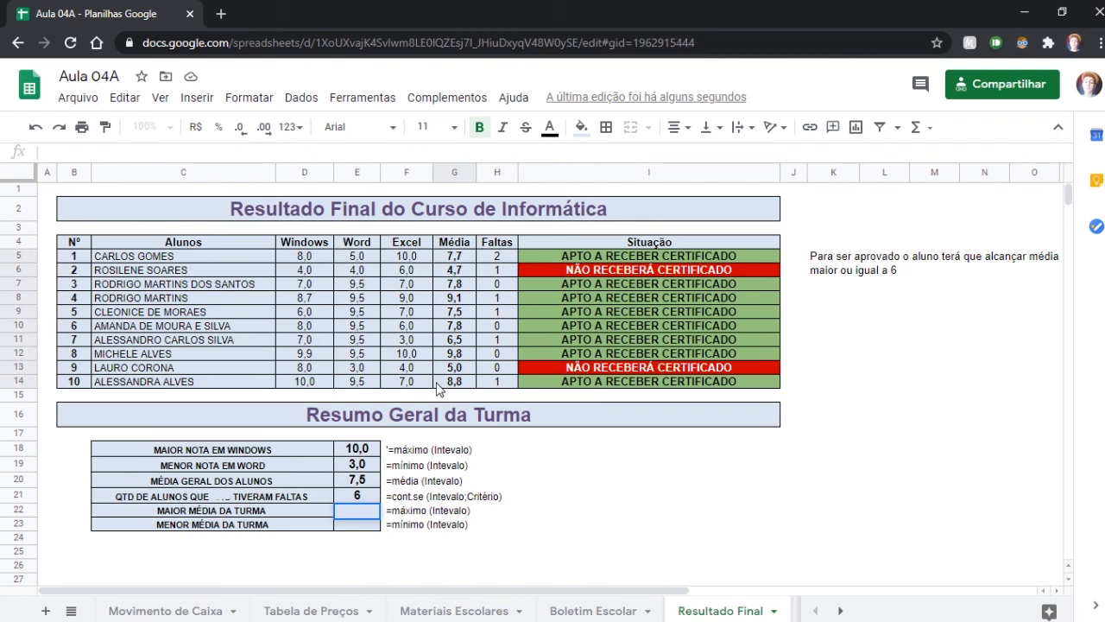
Enter a MÁXIMO formula over G5:G14 in E22 for the highest class average
{"action": "type", "text": "="}
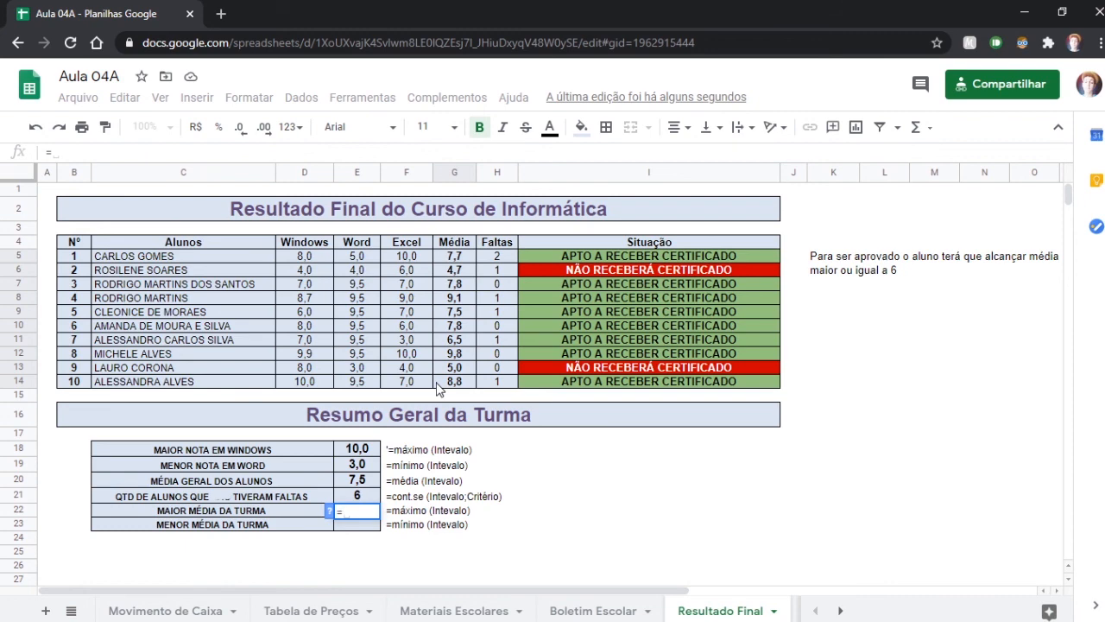
{"action": "type", "text": "MÁ"}
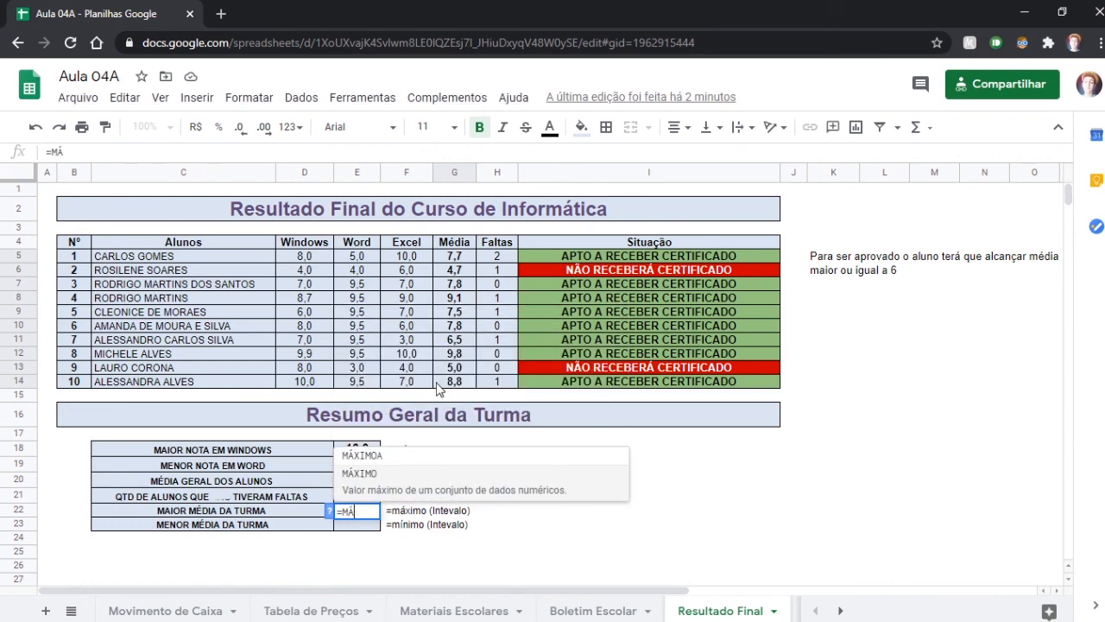
{"action": "type", "text": "XIMO("}
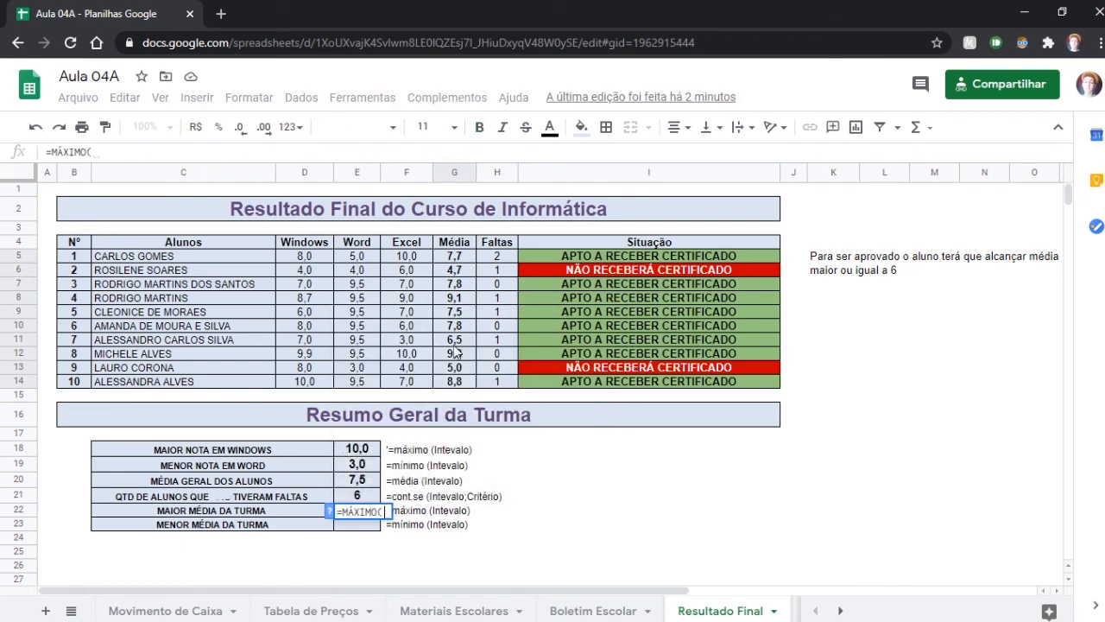
{"action": "left_click_drag", "start_coordinate": [457, 256], "coordinate": [442, 390]}
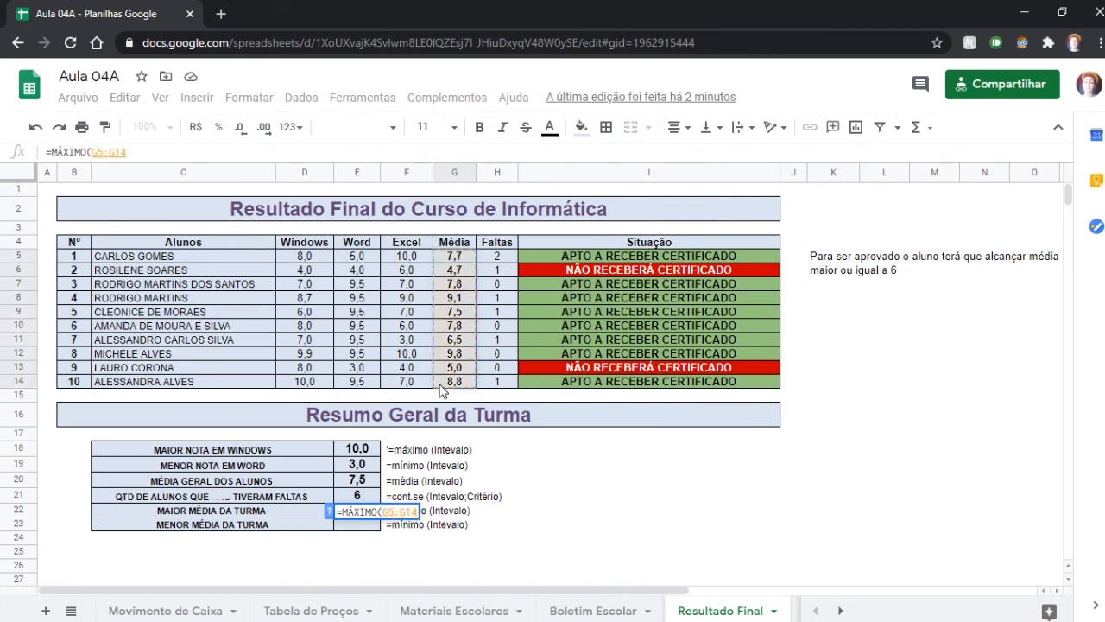
{"action": "key", "text": "Return"}
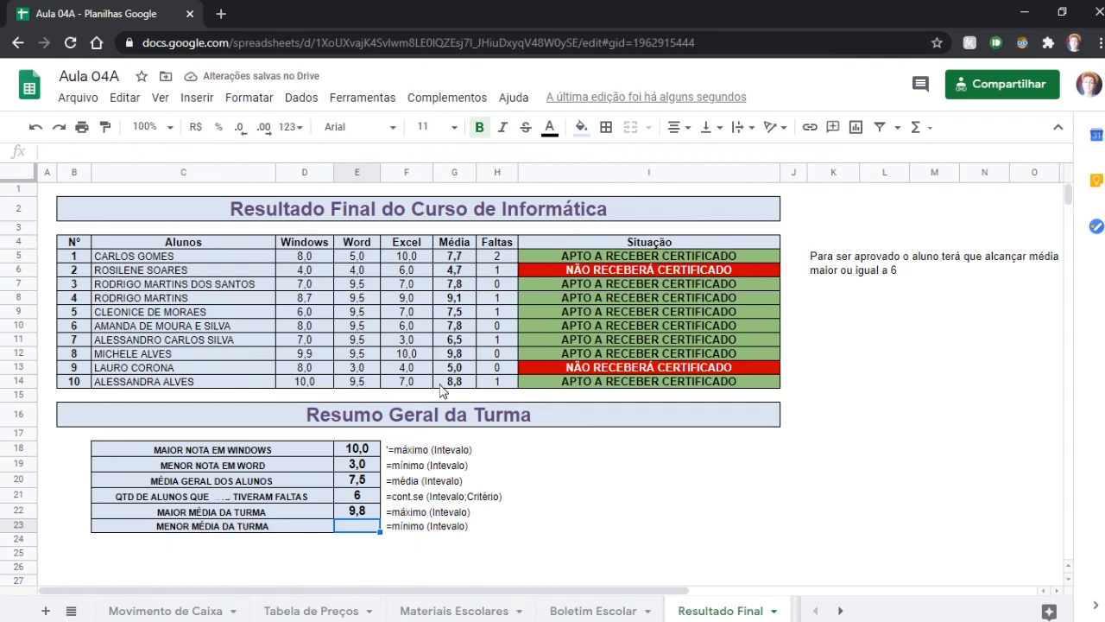
Enter a MÍNIMO formula over G5:G14 in E23 for the lowest class average
{"action": "type", "text": "=M"}
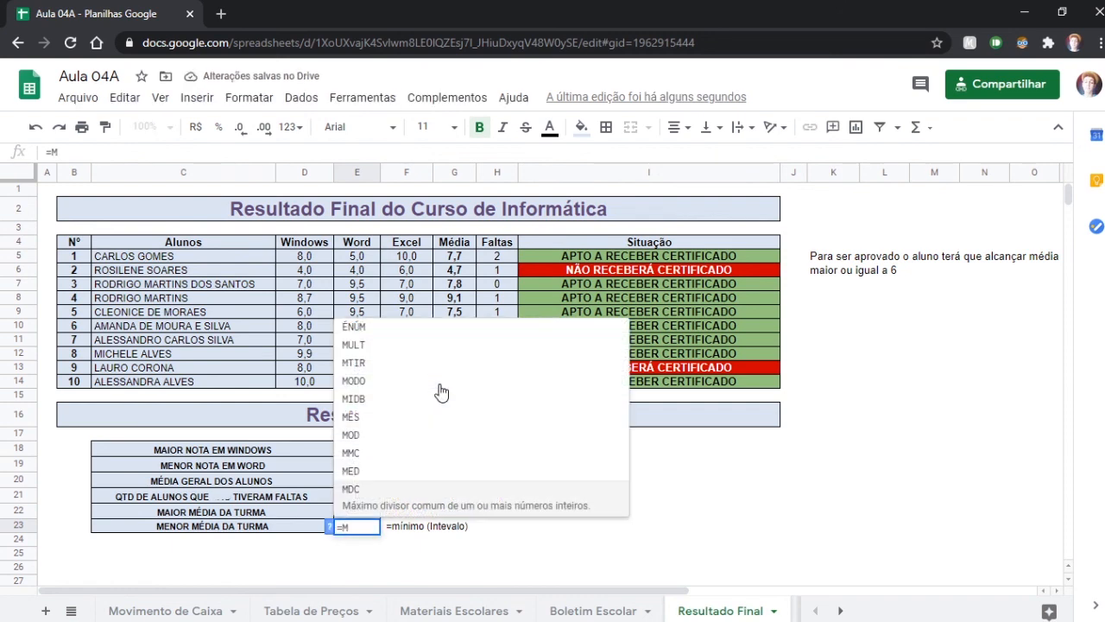
{"action": "type", "text": "Í"}
{"action": "key", "text": "Tab"}
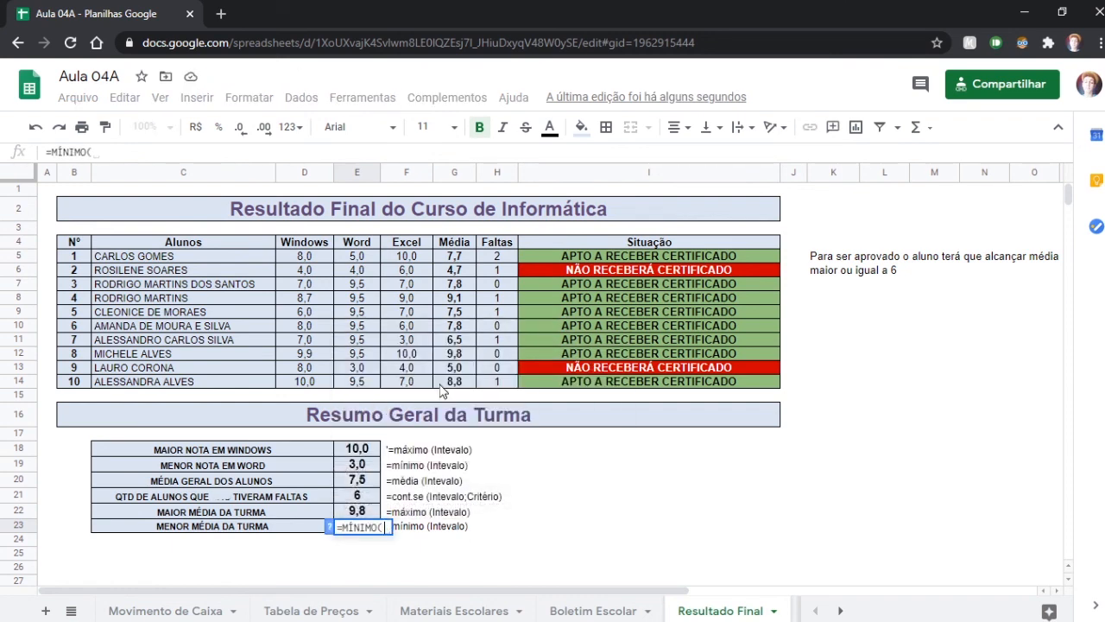
{"action": "left_click_drag", "start_coordinate": [458, 259], "coordinate": [460, 383]}
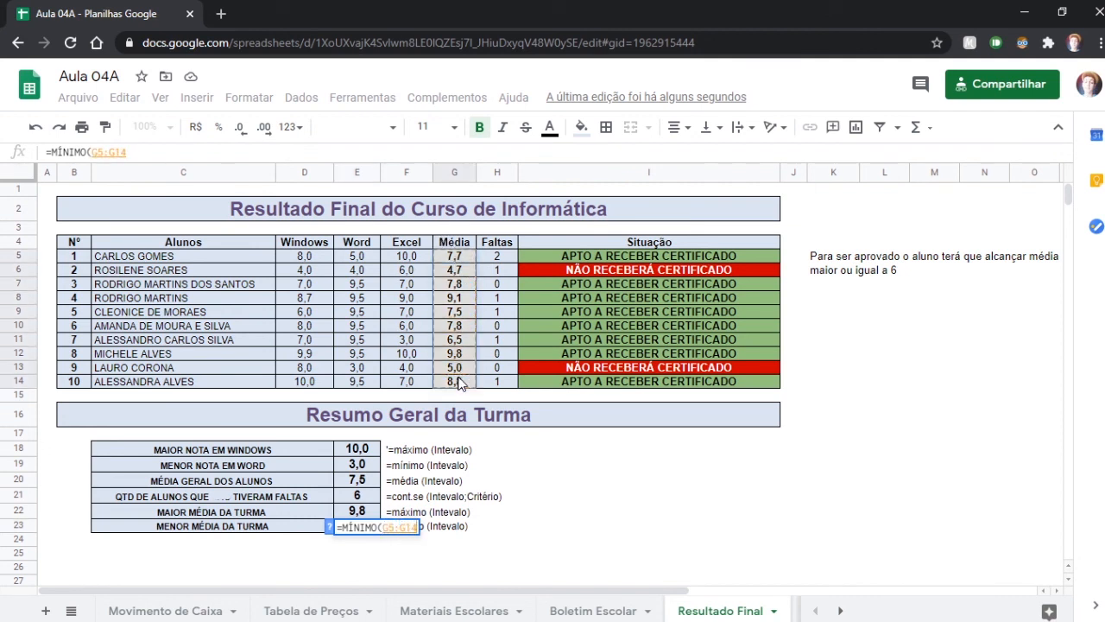
{"action": "type", "text": ")"}
{"action": "key", "text": "Return"}
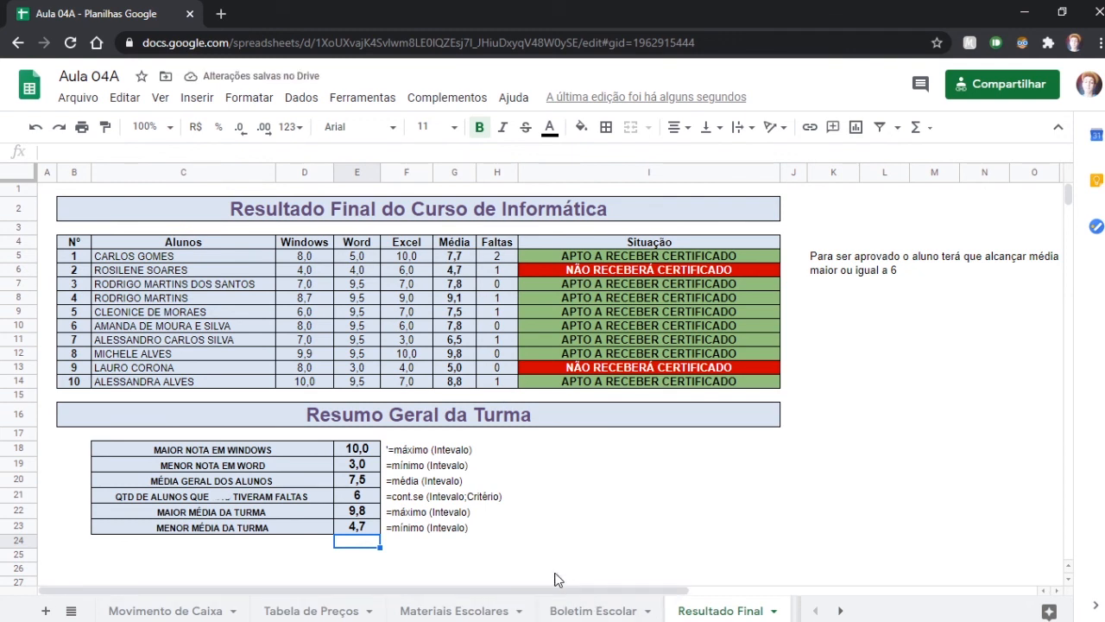
{"action": "left_click", "coordinate": [546, 543]}
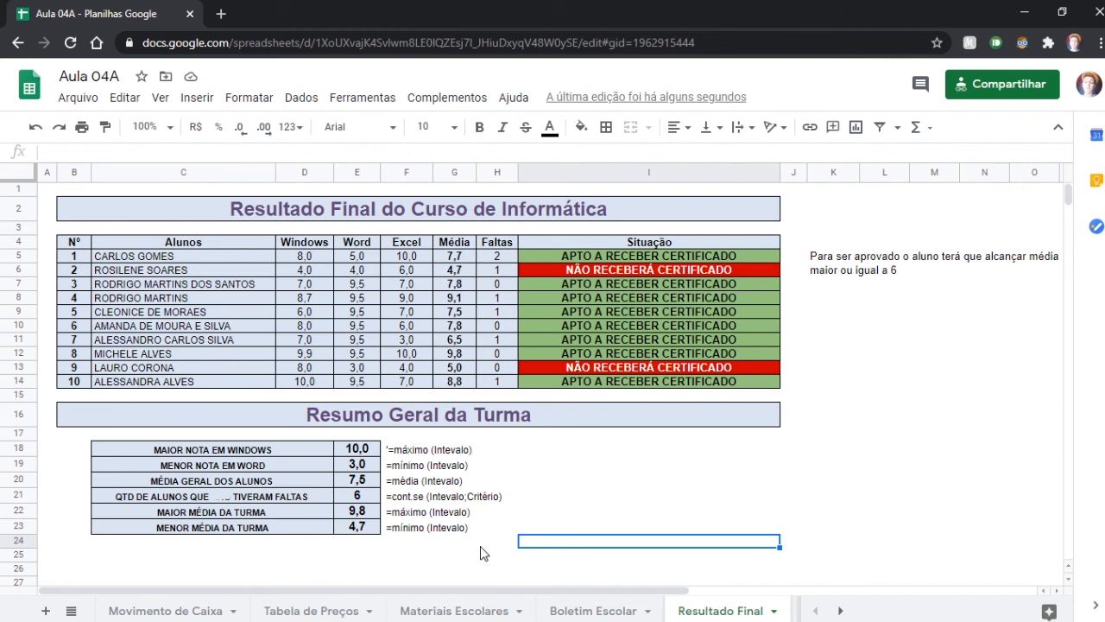
On the Comissões sheet, enter =E4*$G$2 in G4 to calculate the first capital commission with a fixed rate reference
{"action": "left_click", "coordinate": [842, 612]}
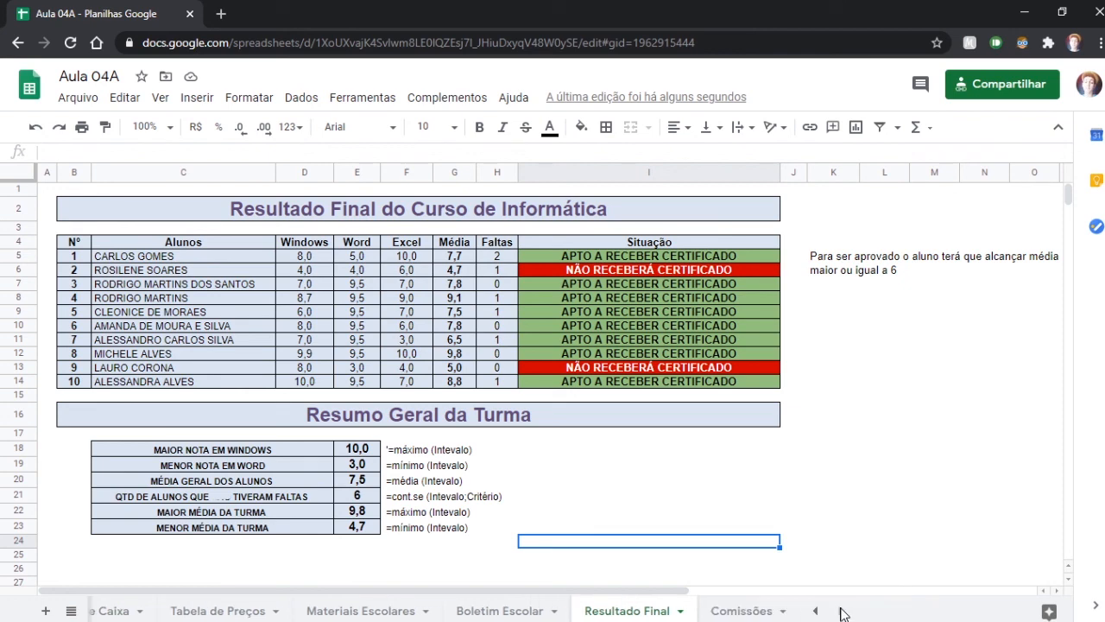
{"action": "left_click", "coordinate": [736, 612]}
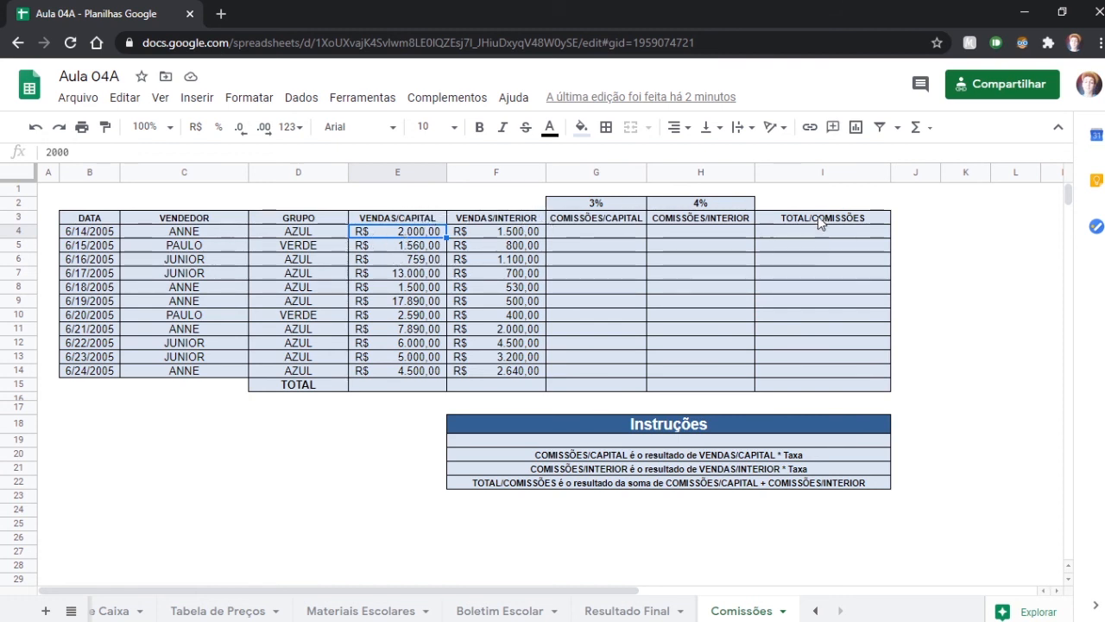
{"action": "left_click", "coordinate": [557, 231]}
{"action": "type", "text": "="}
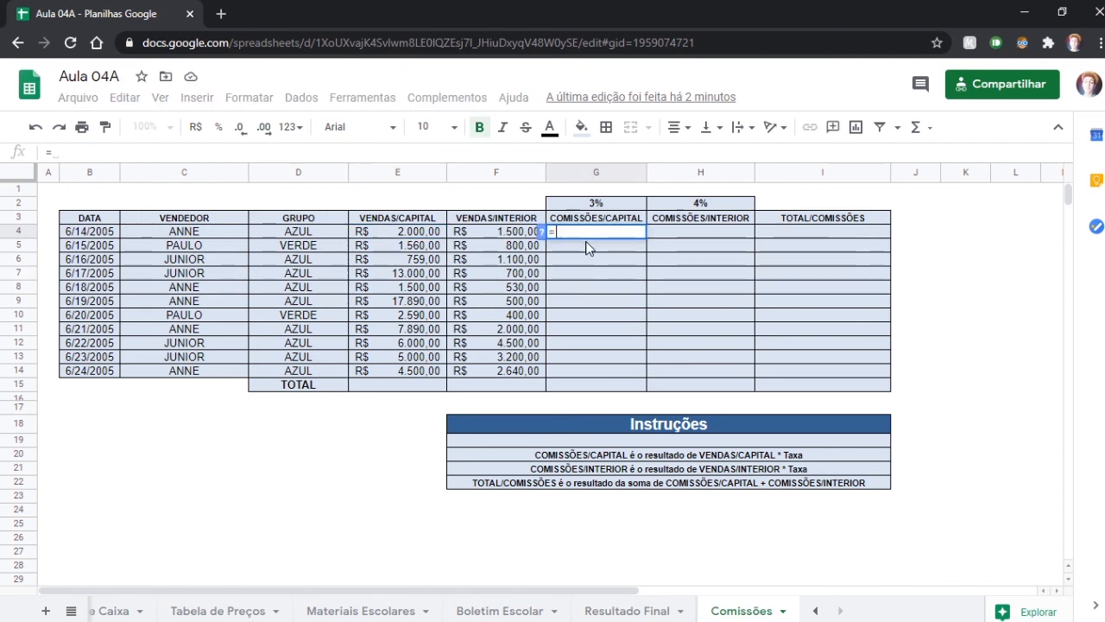
{"action": "left_click", "coordinate": [425, 239]}
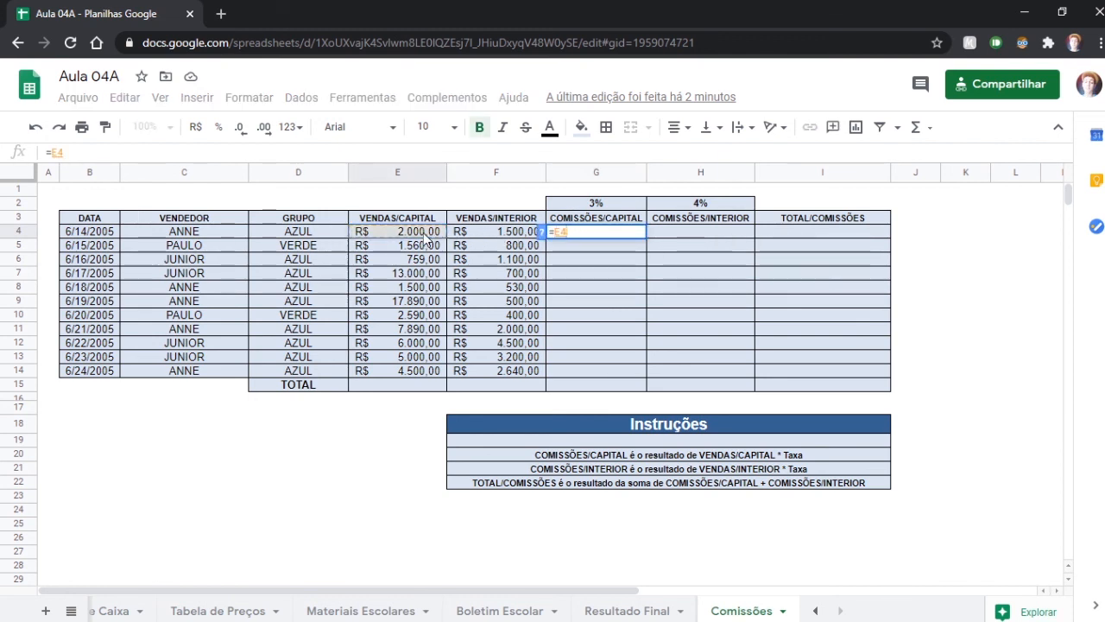
{"action": "type", "text": "*"}
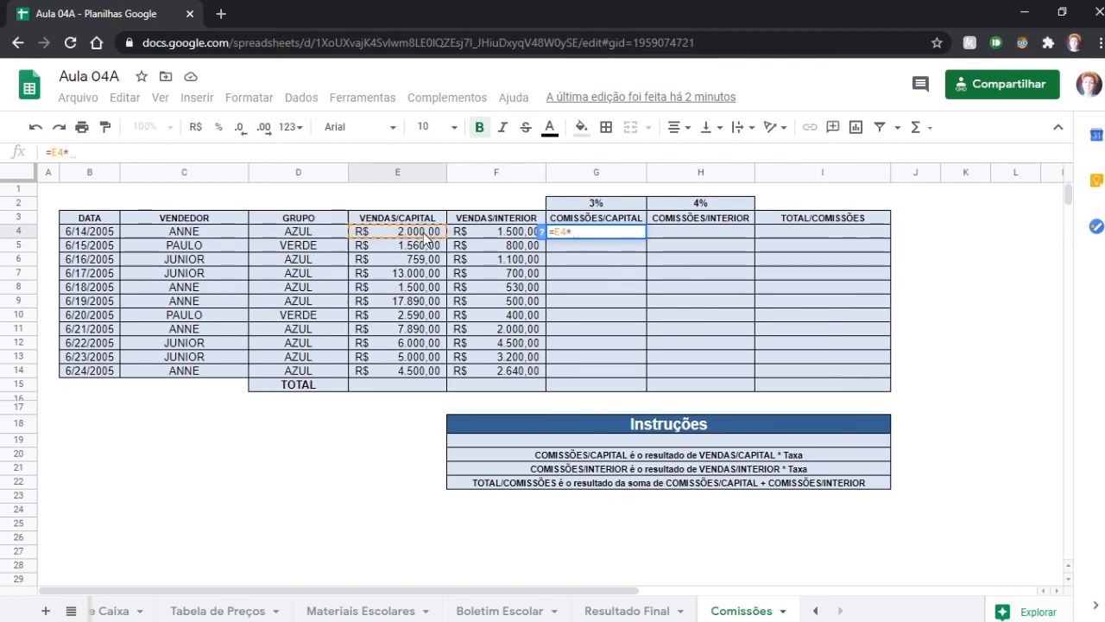
{"action": "left_click", "coordinate": [593, 204]}
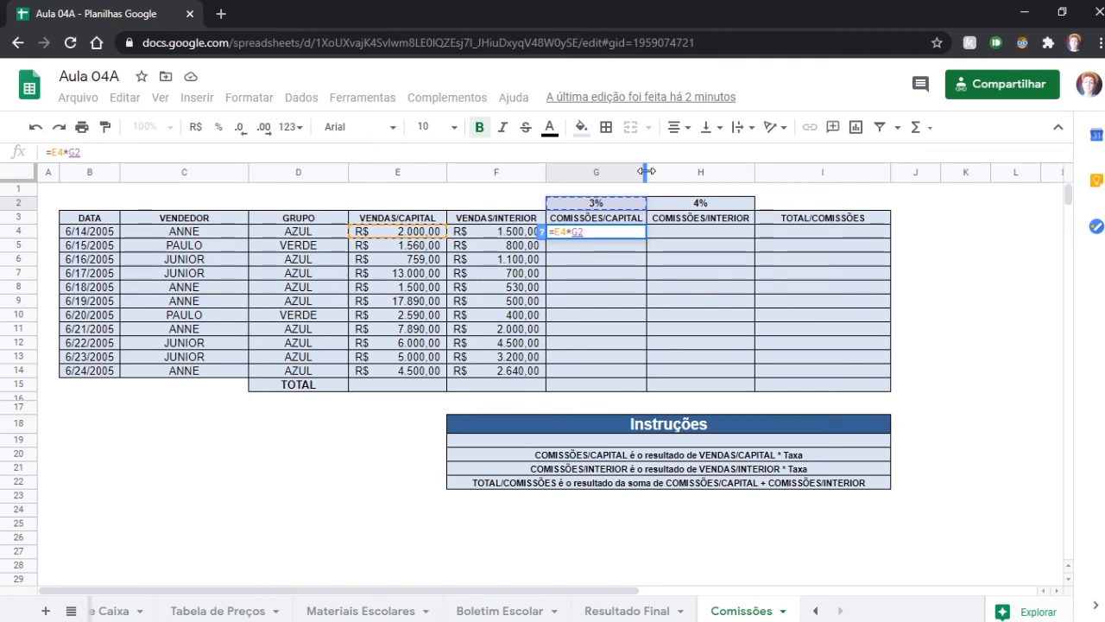
{"action": "key", "text": "F4"}
{"action": "key", "text": "Return"}
Enter =E5*$G$2 in G5, then fill the capital commission formula from G4 down through G14
{"action": "type", "text": "="}
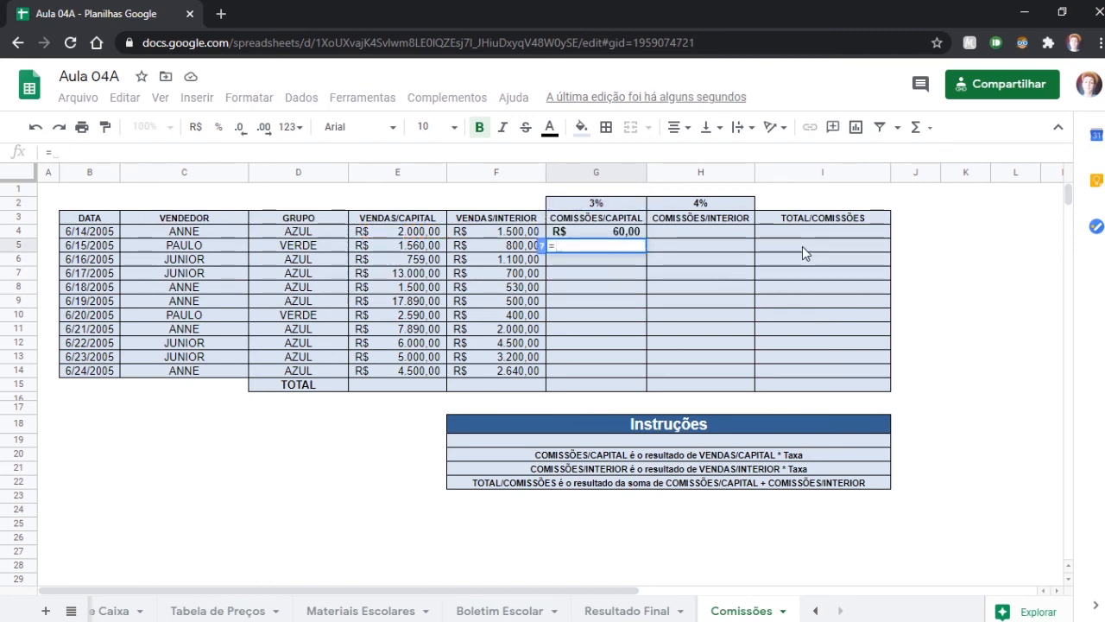
{"action": "left_click", "coordinate": [400, 249]}
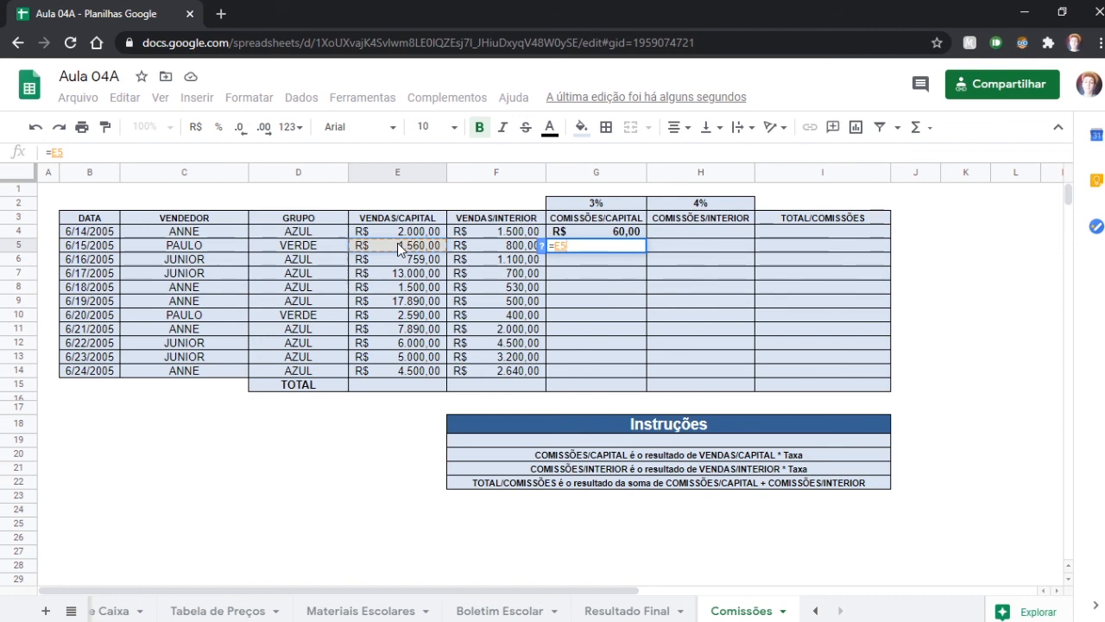
{"action": "type", "text": "*"}
{"action": "left_click", "coordinate": [596, 204]}
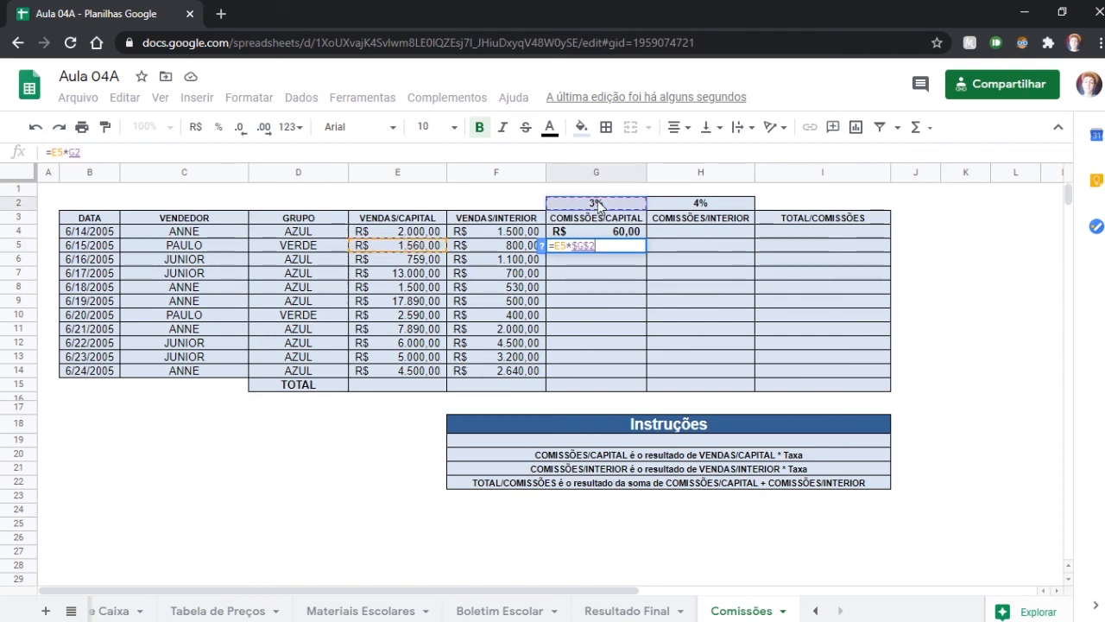
{"action": "key", "text": "F4"}
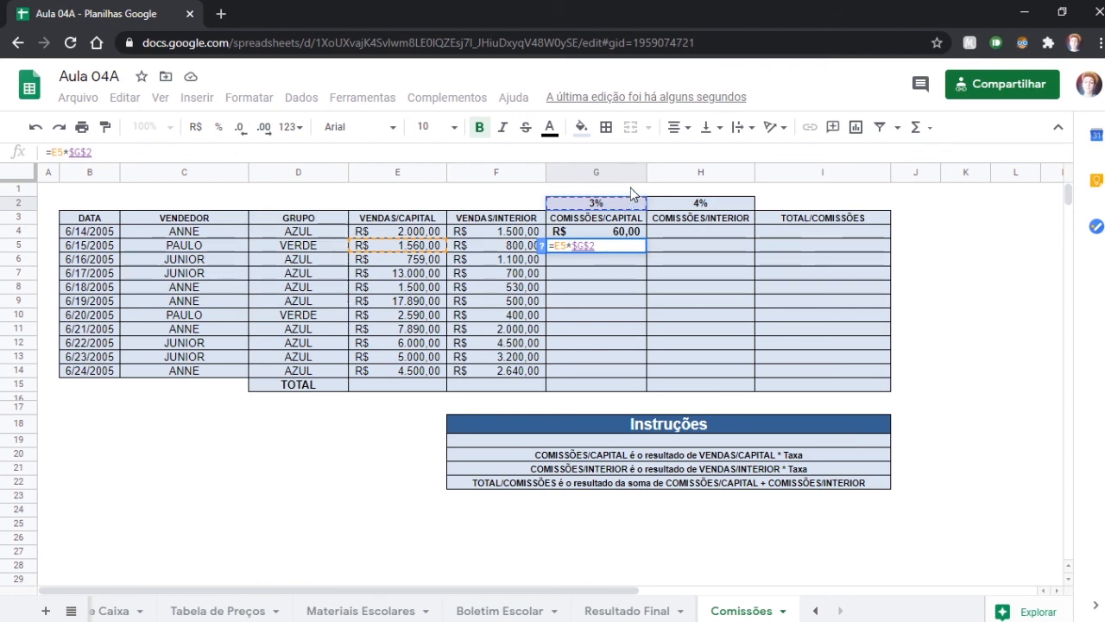
{"action": "key", "text": "Return"}
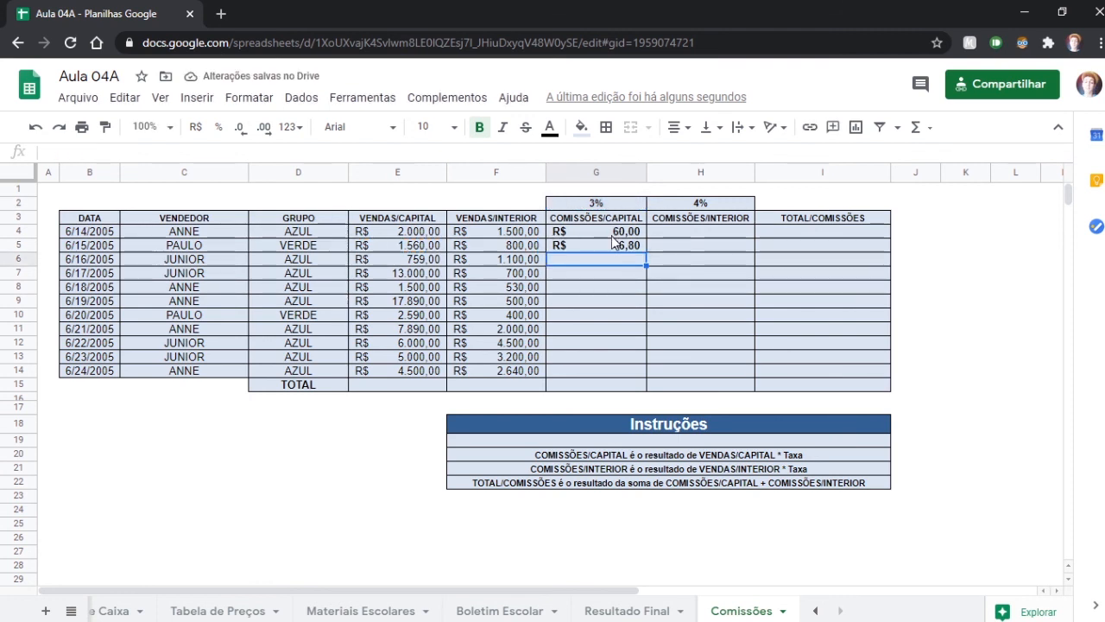
{"action": "left_click", "coordinate": [618, 231]}
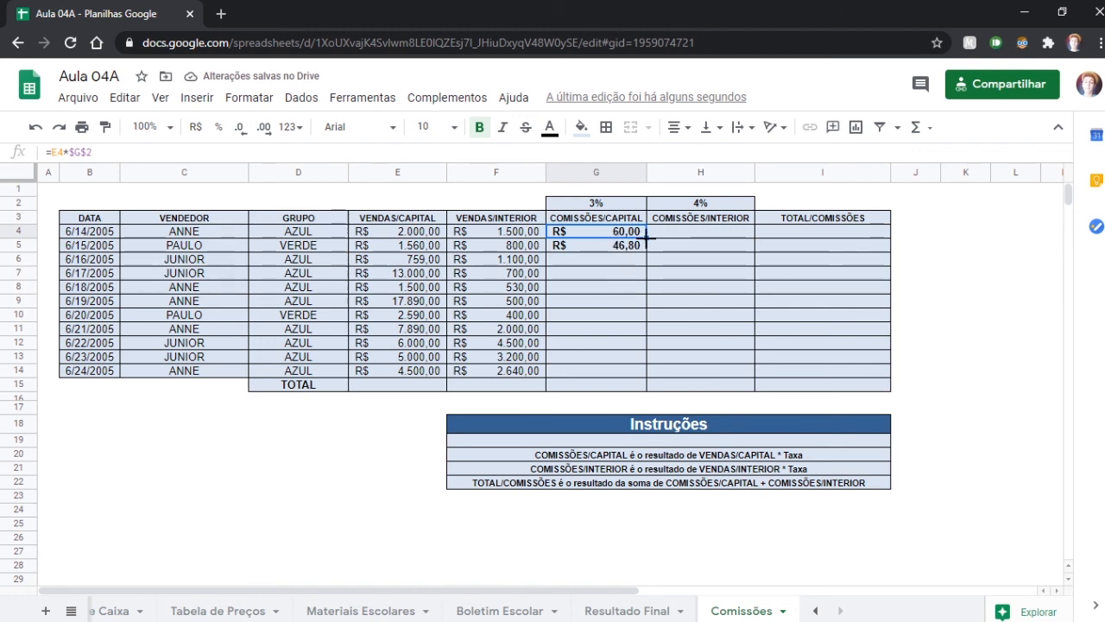
{"action": "left_click_drag", "start_coordinate": [646, 236], "coordinate": [639, 368]}
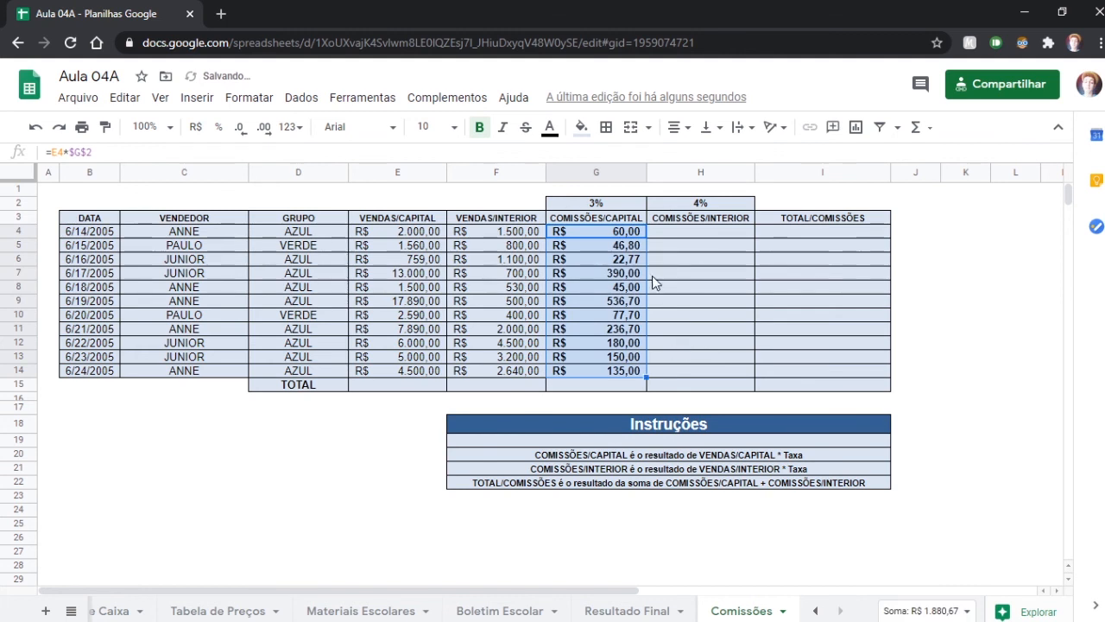
Enter =F4*$H$2 in H4 to calculate the first interior commission with a fixed rate reference
{"action": "left_click", "coordinate": [680, 232]}
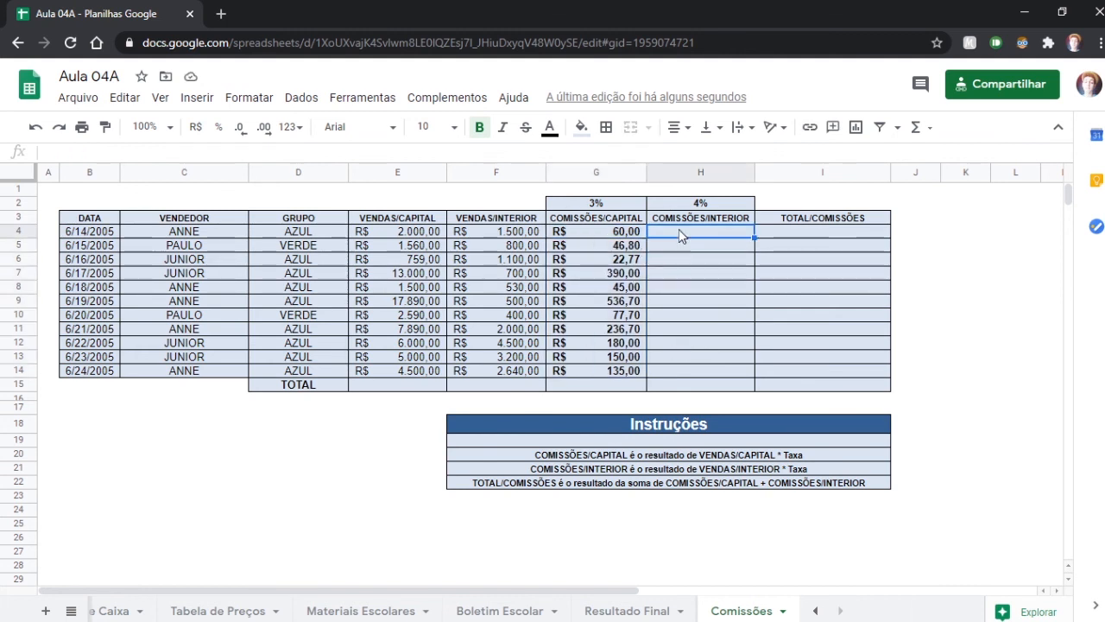
{"action": "type", "text": "-"}
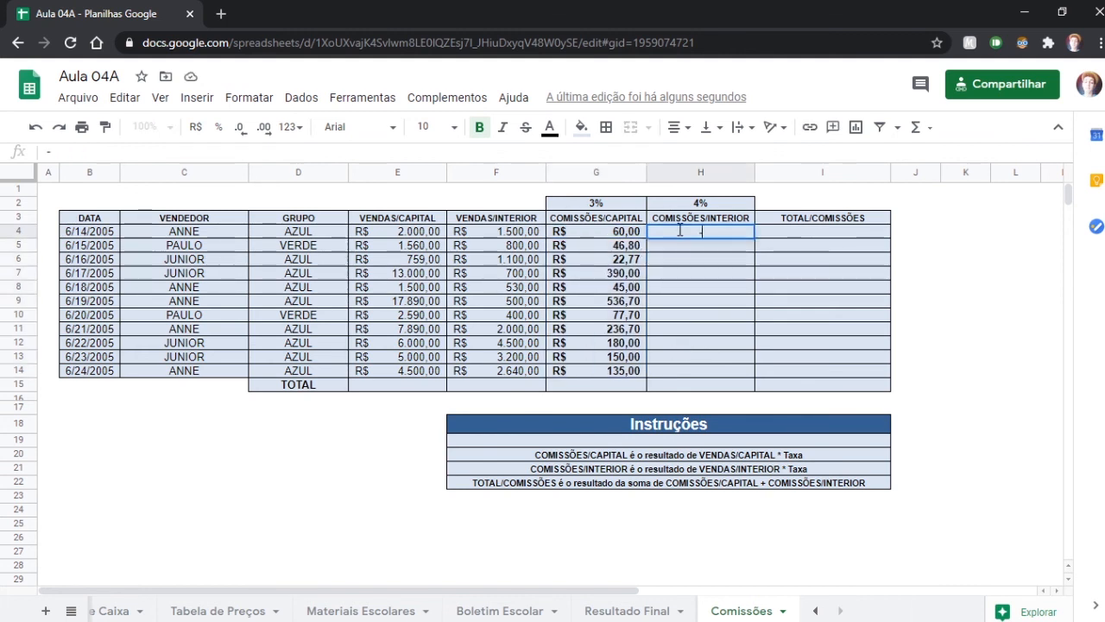
{"action": "key", "text": "BackSpace"}
{"action": "type", "text": "="}
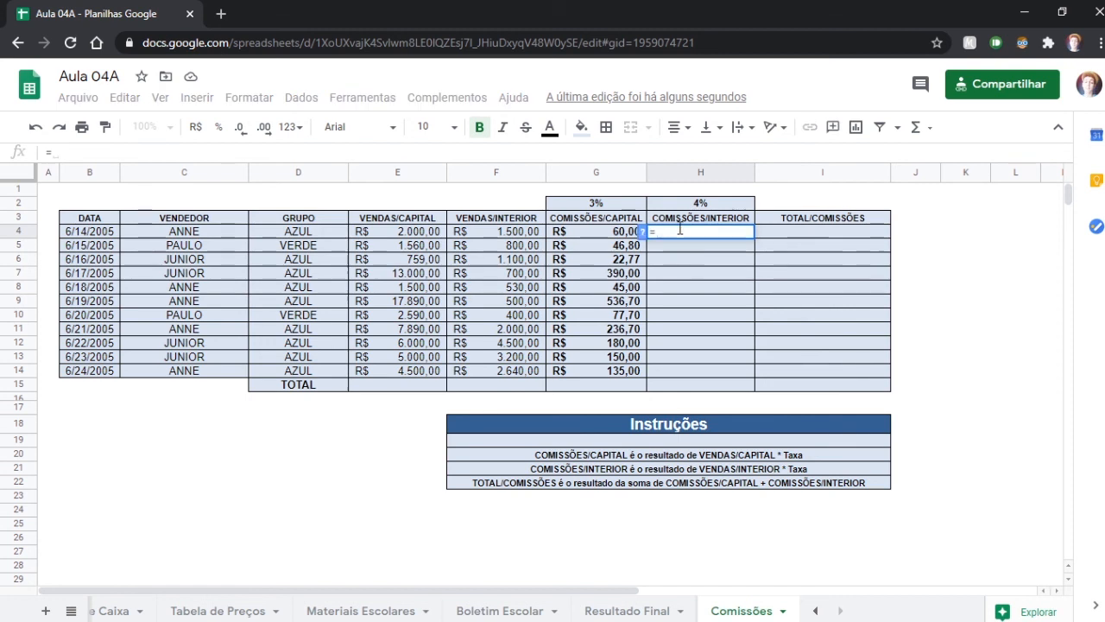
{"action": "left_click", "coordinate": [505, 234]}
{"action": "type", "text": "*"}
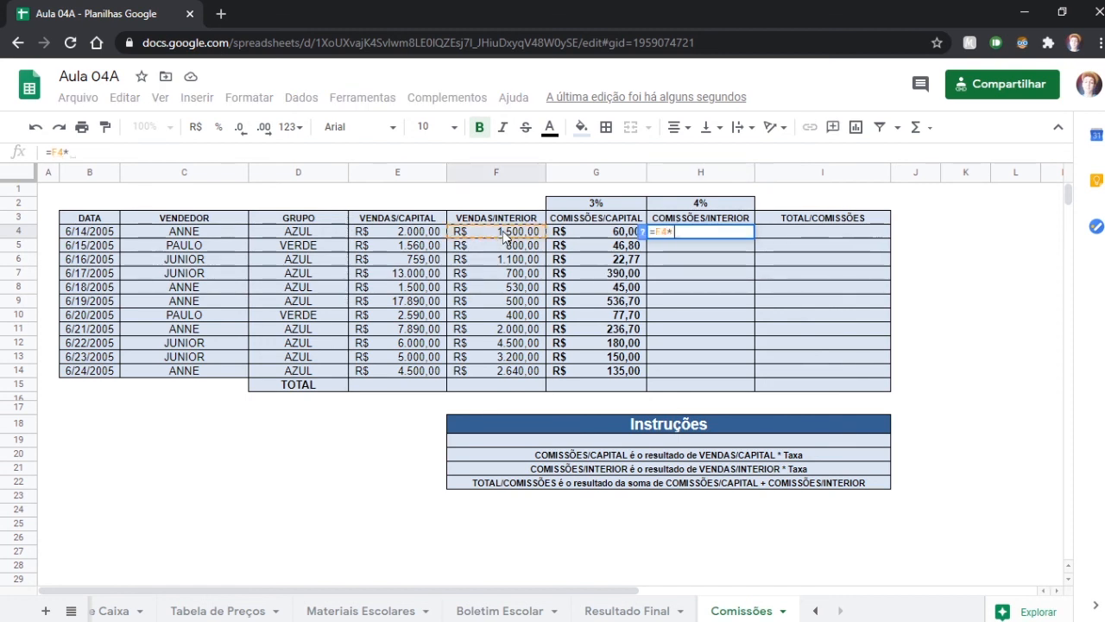
{"action": "left_click", "coordinate": [713, 206]}
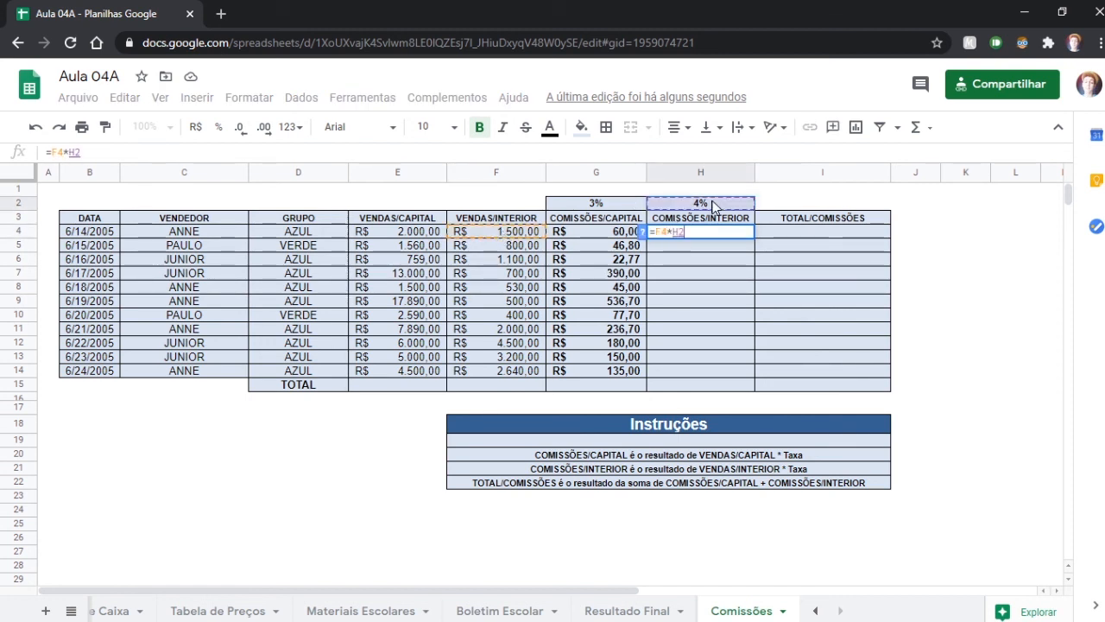
{"action": "key", "text": "F4"}
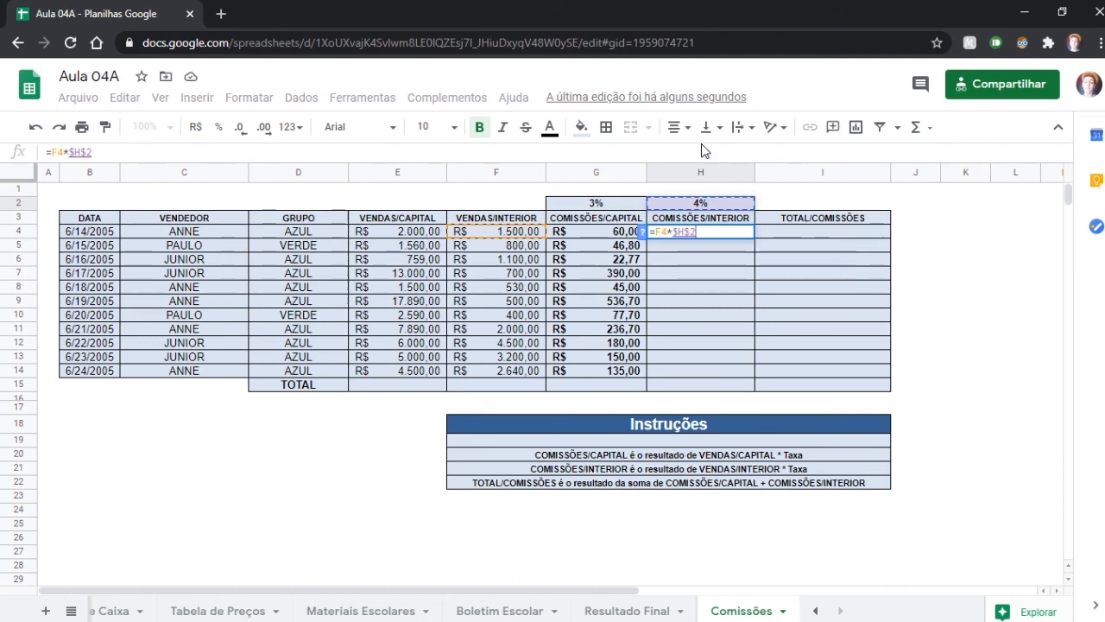
{"action": "key", "text": "Return"}
Enter =F5*$H$2 in H5 and fill the interior commission formula down through H14
{"action": "type", "text": "="}
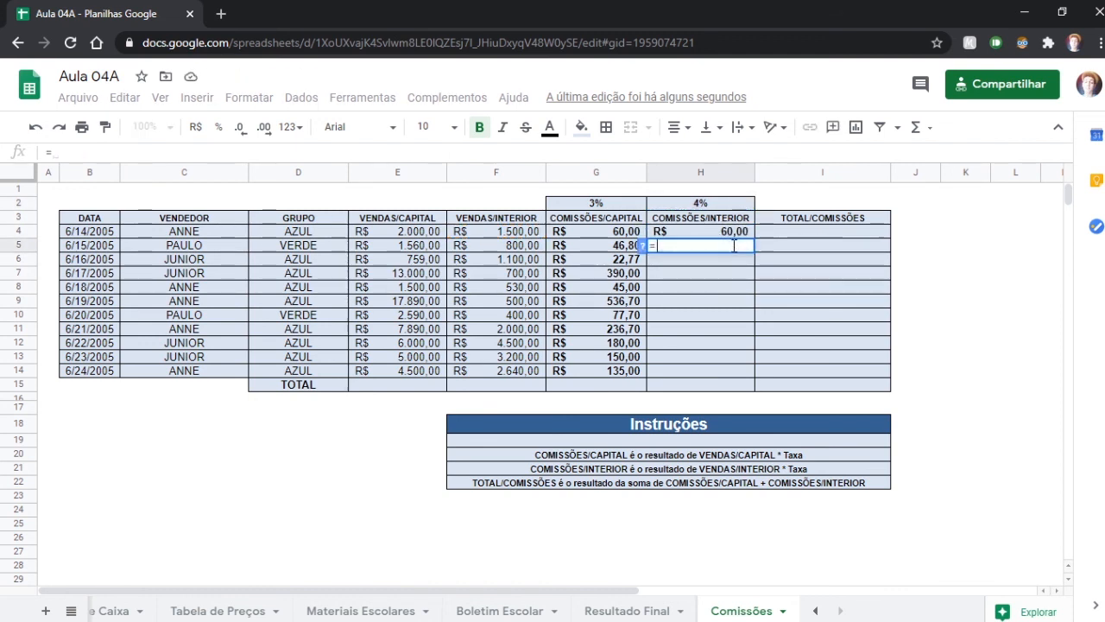
{"action": "left_click", "coordinate": [506, 246]}
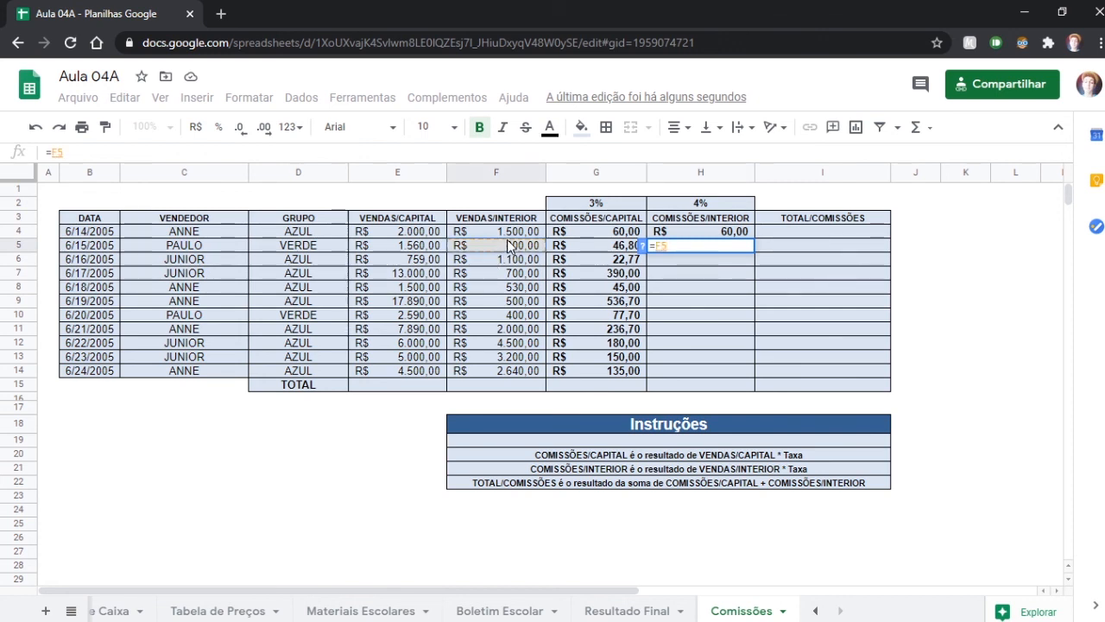
{"action": "type", "text": "*"}
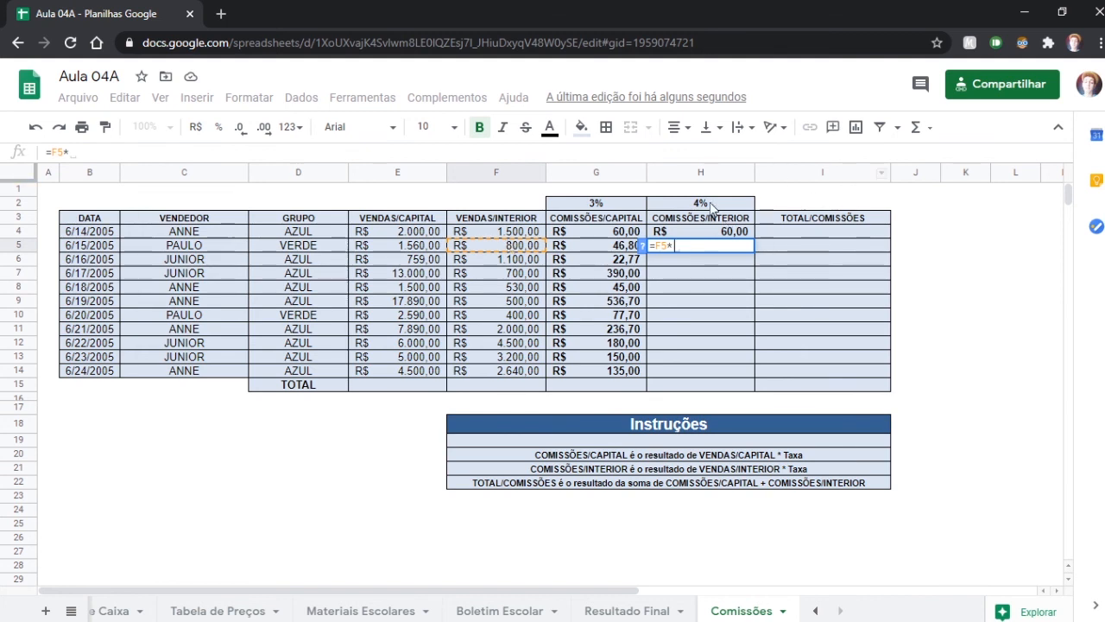
{"action": "left_click", "coordinate": [710, 202]}
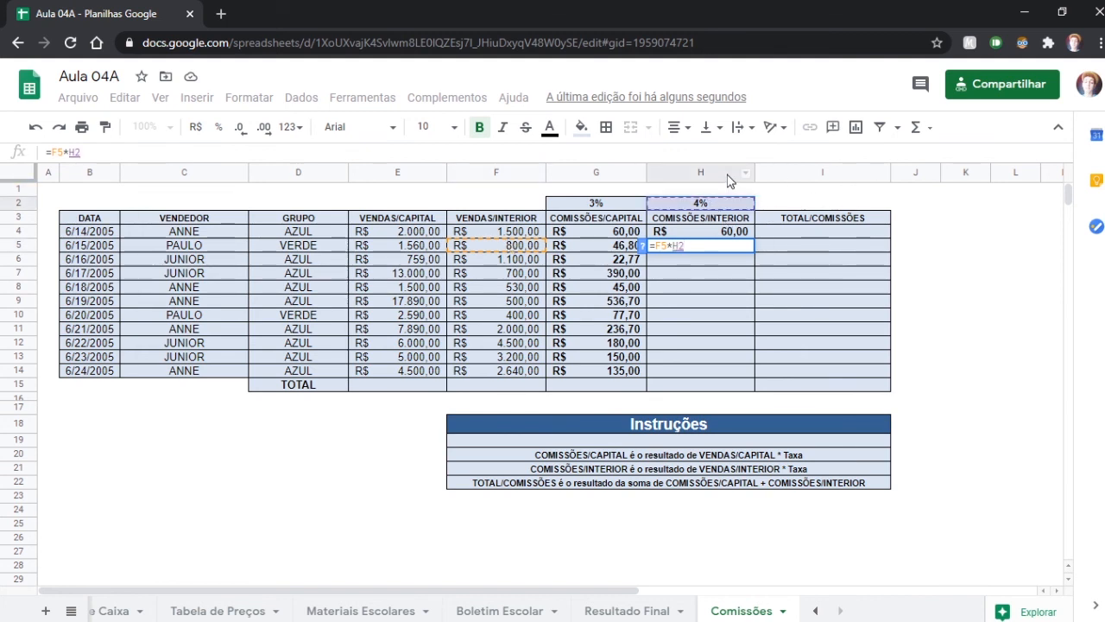
{"action": "key", "text": "F4"}
{"action": "key", "text": "Return"}
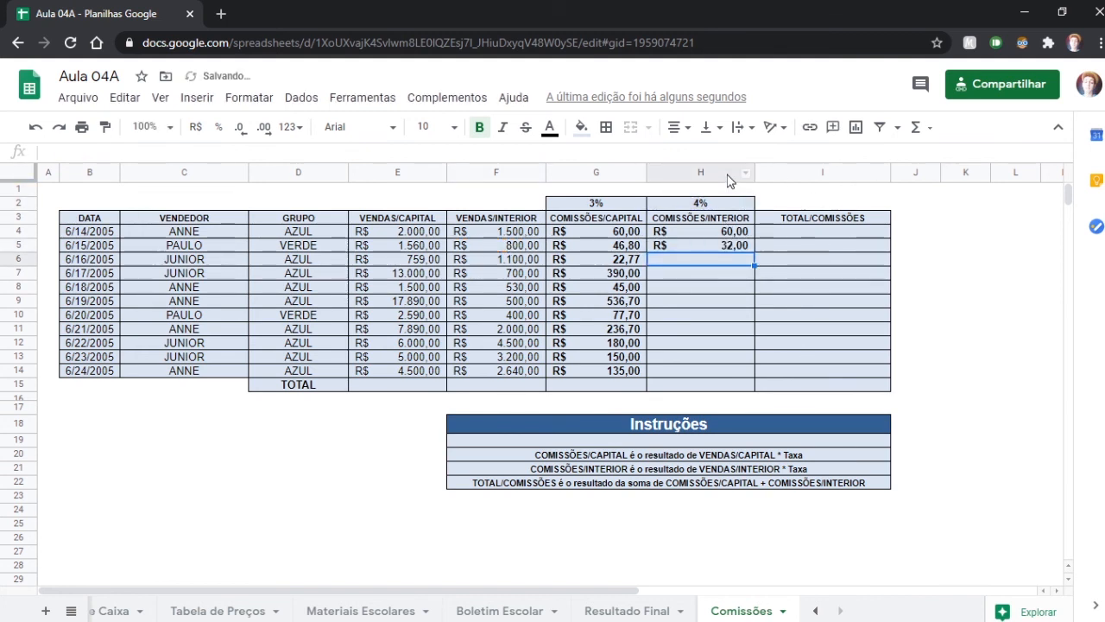
{"action": "left_click", "coordinate": [736, 247]}
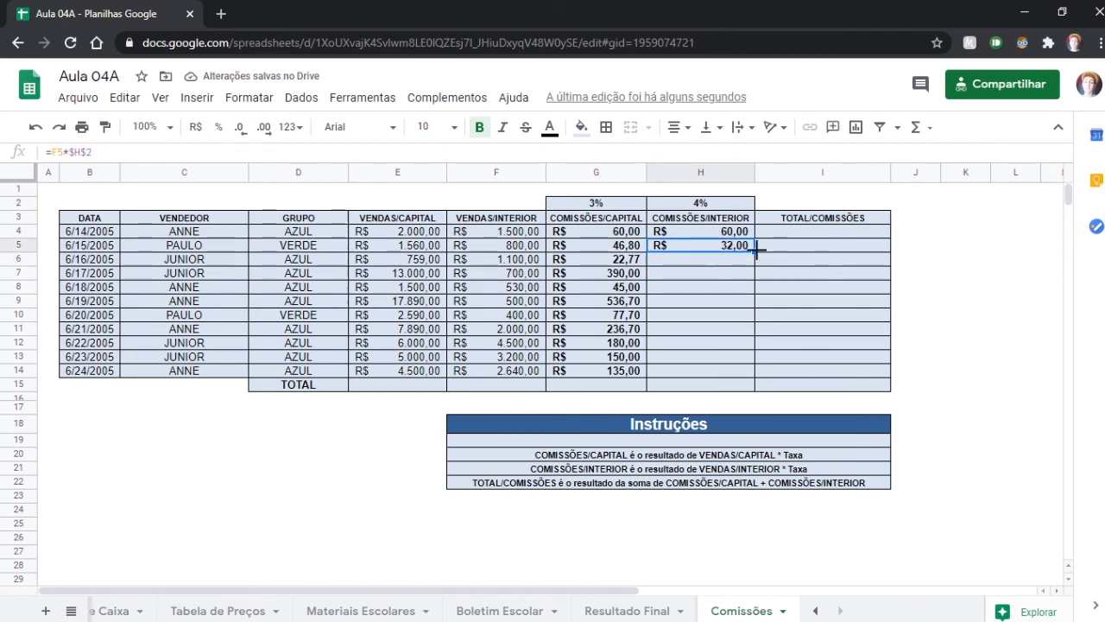
{"action": "double_click", "coordinate": [755, 252]}
{"action": "left_click", "coordinate": [728, 328]}
Following the TOTAL/COMISSÕES instruction, enter =G4+H4 in I4 to add the first row's capital and interior commissions
{"action": "left_click", "coordinate": [491, 487]}
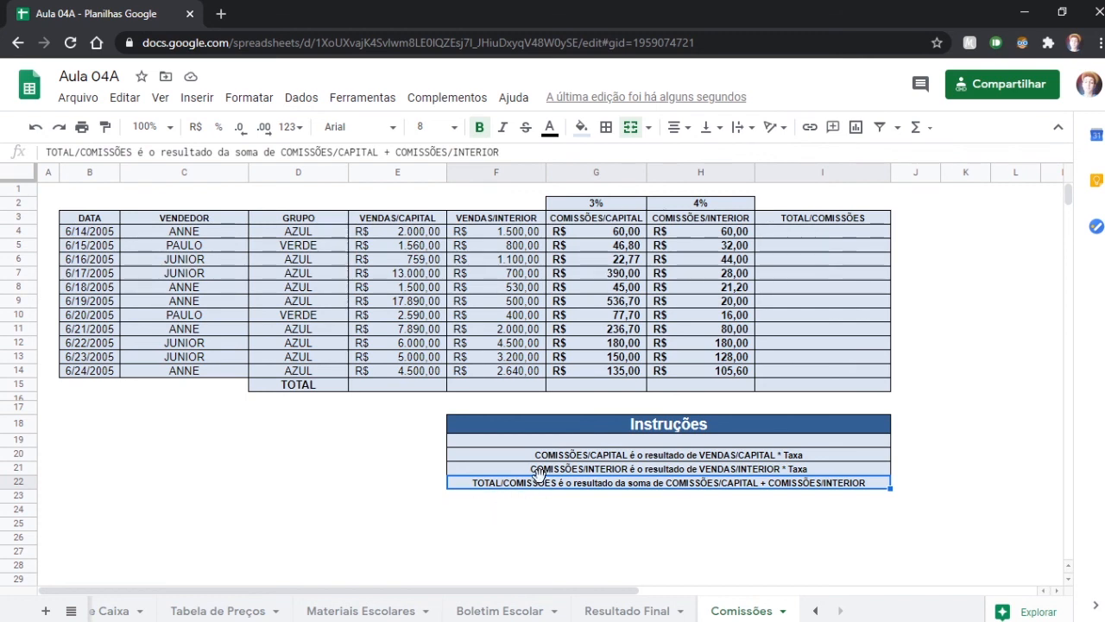
{"action": "left_click", "coordinate": [876, 222]}
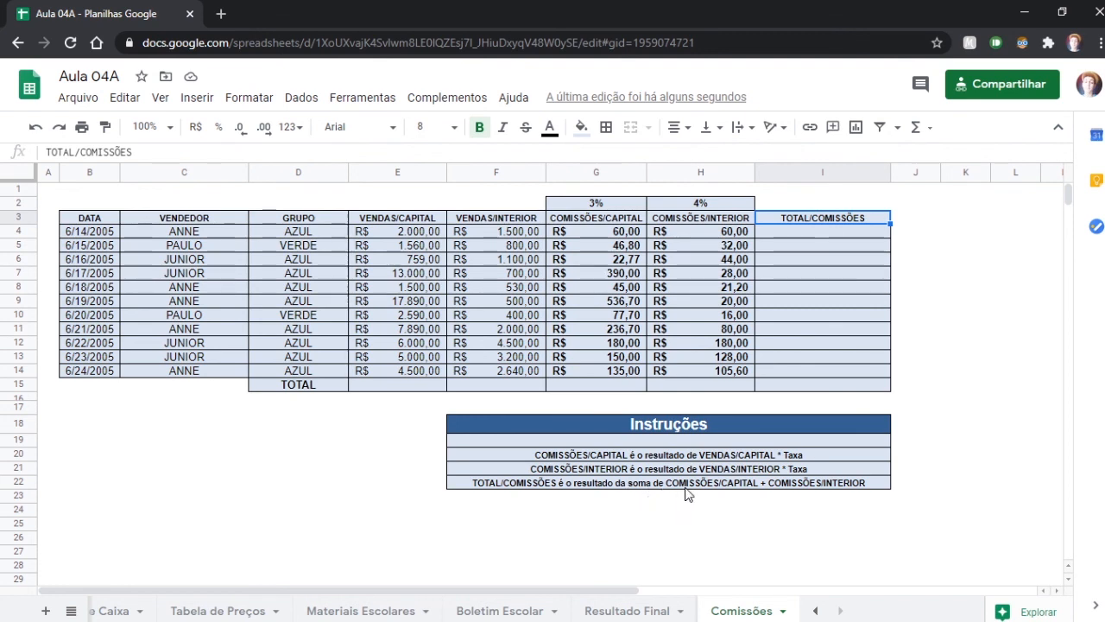
{"action": "left_click", "coordinate": [603, 223]}
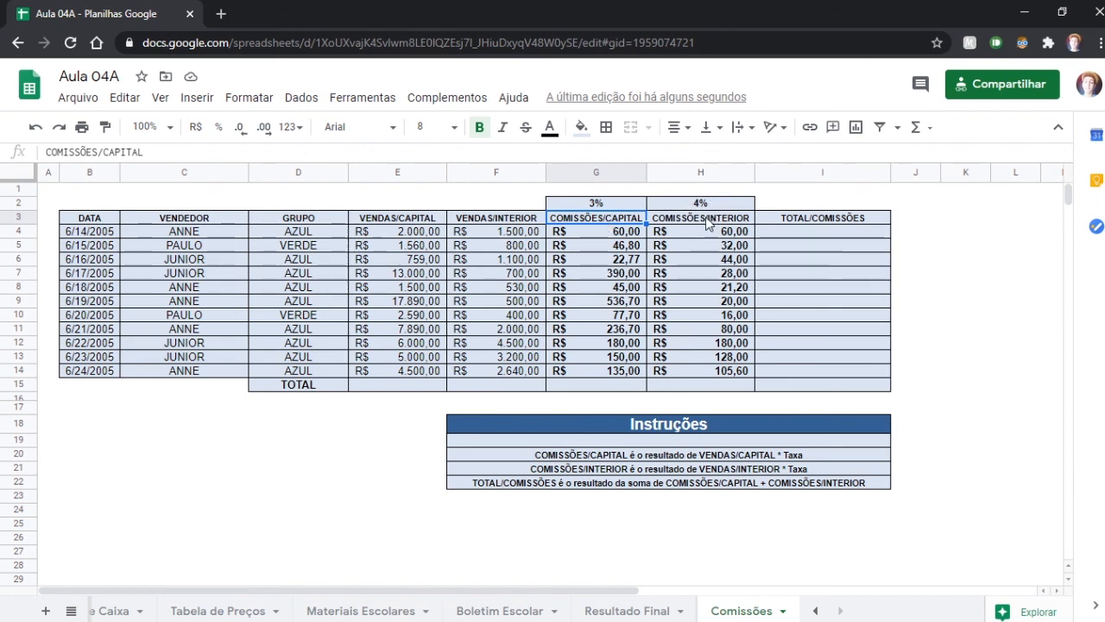
{"action": "left_click", "coordinate": [777, 233]}
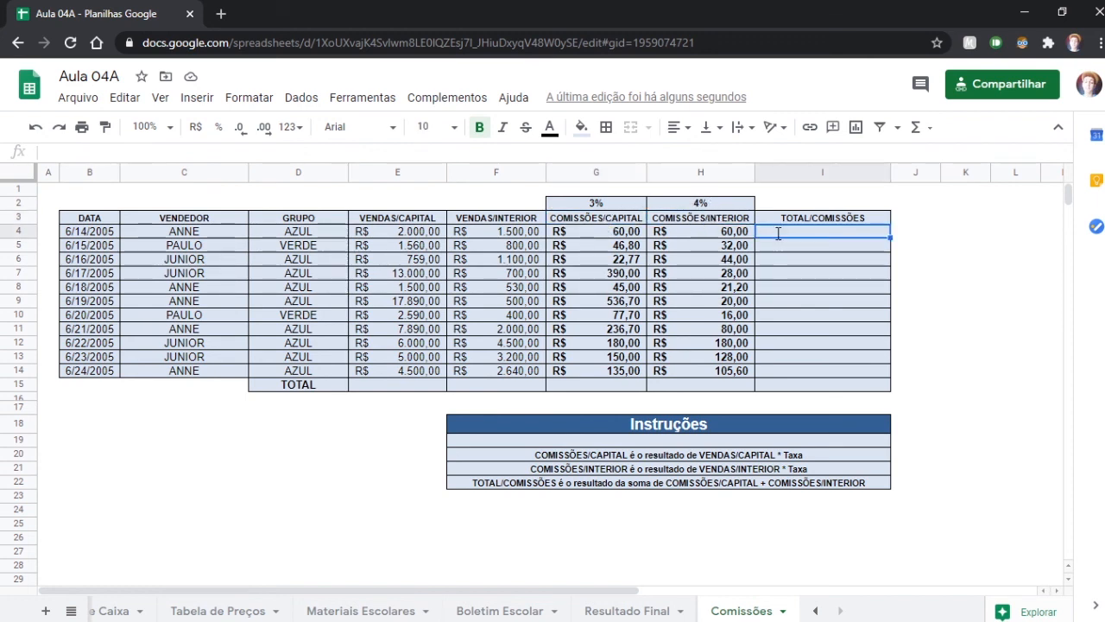
{"action": "type", "text": "="}
{"action": "left_click", "coordinate": [618, 234]}
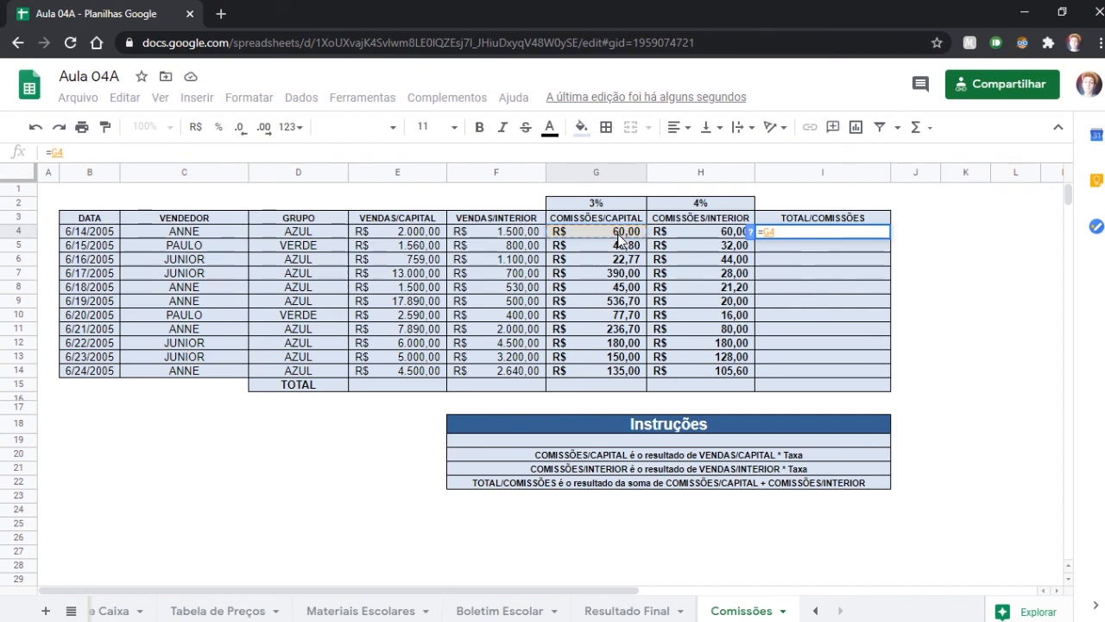
{"action": "type", "text": "+"}
{"action": "left_click", "coordinate": [682, 235]}
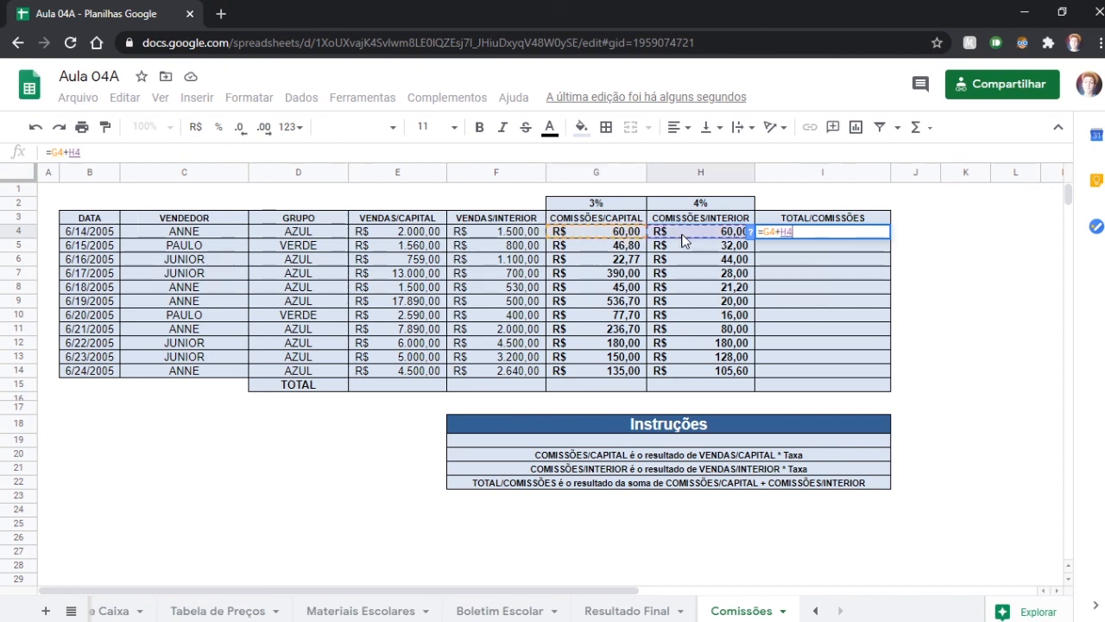
{"action": "key", "text": "Return"}
Enter =G5+H5 in I5 and fill the total commission formula down through I14
{"action": "type", "text": "="}
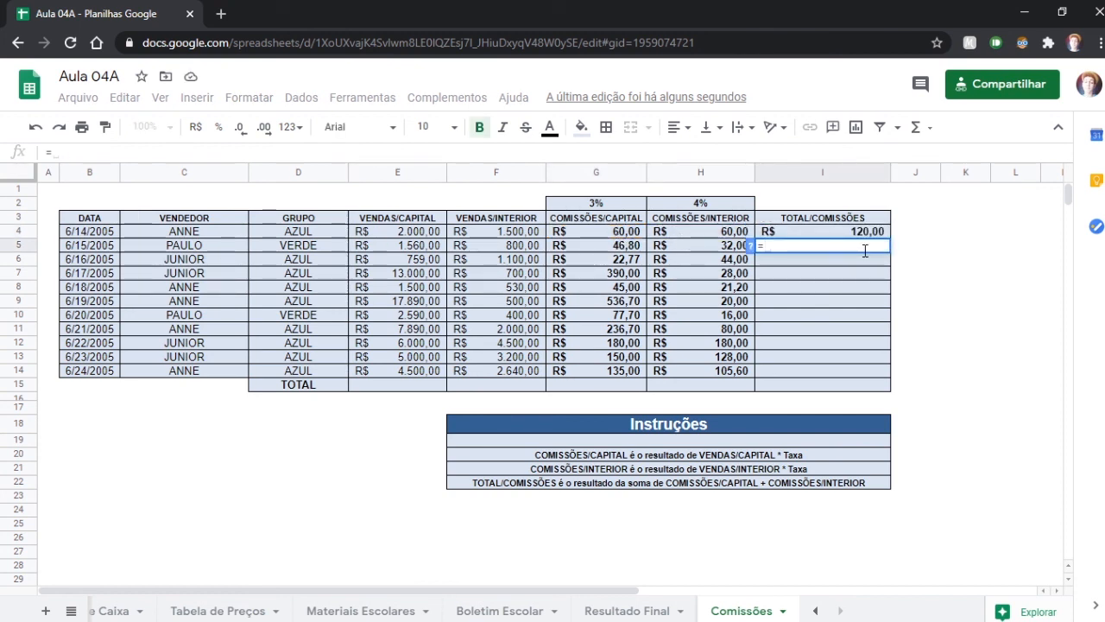
{"action": "left_click", "coordinate": [611, 251]}
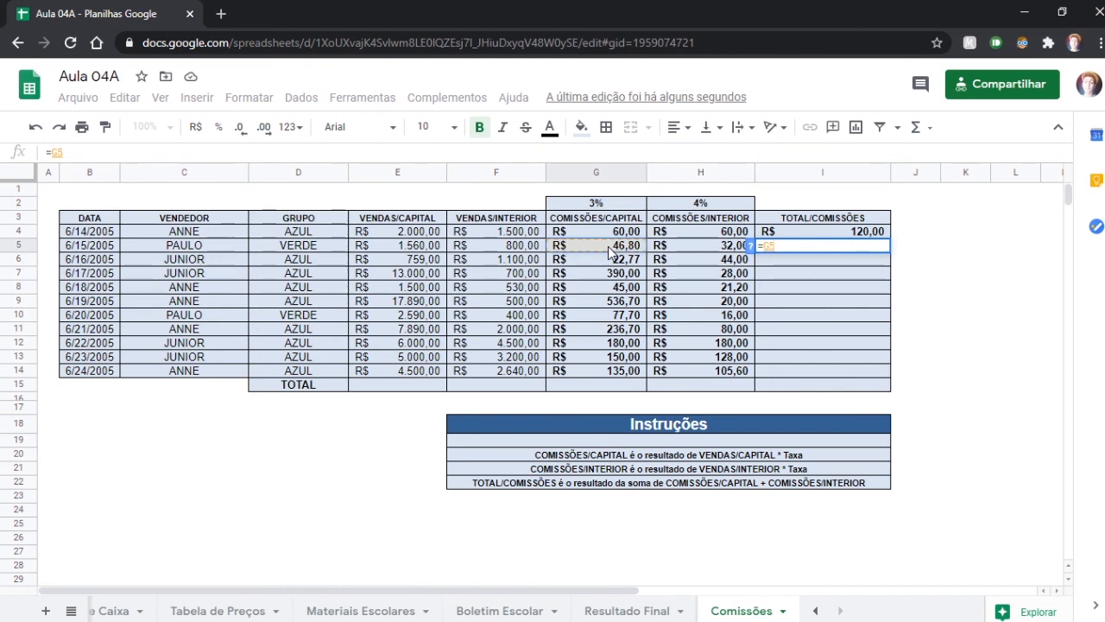
{"action": "type", "text": "+"}
{"action": "left_click", "coordinate": [716, 250]}
{"action": "key", "text": "Return"}
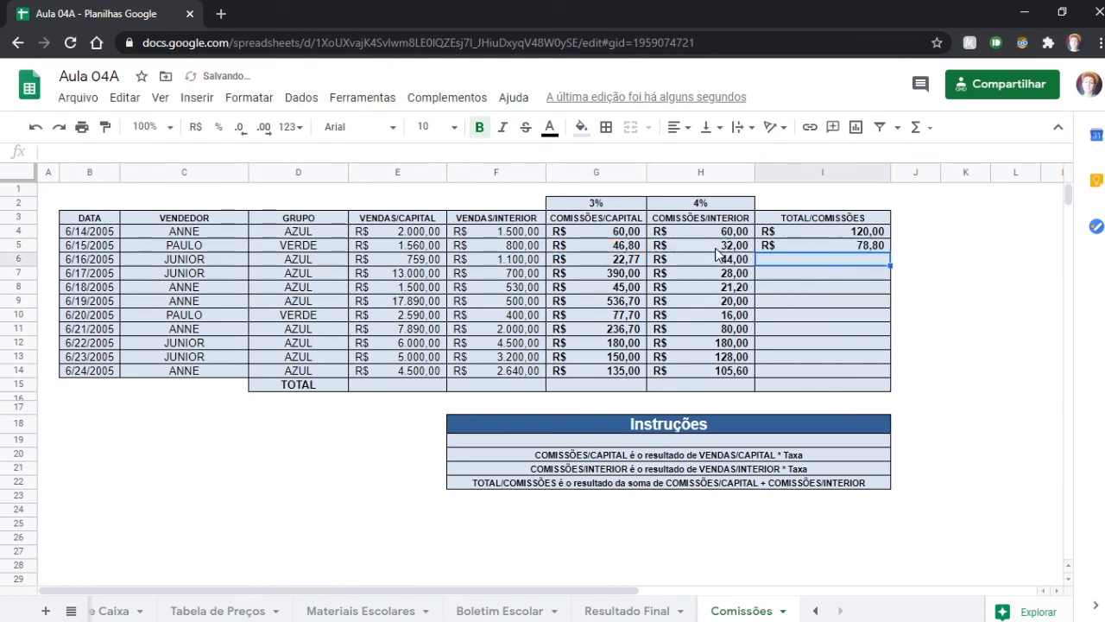
{"action": "left_click", "coordinate": [820, 243]}
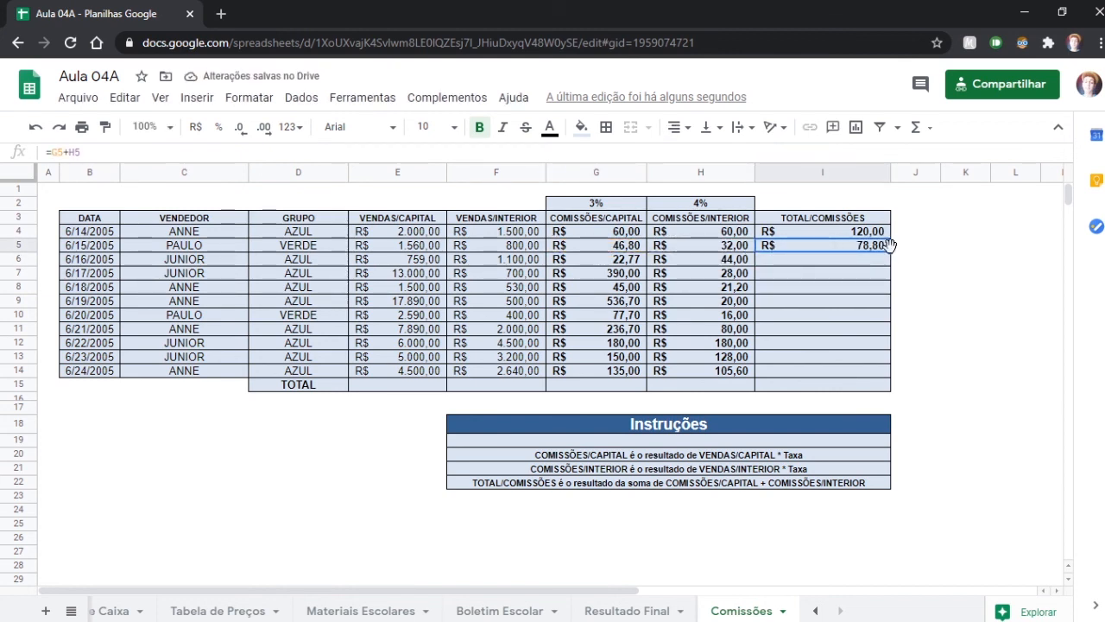
{"action": "left_click_drag", "start_coordinate": [891, 251], "coordinate": [873, 378]}
Enter =SOMA(E4:E14) in E15 and fill it across the TOTAL row through I15
{"action": "left_click", "coordinate": [399, 386]}
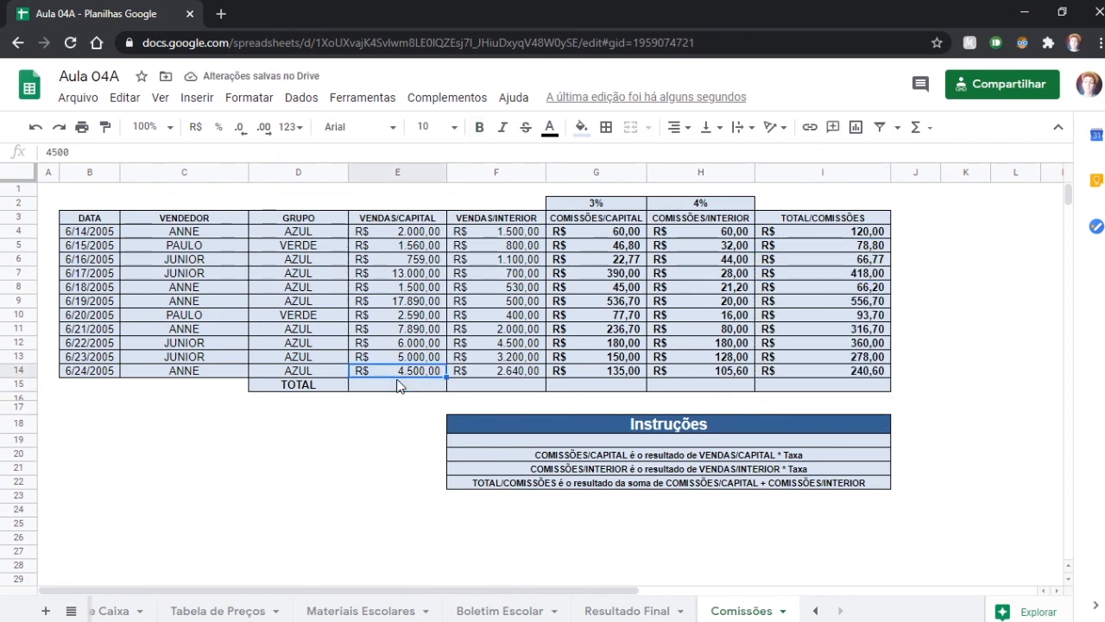
{"action": "type", "text": "=SOM"}
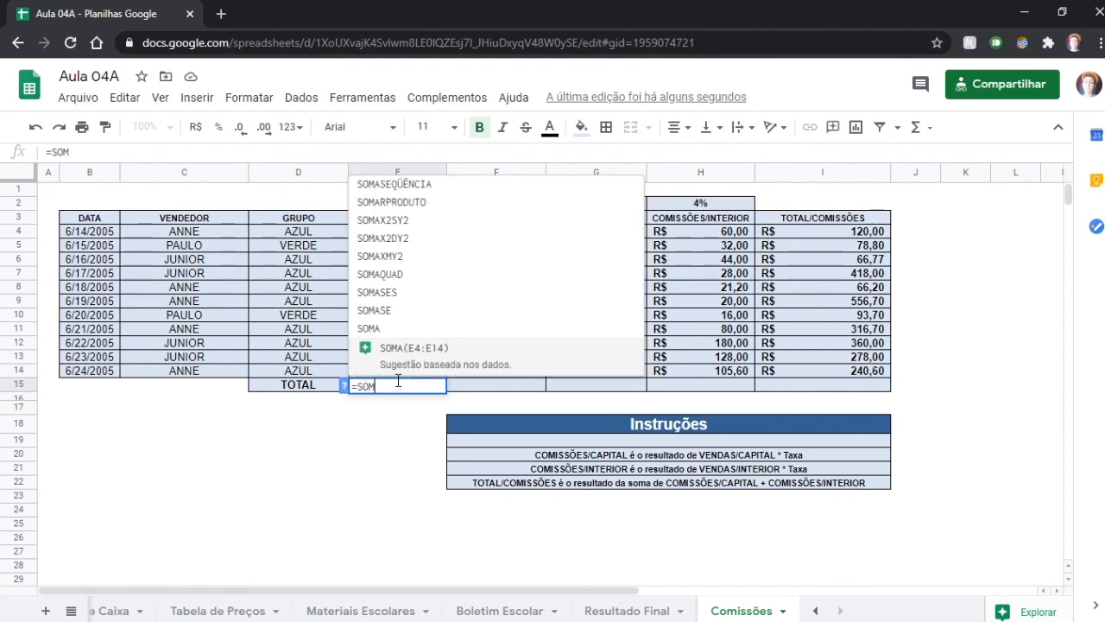
{"action": "type", "text": "A"}
{"action": "left_click", "coordinate": [405, 363]}
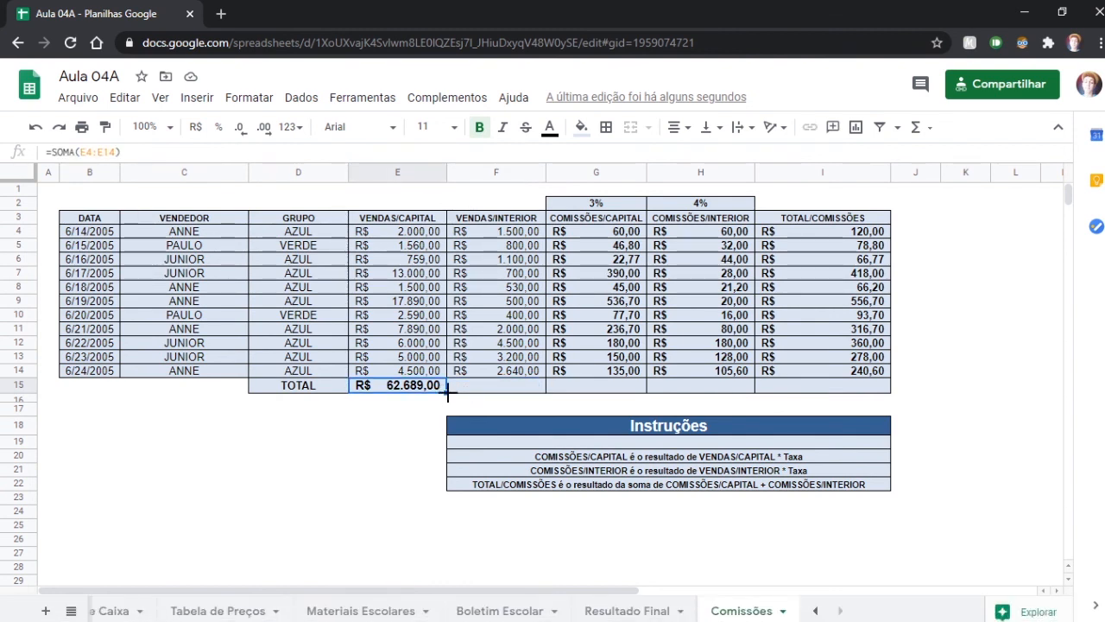
{"action": "left_click_drag", "start_coordinate": [447, 394], "coordinate": [886, 386]}
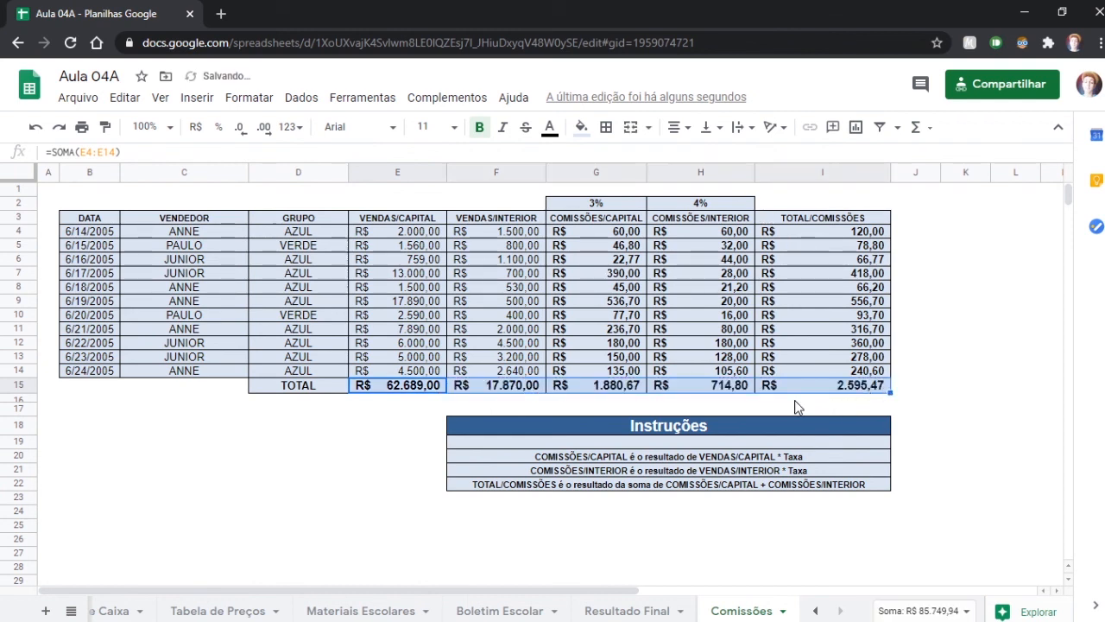
Review the SOMA formula ranges in the TOTAL row cells from E15 to I15
{"action": "left_click", "coordinate": [510, 391]}
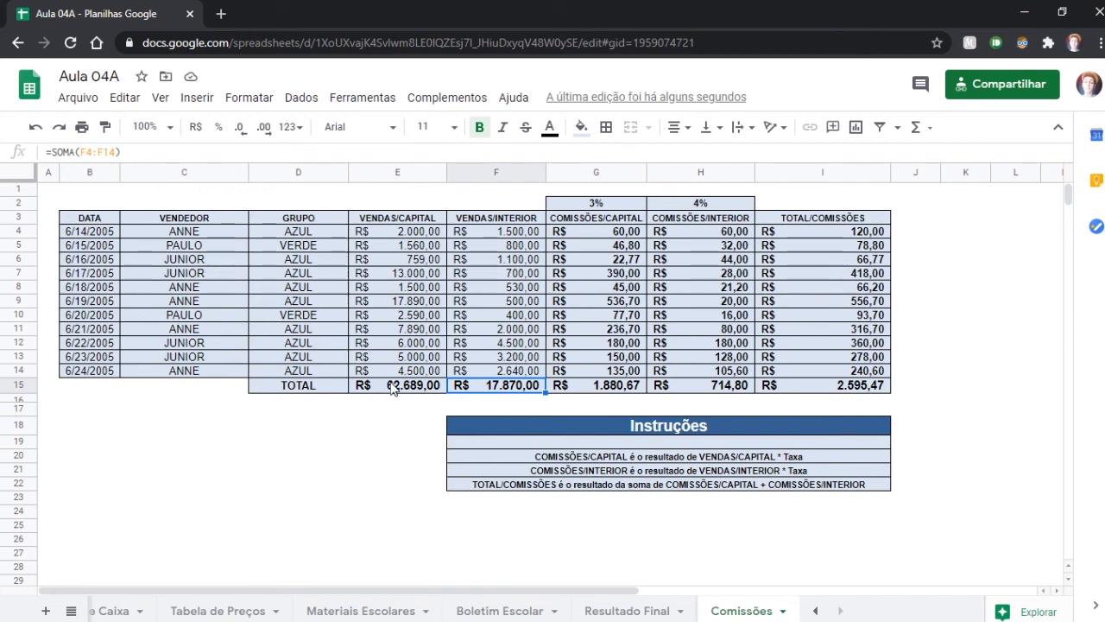
{"action": "left_click", "coordinate": [393, 390]}
{"action": "left_click", "coordinate": [508, 389]}
{"action": "left_click", "coordinate": [597, 389]}
{"action": "left_click", "coordinate": [730, 389]}
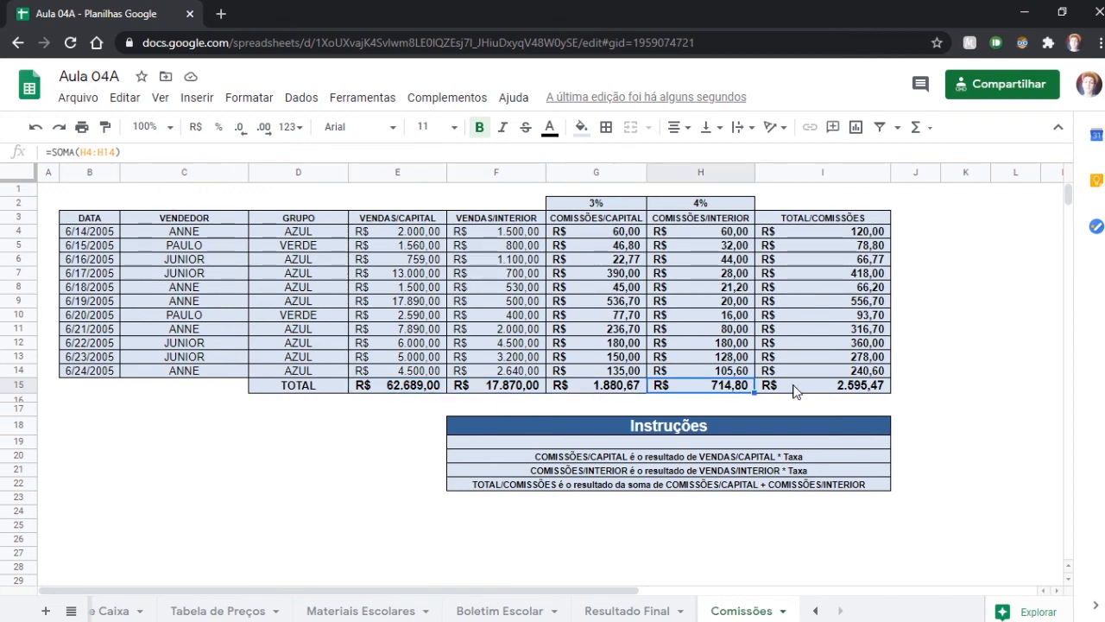
{"action": "left_click", "coordinate": [810, 389]}
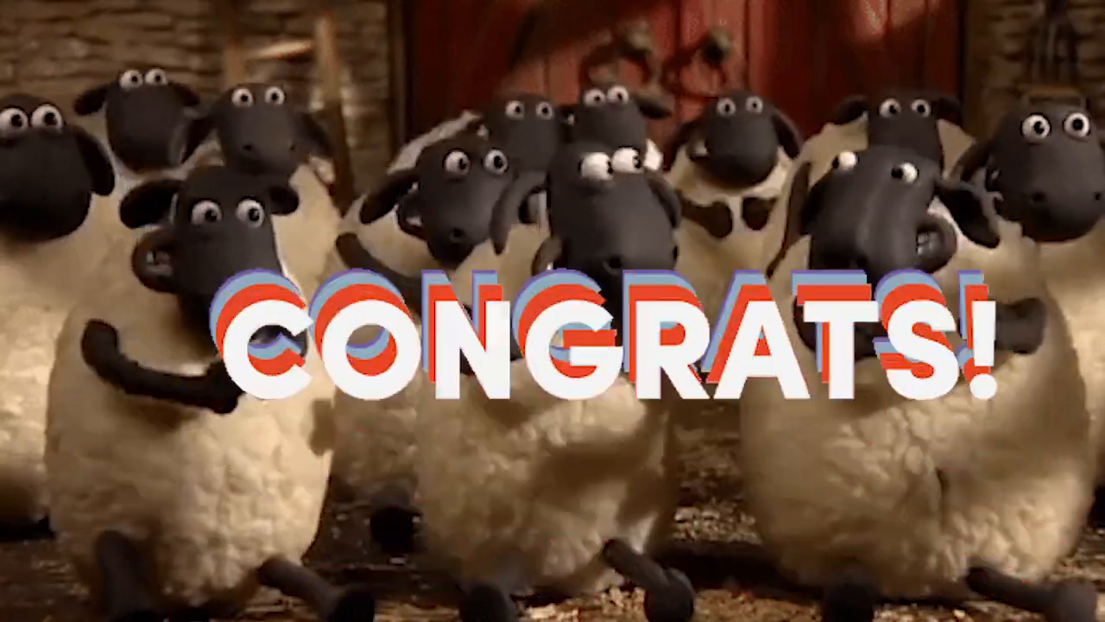